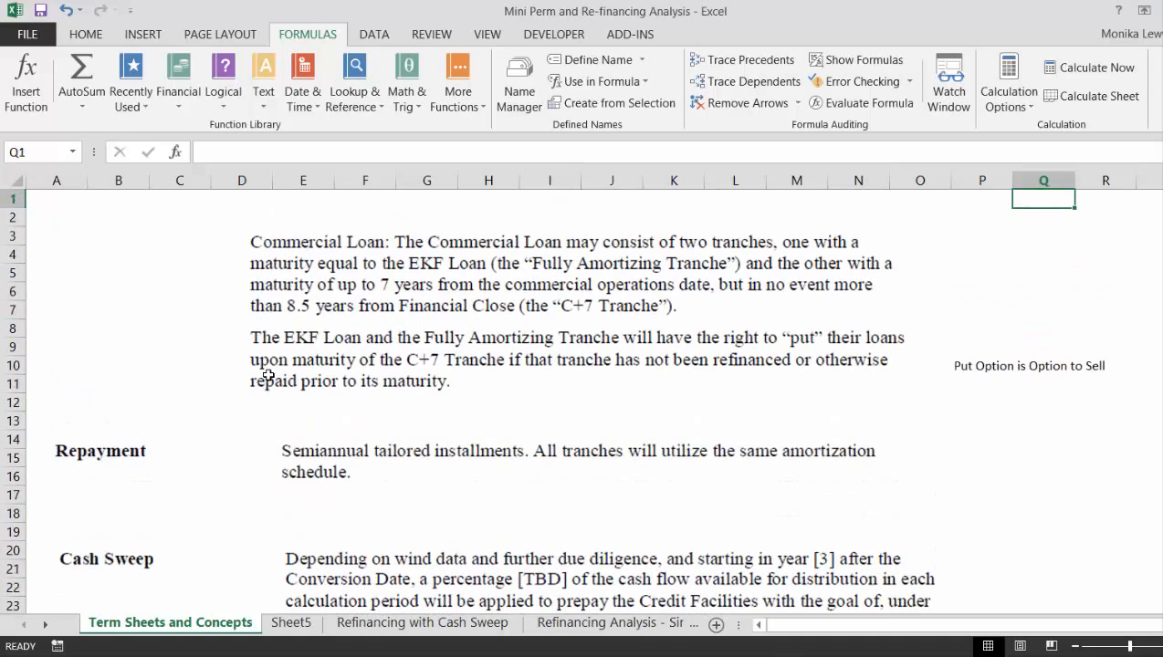
Step: Go to cell A1 on the Term Sheets and Concepts sheet
key(Left)
key(Left)
key(Left)
key(Left)
key(Left)
key(Left)
key(Left)
key(Left)
key(Left)
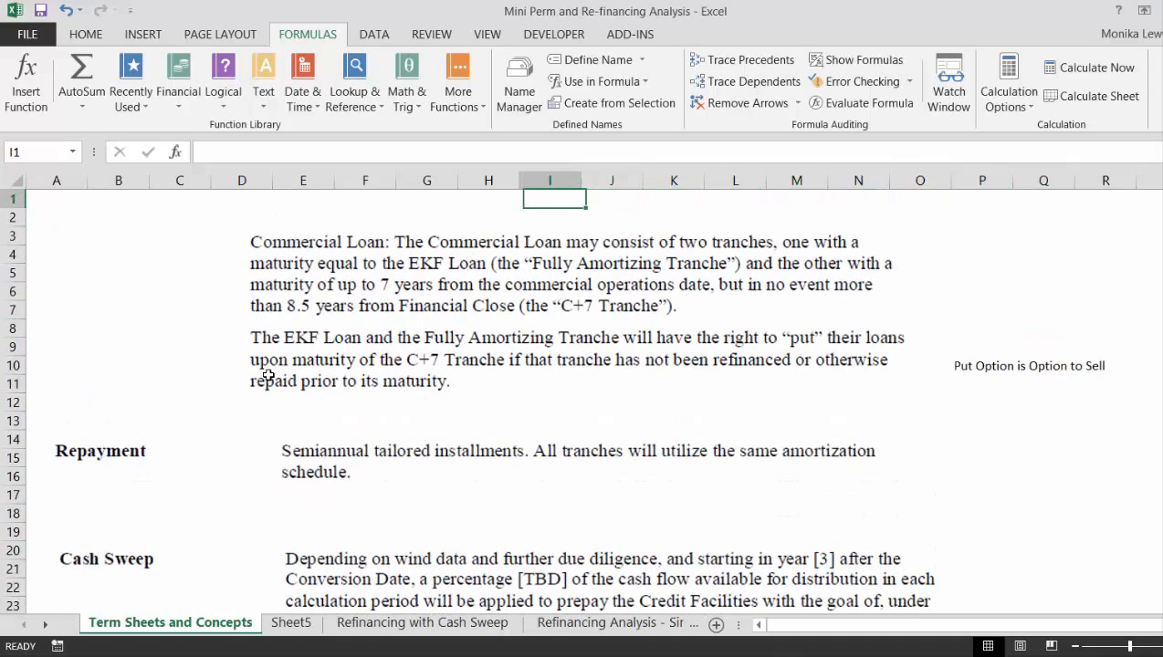
key(Home)
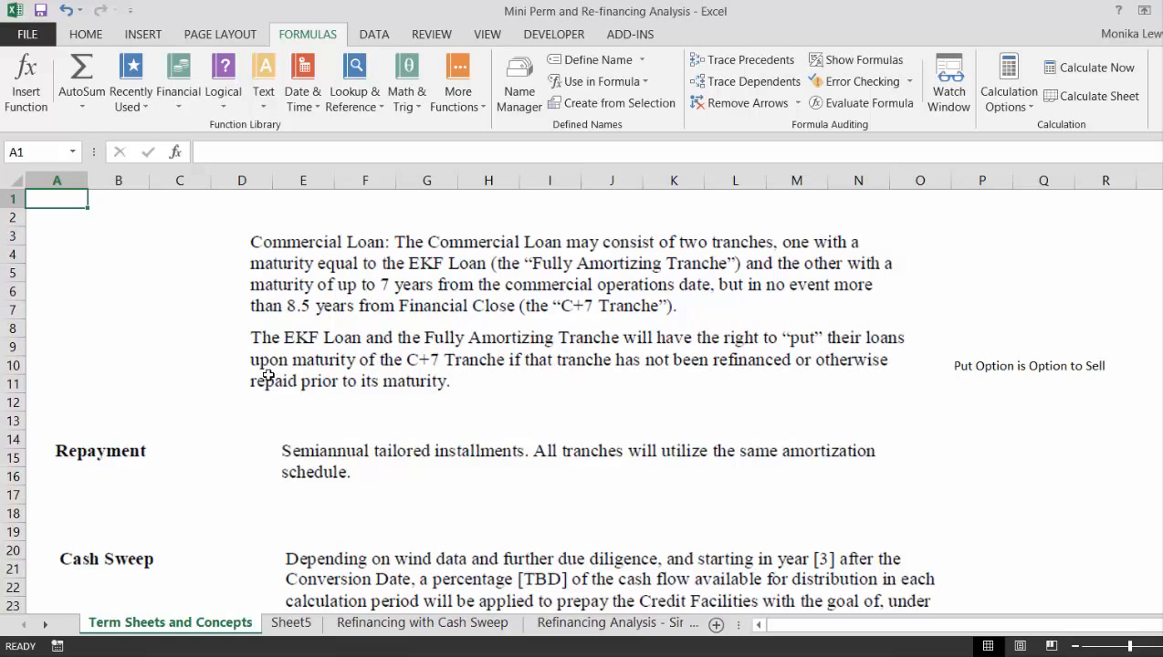
Step: Look at the Refinancing with Cash Sweep sheet and return to the Term Sheets and Concepts sheet
key(ctrl+Page_Down)
key(ctrl+Page_Down)
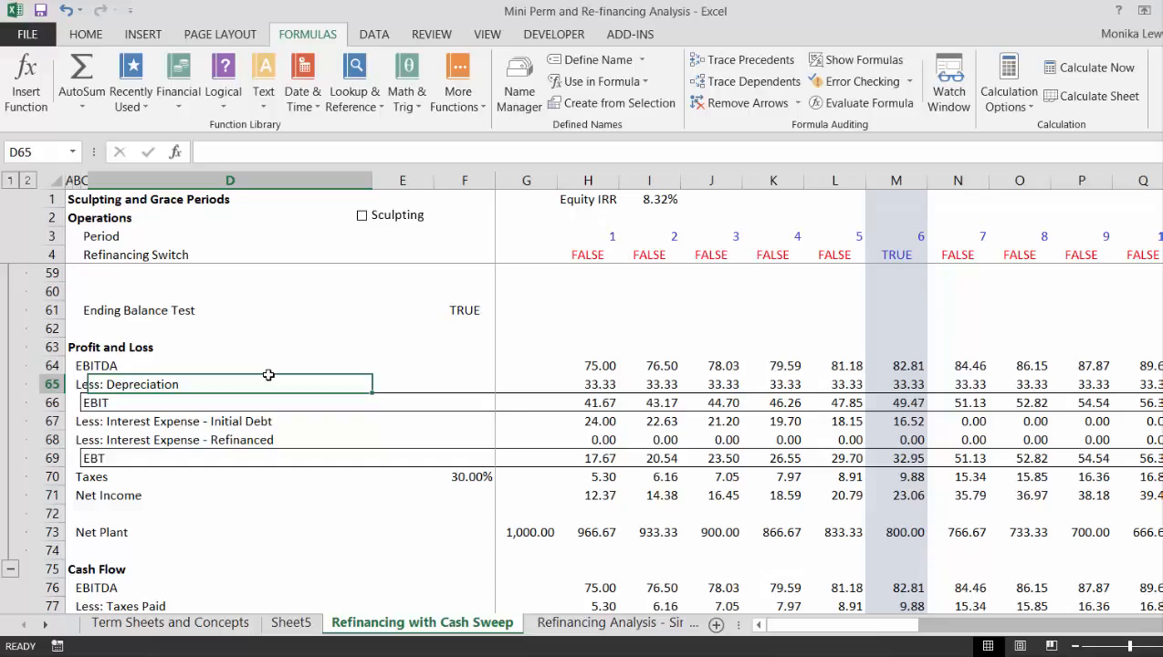
key(ctrl+Page_Up)
key(ctrl+Page_Up)
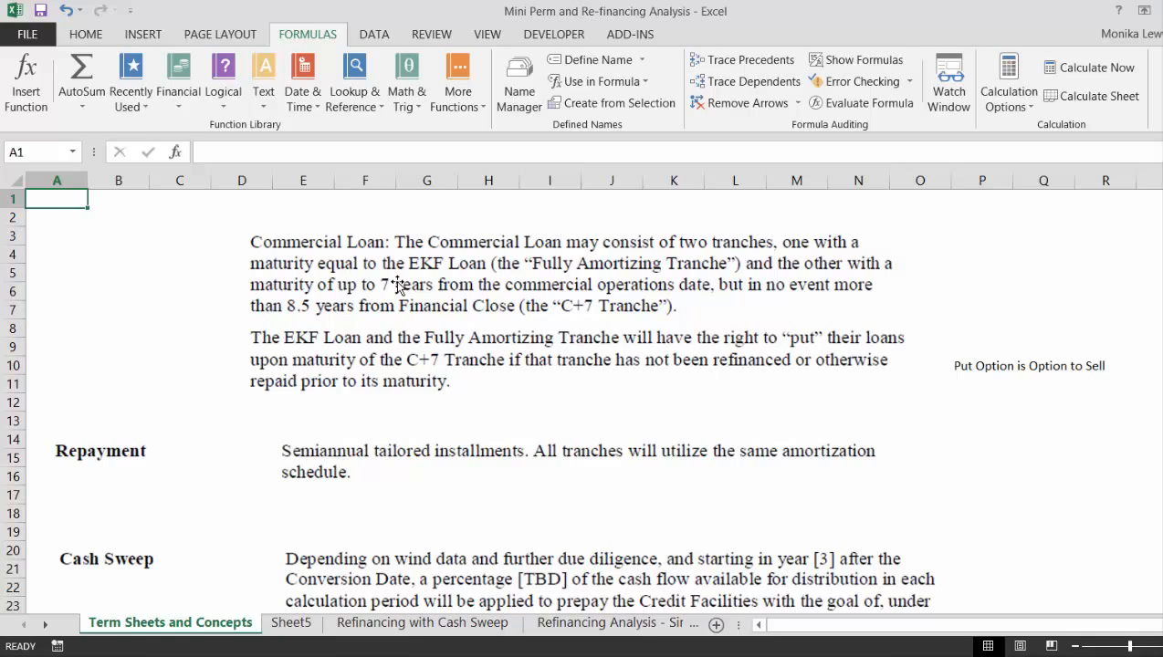
key(Down)
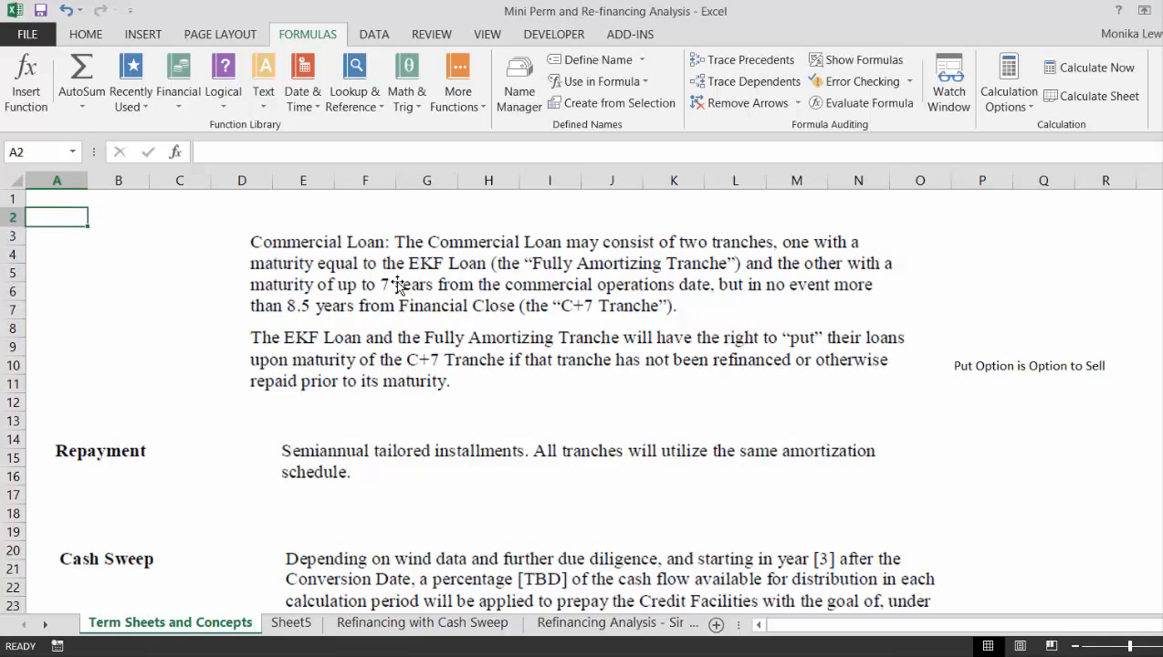
key(Right)
key(Right)
key(Down)
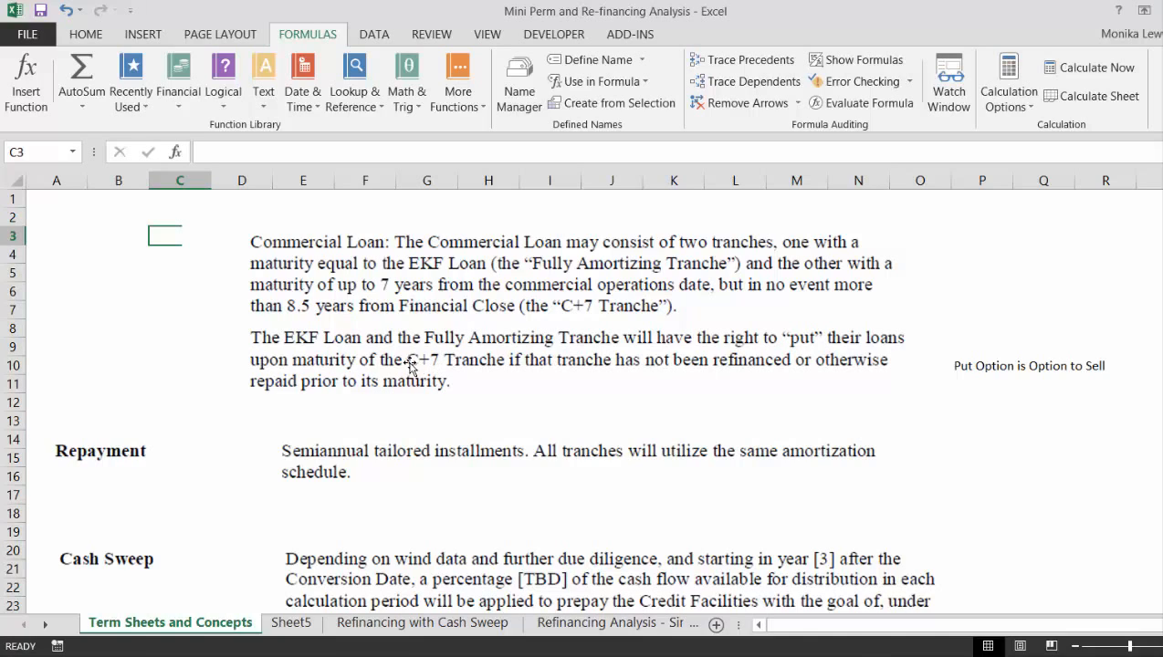
click(476, 421)
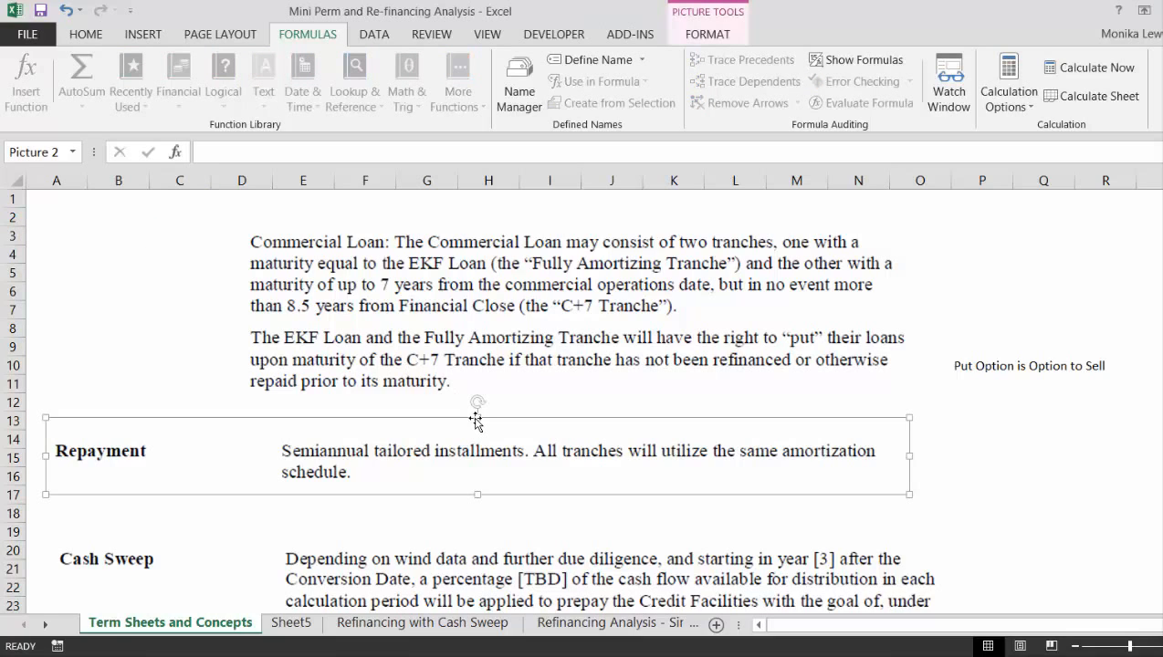
Step: Skim the Repayment, Cash Sweep and Voluntary Prepayments clauses and return to the Commercial Loan clause
click(1020, 460)
key(Down)
key(Down)
key(Down)
key(Down)
key(Down)
key(Down)
key(Down)
key(Down)
key(Down)
key(Down)
key(Down)
key(Down)
key(Down)
key(Down)
key(Down)
key(Down)
key(Down)
key(Down)
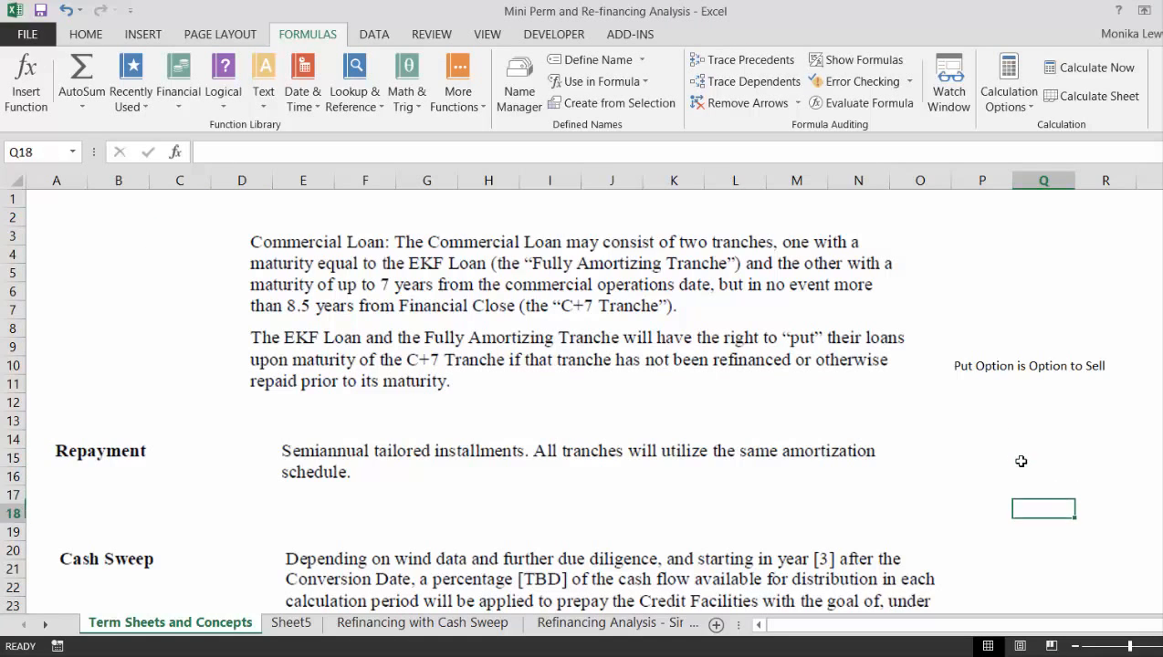
key(Up)
key(Up)
key(Up)
key(Up)
key(Up)
key(Up)
key(Up)
key(Up)
key(Up)
key(Up)
key(Up)
key(Up)
key(Up)
key(Up)
key(Up)
key(Up)
key(Up)
key(Up)
key(Up)
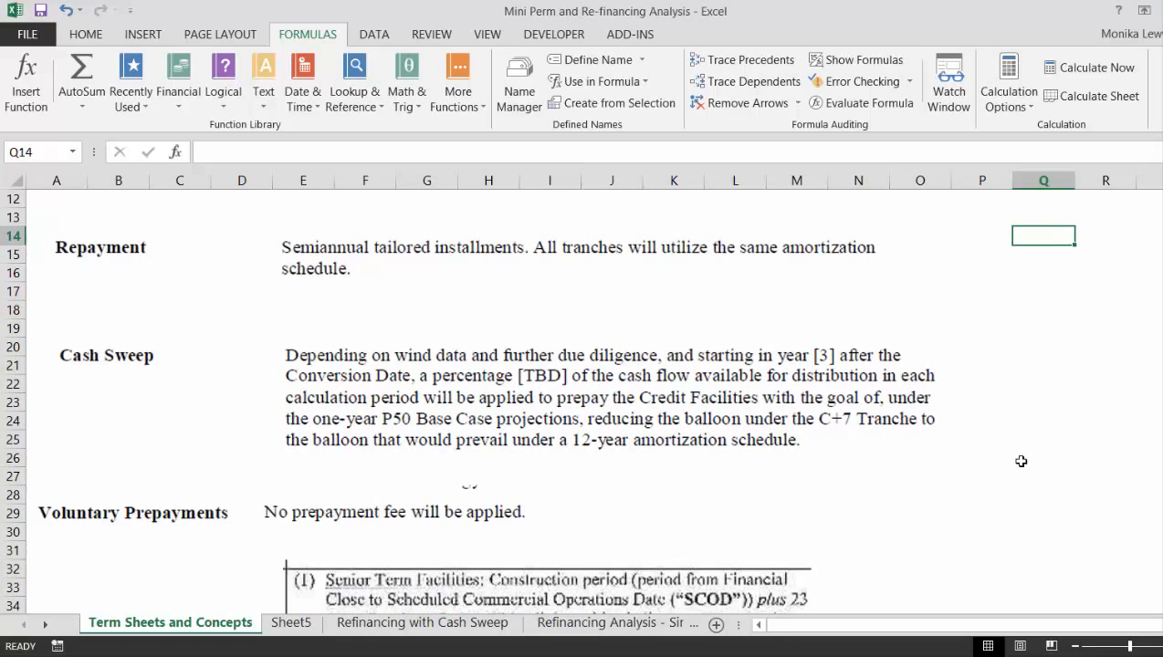
key(Up)
key(Up)
key(Up)
key(Up)
key(Up)
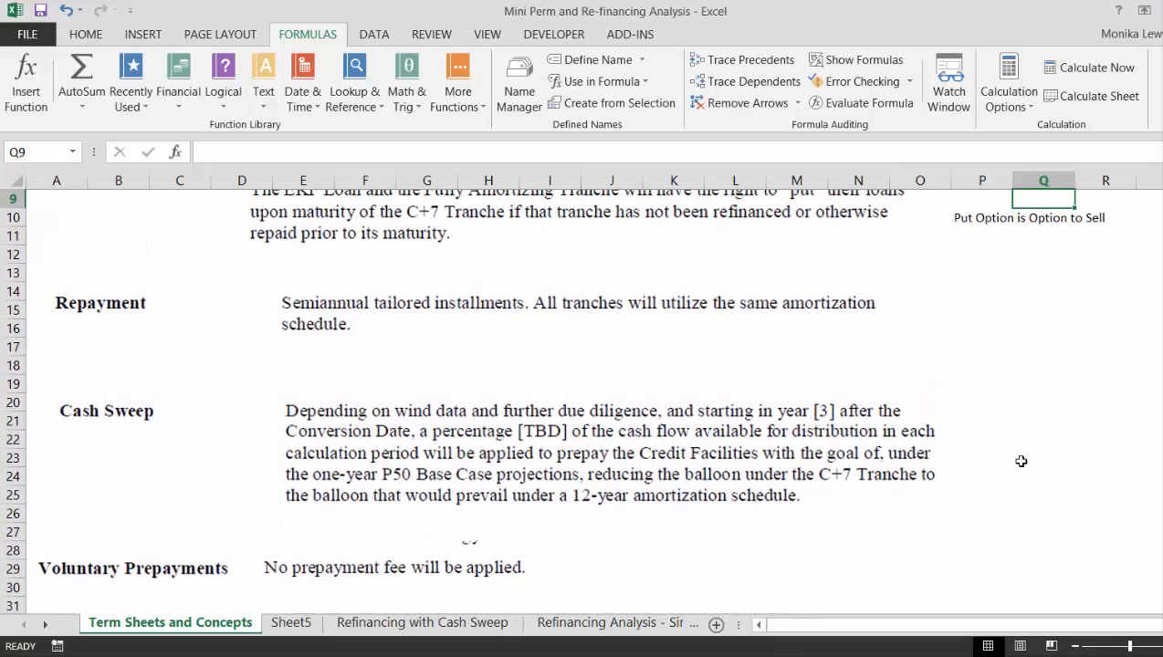
key(Up)
key(Up)
key(Up)
key(Up)
key(Up)
key(Up)
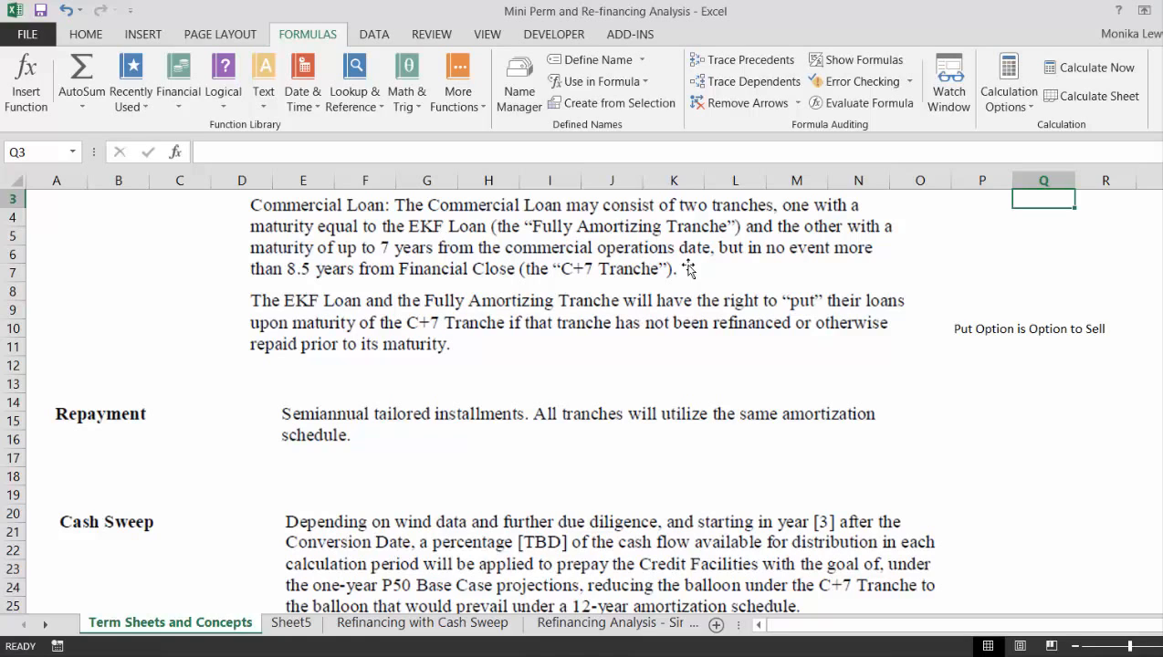
Step: Examine the Cash Sweep clause on the Term Sheets and Concepts sheet, including its start year and balloon reduction goal
click(995, 362)
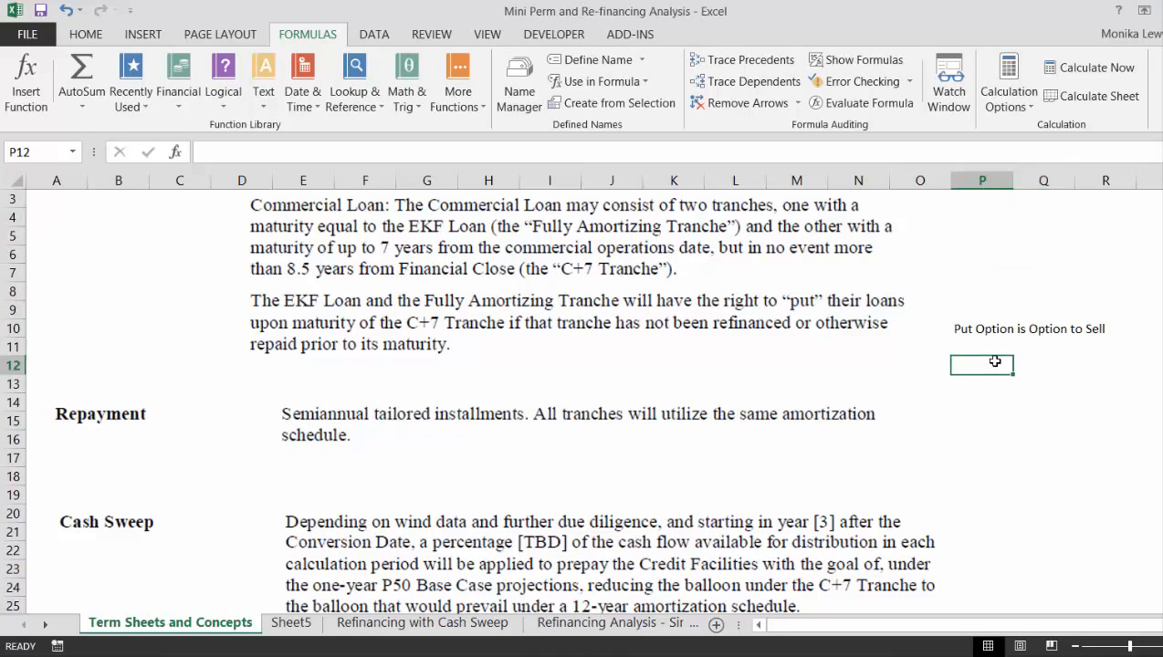
key(Up)
key(Up)
key(Up)
key(Up)
key(Up)
key(Up)
key(Up)
key(Up)
key(Up)
key(Up)
key(Up)
key(Down)
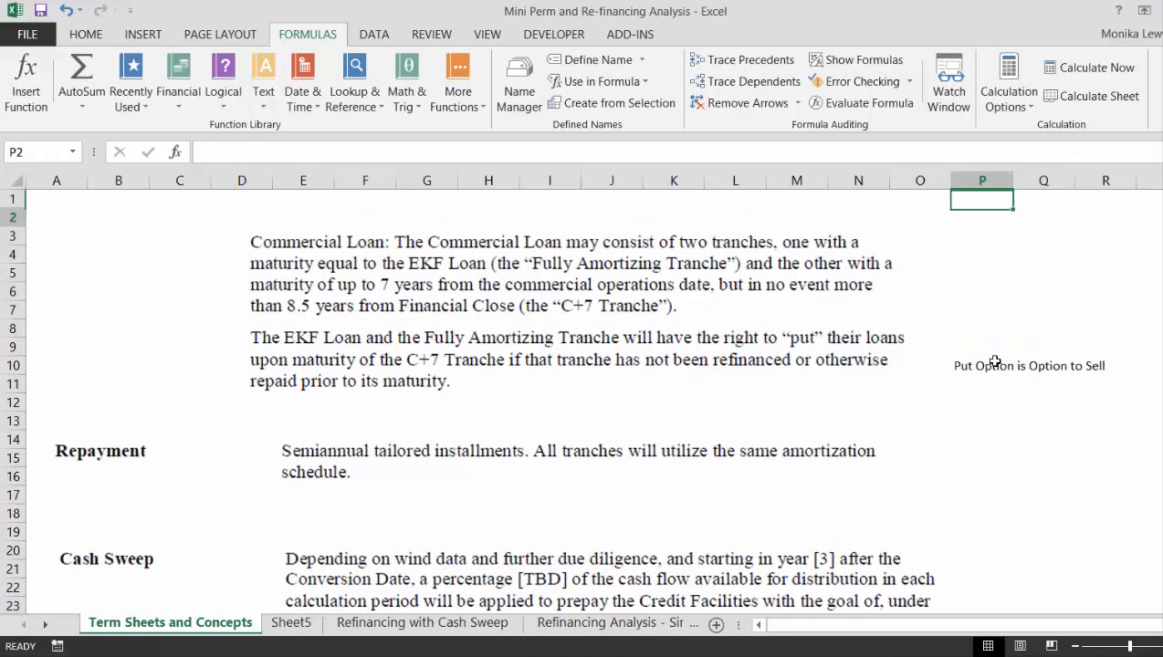
key(Down)
key(Down)
key(Down)
key(Down)
key(Down)
key(Down)
key(Down)
key(Down)
key(Down)
key(Down)
key(Down)
key(Down)
key(Down)
key(Down)
key(Down)
key(Down)
key(Down)
key(Down)
key(Down)
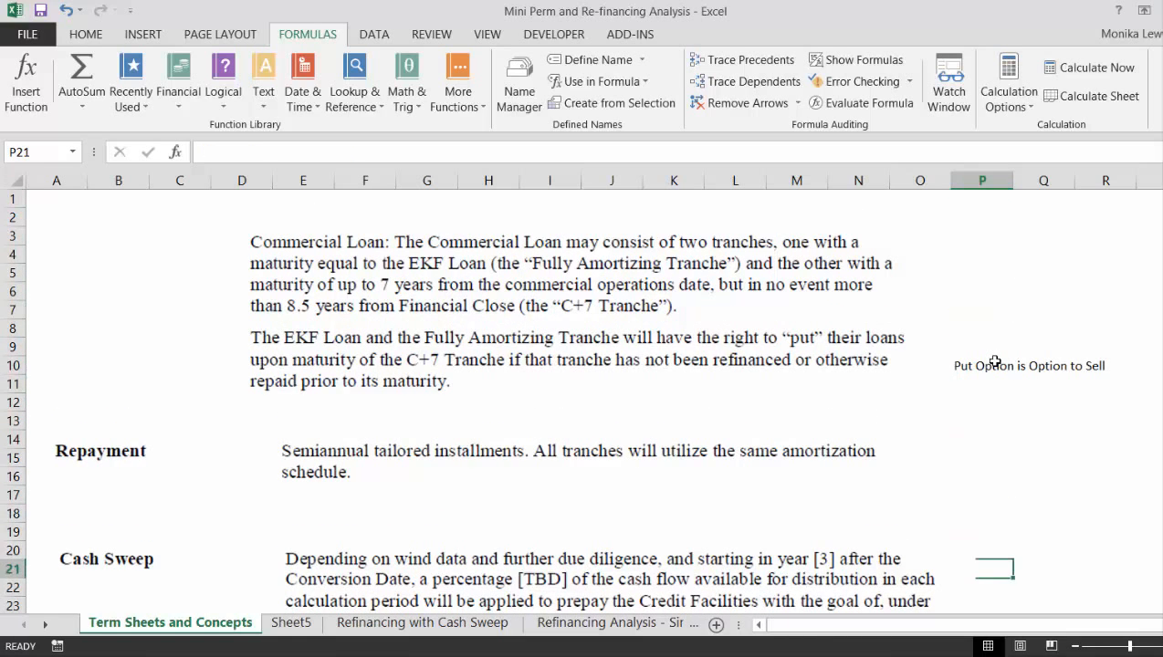
key(Down)
key(Down)
key(Down)
key(Down)
key(Down)
key(Down)
key(Down)
key(Down)
key(Down)
key(Down)
key(Down)
key(Down)
key(Down)
key(Down)
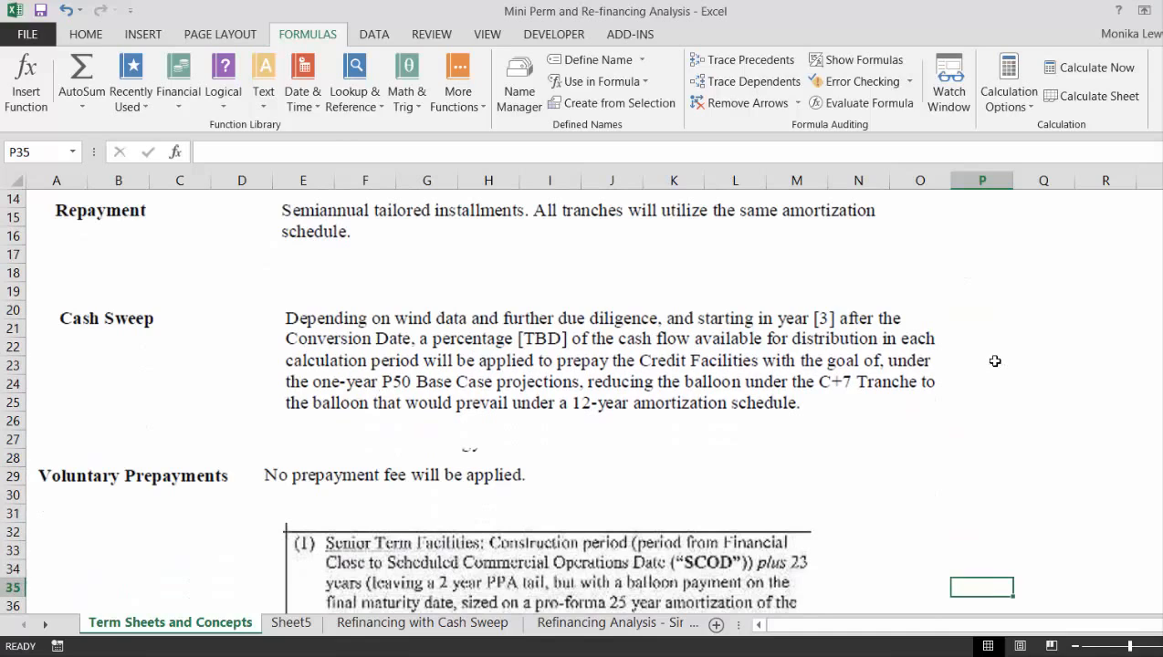
key(Up)
key(Up)
key(Up)
key(Up)
key(Up)
key(Up)
key(Up)
key(Up)
key(Up)
key(Up)
key(Up)
key(Up)
key(Up)
key(Up)
key(Up)
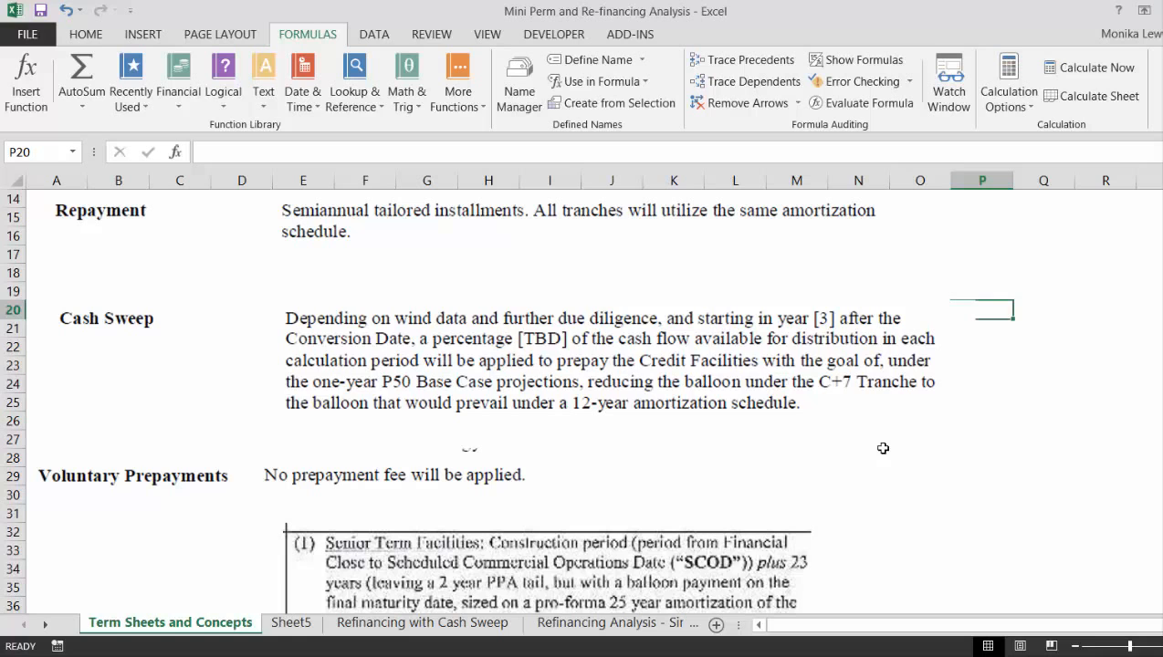
Step: Return to the Commercial Loan clause at the beginning of the term sheet excerpts
key(Up)
key(Up)
key(Up)
key(Up)
key(Up)
key(Up)
key(Up)
key(Up)
key(Up)
key(Up)
key(Up)
key(Up)
key(Up)
key(Up)
key(Up)
key(Up)
key(Up)
key(Up)
key(Up)
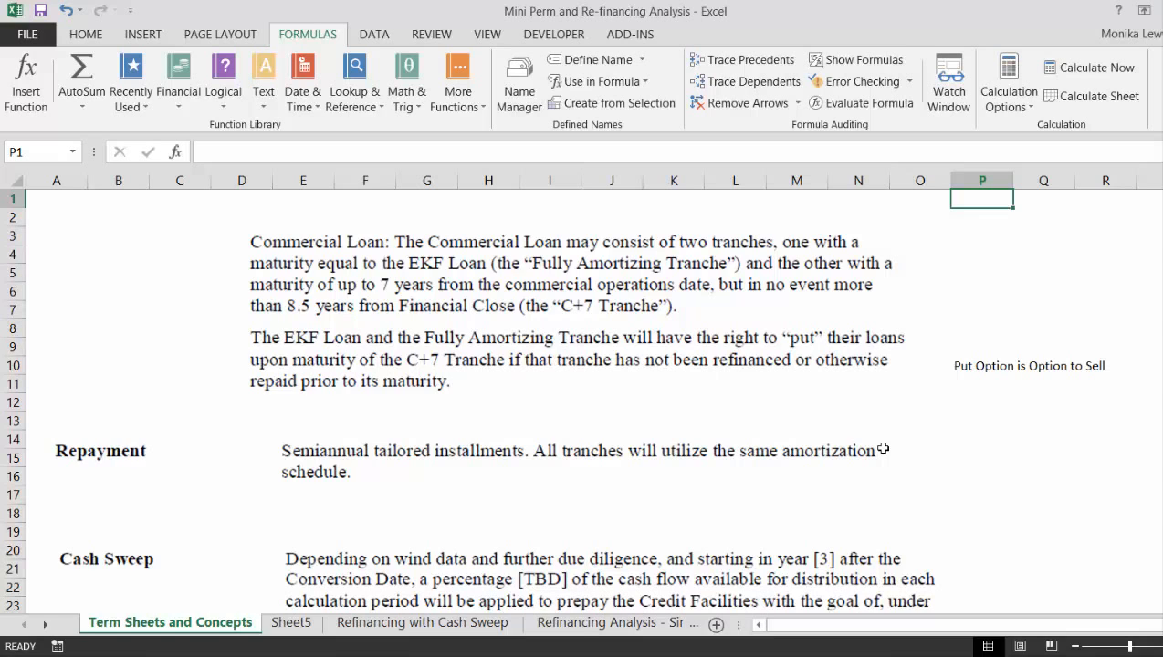
Step: Delete the empty Sheet5 worksheet from the workbook
key(ctrl+Page_Down)
key(ctrl+Page_Down)
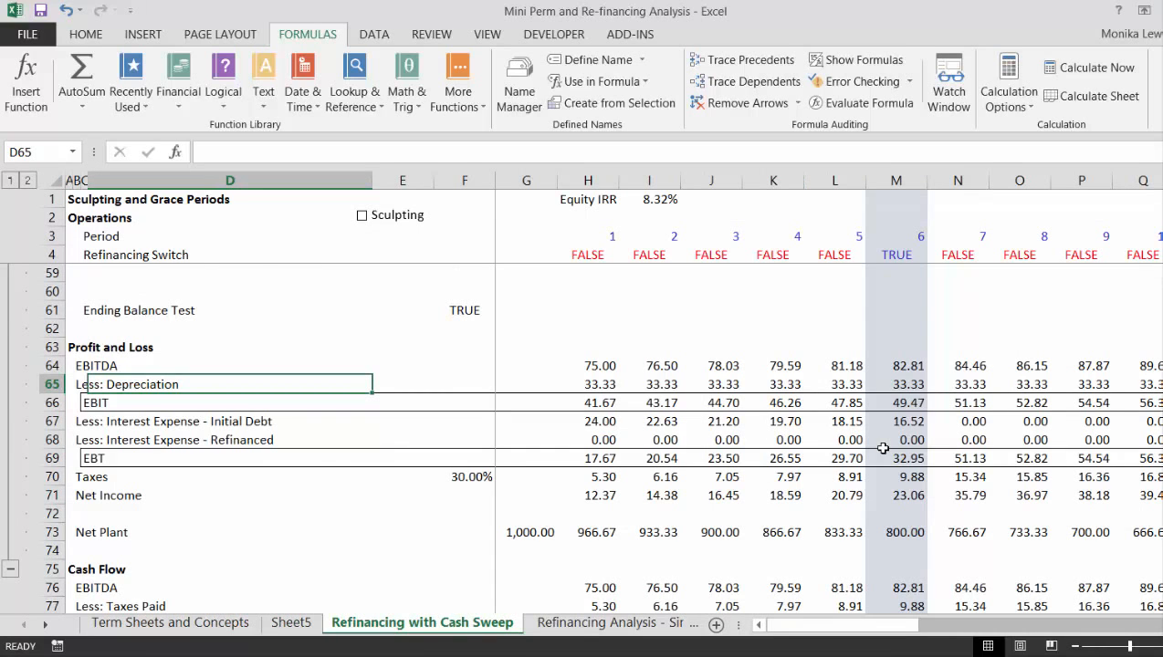
key(ctrl+Page_Up)
key(alt+e)
key(l)
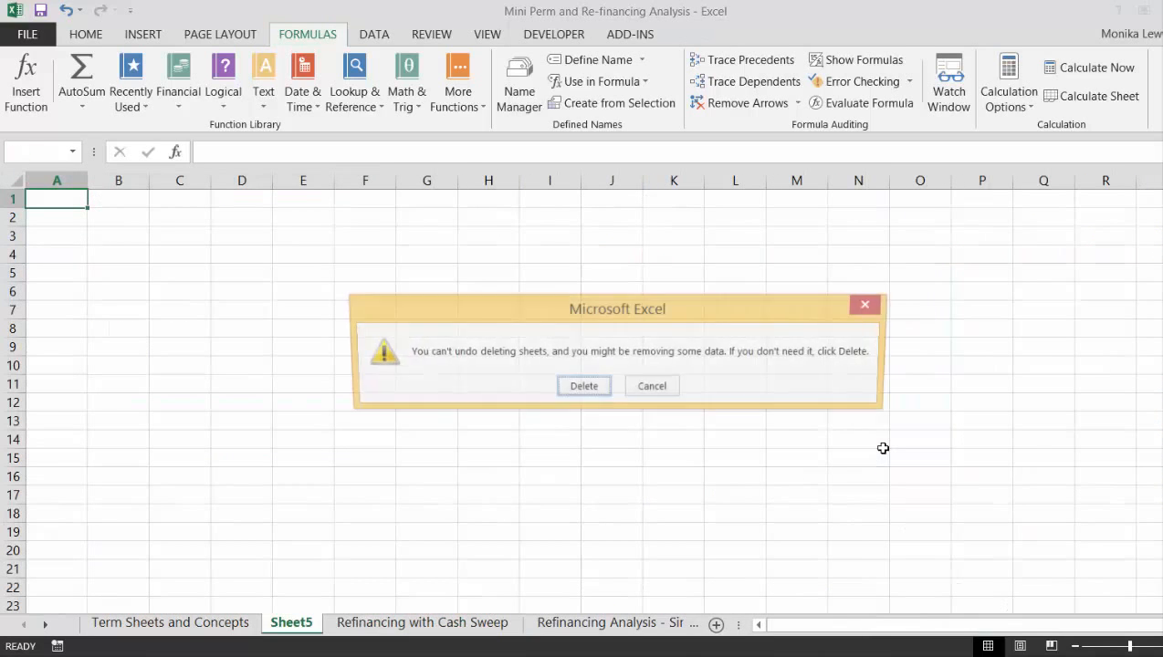
key(Return)
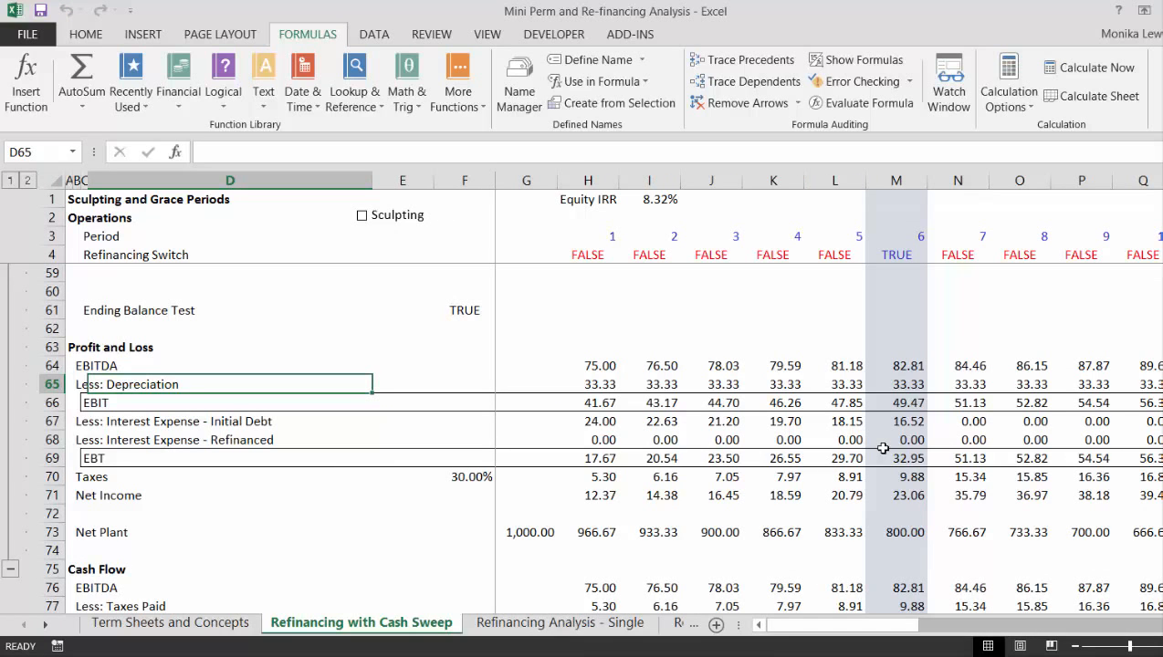
Step: Delete the empty Refinancing Analysis - Single worksheet
key(ctrl+Page_Down)
key(alt+e)
key(l)
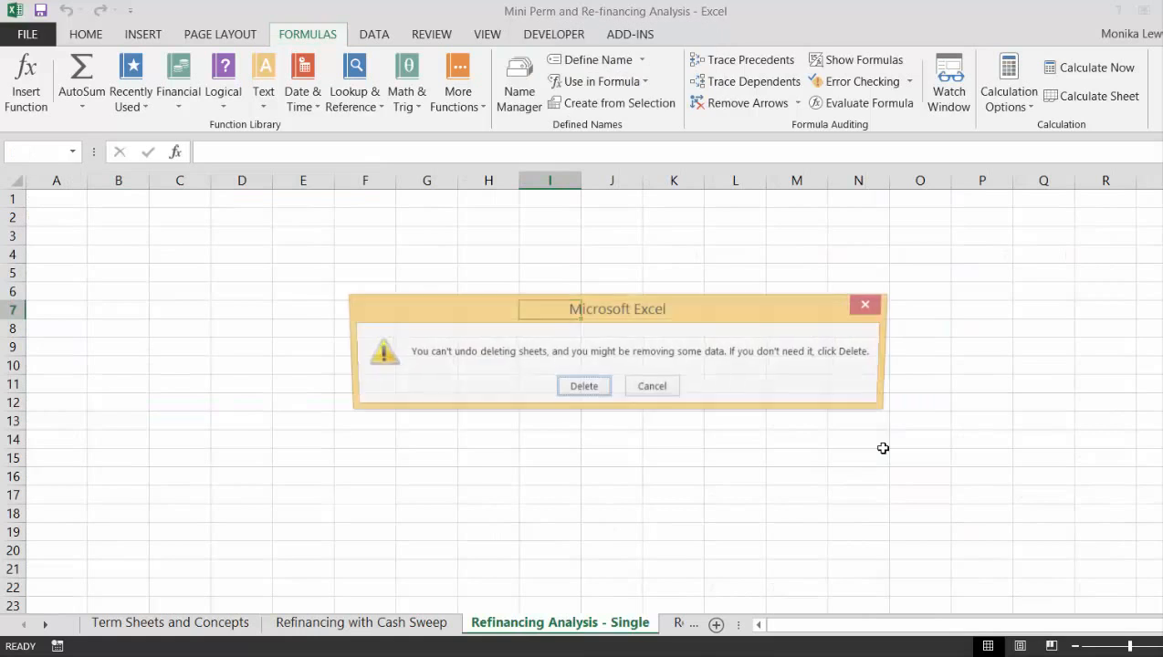
key(Return)
Step: Delete the empty Refinancing Analysis - Multiple worksheet and go to the Refinancing with Cash Sweep sheet
key(alt+e)
key(l)
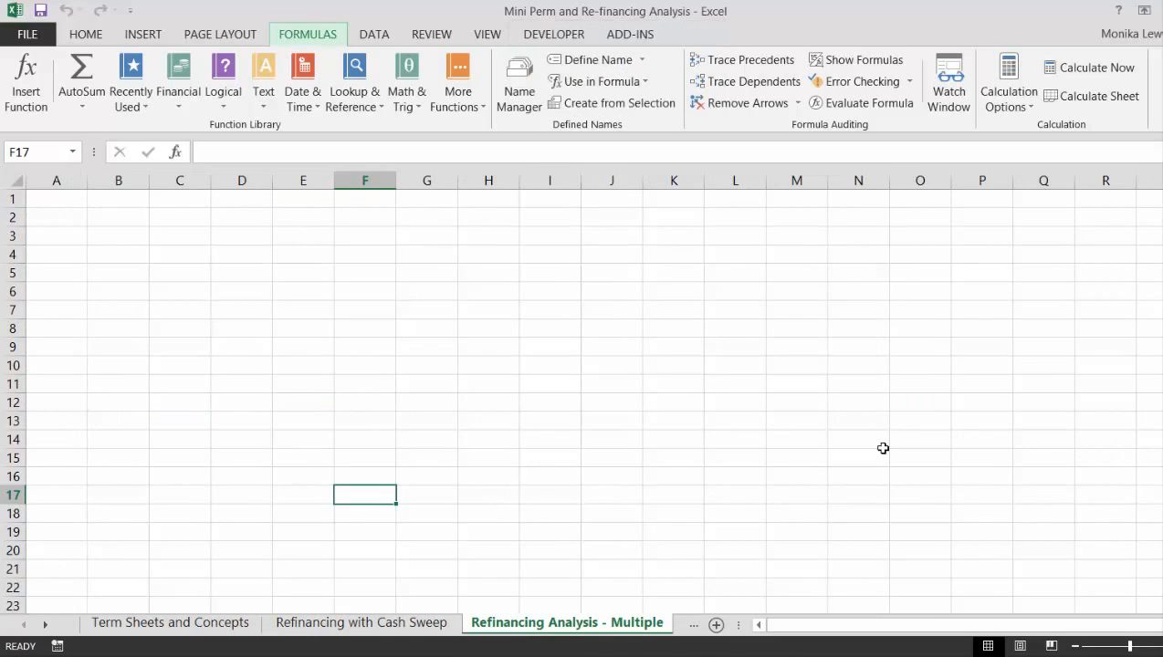
key(ctrl+Page_Up)
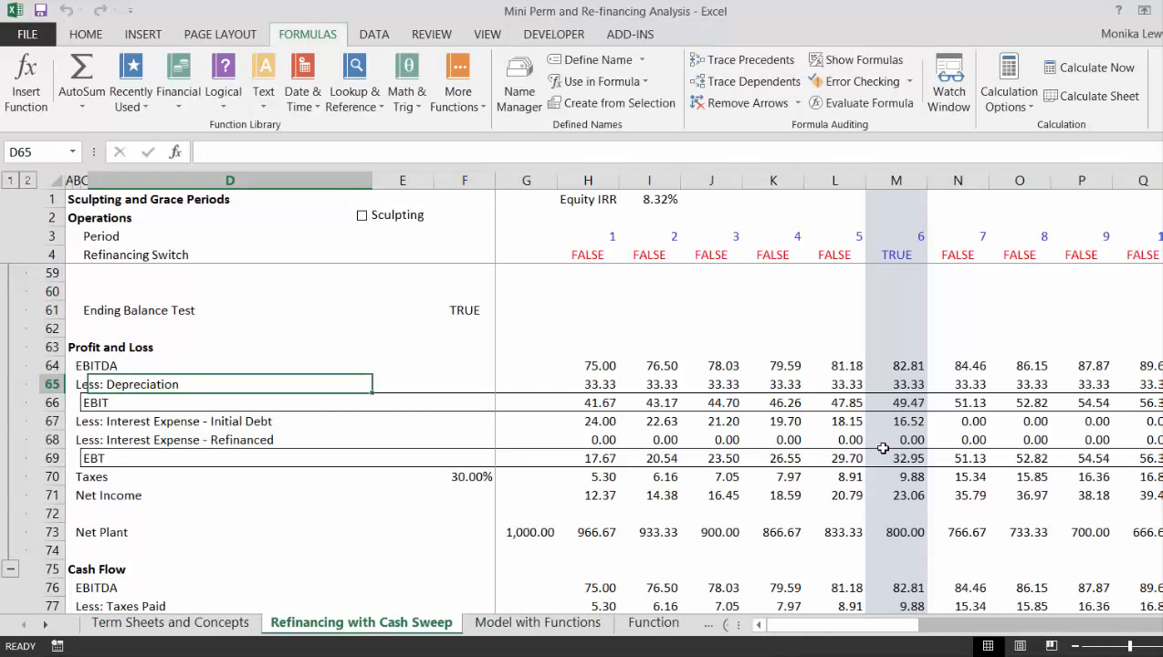
Step: Examine the Operations section at the start of the sheet, from Capital Expenditures to the base, low and high cases
key(Up)
key(Up)
key(Up)
key(Up)
key(Up)
key(Up)
key(Up)
key(Up)
key(Up)
key(Up)
key(Up)
key(Up)
key(Up)
key(Up)
key(Up)
key(Up)
key(Up)
key(Up)
key(Up)
key(Up)
key(Up)
key(Up)
key(Up)
key(Up)
key(Up)
key(Up)
key(Up)
key(Up)
key(Up)
key(Up)
key(Up)
key(Up)
key(Up)
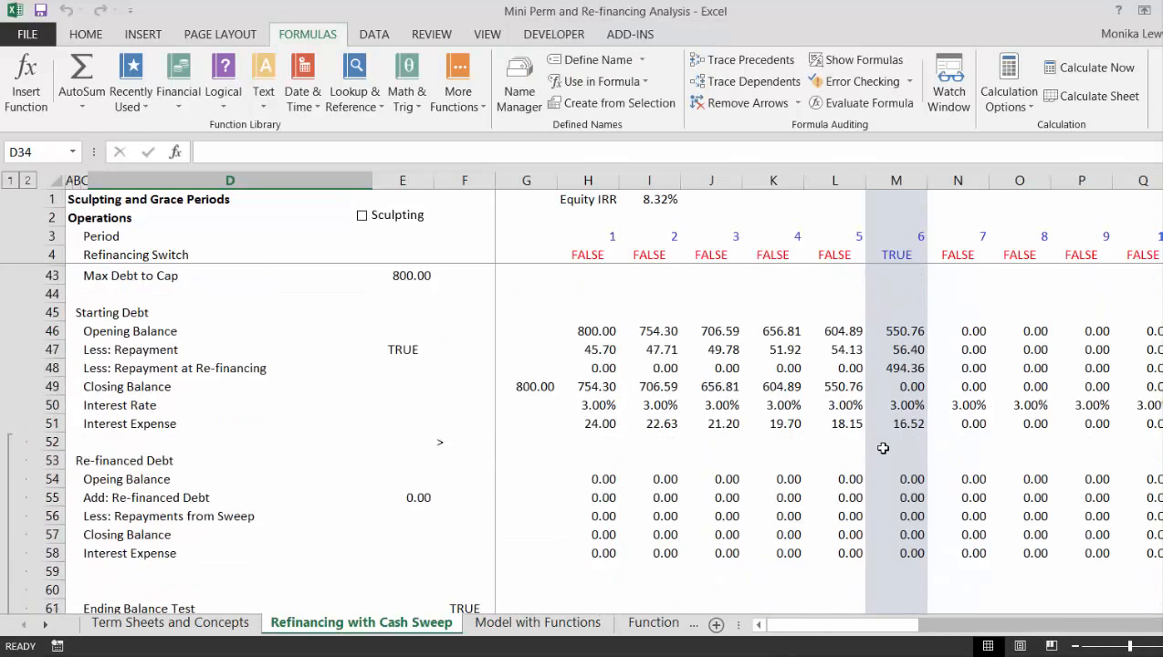
key(Left)
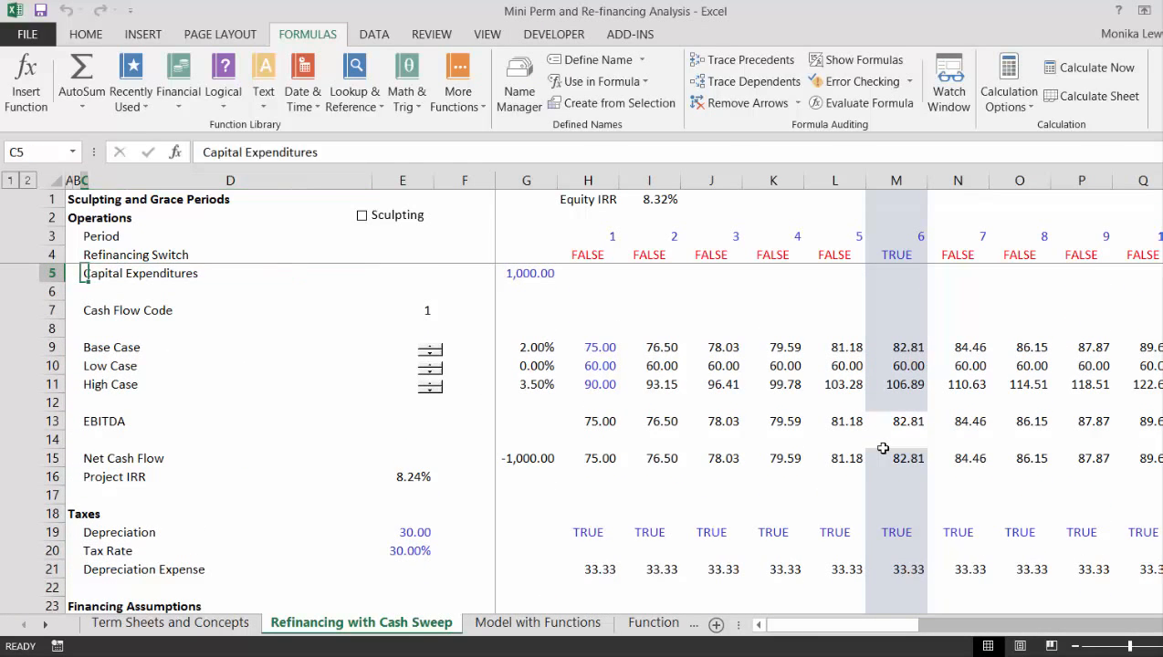
key(Left)
key(Down)
key(Down)
key(Down)
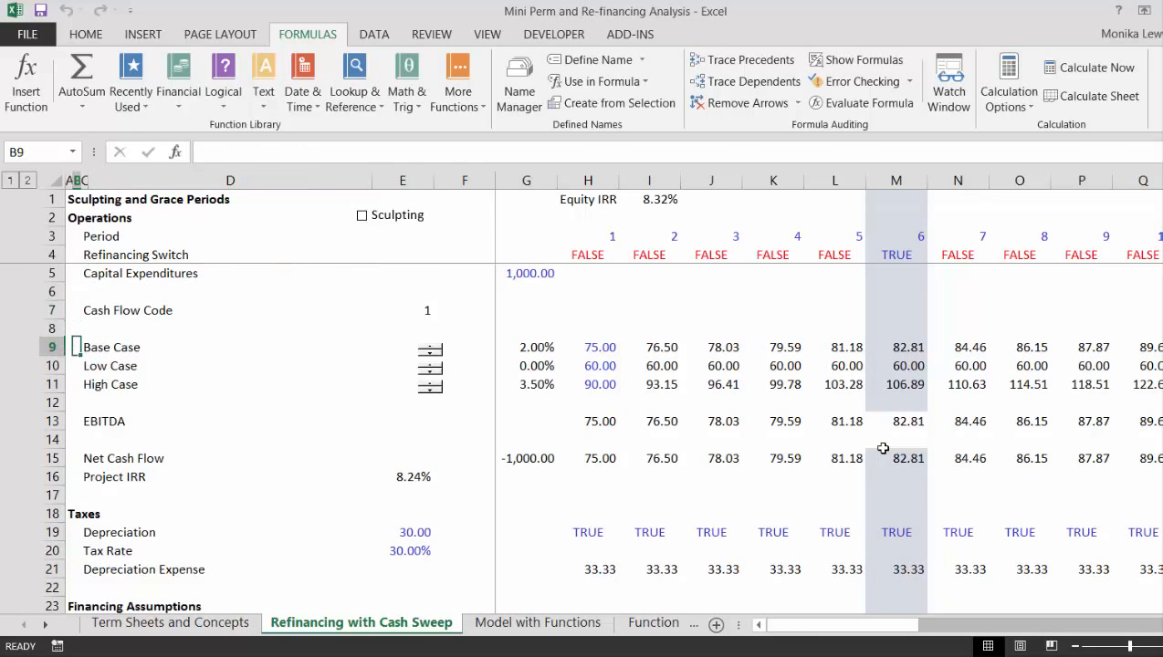
Step: Plot the Base Case, Low Case and High Case cash flows for all periods as a chart on its own sheet
key(Right)
key(Right)
key(Right)
key(Right)
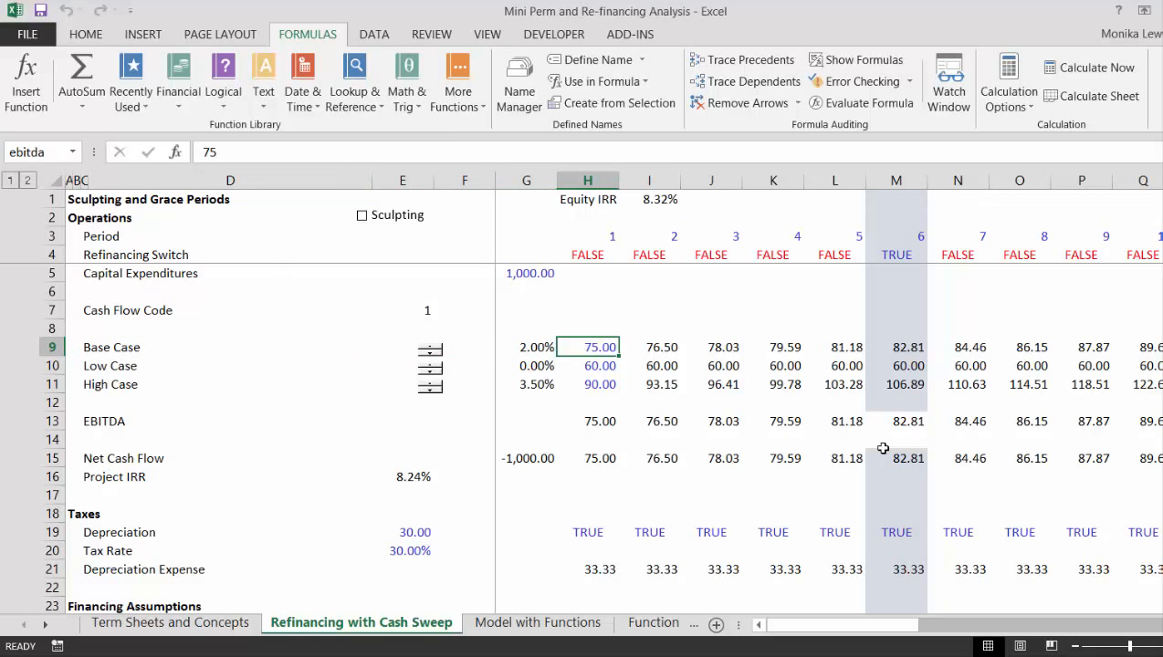
key(shift+Down)
key(shift+Down)
key(ctrl+shift+Right)
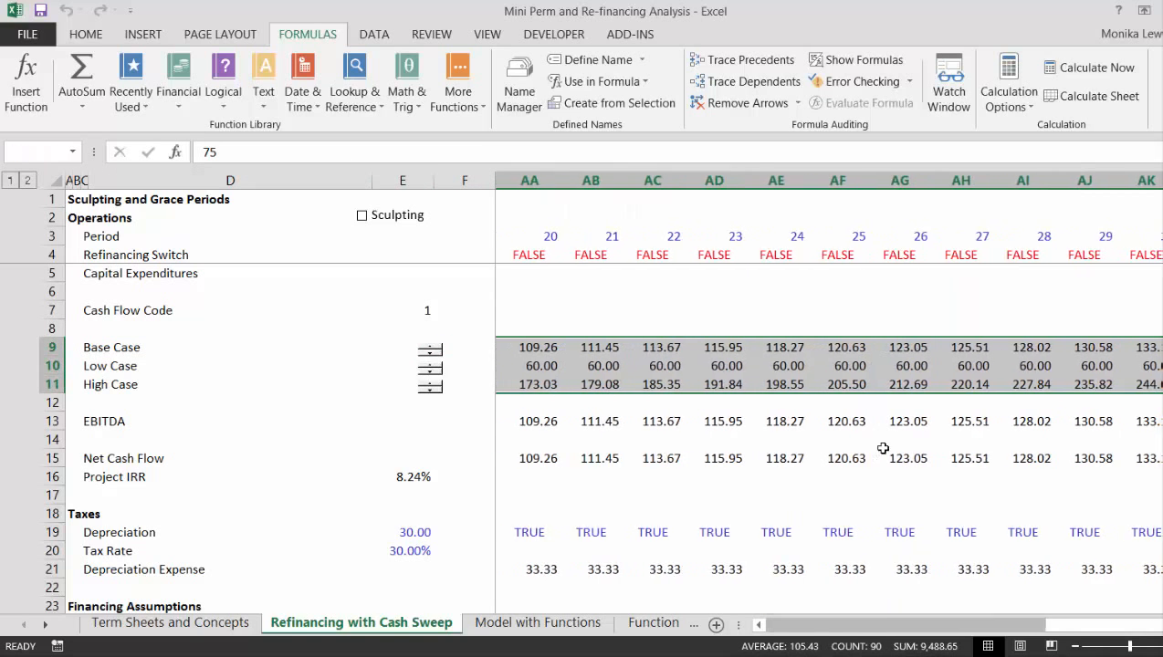
key(F11)
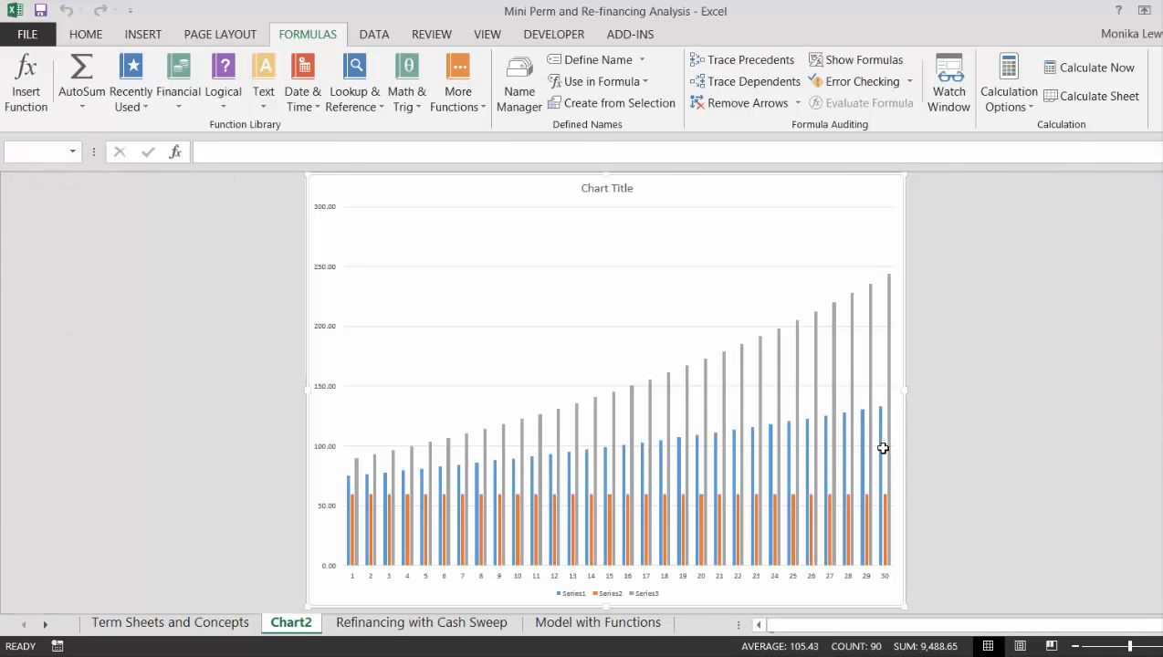
Step: Delete the chart sheet of the three cash flow cases
key(alt+e)
key(l)
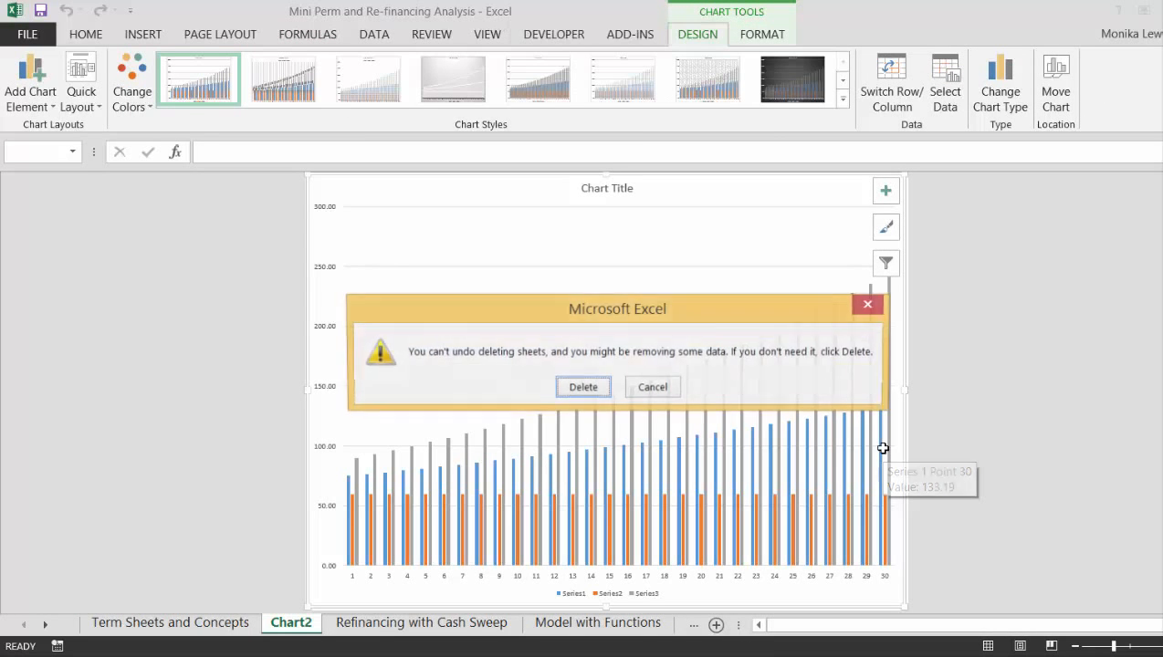
key(Return)
Step: Check the Project IRR below the Net Cash Flow row in the Operations section
key(Left)
key(Left)
key(Left)
key(Left)
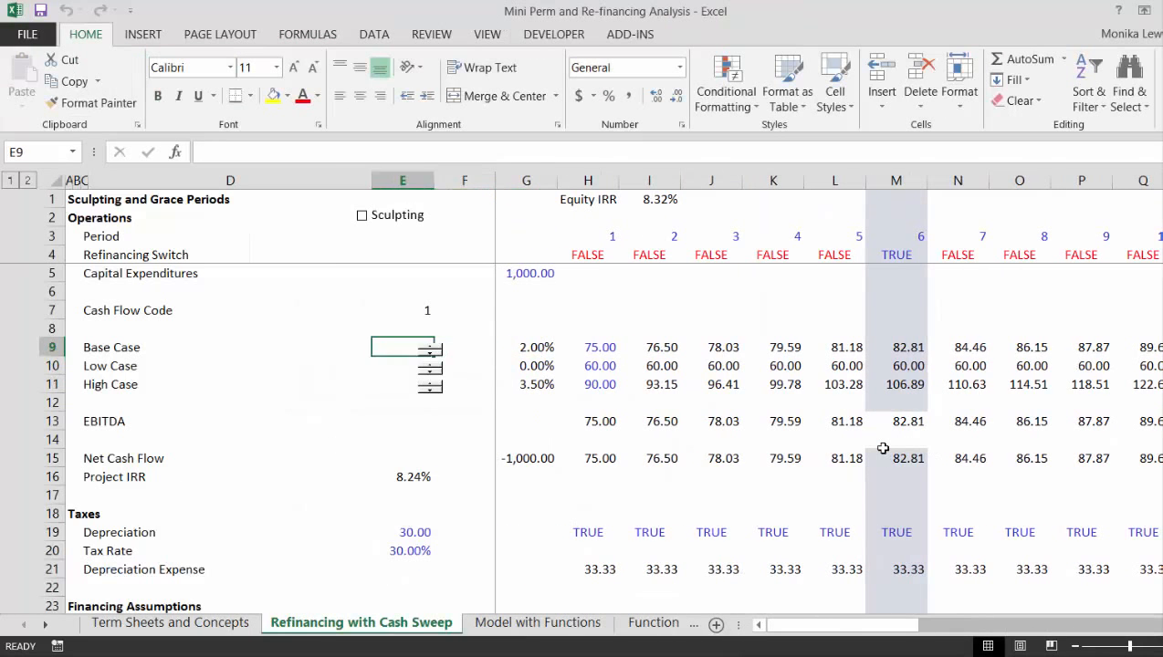
key(Down)
key(Down)
key(Down)
key(Down)
key(Down)
key(Down)
key(Down)
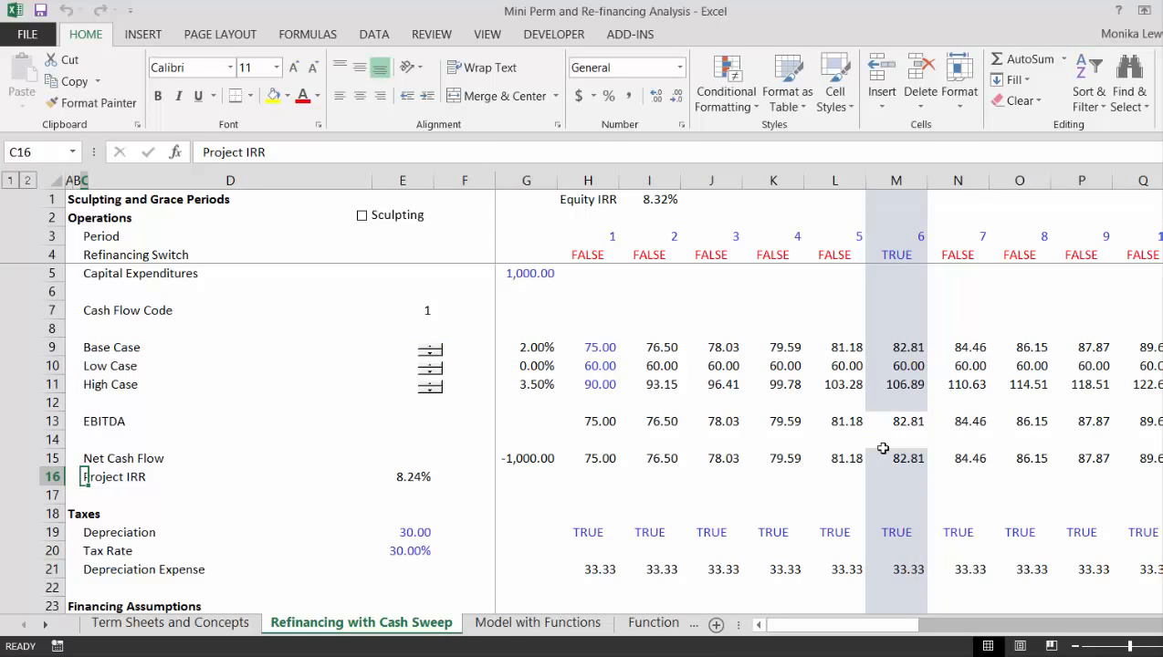
key(Right)
key(Right)
key(Right)
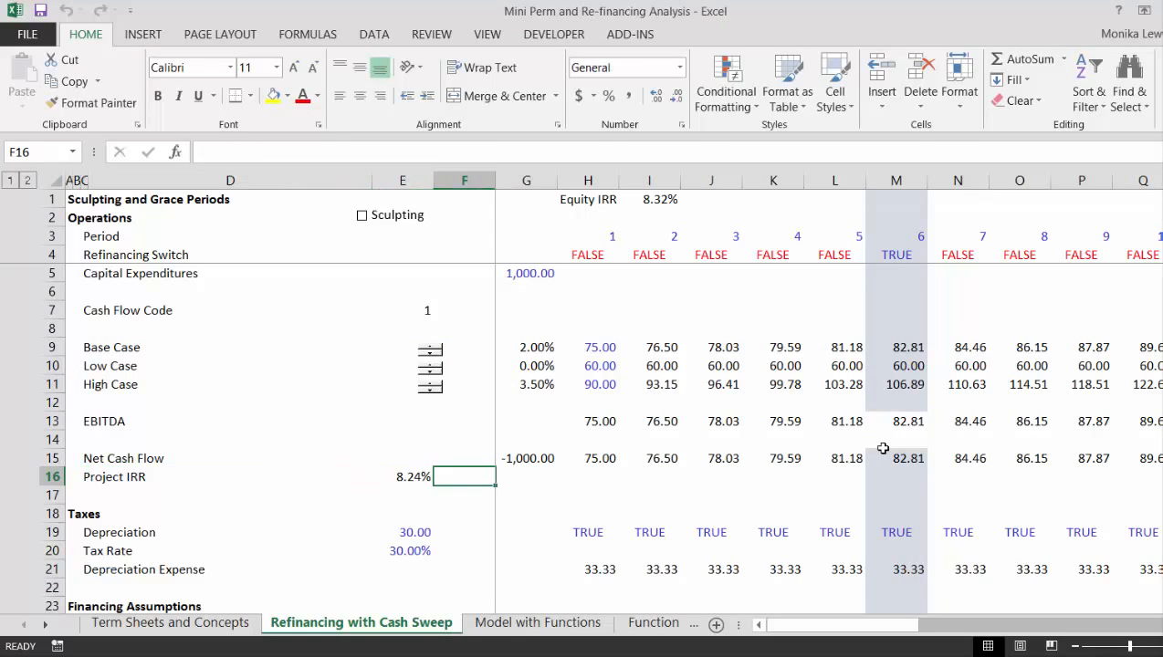
key(Left)
Step: Examine the Taxes inputs and the interest rate scenarios under Financing Assumptions
key(Down)
key(Down)
key(Down)
key(Down)
key(Down)
key(Down)
key(Down)
key(Down)
key(Down)
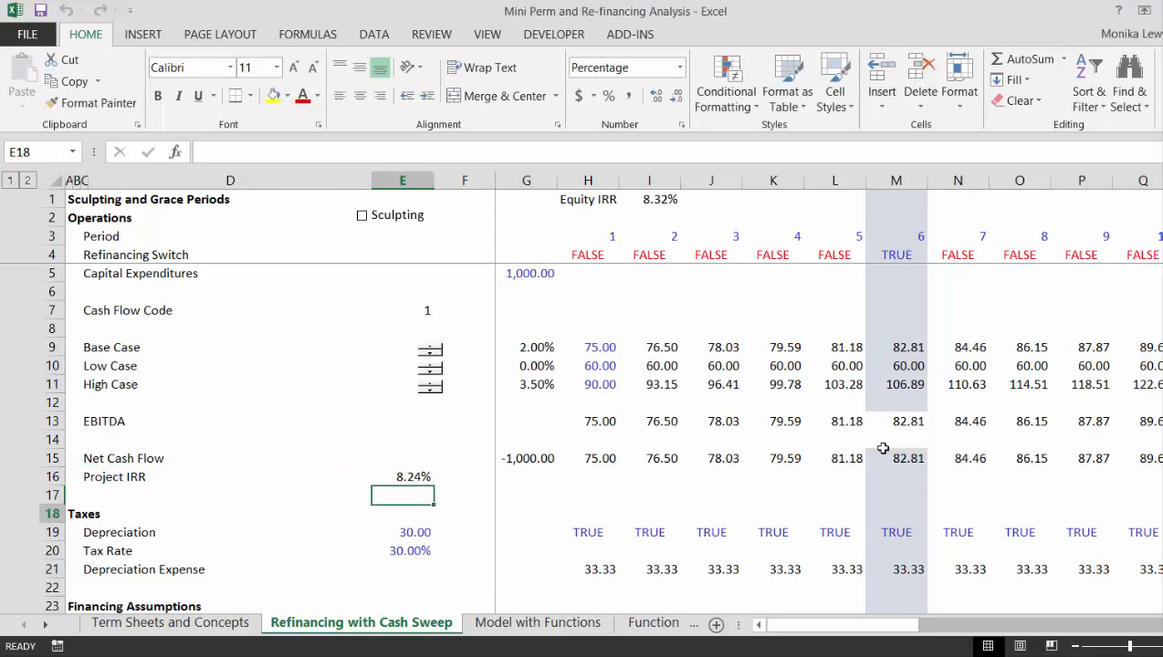
key(Down)
key(Down)
key(Down)
key(Down)
key(Down)
key(Down)
key(Down)
key(Down)
key(Down)
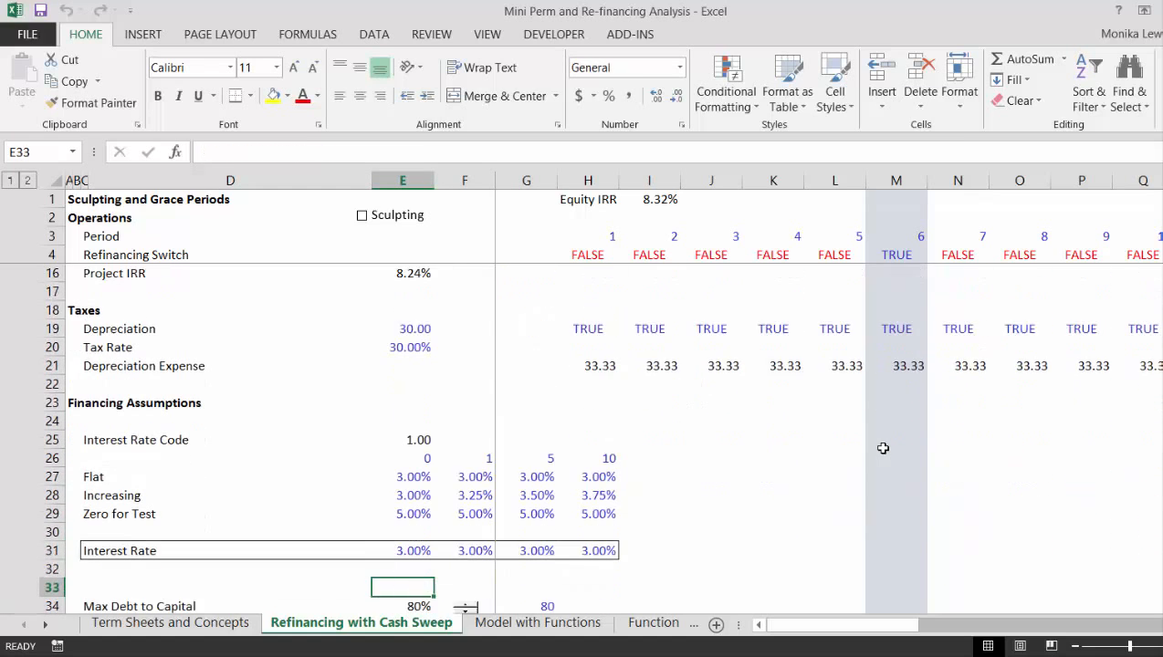
Step: Inspect the Interest Rate row's INDEX formulas from E31 to H31
key(Up)
key(Up)
key(Up)
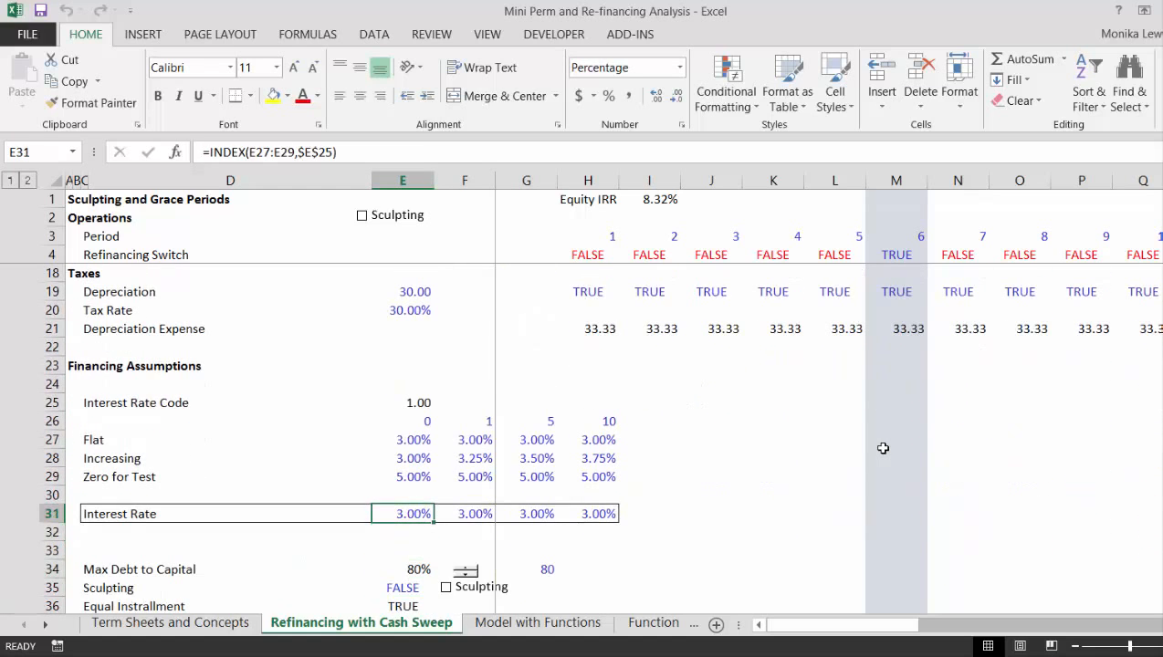
key(Right)
key(Right)
key(Right)
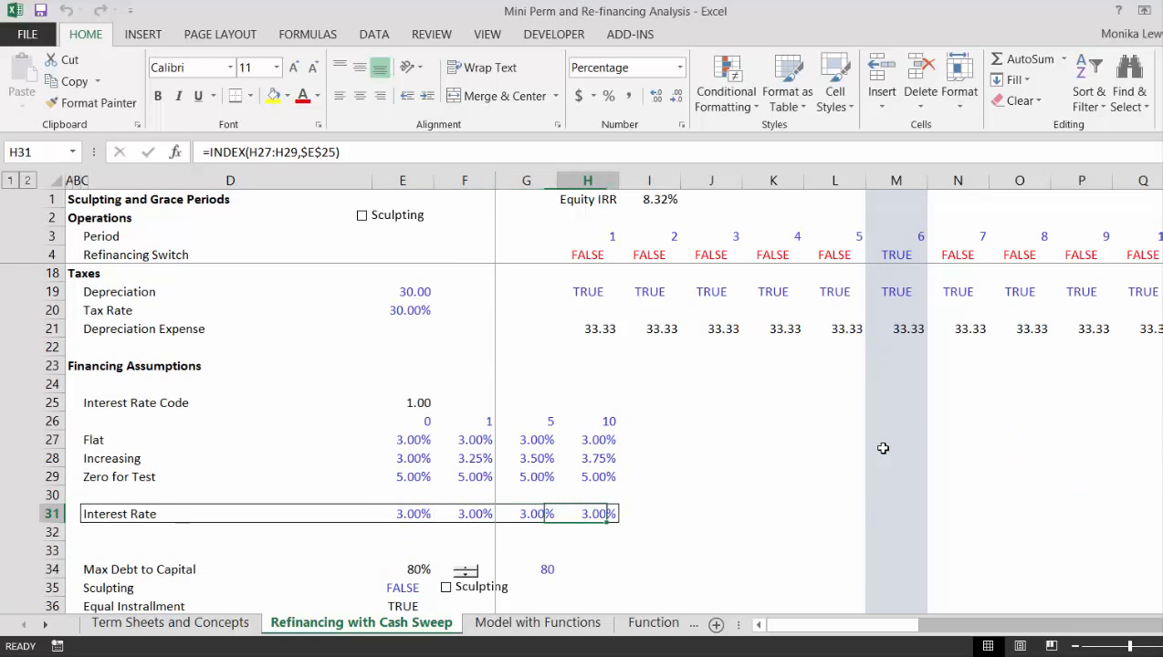
Step: Examine the Re-financing inputs, Debt Size and Starting Debt schedule down to the Interest Expense row
key(Down)
key(Down)
key(Down)
key(Down)
key(Down)
key(Down)
key(Down)
key(Down)
key(Down)
key(Down)
key(Down)
key(Down)
key(Down)
key(Down)
key(Down)
key(Down)
key(Down)
key(Down)
key(Down)
key(Down)
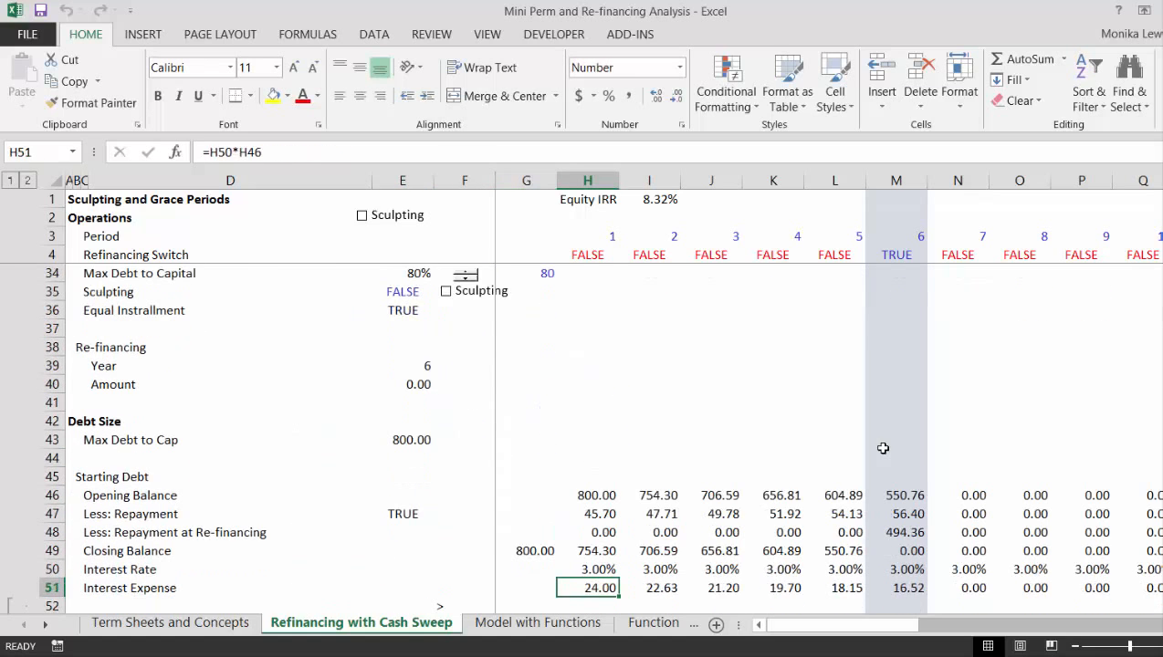
key(Down)
Step: Go back to the Flat, Increasing and Zero for Test interest rates and review them alongside the debt assumptions below
key(Up)
key(Up)
key(Up)
key(Up)
key(Up)
key(Up)
key(Up)
key(Up)
key(Up)
key(Up)
key(Up)
key(Up)
key(Up)
key(Up)
key(Up)
key(Up)
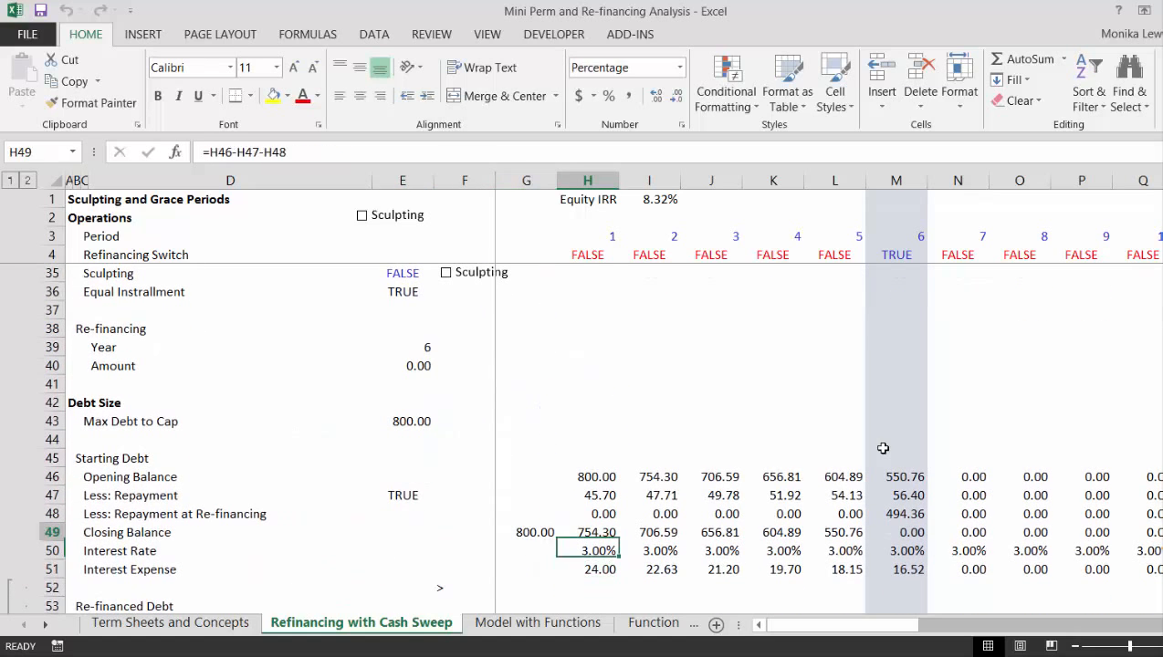
key(Up)
key(Up)
key(Up)
key(Up)
key(Up)
key(Up)
key(Up)
key(Up)
key(Up)
key(Up)
key(Up)
key(Down)
key(Down)
key(Down)
key(Down)
key(Down)
key(Down)
key(Down)
key(Down)
key(Down)
key(Down)
key(Down)
key(Down)
key(Down)
key(Down)
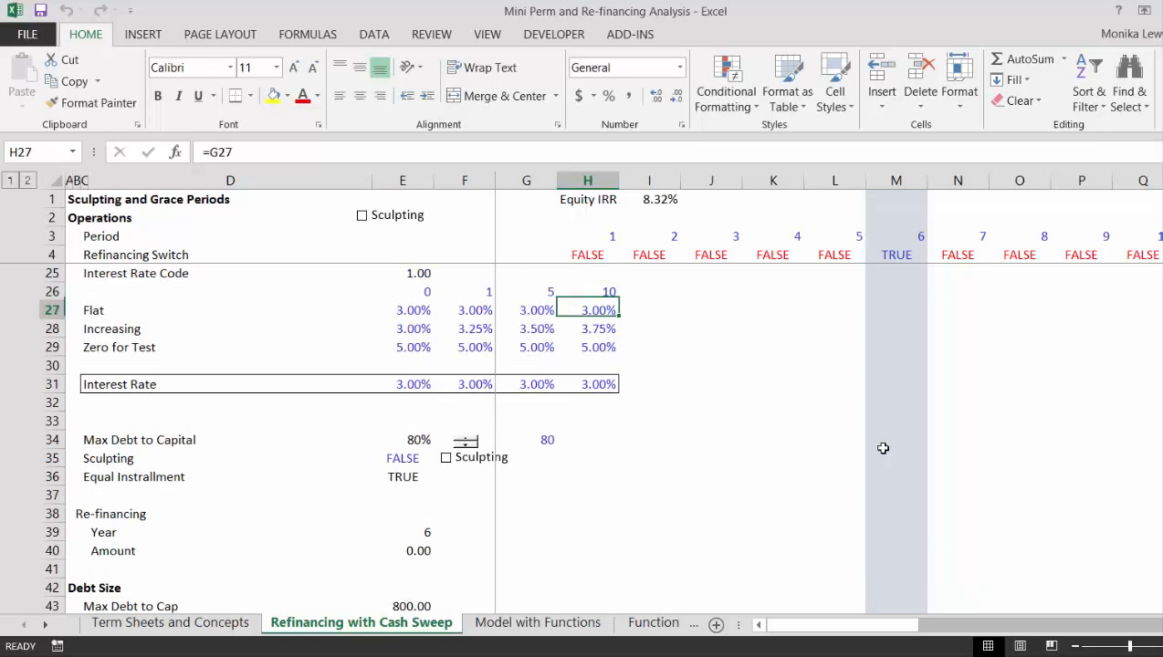
Step: Examine the debt assumptions, Starting Debt schedule and Re-financed Debt schedule down to the refinanced Interest Expense row
key(Down)
key(Down)
key(Down)
key(Down)
key(Down)
key(Down)
key(Down)
key(Down)
key(Down)
key(Down)
key(Down)
key(Down)
key(Down)
key(Down)
key(Down)
key(Down)
key(Down)
key(Down)
key(Down)
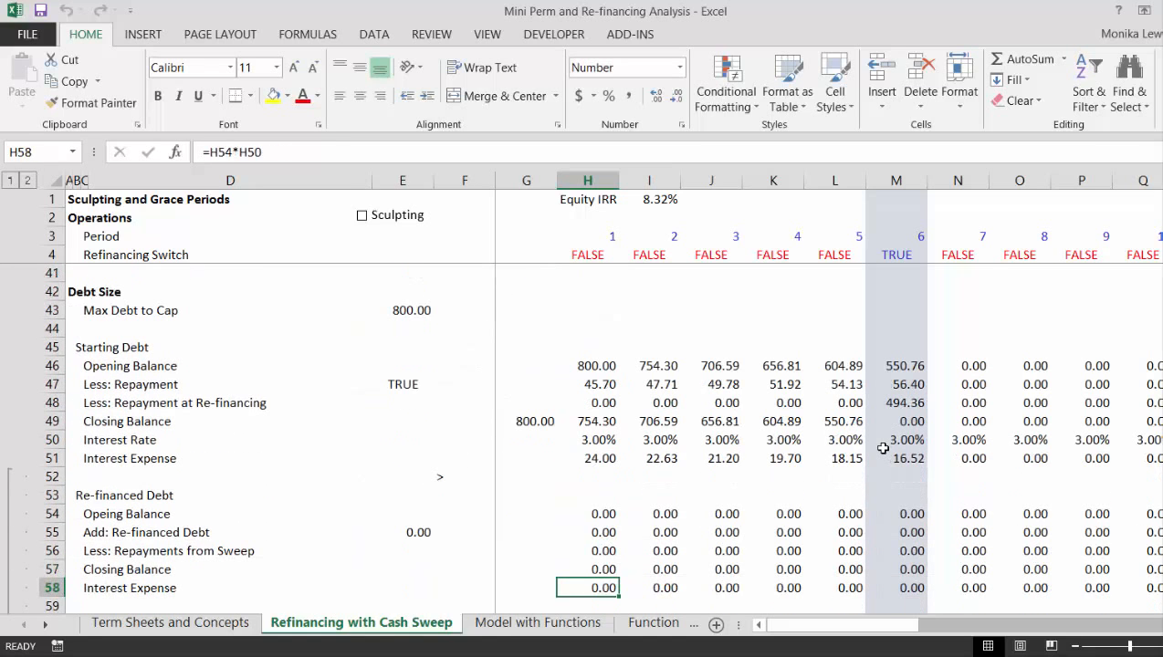
Step: Clear the Starting Debt schedule's Less: Repayment formulas from H47 across all periods
key(Up)
key(Up)
key(Up)
key(Up)
key(Up)
key(Up)
key(Up)
key(Up)
key(Up)
key(Up)
key(Up)
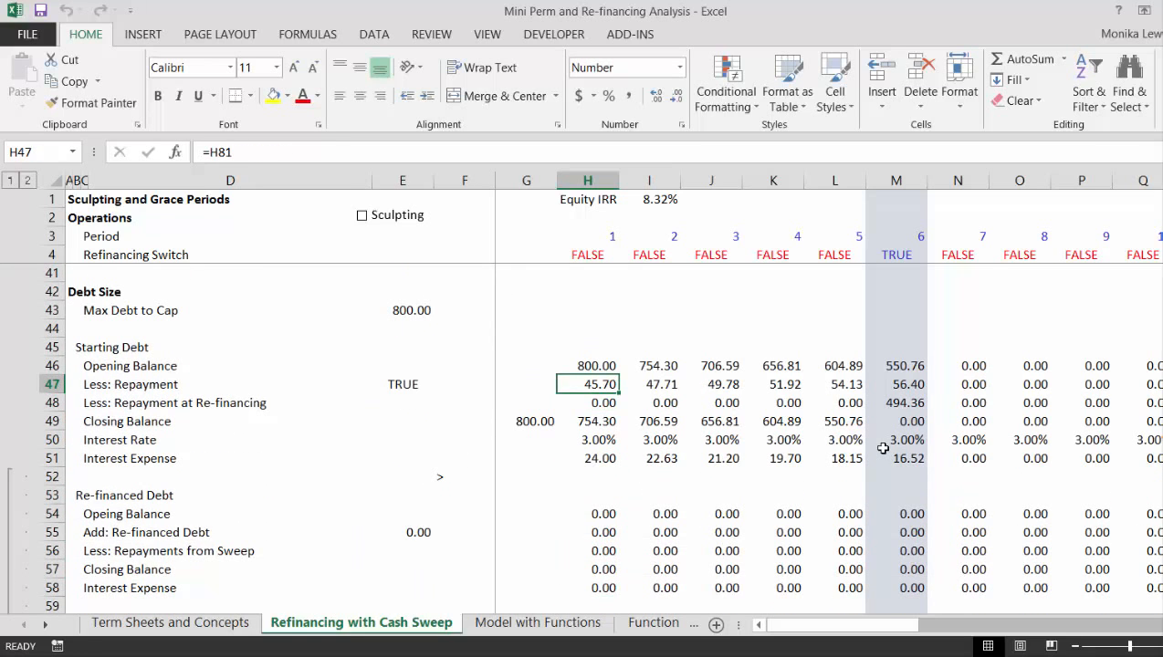
key(Left)
key(Left)
key(Left)
key(Left)
key(Left)
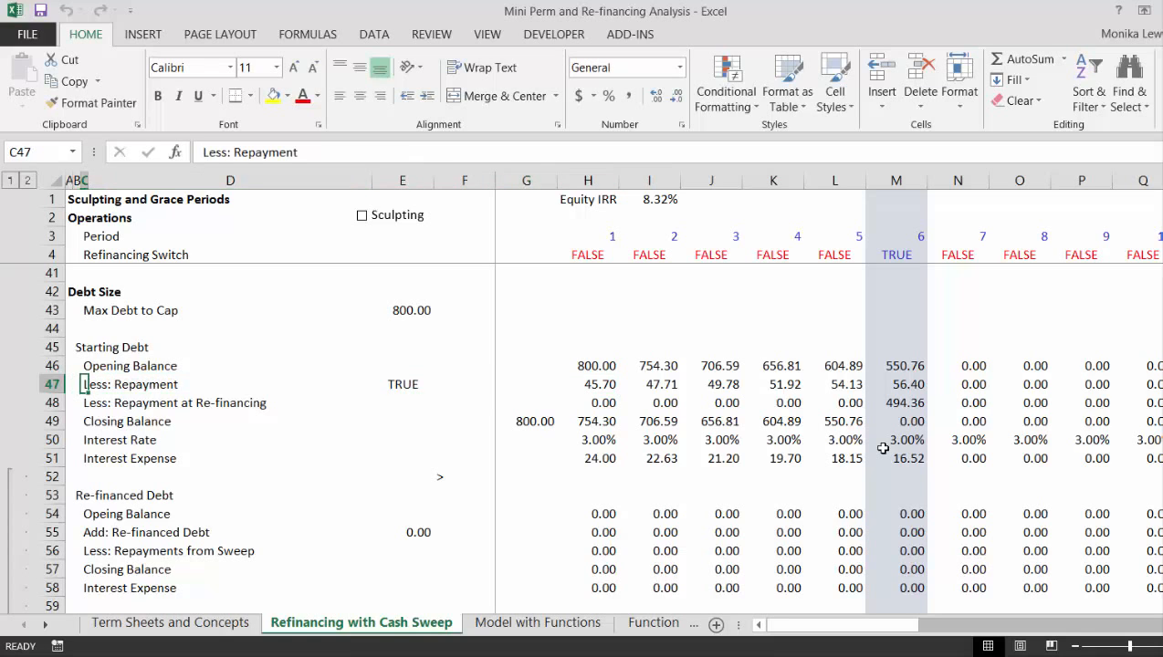
key(Right)
key(Right)
key(Right)
key(Right)
key(Right)
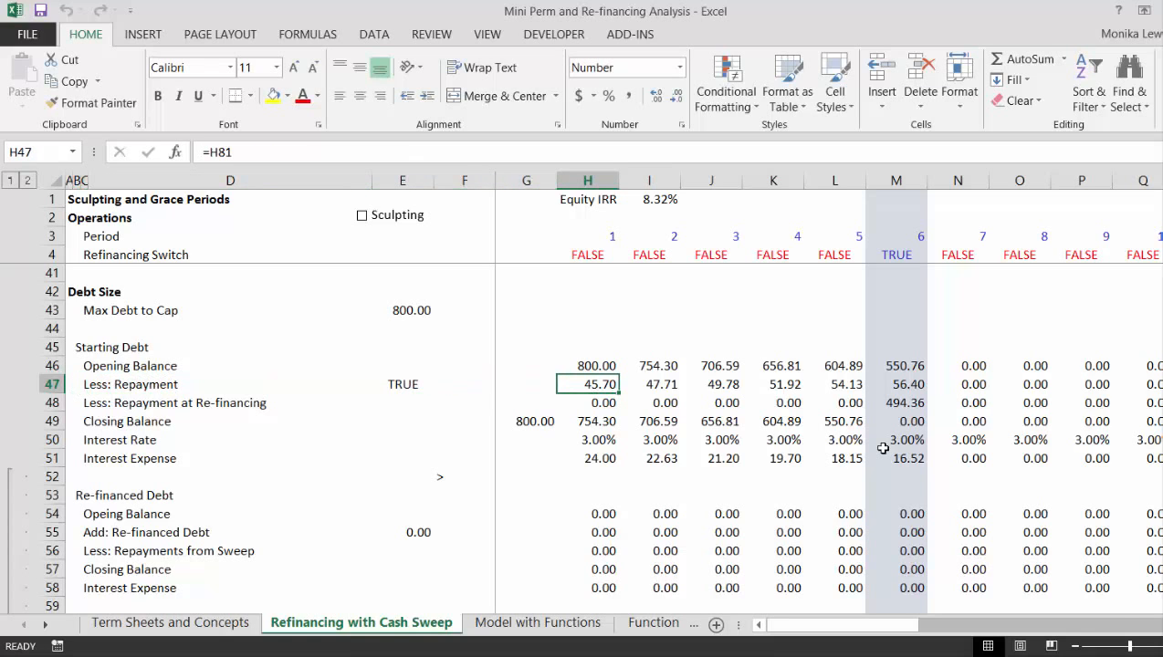
key(ctrl+shift+Right)
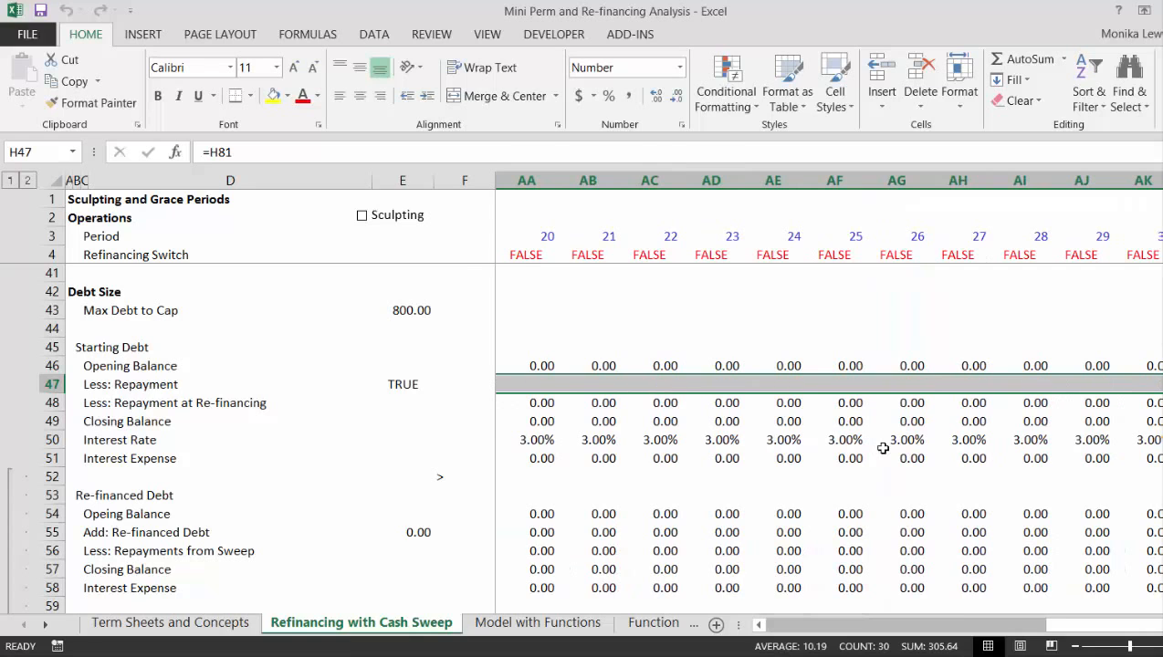
key(Delete)
Step: Clear the Less: Repayment at Re-financing formulas from H48 across all periods
key(Down)
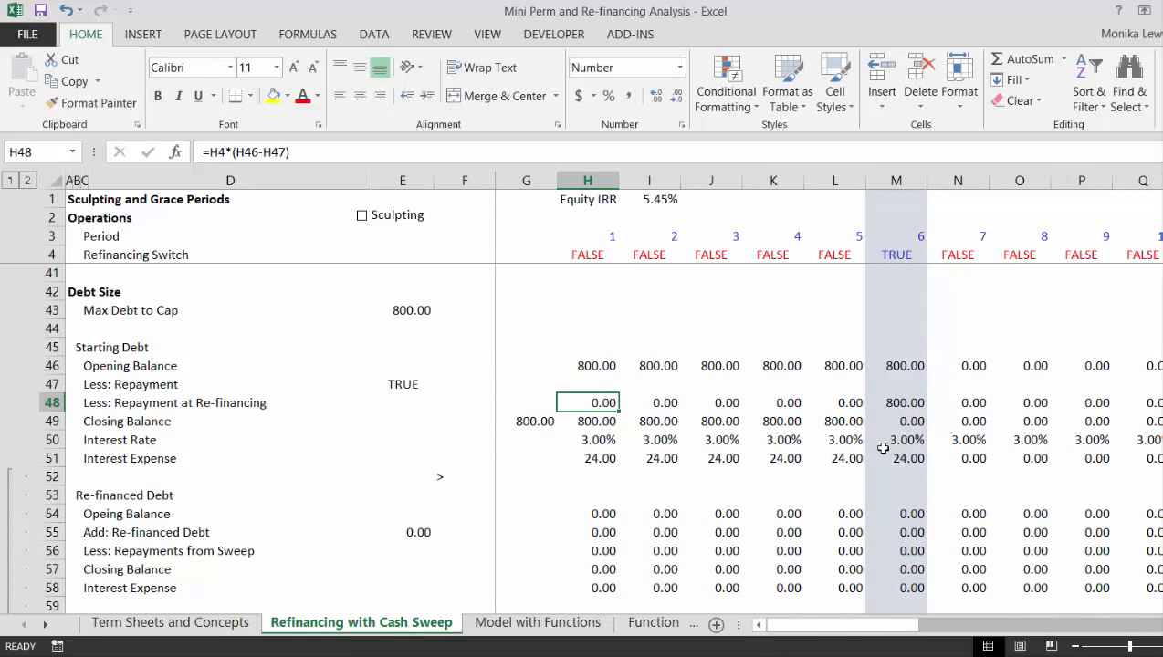
key(ctrl+shift+Right)
key(Delete)
Step: Clear the Re-financed Debt formulas in rows 54 to 58, from Opening Balance to Interest Expense, across all periods
key(Left)
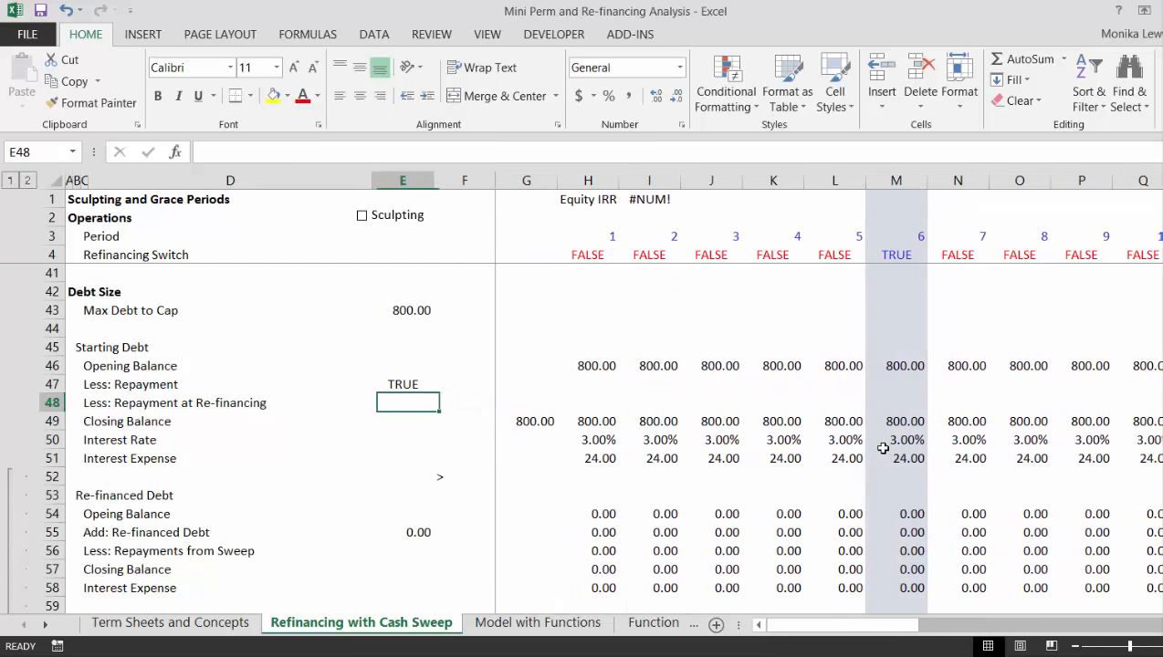
key(Right)
key(Down)
key(Down)
key(Down)
key(Down)
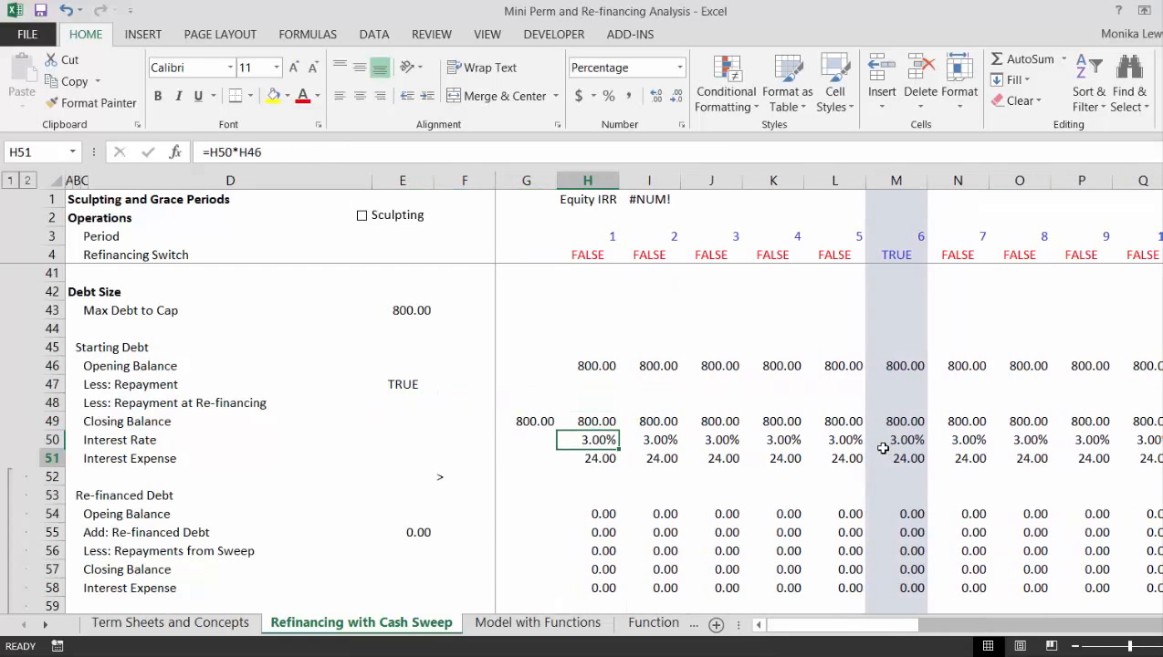
key(Down)
key(Down)
key(Down)
key(Down)
key(Down)
key(Down)
key(Down)
key(Down)
key(Down)
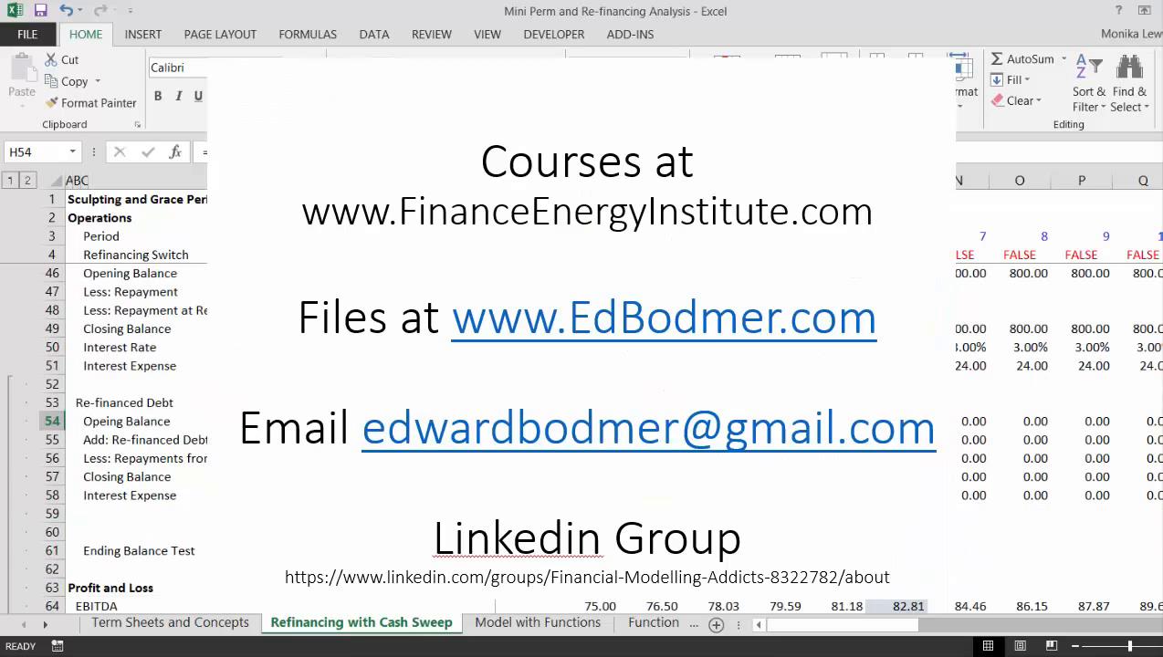
key(ctrl+shift+Down)
key(ctrl+shift+Right)
key(Delete)
Step: Examine the Ending Balance Test and the Profit and Loss section down to Net Income
key(Left)
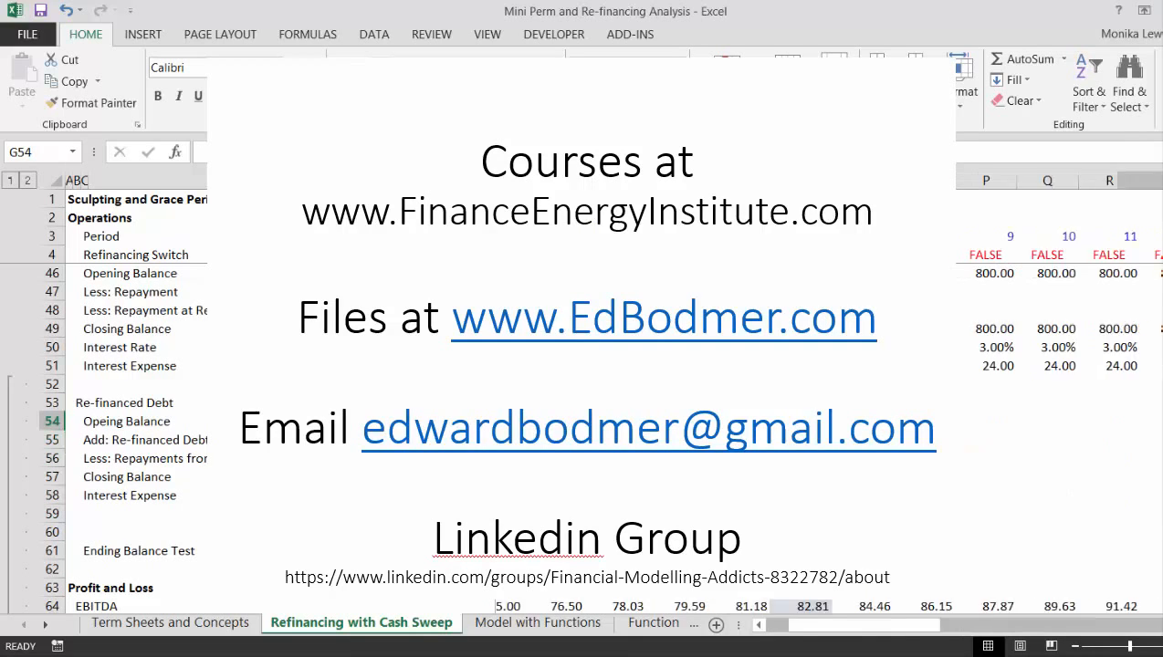
key(Left)
key(Down)
key(Down)
key(Down)
key(Down)
key(Down)
key(Down)
key(Down)
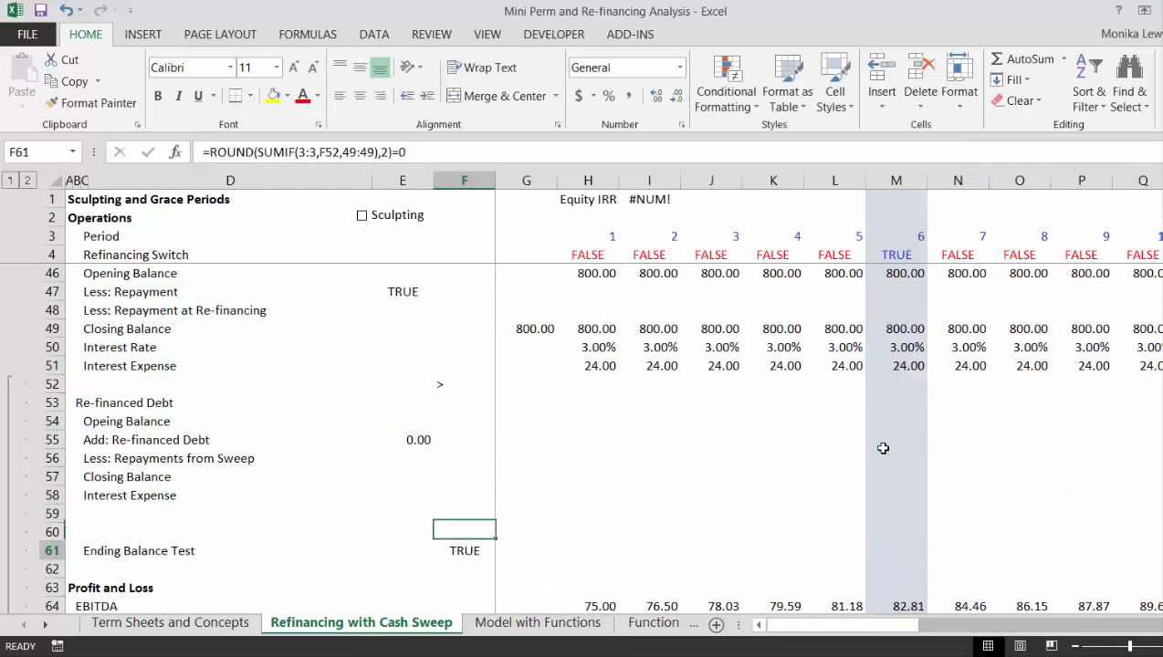
key(Down)
key(Down)
key(Down)
key(Down)
key(Down)
key(Down)
key(Down)
key(Down)
key(Down)
key(Down)
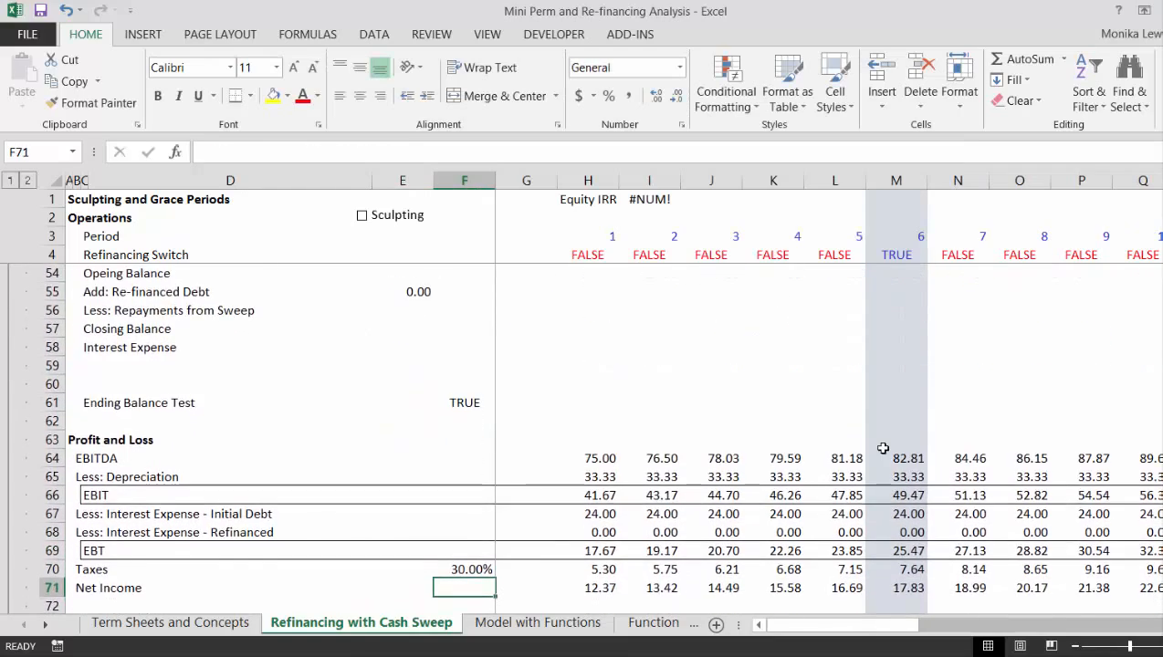
Step: Examine the Cash Flow section and the Balance Sheet equity rows down to Less: Dividends
key(Down)
key(Down)
key(Down)
key(Down)
key(Down)
key(Down)
key(Down)
key(Down)
key(Down)
key(Down)
key(Down)
key(Down)
key(Down)
key(Down)
key(Down)
key(Down)
key(Down)
key(Down)
key(Down)
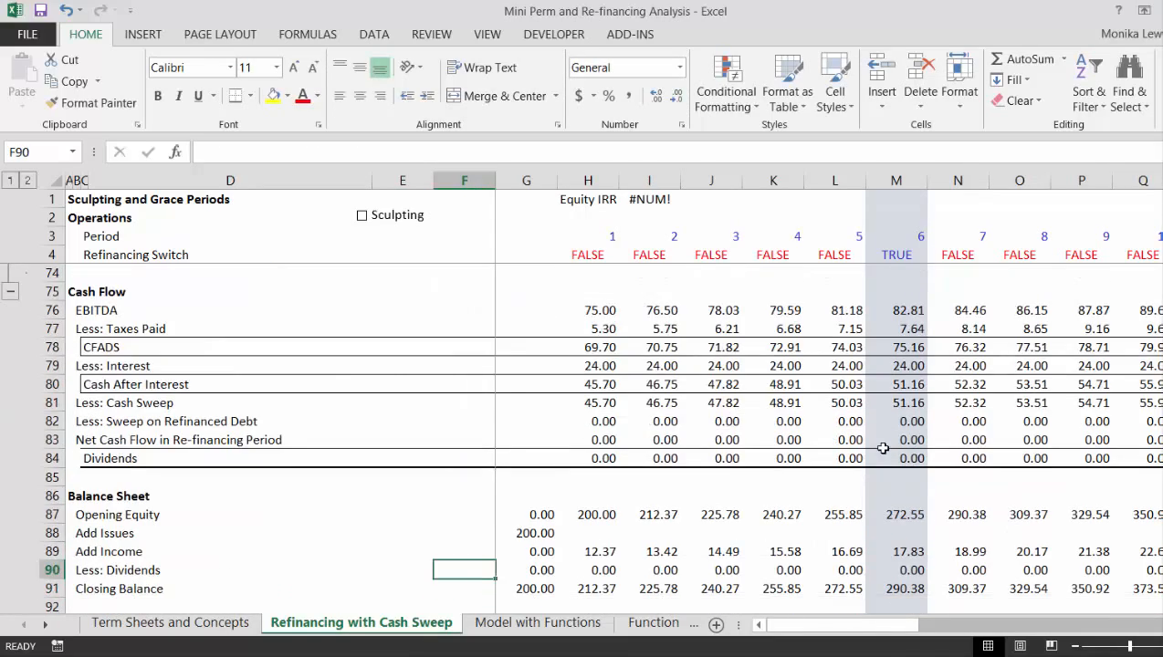
Step: Go back to the Cash Flow section and review its lines from EBITDA through CFADS, interest and the cash sweep rows
key(Up)
key(Up)
key(Up)
key(Up)
key(Up)
key(Up)
key(Up)
key(Up)
key(Up)
key(Up)
key(Up)
key(Up)
key(Left)
key(Left)
key(Left)
key(Left)
key(Up)
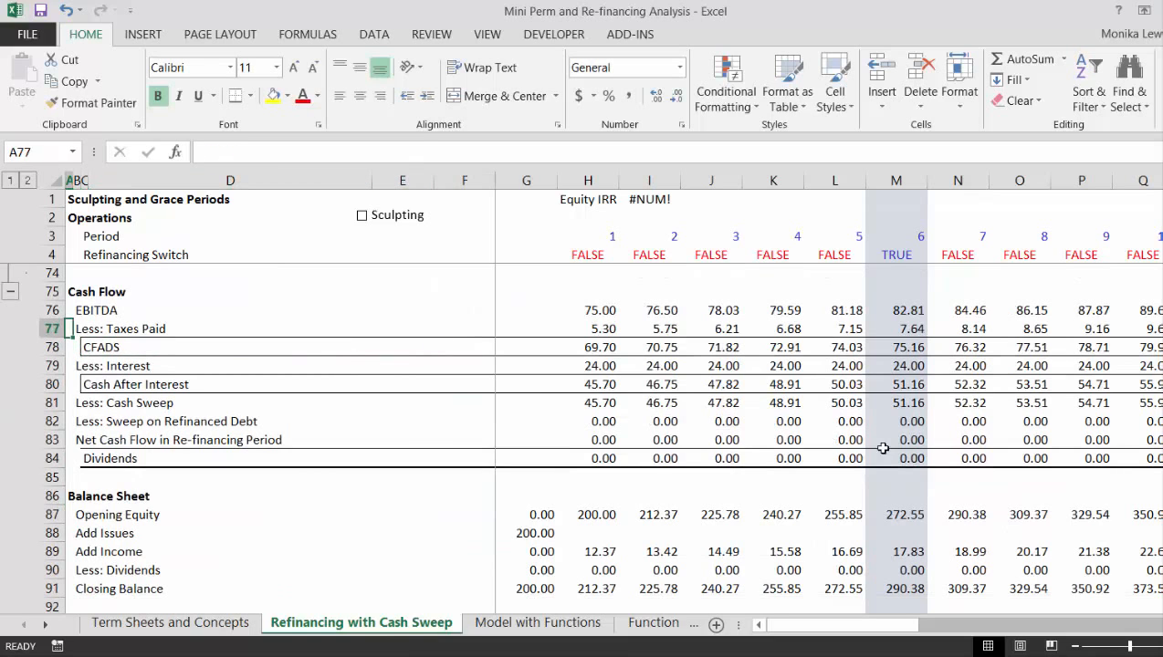
key(Up)
key(Up)
key(Right)
key(Down)
key(Down)
key(Down)
key(Down)
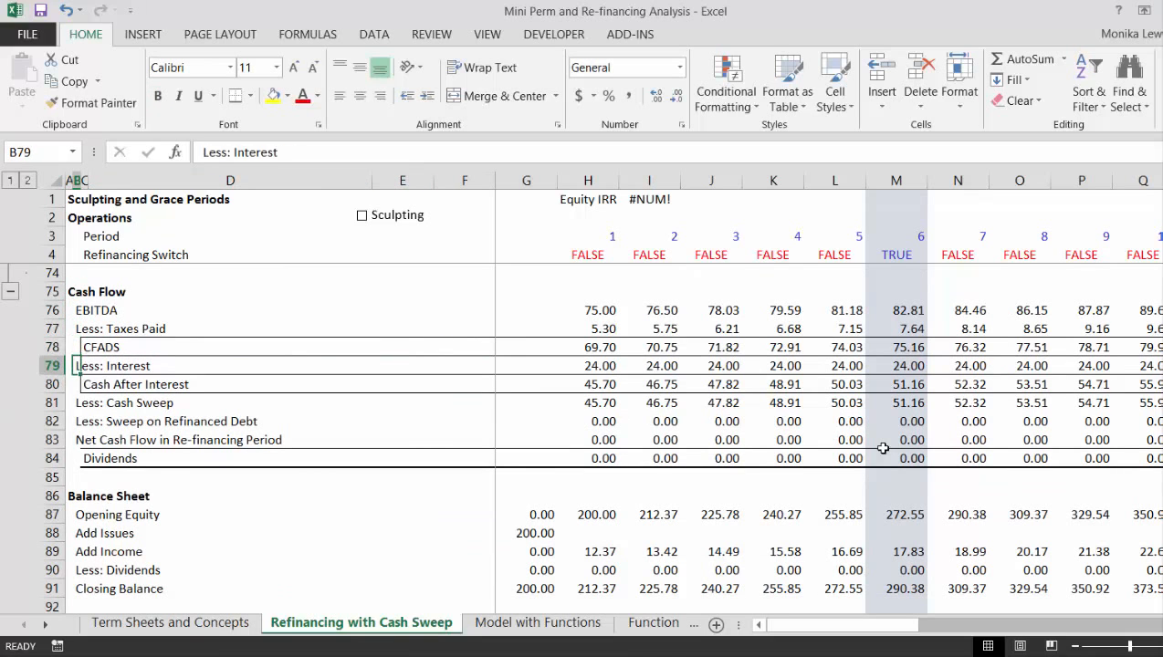
key(Down)
key(Down)
key(Down)
Step: Review the model from the Cash Flow interest row back up through Profit and Loss to the refinancing Amount above Debt Size
key(Up)
key(Up)
key(Up)
key(Up)
key(Up)
key(Up)
key(Up)
key(Up)
key(Up)
key(Up)
key(Up)
key(Up)
key(Up)
key(Up)
key(Up)
key(Up)
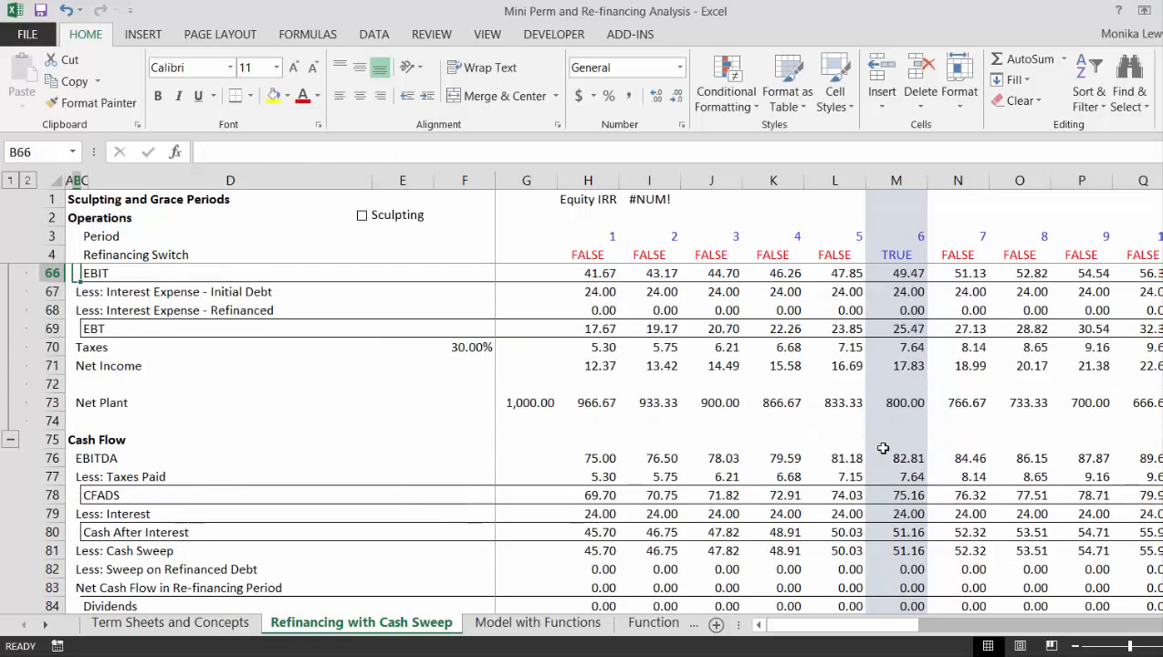
key(Up)
key(Up)
key(Up)
key(Up)
key(Up)
key(Up)
key(Up)
key(Up)
key(Up)
key(Up)
key(Up)
key(Up)
key(Up)
key(Up)
key(Up)
key(Up)
key(Up)
key(Up)
key(Up)
key(Up)
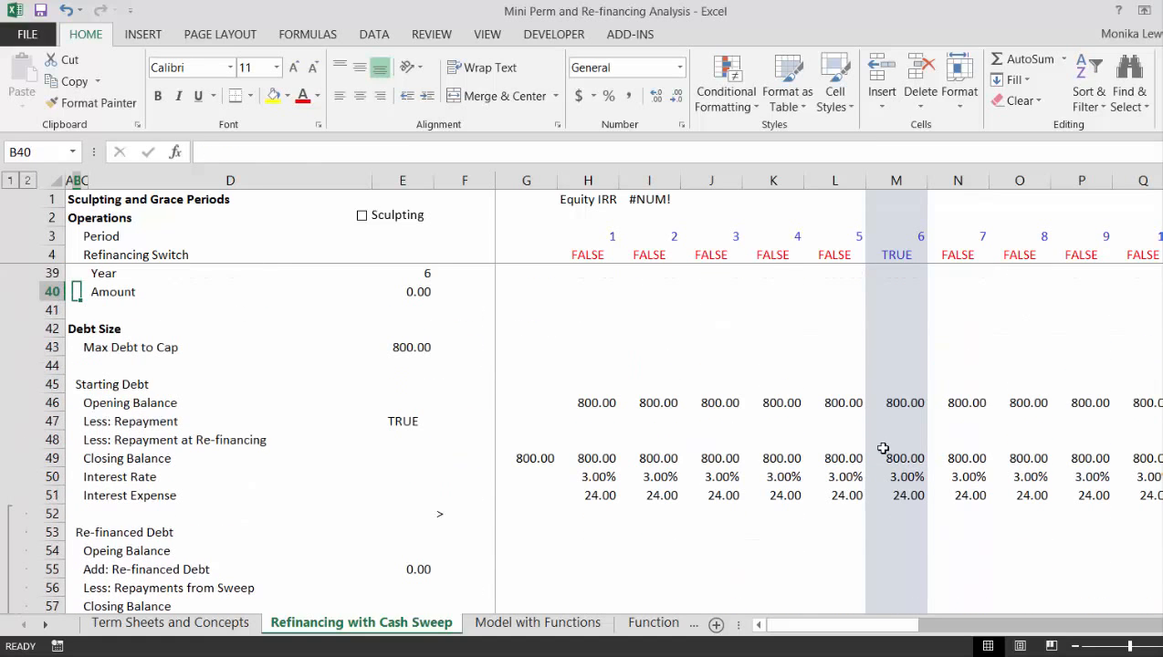
Step: Examine the Starting Debt and Re-financed Debt rows between Opening Balance and Less: Repayments from Sweep
key(Down)
key(Down)
key(Down)
key(Down)
key(Down)
key(Down)
key(Down)
key(Down)
key(Down)
key(Down)
key(Down)
key(Down)
key(Down)
key(Down)
key(Down)
key(Down)
key(Down)
key(Up)
key(Up)
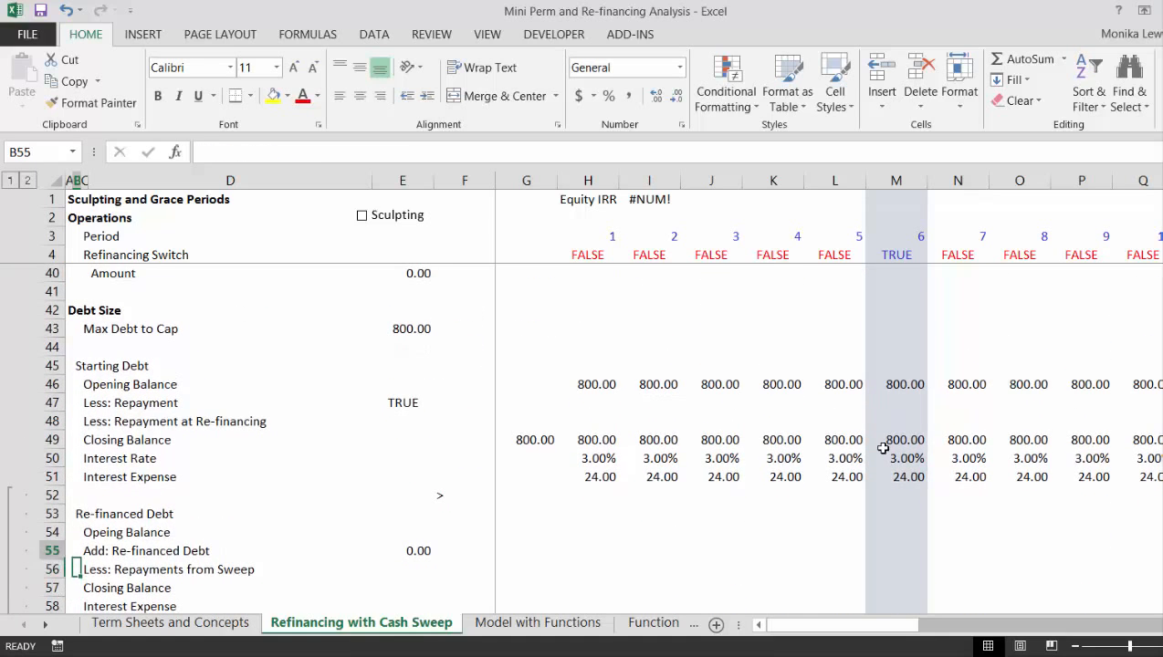
key(Up)
key(Up)
key(Up)
key(Up)
key(Up)
key(Up)
key(Up)
key(Up)
Step: Clear the Less: Cash Sweep formulas in row 81 of the Cash Flow section across all periods
key(Down)
key(Down)
key(Down)
key(Down)
key(Down)
key(Down)
key(Down)
key(Down)
key(Down)
key(Down)
key(Down)
key(Down)
key(Down)
key(Down)
key(Down)
key(Down)
key(Down)
key(Down)
key(Down)
key(Down)
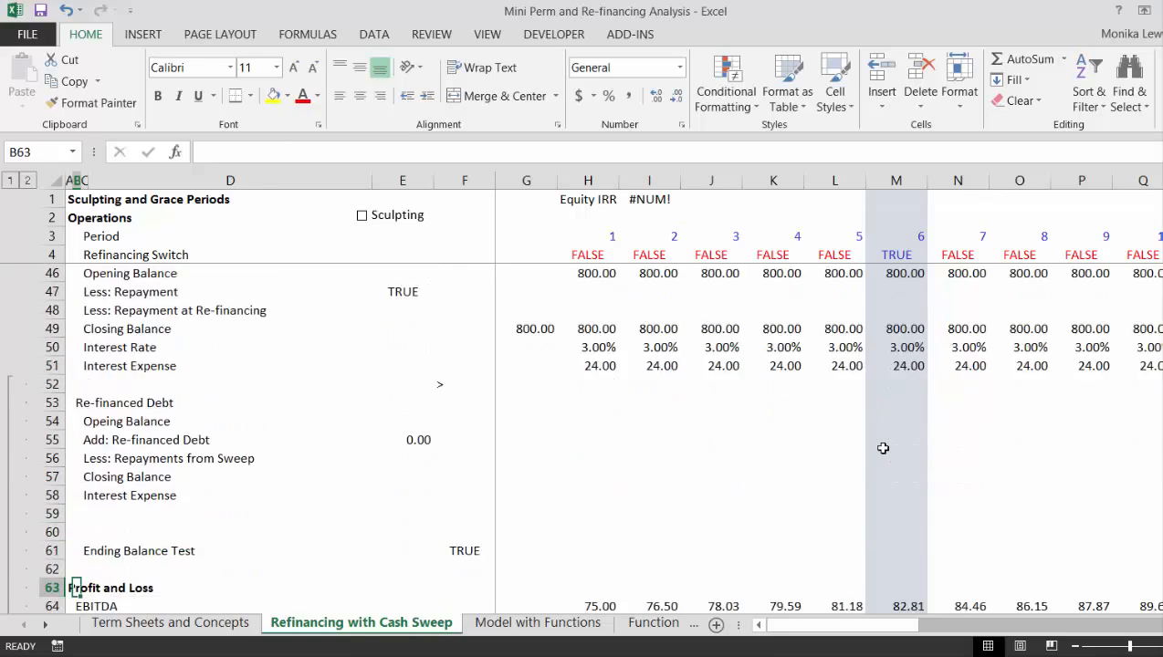
key(Down)
key(Down)
key(Down)
key(Down)
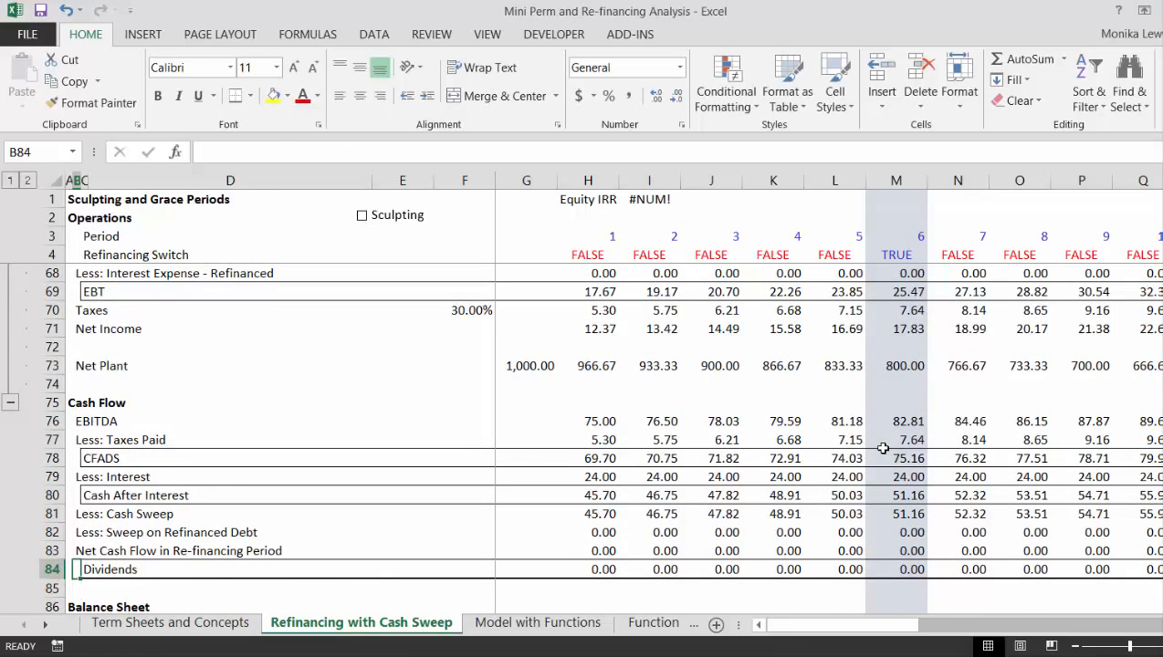
key(Up)
key(Up)
key(Up)
key(Right)
key(Right)
key(Right)
key(Right)
key(Right)
key(Right)
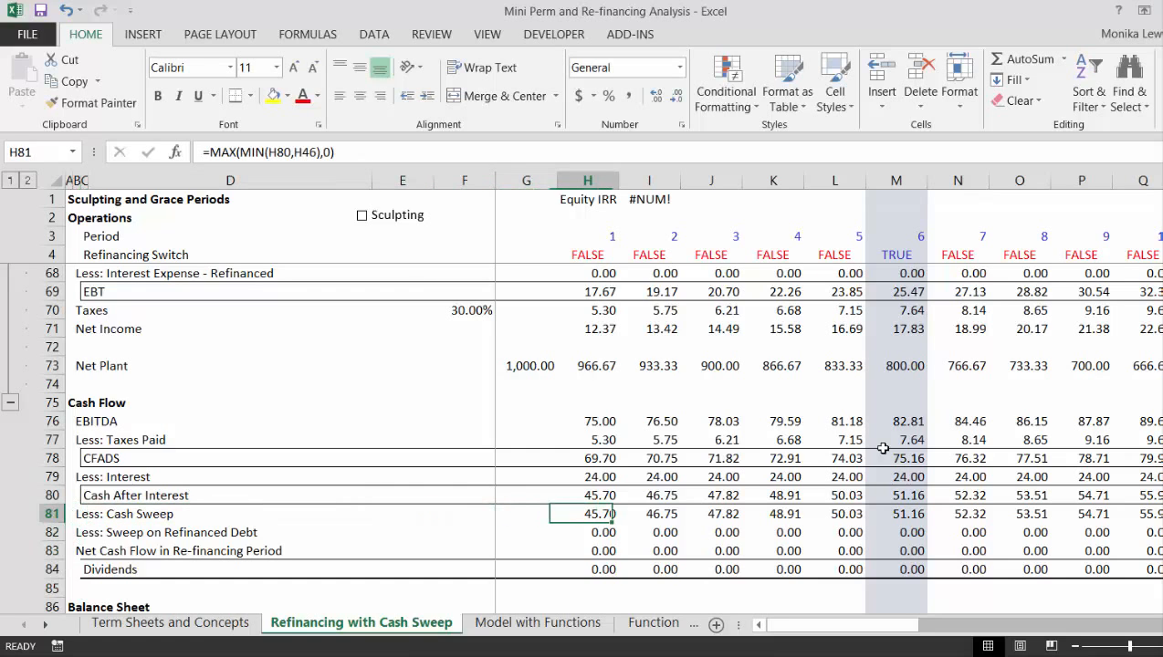
key(shift+Right)
key(shift+Right)
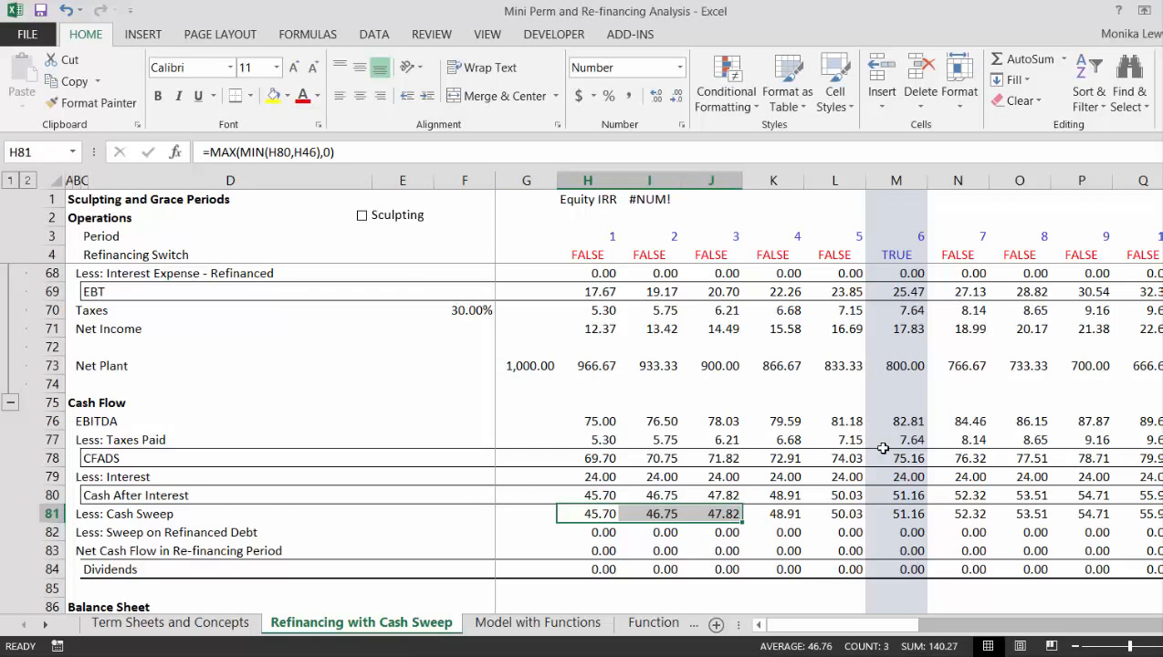
key(Left)
key(Right)
key(ctrl+shift+Right)
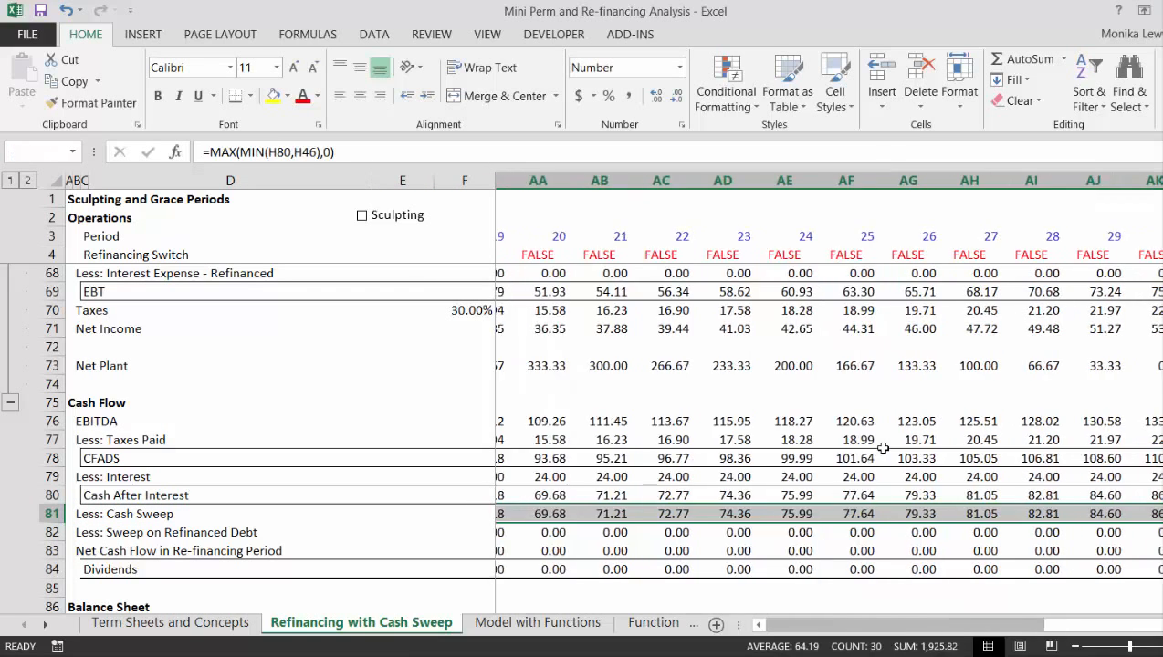
key(Delete)
Step: Go back up from the Cash Sweep row through Profit and Loss to the Debt Size section and review its rows
key(Left)
key(Left)
key(Left)
key(Left)
key(Left)
key(Left)
key(Left)
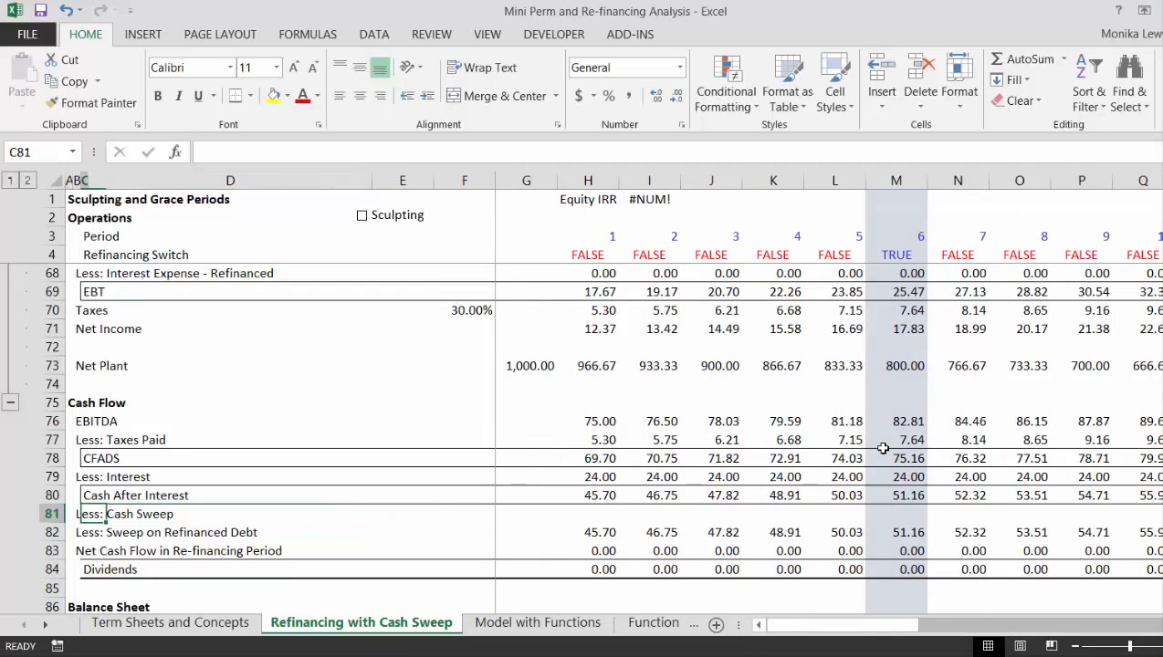
key(Up)
key(Up)
key(Up)
key(Up)
key(Up)
key(Up)
key(Up)
key(Up)
key(Up)
key(Up)
key(Up)
key(Up)
key(Up)
key(Up)
key(Up)
key(Up)
key(Up)
key(Up)
key(Up)
key(Up)
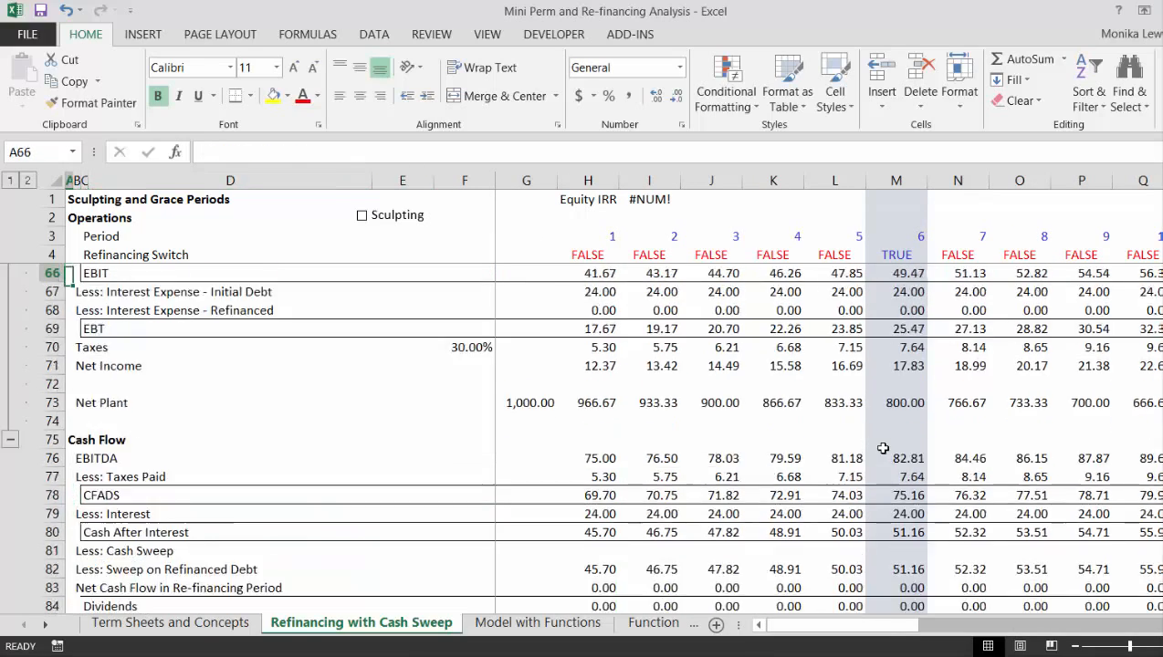
key(Up)
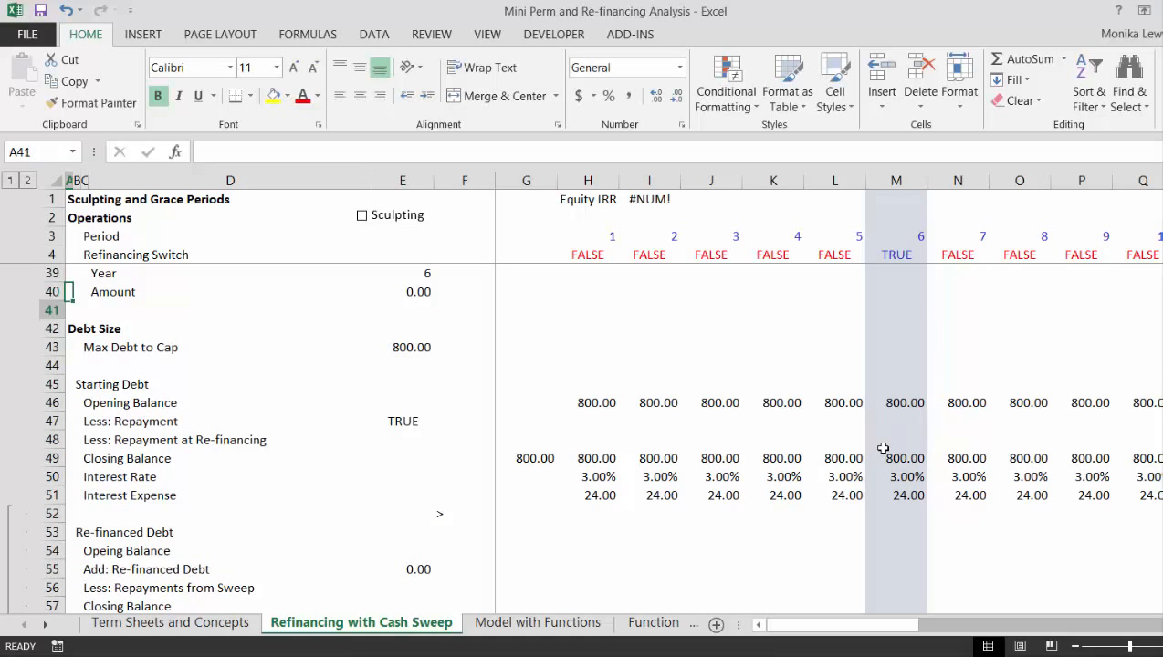
Step: Examine the debt schedules again, focusing on the Less: Repayment row of Starting Debt
key(Down)
key(Down)
key(Down)
key(Down)
key(Down)
key(Down)
key(Down)
key(Down)
key(Down)
key(Down)
key(Down)
key(Down)
key(Down)
key(Down)
key(Down)
key(Down)
key(Down)
key(Down)
key(Down)
key(Down)
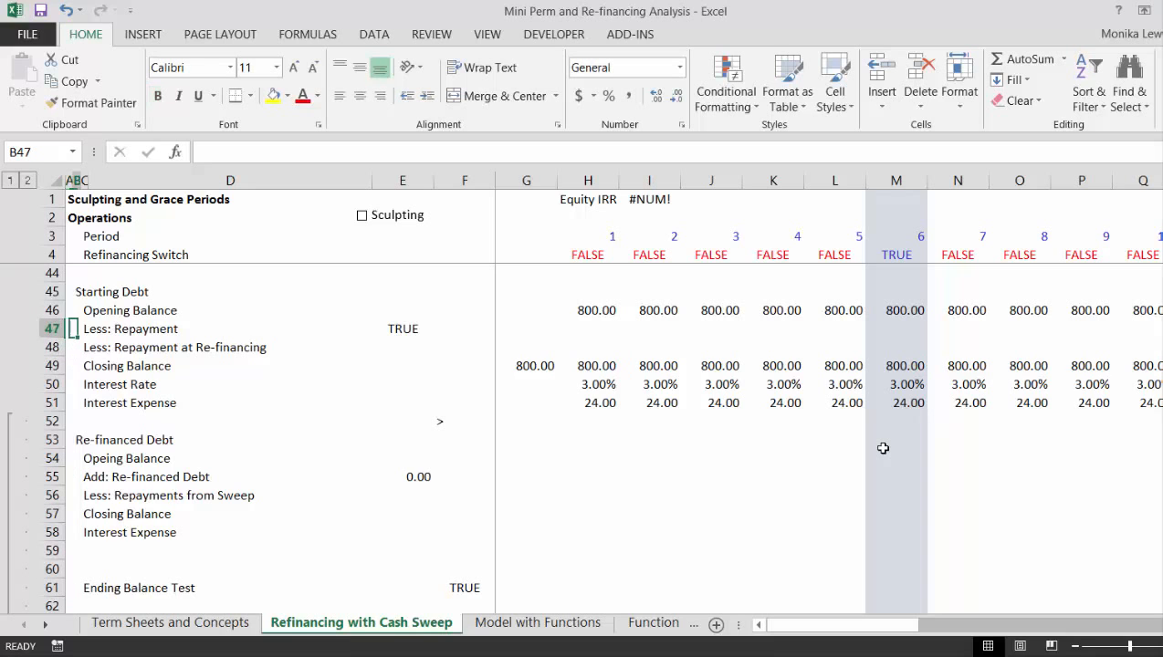
Step: Review the model from the Starting Debt repayment row through Re-financed Debt and Profit and Loss to the Cash Flow section
key(Down)
key(Down)
key(Down)
key(Down)
key(Down)
key(Down)
key(Down)
key(Down)
key(Down)
key(Down)
key(Down)
key(Down)
key(Down)
key(Down)
key(Down)
key(Down)
key(Down)
key(Down)
key(Down)
key(Down)
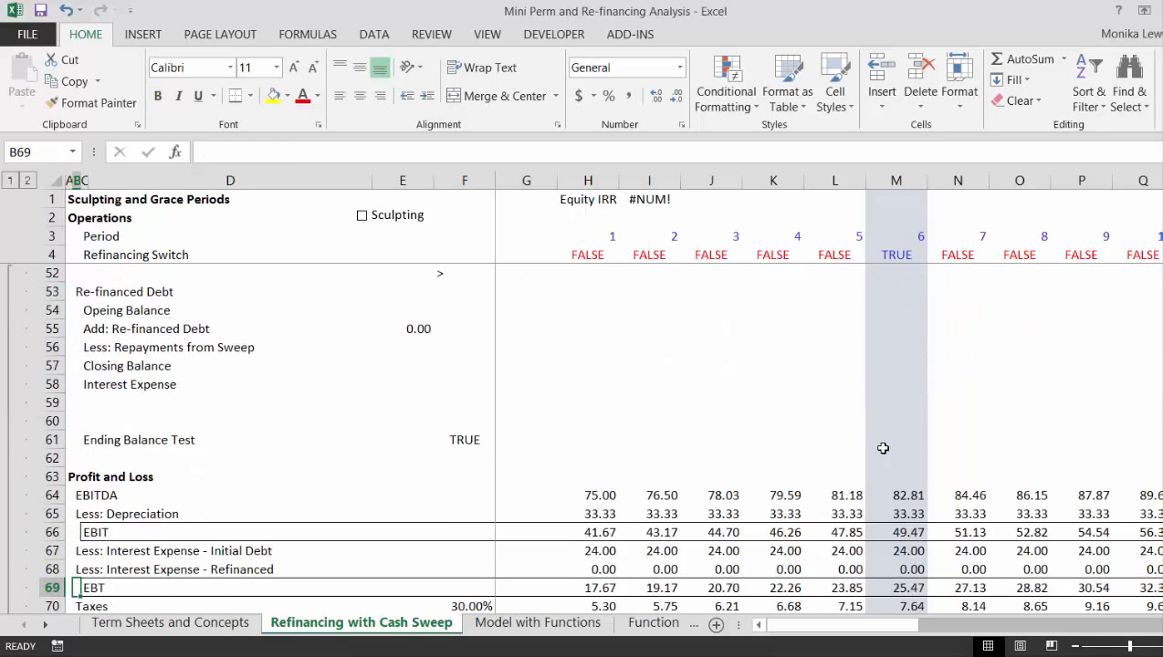
key(Up)
key(Up)
key(Up)
key(Up)
key(Up)
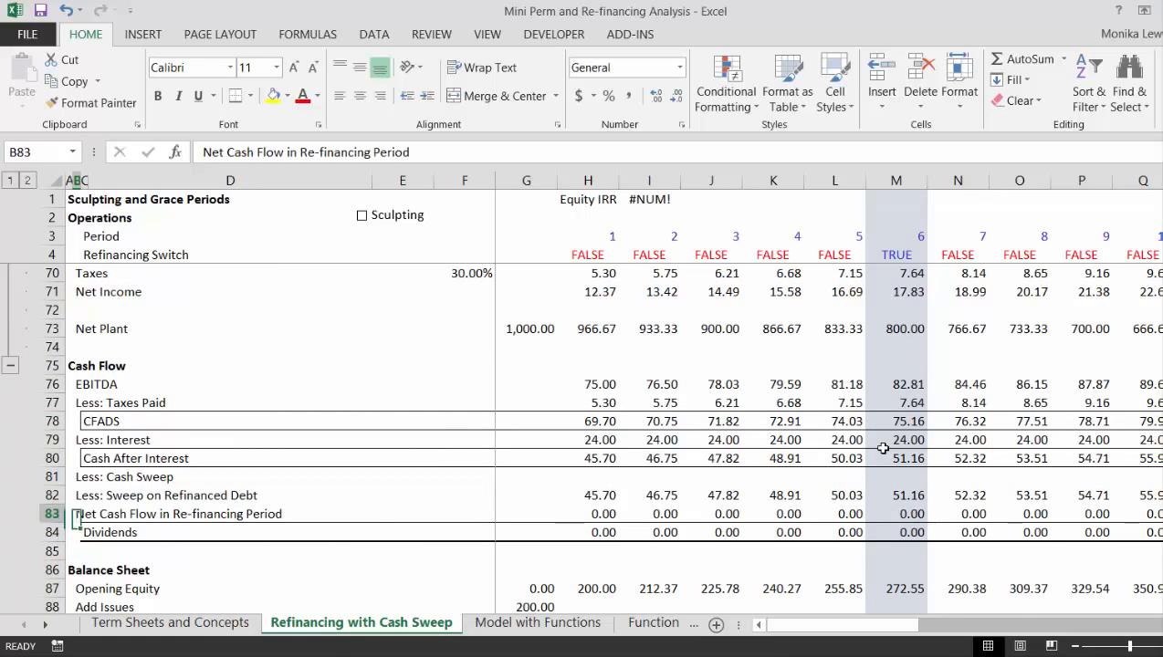
Step: Examine the period 1 cells of Cash After Interest, Less: Cash Sweep and Less: Sweep on Refinanced Debt
key(Right)
key(Right)
key(Right)
key(Right)
key(Right)
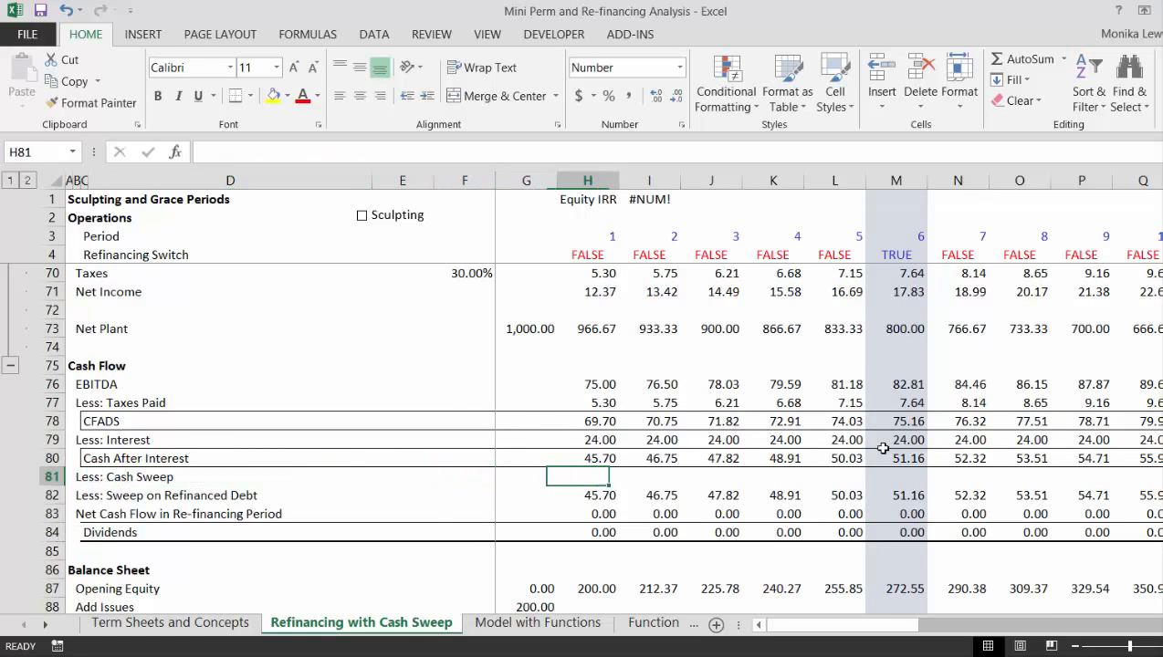
key(Up)
key(Down)
key(Up)
key(Down)
key(Down)
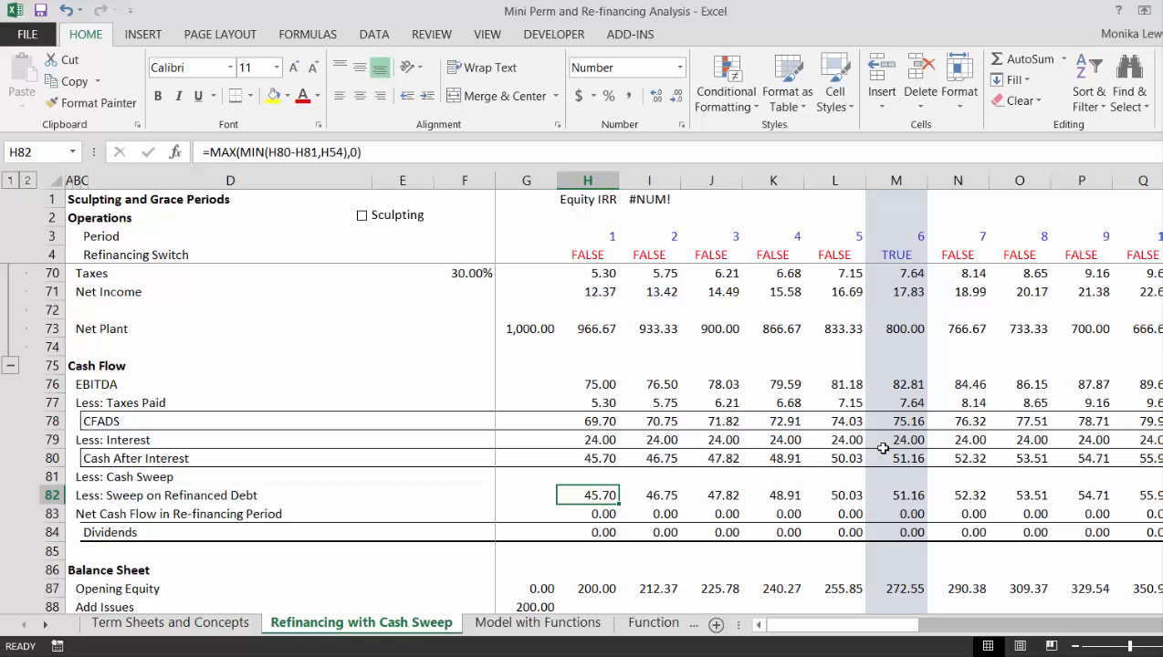
Step: Look back over the period 1 column between Taxes in Profit and Loss and the end of the Cash Flow section
key(Up)
key(Up)
key(Up)
key(Up)
key(Up)
key(Up)
key(Up)
key(Up)
key(Up)
key(Up)
key(Up)
key(Up)
key(Up)
key(Up)
key(Up)
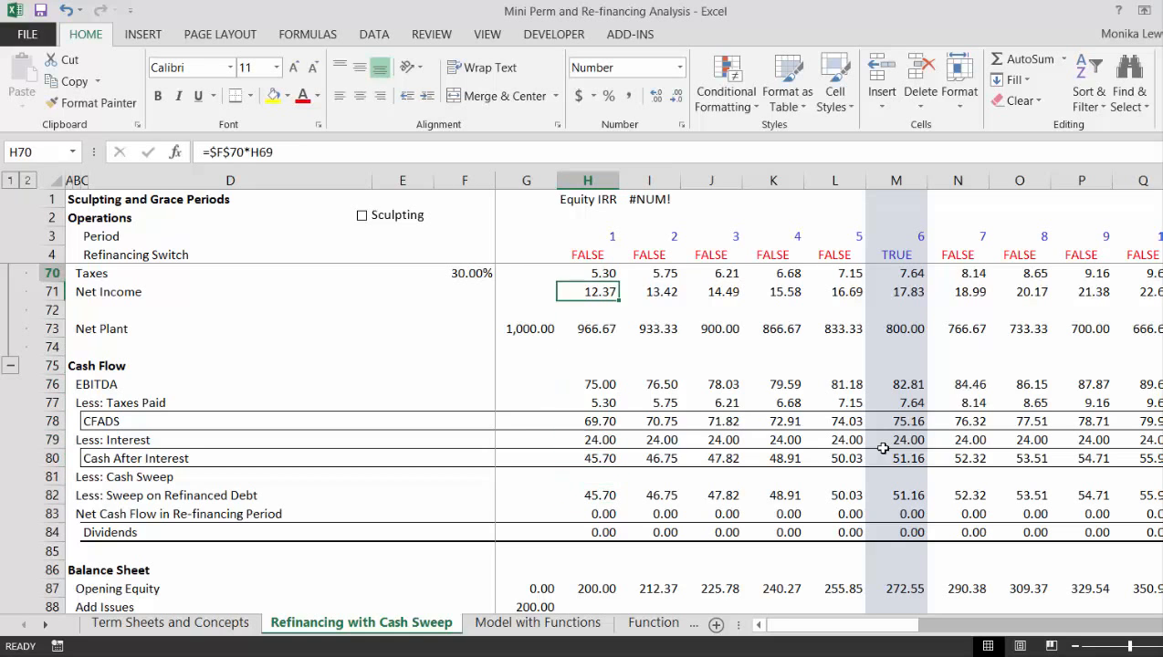
key(Down)
key(Down)
key(Down)
key(Down)
key(Down)
key(Down)
key(Down)
key(Down)
key(Down)
key(Down)
key(Down)
key(Down)
key(Down)
key(Down)
key(Down)
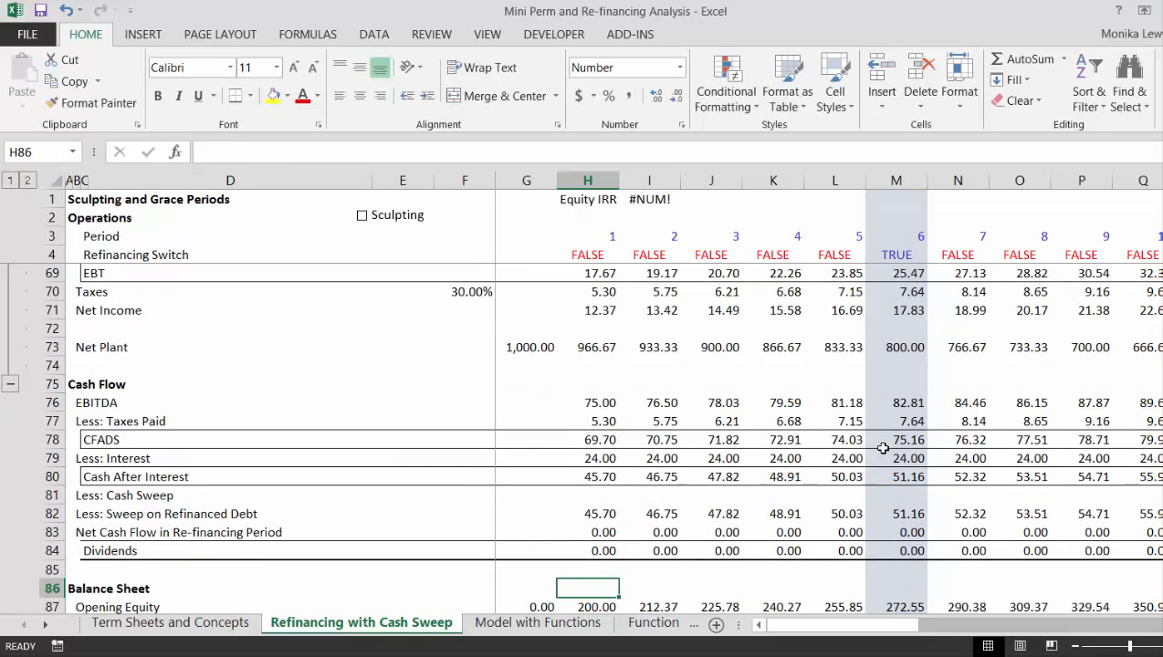
Step: Enter =MIN(H80,H46) in H81 to limit the cash sweep to the Starting Debt opening balance, and fill it across all periods
key(Up)
text(=)
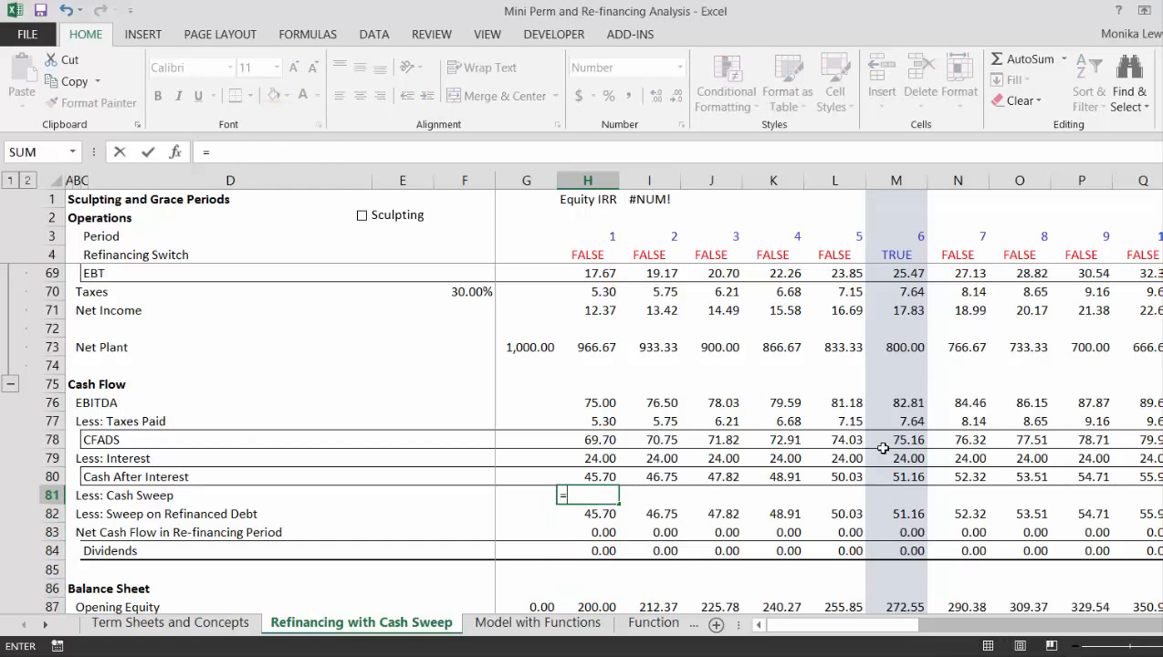
text(m)
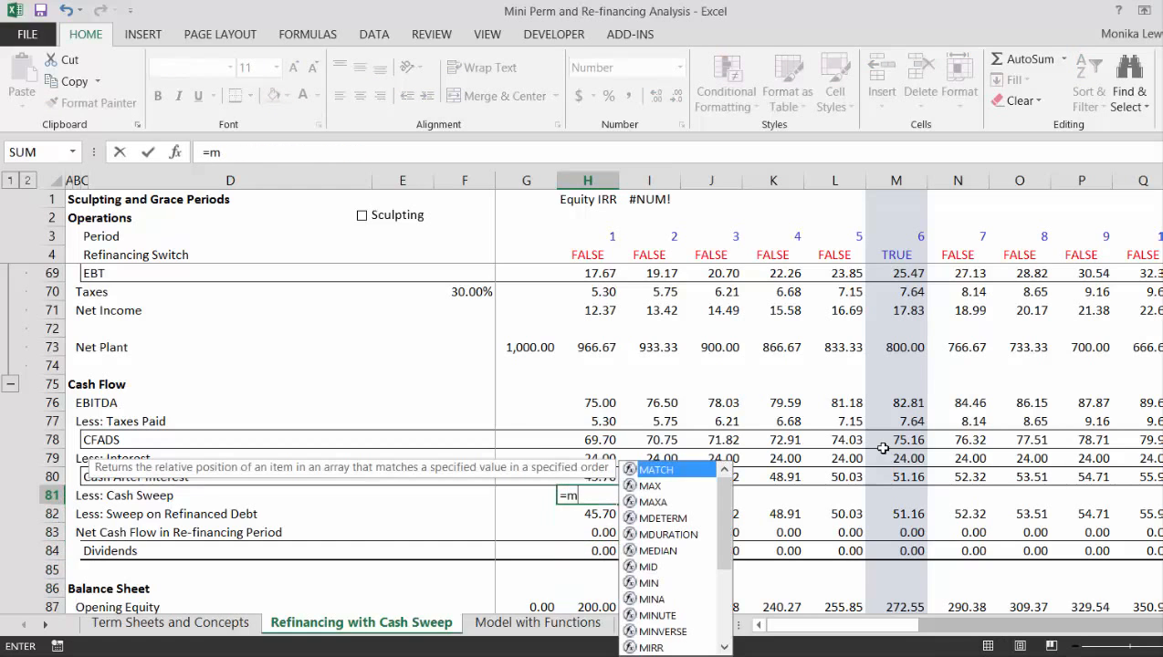
text(in()
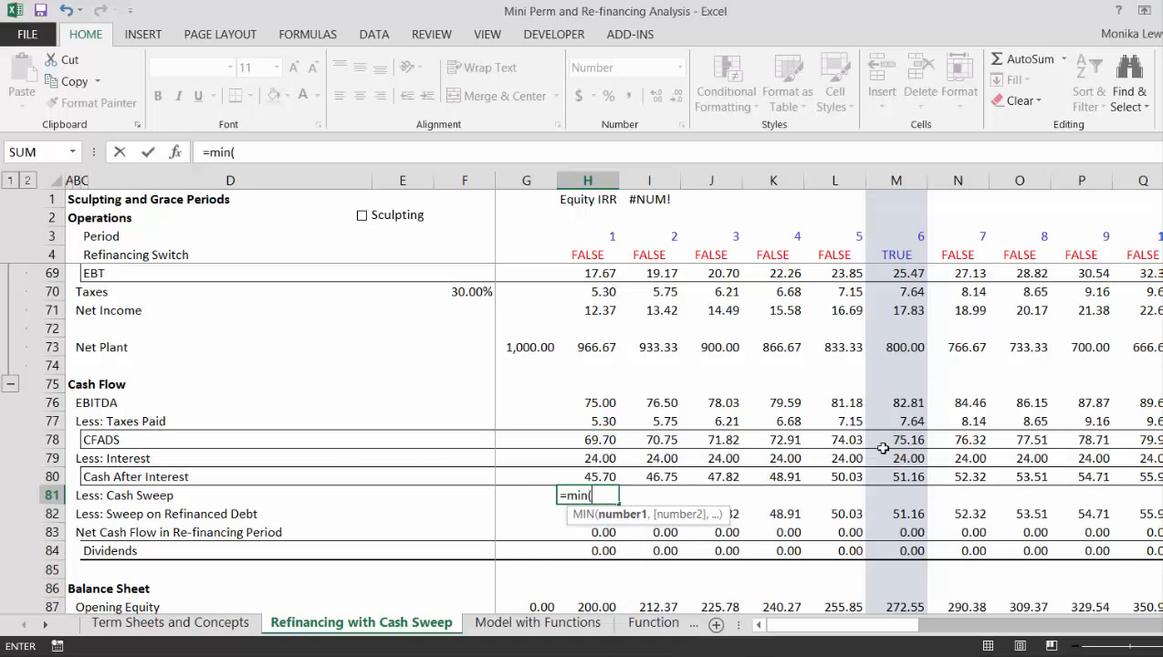
key(Up)
text(,)
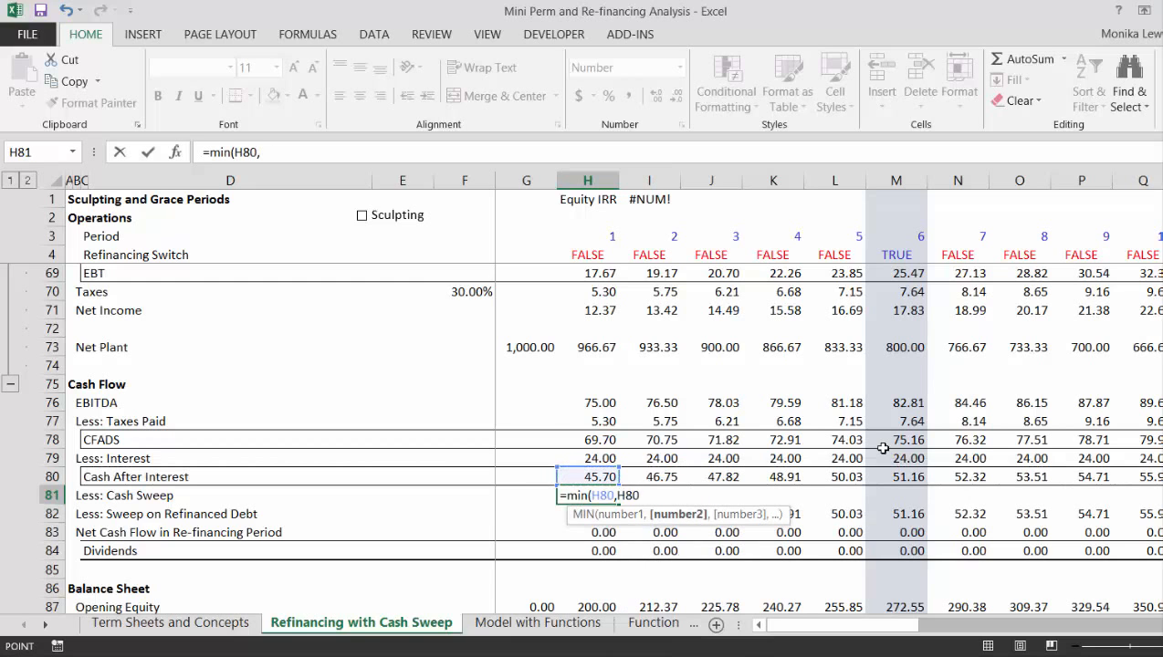
key(Up)
key(Up)
key(Up)
key(Up)
key(Up)
key(Up)
key(Up)
key(Up)
key(Up)
key(Up)
key(Up)
key(Up)
key(Up)
key(Up)
key(Up)
key(Up)
key(Up)
key(Up)
key(Up)
key(Up)
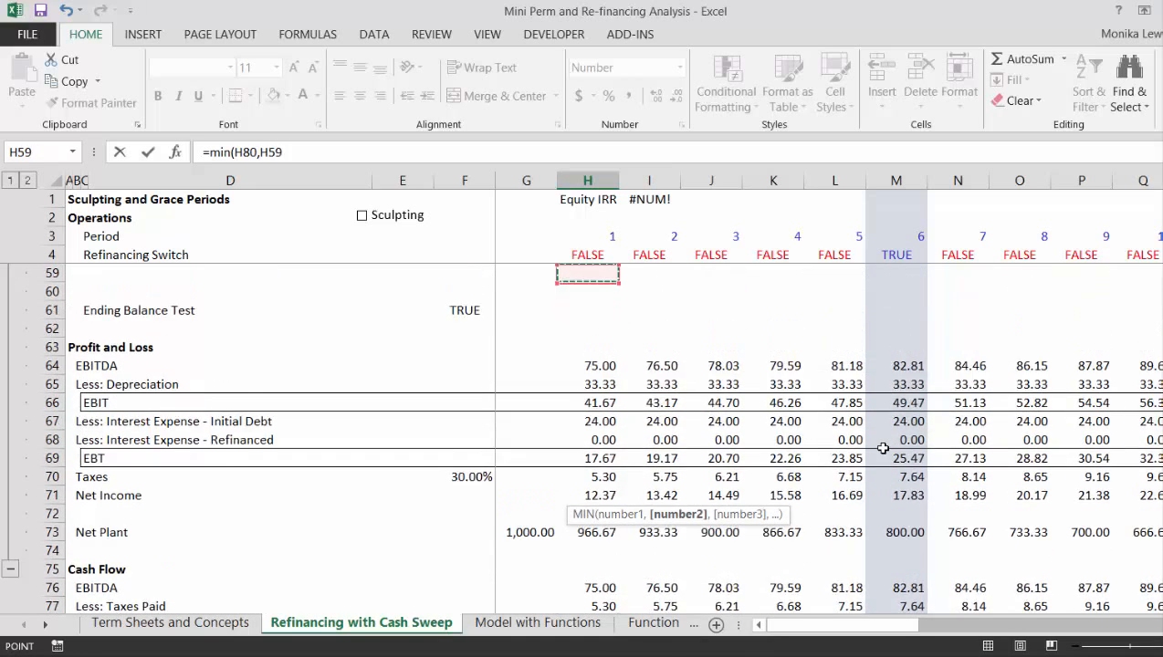
key(Up)
key(Up)
key(Up)
key(Up)
key(Up)
key(Up)
key(Up)
key(Up)
key(Up)
key(Up)
key(Up)
key(Up)
key(Up)
key(Up)
key(Up)
key(Up)
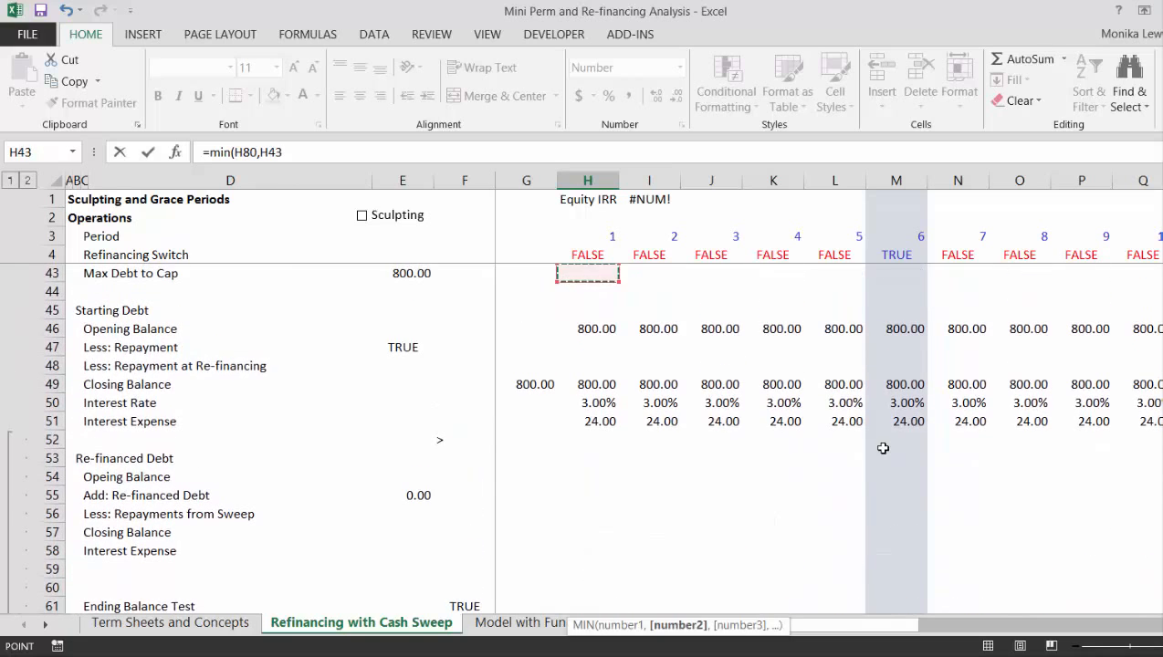
key(Down)
key(Down)
key(Down)
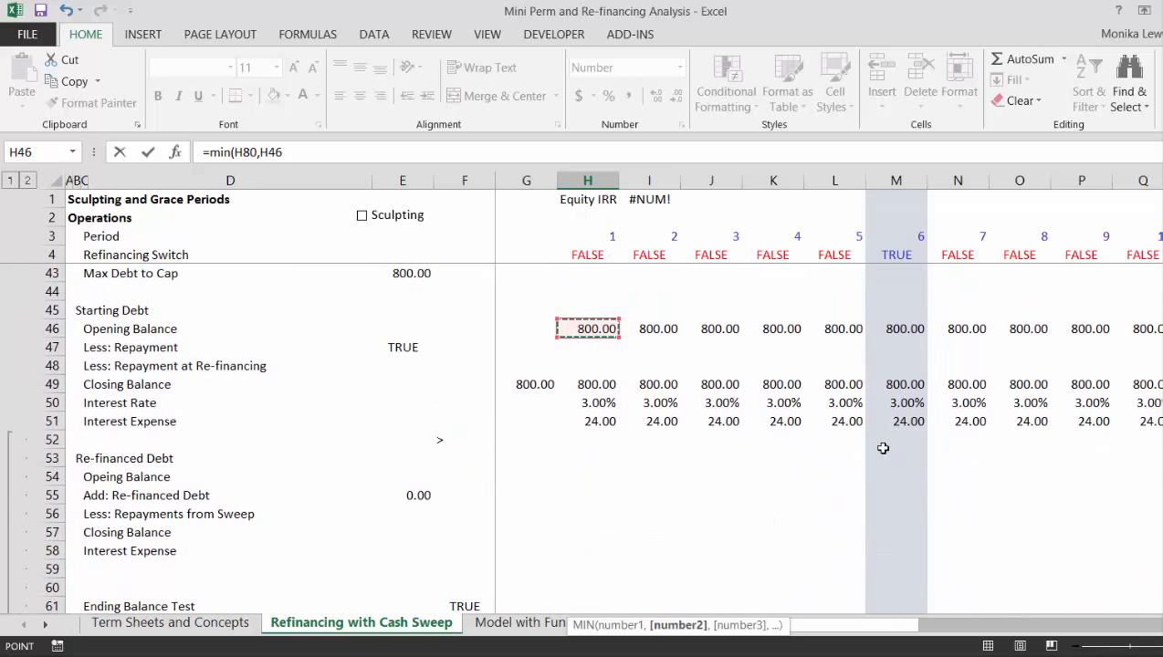
key(Return)
key(Up)
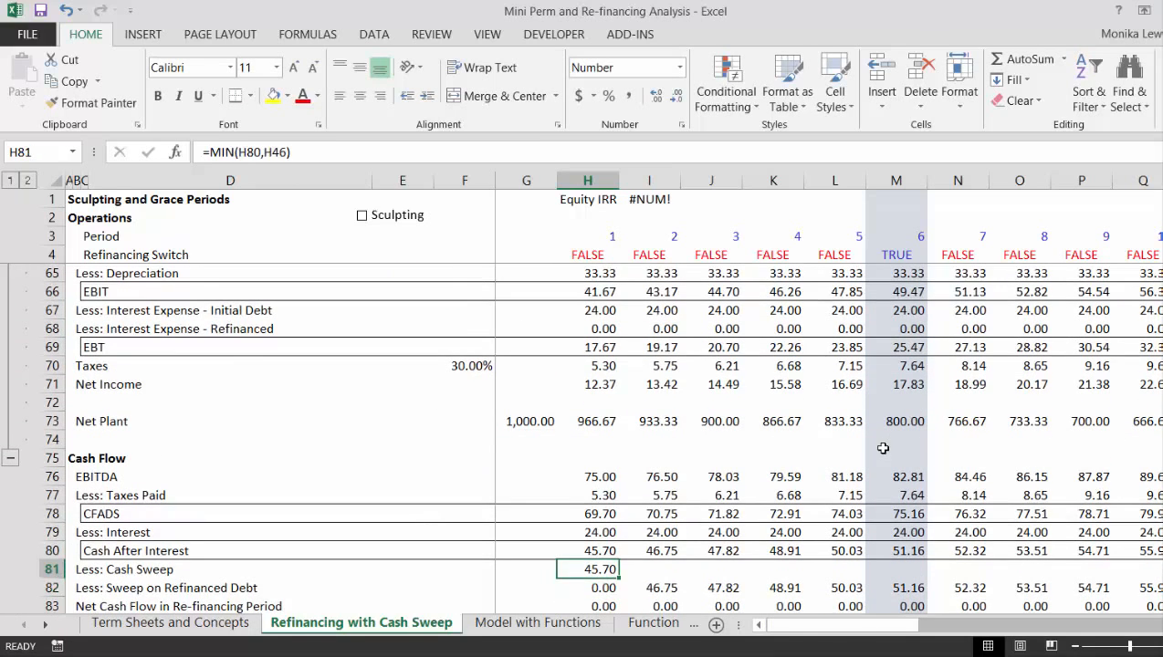
key(ctrl+shift+r)
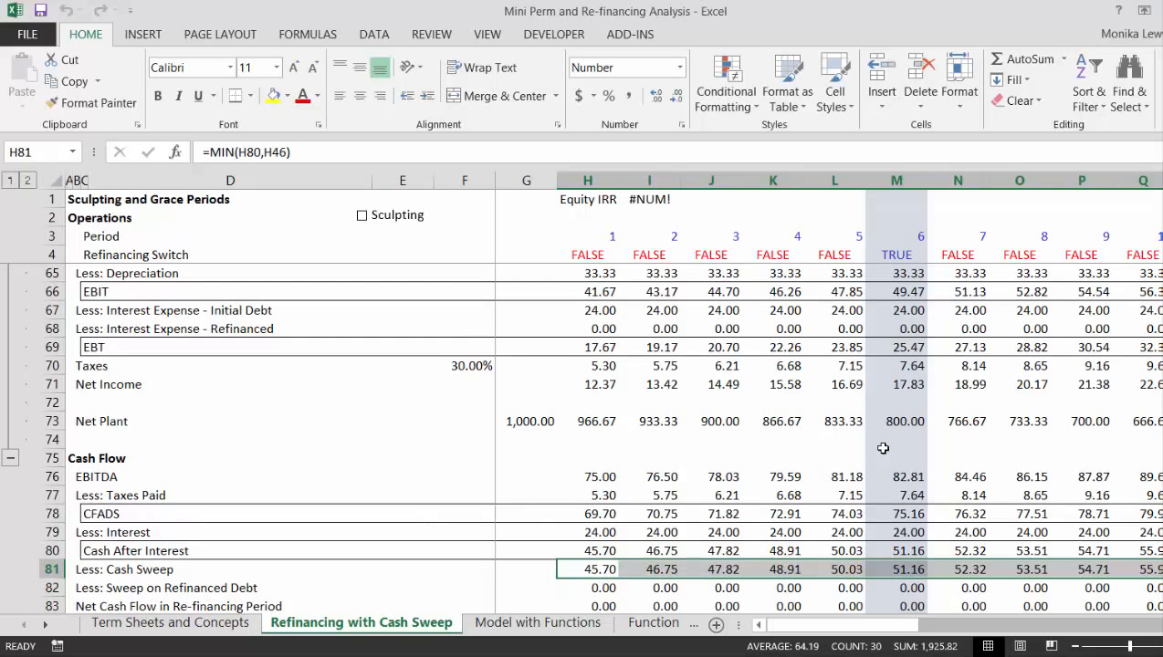
Step: Extend the Less: Cash Sweep formula in H81 to =MAX(MIN(H80,H46),0) and fill it across all periods
key(F2)
key(Left)
key(Left)
key(Left)
key(Left)
key(Left)
key(Left)
key(Left)
key(Left)
key(Left)
key(Left)
key(Left)
key(Left)
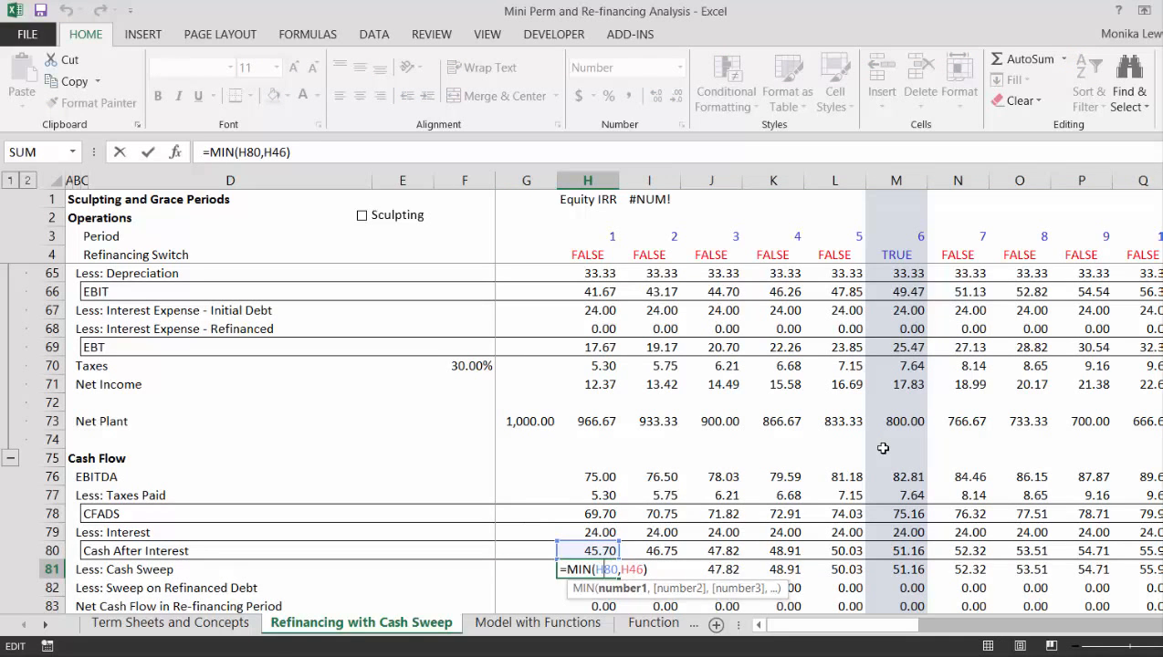
text(ma)
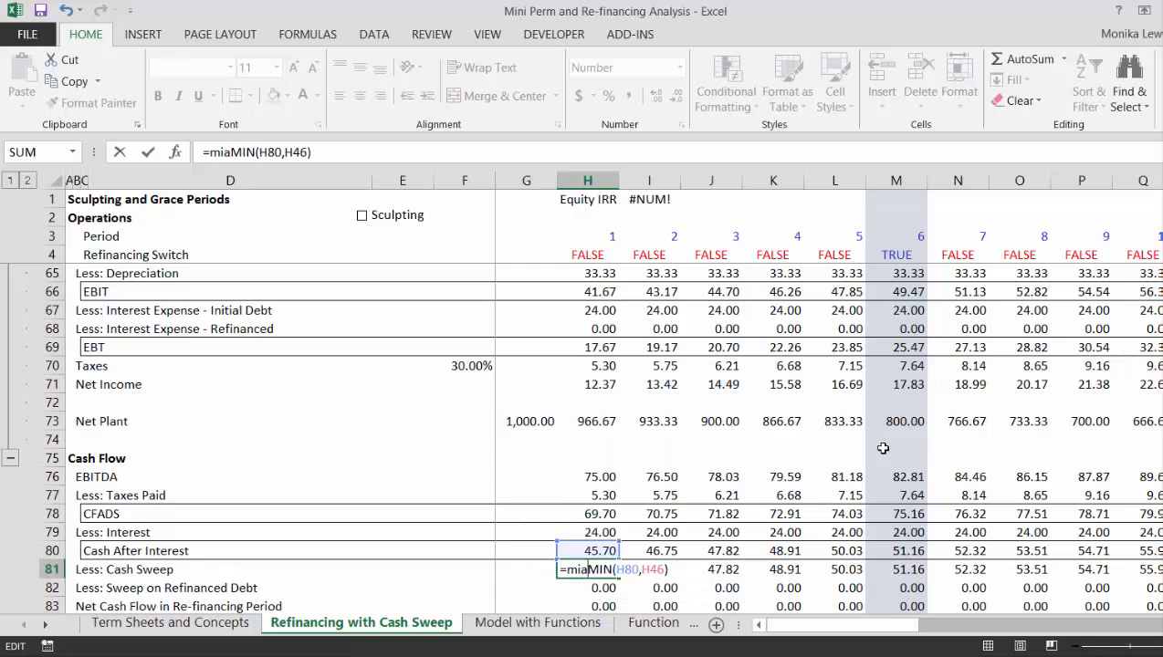
text(x()
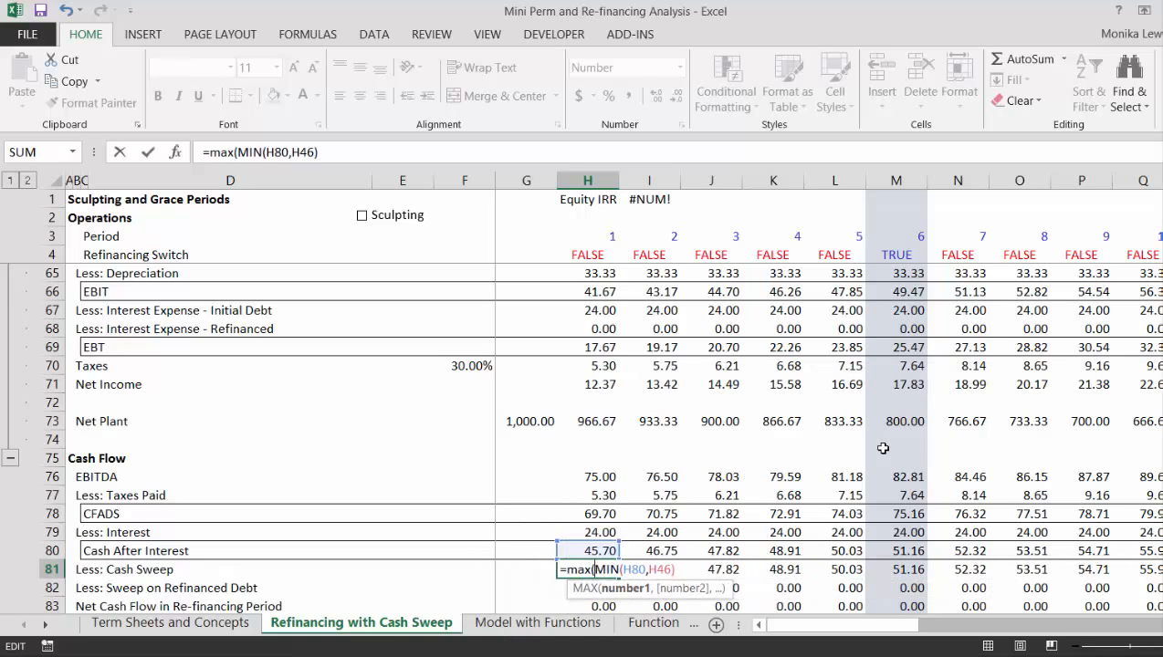
key(Right)
key(Right)
key(Right)
key(Right)
key(Right)
key(Right)
key(Right)
key(Right)
key(Right)
key(Right)
key(Right)
text(,)
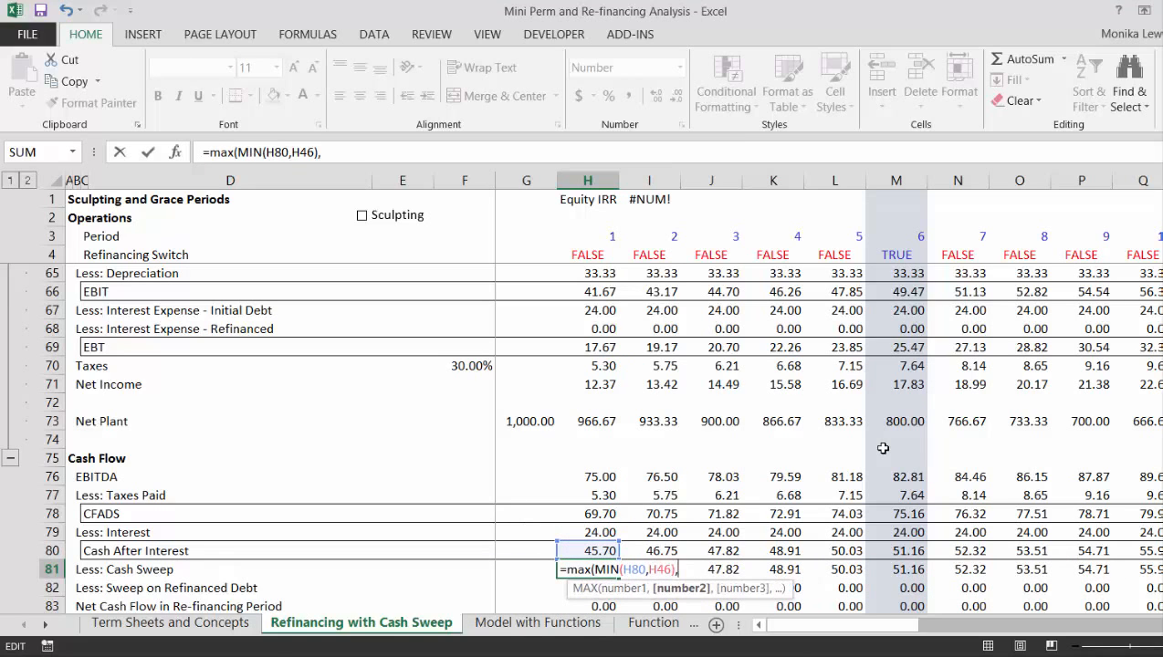
text(0))
key(Return)
key(Up)
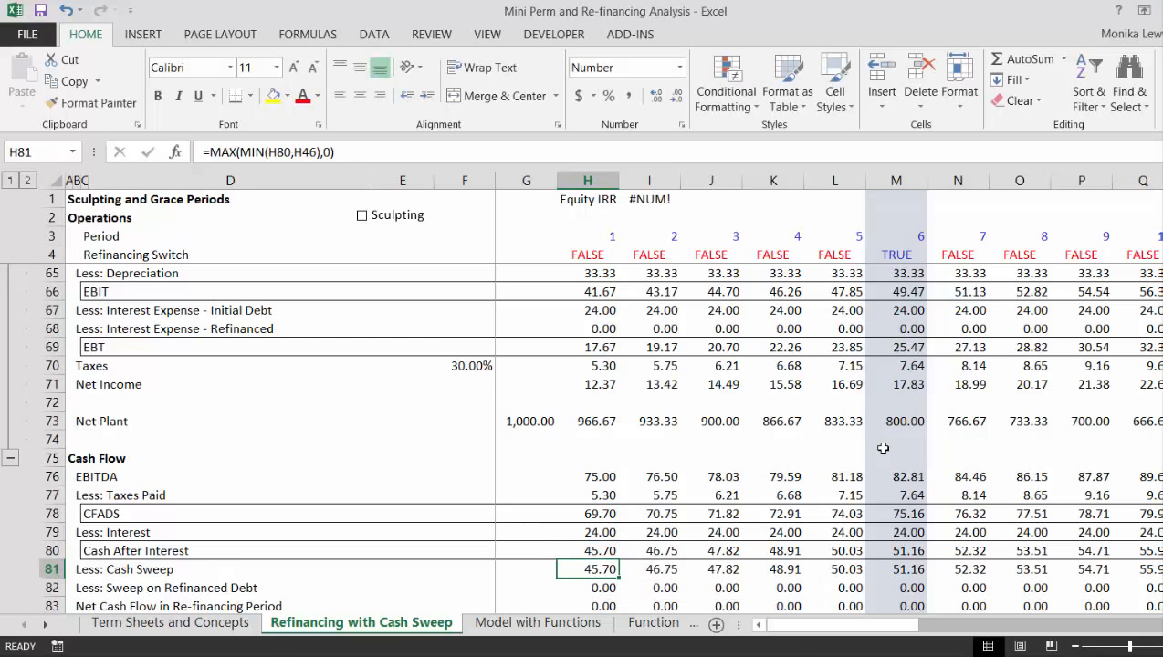
key(ctrl+shift+Right)
key(ctrl+shift+Left)
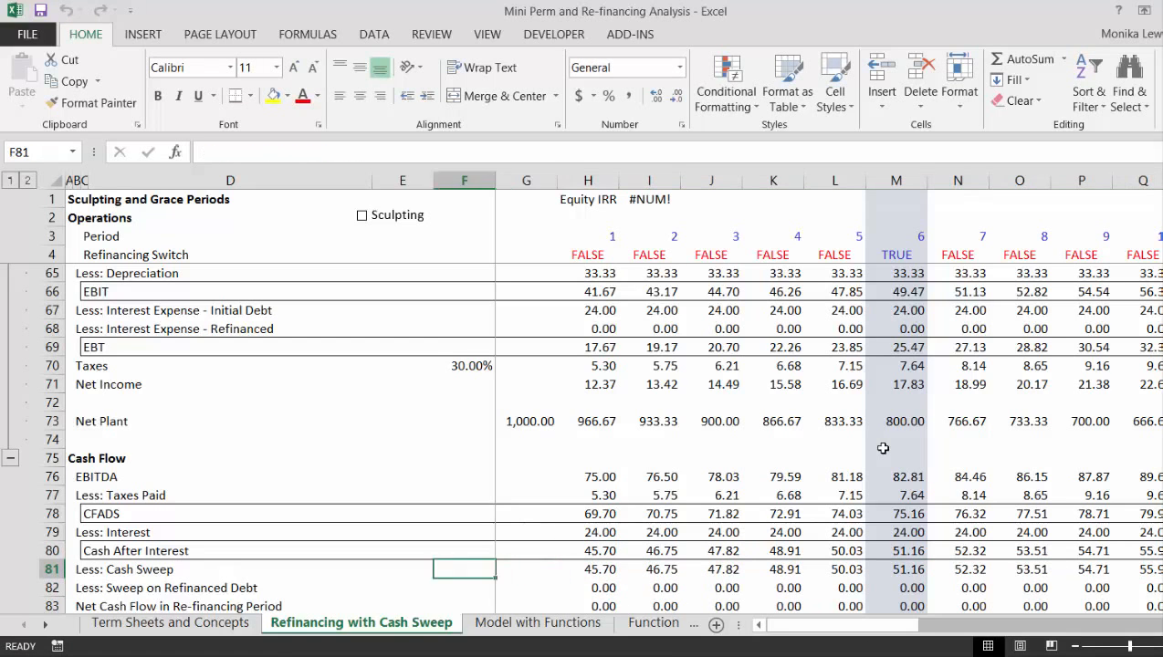
Step: Link the period 1 Less: Repayment cell of Starting Debt to the cash sweep by entering =H81 in H47
key(Up)
key(Up)
key(Up)
key(Up)
key(Up)
key(Up)
key(Up)
key(Up)
key(Up)
key(Up)
key(Up)
key(Up)
key(Up)
key(Up)
key(Up)
key(Up)
key(Up)
key(Up)
key(Up)
key(Up)
key(Up)
key(Up)
key(Up)
key(Up)
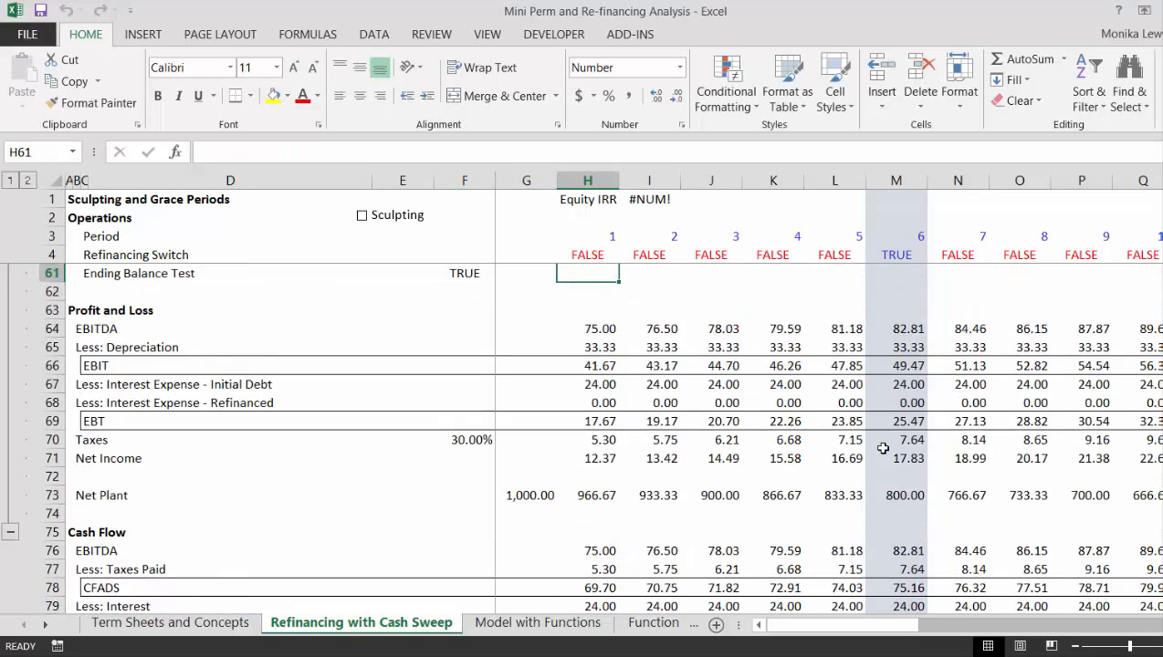
key(Up)
key(Up)
key(Up)
key(Up)
key(Up)
key(Up)
key(Up)
key(Up)
key(Up)
key(Up)
key(Up)
key(Up)
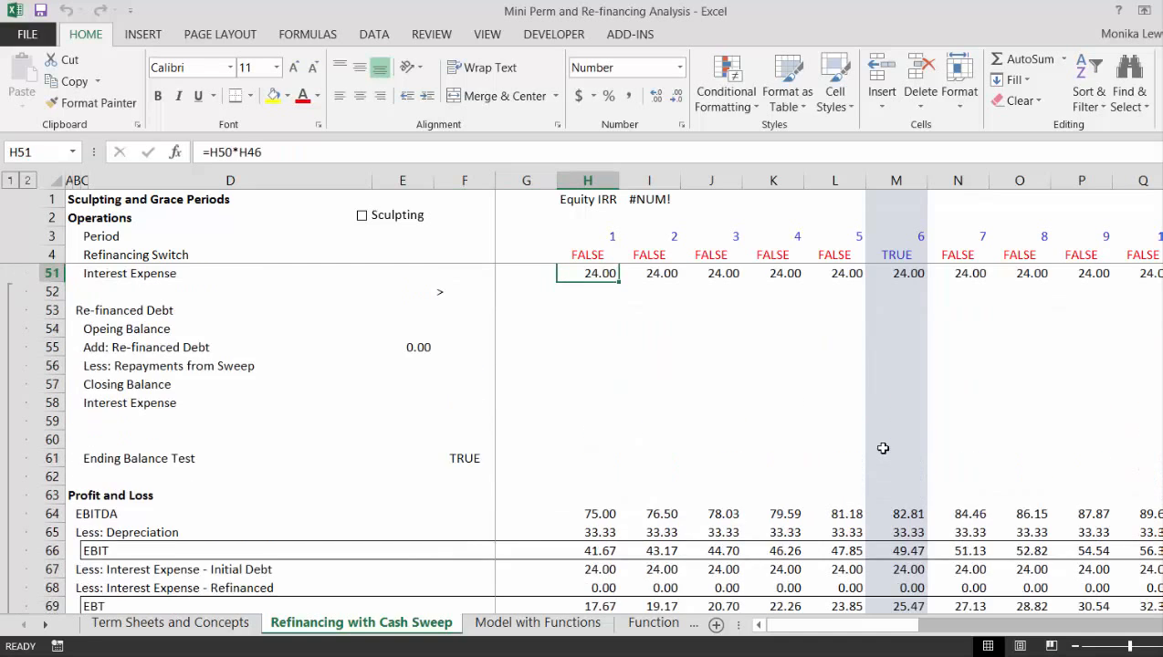
key(Down)
key(Down)
key(Down)
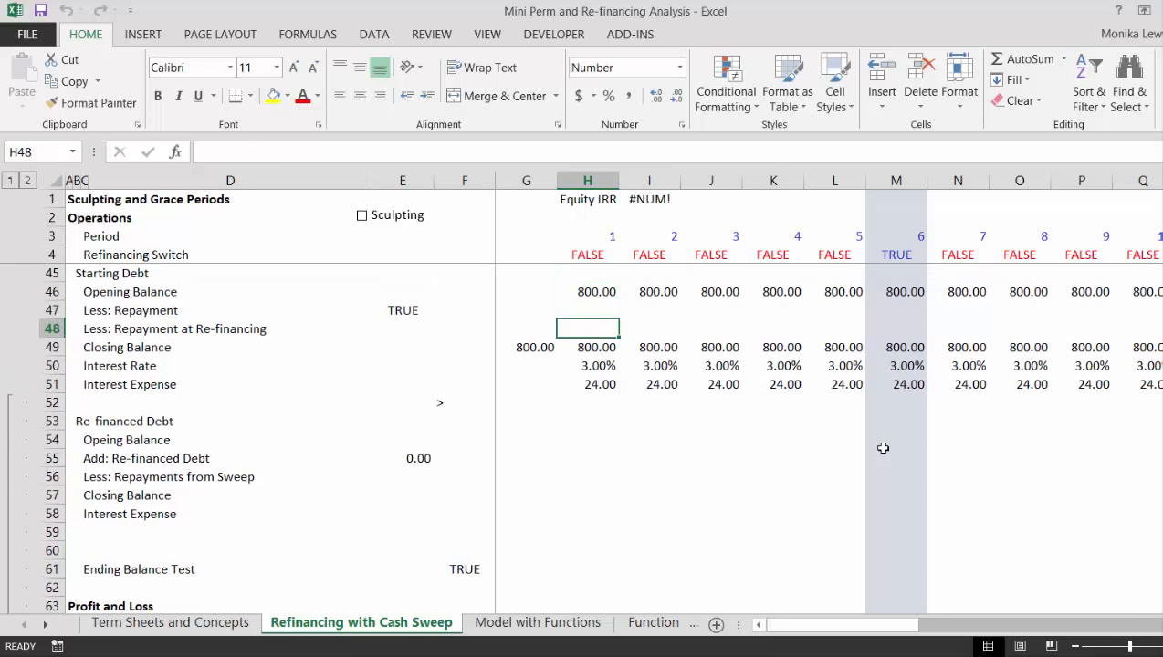
key(Up)
text(=)
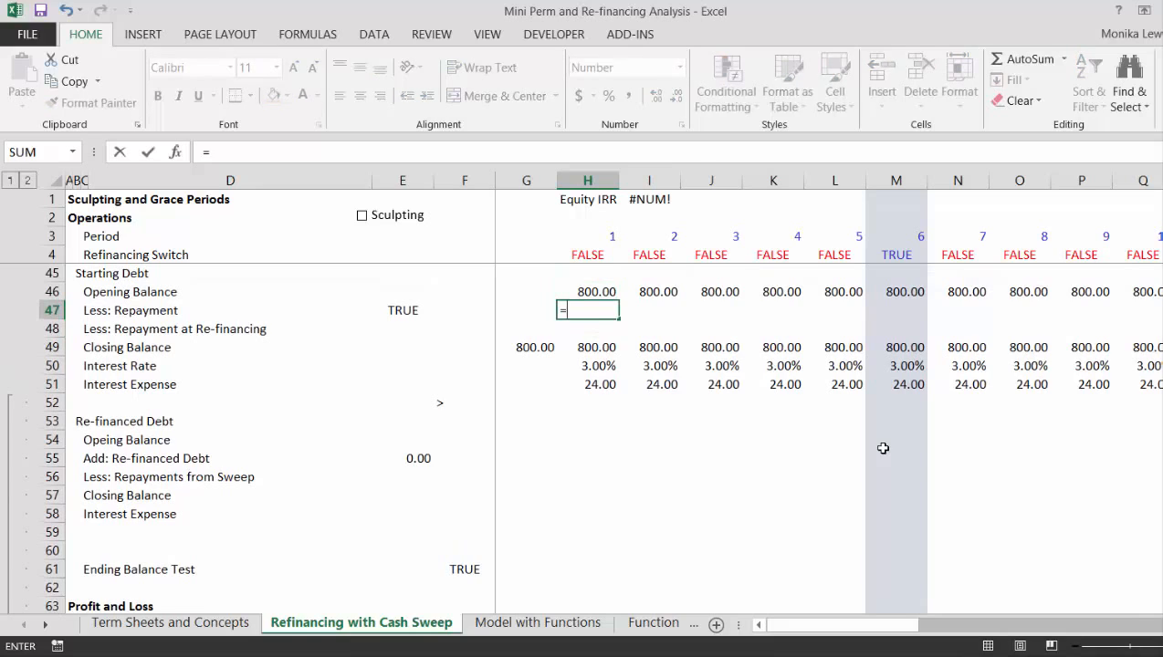
key(Down)
key(Down)
key(Down)
key(Down)
key(Down)
key(Down)
key(Down)
key(Down)
key(Down)
key(Down)
key(Down)
key(Down)
key(Down)
key(Down)
key(Down)
key(Down)
key(Down)
key(Down)
key(Down)
key(Down)
key(Down)
key(Down)
key(Down)
key(Down)
key(Down)
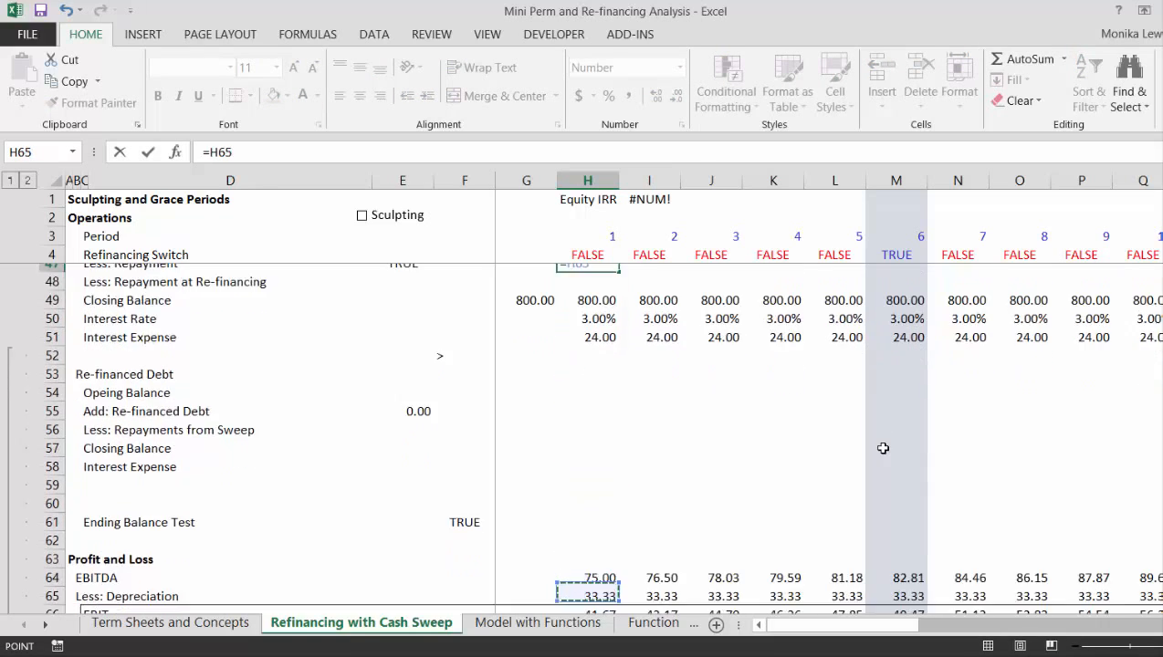
key(Down)
key(Down)
key(Down)
key(Down)
key(Down)
key(Down)
key(Down)
key(Down)
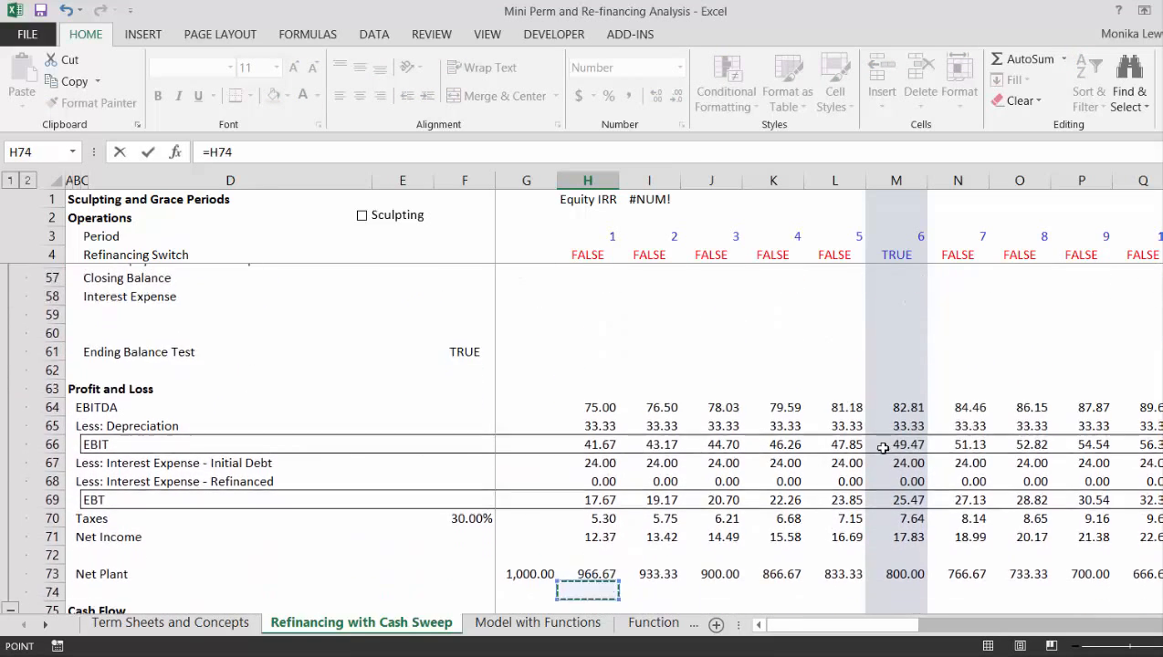
key(Down)
key(Down)
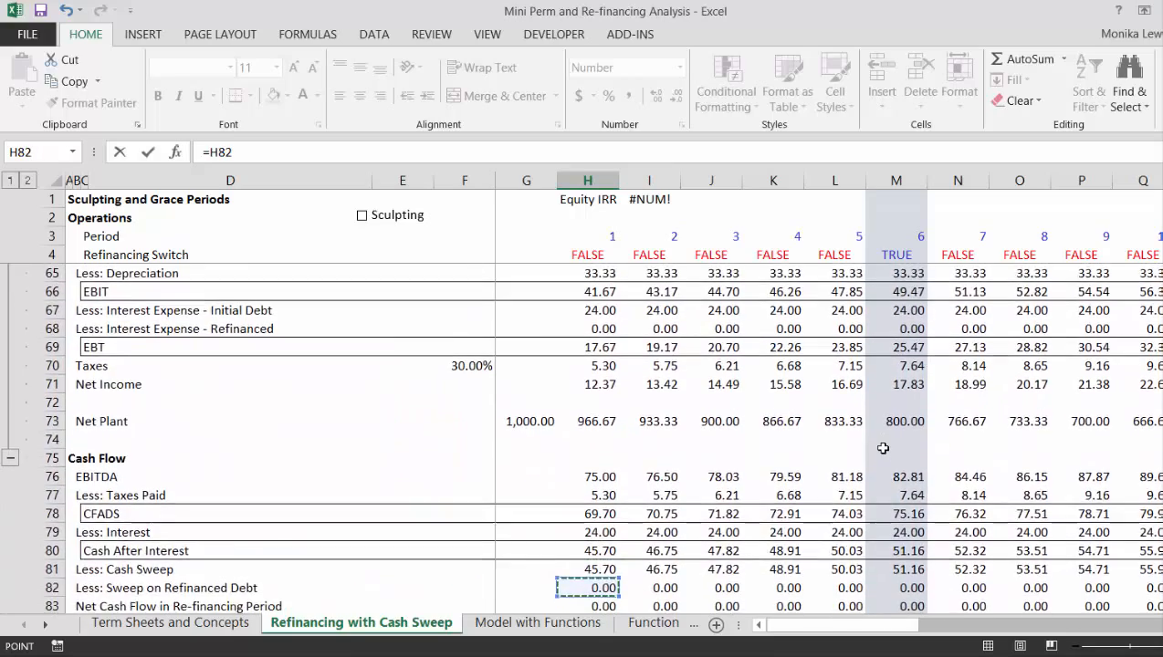
key(Down)
key(Up)
key(Up)
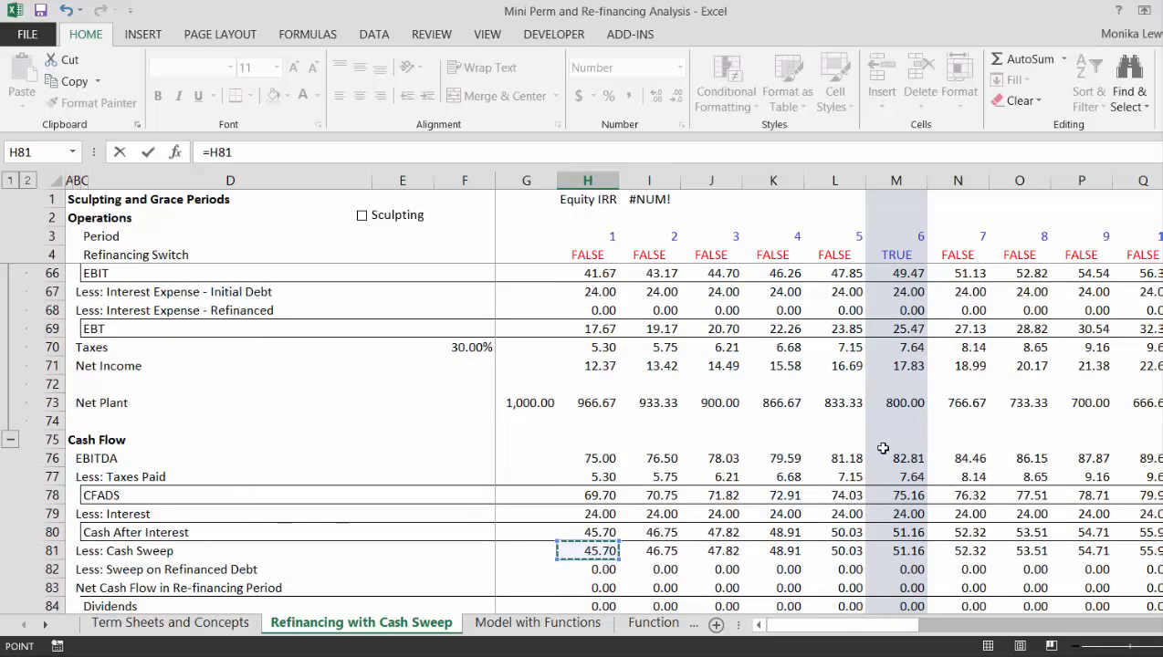
key(Return)
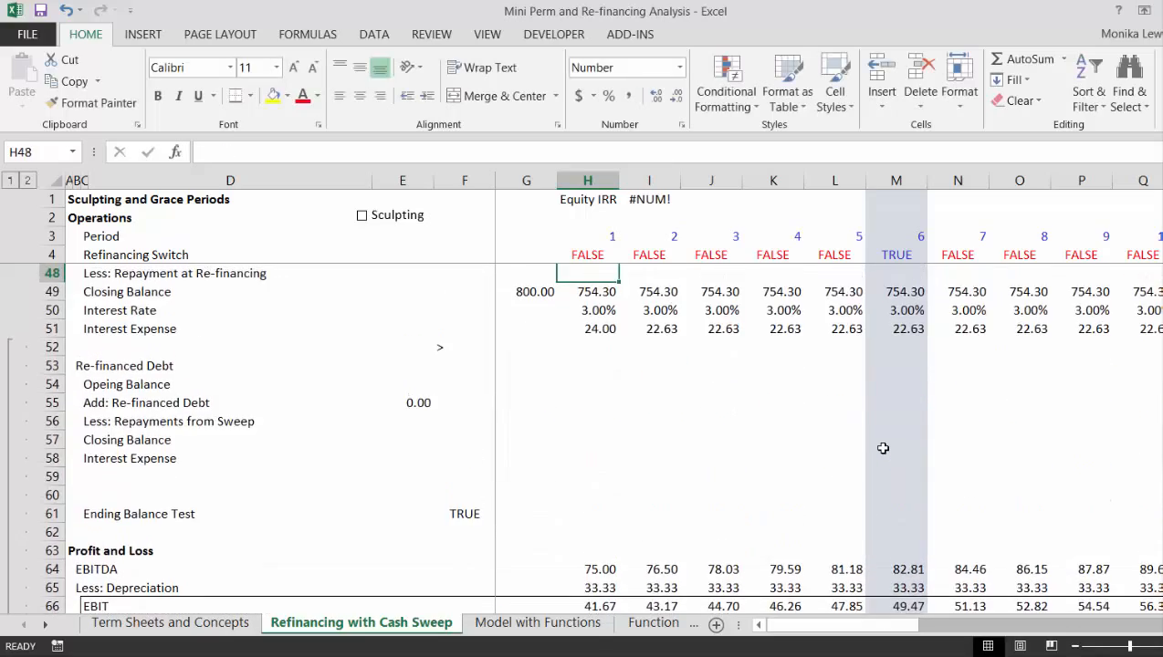
Step: Fill the Less: Repayment formula from H47 across all periods of the Starting Debt schedule
key(Up)
key(Up)
key(Down)
key(ctrl+shift+Right)
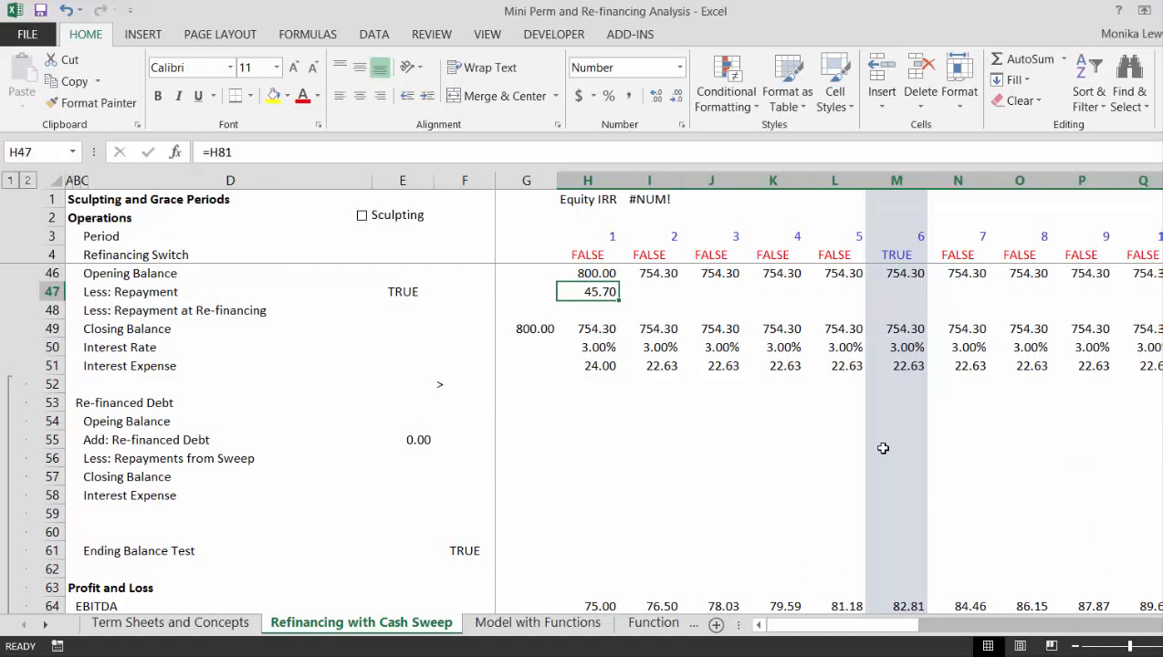
key(ctrl+r)
Step: Review the assumptions from Capital Expenditures through Taxes and Financing Assumptions to the Re-financing inputs
key(Left)
key(Left)
key(Left)
key(Left)
key(Left)
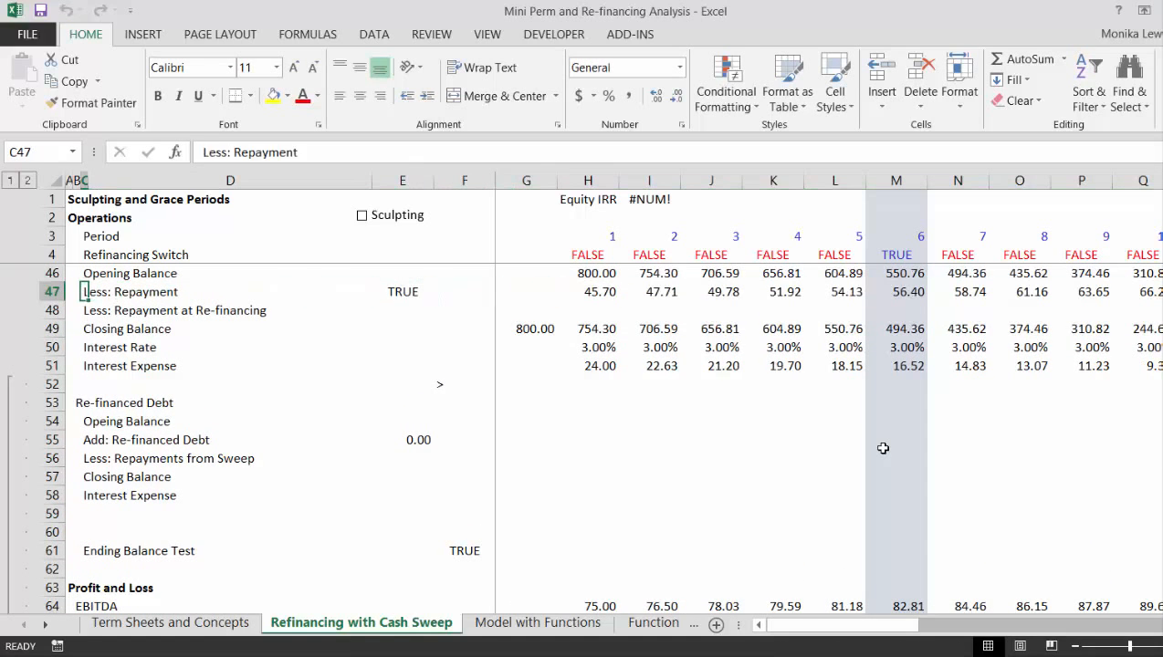
key(Left)
key(Left)
key(Up)
key(Up)
key(Up)
key(Up)
key(Up)
key(Up)
key(Up)
key(Up)
key(Up)
key(Up)
key(Up)
key(Up)
key(Up)
key(Up)
key(Up)
key(Up)
key(Up)
key(Up)
key(Up)
key(Up)
key(Up)
key(Up)
key(Up)
key(Up)
key(Up)
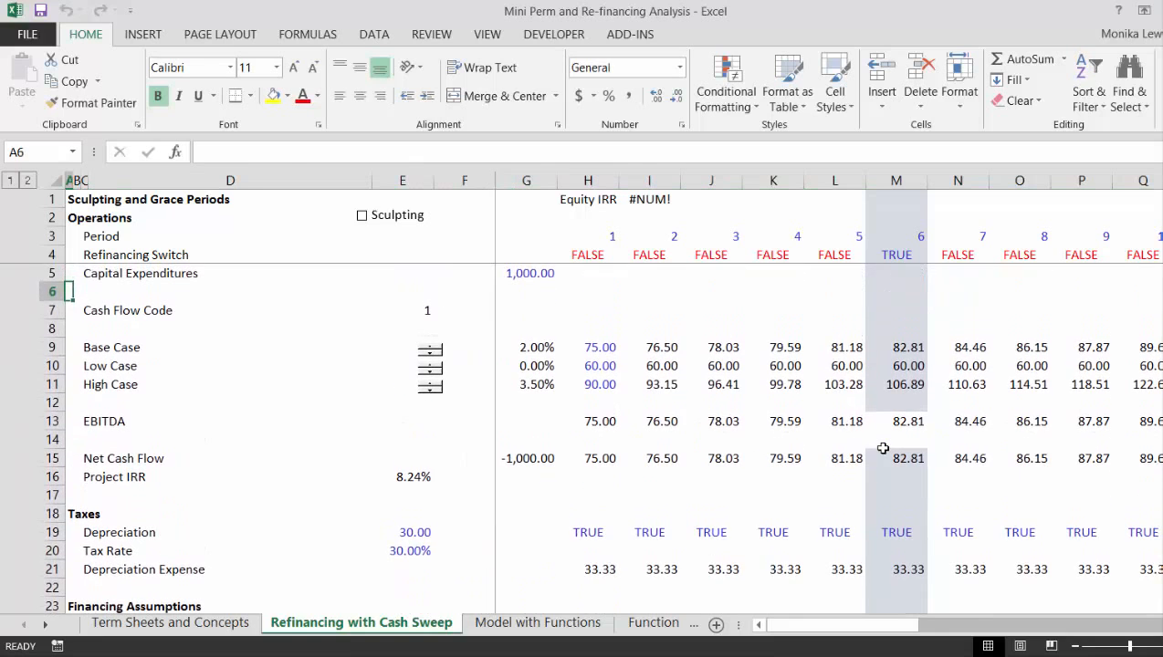
key(Down)
key(Down)
key(Down)
key(Down)
key(Down)
key(Down)
key(Down)
key(Down)
key(Down)
key(Down)
key(Down)
key(Down)
key(Down)
key(Down)
key(Down)
key(Down)
key(Down)
key(Down)
key(Down)
key(Down)
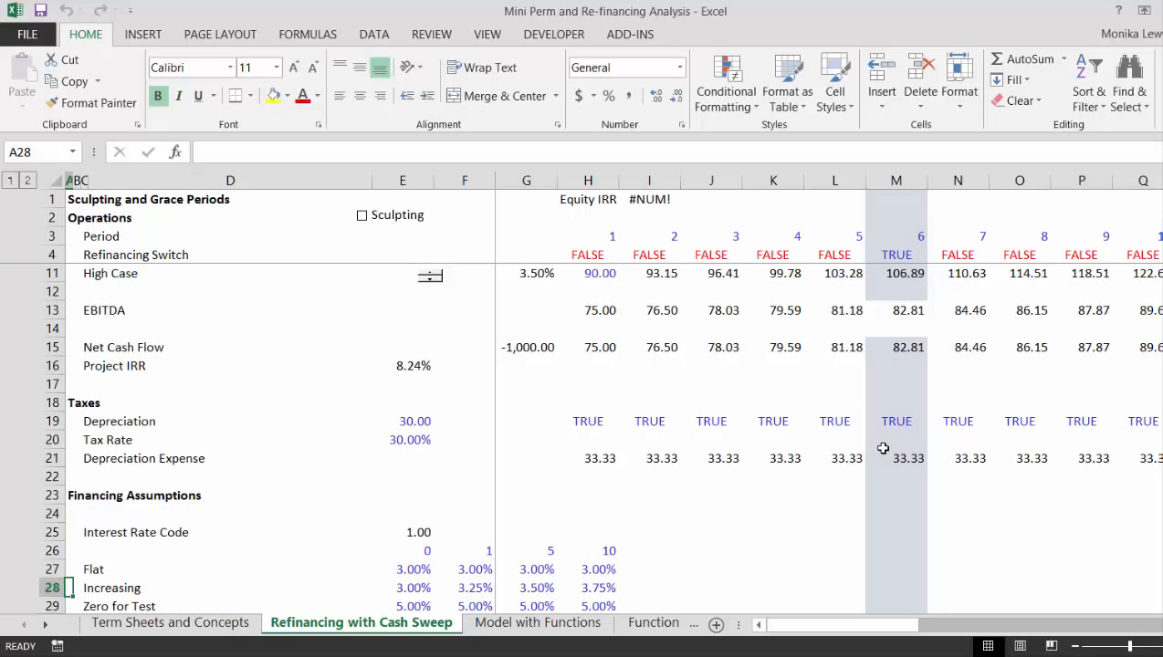
key(Down)
key(Down)
key(Down)
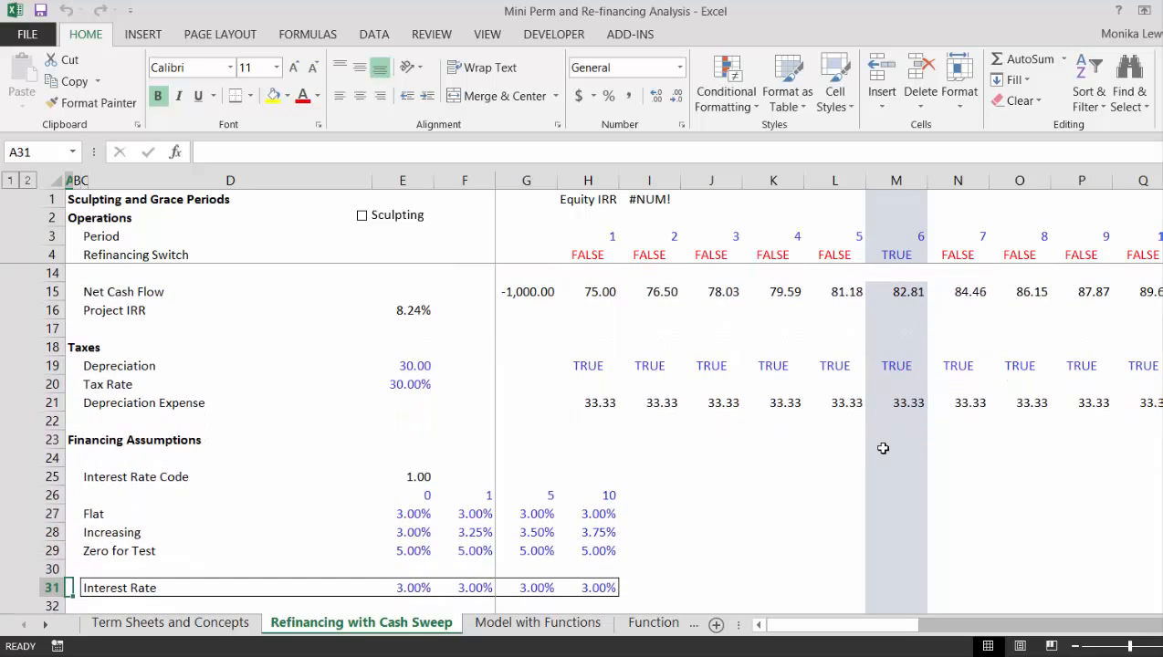
key(Down)
key(Down)
key(Down)
key(Down)
key(Down)
key(Down)
key(Down)
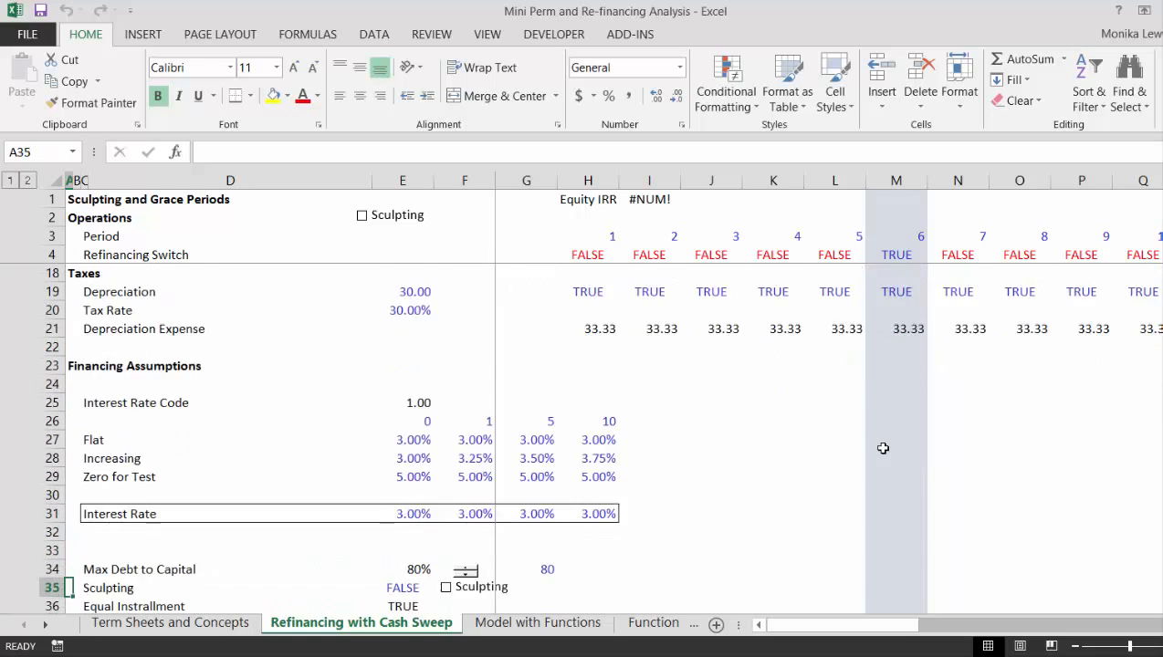
key(Down)
key(Down)
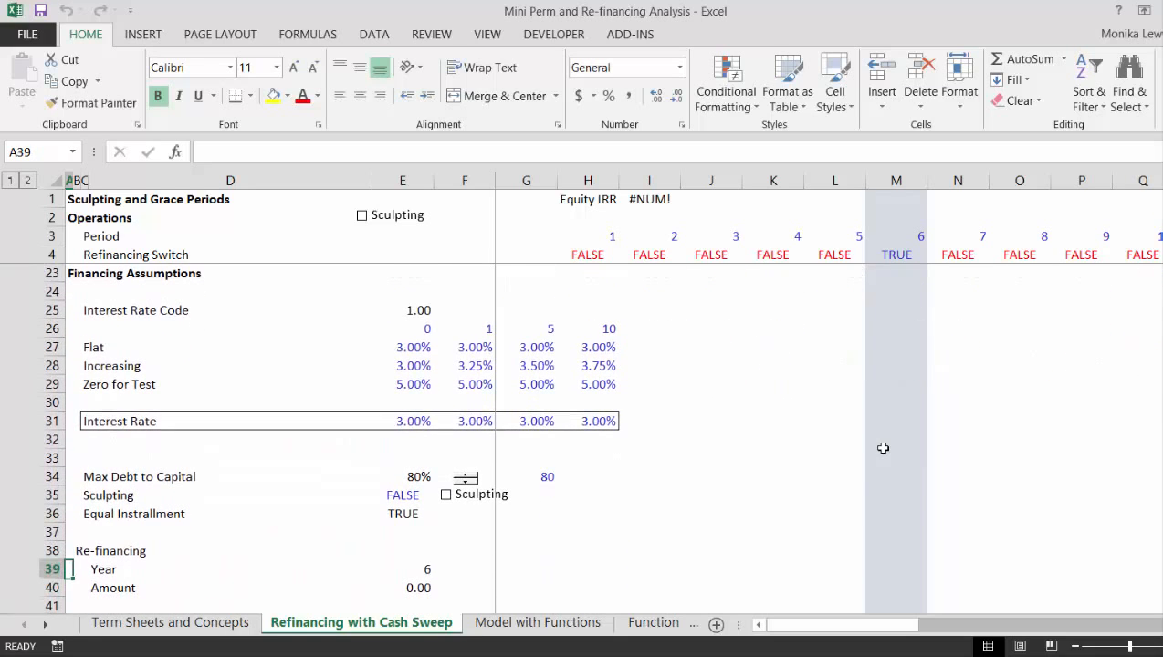
Step: Set the Re-financing Amount in E40 to 700
key(Right)
key(Right)
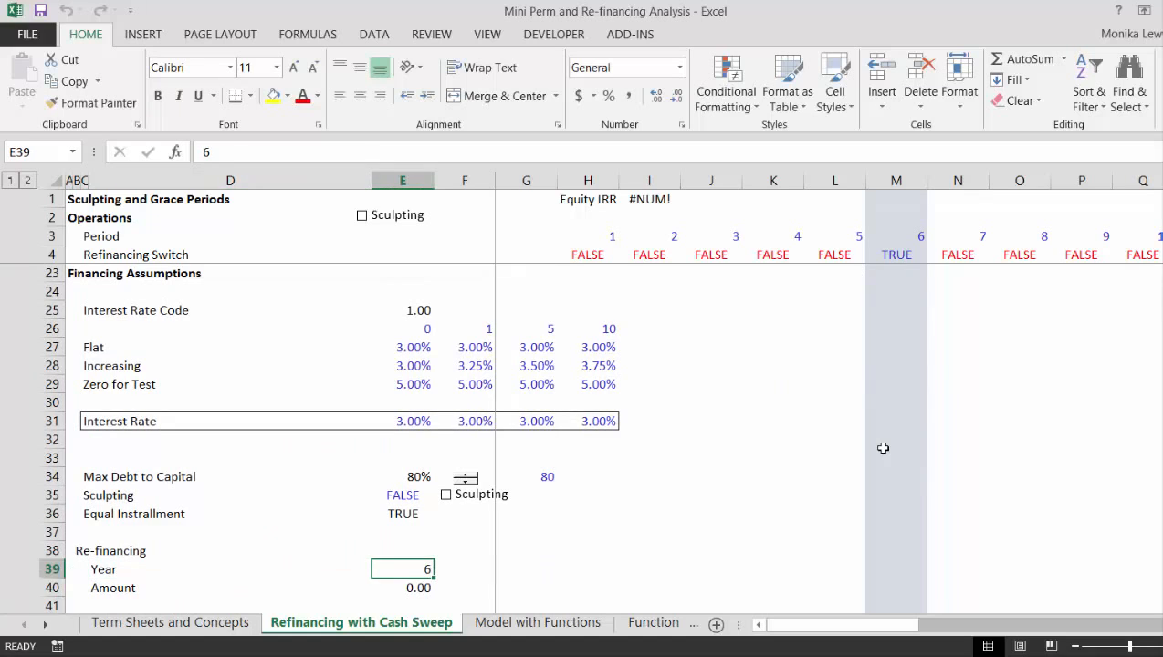
key(Down)
key(Down)
key(Down)
key(Down)
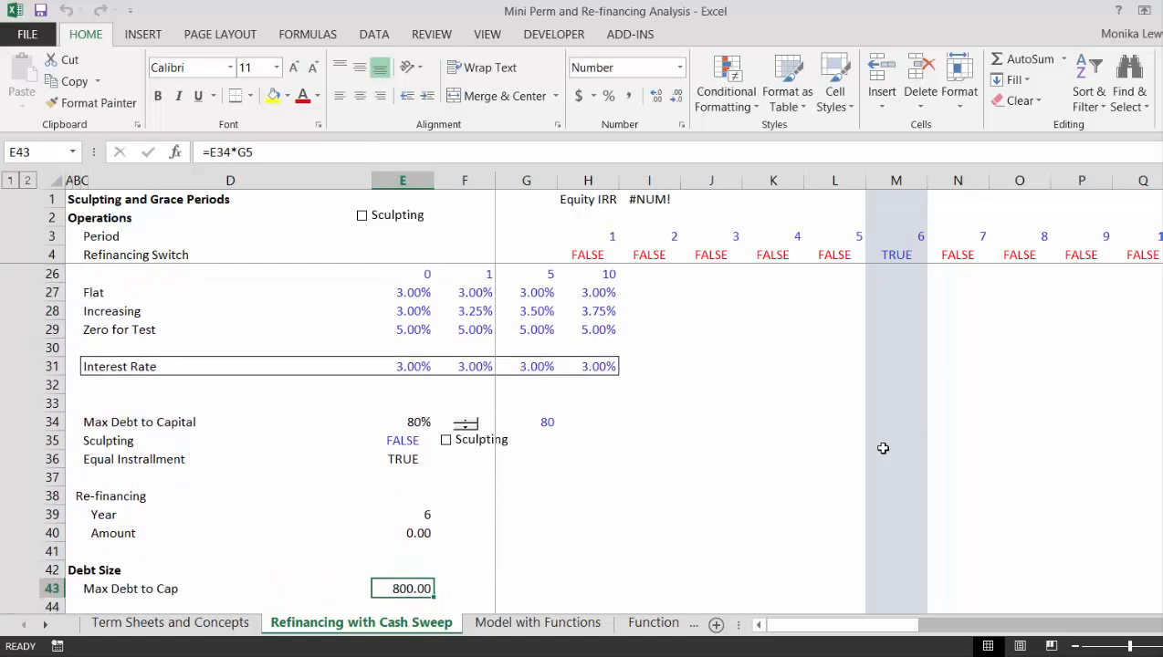
key(Up)
key(Up)
key(Up)
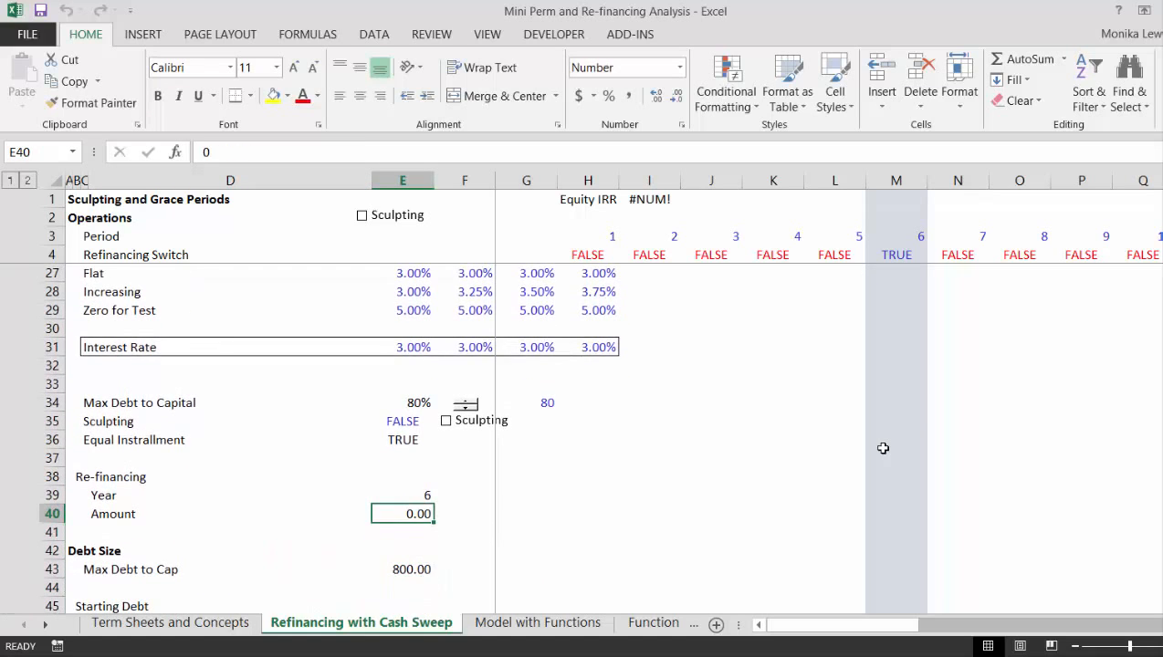
text(7)
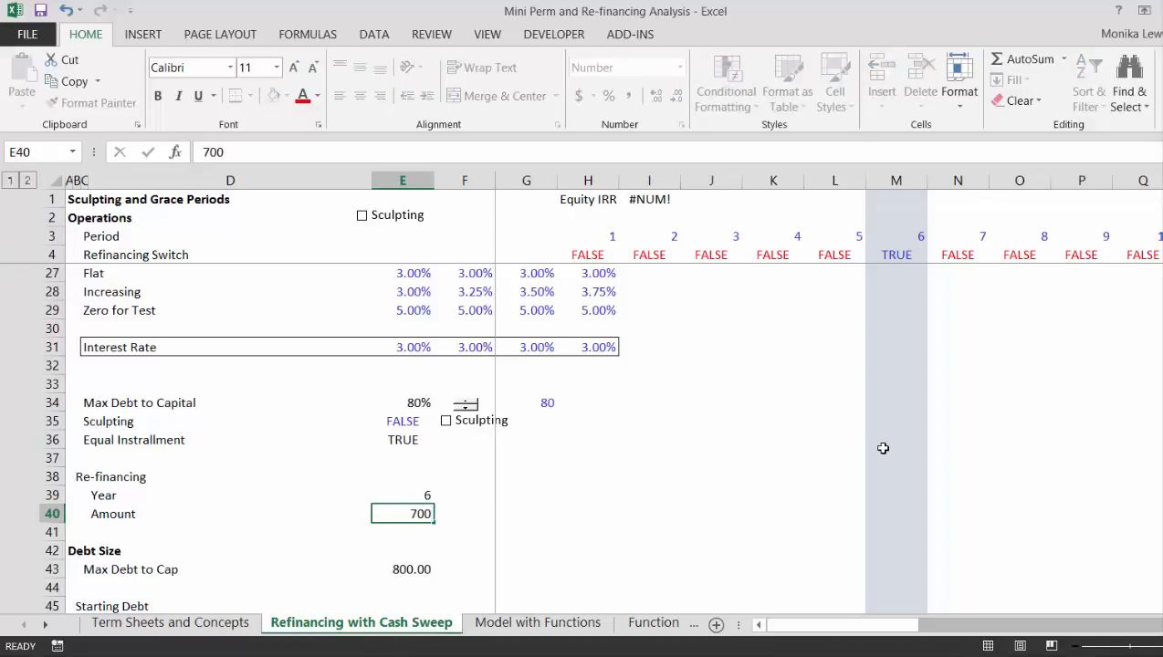
key(Return)
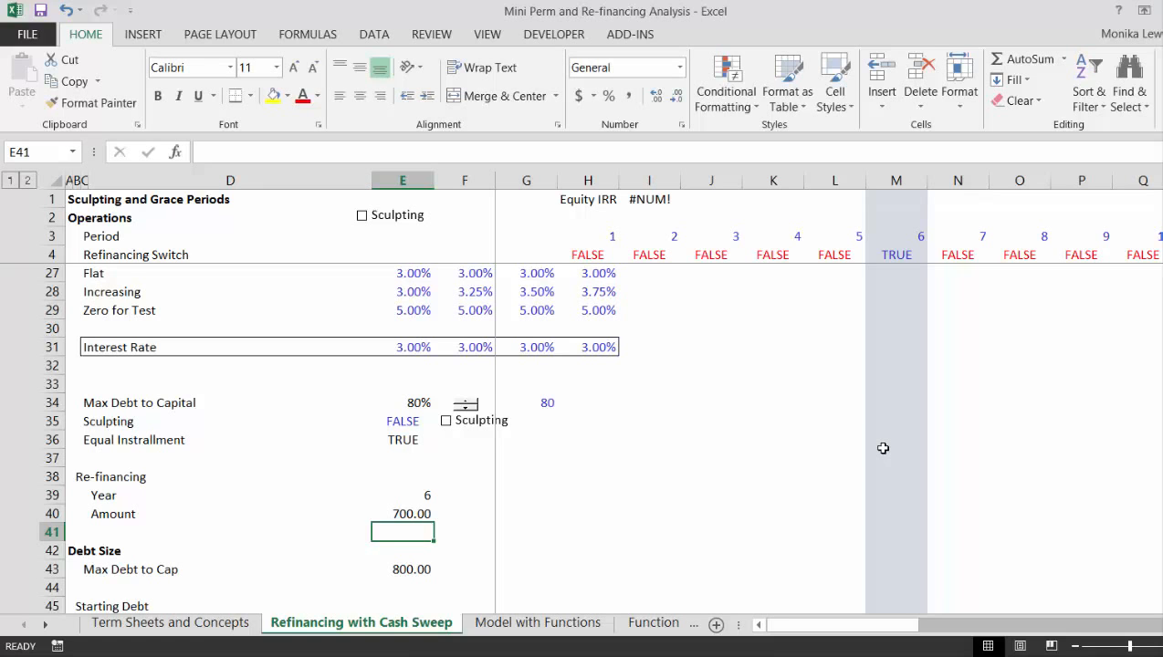
Step: Examine the Re-financing year and amount inputs in rows 39 and 40 and the Max Debt to Cap below them
key(Down)
key(Down)
key(Down)
key(Down)
key(Down)
key(Up)
key(Up)
key(Up)
key(Up)
key(Up)
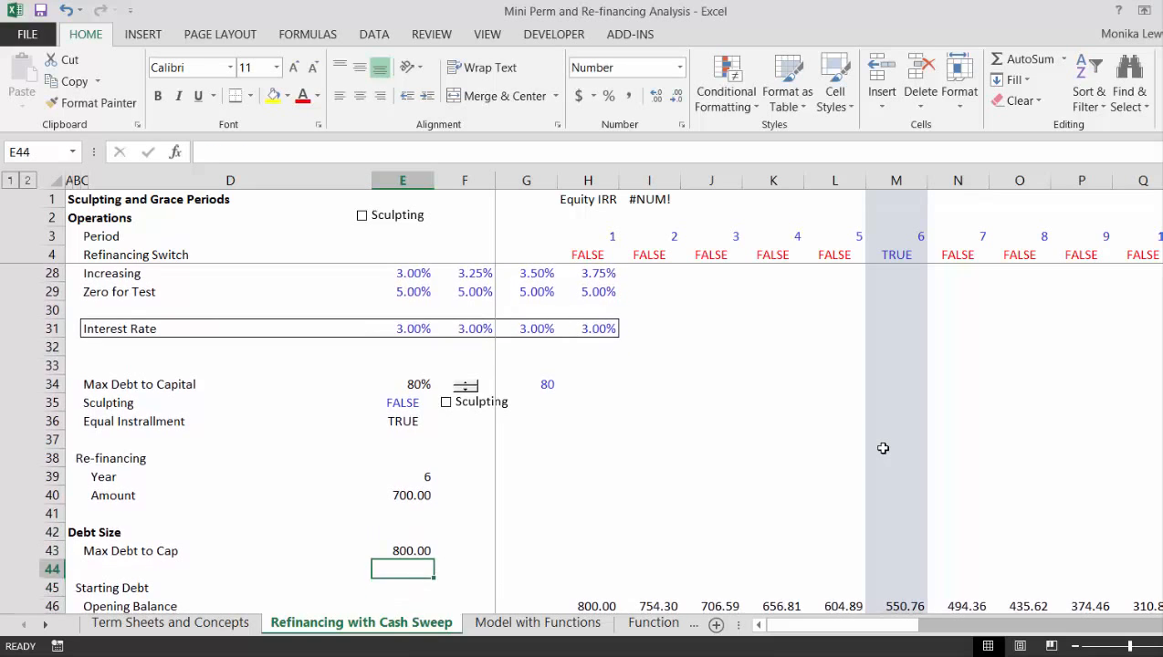
key(Up)
key(Up)
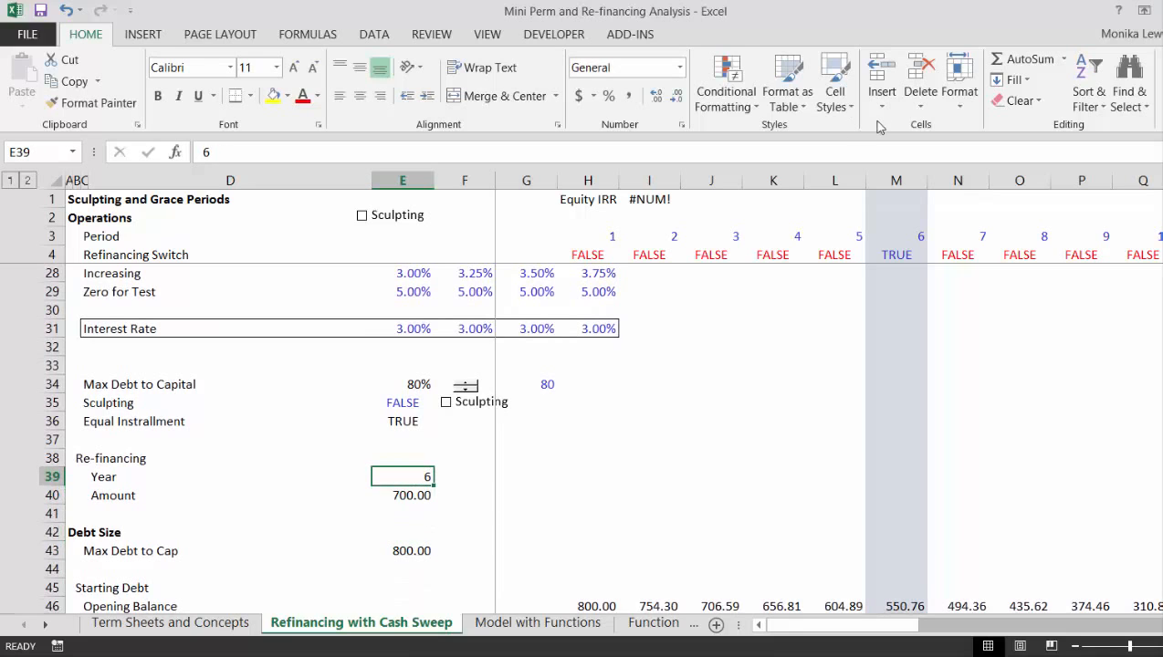
Step: Re-enter the period 1 Refinancing Switch formula in H4 as =H3=$E$39 and fill it across all periods
click(584, 248)
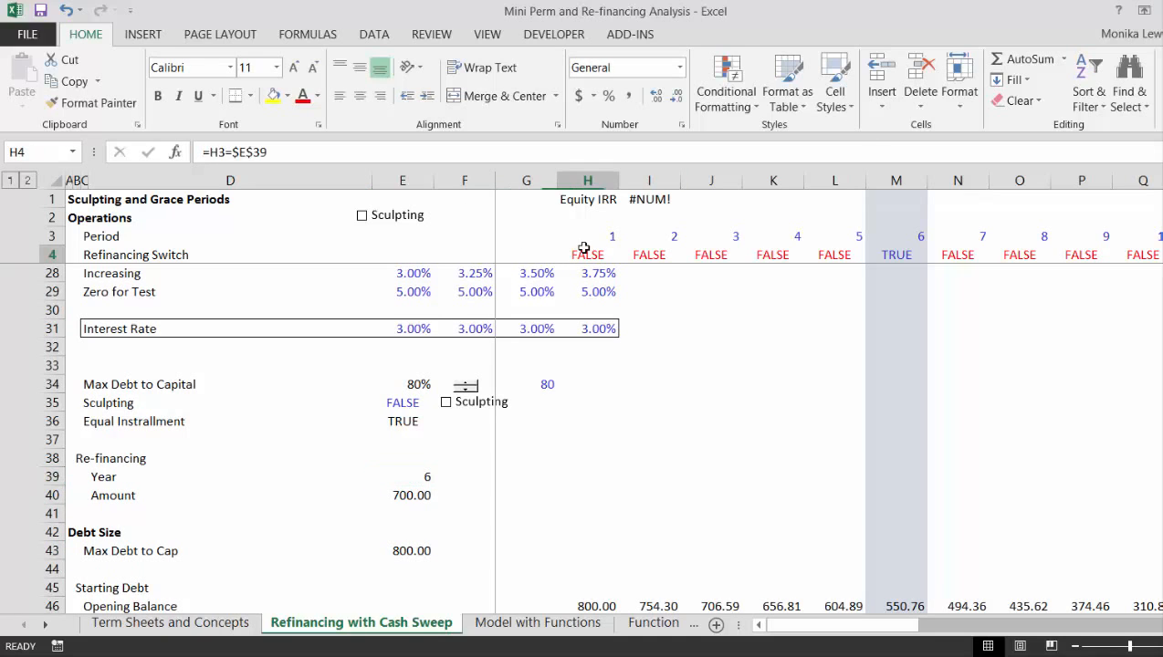
text(=)
key(Up)
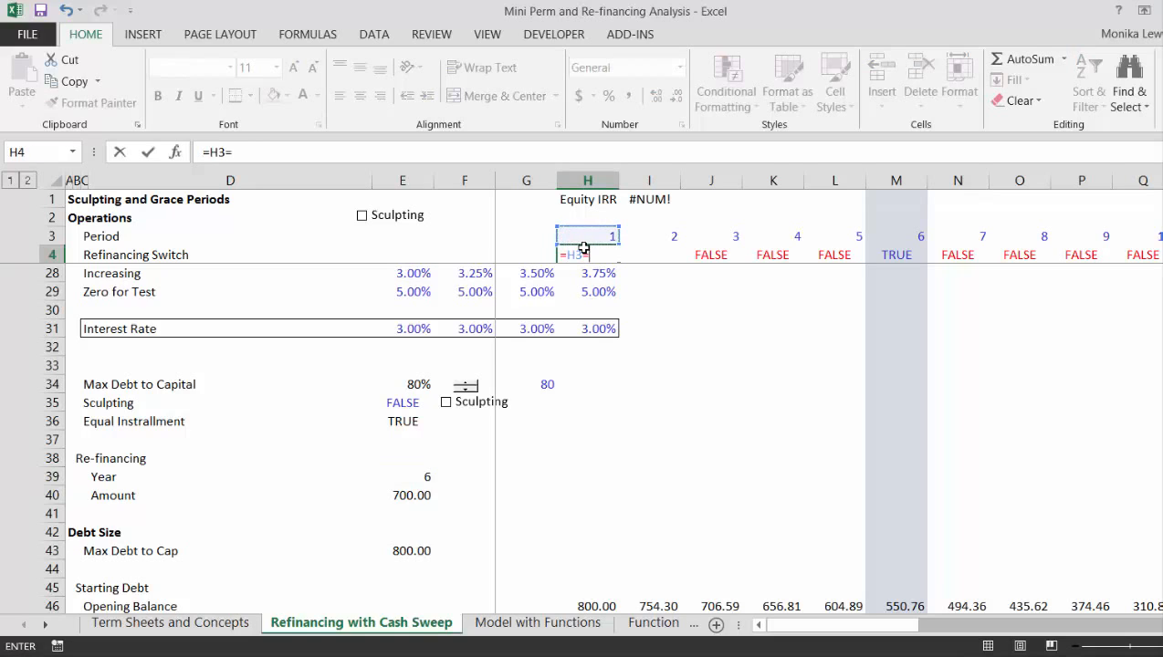
text(=)
click(422, 477)
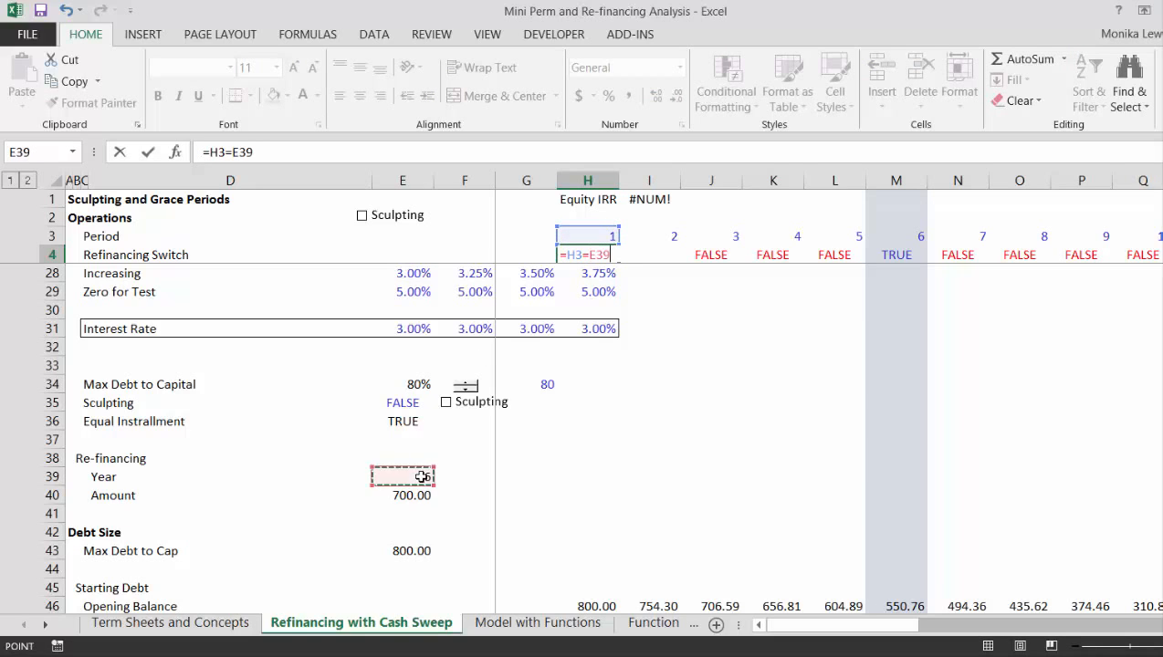
key(F4)
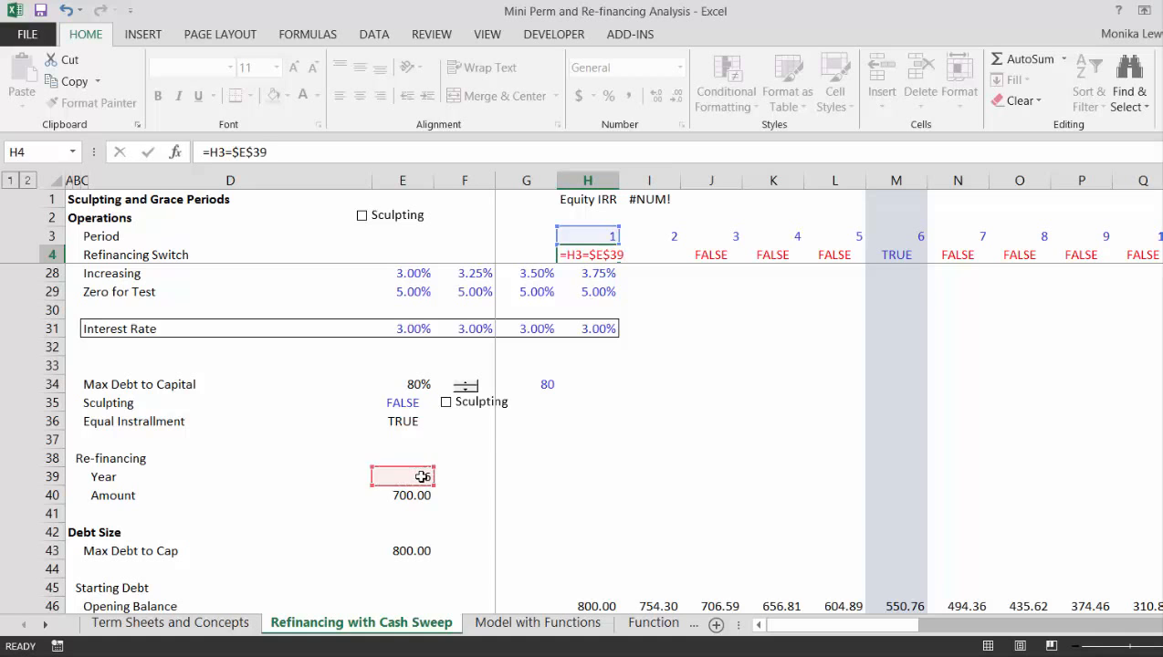
key(Return)
key(Up)
key(ctrl+shift+Right)
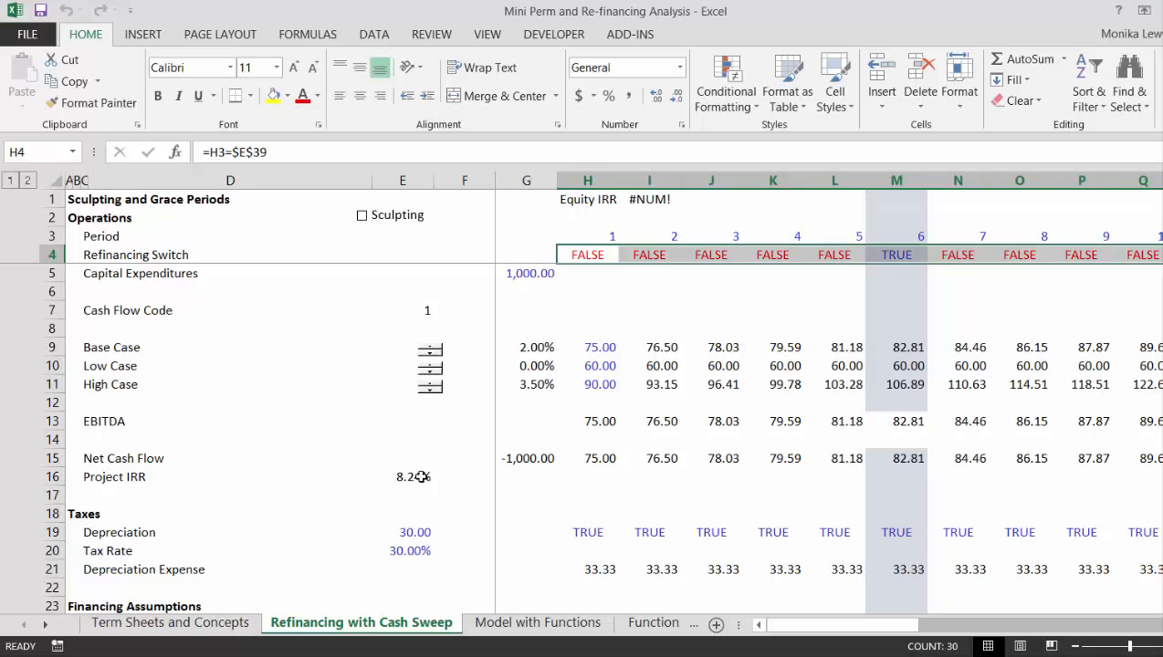
Step: Extend the conditional formatting rule =A$4=TRUE so that it applies to the entire worksheet, =$1:$1048576
key(Down)
key(Right)
key(Right)
key(Right)
key(Right)
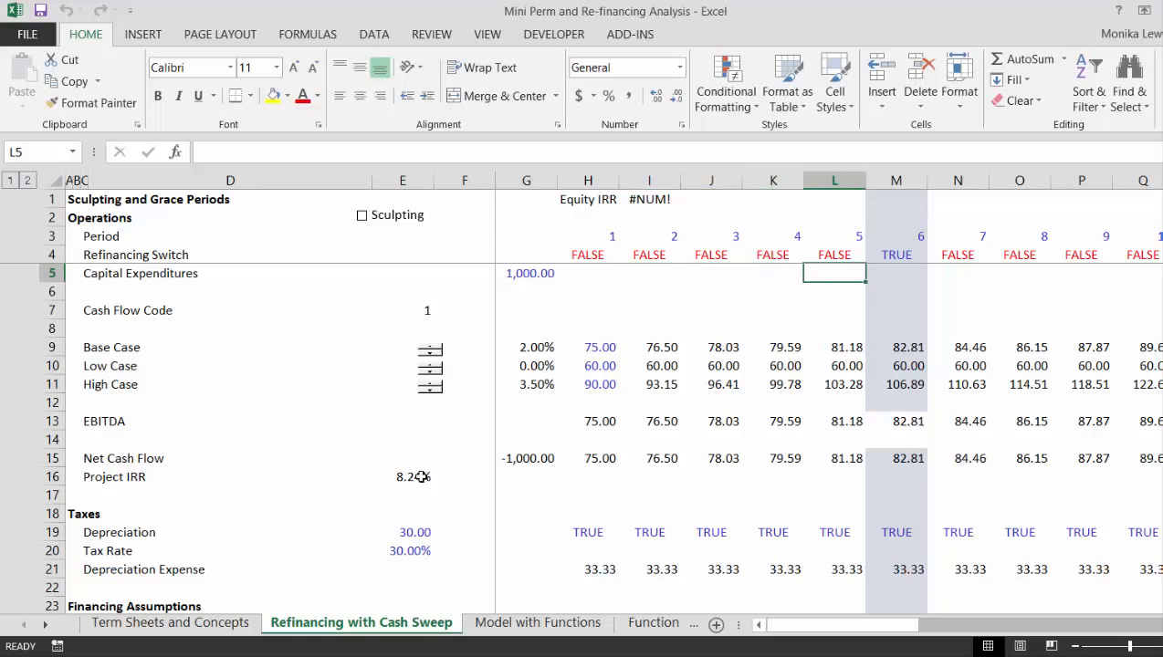
key(Right)
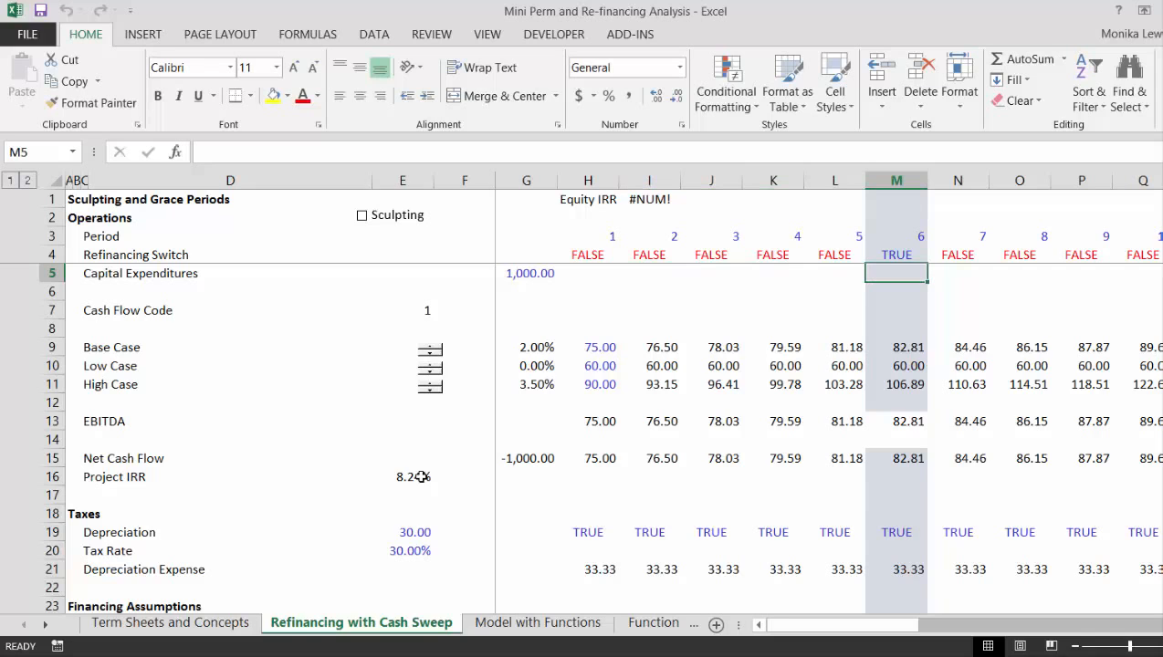
click(55, 179)
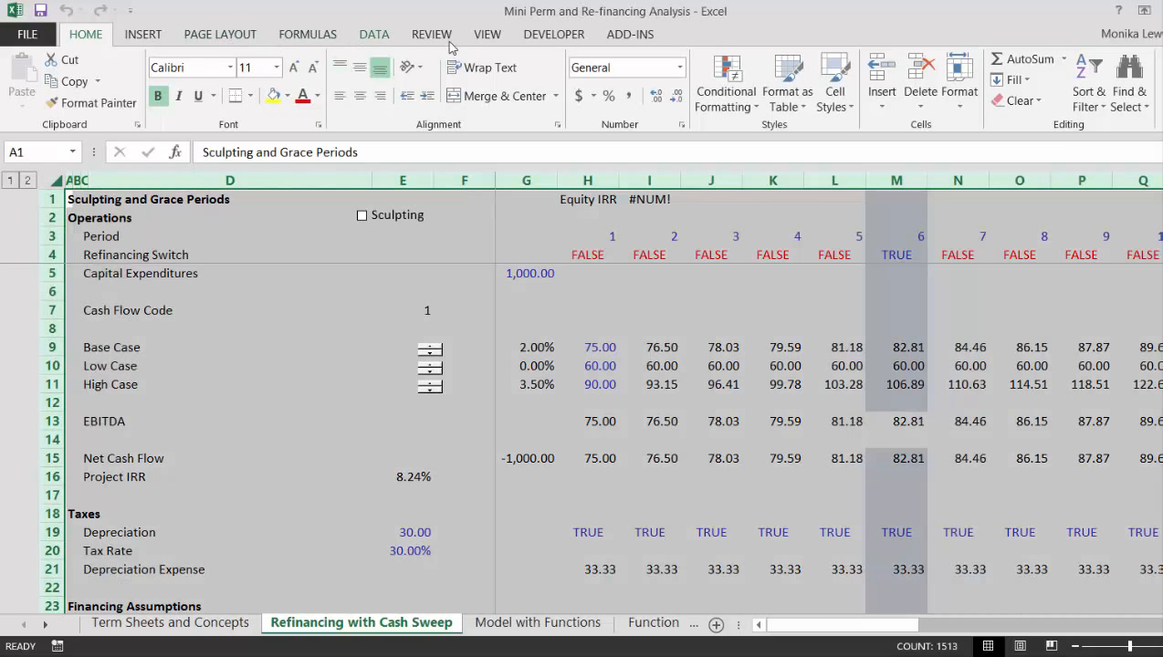
click(728, 107)
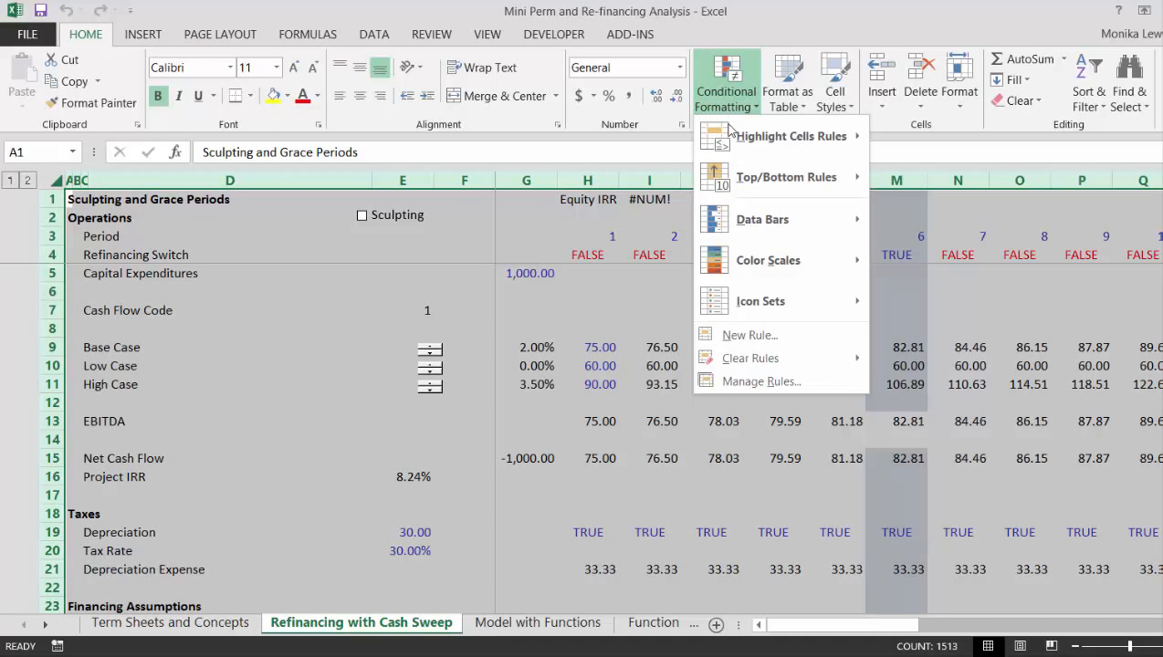
click(730, 382)
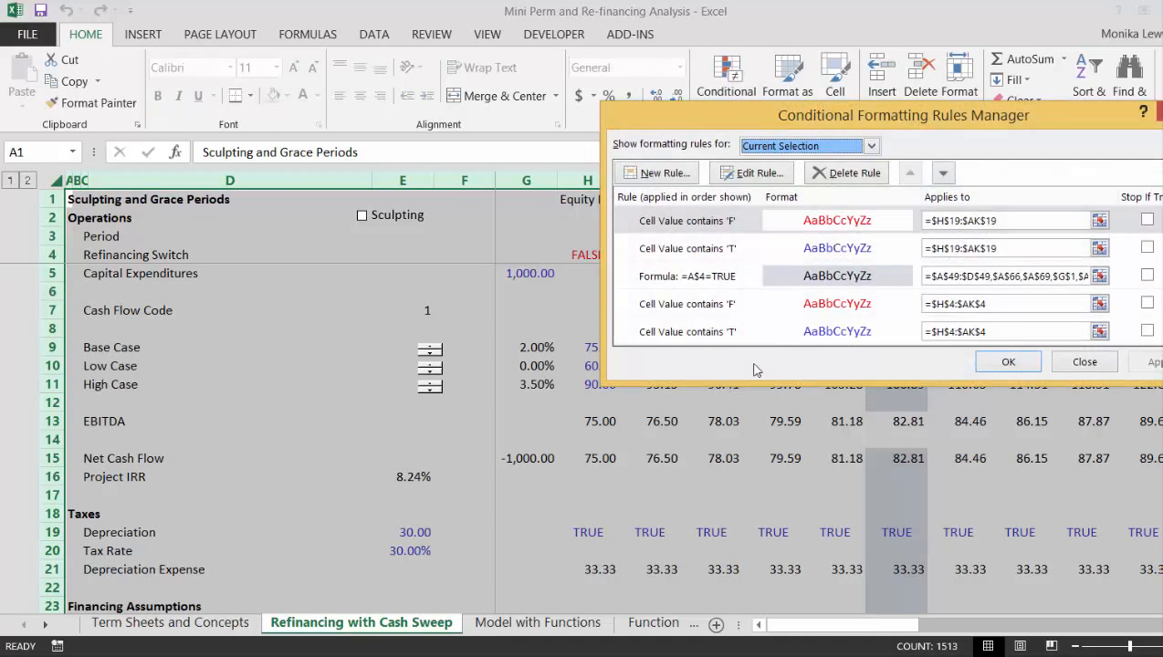
click(1098, 277)
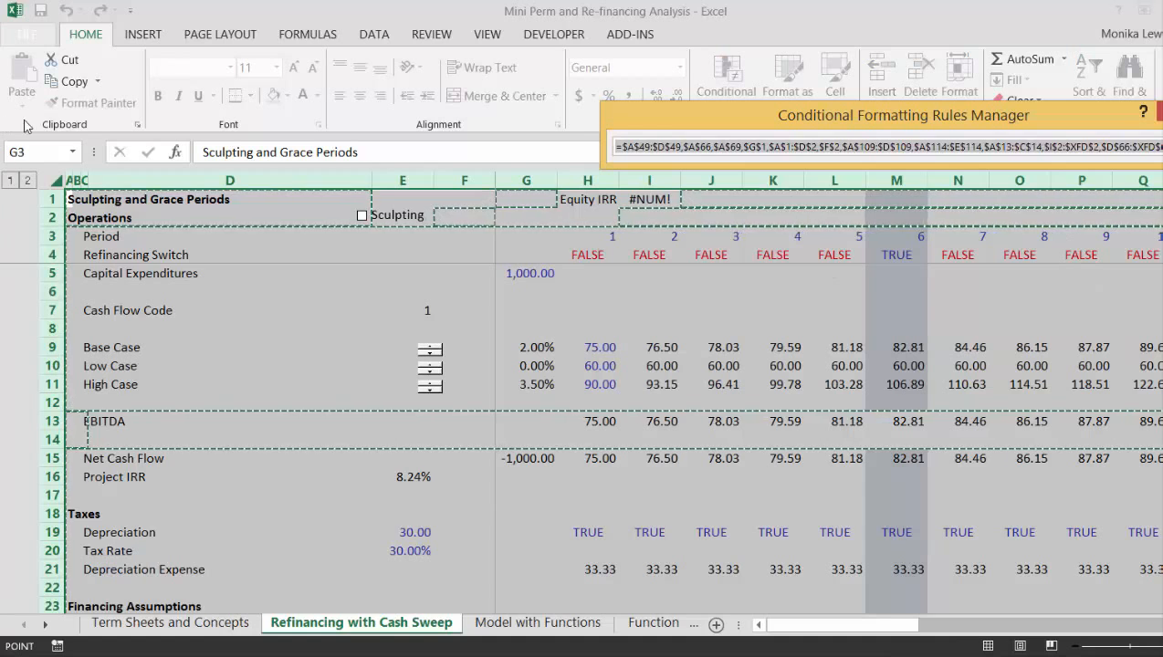
click(53, 180)
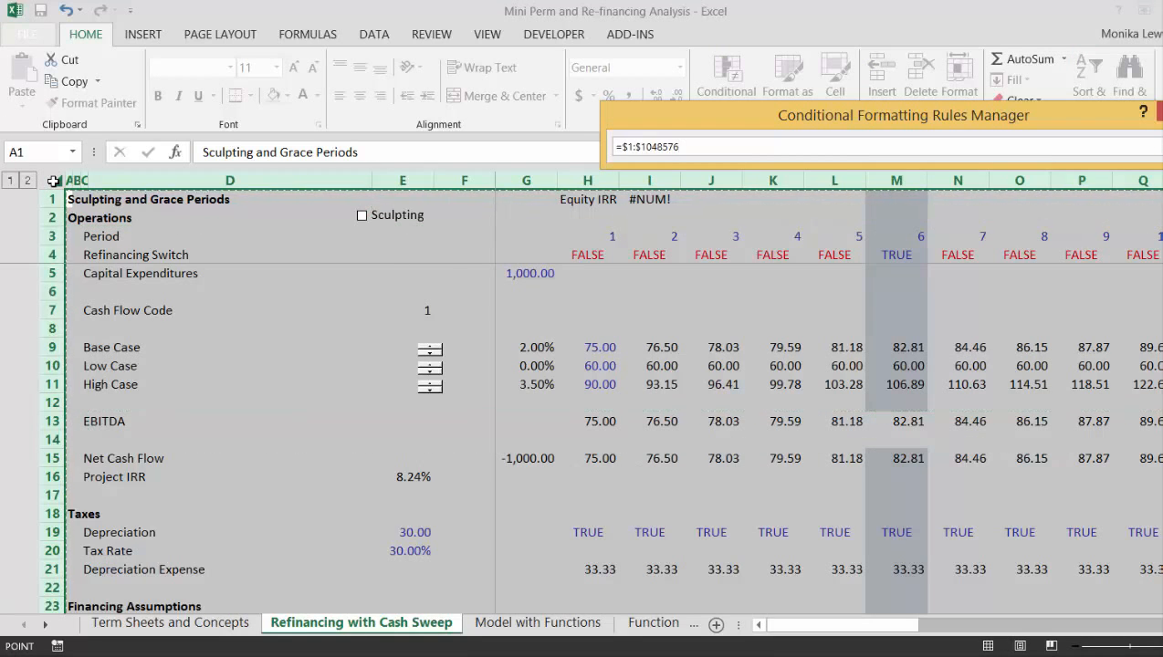
key(Return)
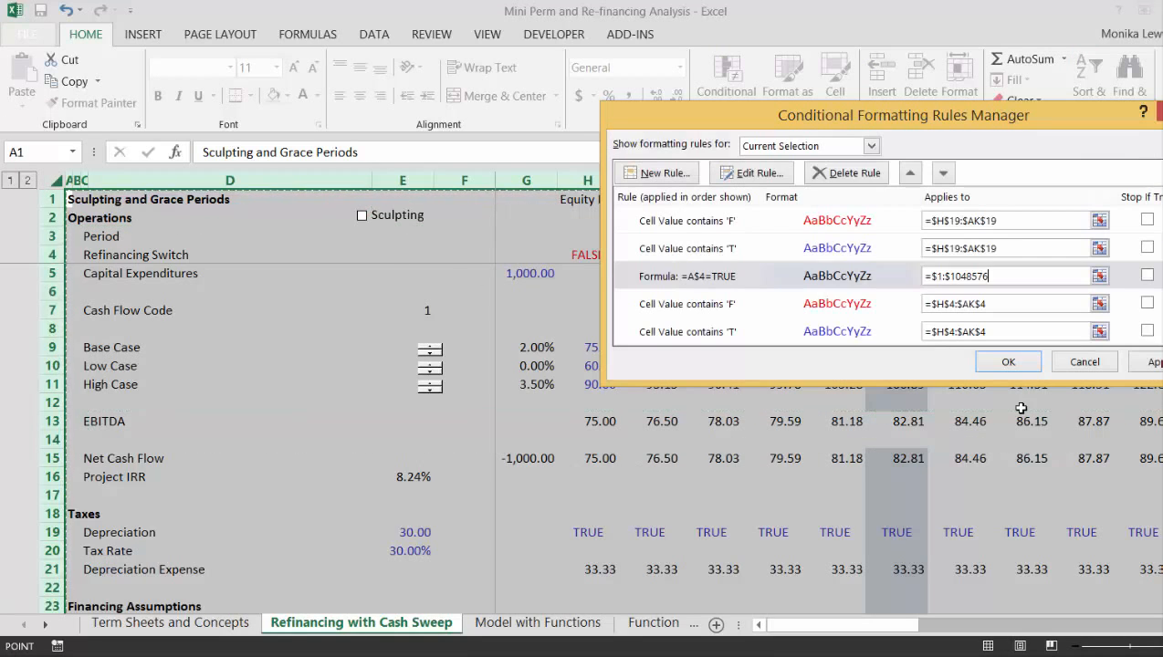
click(1005, 363)
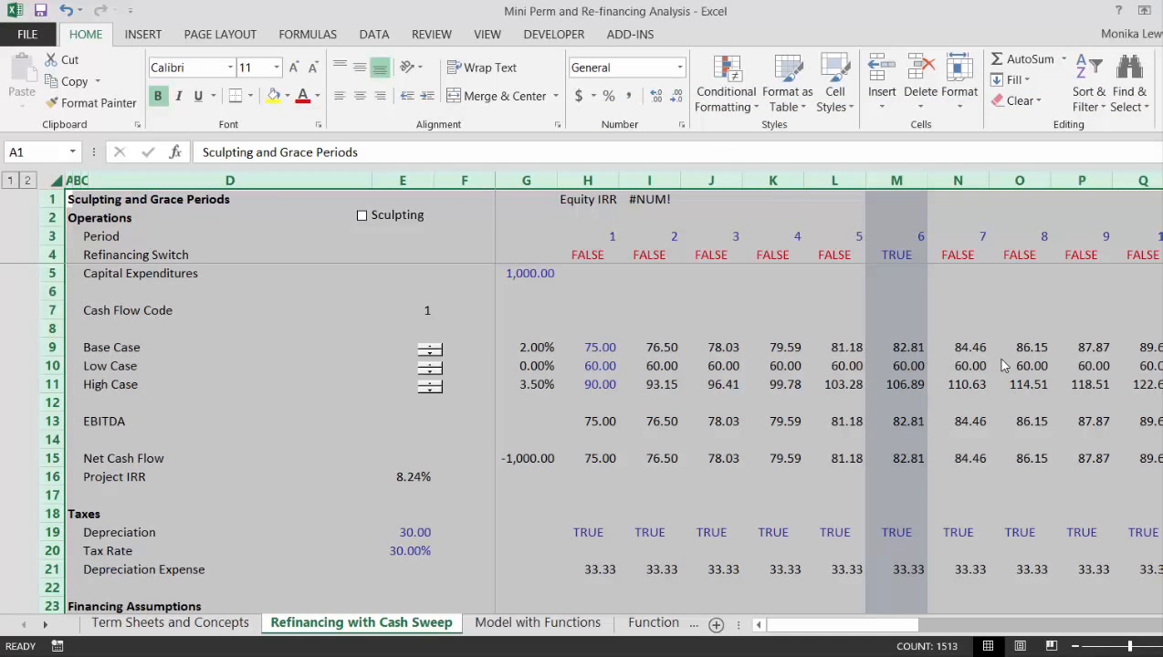
click(887, 500)
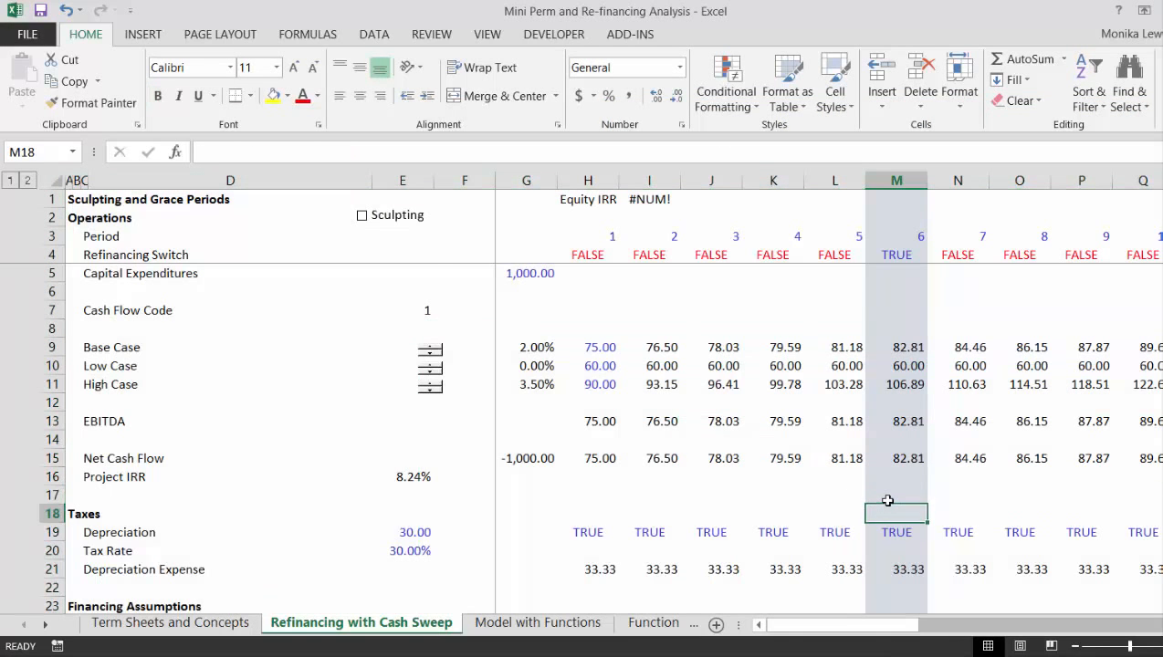
Step: Examine the period 6 column from Taxes through the Financing Assumptions to the Starting Debt schedule
key(Down)
key(Down)
key(Down)
key(Down)
key(Down)
key(Down)
key(Down)
key(Down)
key(Down)
key(Down)
key(Down)
key(Down)
key(Down)
key(Down)
key(Down)
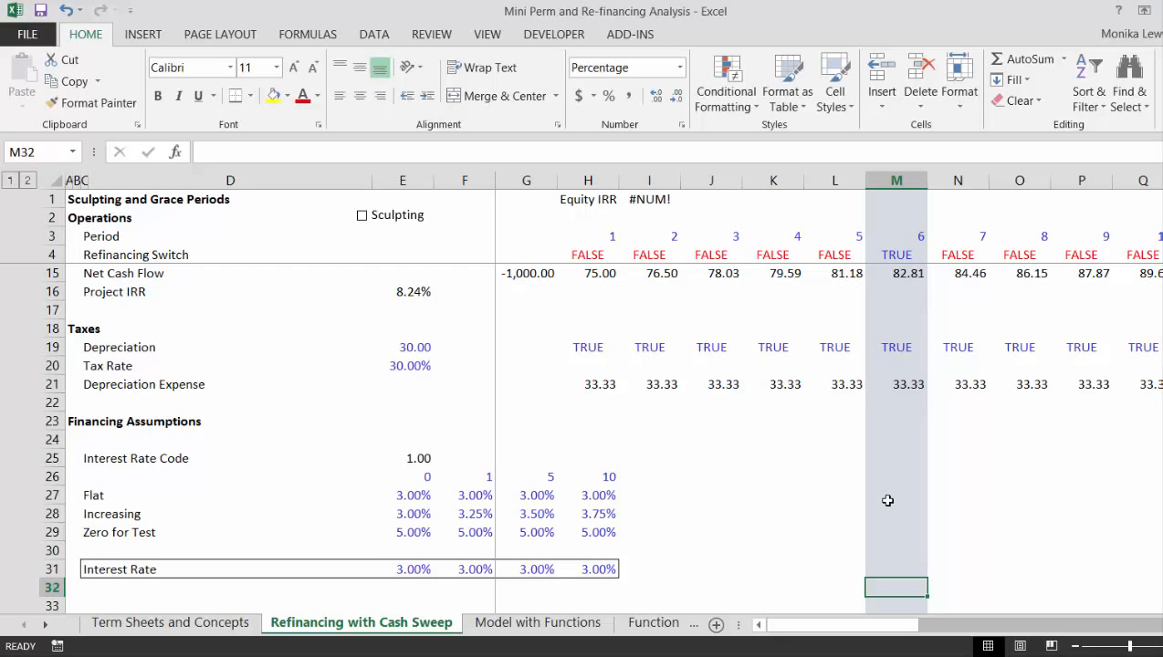
key(Down)
key(Down)
key(Down)
key(Down)
key(Down)
key(Down)
key(Down)
key(Down)
key(Down)
key(Down)
key(Down)
key(Down)
key(Down)
key(Down)
key(Down)
key(Down)
key(Down)
key(Down)
key(Down)
key(Down)
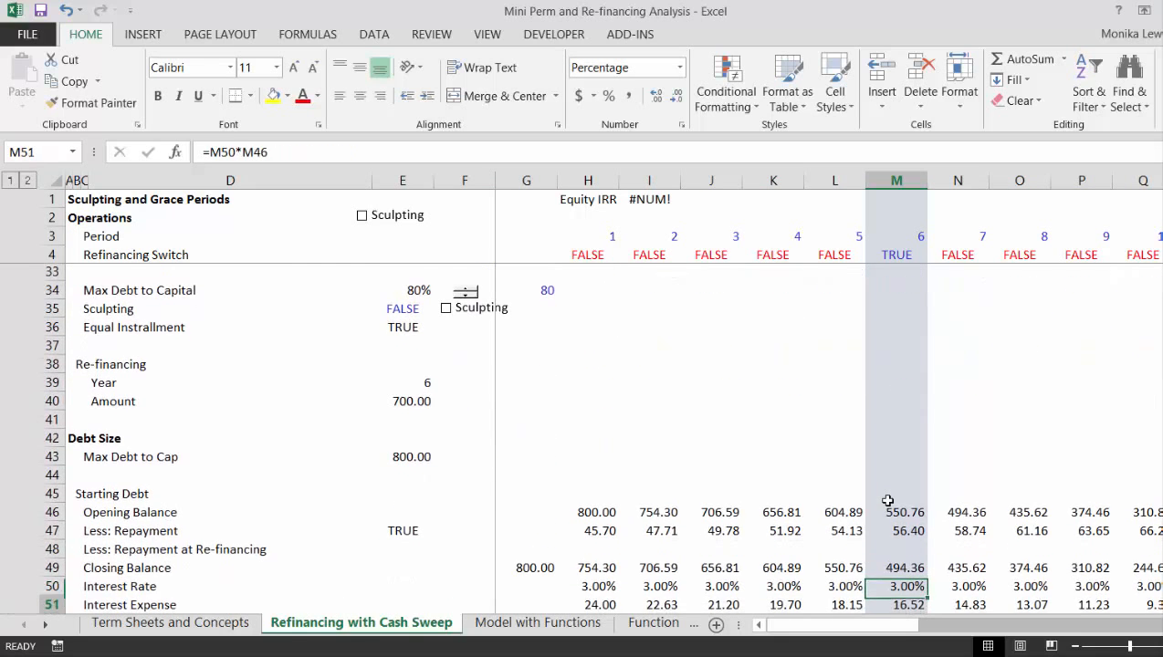
key(Down)
key(Down)
key(Down)
key(Down)
key(Up)
key(Up)
key(Up)
key(Up)
key(Up)
key(Up)
key(Up)
key(Up)
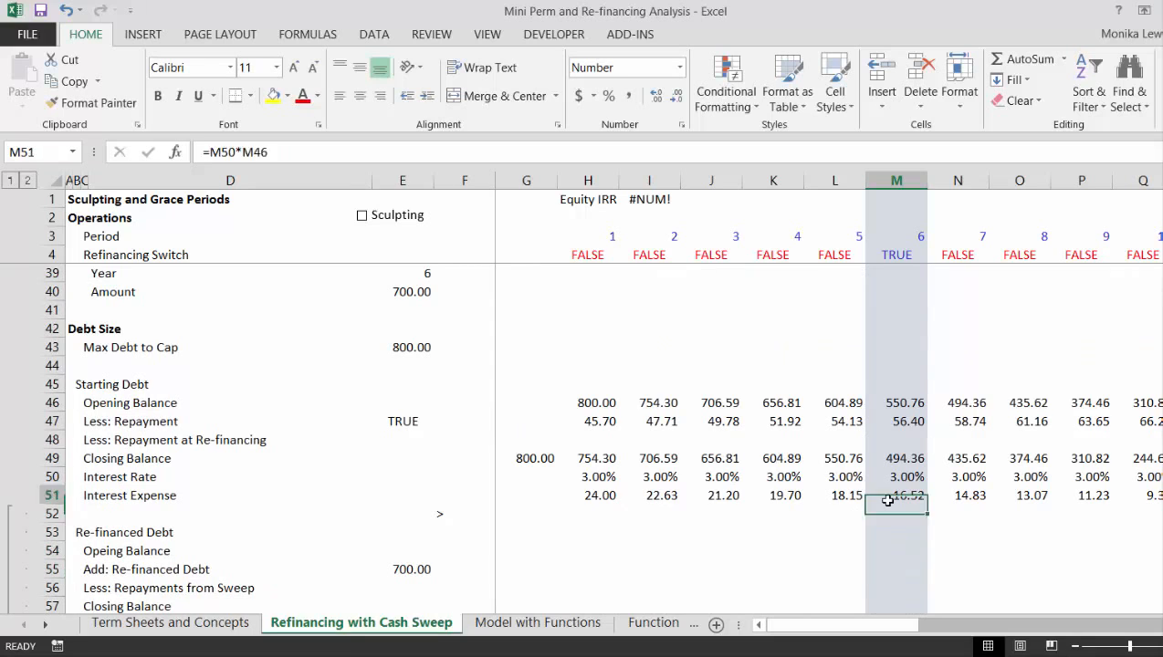
Step: Link the period 1 opening balance of Re-finance Debt to the prior closing balance by entering =G57 in H54
key(Left)
key(Left)
key(Left)
key(Left)
key(Left)
key(Left)
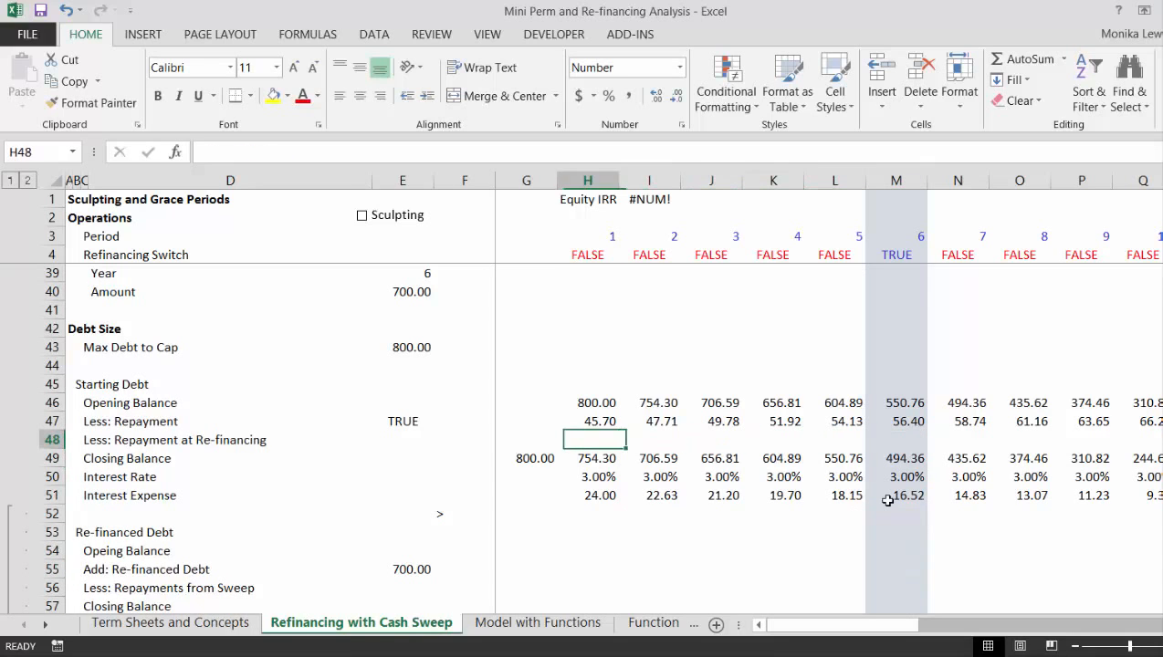
key(Down)
key(Down)
key(Down)
key(Down)
key(Down)
key(Down)
key(Down)
key(Down)
key(Down)
key(Down)
key(Down)
key(Down)
key(Down)
key(Down)
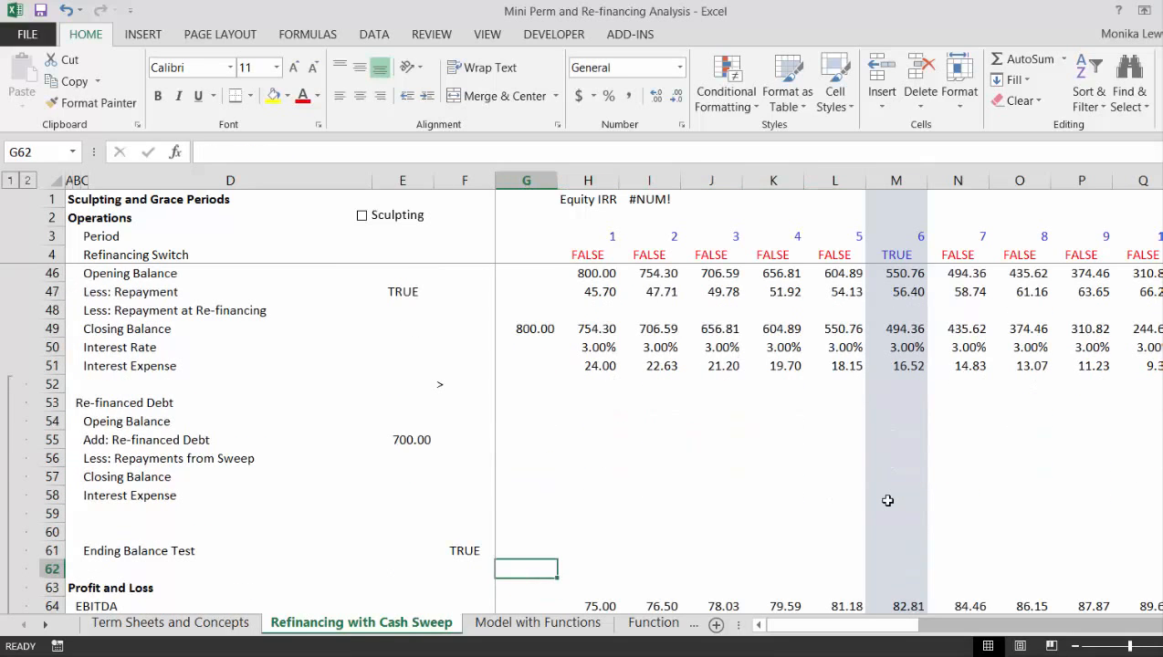
key(Up)
key(Up)
key(Up)
key(Up)
key(Up)
key(Up)
key(Up)
key(Up)
key(Right)
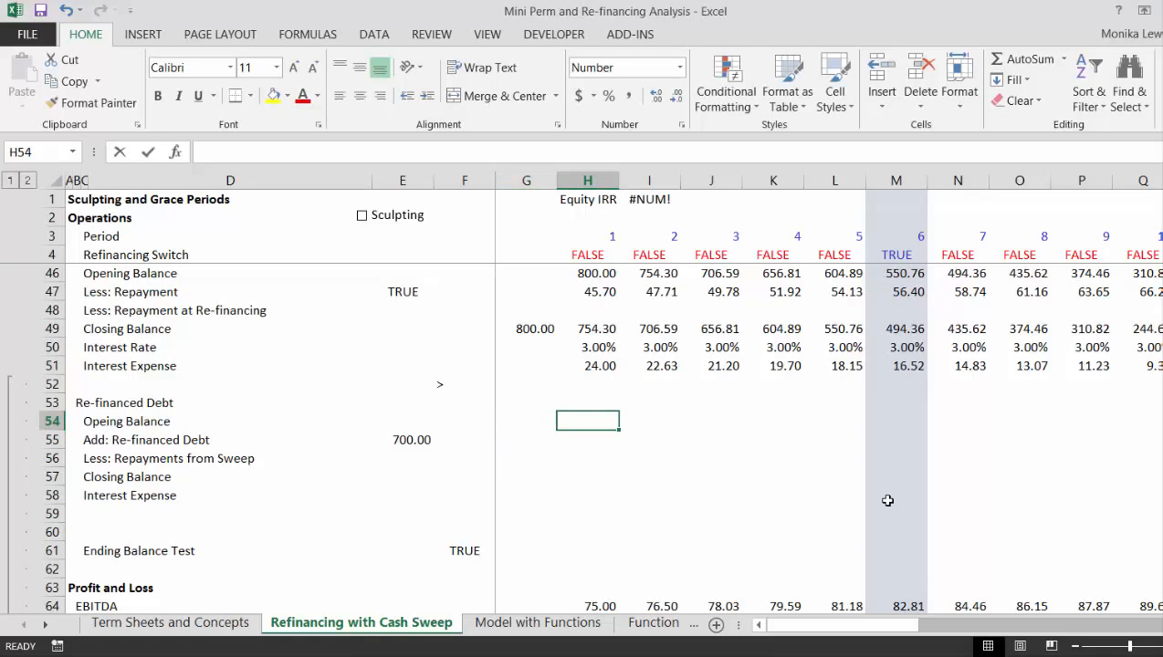
text(=)
key(Down)
key(Down)
key(Down)
key(Left)
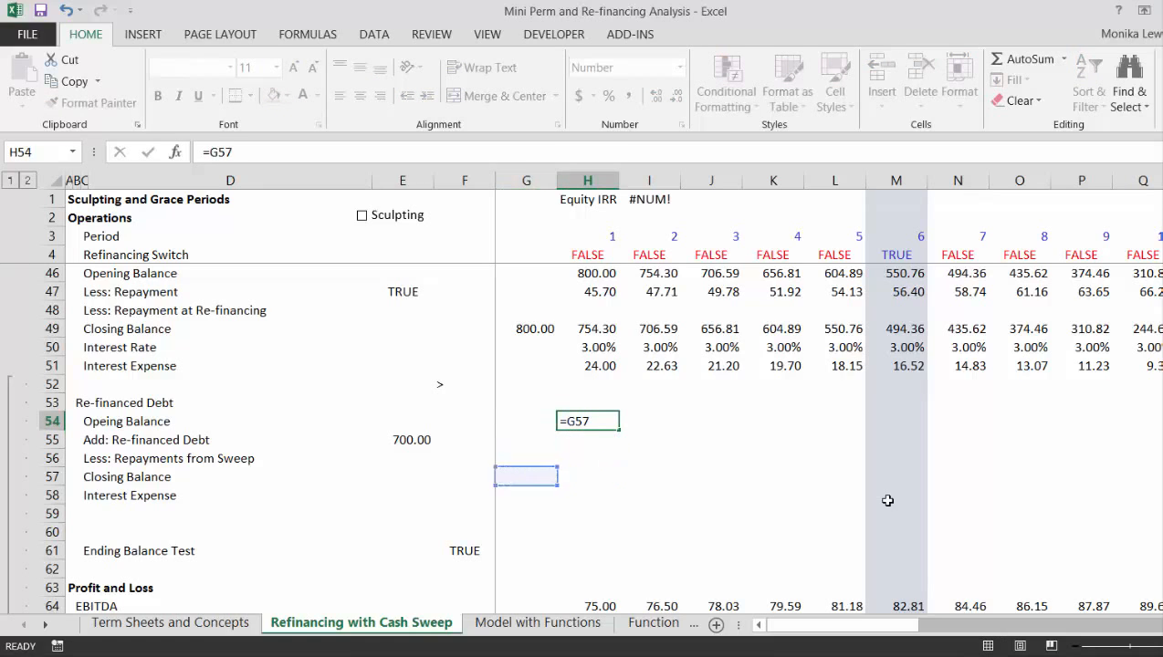
key(Return)
Step: Enter =$E$55*H4 in H55 so that Add: Re-financed Debt depends on the refinancing switch
text(=)
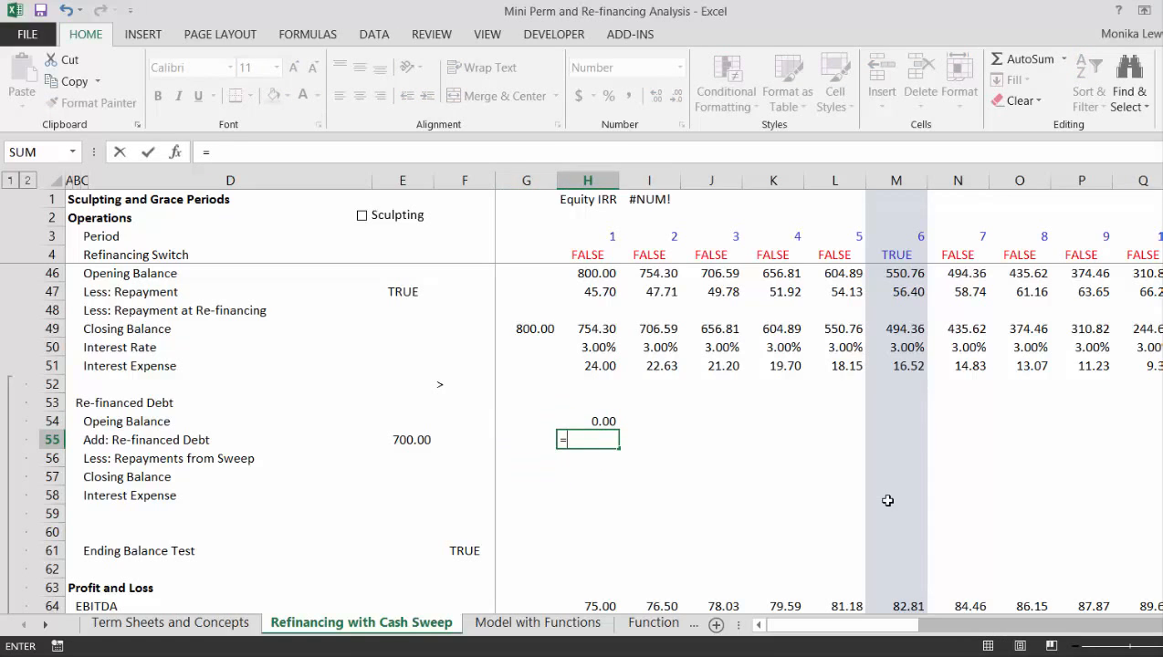
key(Left)
key(Left)
key(Left)
key(F4)
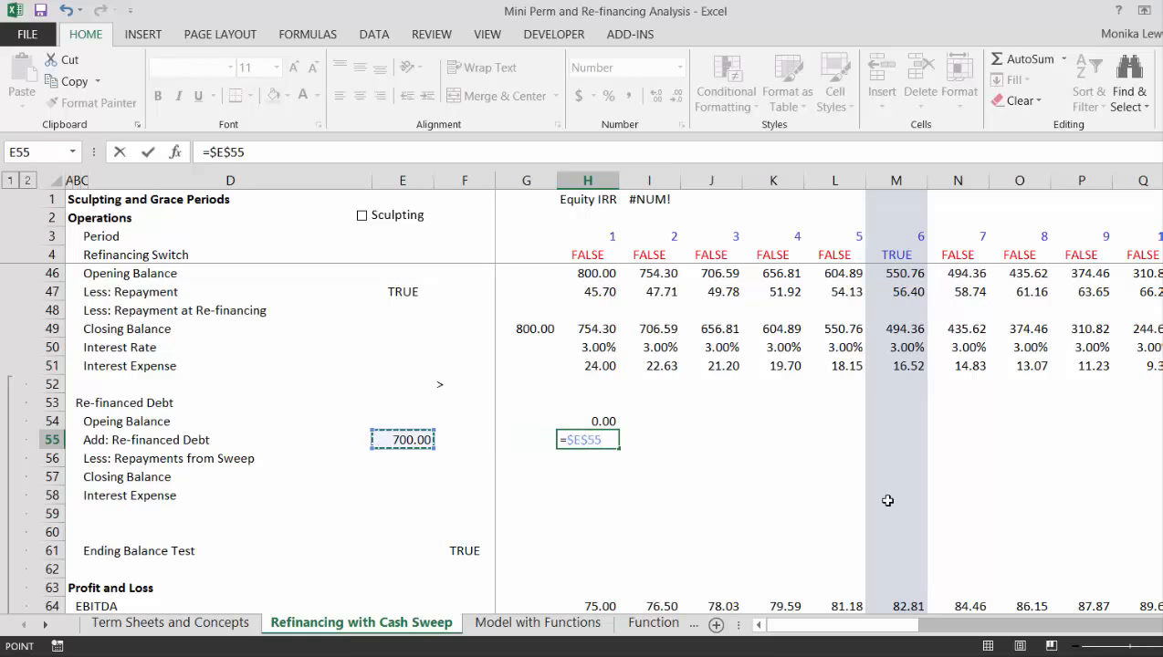
text(*)
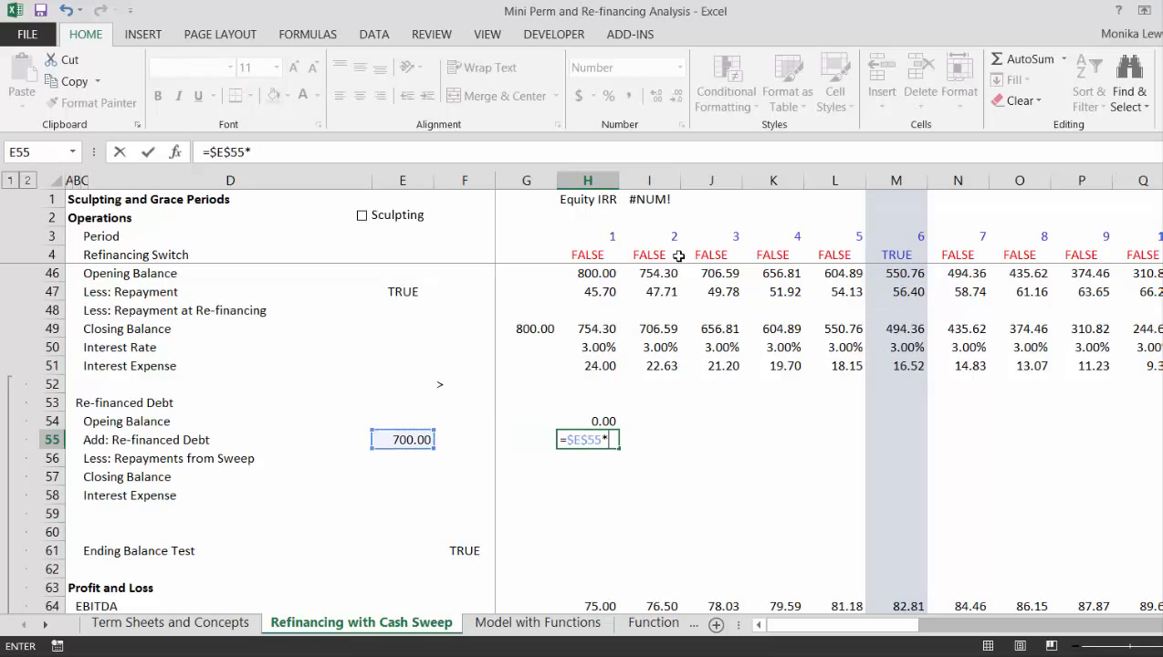
click(587, 255)
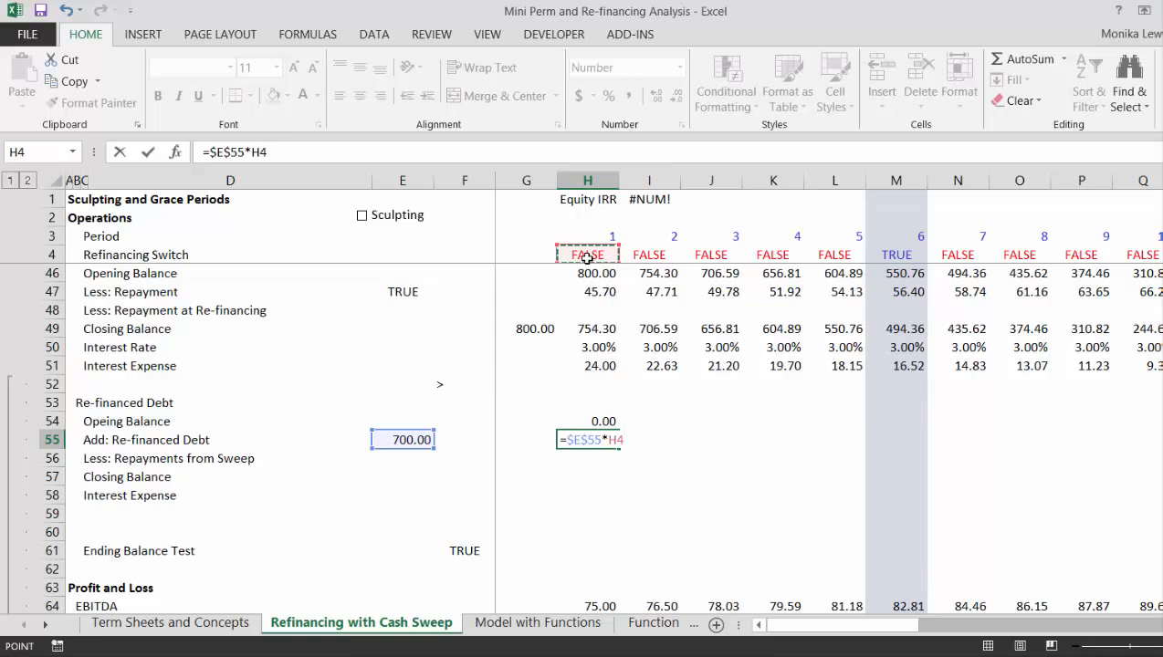
key(Return)
Step: Link the period 1 Less: Repayments from Sweep cell to Less: Sweep on Refinanced Debt by entering =H82 in H56
text(=)
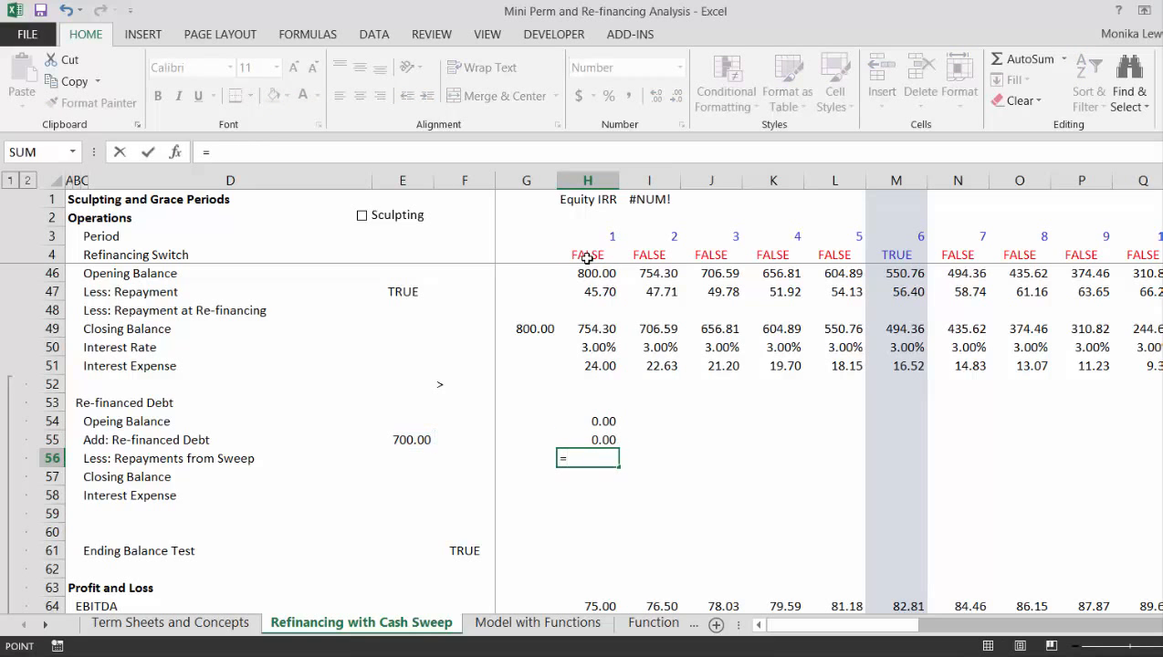
key(Up)
key(Down)
key(Down)
key(Down)
key(Down)
key(Down)
key(Down)
key(Down)
key(Down)
key(Down)
key(Down)
key(Down)
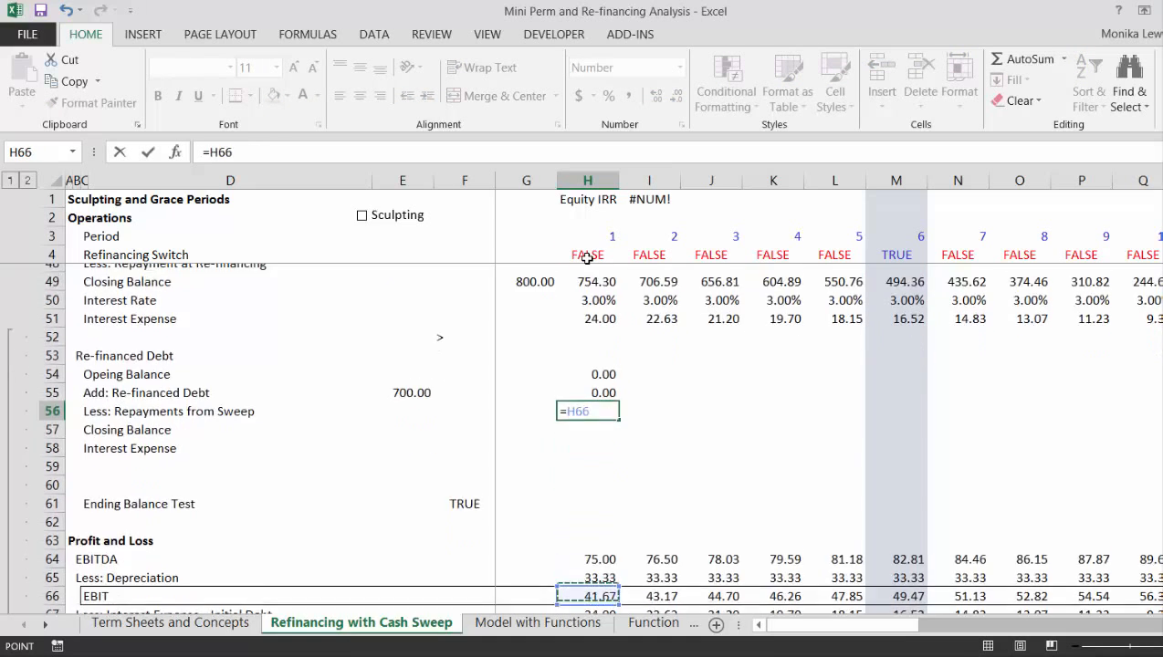
key(Down)
key(Down)
key(Down)
key(Down)
key(Down)
key(Down)
key(Down)
key(Down)
key(Down)
key(Down)
key(Down)
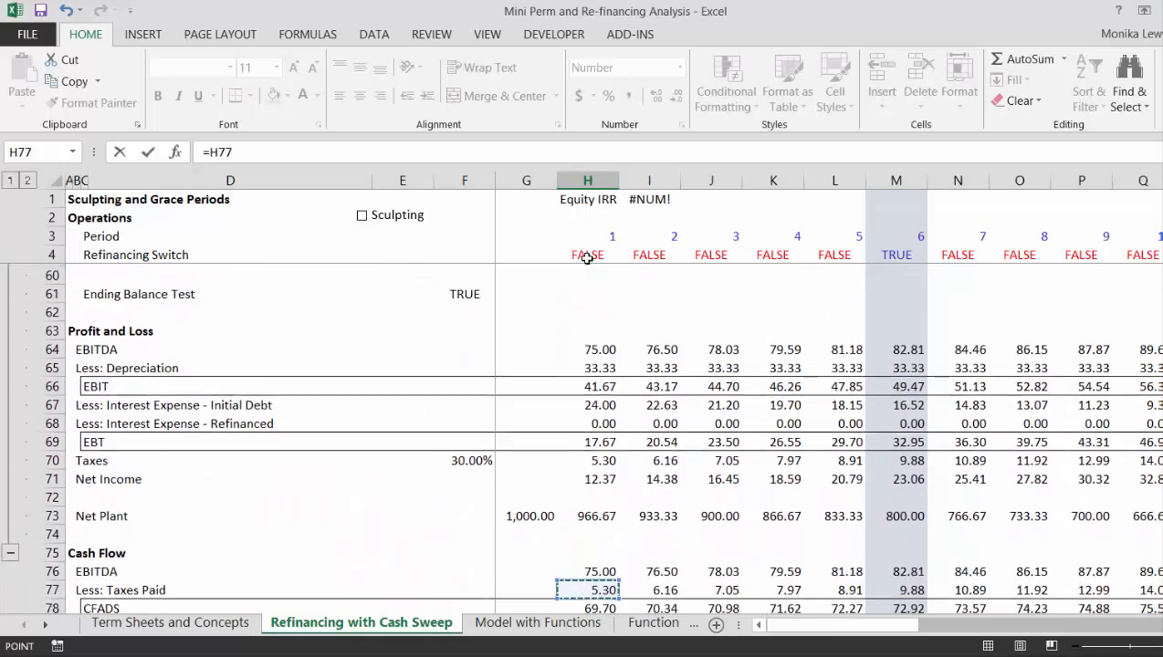
key(Down)
key(Down)
key(Down)
key(Down)
key(Down)
key(Down)
key(Up)
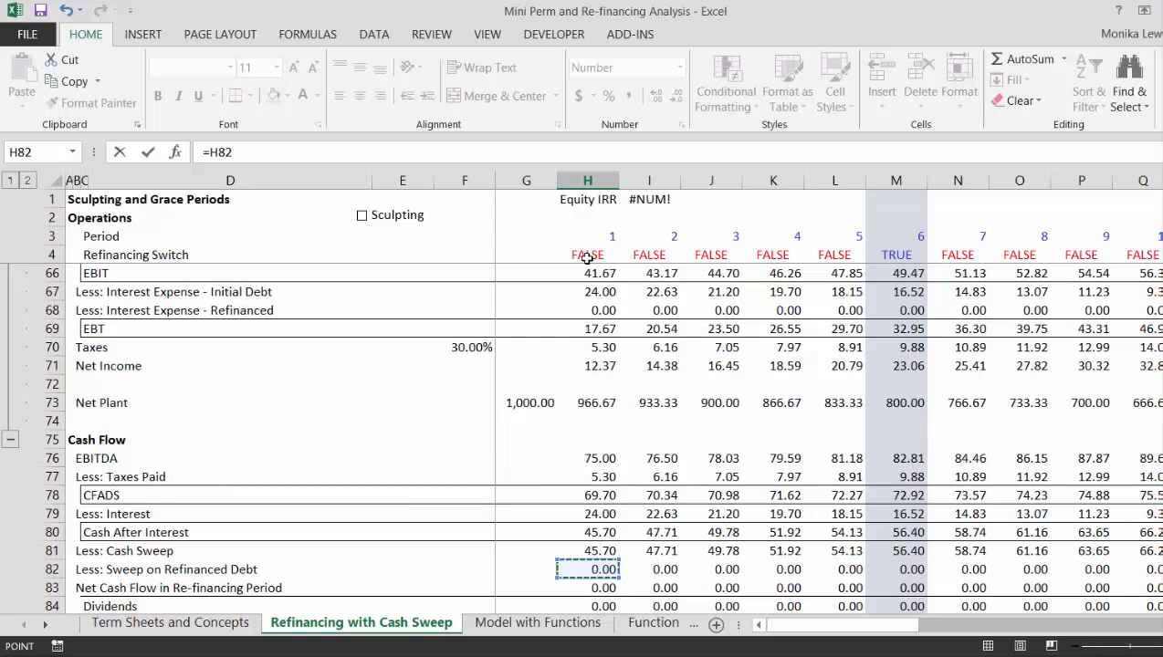
key(Return)
key(Up)
key(Up)
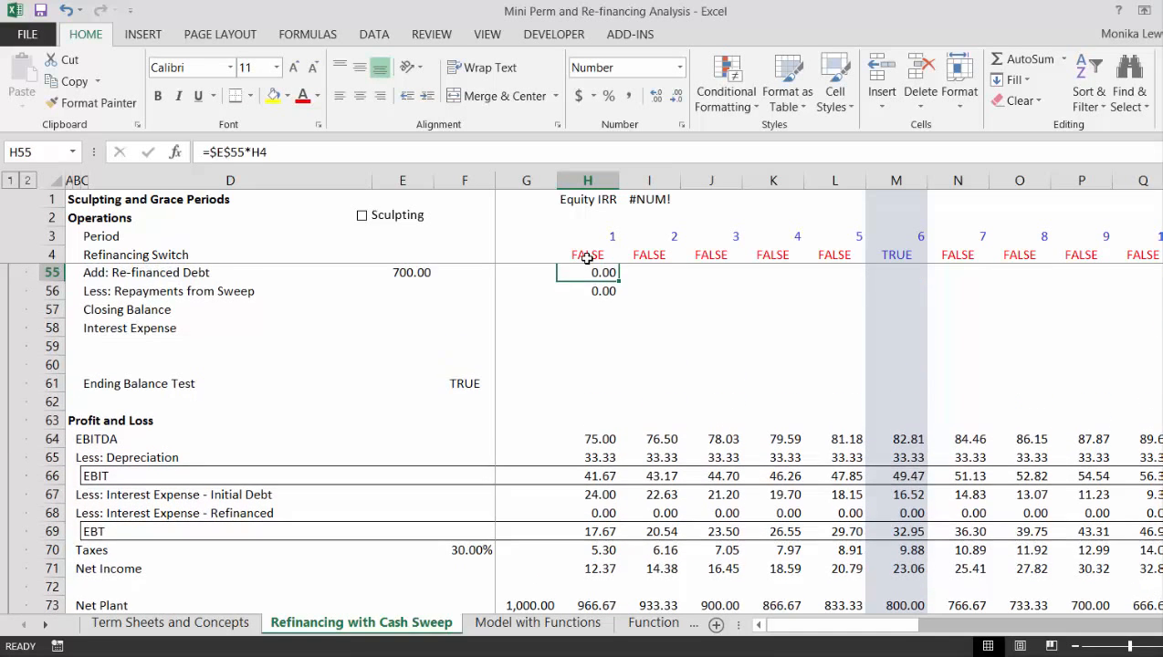
Step: Calculate the period 1 Closing Balance of the Re-financed Debt by entering =H54+H55-H56 in H57
key(Down)
key(Up)
key(Up)
key(Up)
key(Up)
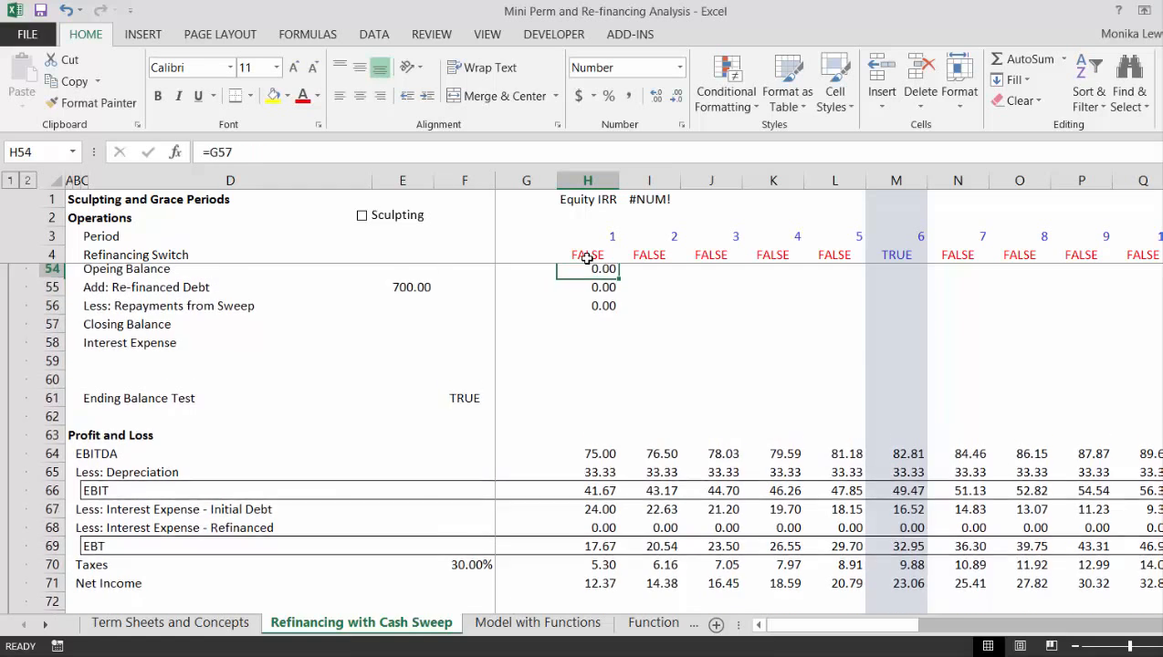
key(Down)
key(Down)
key(Down)
key(Down)
key(Down)
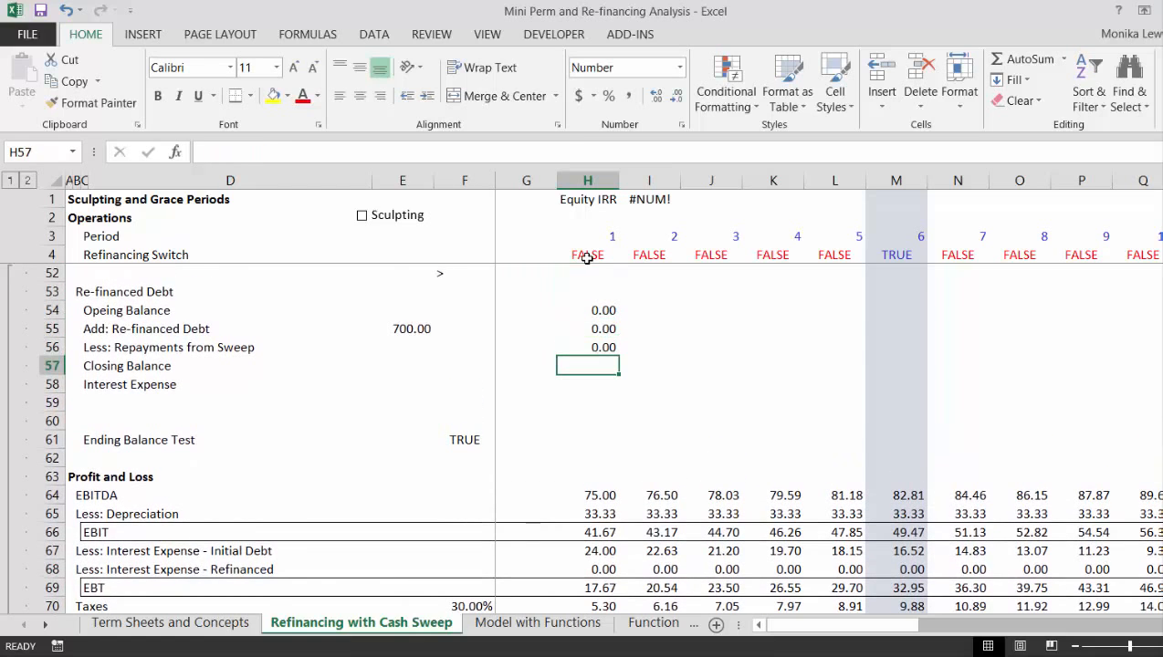
text(=)
key(Up)
key(Up)
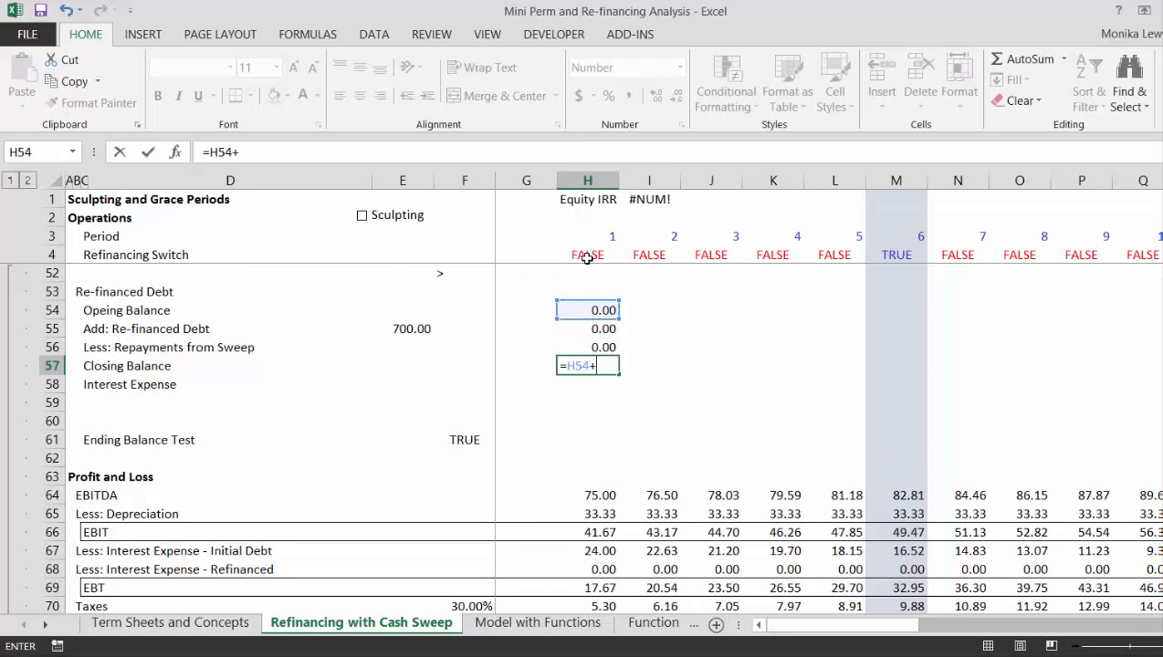
text(+)
key(Up)
key(Up)
text(-)
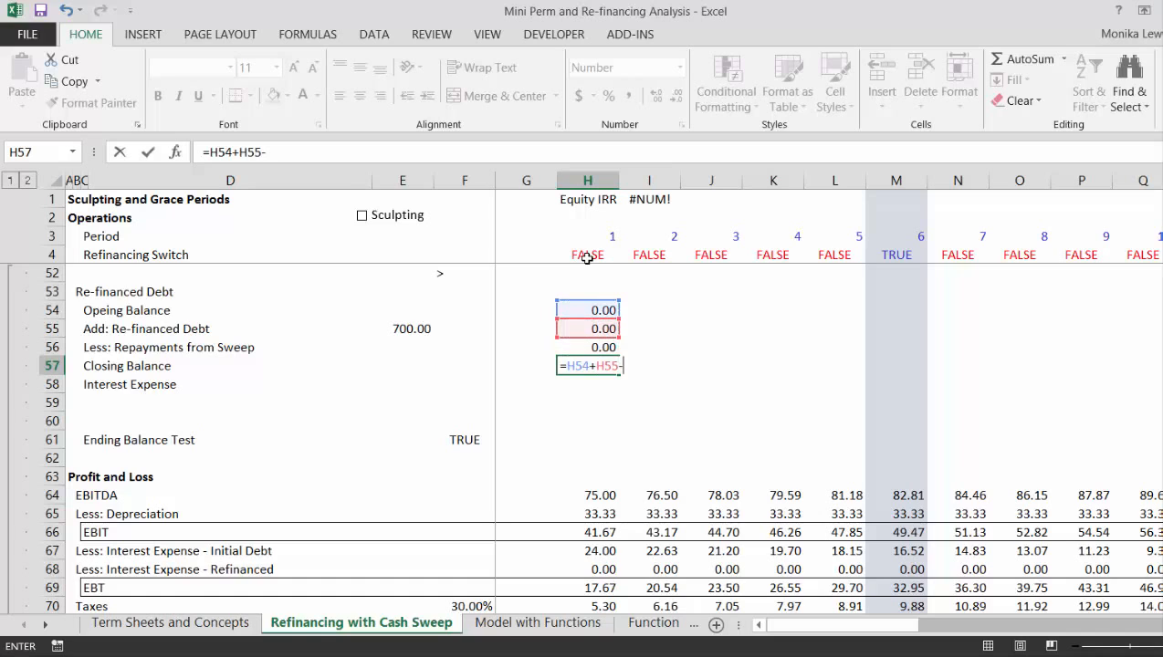
key(Up)
key(Return)
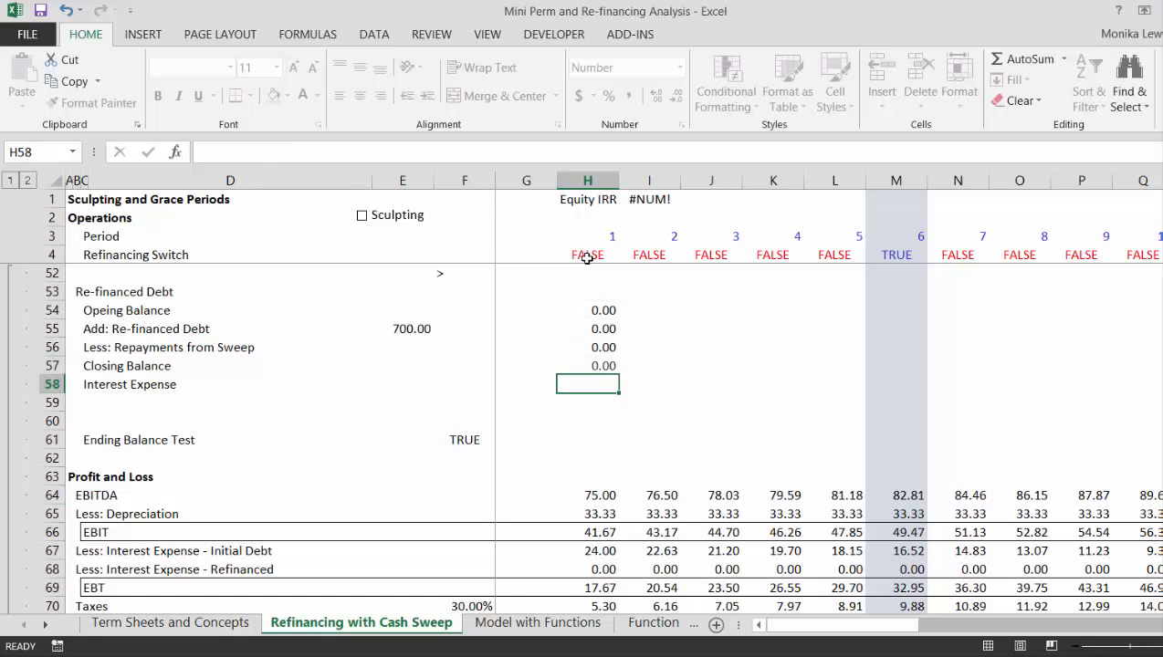
Step: Calculate the period 1 Interest Expense on the Re-financed Debt by entering =H50*H54 in H58
text(=)
key(Up)
key(Up)
key(Up)
key(Up)
key(Up)
key(Up)
key(Up)
key(Up)
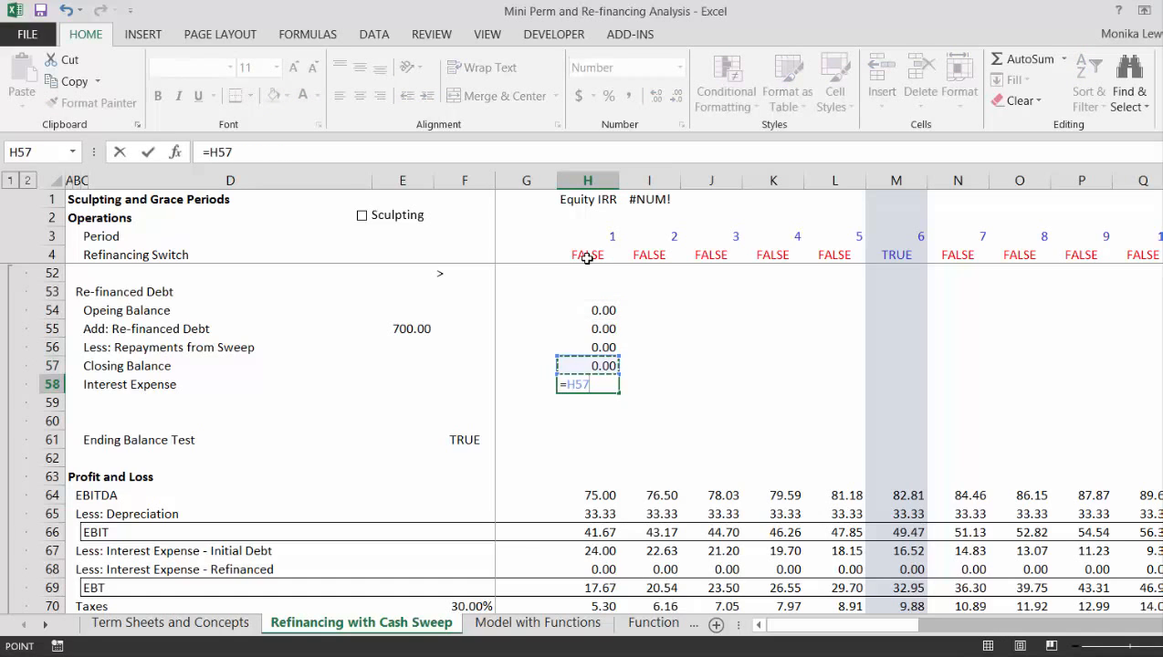
text(*)
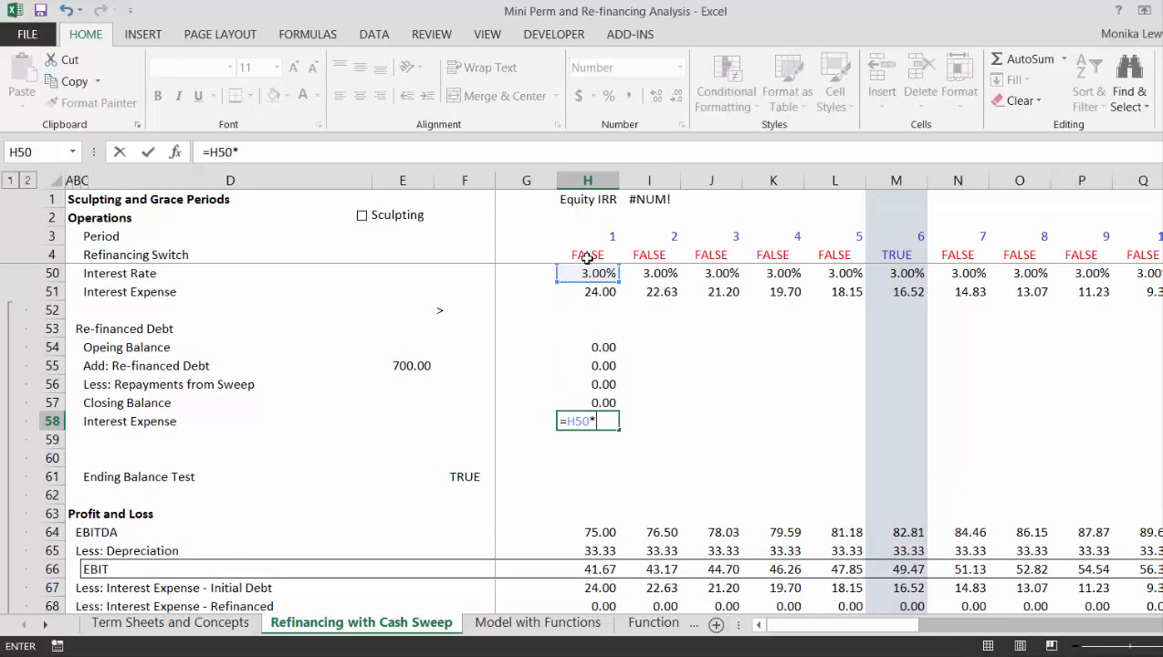
key(Up)
key(Up)
key(Up)
key(Up)
key(ctrl+Return)
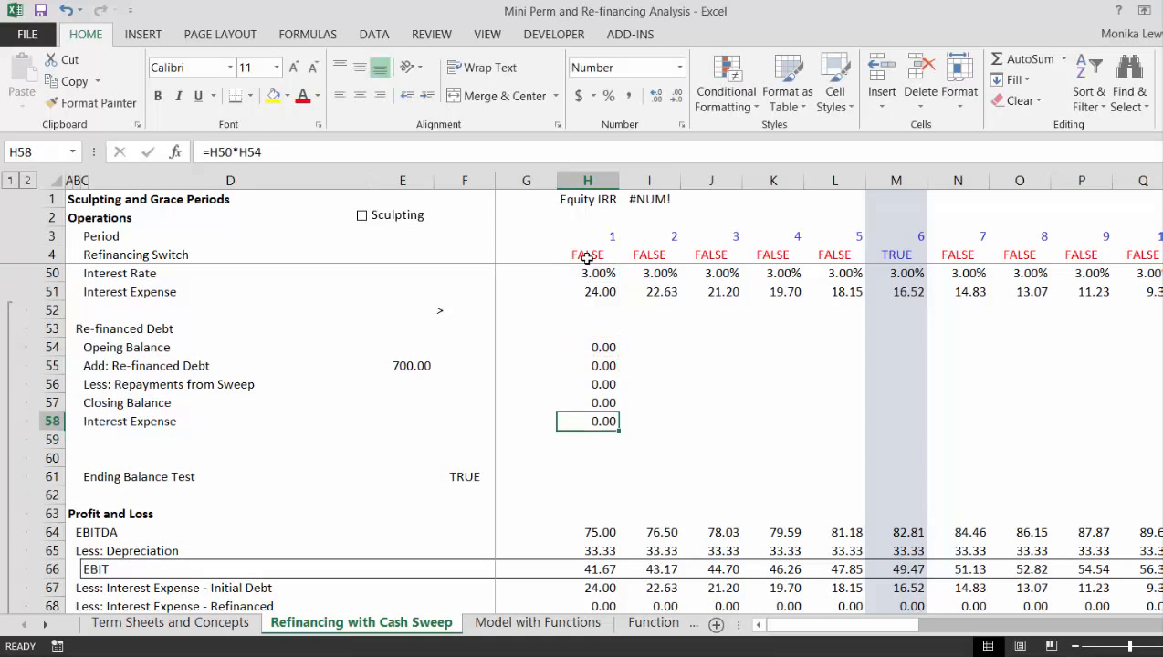
Step: Copy the period 1 Re-financed Debt formulas in H54:H58 across the remaining periods
key(Up)
key(Up)
key(Up)
key(Up)
key(shift+Down)
key(shift+Down)
key(shift+Down)
key(shift+Down)
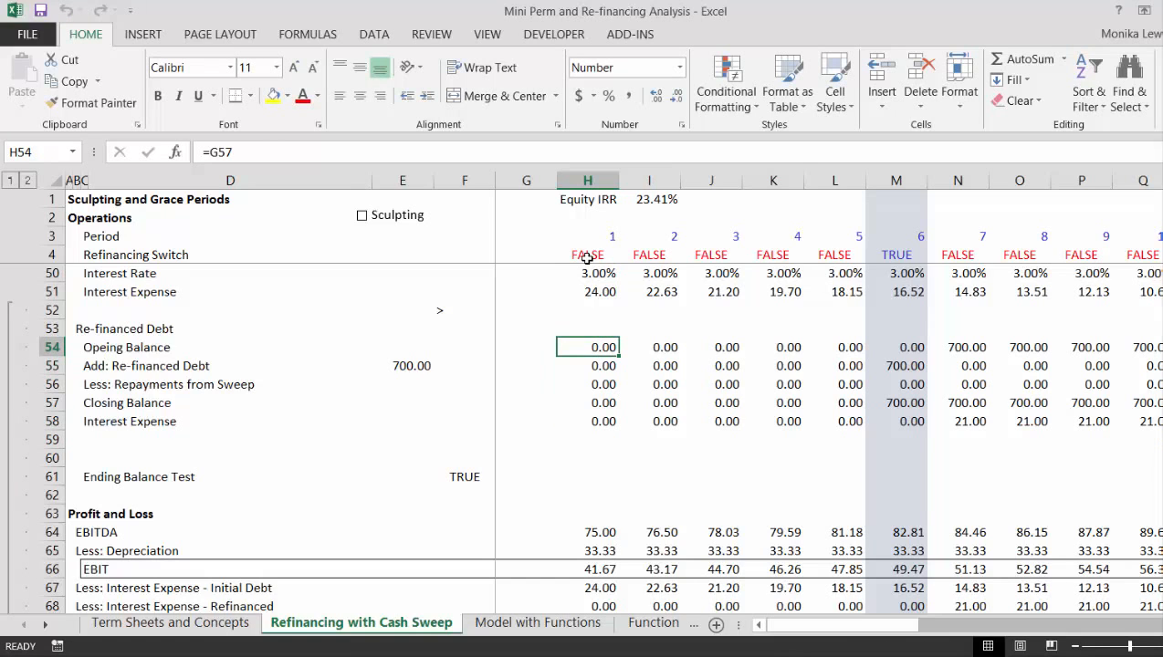
Step: Examine the Re-financed Debt schedule around period 6, from the opening balance to the interest expense
key(Right)
key(Right)
key(Right)
key(Right)
key(Right)
key(Right)
key(Left)
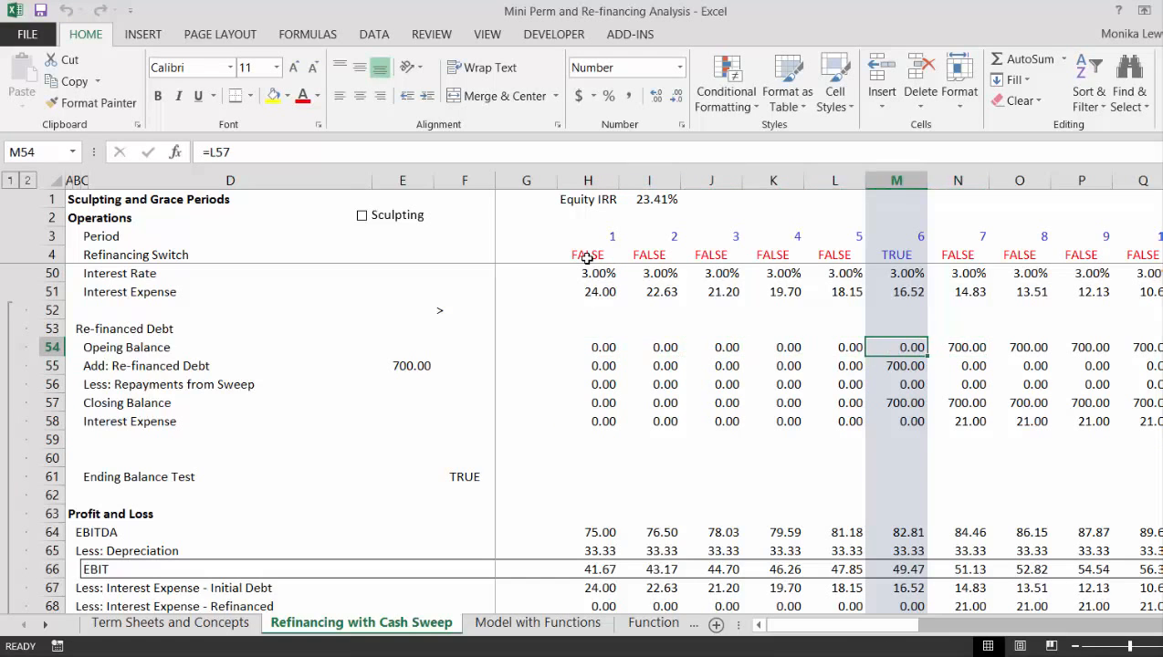
key(Left)
key(Down)
key(Down)
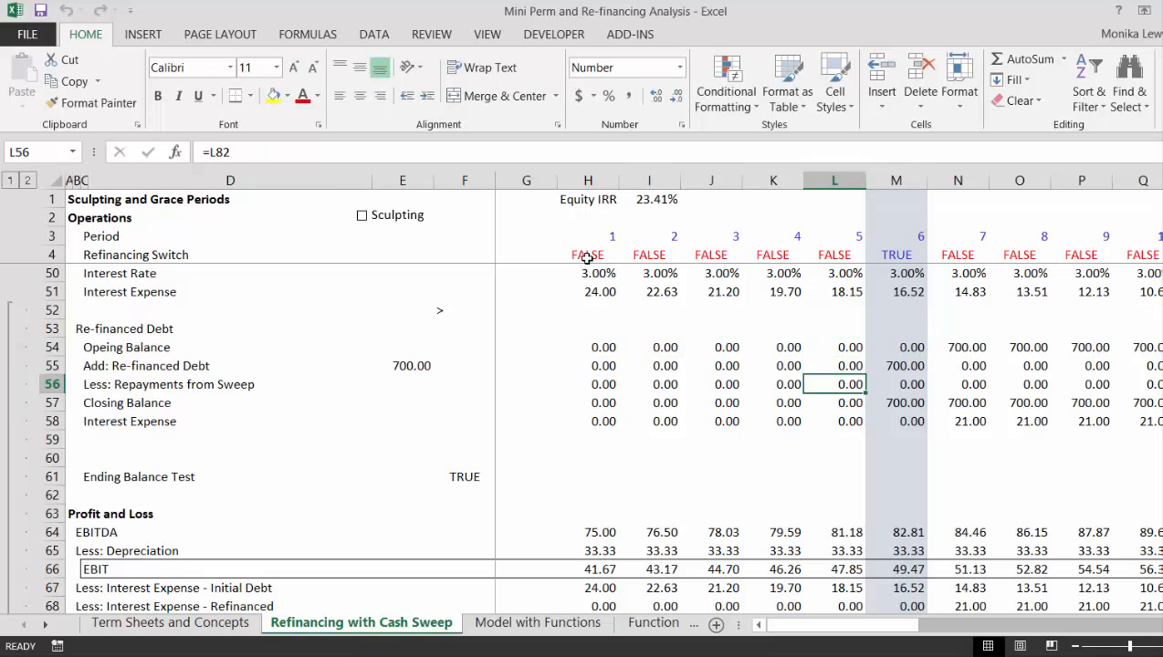
key(Right)
key(Right)
key(Left)
key(Down)
key(Down)
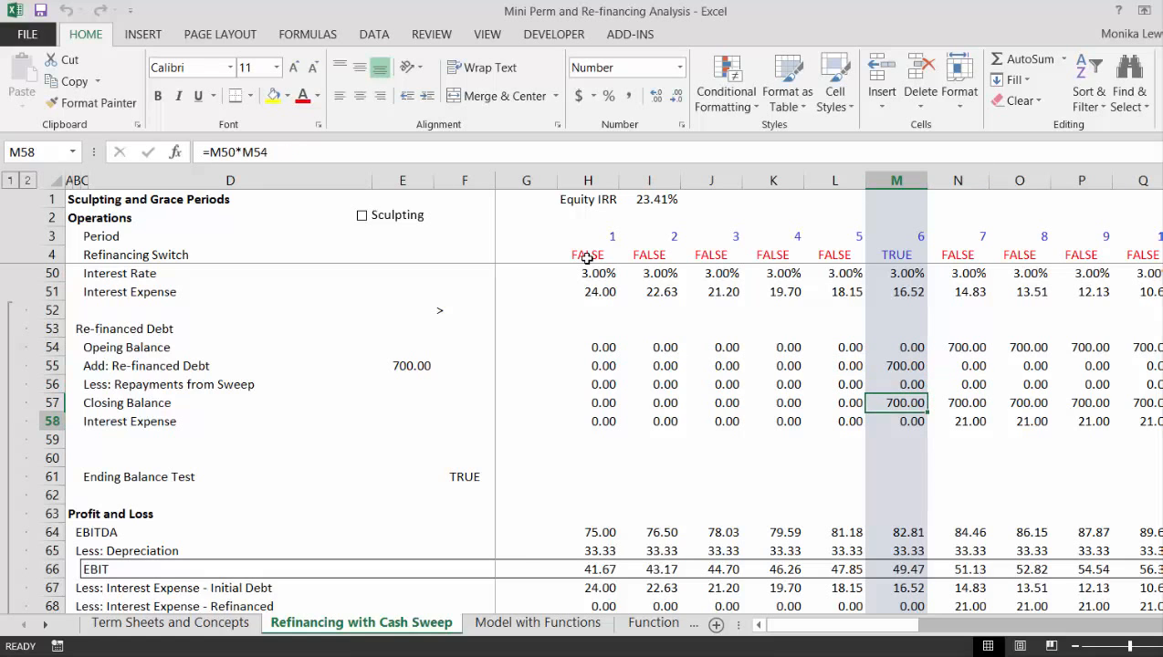
Step: Review the period 6 column from the Profit and Loss through the Cash Flow section to Dividends
key(Down)
key(Down)
key(Down)
key(Down)
key(Down)
key(Down)
key(Down)
key(Down)
key(Down)
key(Down)
key(Down)
key(Down)
key(Down)
key(Down)
key(Down)
key(Down)
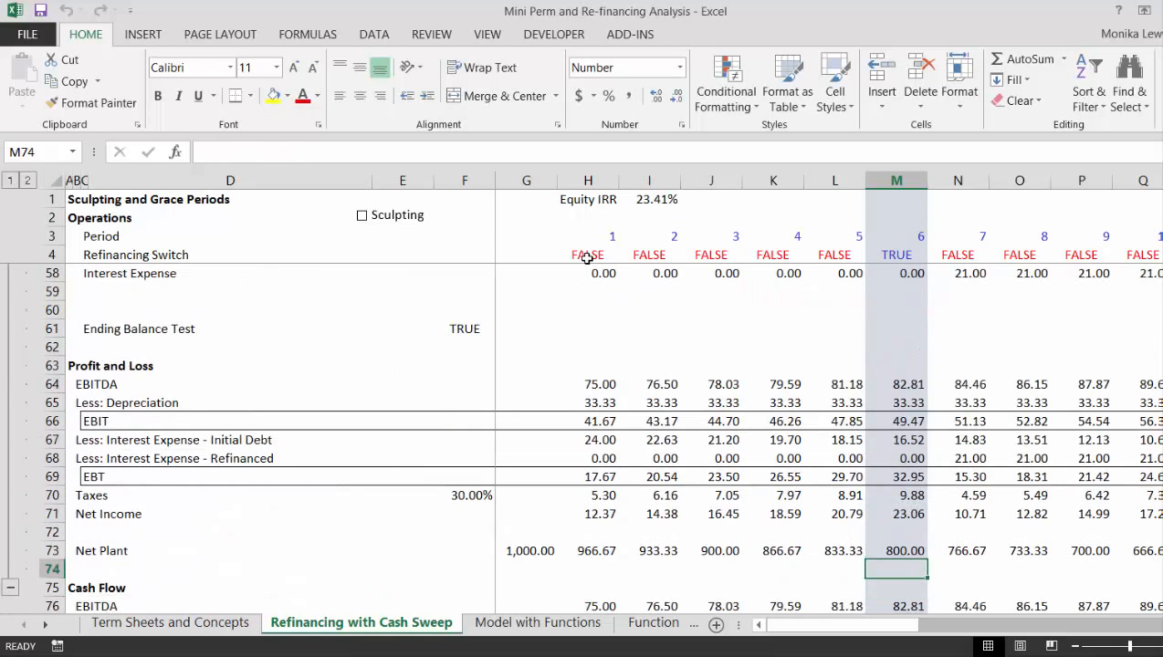
key(Up)
key(Up)
key(Up)
key(Down)
key(Down)
key(Down)
key(Down)
key(Down)
key(Down)
key(Down)
key(Down)
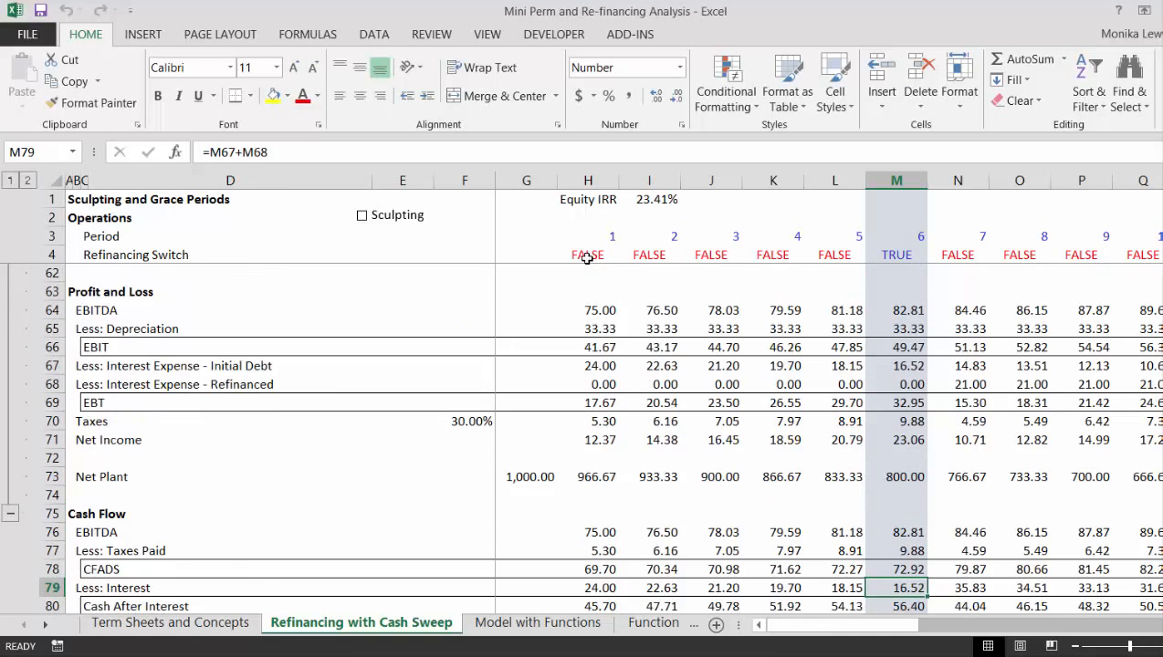
key(Down)
key(Down)
key(Down)
key(Down)
key(Down)
key(Down)
Step: Inspect the Less: Sweep on Refinanced Debt formulas in H82 and M82 and the cells they reference
key(Up)
key(Up)
key(Up)
key(Left)
key(Left)
key(Left)
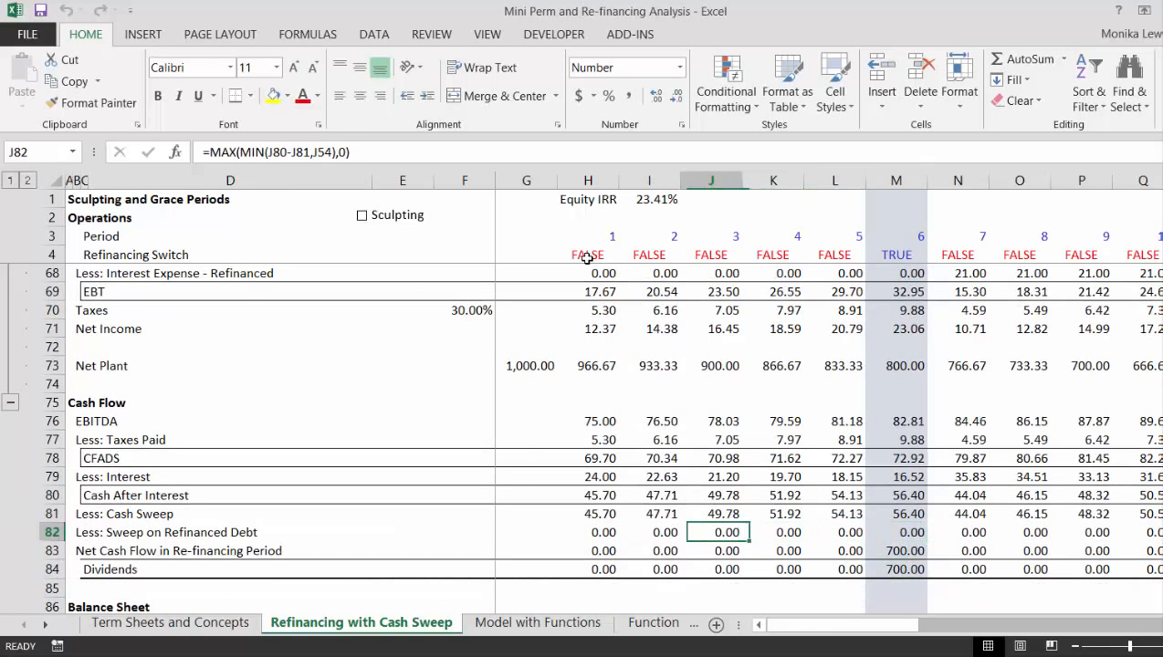
key(Left)
key(Left)
key(Left)
key(Right)
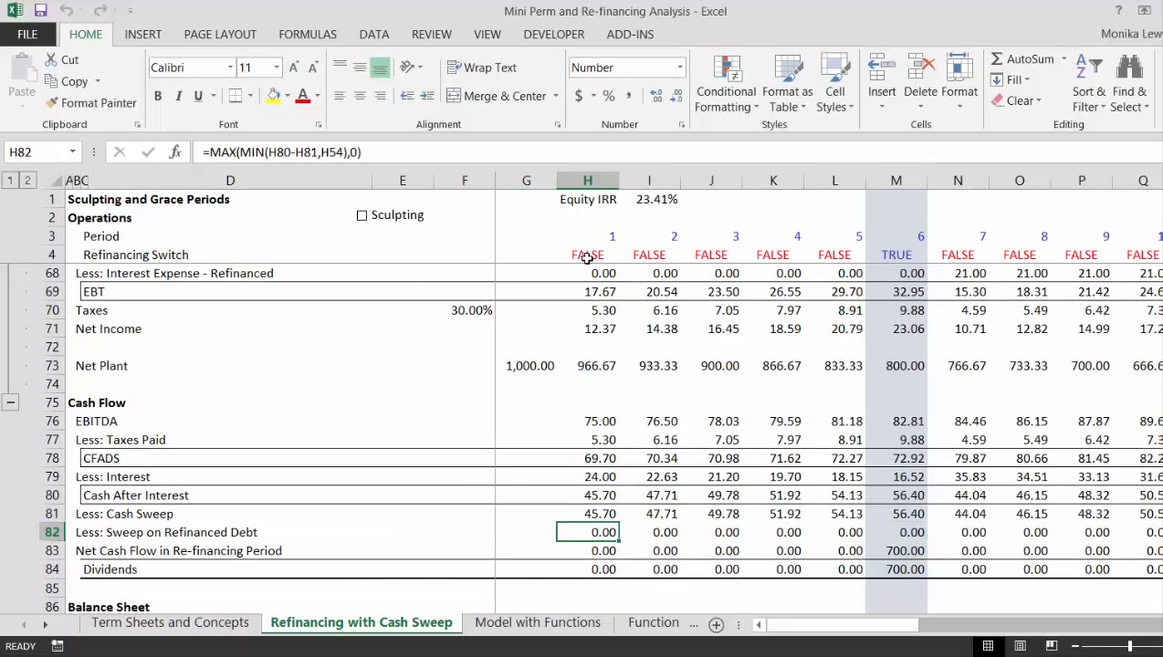
key(F2)
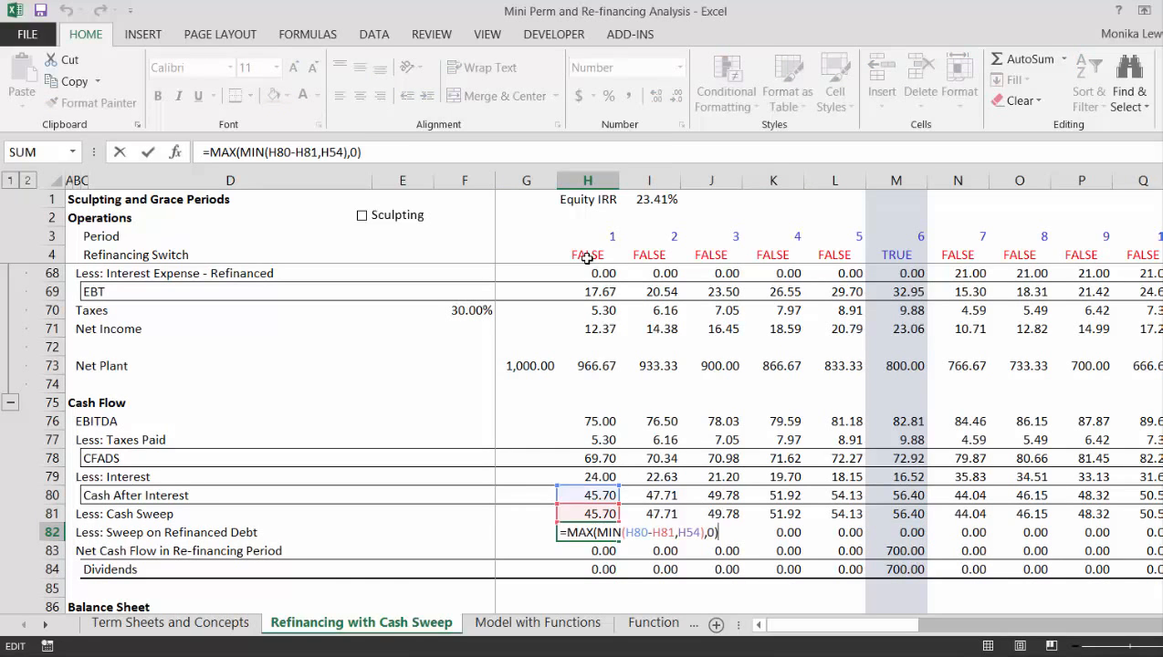
key(Escape)
key(Right)
key(Right)
key(Right)
key(Right)
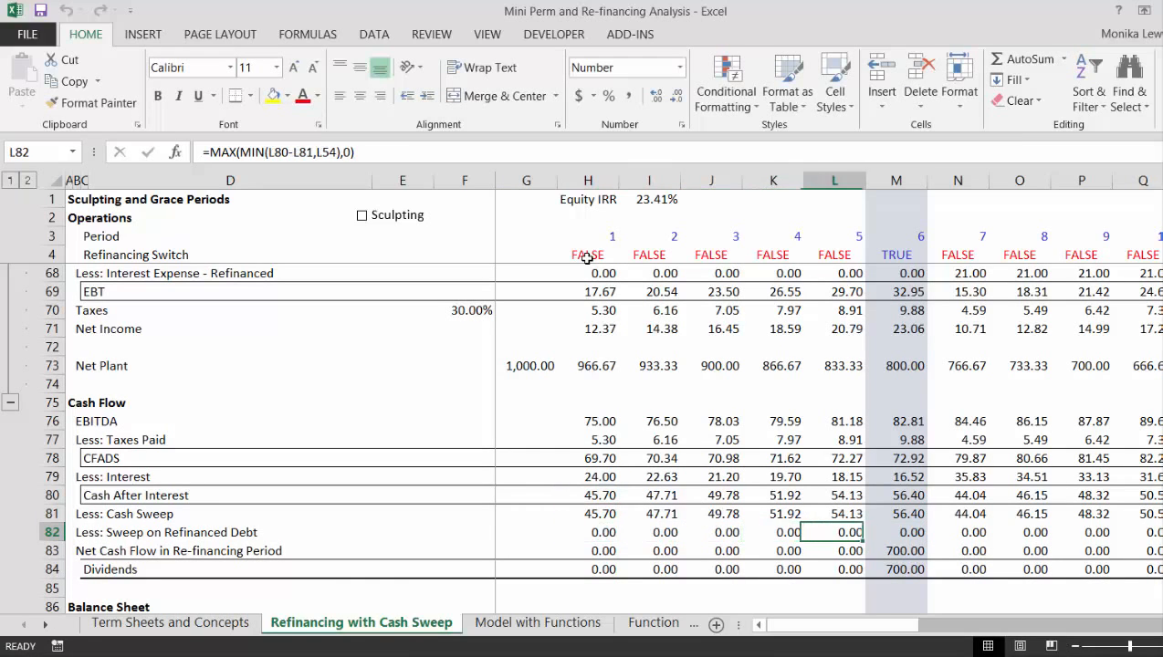
key(Right)
key(F2)
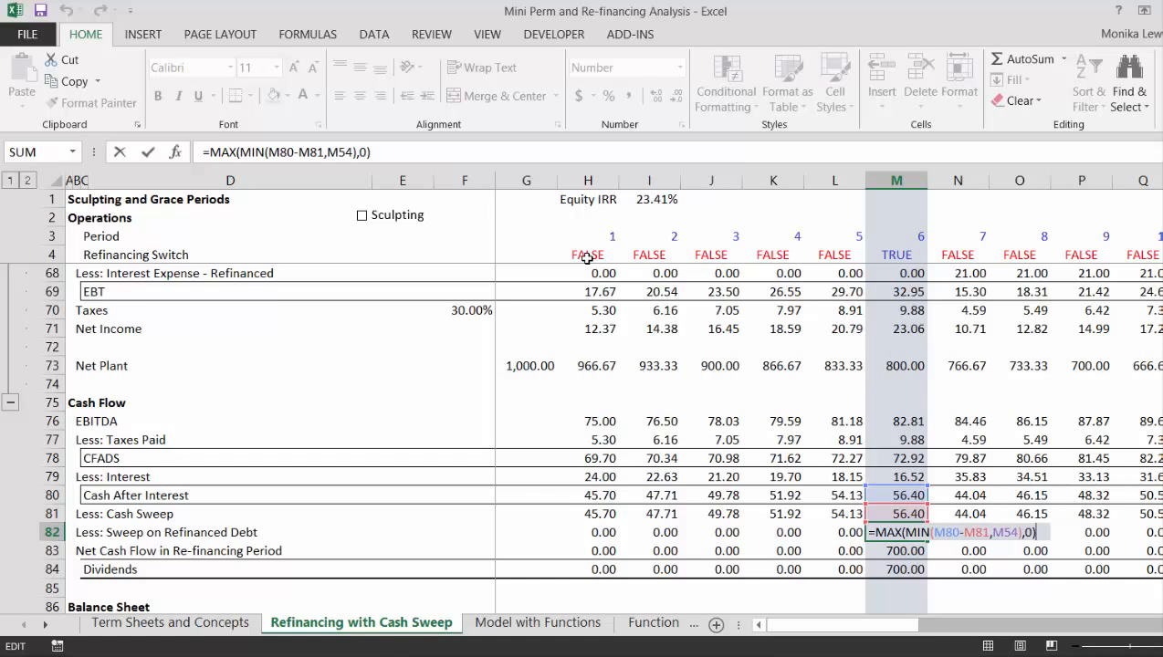
key(Escape)
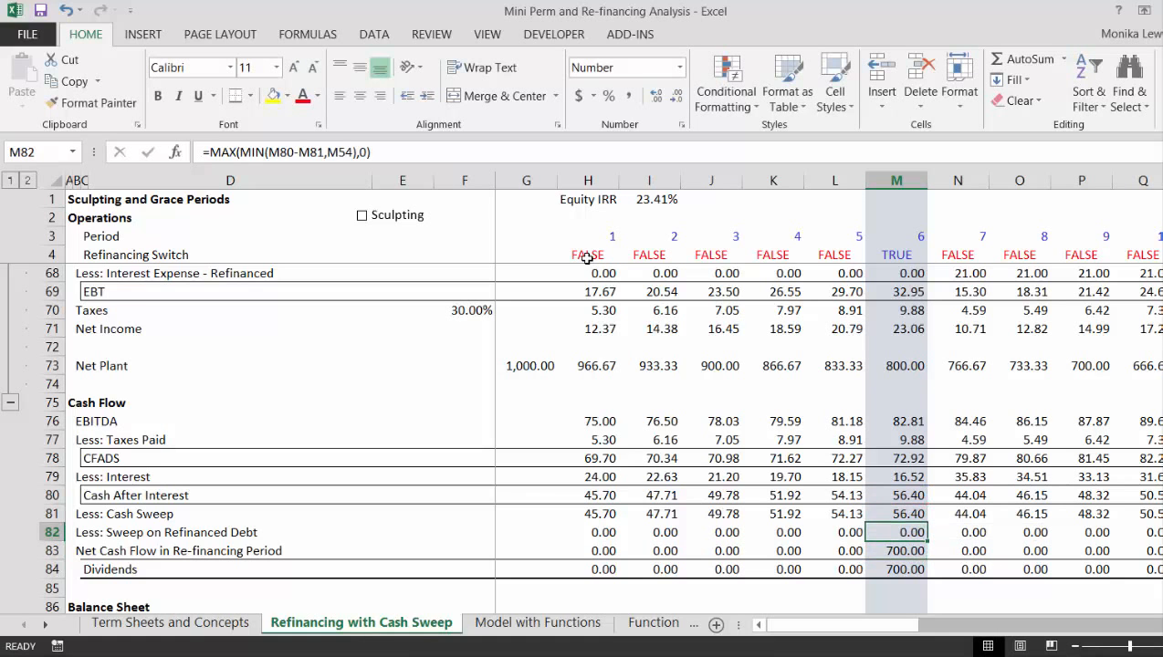
Step: Trace the period 6 column from Less: Sweep on Refinanced Debt back up to the Re-financed Debt schedule
key(Up)
key(Up)
key(Up)
key(Up)
key(Up)
key(Up)
key(Up)
key(Up)
key(Up)
key(Up)
key(Up)
key(Up)
key(Up)
key(Up)
key(Up)
key(Up)
key(Up)
key(Up)
key(Up)
key(Up)
key(Up)
key(Up)
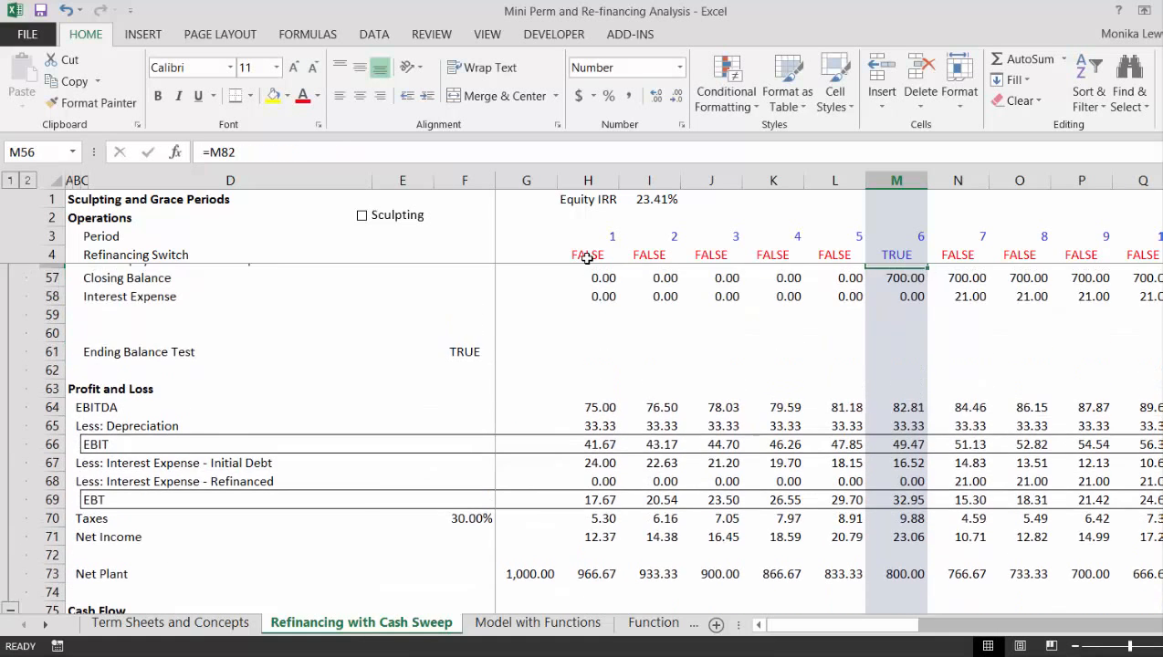
key(Up)
key(Up)
key(Up)
key(Up)
key(Down)
key(Down)
key(Down)
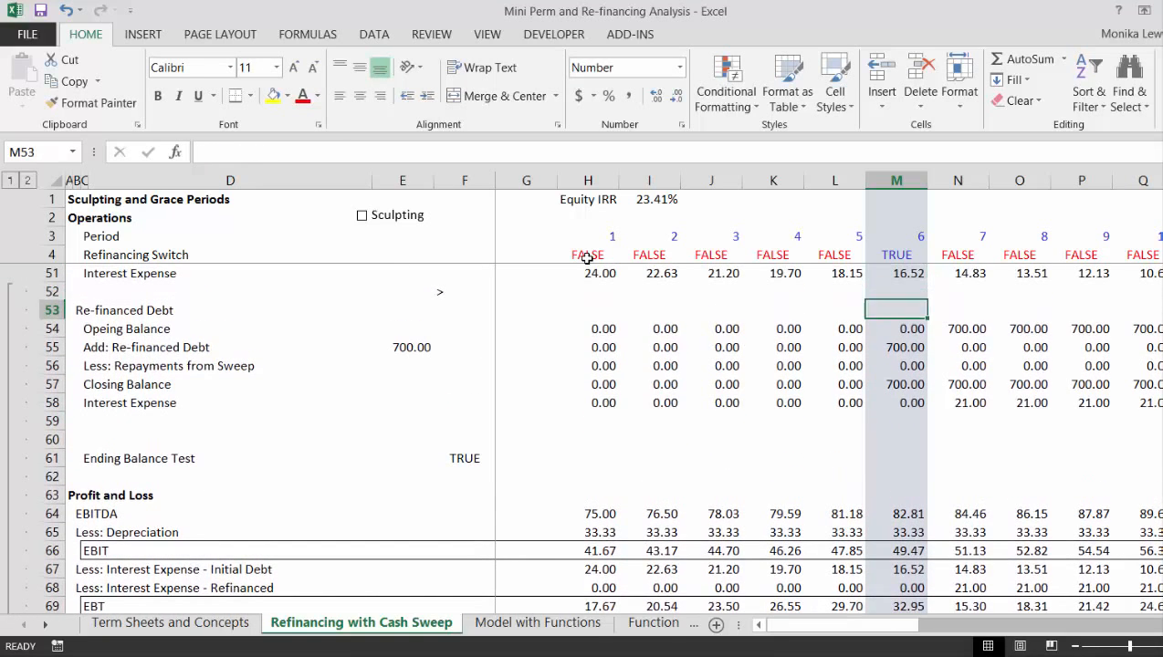
Step: Examine the period 7 column from the Re-financed Debt balances down through Profit and Loss
key(Right)
key(Down)
key(Down)
key(Down)
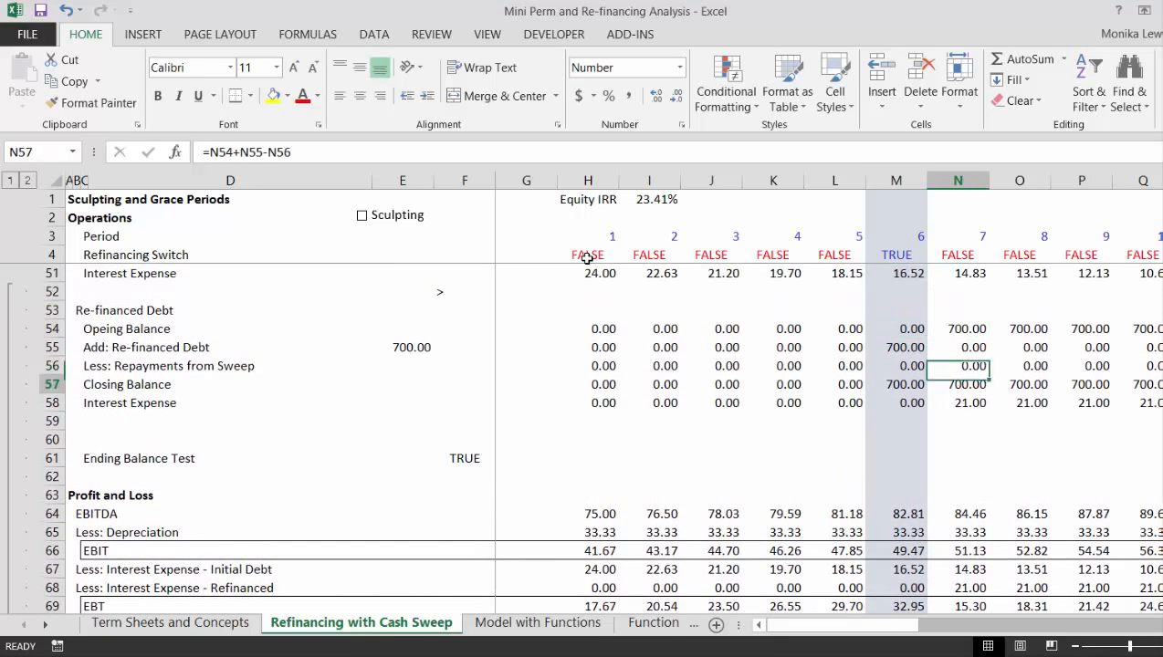
key(Up)
key(Down)
key(Down)
key(Down)
key(Down)
key(Down)
key(Down)
key(Down)
key(Down)
key(Down)
key(Down)
key(Down)
key(Down)
key(Down)
key(Down)
key(Down)
key(Down)
key(Down)
key(Down)
key(Down)
key(Down)
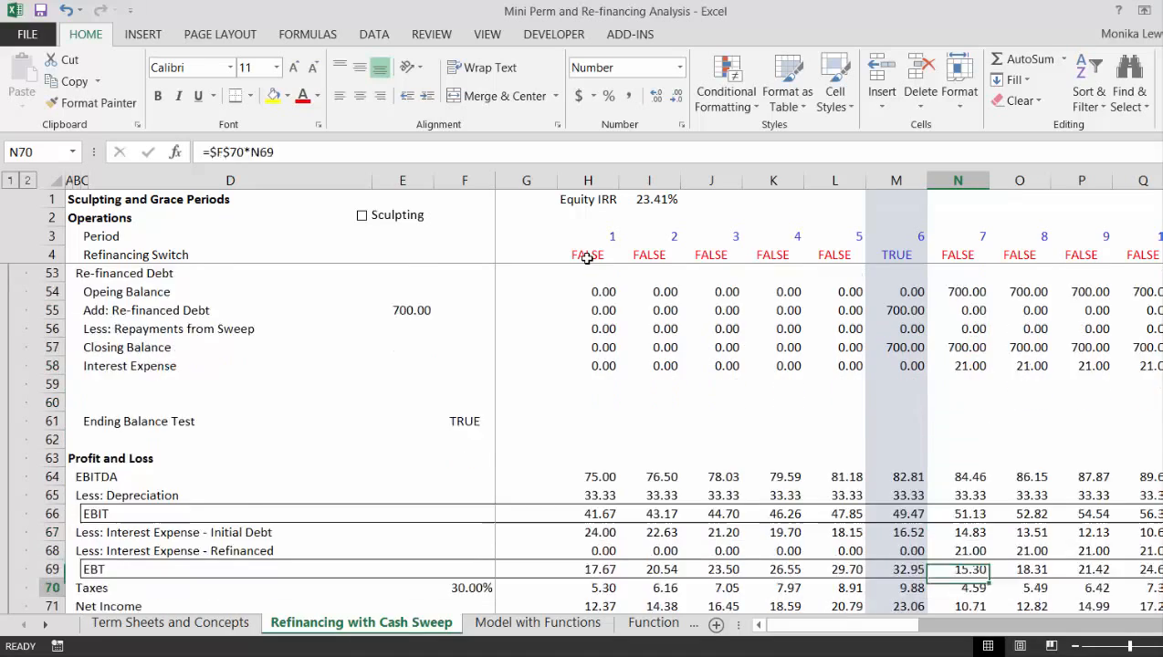
key(Up)
key(Up)
key(Up)
key(Up)
key(Up)
key(Up)
key(Up)
key(Up)
key(Up)
key(Up)
key(Up)
key(Up)
key(Up)
key(Up)
key(Up)
key(Up)
key(Up)
key(Up)
key(Up)
key(Up)
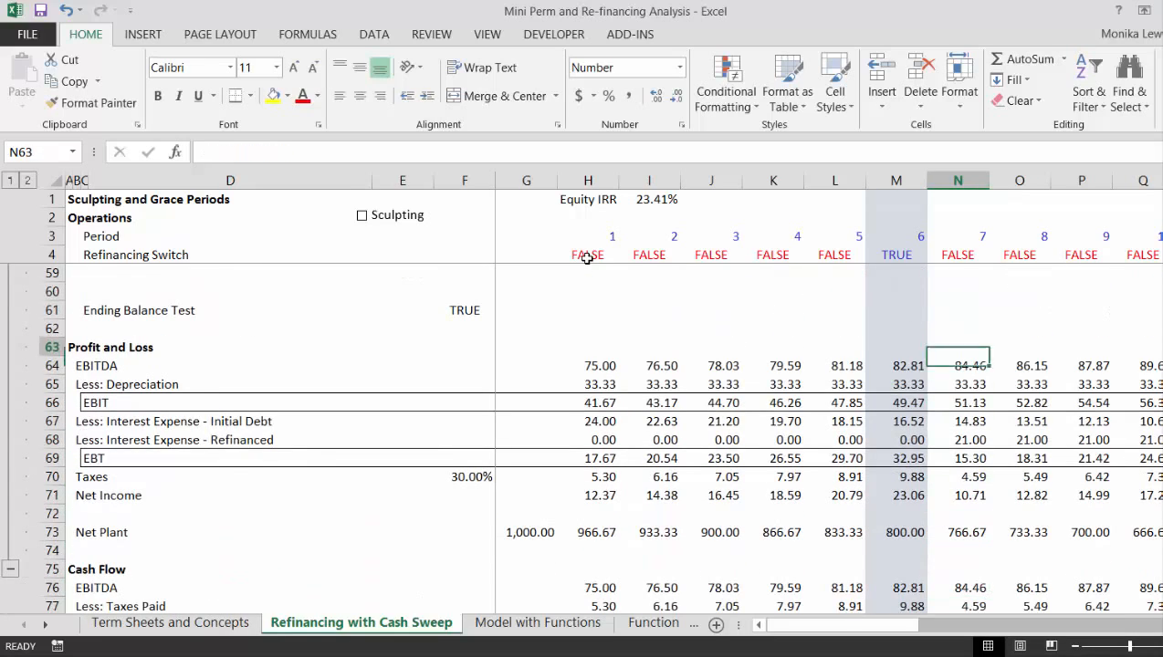
Step: Enter =(H46+H47)*H4 in H48 as the period 1 Less: Repayment at Re-financing under Starting Debt
key(Up)
key(Down)
key(Down)
key(Down)
key(Down)
key(Down)
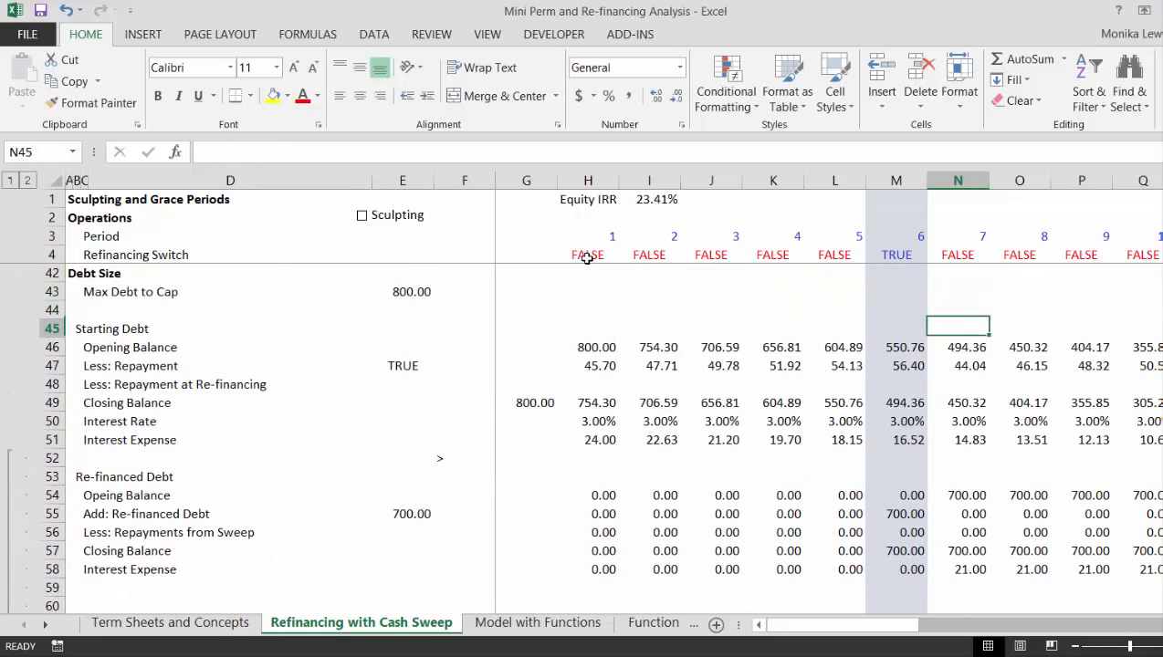
key(Left)
key(Left)
key(Left)
key(Down)
key(Left)
key(Left)
key(Left)
key(Left)
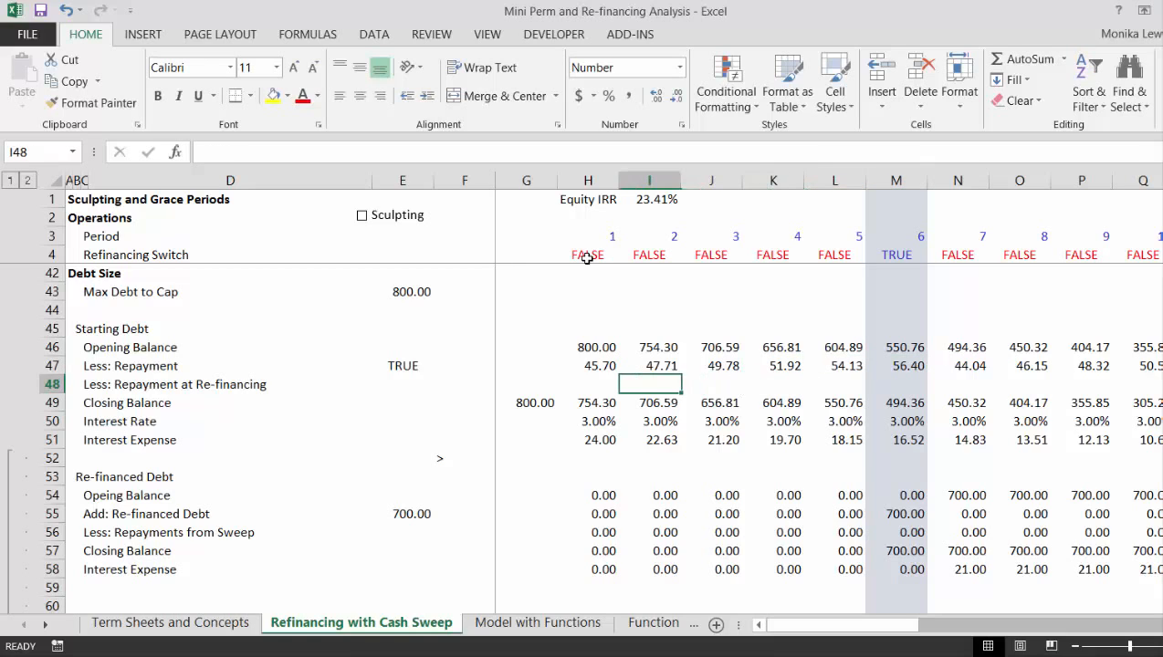
key(Right)
text(=)
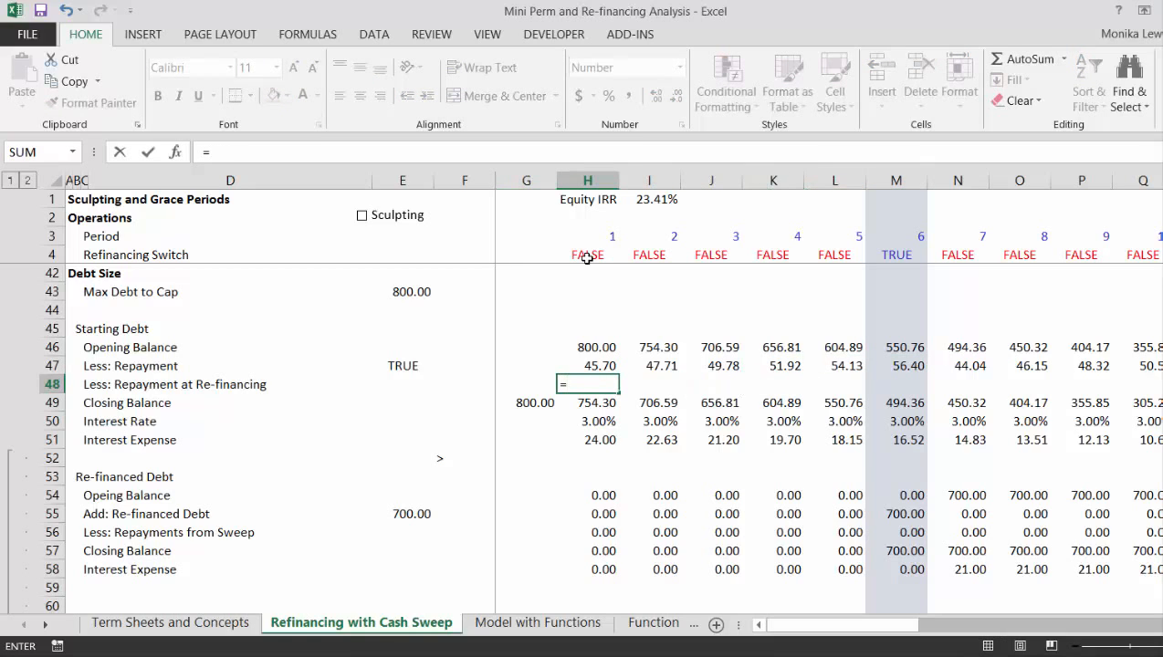
text(()
key(Up)
key(Up)
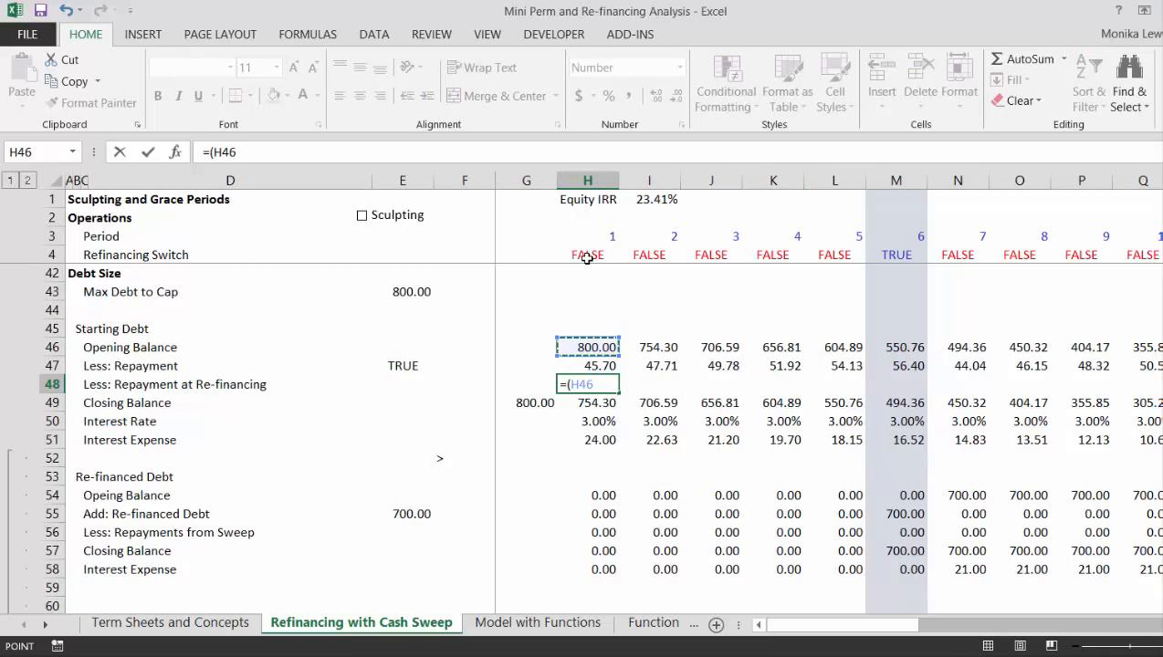
key(Down)
key(Down)
key(Down)
key(Up)
key(Up)
key(Up)
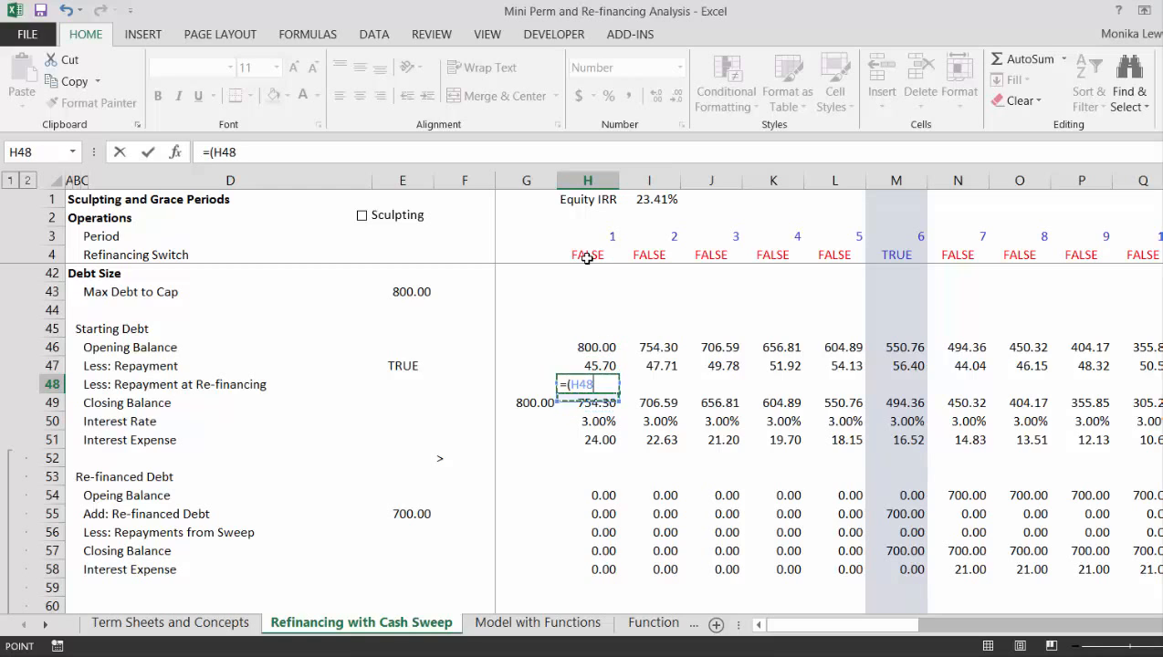
text(+)
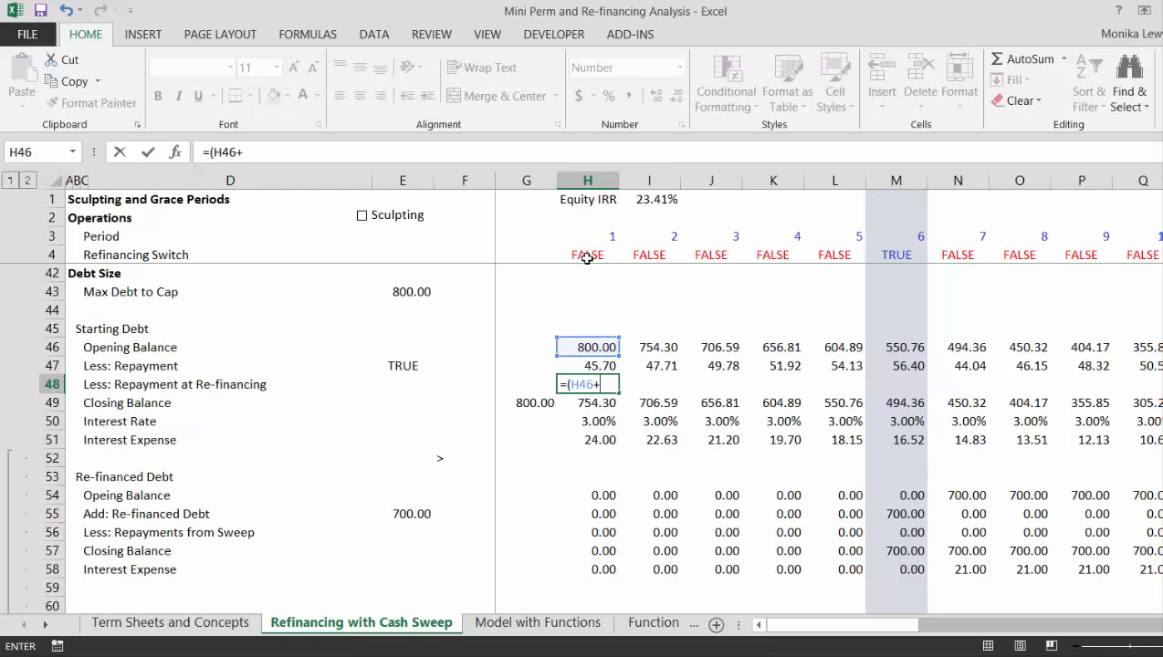
key(Up)
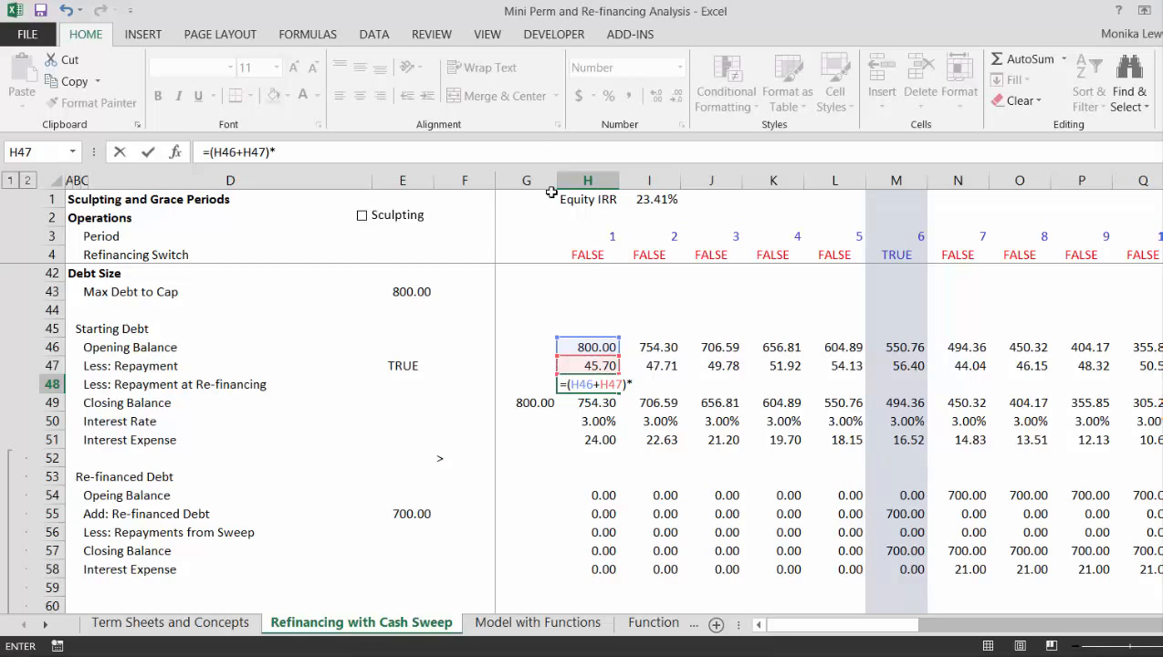
click(592, 249)
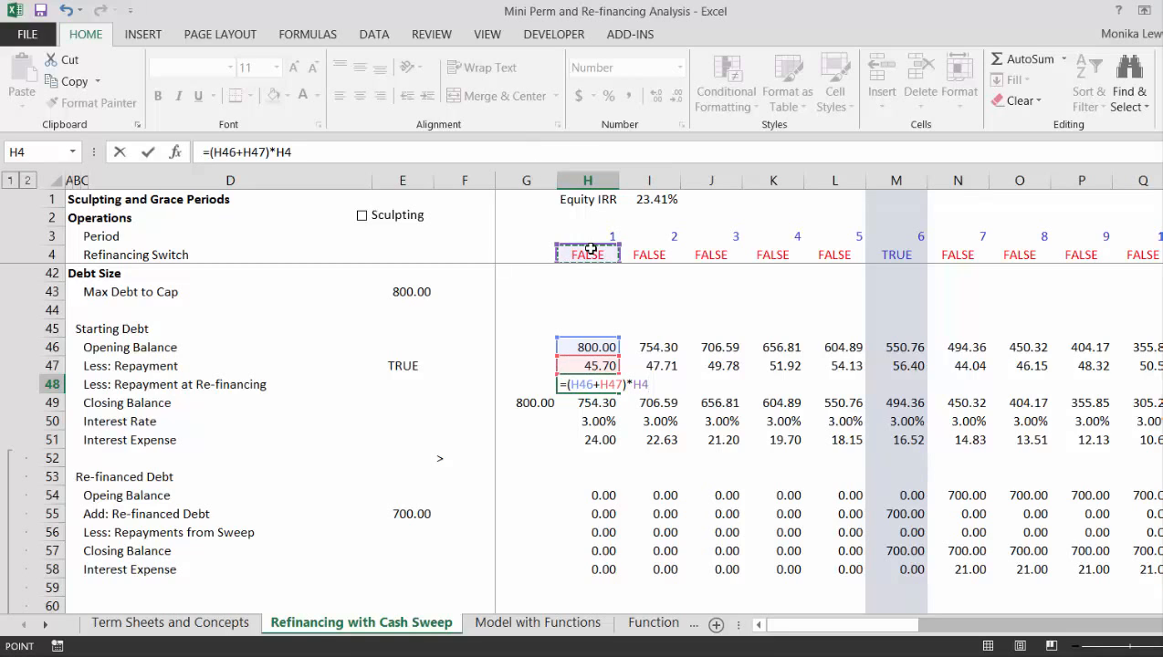
key(Return)
key(Up)
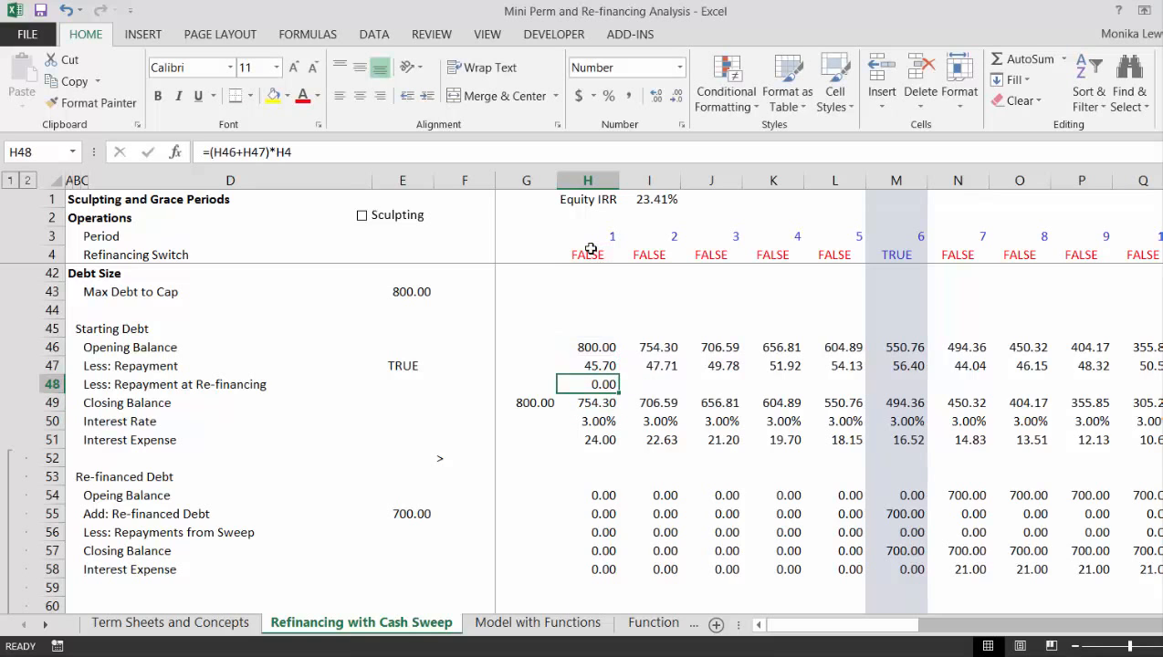
Step: Copy the =(H46+H47)*H4 formula in H48 across the remaining periods
key(ctrl+shift+Right)
key(ctrl+r)
key(Down)
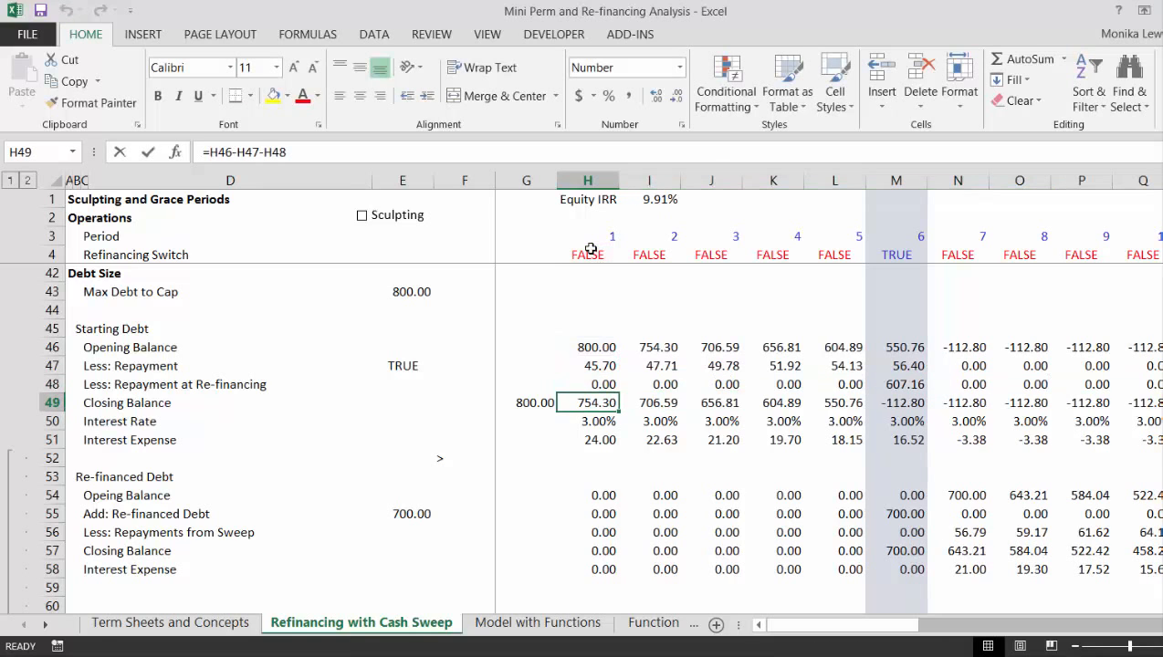
Step: Inspect the Closing Balance formula in H49 and the period 6 Less: Repayment at Re-financing formula in M48
key(F2)
key(ctrl+Return)
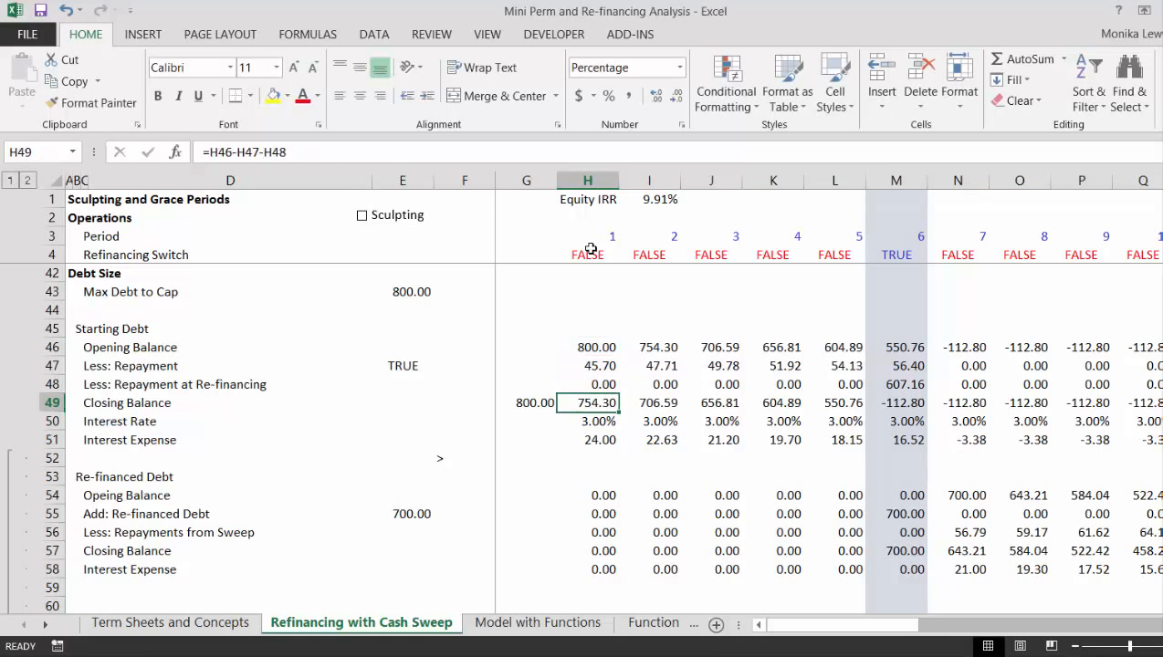
key(Up)
key(Right)
key(Right)
key(Right)
key(Right)
key(Right)
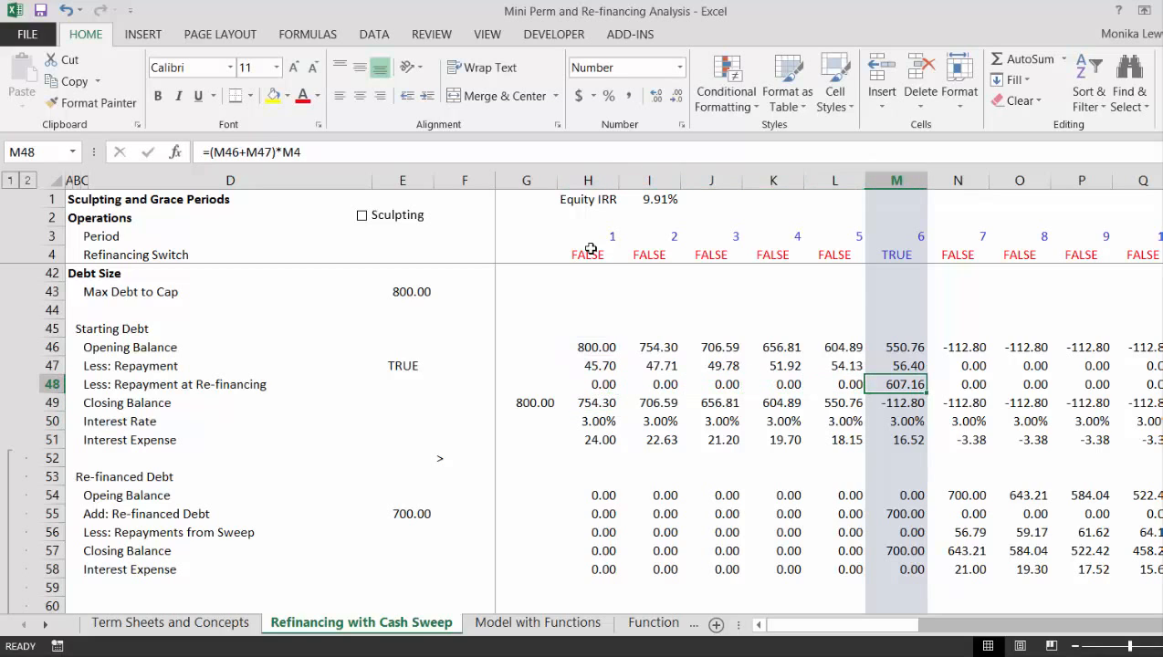
key(F2)
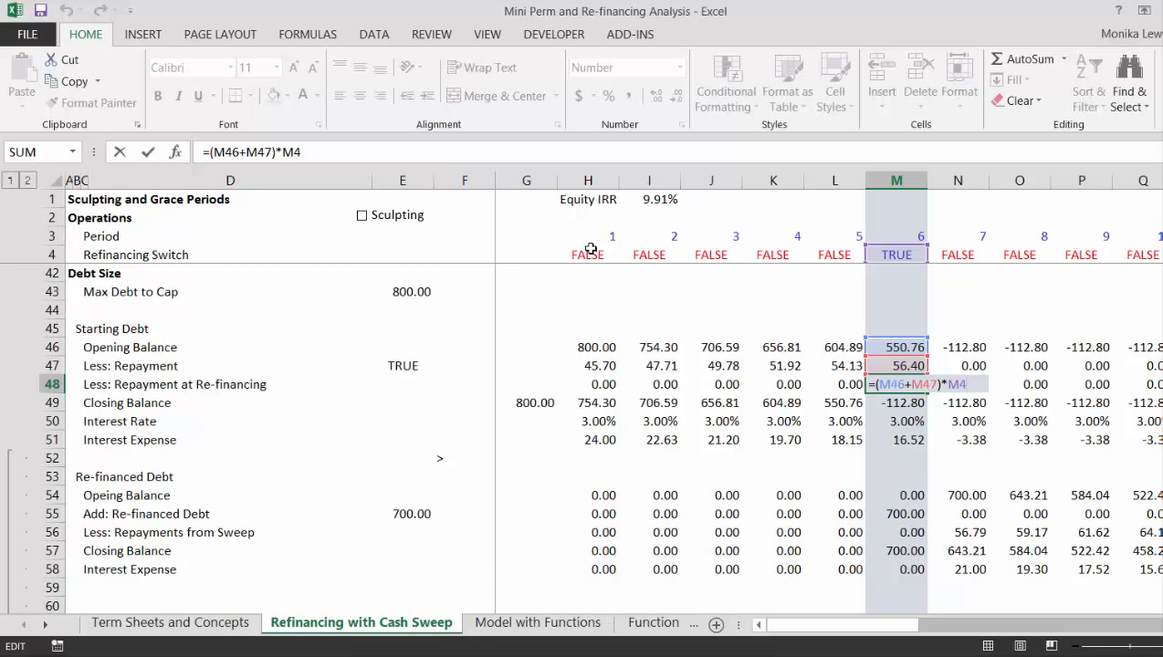
key(Escape)
Step: Correct the Less: Repayment at Re-financing formula in H48 to =(H46-H47)*H4 so the repayment is subtracted
key(Left)
key(Left)
key(Left)
key(Left)
key(Left)
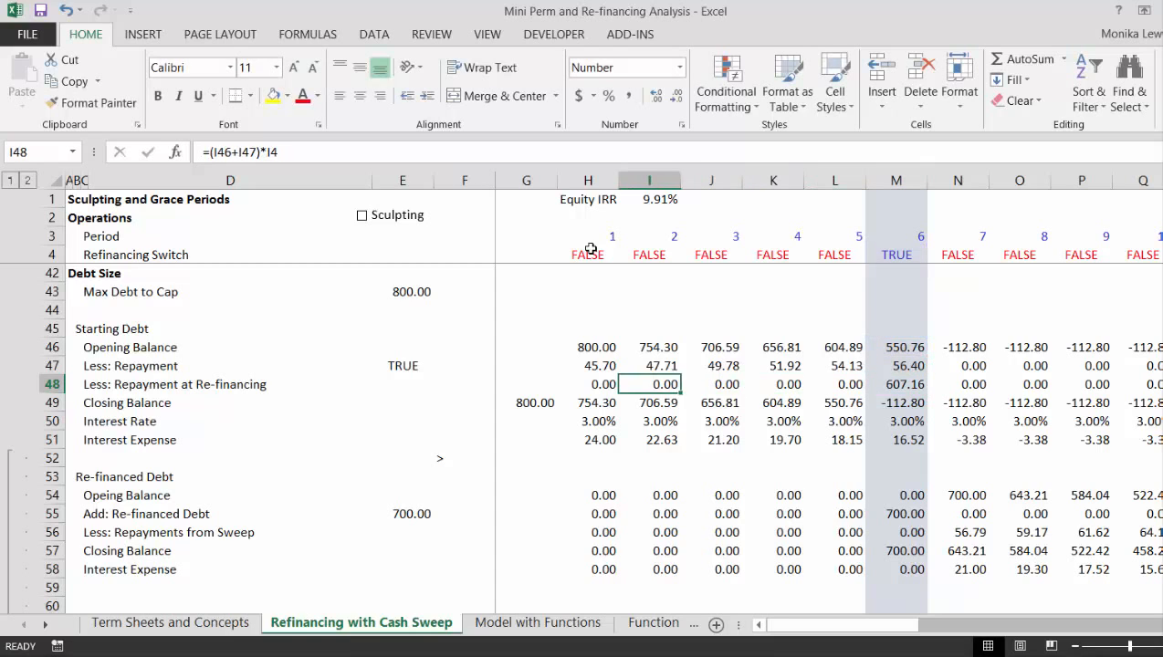
key(F2)
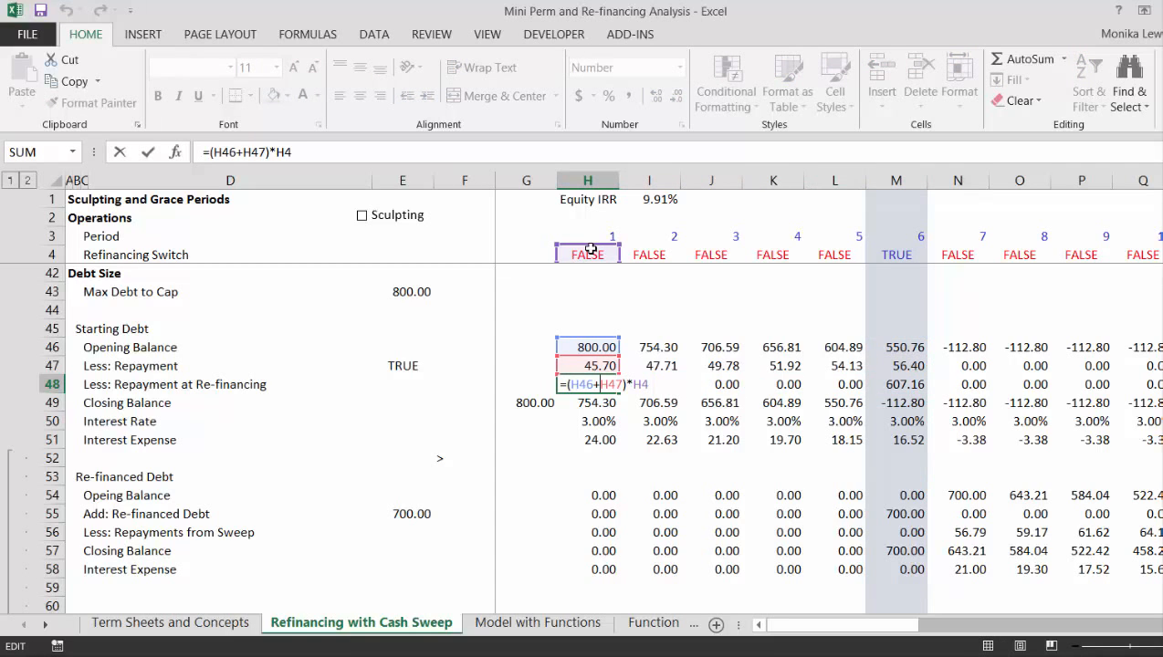
key(Return)
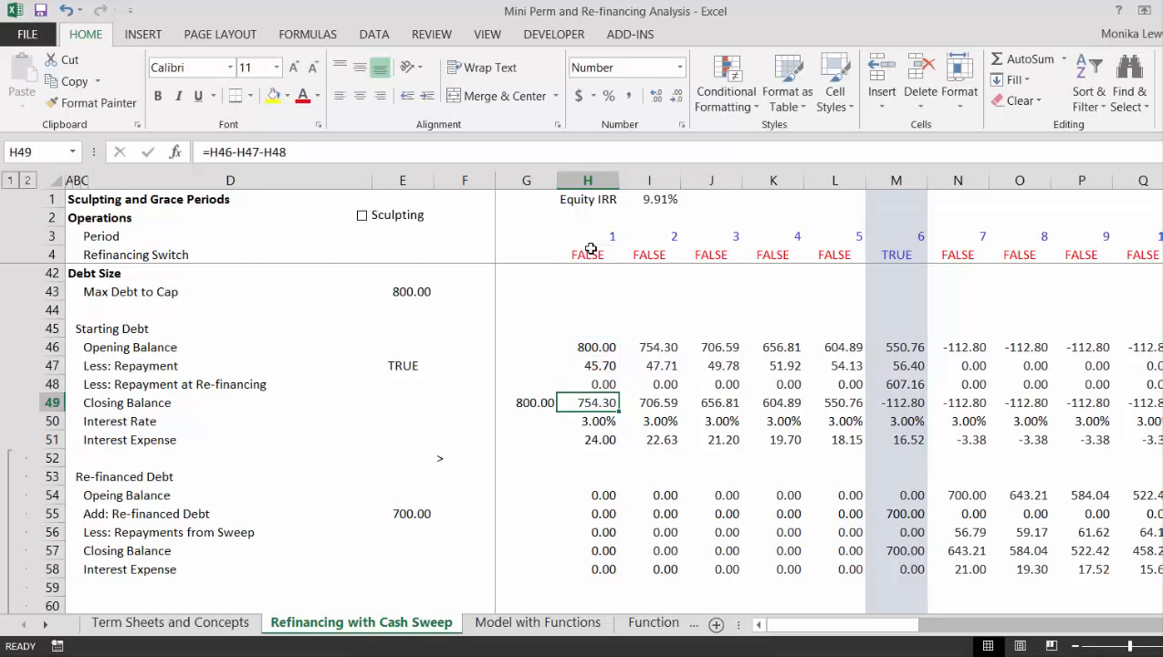
Step: Copy the corrected Less: Repayment at Re-financing formula in H48 across all periods
key(Up)
key(ctrl+shift+Right)
key(ctrl+r)
key(Down)
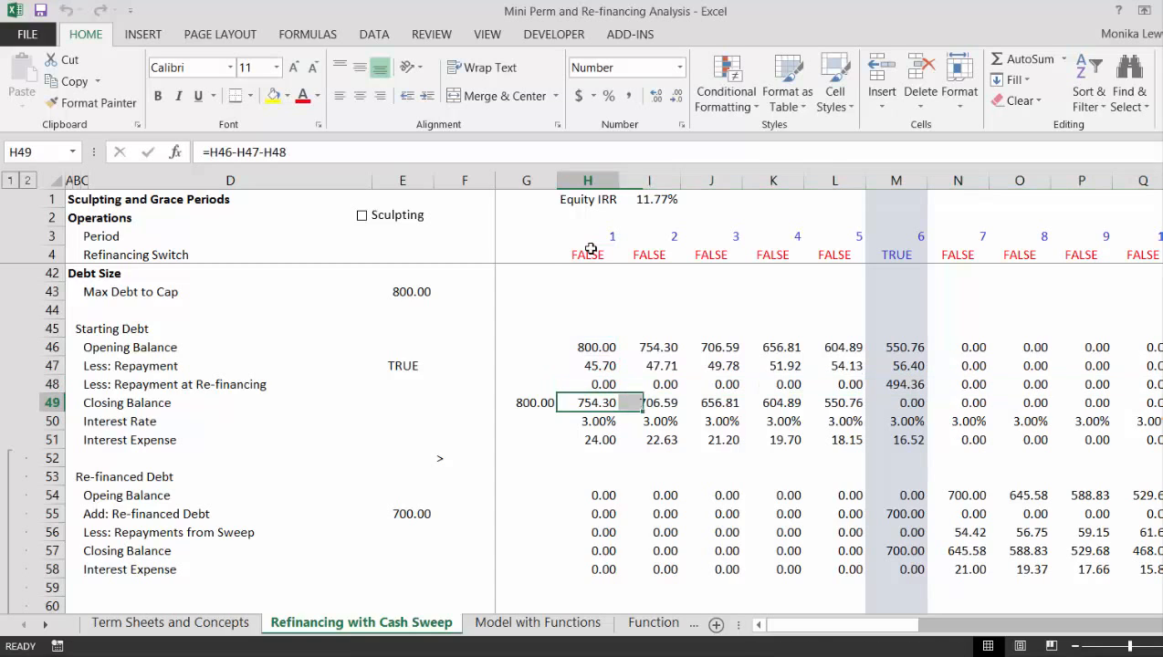
Step: Review the Re-financed Debt schedule from period 1 to period 7, including repayments from sweep and closing balance
key(Down)
key(Down)
key(Down)
key(Down)
key(Down)
key(Down)
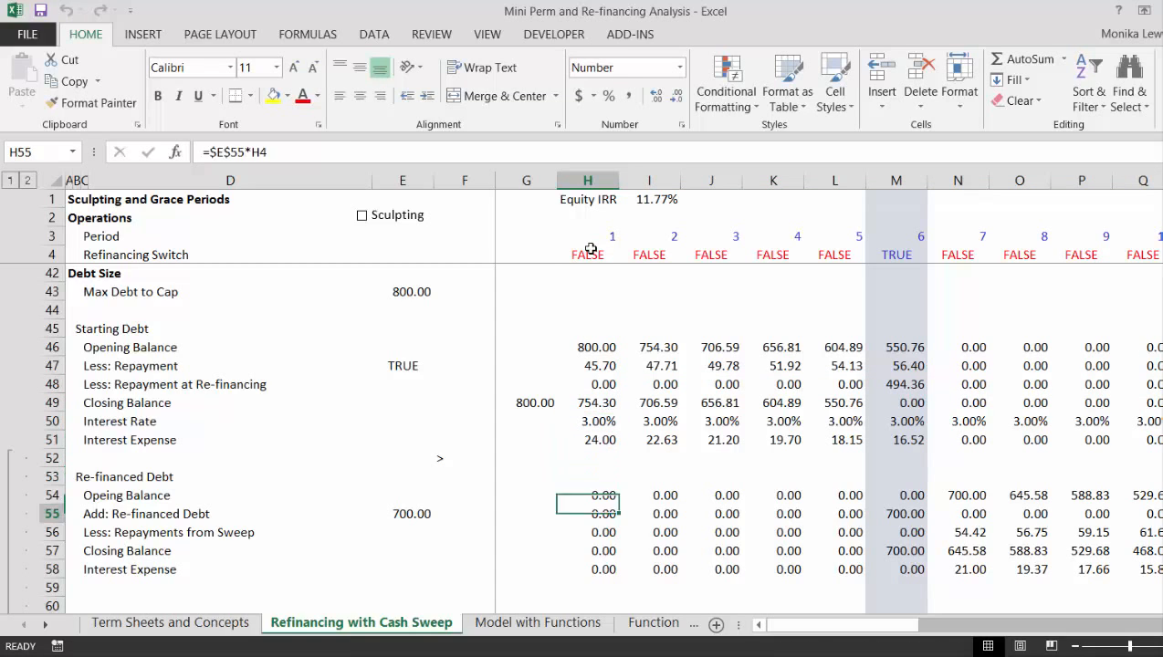
key(Down)
key(Down)
key(Down)
key(Right)
key(Right)
key(Right)
key(Right)
key(Right)
key(Right)
key(Up)
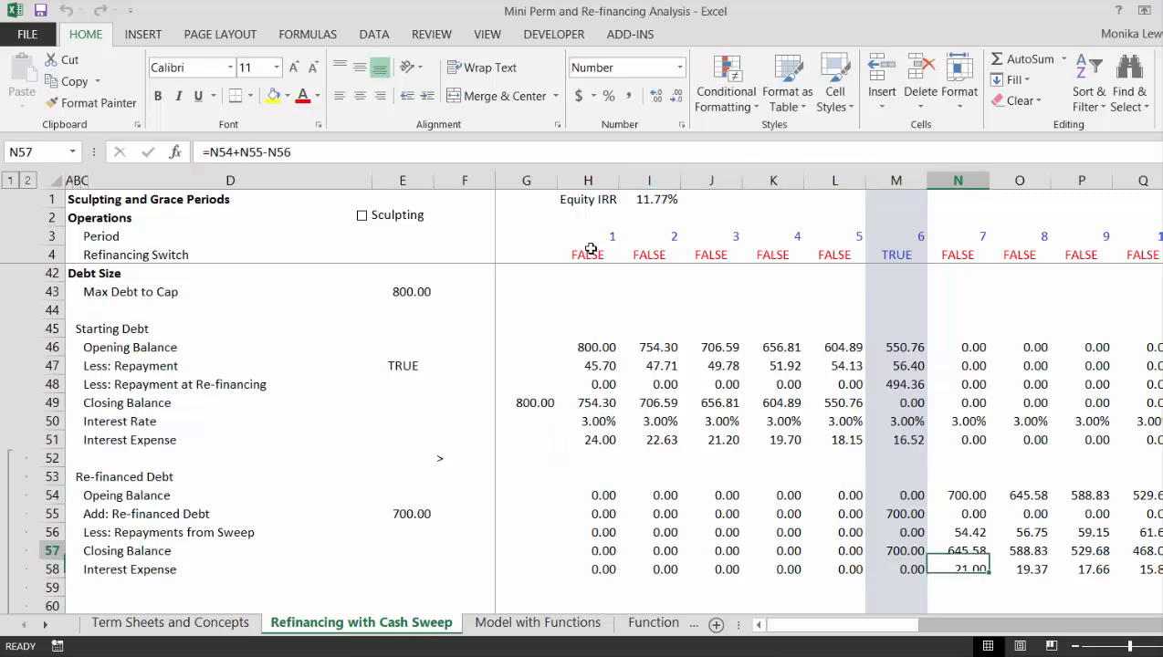
key(Up)
Step: Review the period 7 column from the Re-financed Debt schedule through Profit and Loss to the Cash Sweep rows of the Cash Flow
key(Down)
key(Down)
key(Down)
key(Down)
key(Down)
key(Down)
key(Down)
key(Down)
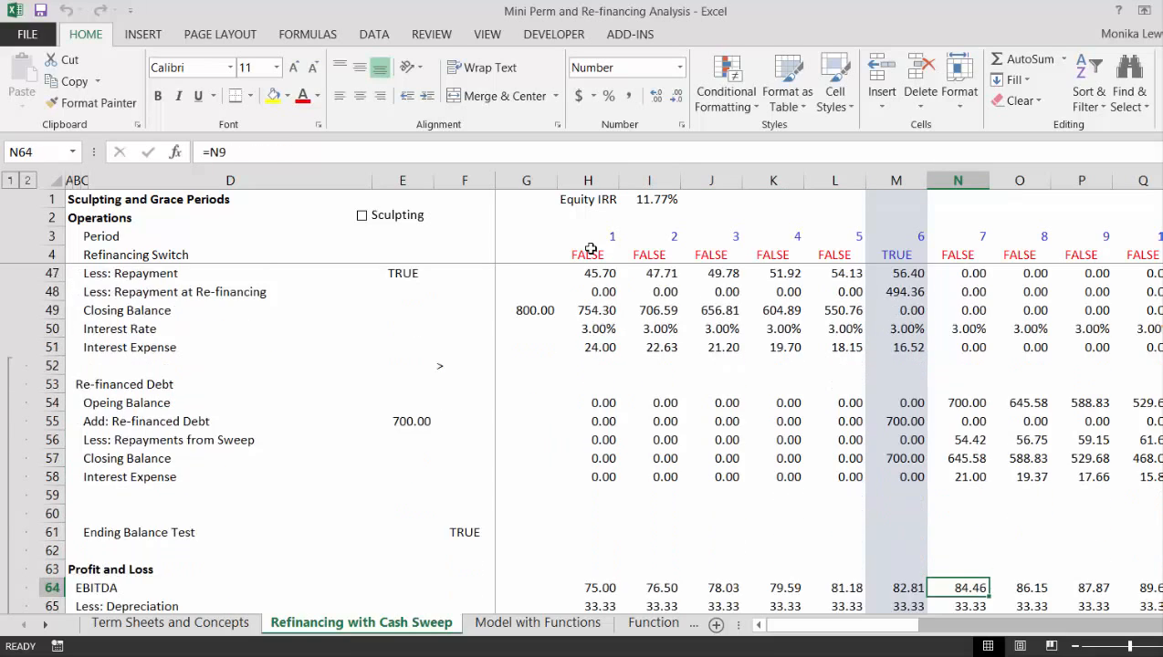
key(Down)
key(Down)
key(Down)
key(Down)
key(Down)
key(Down)
key(Down)
key(Down)
key(Down)
key(Down)
key(Down)
key(Down)
key(Up)
key(Up)
key(Down)
key(Down)
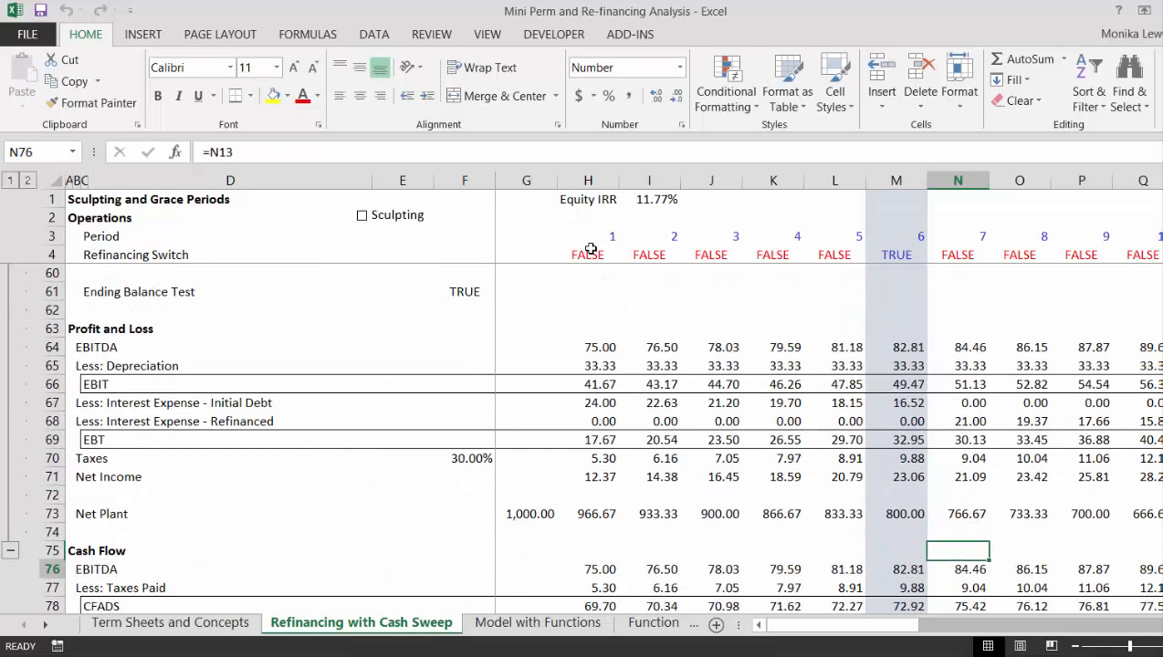
key(Down)
key(Down)
key(Down)
key(Down)
key(Down)
key(Down)
key(Down)
key(Up)
key(Up)
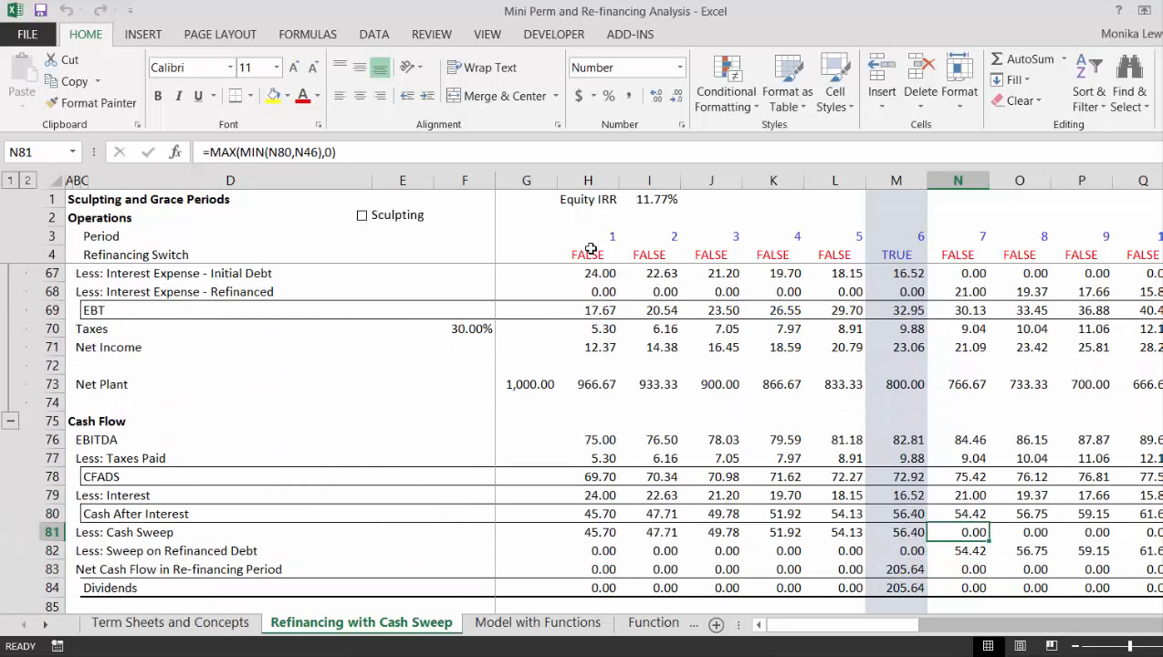
Step: Rebuild the Less: Sweep on Refinanced Debt formula in H82 as =MAX(MIN(H80,H54),0), limiting cash after interest to the refinanced opening balance
key(Down)
key(Left)
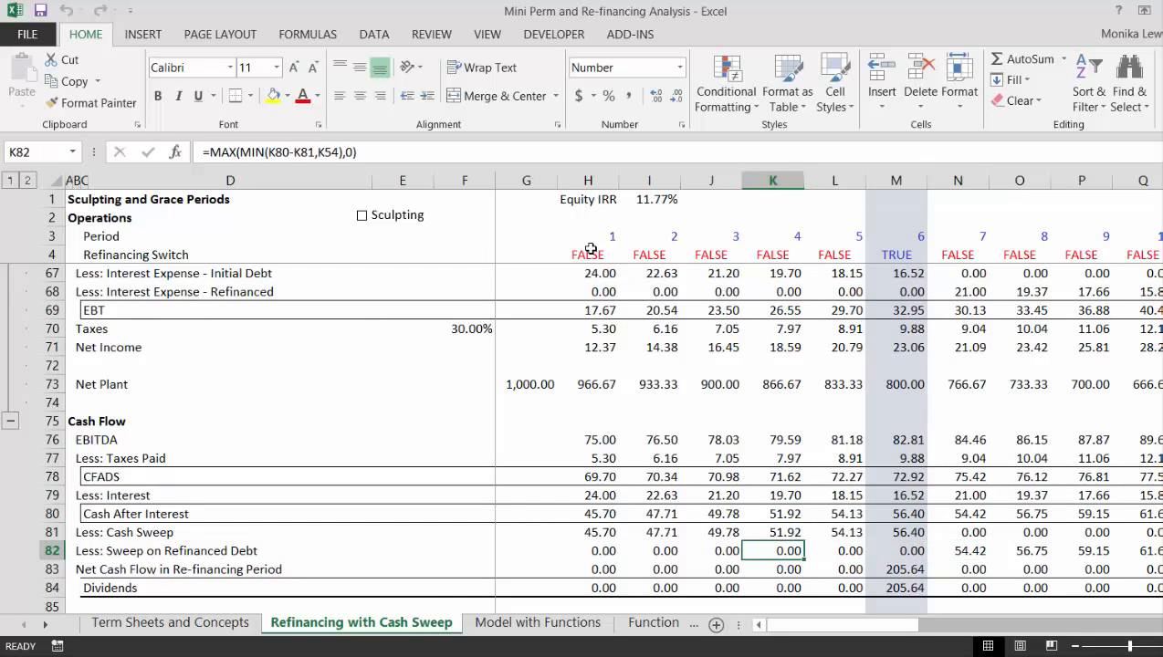
key(Left)
key(Left)
key(Left)
key(Left)
key(Right)
text(=m)
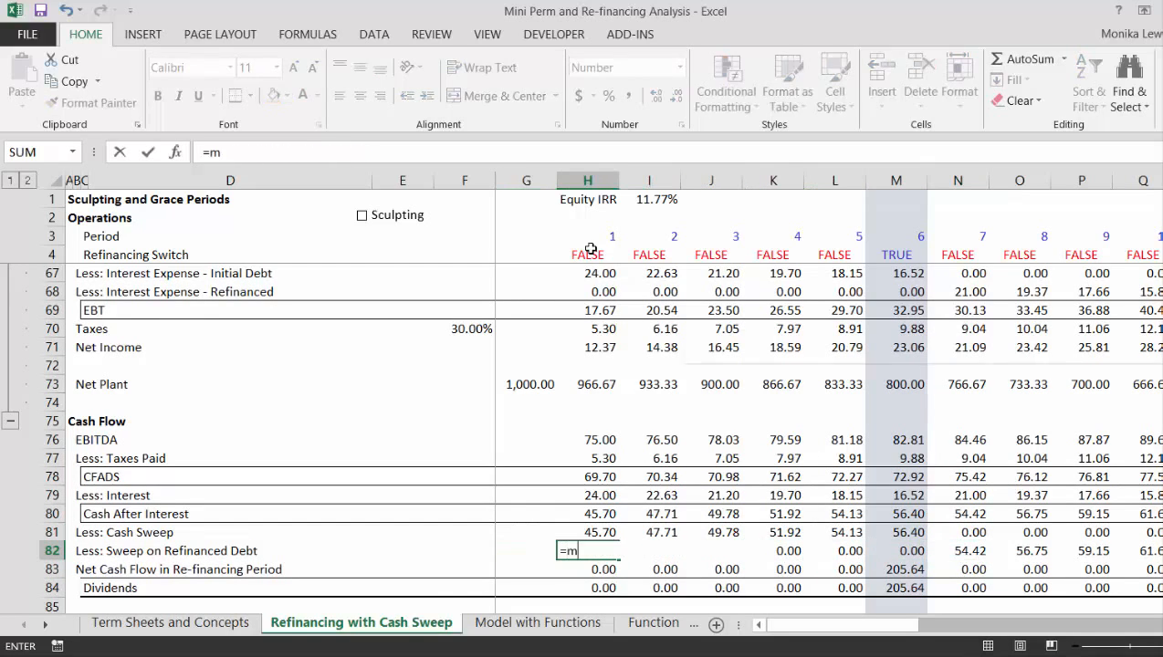
text(ax(m)
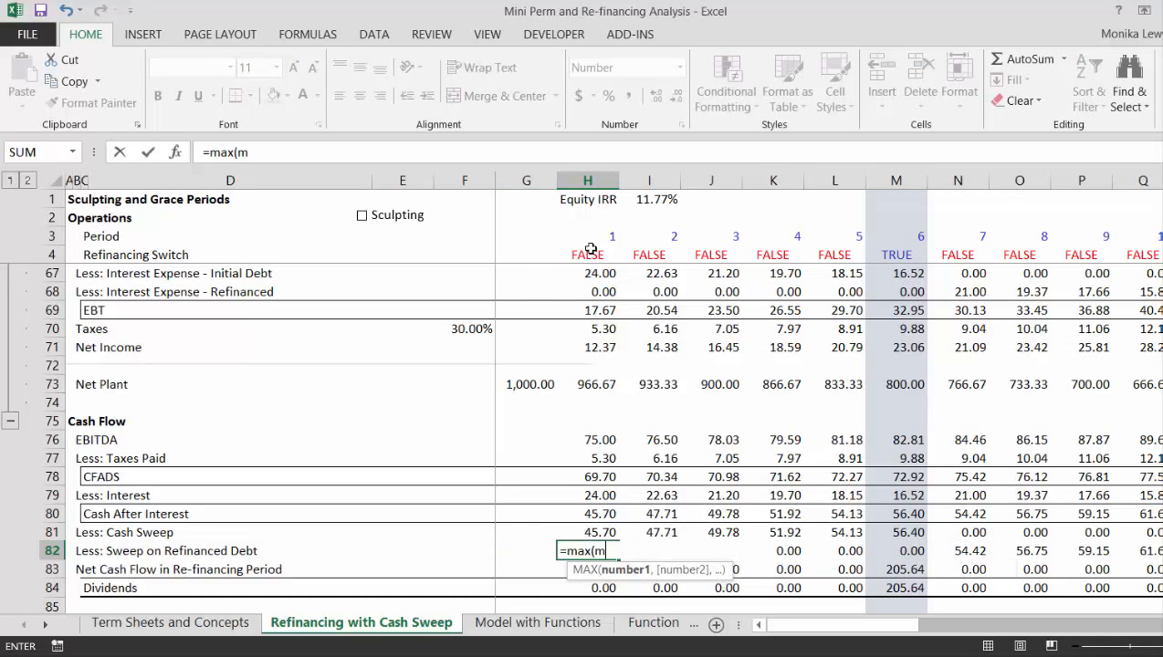
text(in()
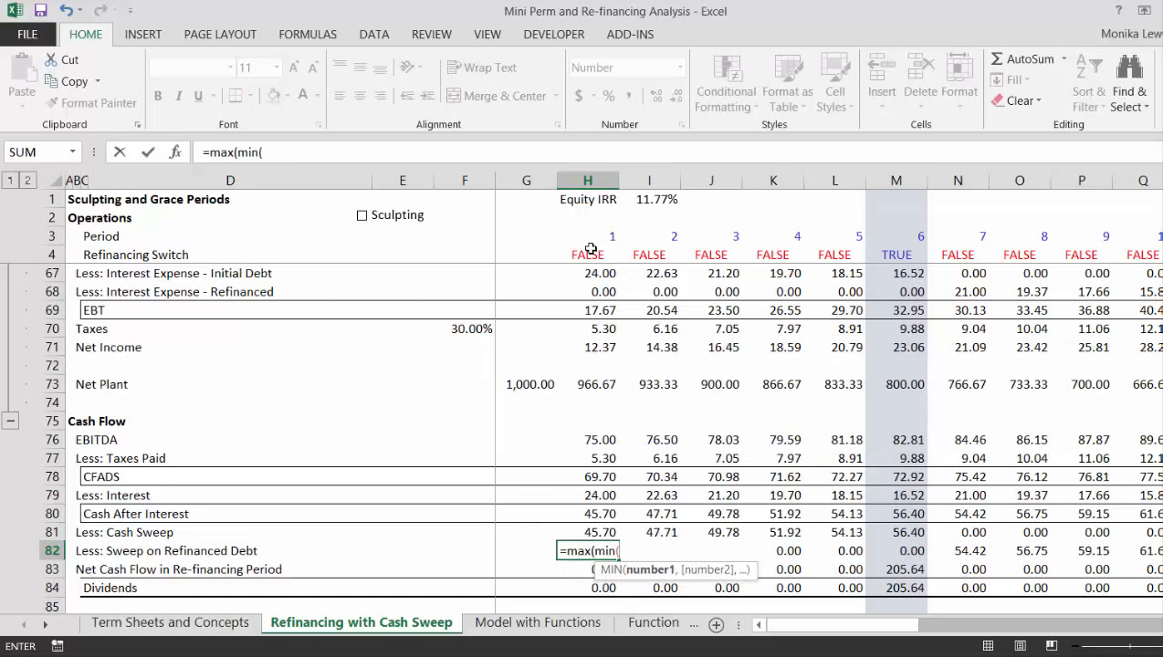
key(Up)
key(Up)
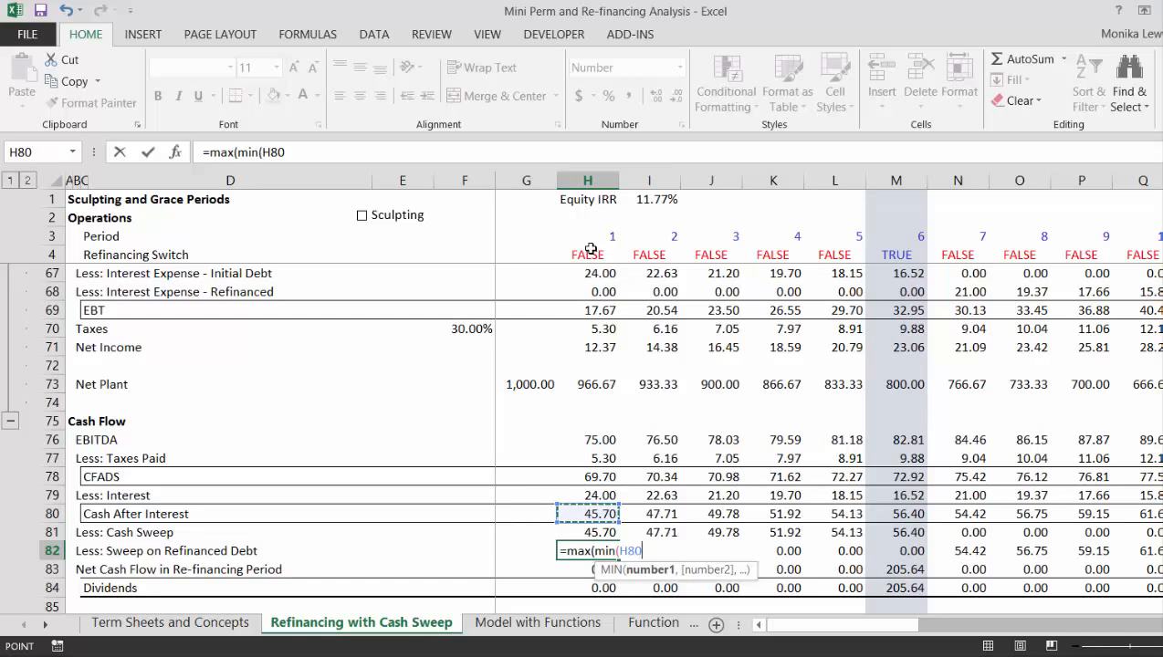
text(,)
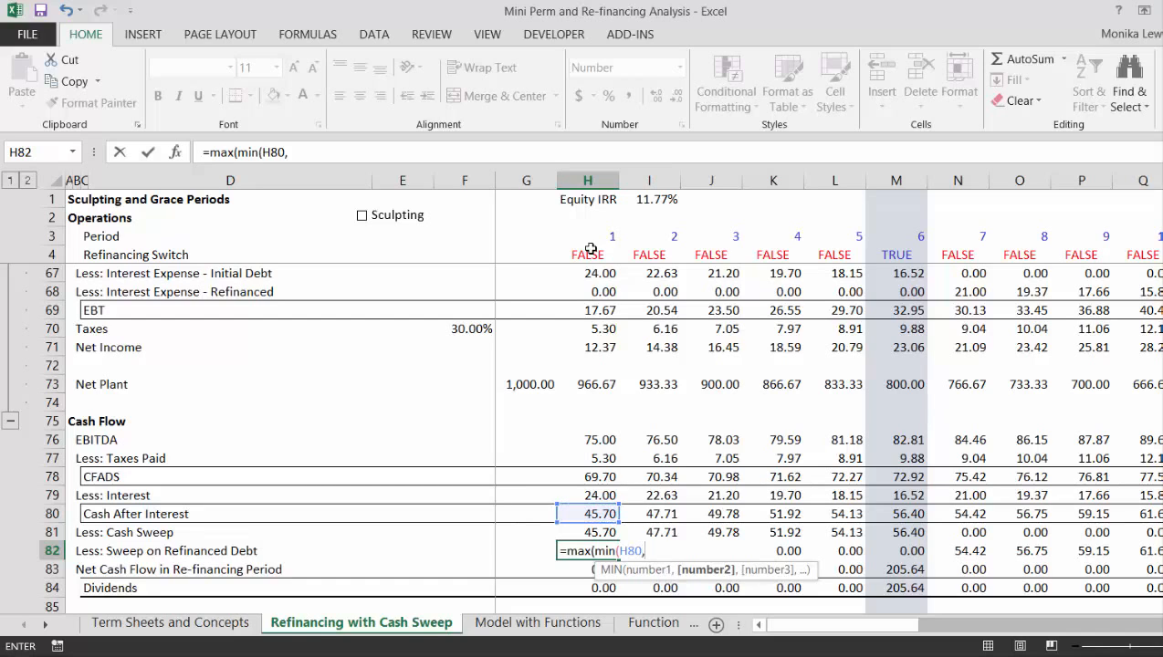
key(Up)
key(Up)
key(Up)
key(Up)
key(Up)
key(Up)
key(Up)
key(Up)
key(Up)
key(Up)
key(Up)
key(Up)
key(Up)
key(Up)
key(Up)
key(Up)
key(Up)
key(Up)
key(Up)
key(Up)
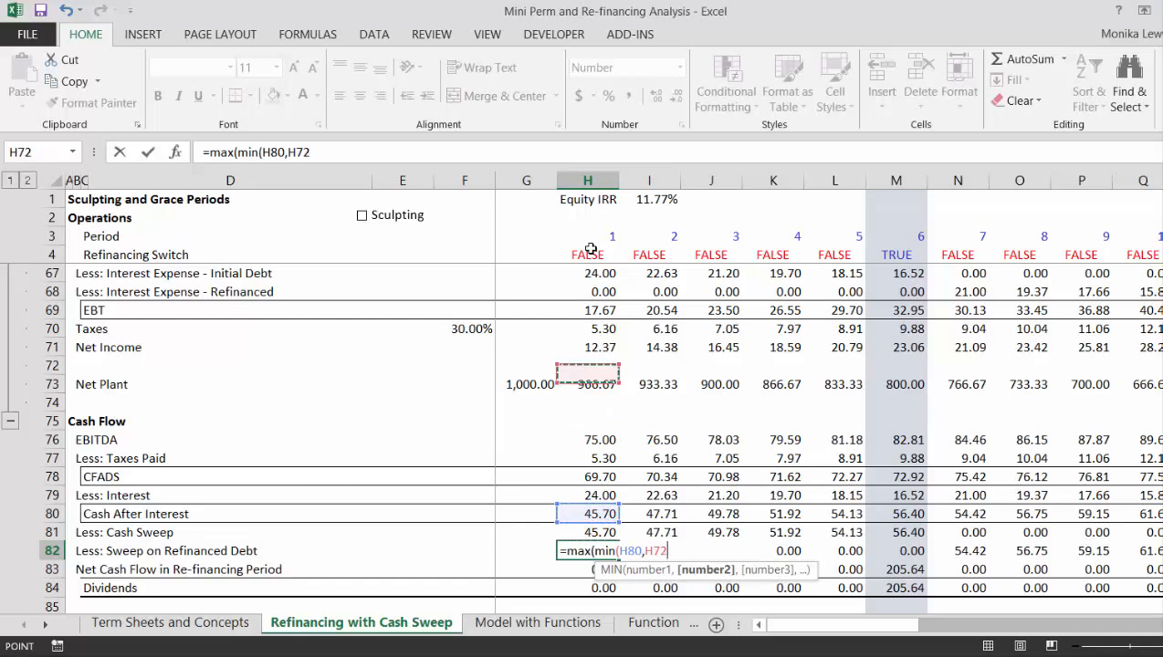
key(Up)
key(Up)
key(Up)
key(Up)
key(Up)
key(Up)
key(Up)
key(Up)
key(Up)
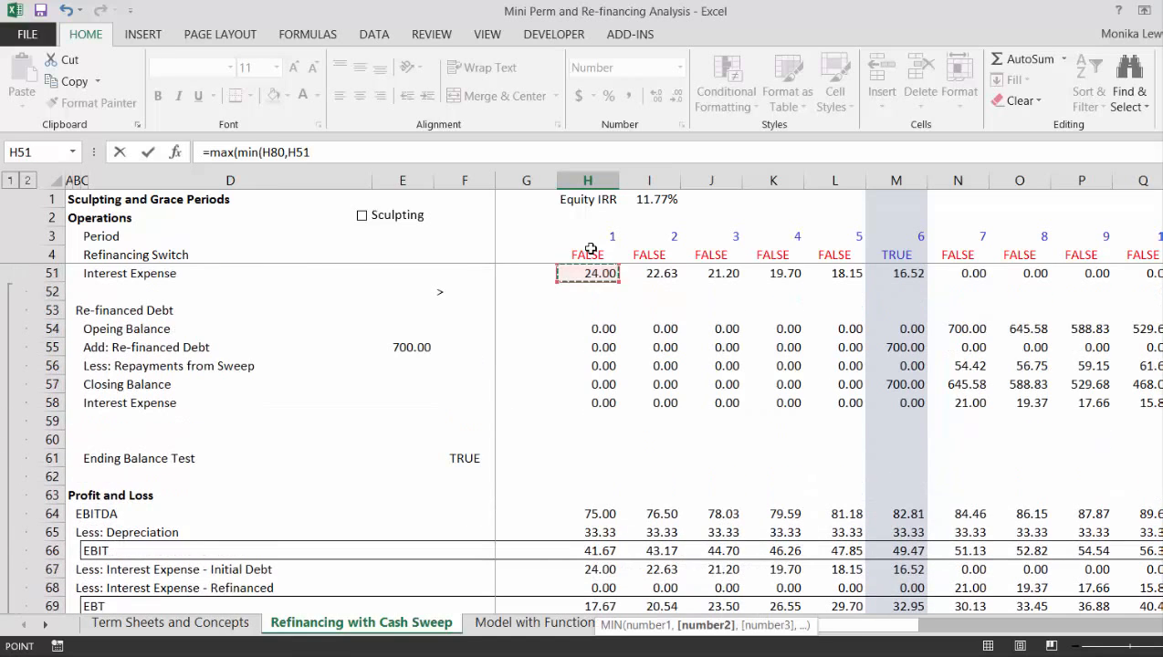
key(Down)
key(Down)
key(Down)
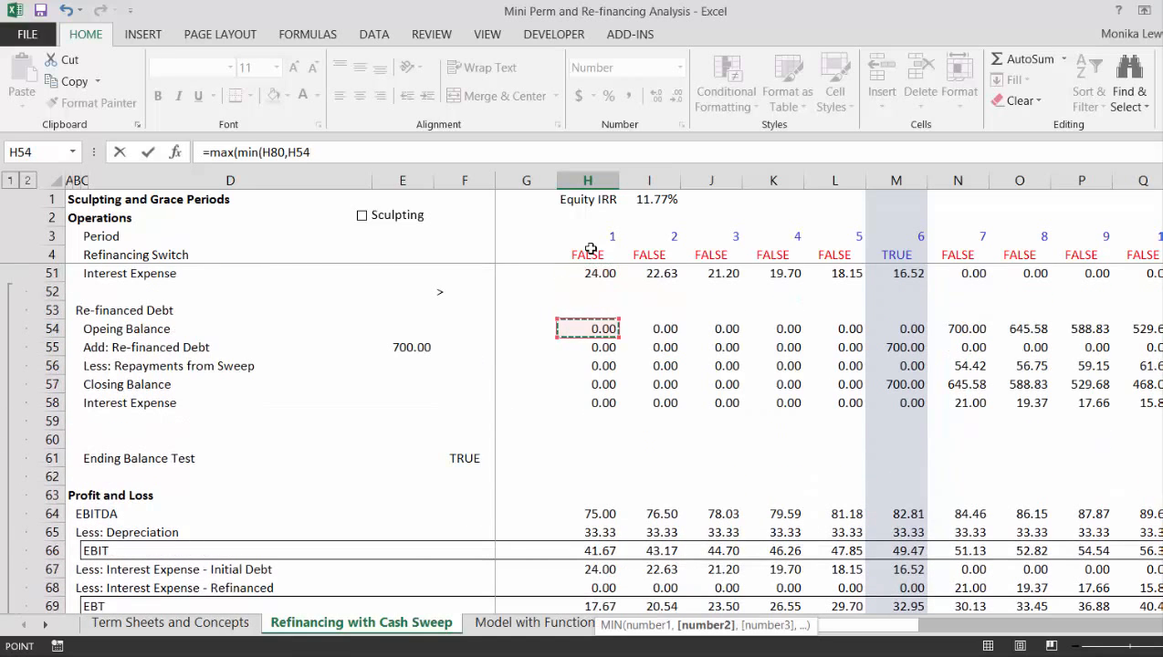
text(),)
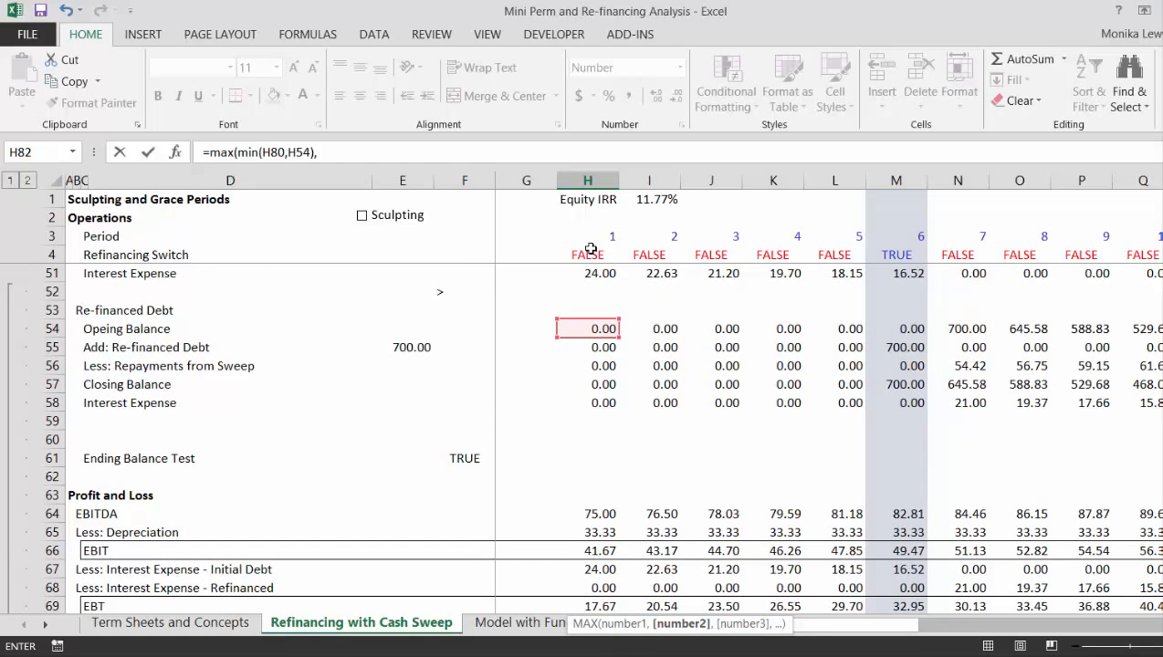
text(0))
key(Return)
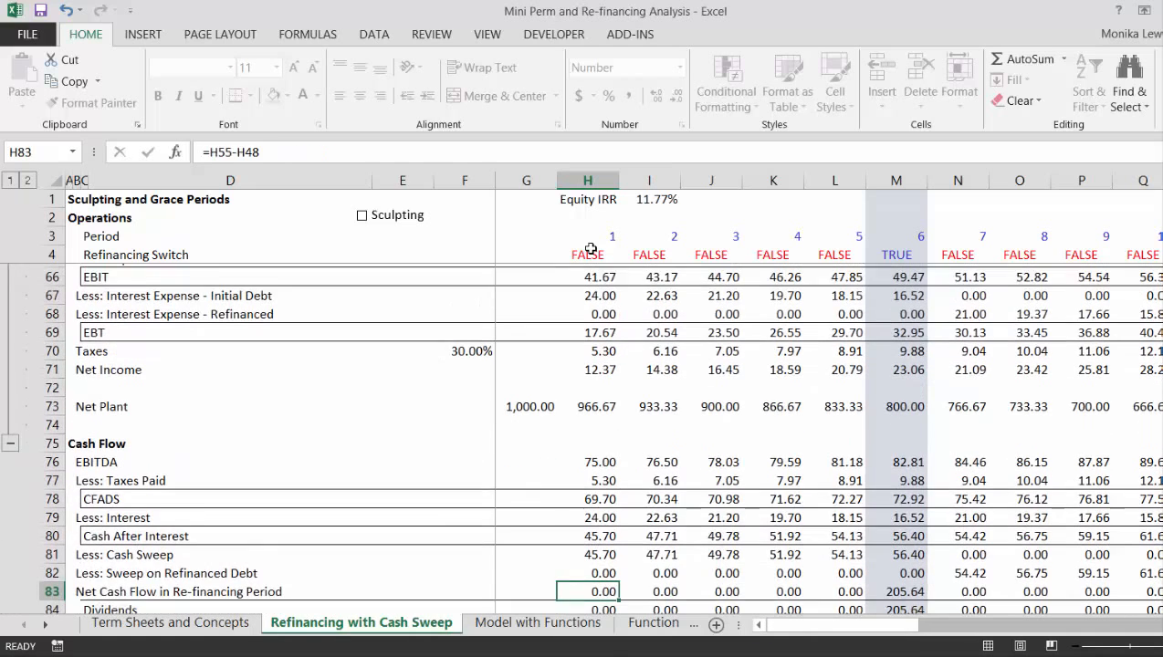
Step: Copy the Less: Sweep on Refinanced Debt formula in H82 across all periods
key(Up)
key(ctrl+shift+Right)
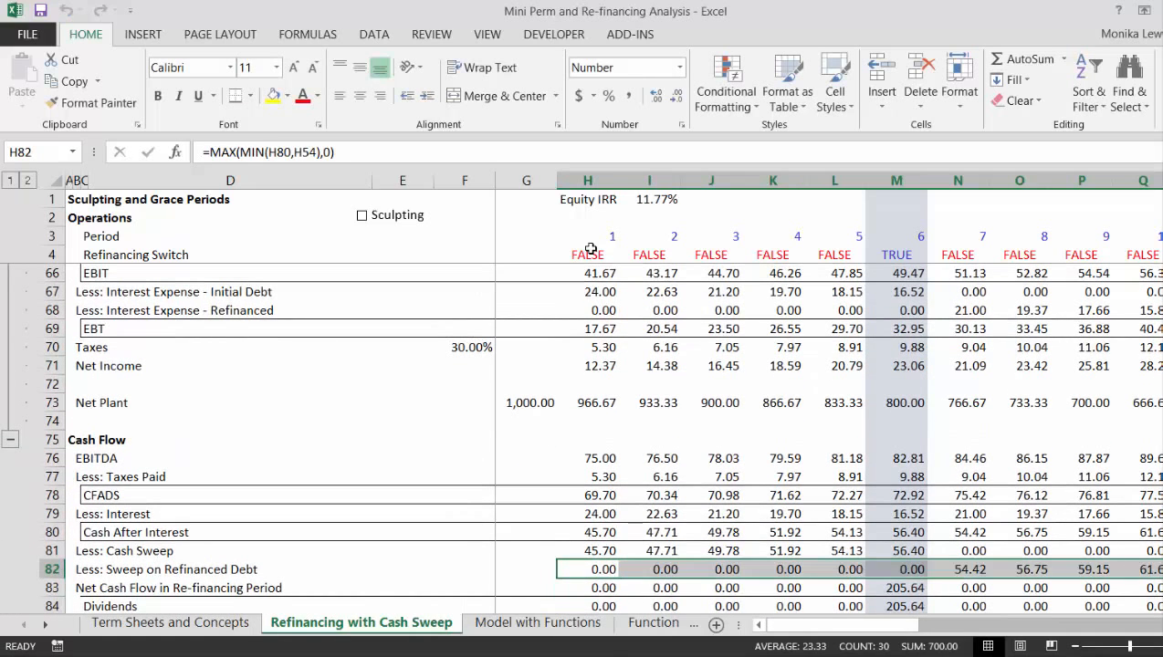
key(Down)
key(Down)
key(Down)
key(Down)
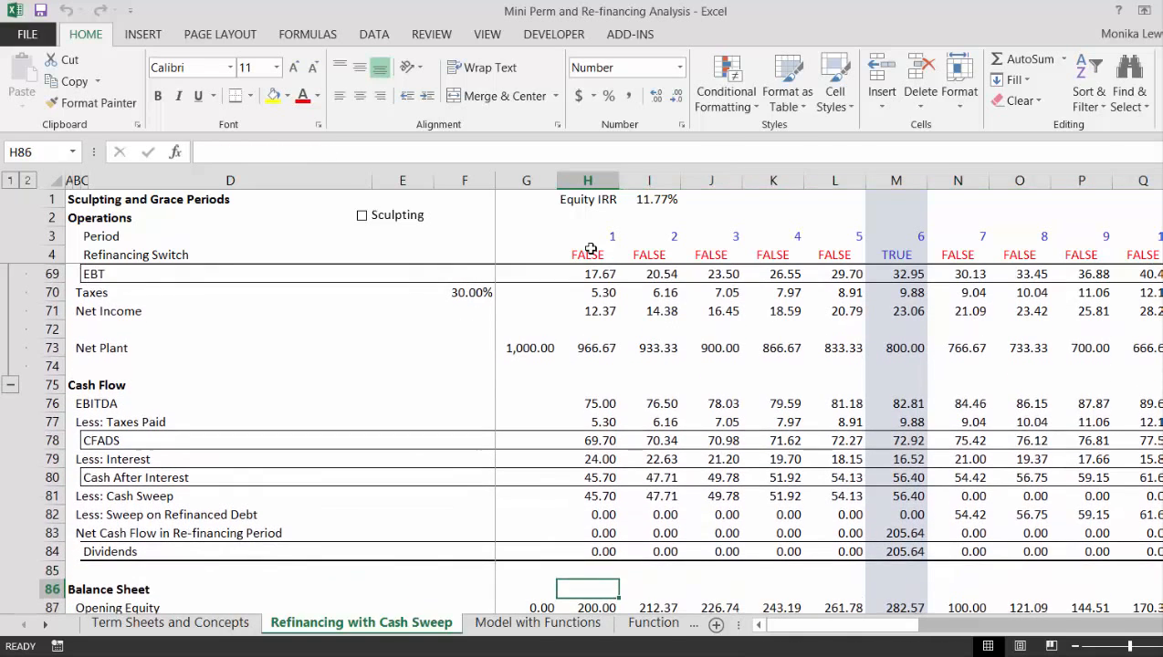
Step: Rebuild the Net Cash Flow in Re-financing Period formula in H83 as =H4*(H55-H48), using the refinancing switch, refinanced debt and repayment at re-financing
key(Up)
key(Up)
key(Up)
text(=)
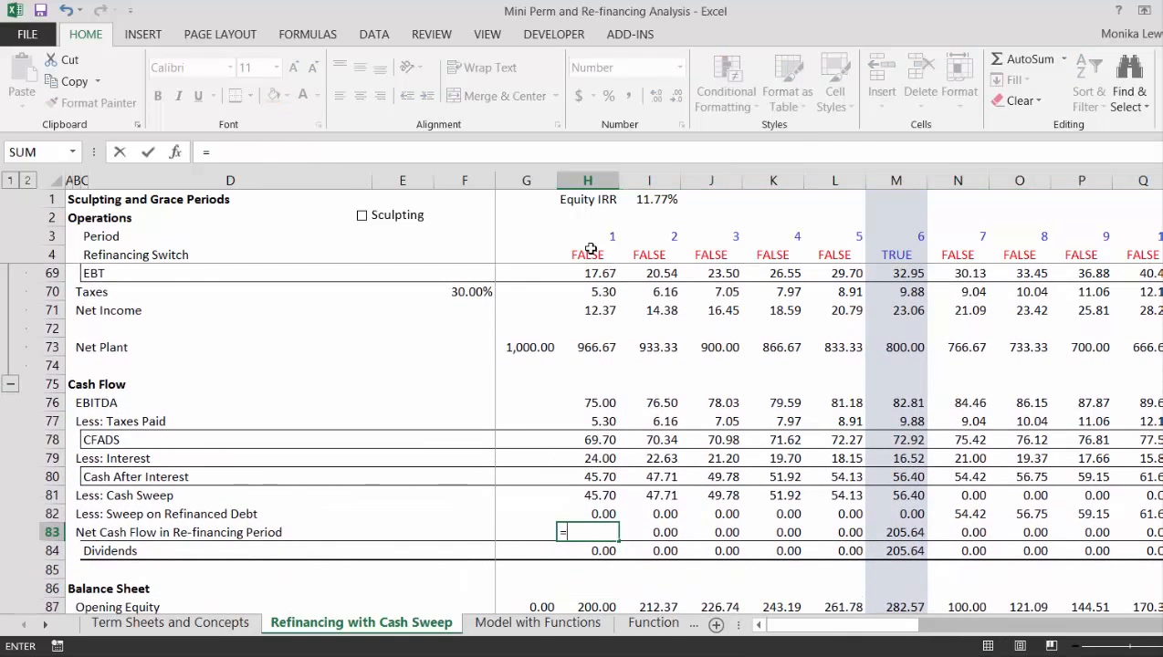
click(591, 249)
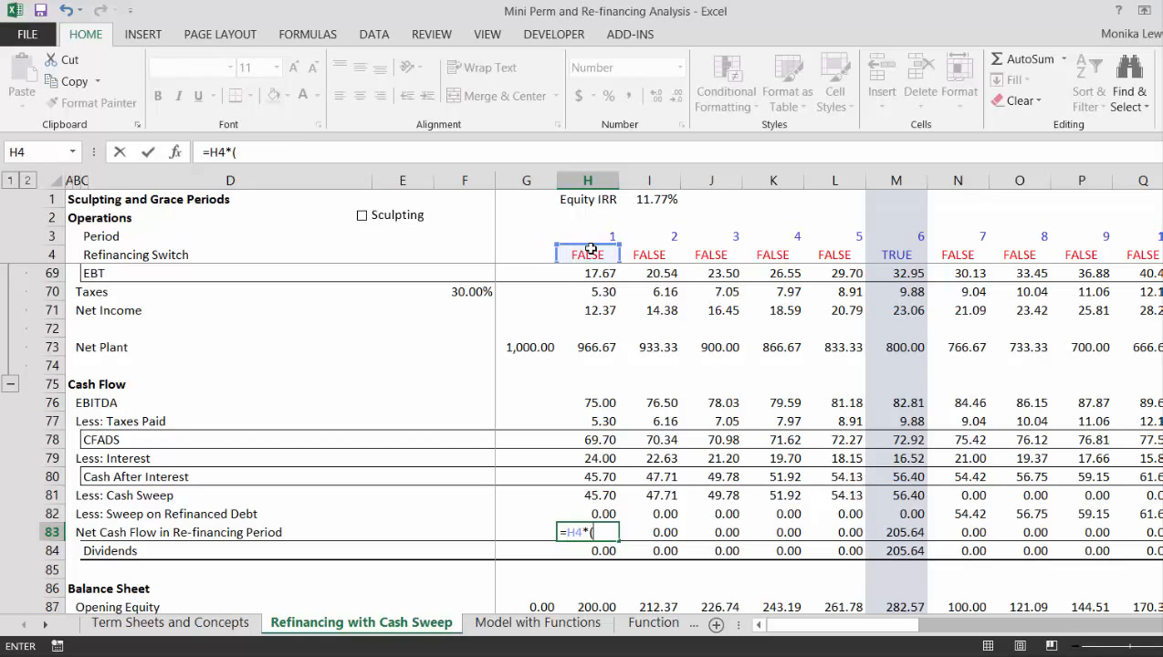
text(*()
key(Up)
key(Up)
key(Up)
key(Up)
key(Up)
key(Up)
key(Up)
key(Up)
key(Up)
key(Up)
key(Up)
key(Up)
key(Up)
key(Up)
key(Up)
key(Up)
key(Up)
key(Up)
key(Up)
key(Up)
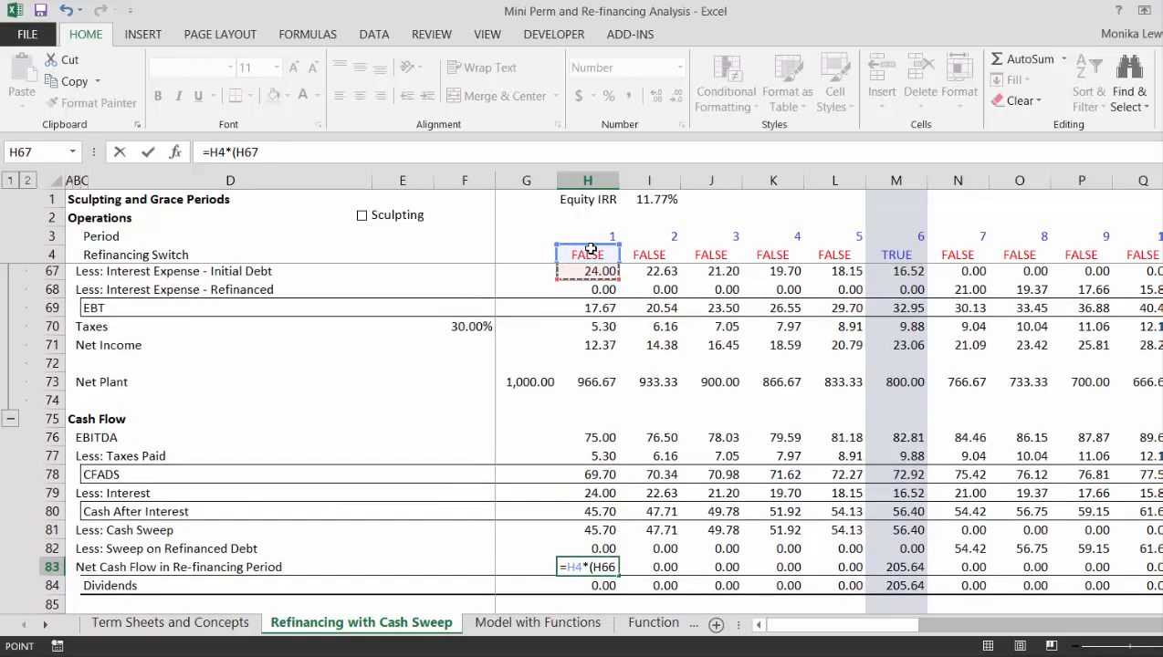
key(Up)
key(Up)
key(Up)
key(Up)
key(Up)
key(Up)
key(Up)
key(Up)
key(Up)
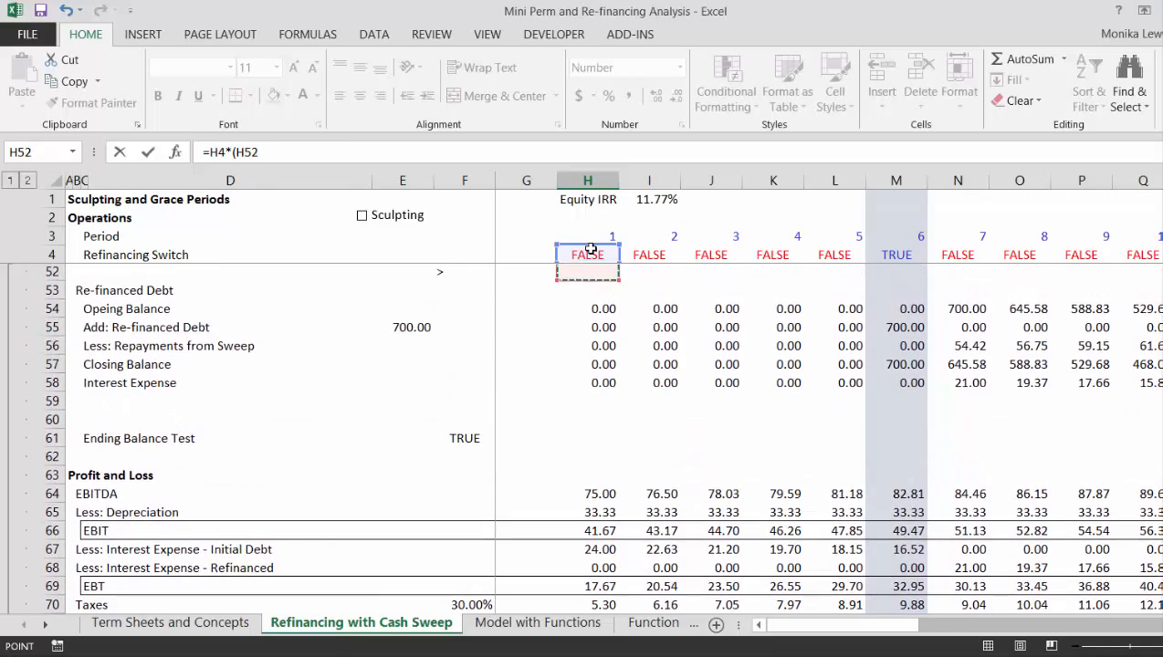
key(Down)
key(Down)
key(Up)
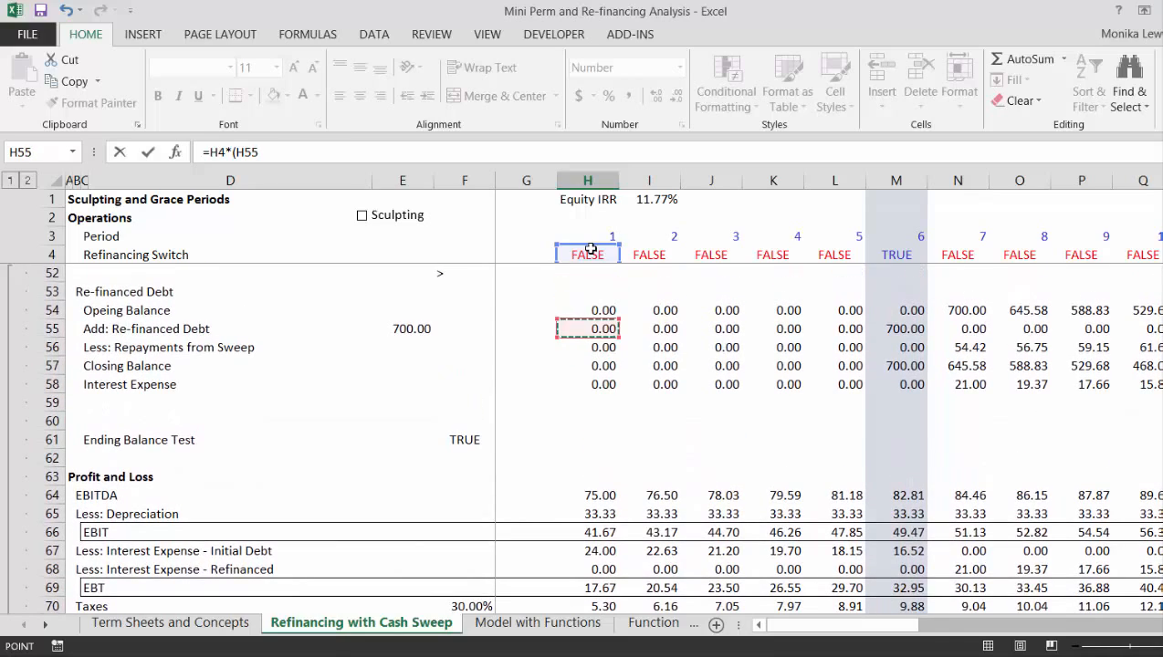
text(-)
key(Up)
key(Up)
key(Up)
key(Up)
key(Up)
key(Up)
key(Up)
key(Up)
key(Up)
key(Up)
key(Up)
key(Up)
key(Up)
key(Up)
key(Up)
key(Up)
key(Up)
key(Up)
key(Up)
key(Up)
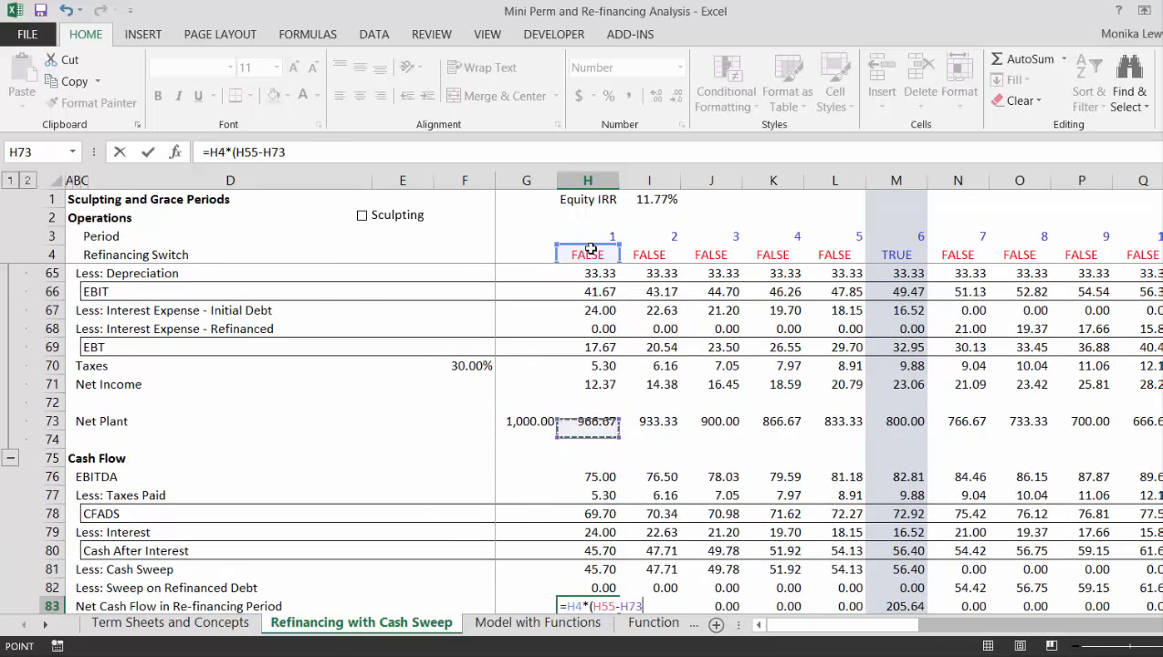
key(Up)
key(Up)
key(Up)
key(Up)
key(Up)
key(Up)
key(Up)
key(Up)
key(Up)
key(Up)
key(Up)
key(Up)
key(Up)
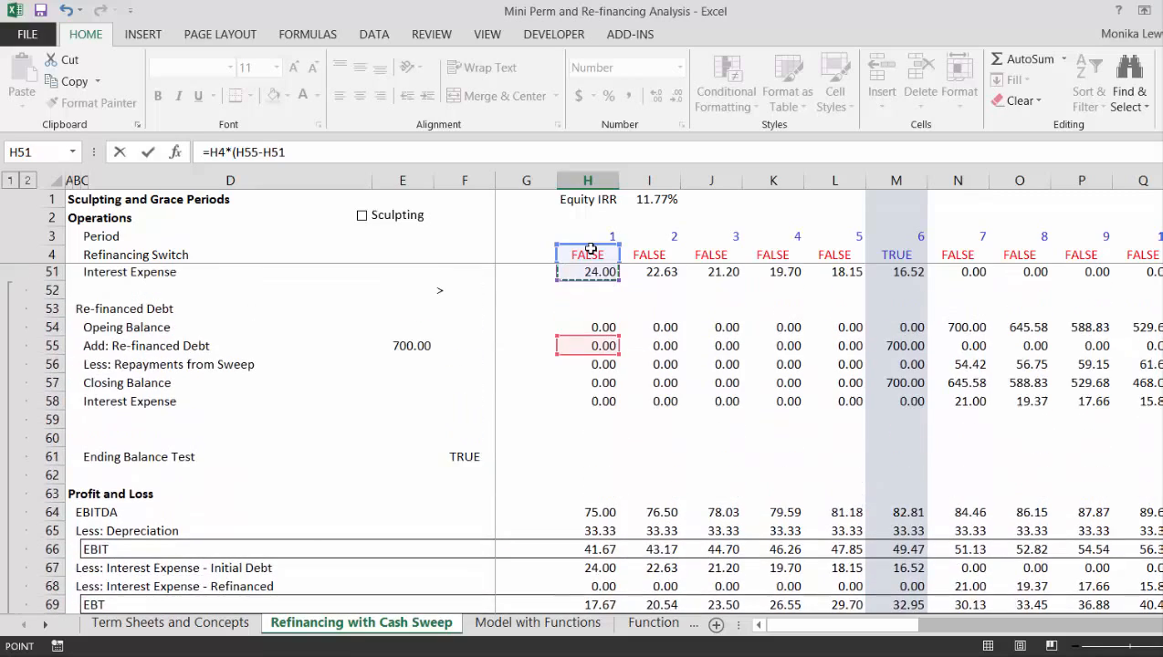
key(Down)
key(Down)
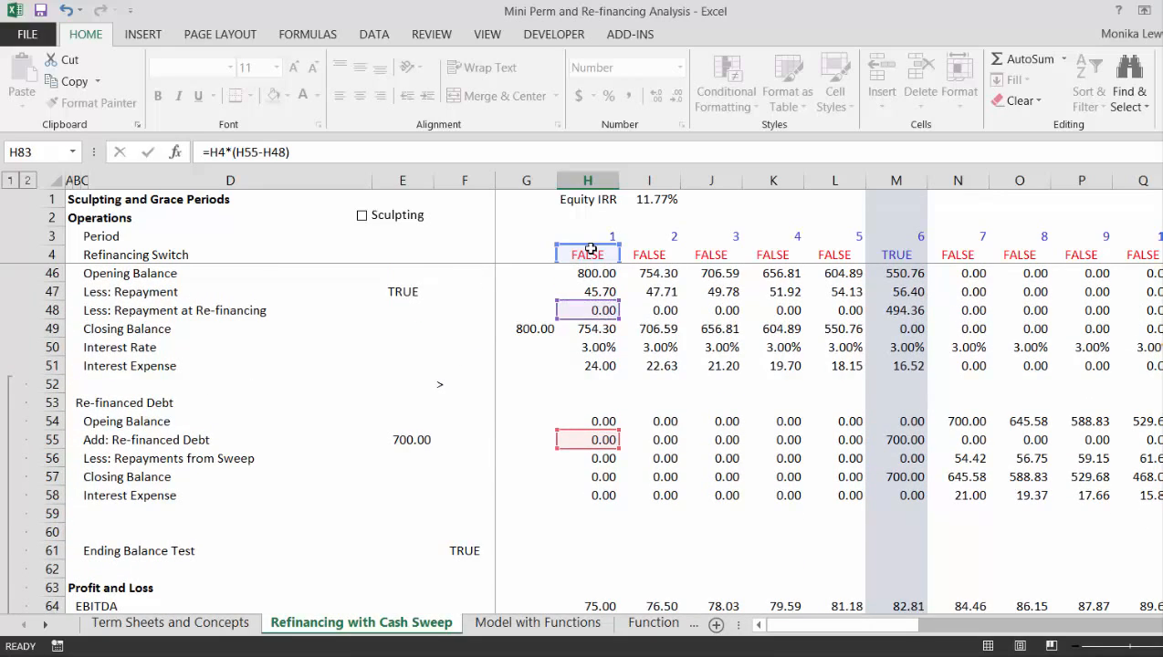
key(Return)
Step: Copy the Net Cash Flow in Re-financing Period formula in H83 across all periods
key(Up)
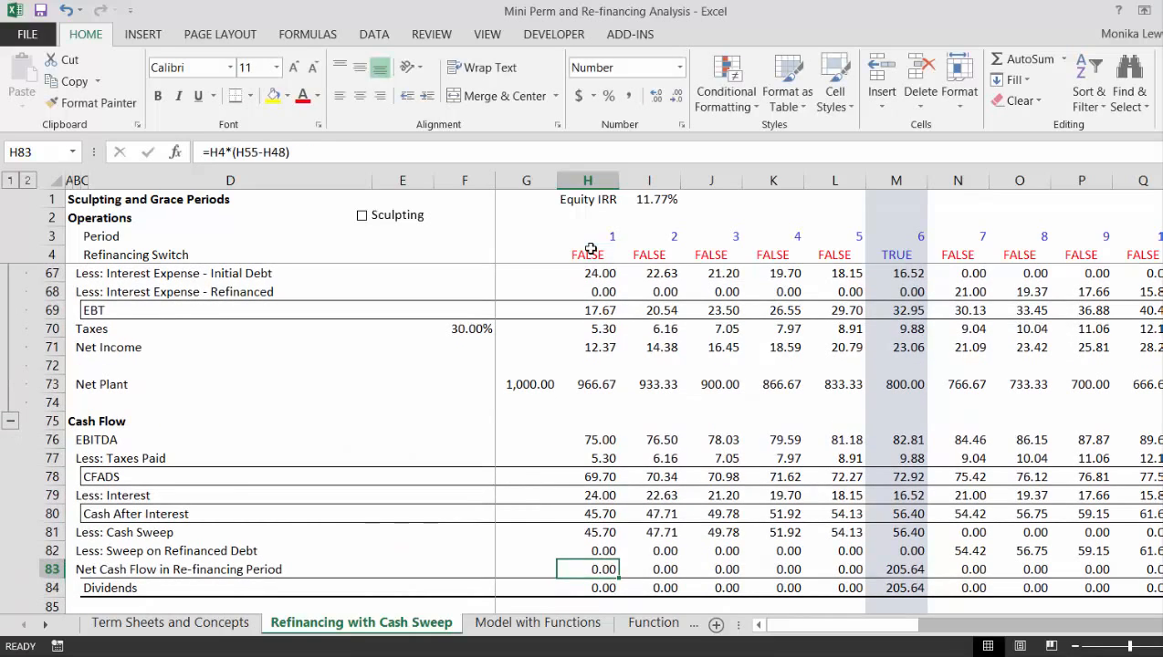
key(ctrl+shift+Right)
key(Down)
key(Down)
key(Down)
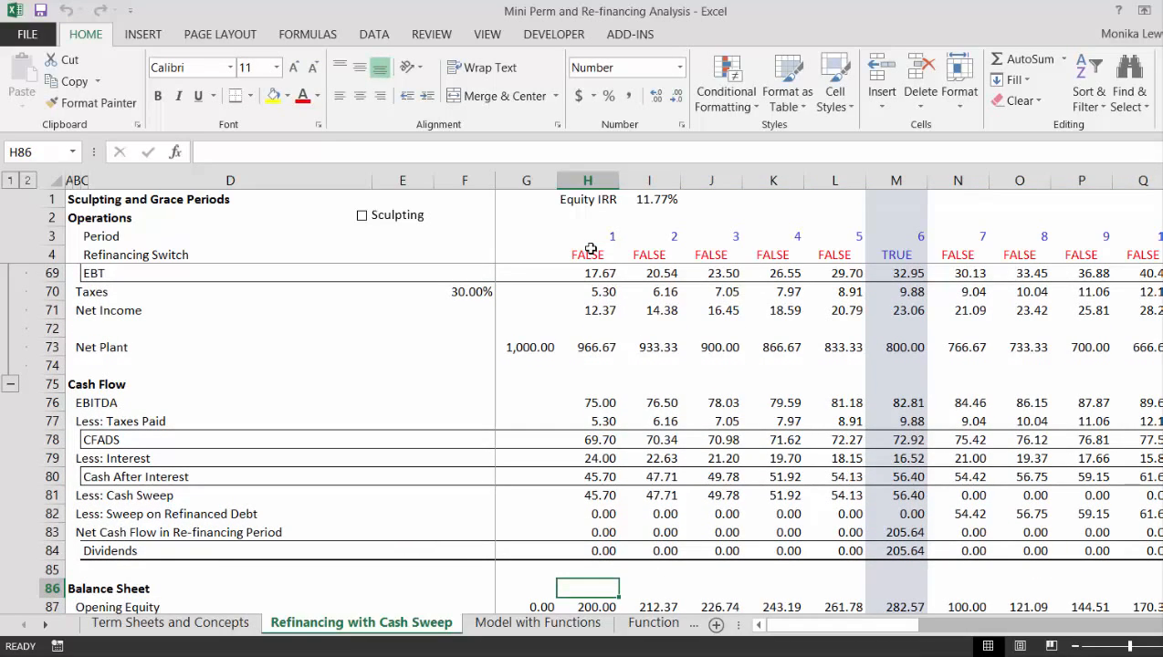
Step: Review the period 1 Balance Sheet formulas from Opening Equity through Closing Balance and Debt Issue 1 to the Total
key(Down)
key(Down)
key(Down)
key(Down)
key(Down)
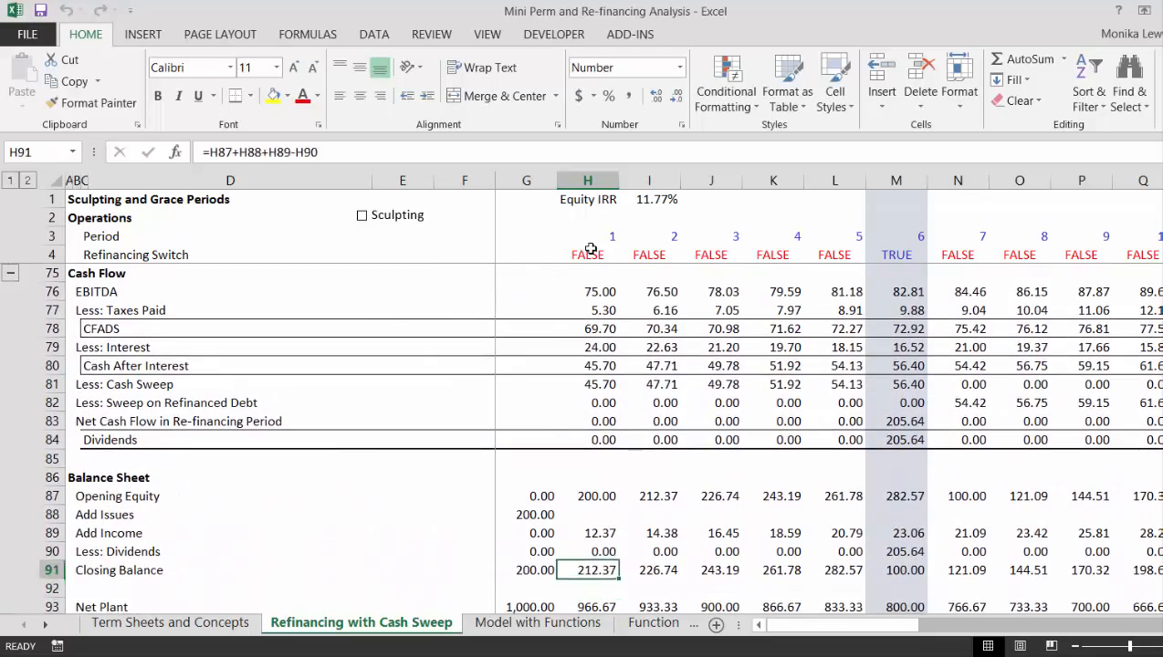
key(Up)
key(Down)
key(Down)
key(Down)
key(Down)
key(Down)
key(Down)
key(Down)
key(Down)
key(Down)
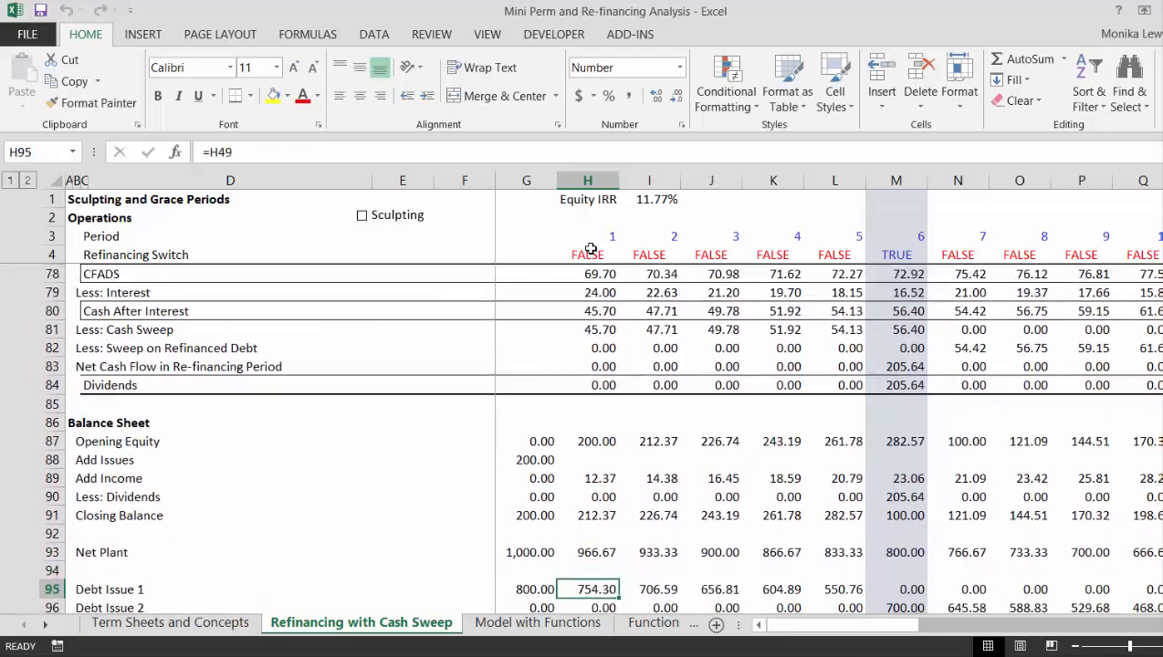
key(Up)
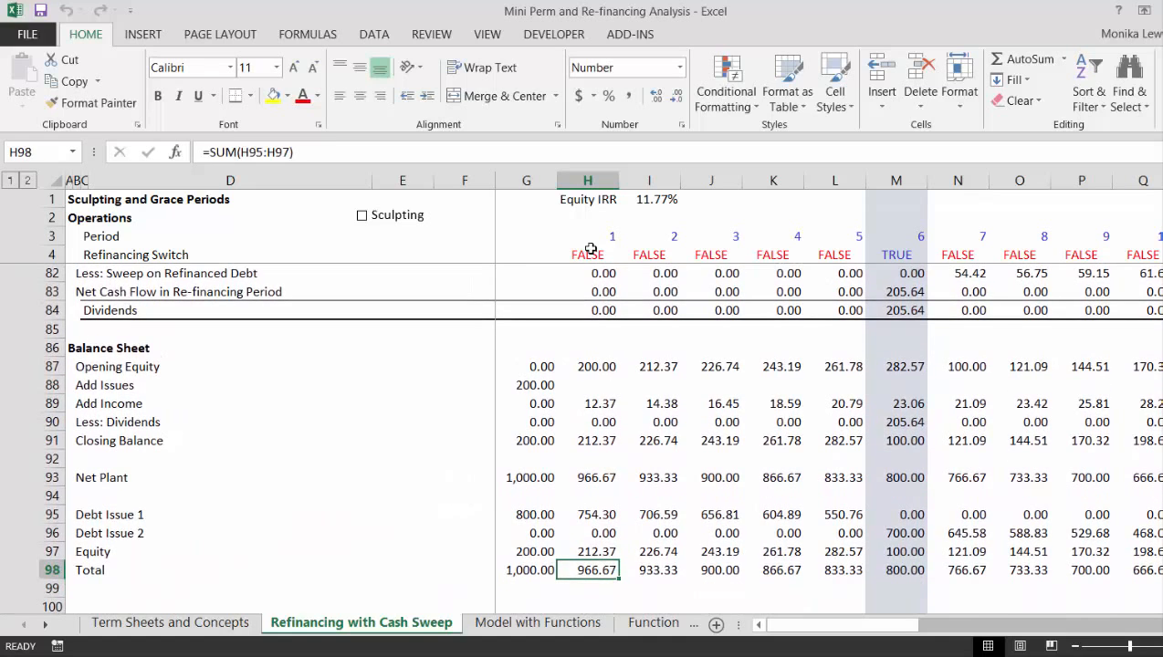
Step: Examine the Balance Sheet Total row across the periods through to the final period
key(Right)
key(Right)
key(Right)
key(Right)
key(Right)
key(Right)
key(Right)
key(Right)
key(Right)
key(Right)
key(Right)
key(Right)
key(Right)
key(Right)
key(Right)
key(Right)
key(Right)
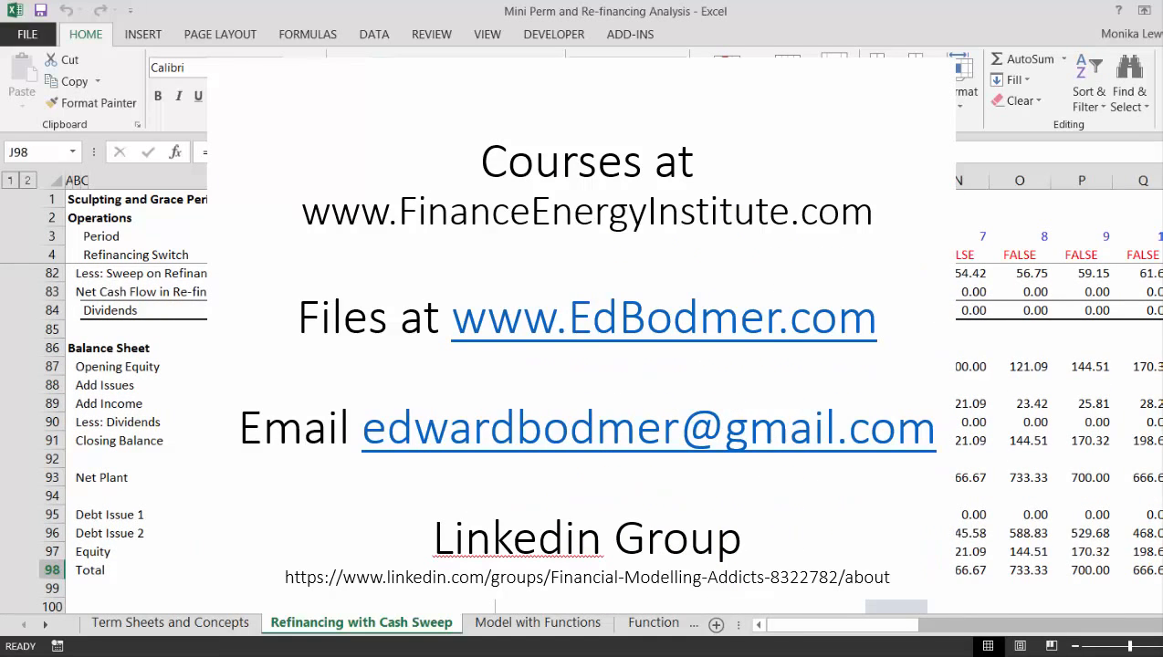
key(Right)
key(Right)
key(Right)
key(Right)
key(Right)
key(Right)
key(Right)
key(Right)
key(Right)
key(Right)
key(Right)
key(Right)
key(Right)
key(Right)
key(Right)
key(Right)
key(Right)
key(Right)
key(Right)
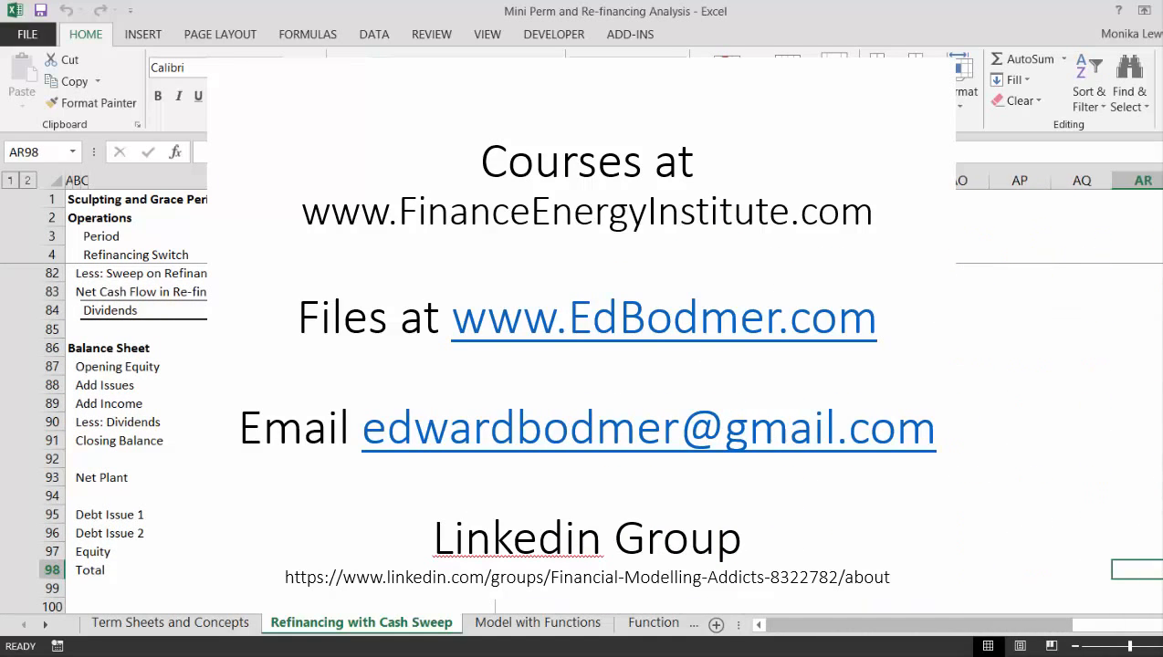
Step: Insert blank rows between the Balance Sheet Total and the DSCR section, and label B100 as Difference
key(ctrl+Left)
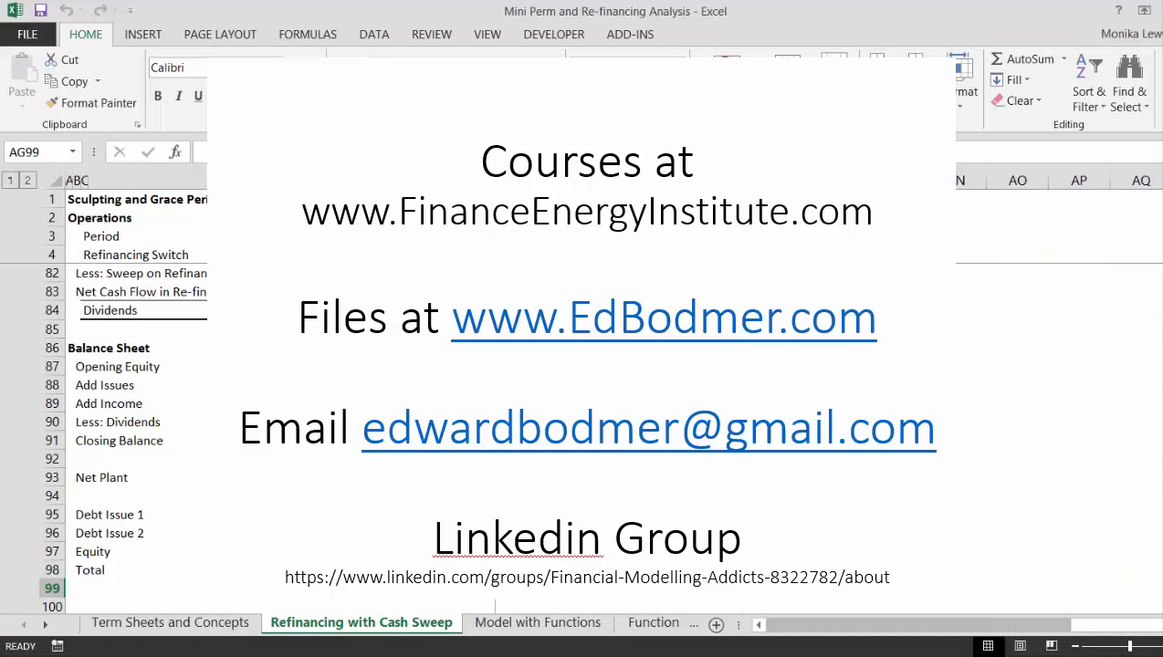
key(Down)
key(ctrl+Left)
key(shift+space)
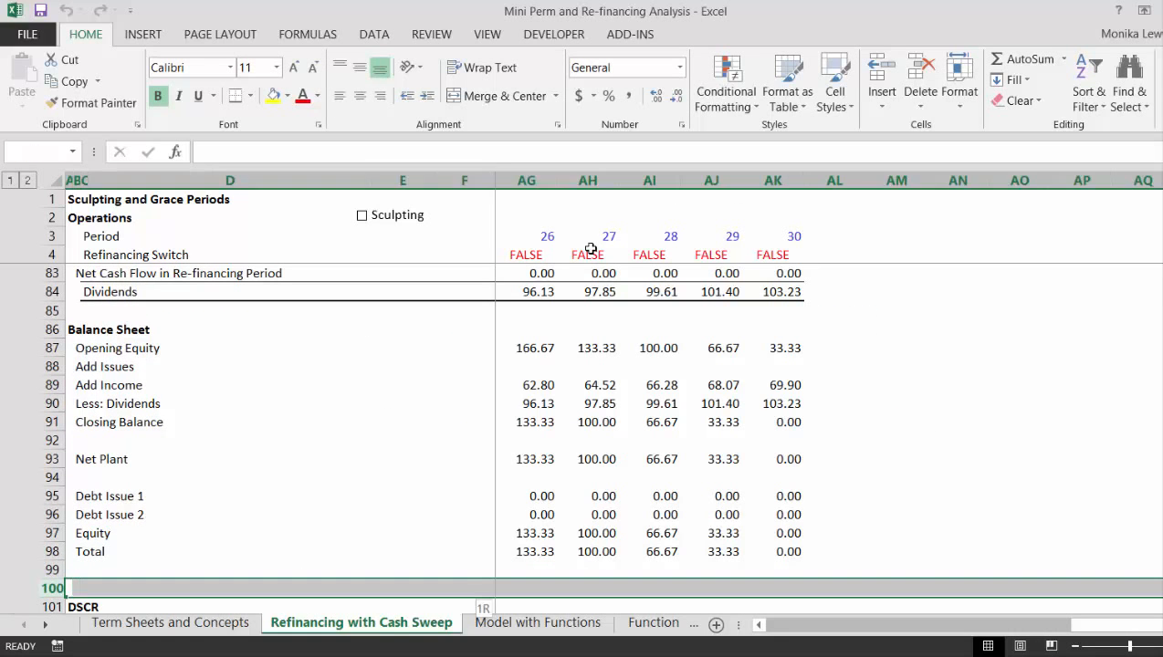
key(ctrl+shift+plus)
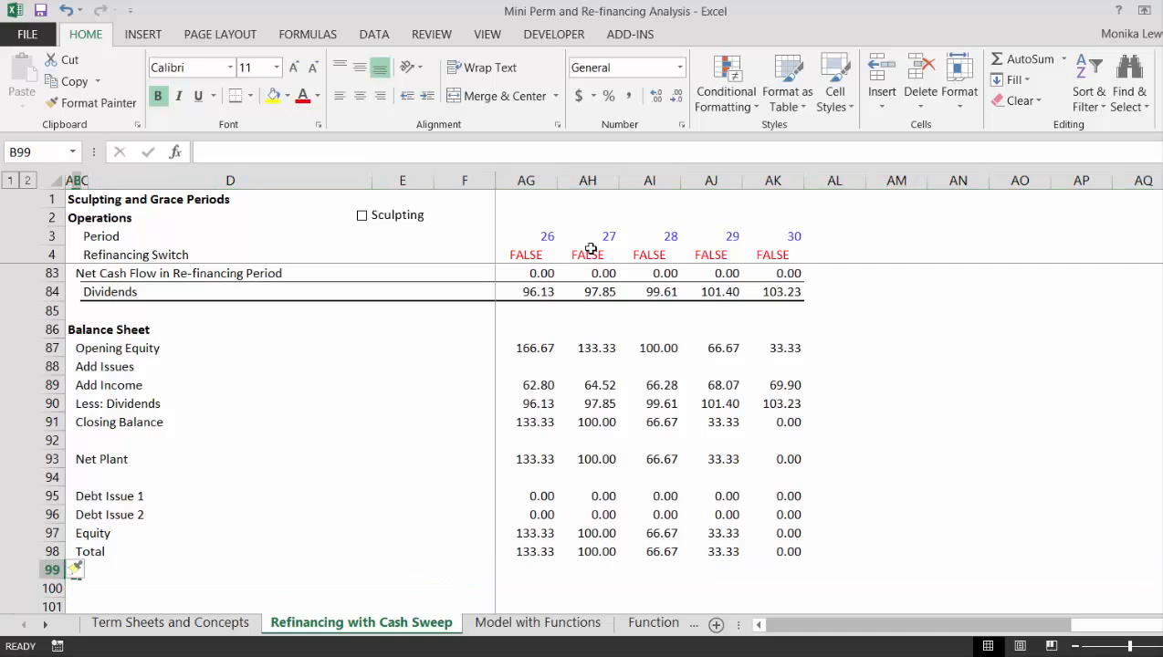
key(Right)
text(Di)
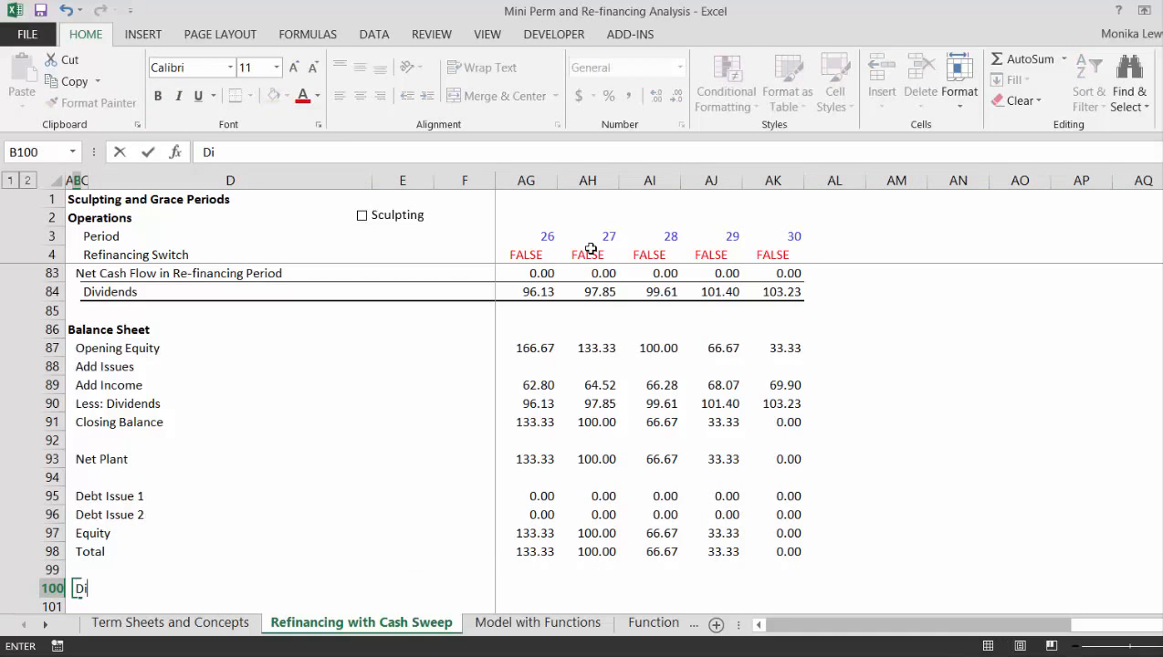
Step: Enter =G98-G93 in G100 to calculate the Difference between the Balance Sheet Total and Net Plant
key(Right)
key(Right)
key(Right)
key(Right)
key(Right)
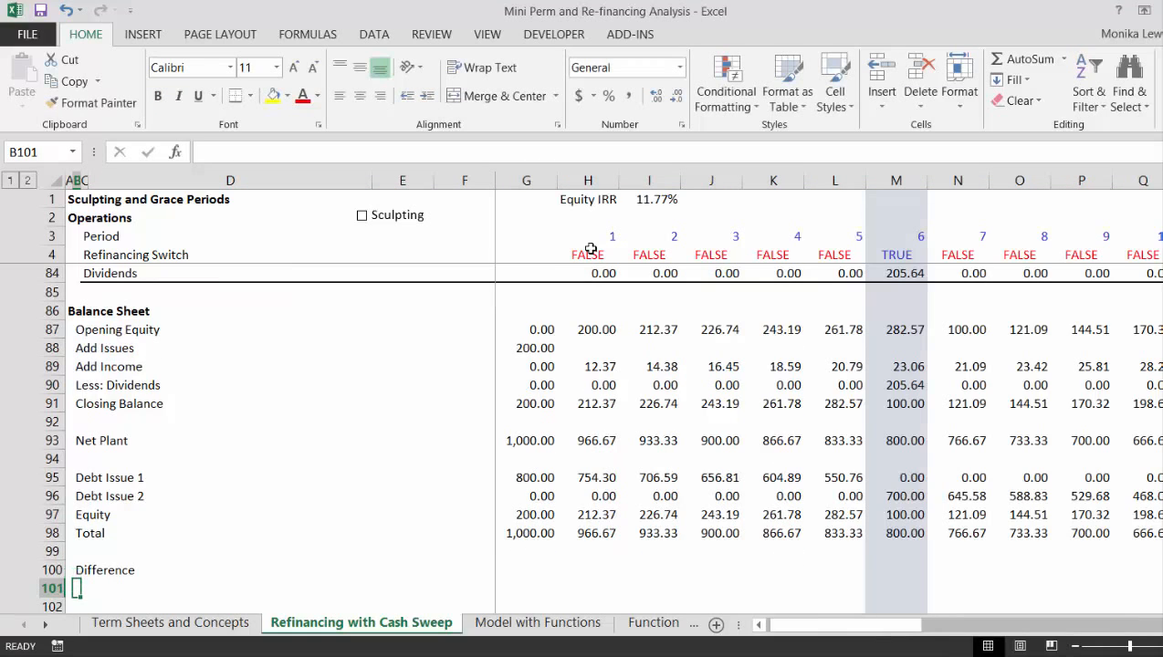
text(=)
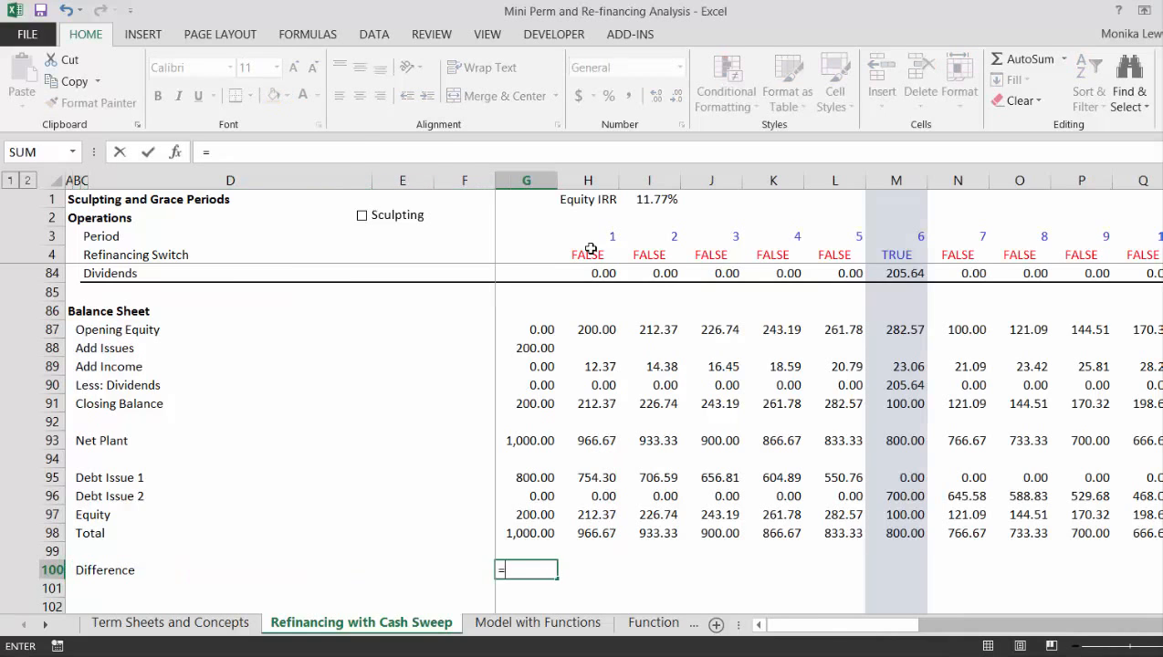
key(Up)
key(Up)
text(-)
key(Up)
key(Up)
key(Up)
key(Up)
key(Up)
key(Up)
key(Up)
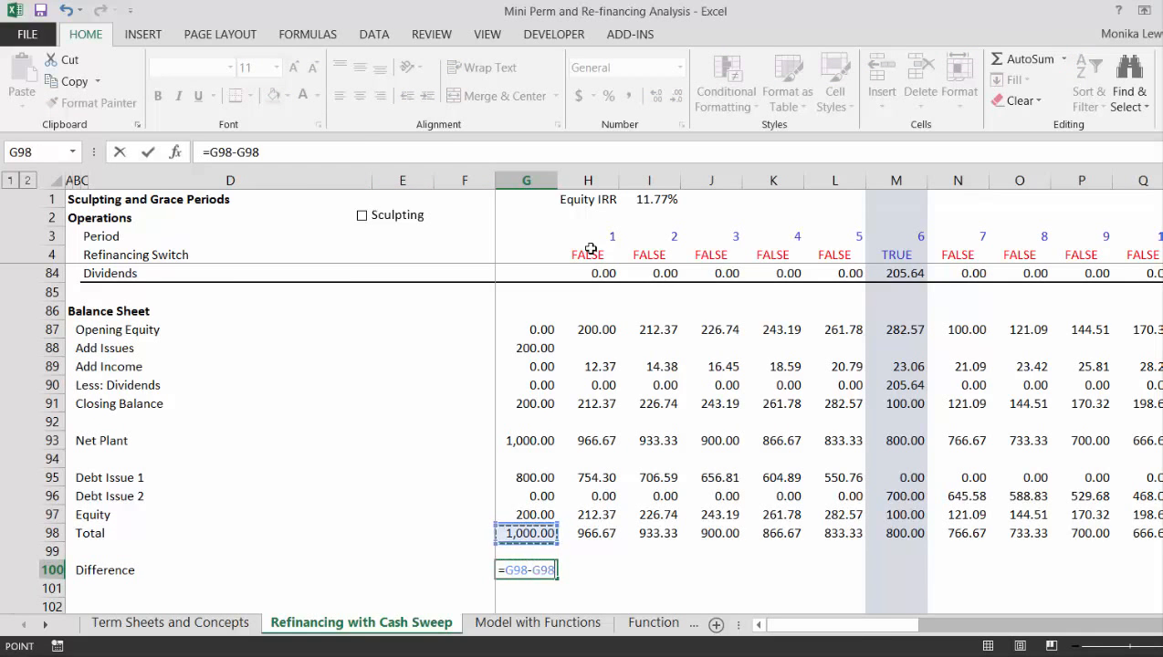
key(Return)
key(Up)
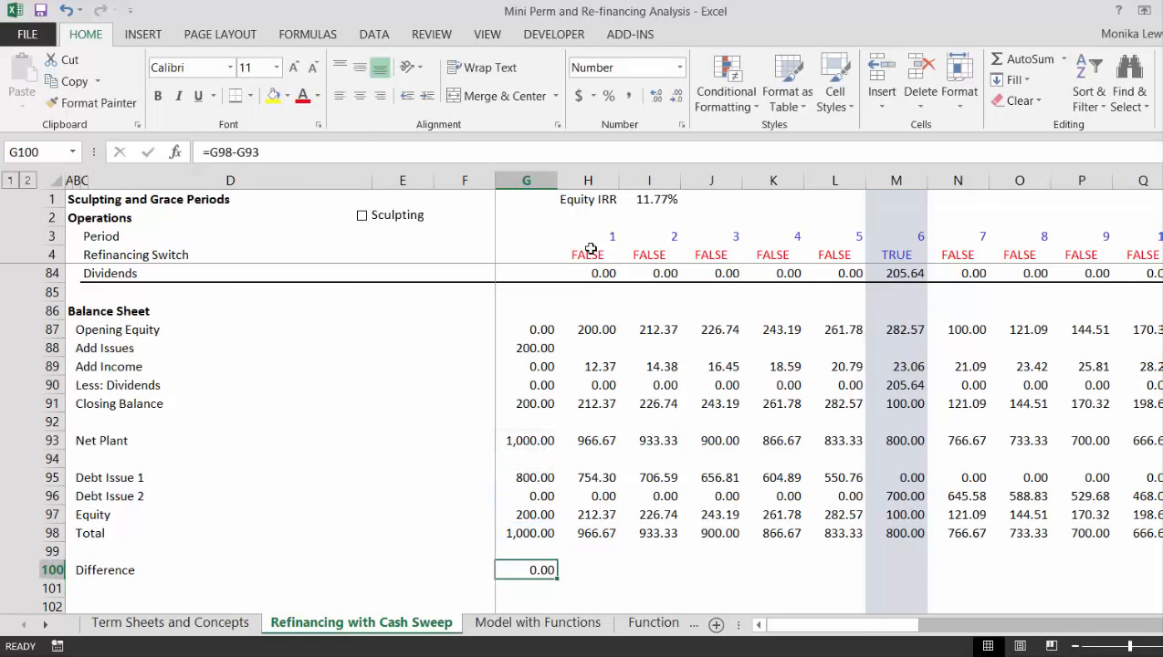
Step: Copy the Difference formula from G100 across all remaining periods and label B101 as Test
key(ctrl+shift+Right)
key(ctrl+r)
key(Down)
key(Left)
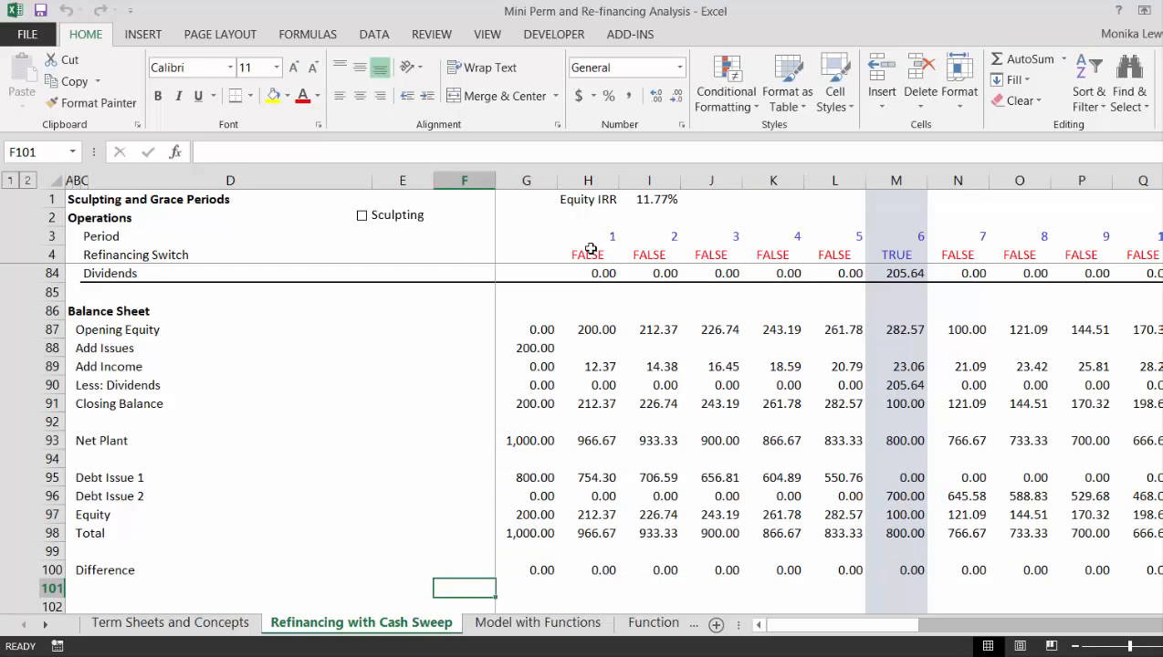
key(Home)
text(Tes)
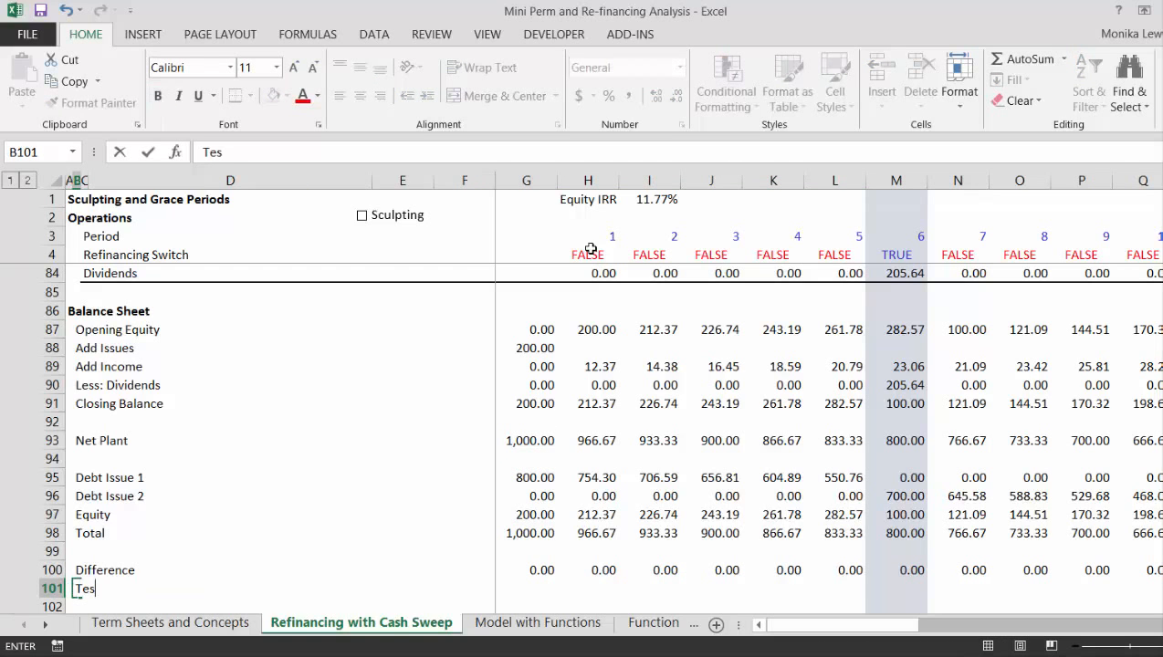
key(Return)
Step: Enter =G100=0 in G101 to test whether the Difference is zero
key(Up)
key(Right)
key(Right)
key(Right)
key(Right)
key(Right)
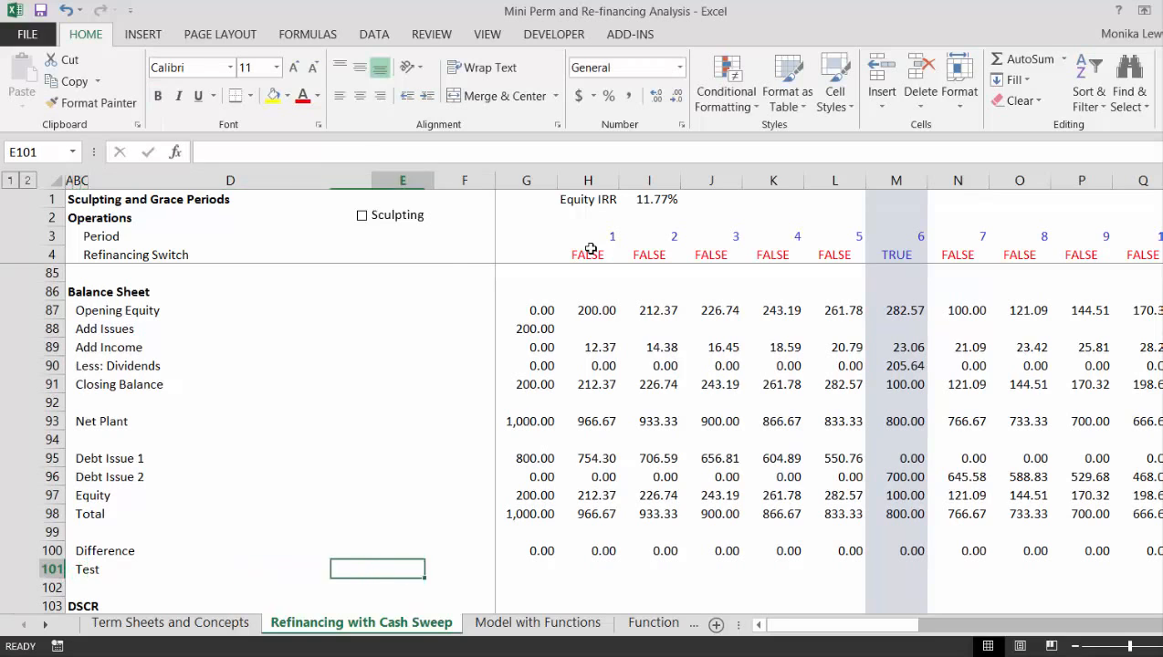
text(=)
key(Up)
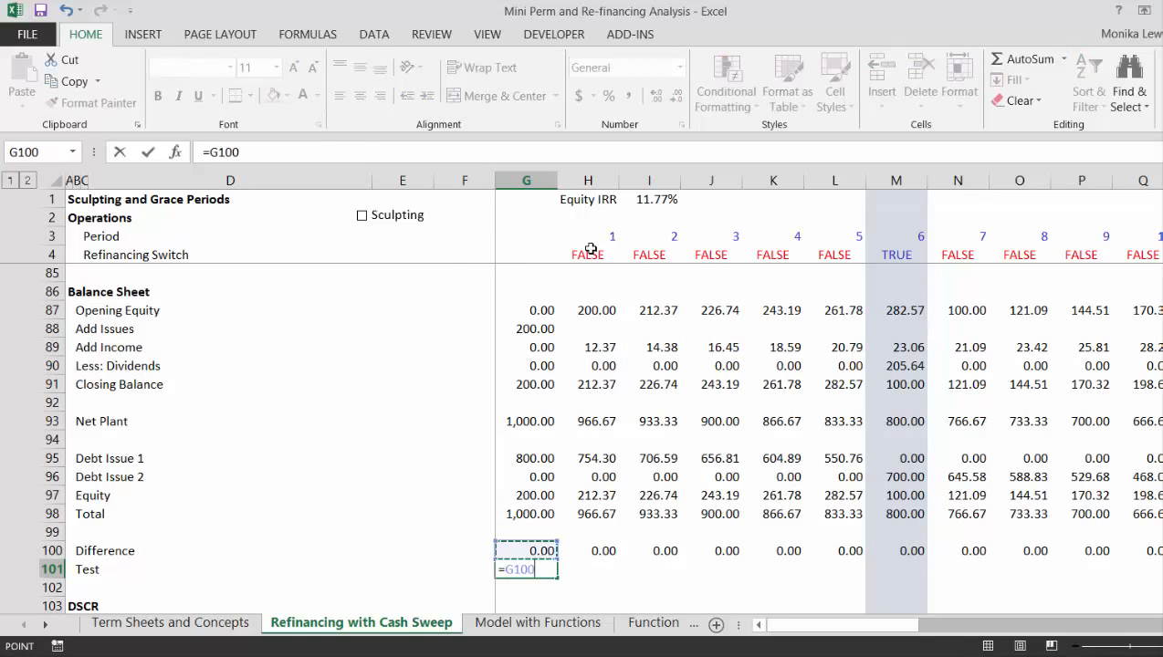
text(=0)
key(Return)
key(Up)
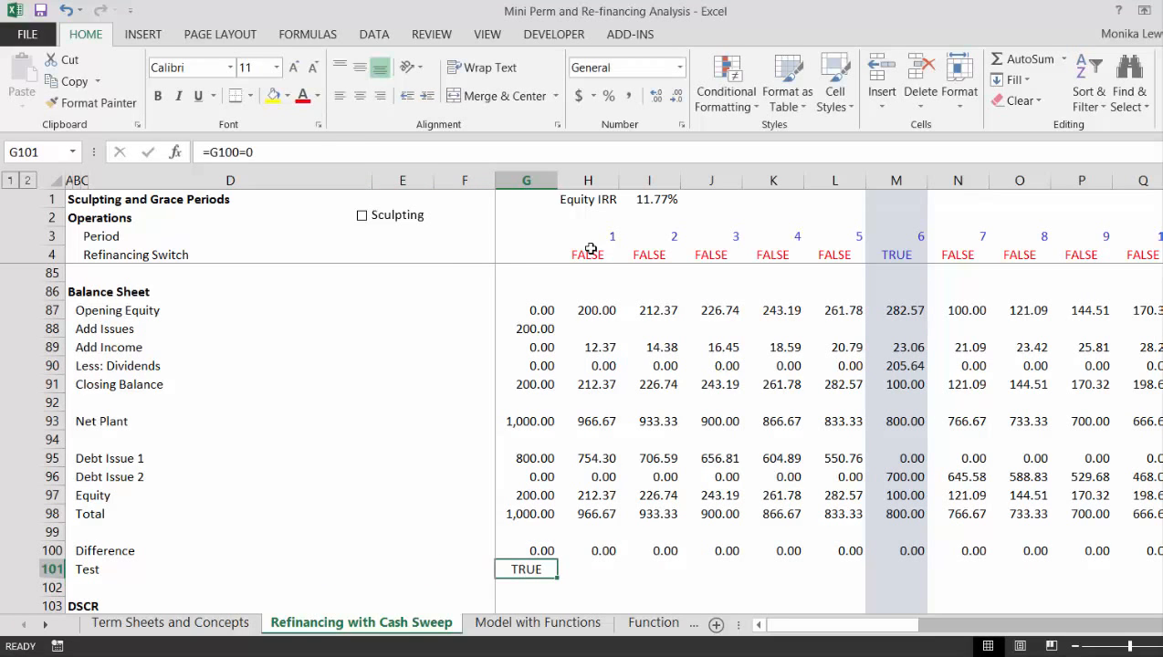
Step: Enter =ROUND(G100,2)=0 in G101 as the balance check and copy it across all periods
text(=rou)
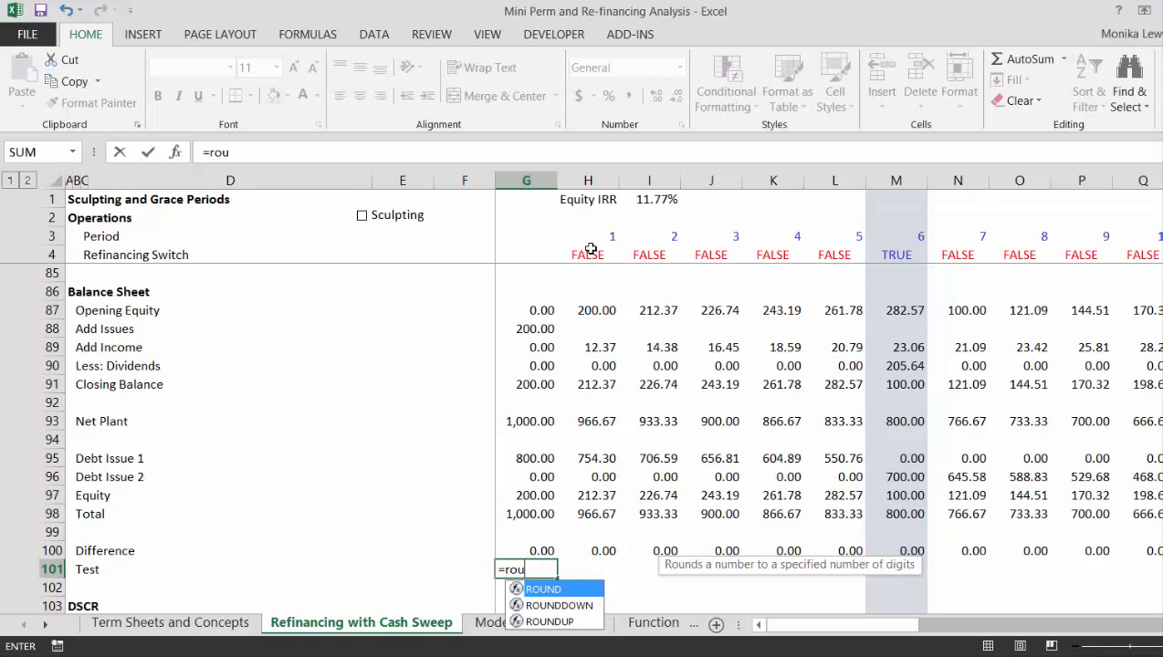
key(Tab)
key(Up)
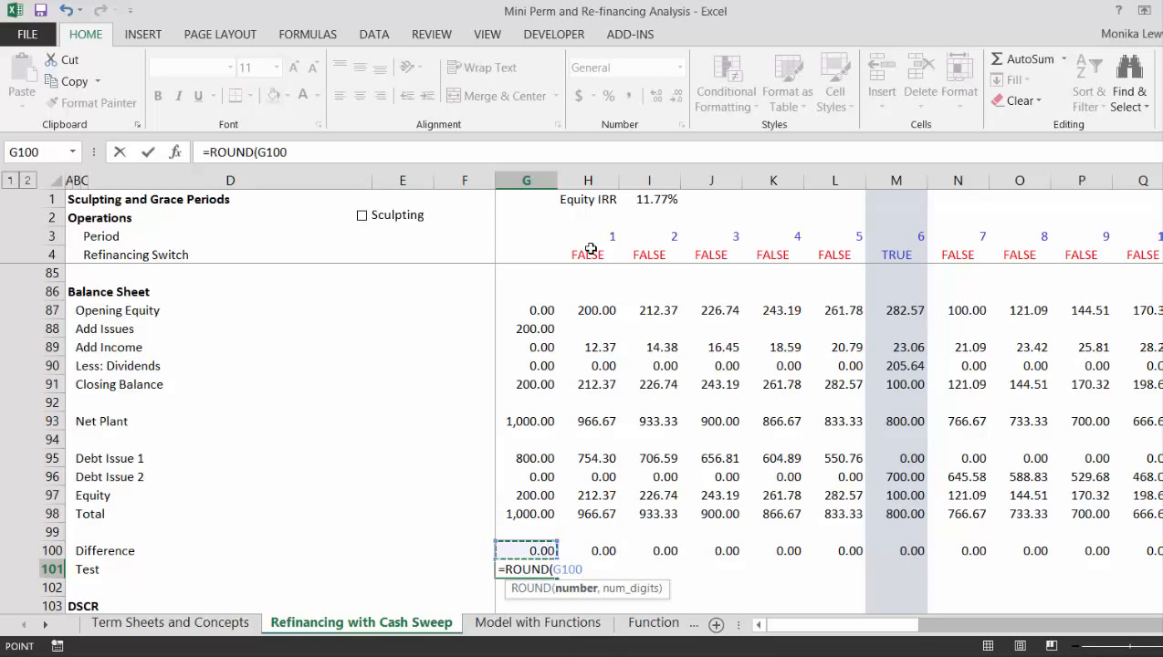
text(,2)=0)
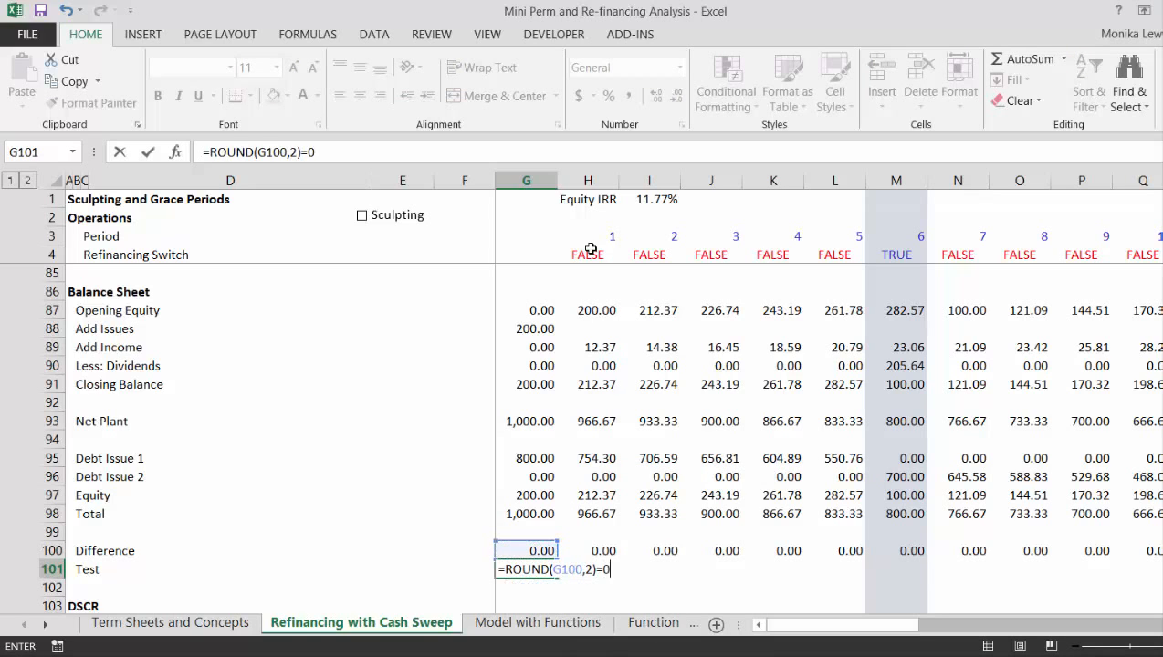
key(Return)
key(Up)
key(ctrl+shift+Right)
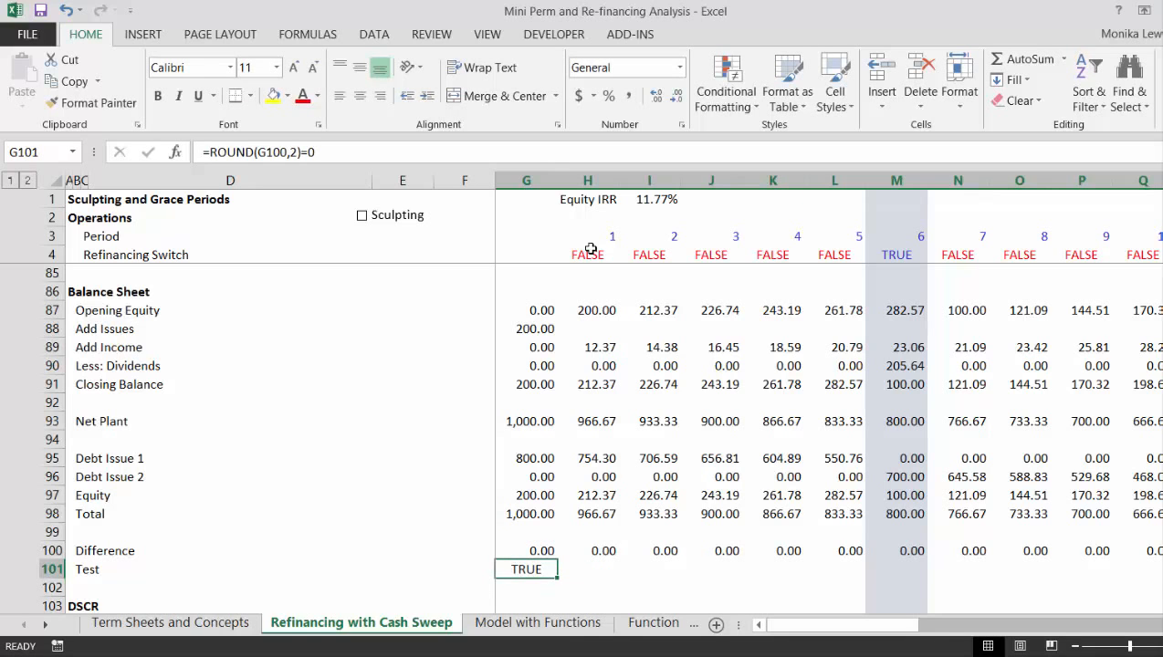
key(ctrl+r)
Step: Examine the DSCR and Equity Return sections, including the IRR summary and the Cash Flow and Debt Service chart
key(Down)
key(Down)
key(Down)
key(ctrl+Left)
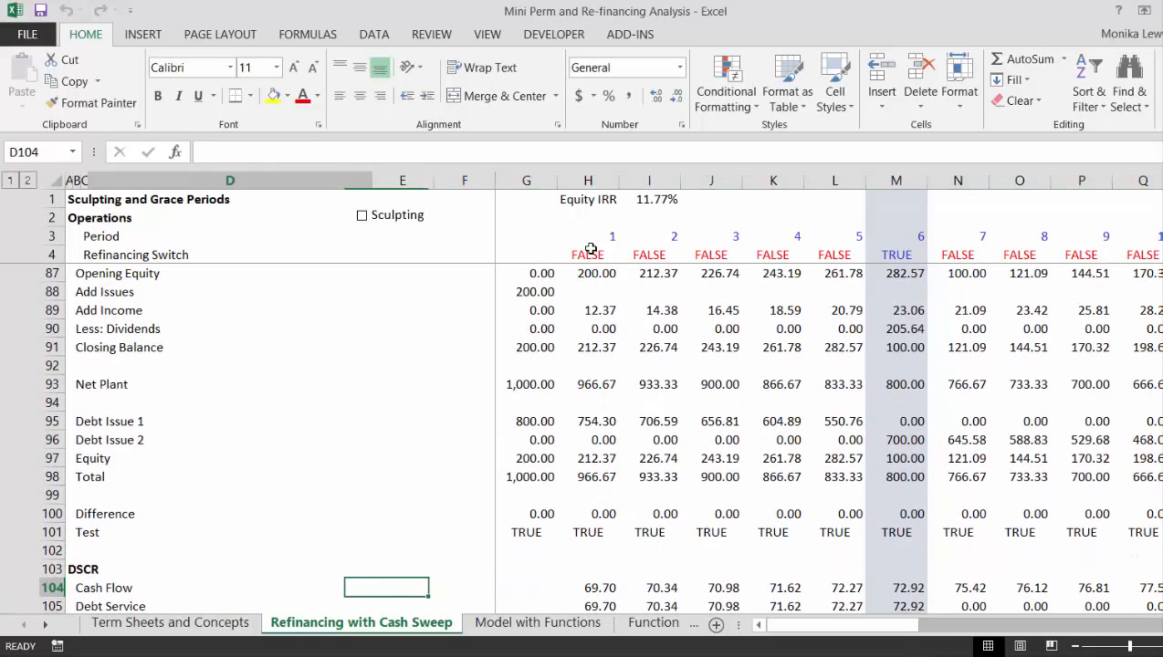
key(Left)
key(Down)
key(Down)
key(Down)
key(Down)
key(Down)
key(Down)
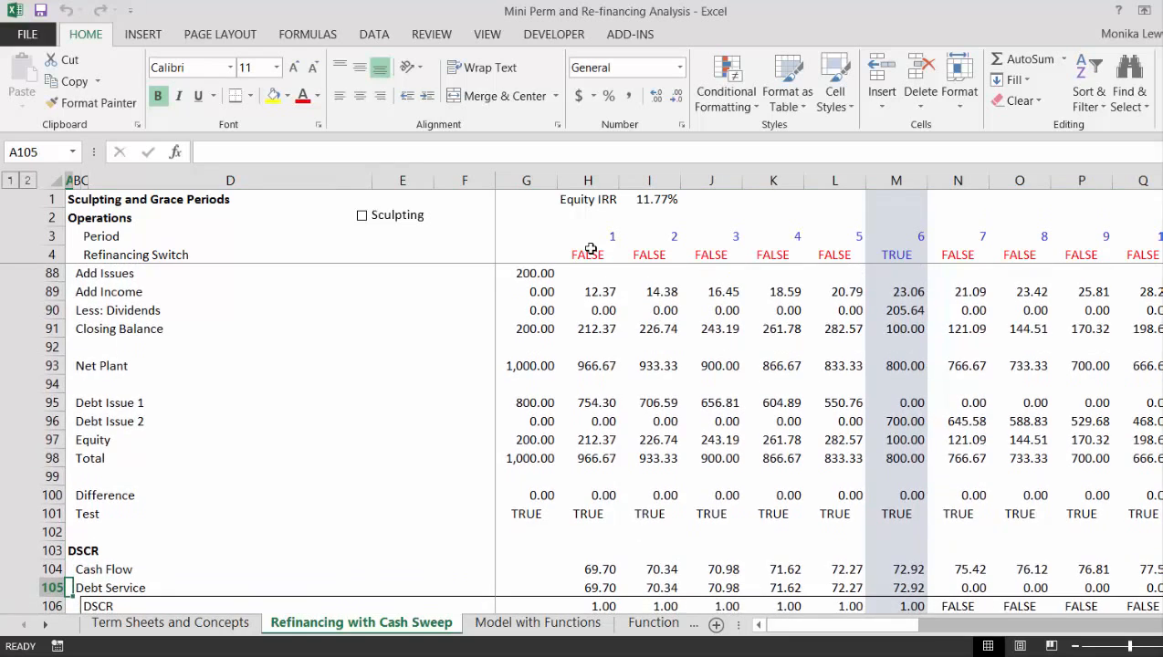
key(Down)
key(Down)
key(Down)
key(Down)
key(Down)
key(Down)
key(Down)
key(Down)
key(Down)
key(Down)
key(Down)
key(Down)
key(Down)
key(Down)
key(Down)
key(Down)
key(Down)
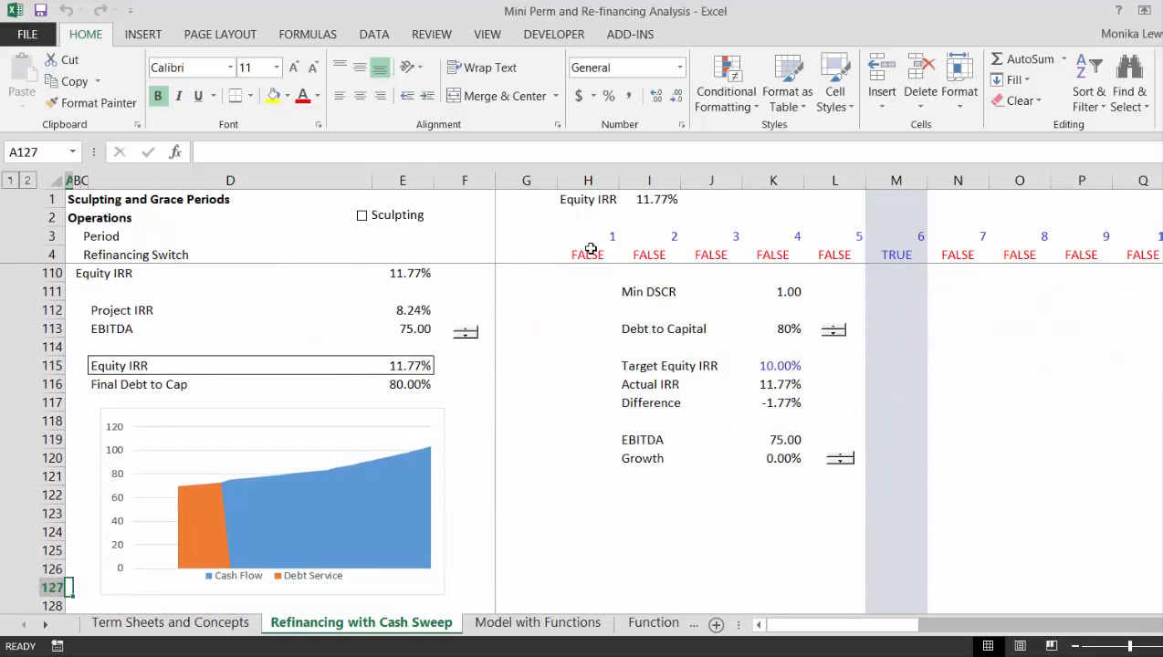
key(Down)
key(Up)
key(Up)
key(Up)
key(Up)
key(Up)
key(Up)
key(Up)
key(Up)
key(Up)
key(Up)
key(Up)
key(Up)
key(Up)
key(Up)
key(Up)
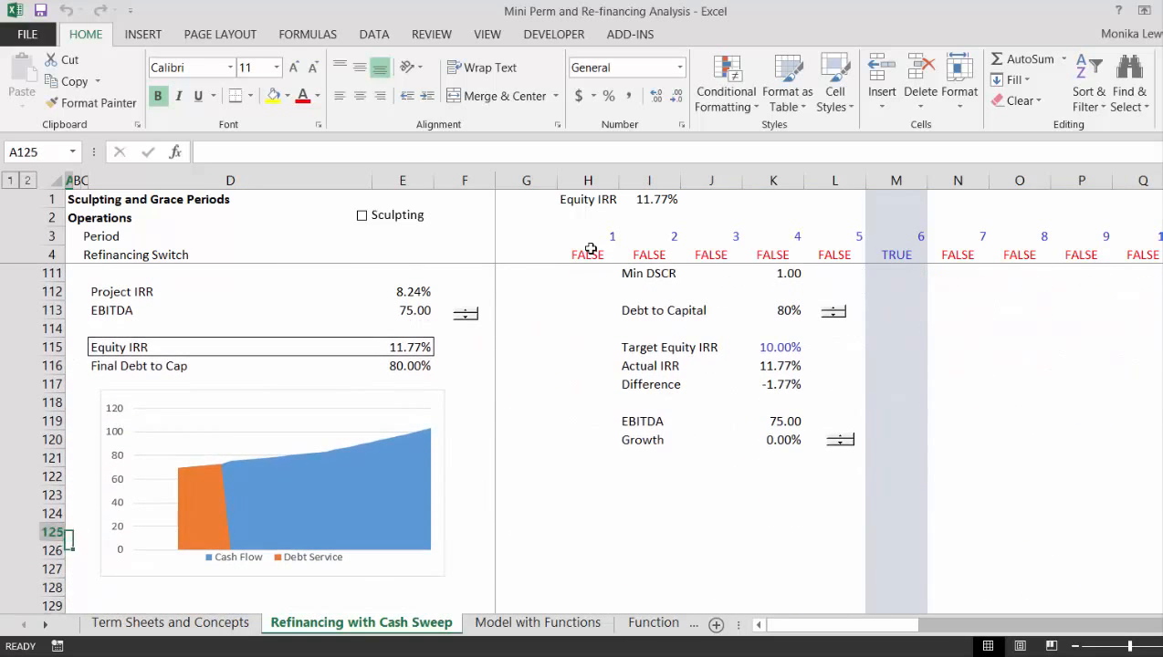
key(Up)
key(Up)
key(Up)
key(Up)
key(Up)
key(Up)
key(Up)
key(Up)
key(Up)
key(Up)
key(Up)
key(Up)
key(Up)
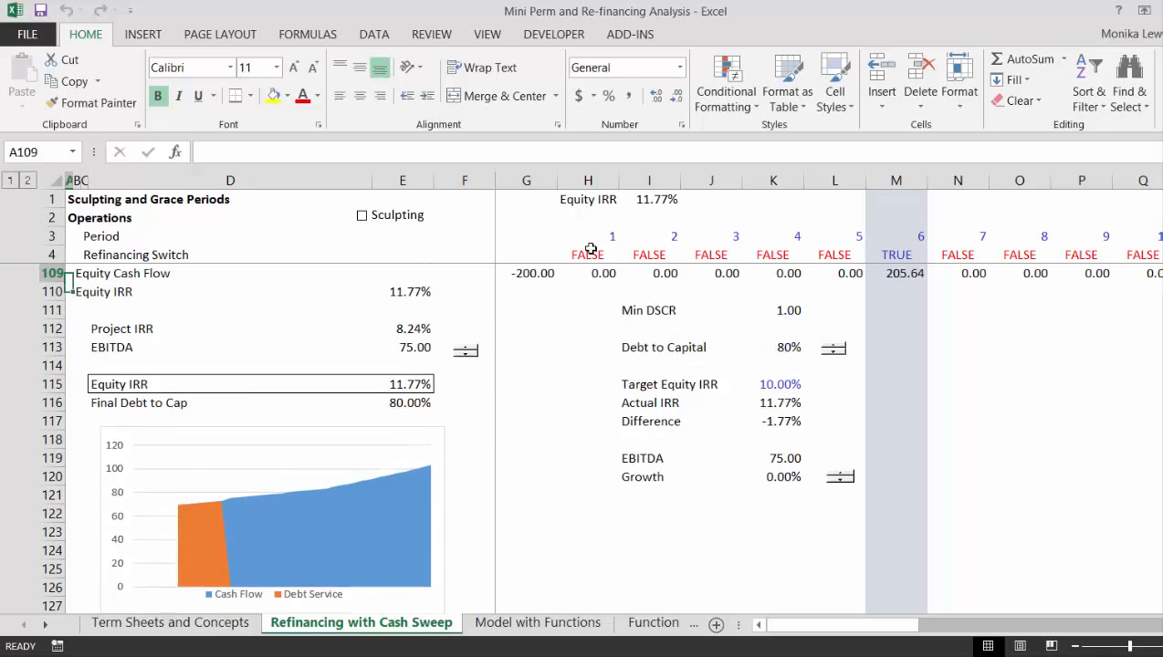
key(Down)
key(Down)
key(Down)
key(Down)
key(Down)
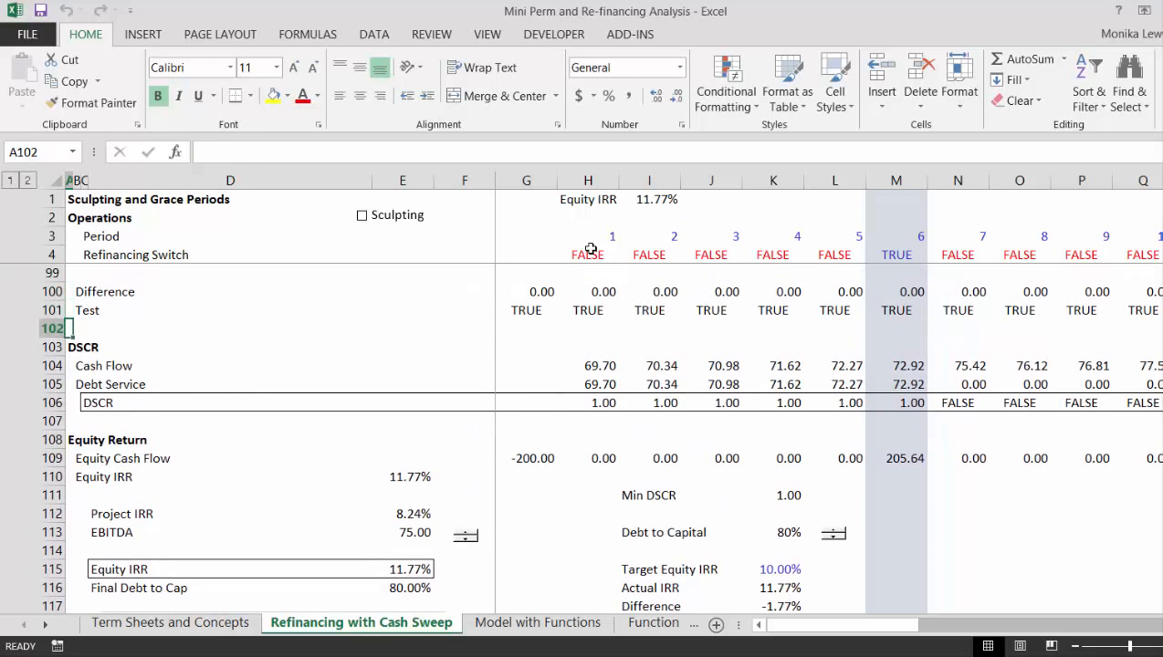
Step: Review the period 1 formulas for Cash Flow, Debt Service and DSCR in the DSCR section
key(Right)
key(Right)
key(Right)
key(Right)
key(Right)
key(Right)
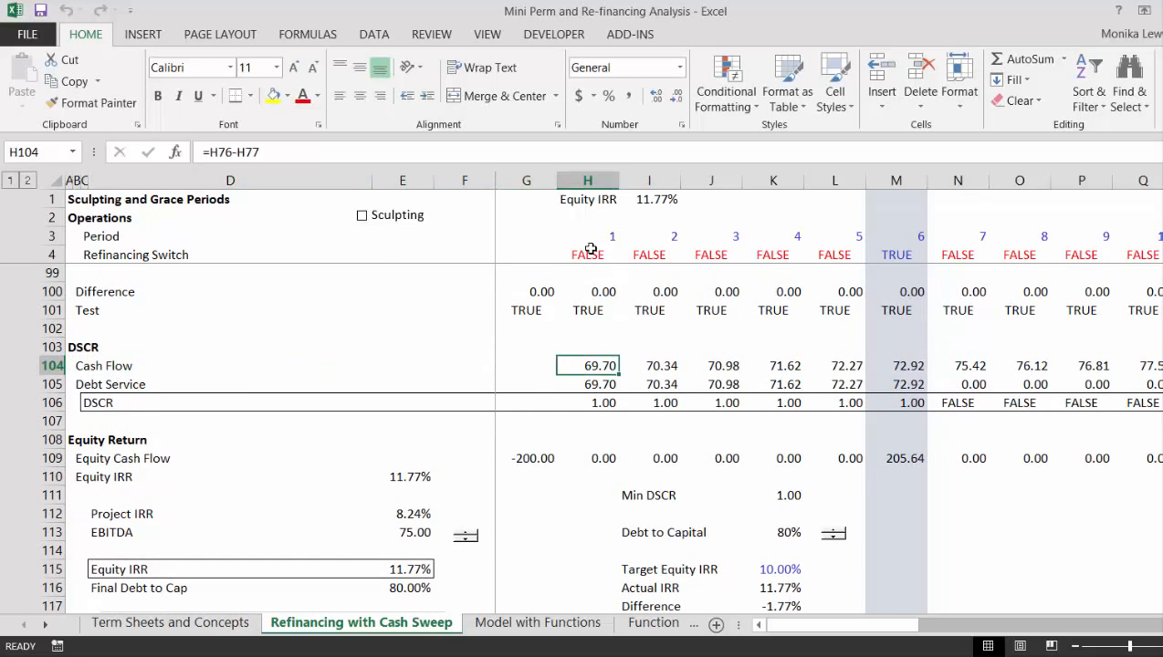
key(Up)
key(Up)
key(Down)
key(Down)
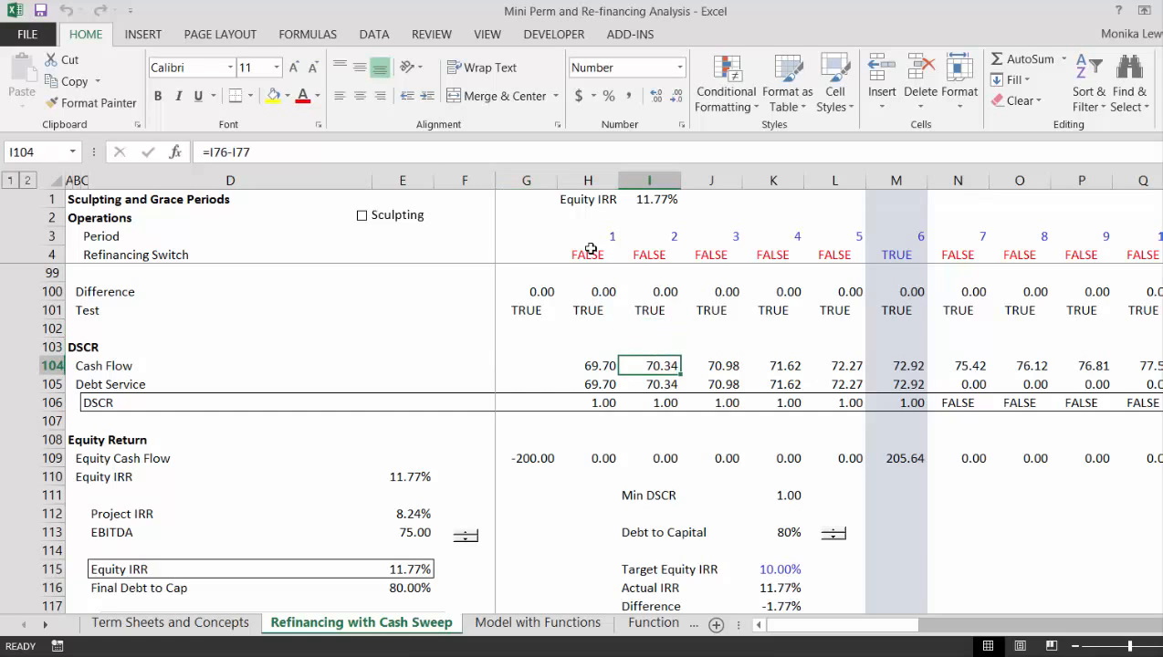
key(Left)
key(Down)
key(Down)
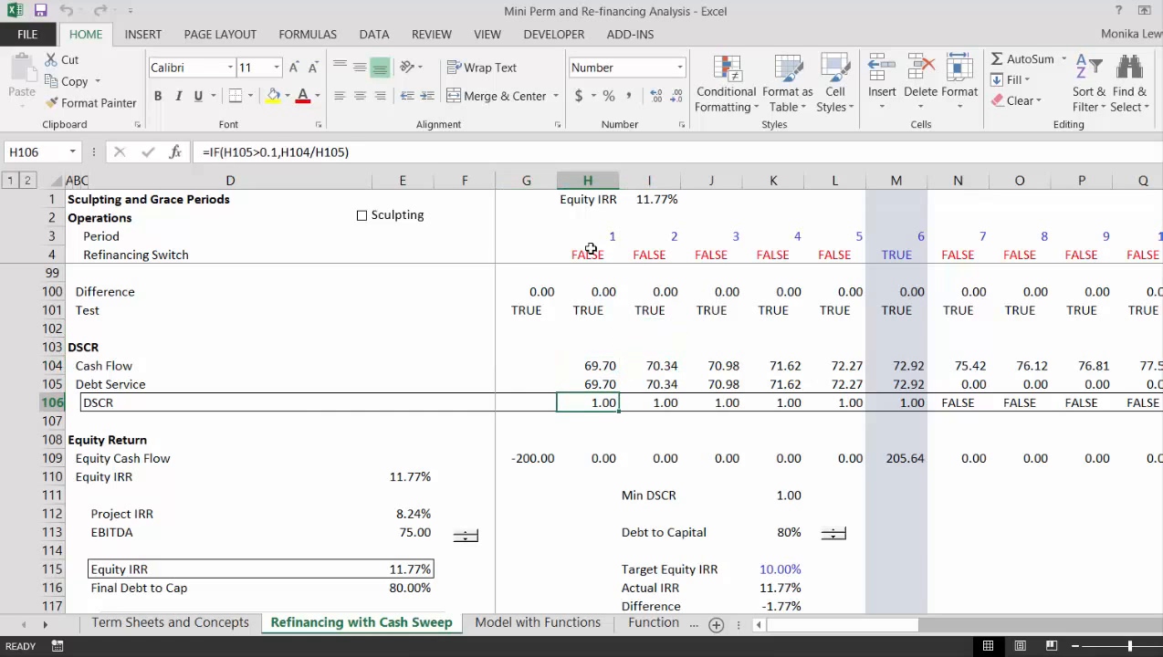
Step: Insert a row between Debt Service and DSCR, and label B106 as Re-financed Debt Service
key(shift+space)
key(ctrl+shift+plus)
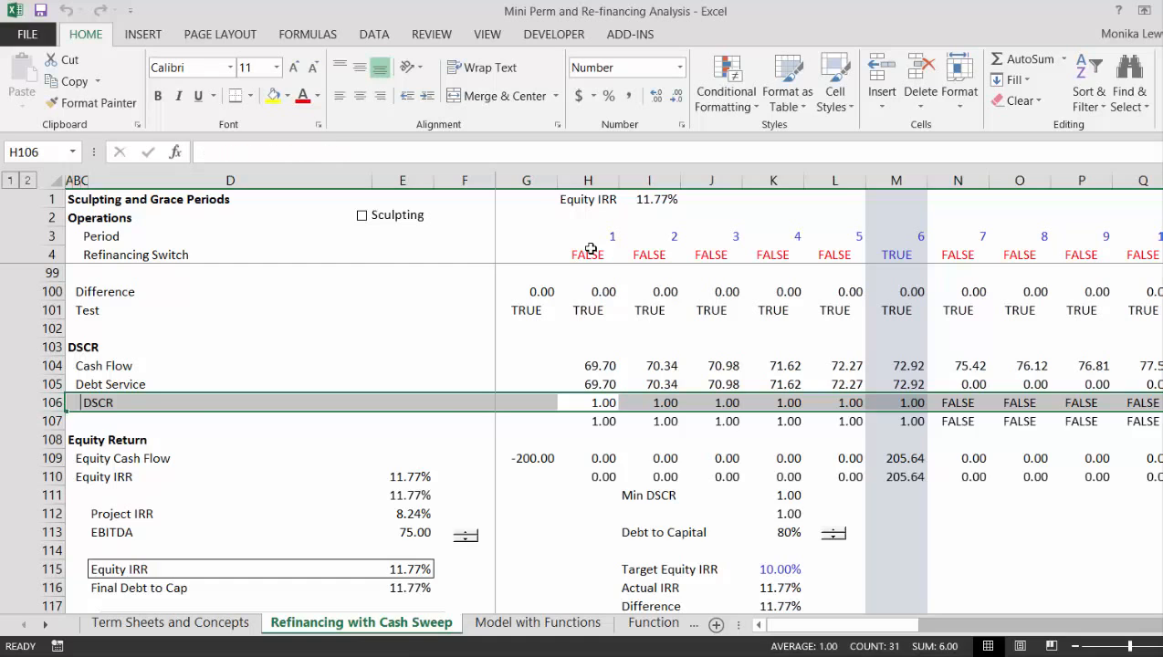
key(Left)
key(Left)
key(Left)
key(Left)
key(Left)
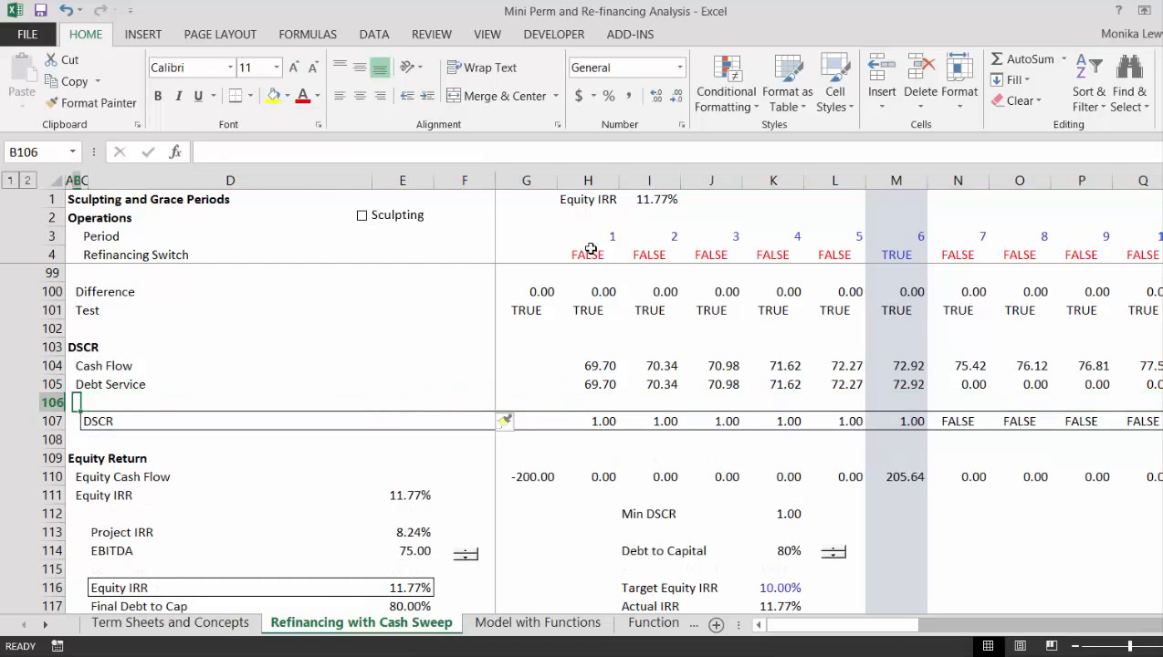
text(Re-financed Debt Servic)
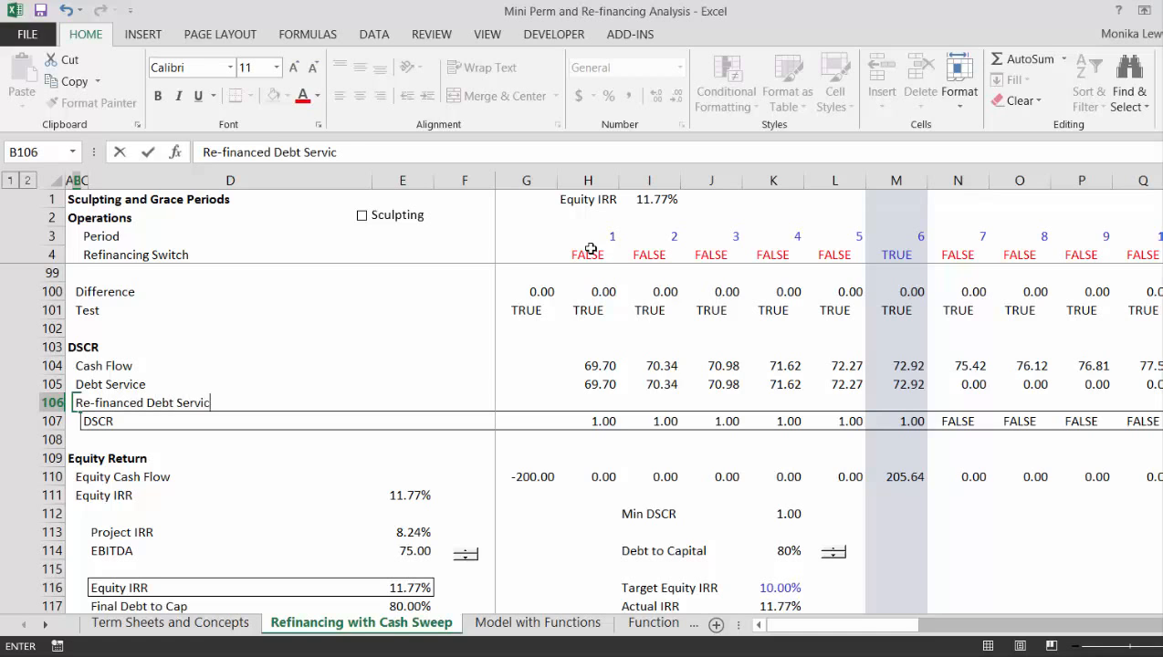
key(Return)
Step: Start the period 1 Re-financed Debt Service formula in H106 with a reference to Less: Sweep on Refinanced Debt (H82)
key(Up)
key(Right)
key(Right)
key(Right)
key(Right)
key(Right)
key(Right)
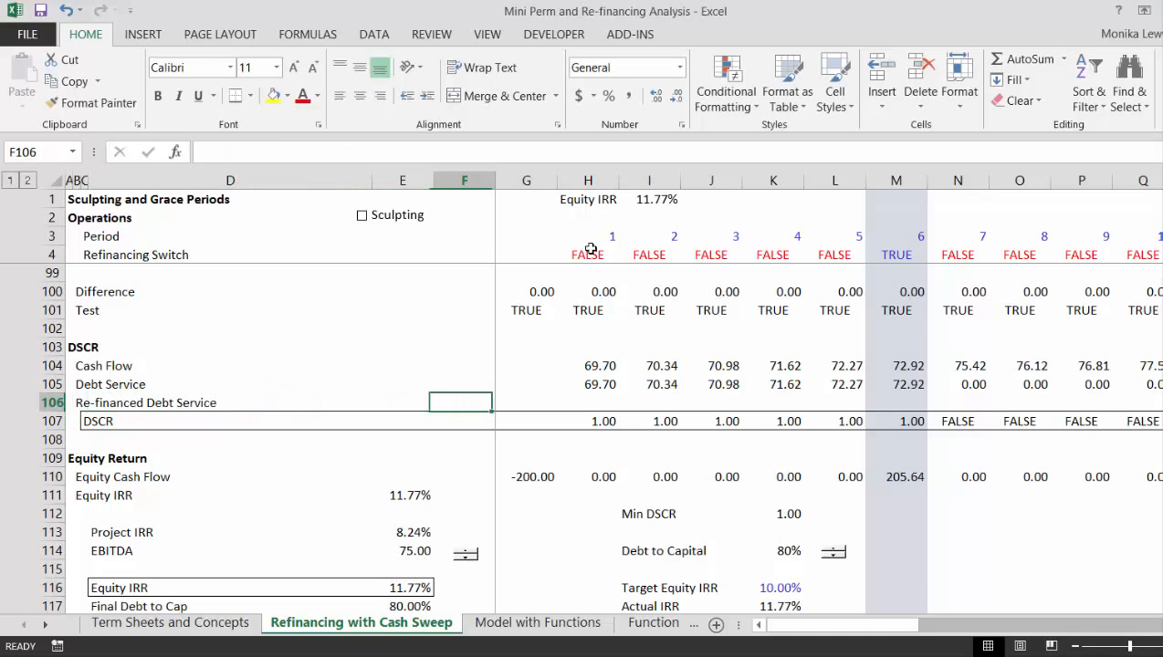
text(=)
key(Up)
key(Up)
key(Up)
key(Up)
key(Up)
key(Up)
key(Up)
key(Up)
key(Up)
key(Up)
key(Up)
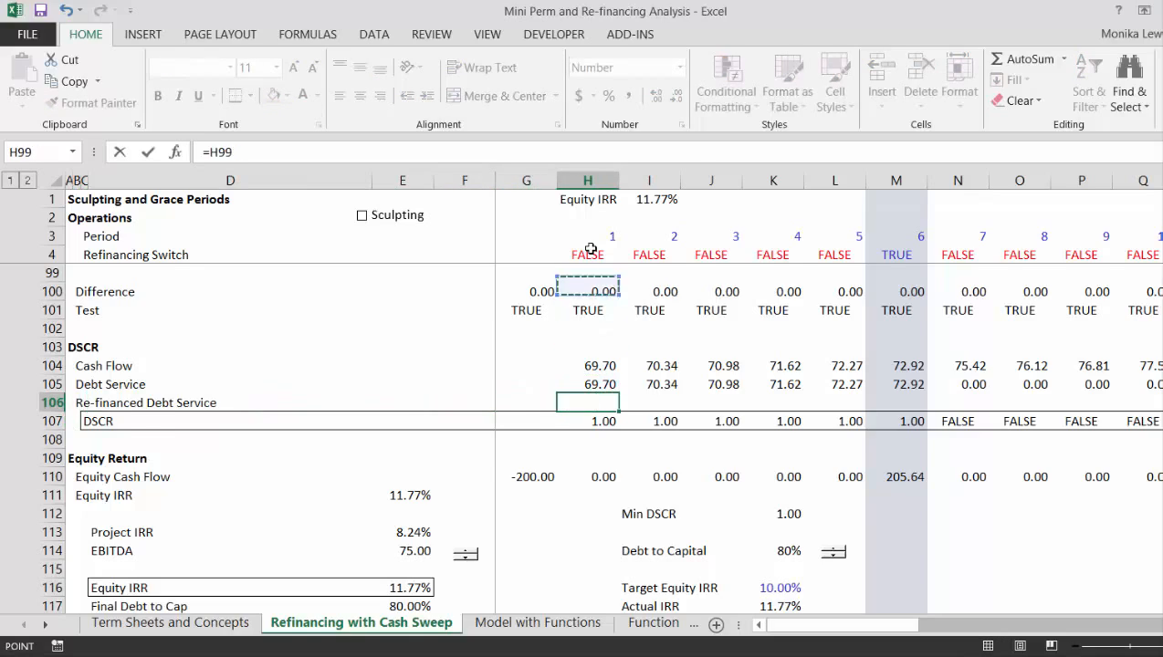
key(Up)
key(Up)
key(Up)
key(Up)
key(Up)
key(Up)
key(Up)
key(Up)
key(Up)
key(Up)
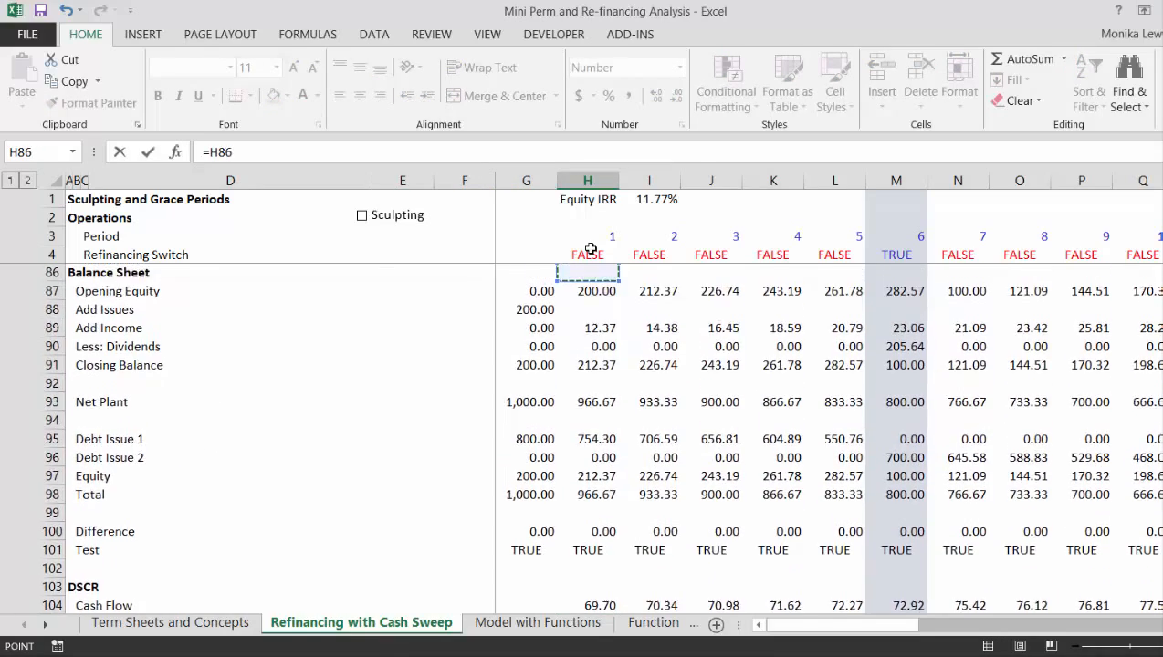
key(Up)
key(Up)
key(Up)
key(Up)
key(Up)
key(Up)
key(Up)
key(Up)
key(Up)
key(Up)
key(Up)
key(Up)
key(Up)
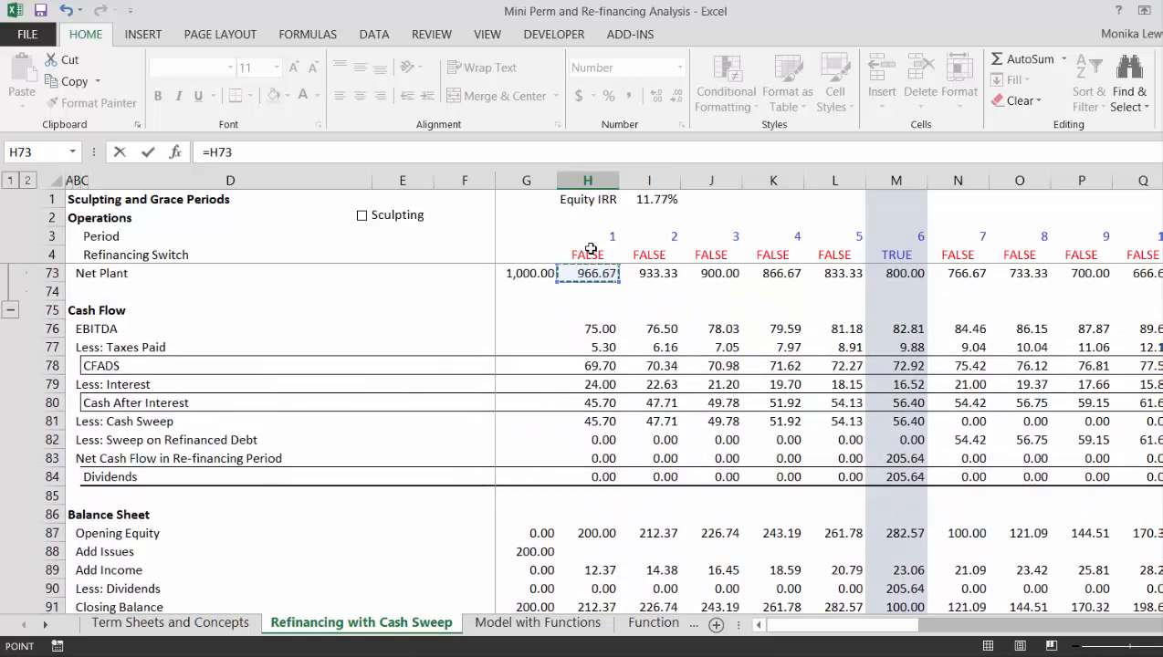
key(Up)
key(Up)
key(Up)
key(Up)
key(Up)
key(Up)
key(Up)
key(Up)
key(Up)
key(Up)
key(Down)
key(Down)
key(Down)
key(Down)
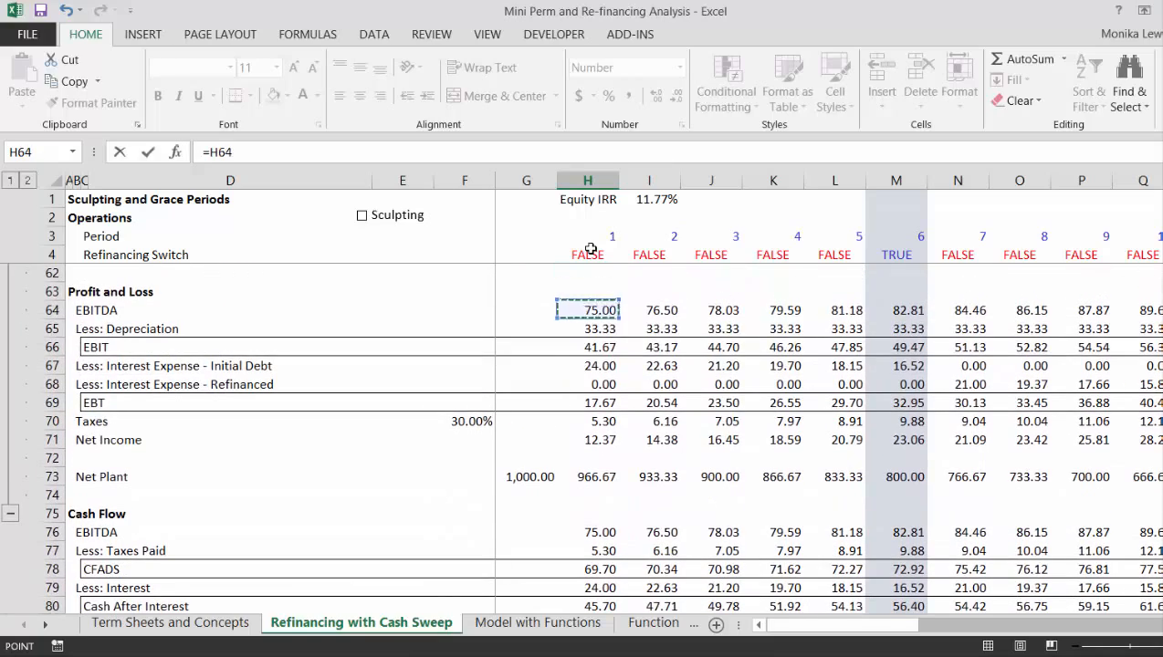
key(Down)
key(Down)
key(Down)
key(Down)
key(Down)
key(Down)
key(Down)
key(Down)
key(Down)
key(Down)
key(Down)
key(Down)
key(Down)
key(Down)
key(Down)
key(Down)
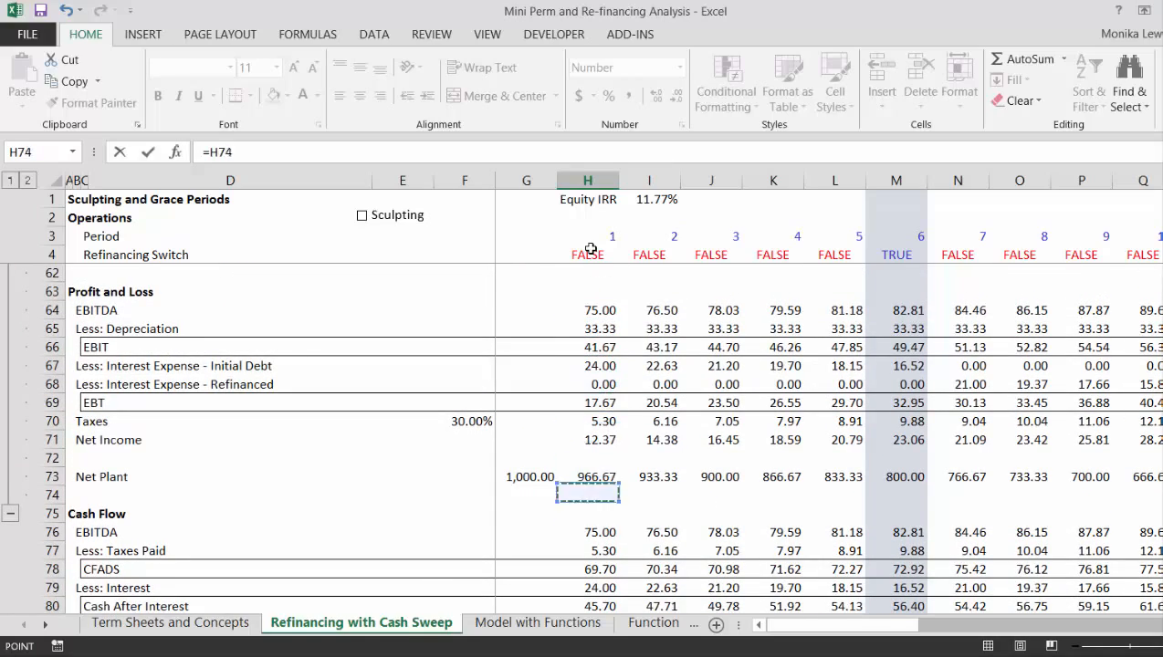
key(Down)
key(Down)
key(Down)
key(Down)
key(Down)
key(Down)
key(Down)
key(Down)
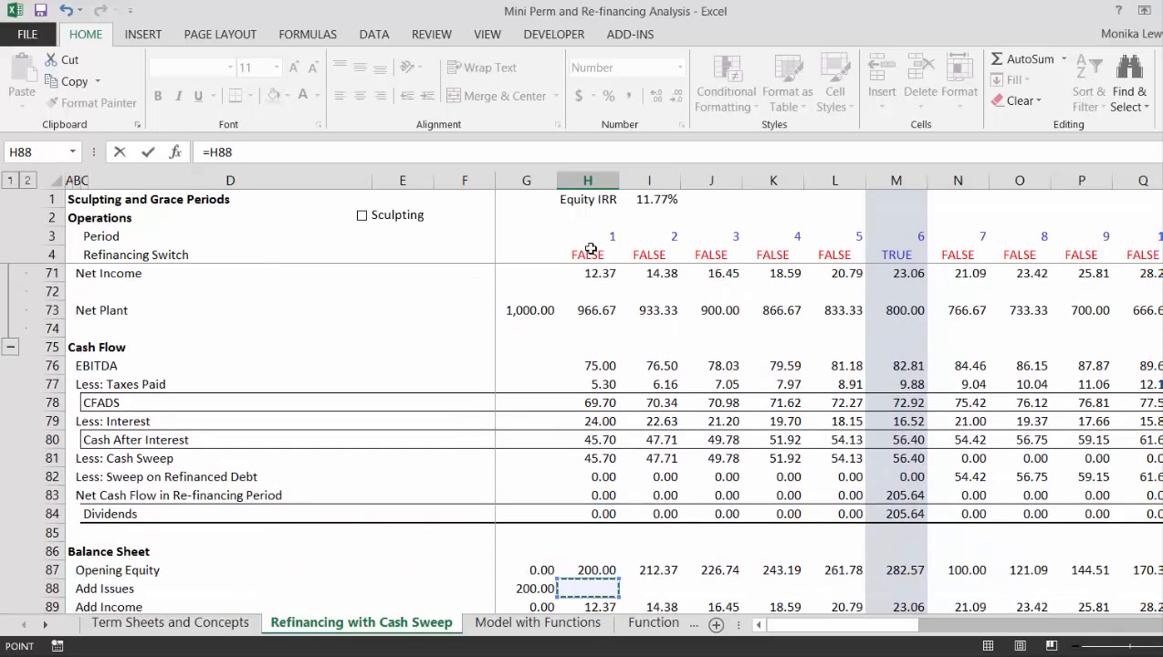
key(Up)
key(Up)
key(Up)
key(Up)
key(Up)
key(Up)
key(Up)
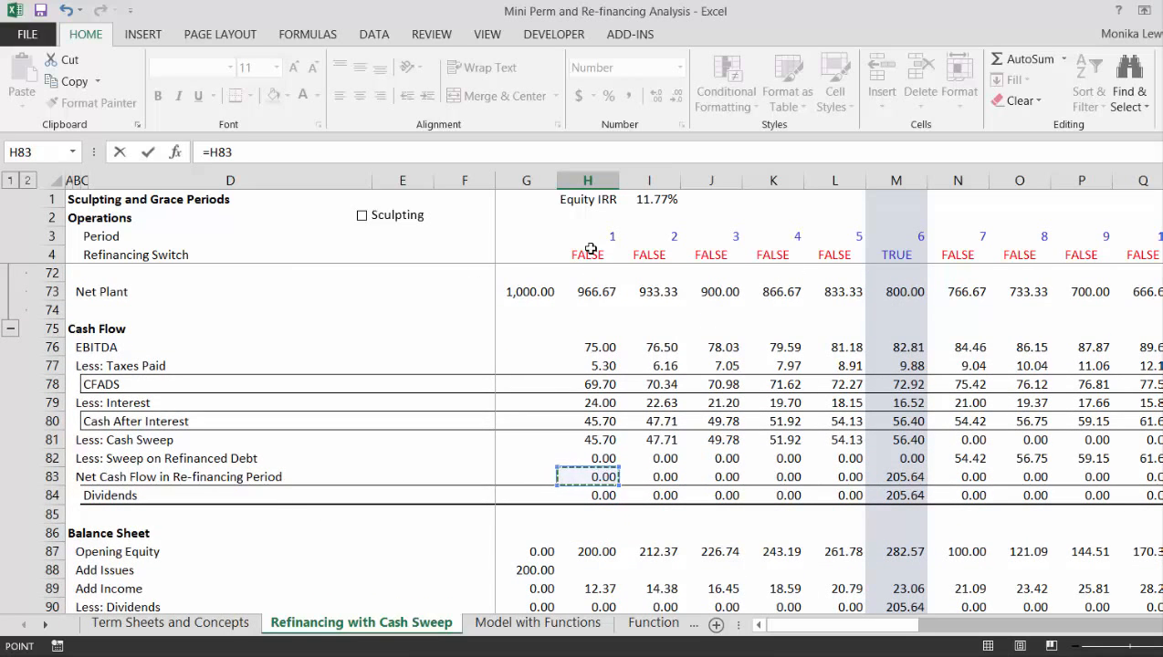
key(Up)
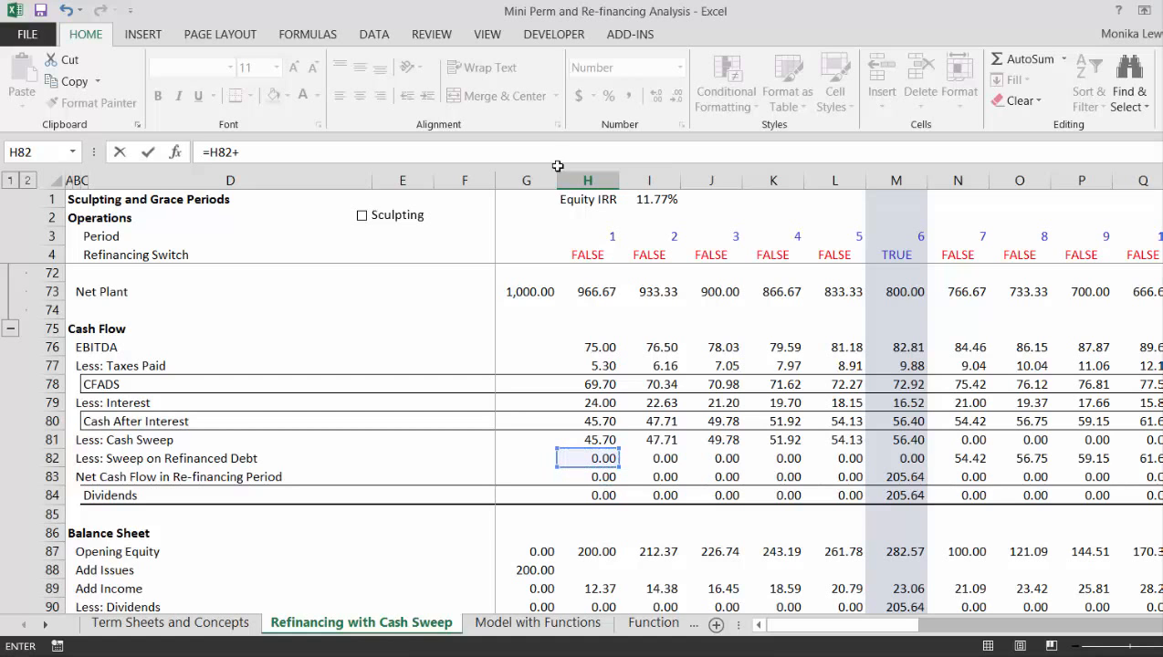
Step: Add the refinanced interest expense in H68 to the H106 formula, completing it as =H82+H68
text(+)
click(591, 317)
key(Up)
key(Up)
key(Up)
key(Up)
key(Up)
key(Up)
key(Up)
key(Up)
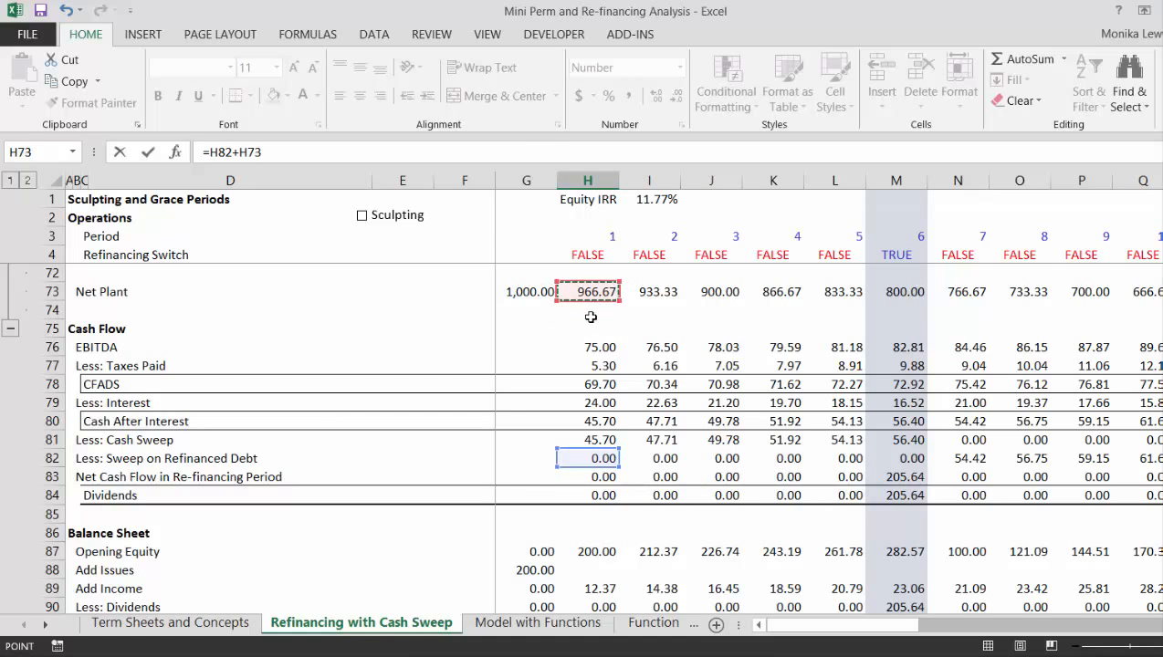
key(Up)
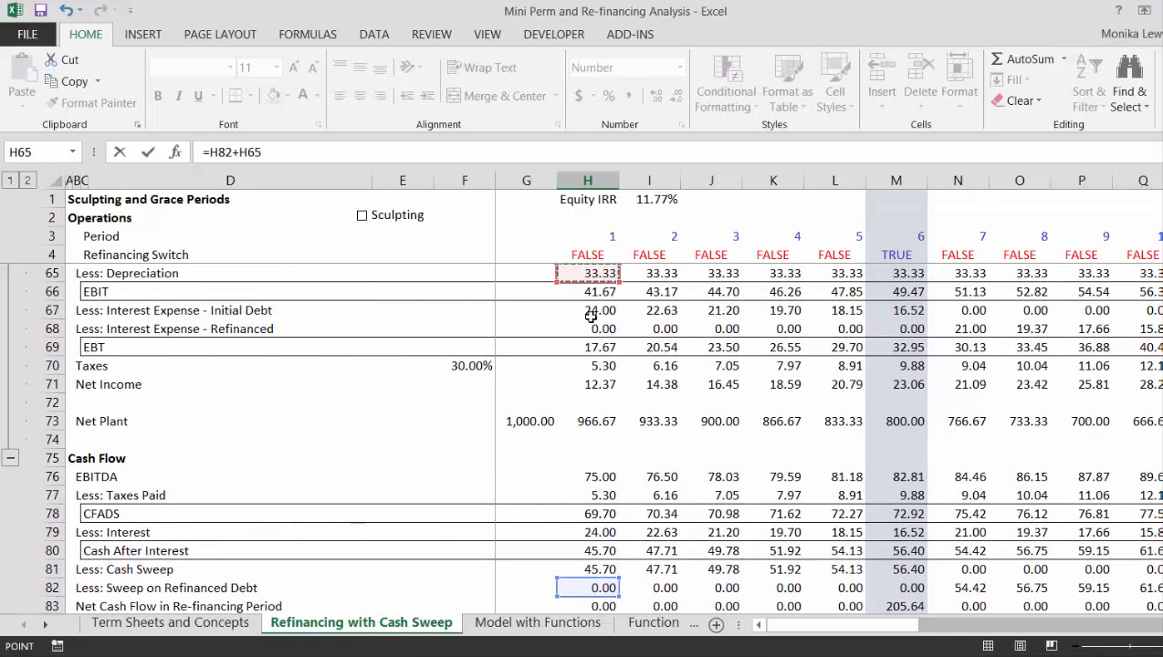
key(Down)
key(Down)
key(Down)
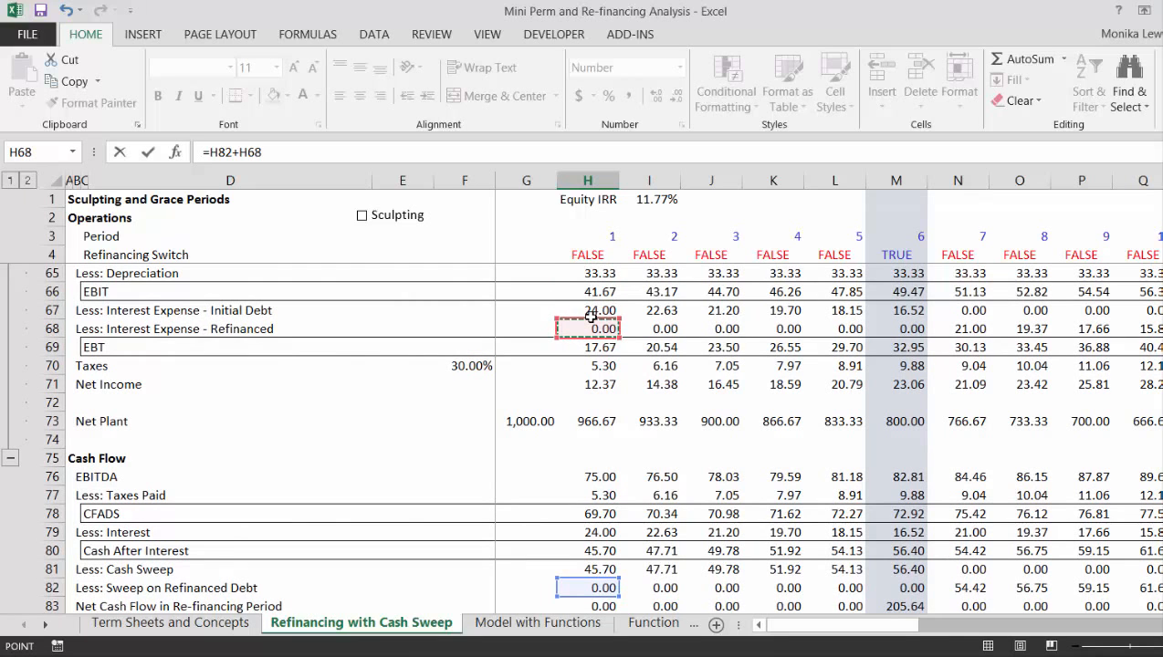
key(Return)
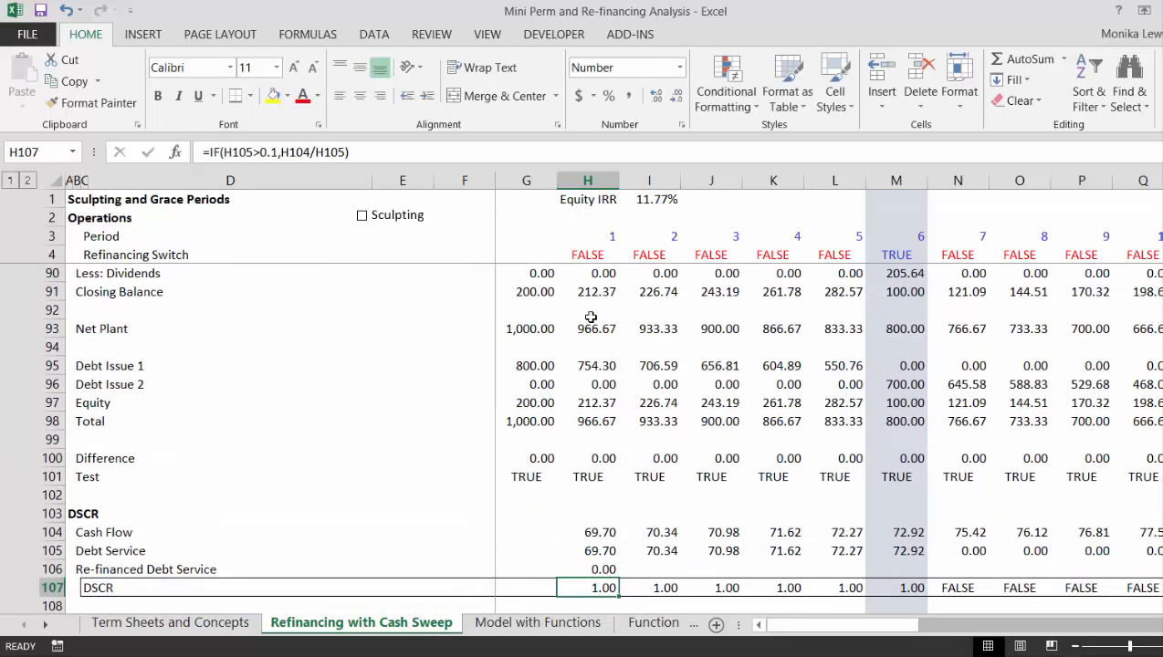
Step: Copy the Re-financed Debt Service formula from H106 across all periods
key(Up)
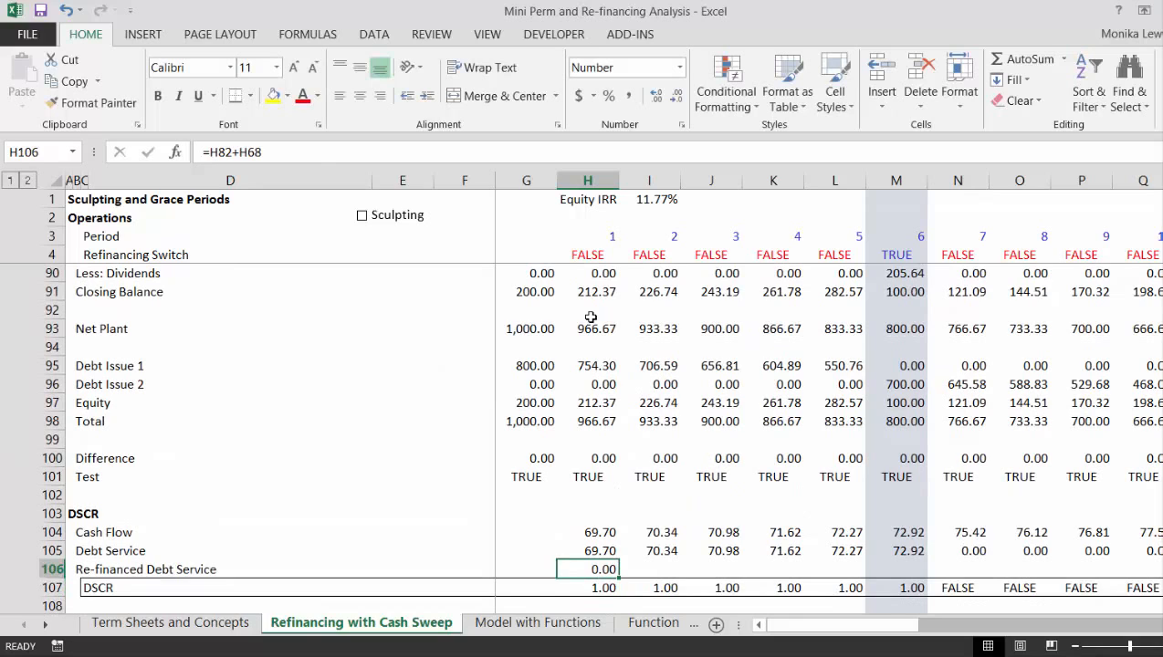
key(ctrl+shift+Right)
key(ctrl+r)
Step: Extend the data range of the cash flow and debt service chart to B103:AK106 so it includes Re-financed Debt Service
key(Down)
key(Down)
key(Down)
key(Down)
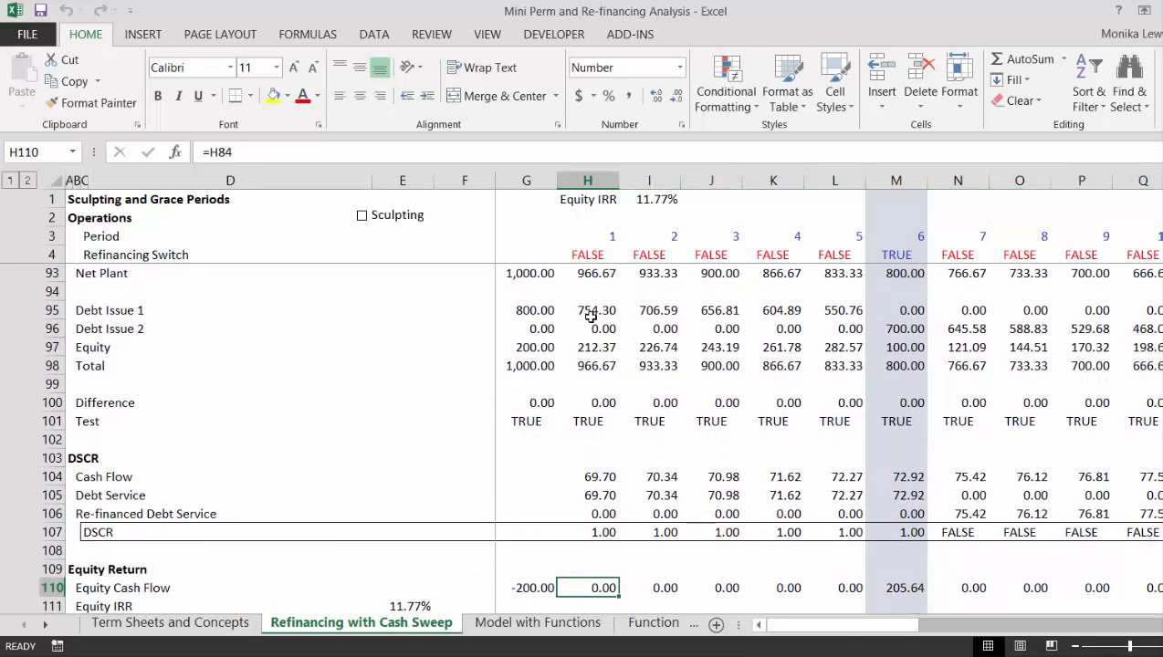
key(Down)
key(Down)
key(Down)
key(Down)
key(Down)
key(Down)
key(Down)
key(Down)
key(Down)
key(Down)
key(Down)
key(Down)
key(Down)
key(Down)
key(Down)
key(Down)
key(Down)
key(Down)
key(Down)
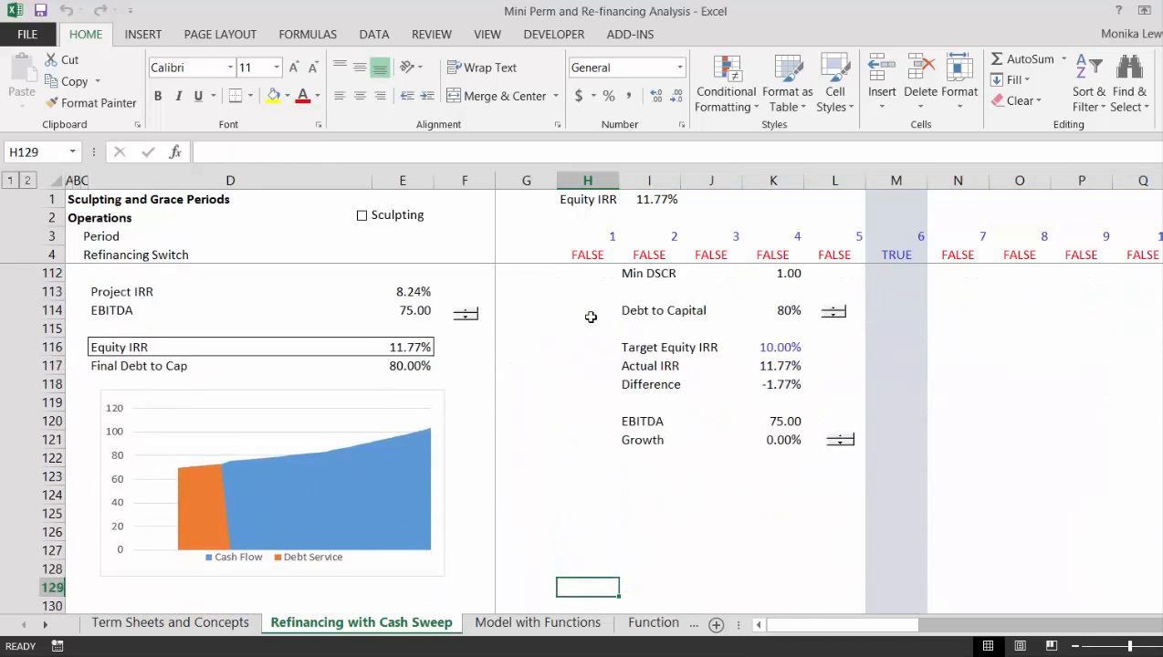
click(195, 439)
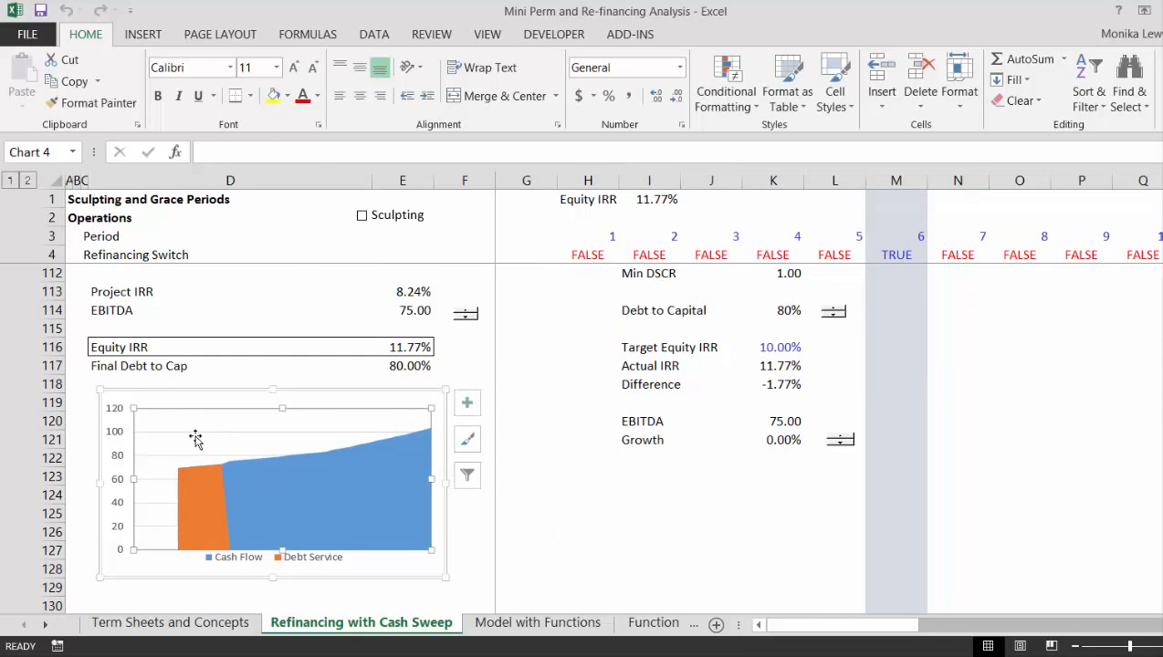
right_click(195, 438)
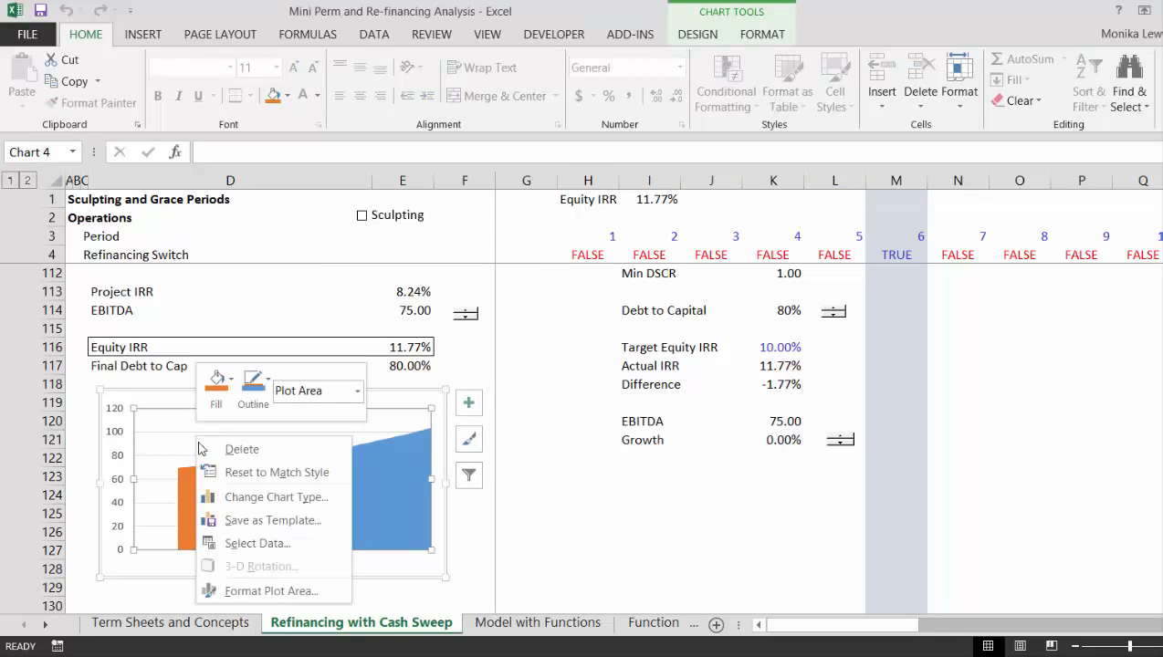
click(242, 543)
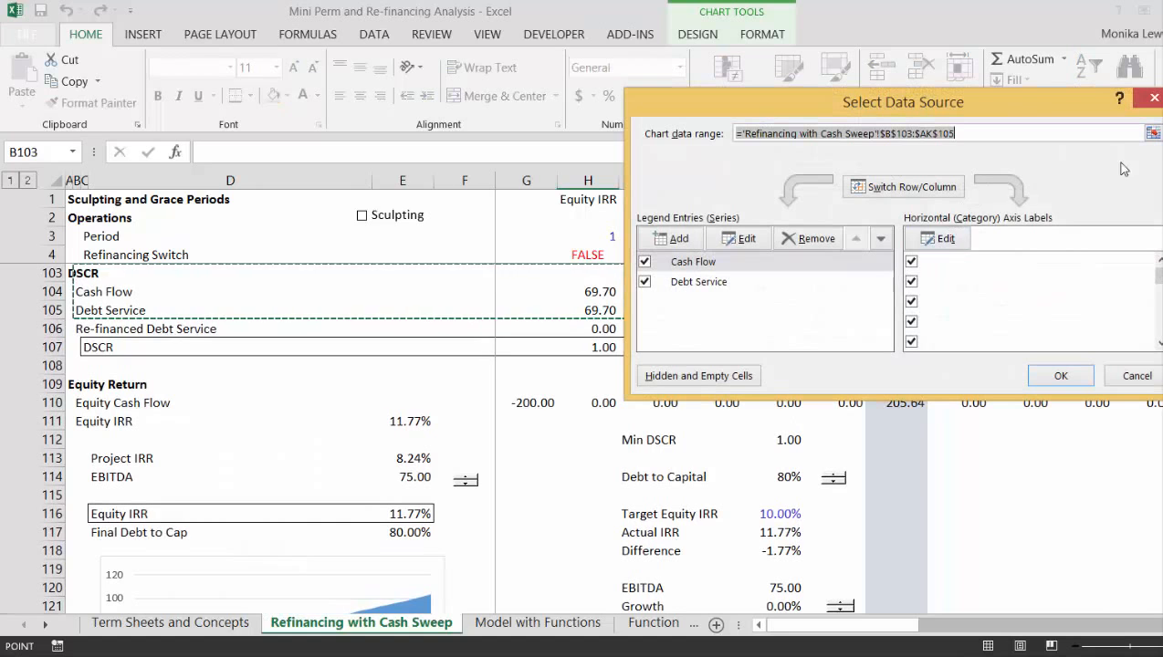
click(1153, 133)
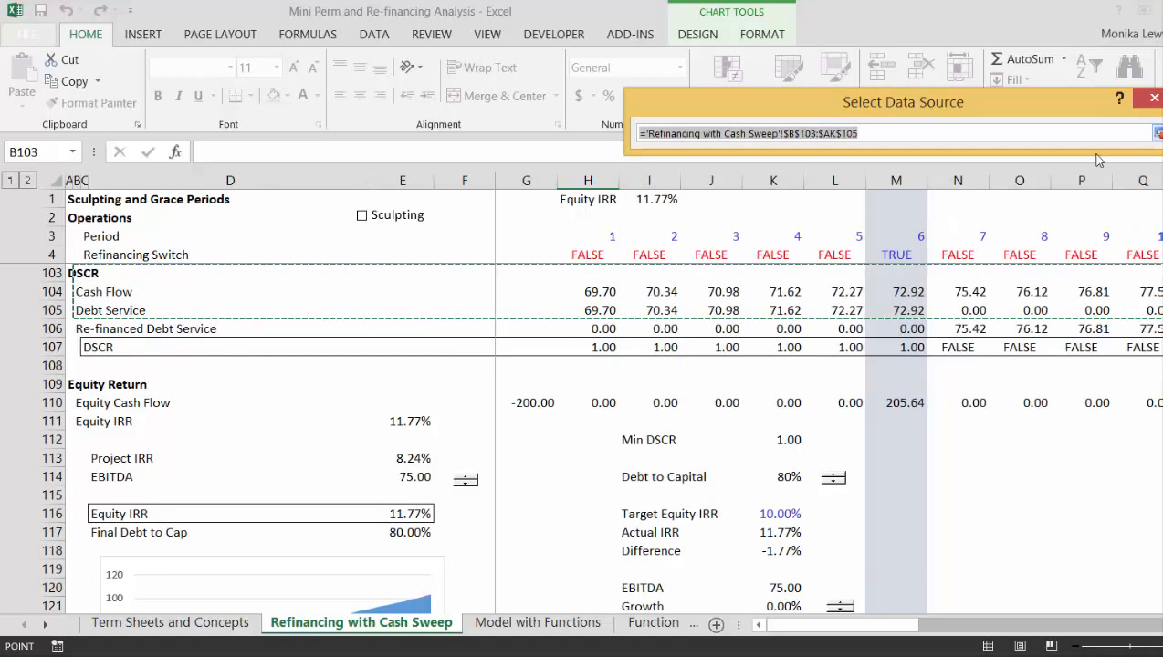
click(78, 272)
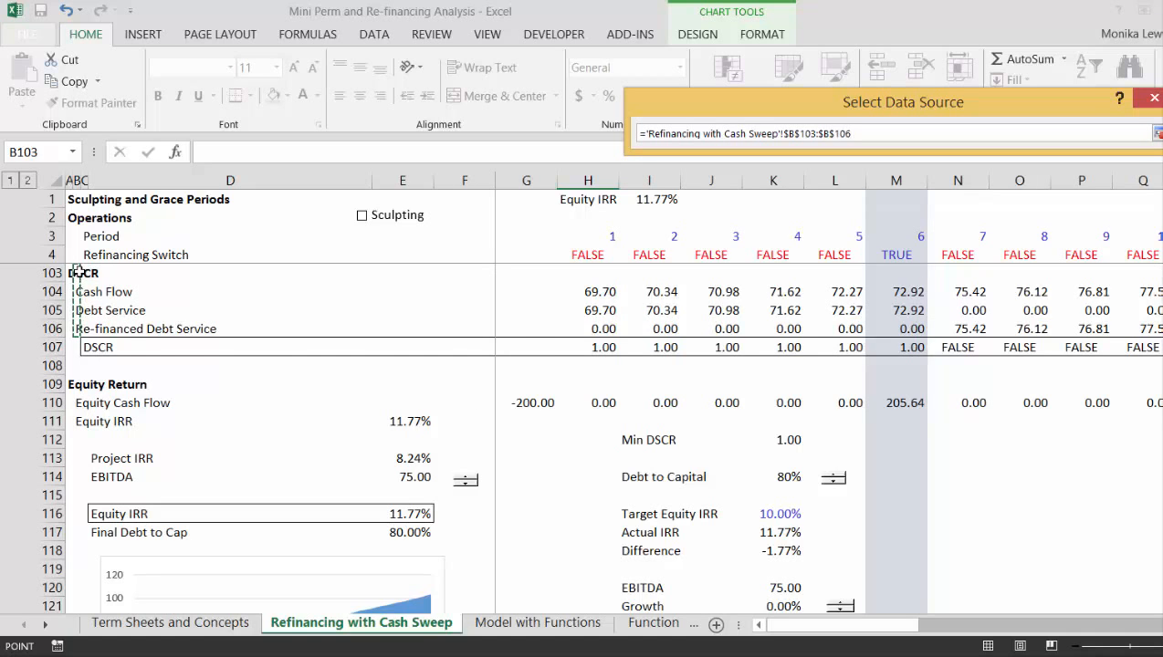
key(ctrl+shift+Right)
key(ctrl+shift+Left)
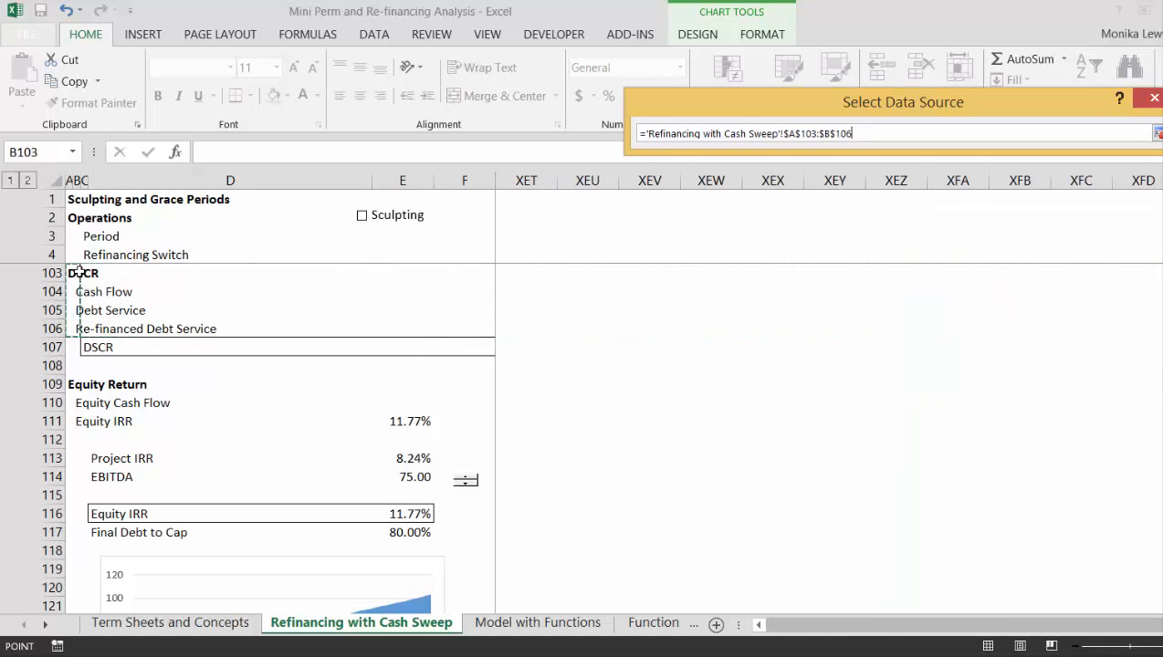
key(ctrl+shift+Right)
key(ctrl+shift+Left)
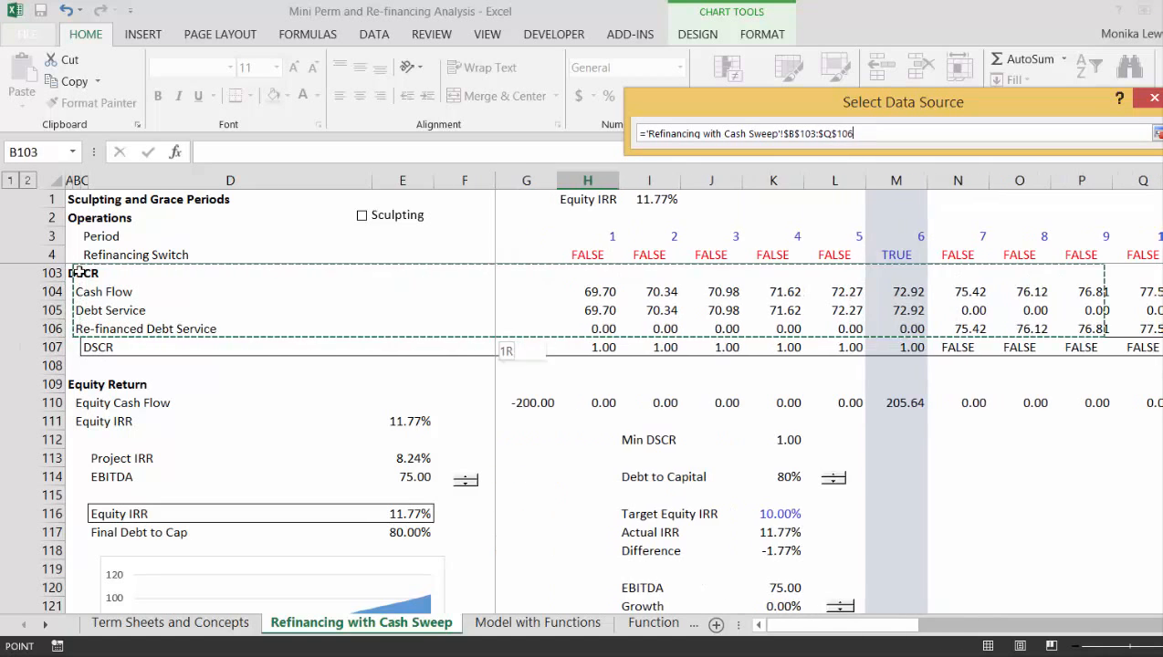
key(shift+Right)
key(shift+Right)
key(shift+Right)
key(shift+Right)
key(shift+Right)
key(shift+Right)
key(shift+Right)
key(shift+Right)
key(shift+Right)
key(shift+Right)
key(shift+Right)
key(shift+Right)
key(shift+Right)
key(shift+Right)
key(shift+Right)
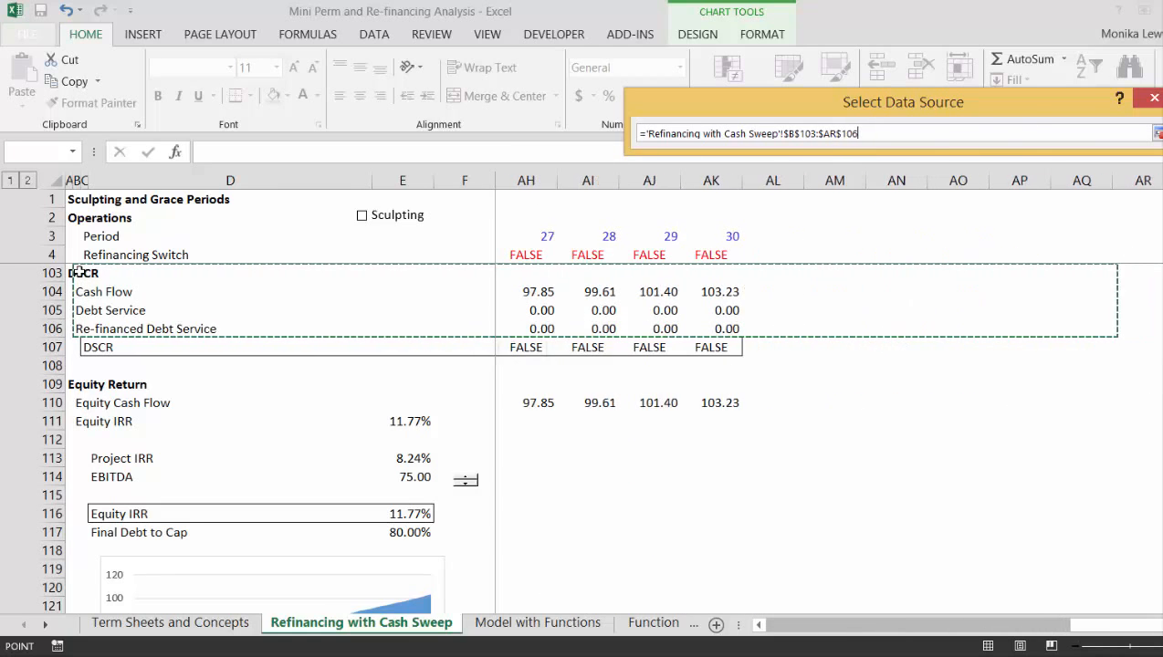
key(shift+Left)
key(shift+Left)
key(shift+Left)
key(shift+Left)
key(shift+Left)
key(shift+Left)
key(shift+Left)
key(shift+Left)
key(shift+Left)
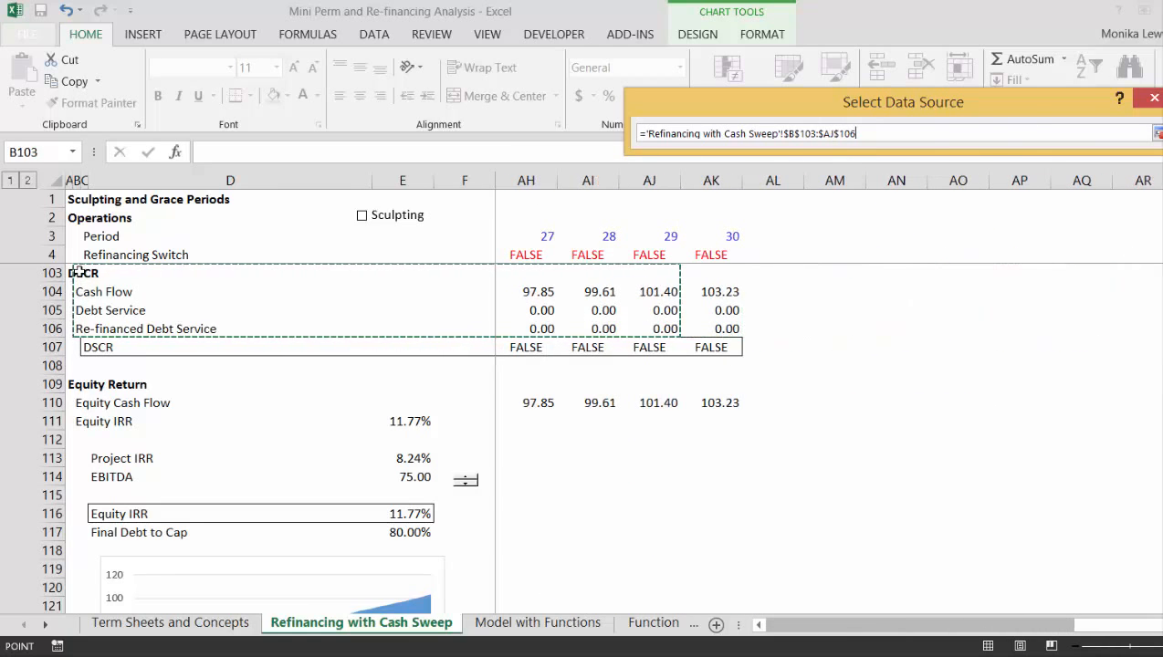
key(Return)
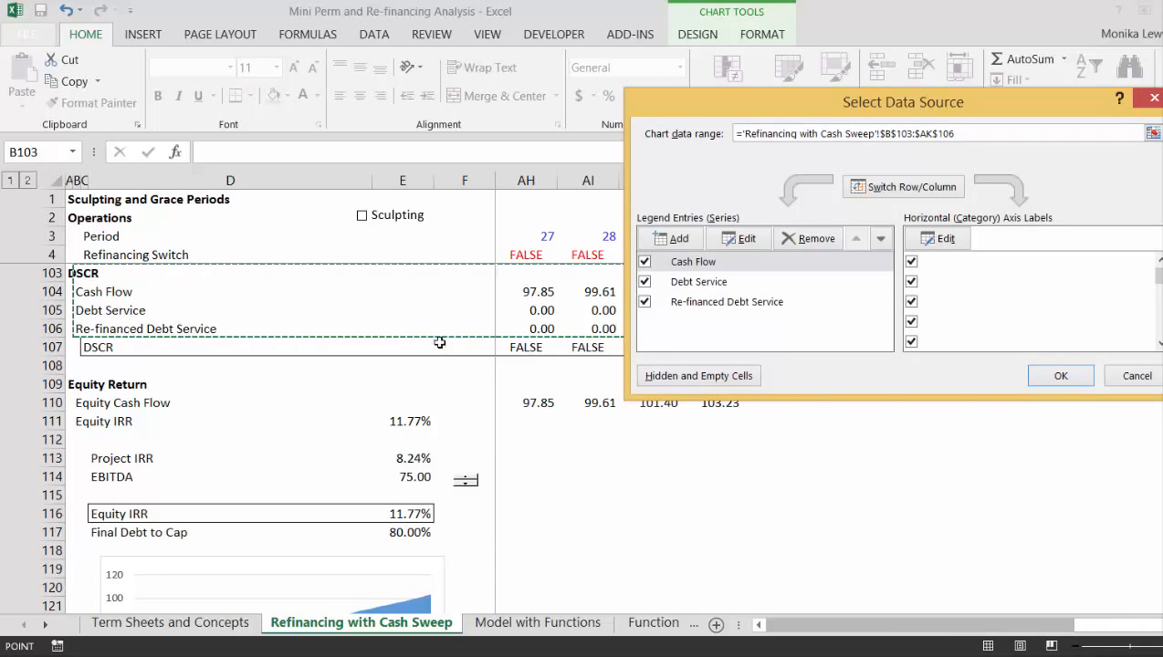
click(1061, 378)
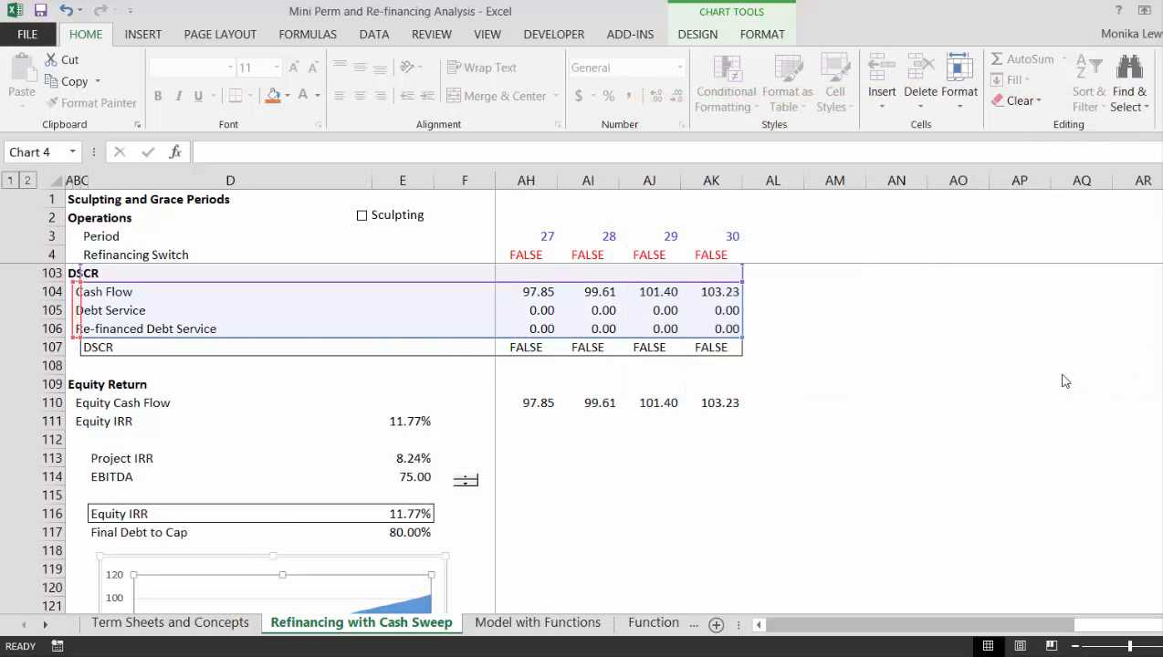
Step: Examine the updated chart, comparing the Debt Service and Re-financed Debt Service areas with Cash Flow
click(697, 525)
key(Down)
key(Down)
key(Down)
key(Down)
key(Down)
key(Down)
key(Down)
key(Down)
key(Down)
key(Down)
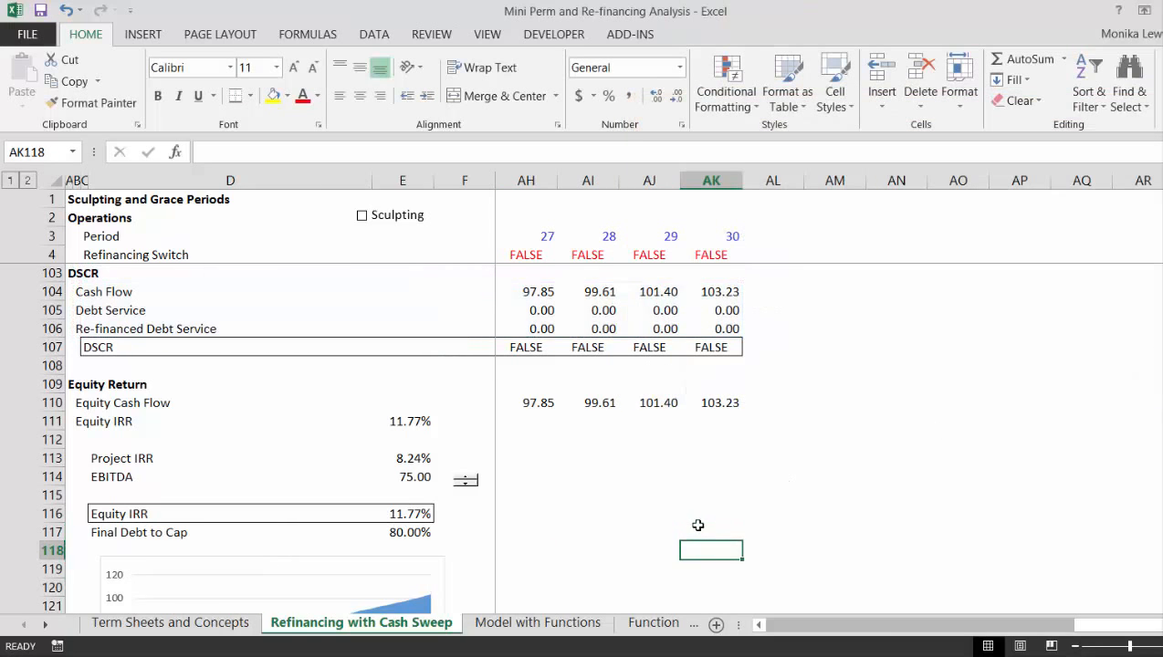
key(Down)
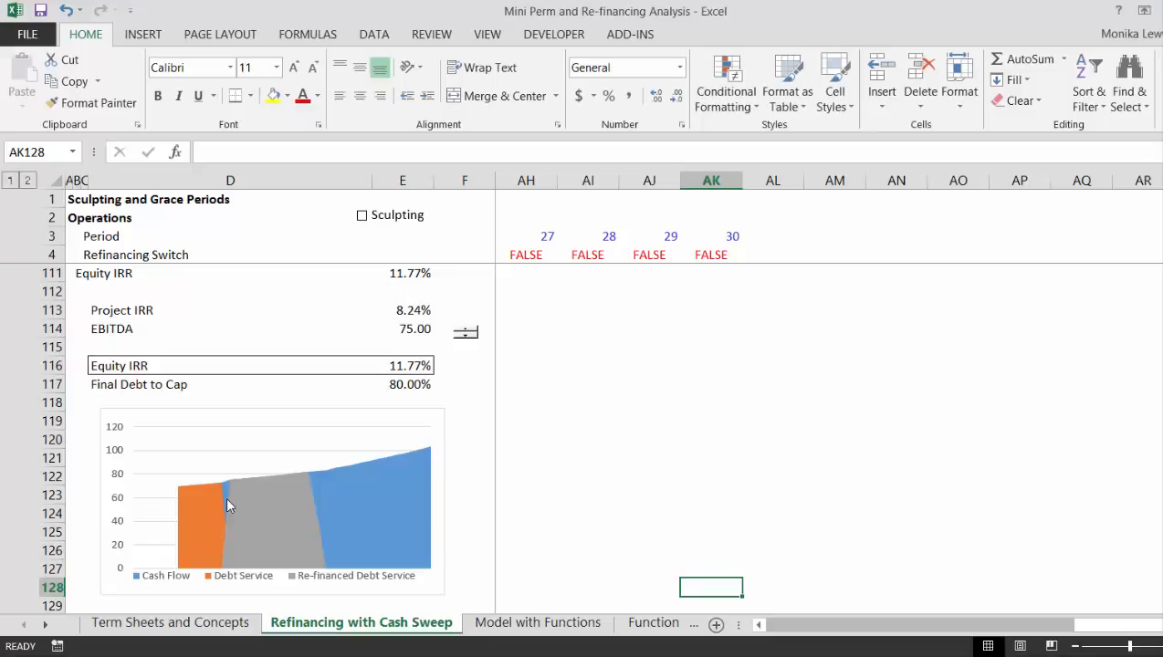
key(Left)
key(Left)
key(Left)
key(Left)
key(Left)
key(Left)
key(Left)
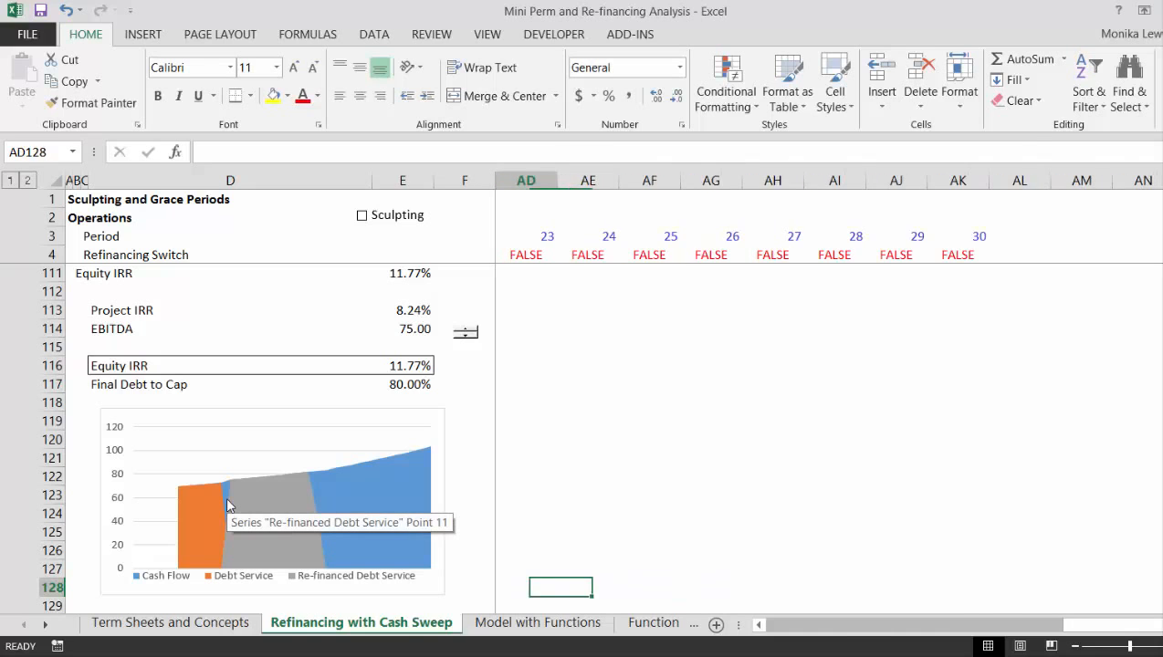
key(Left)
key(Left)
key(Left)
key(Left)
key(Left)
key(Left)
key(Left)
key(Left)
key(Left)
key(Left)
key(Left)
key(Left)
key(Left)
key(Left)
key(Left)
key(Left)
key(Left)
key(Left)
key(Left)
key(Left)
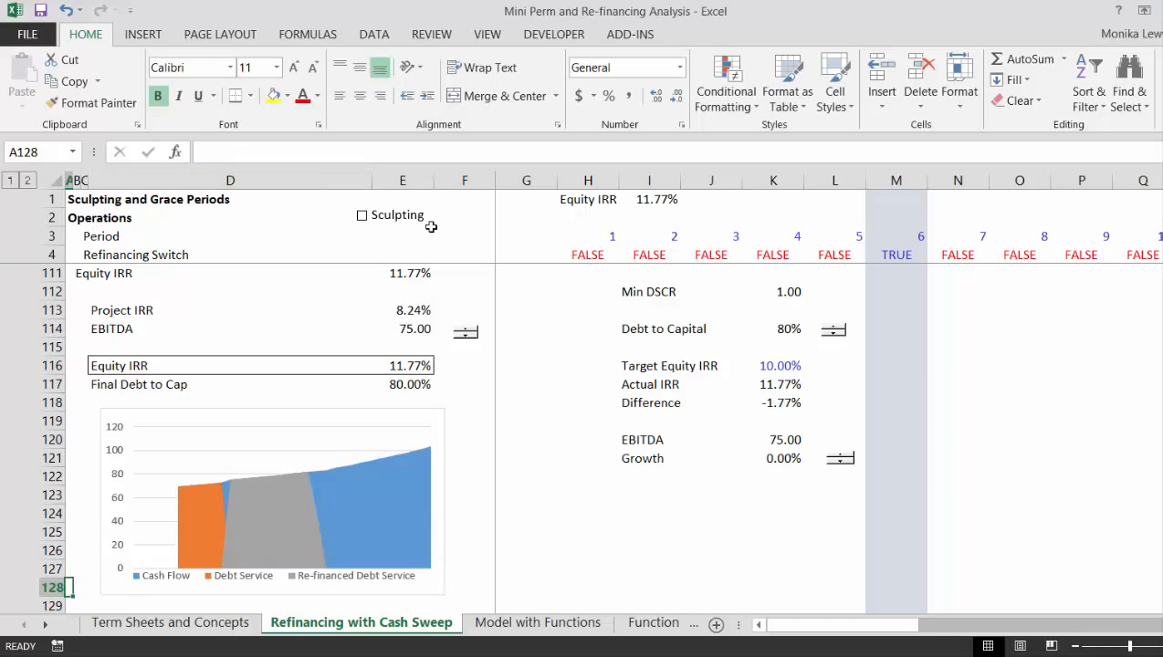
Step: Label J1 beside the Equity IRR value as Refinanced
click(573, 214)
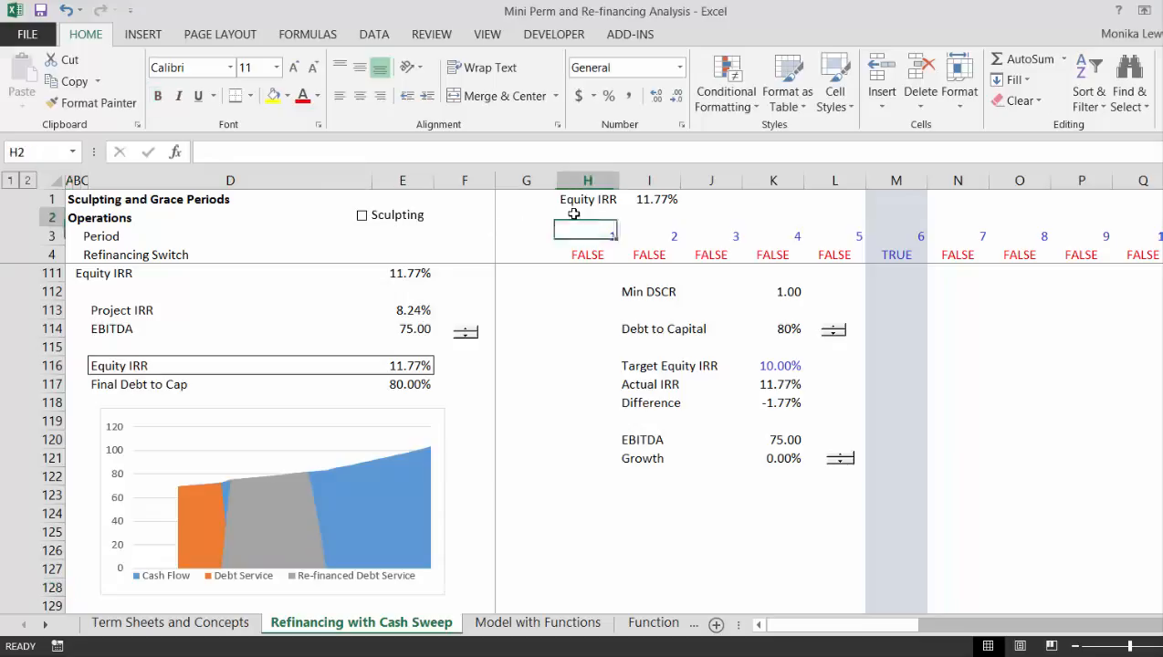
key(Right)
key(Right)
key(Up)
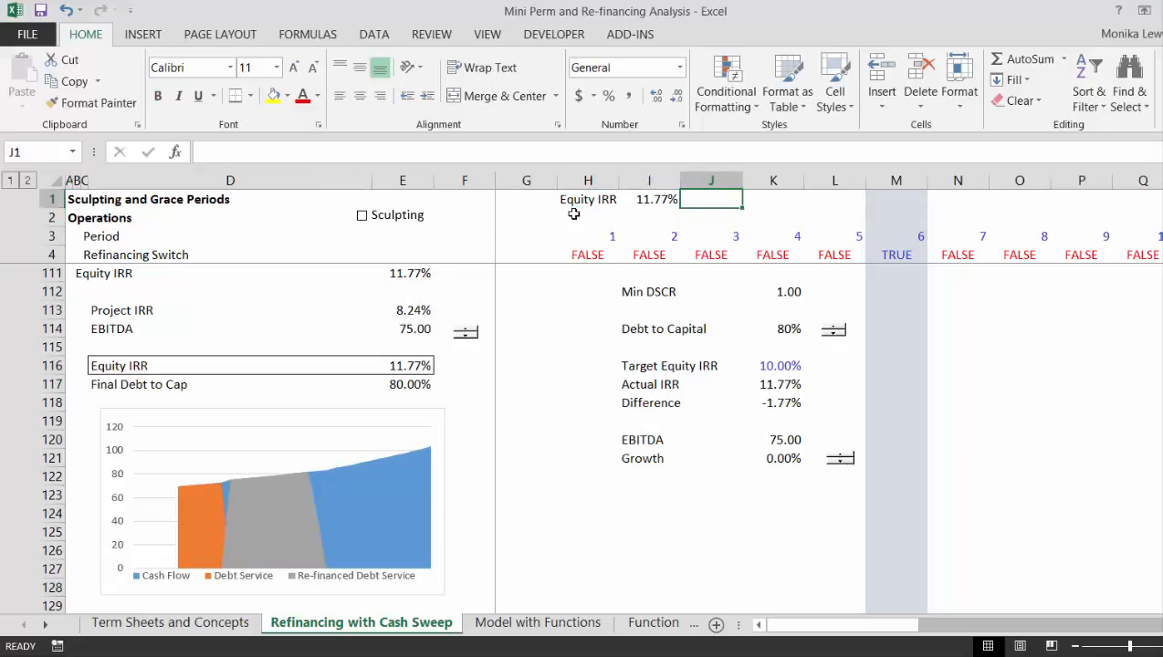
text(Ref)
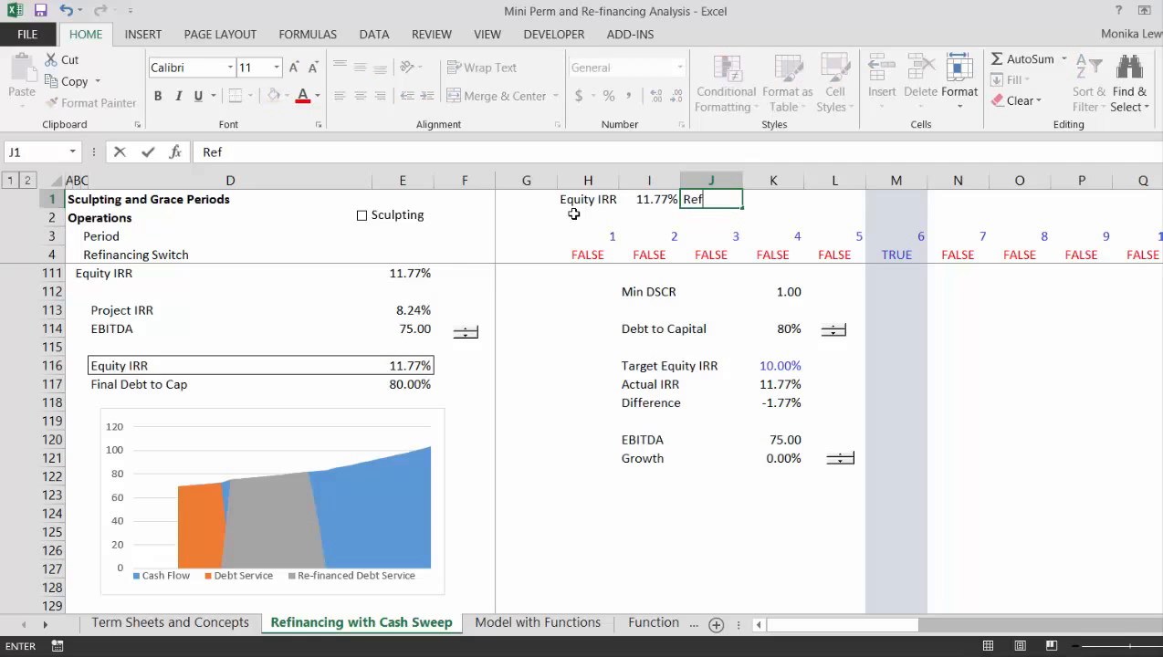
text(inanced)
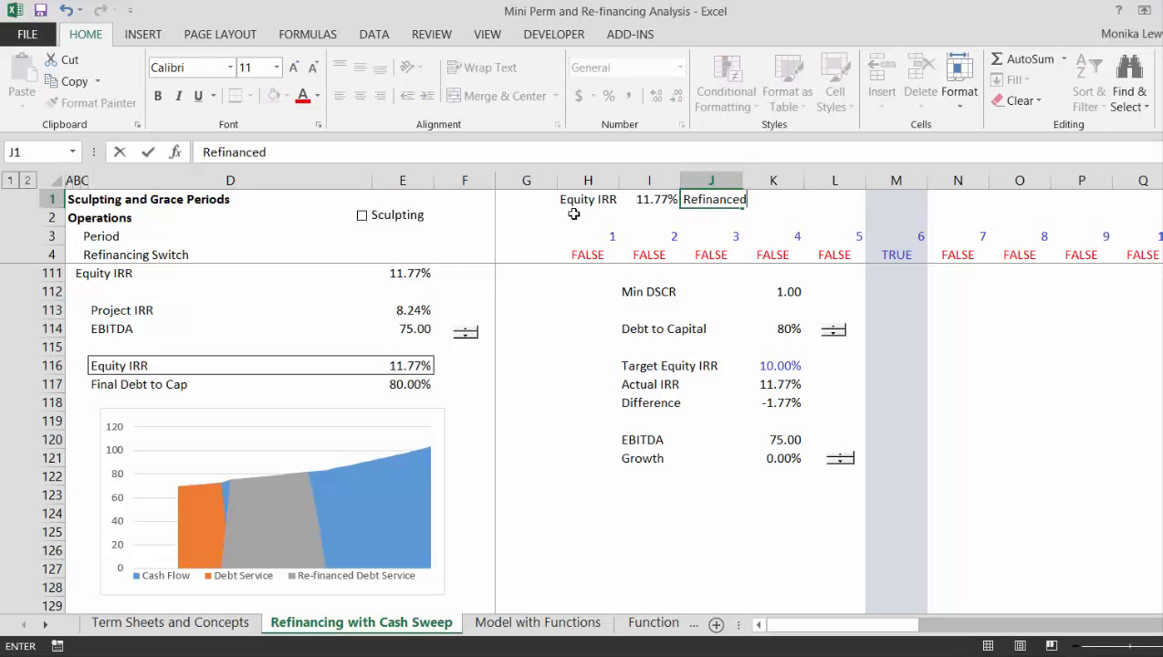
key(Return)
Step: Label J2 under the Refinanced heading as Year
text(Ye)
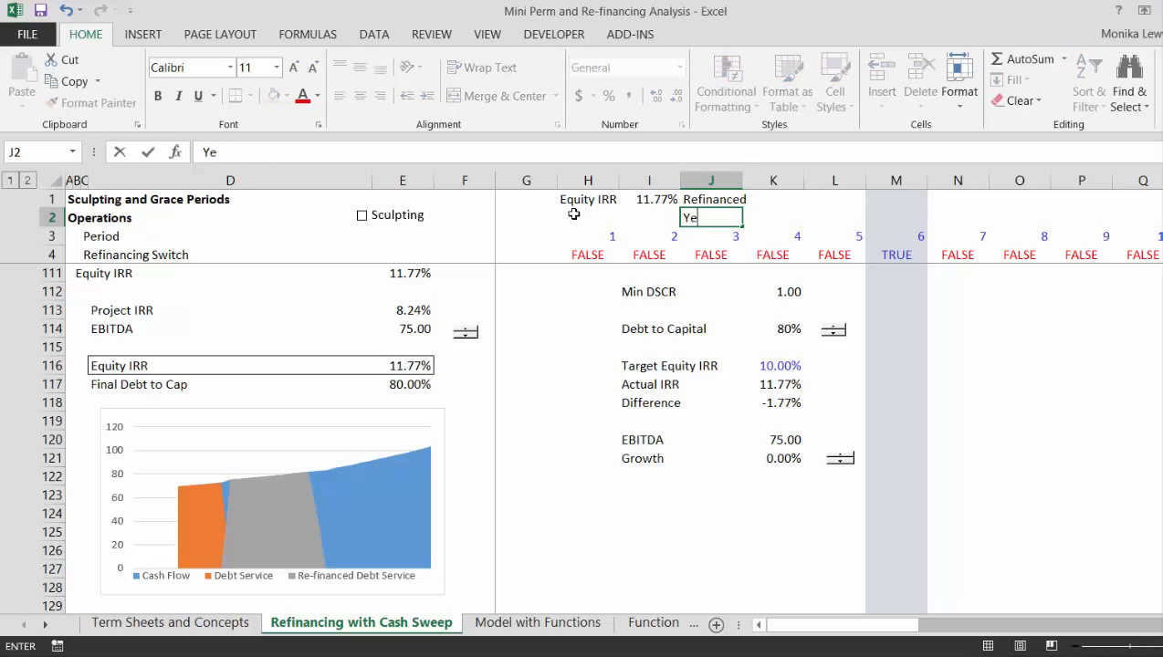
text(ars)
key(Return)
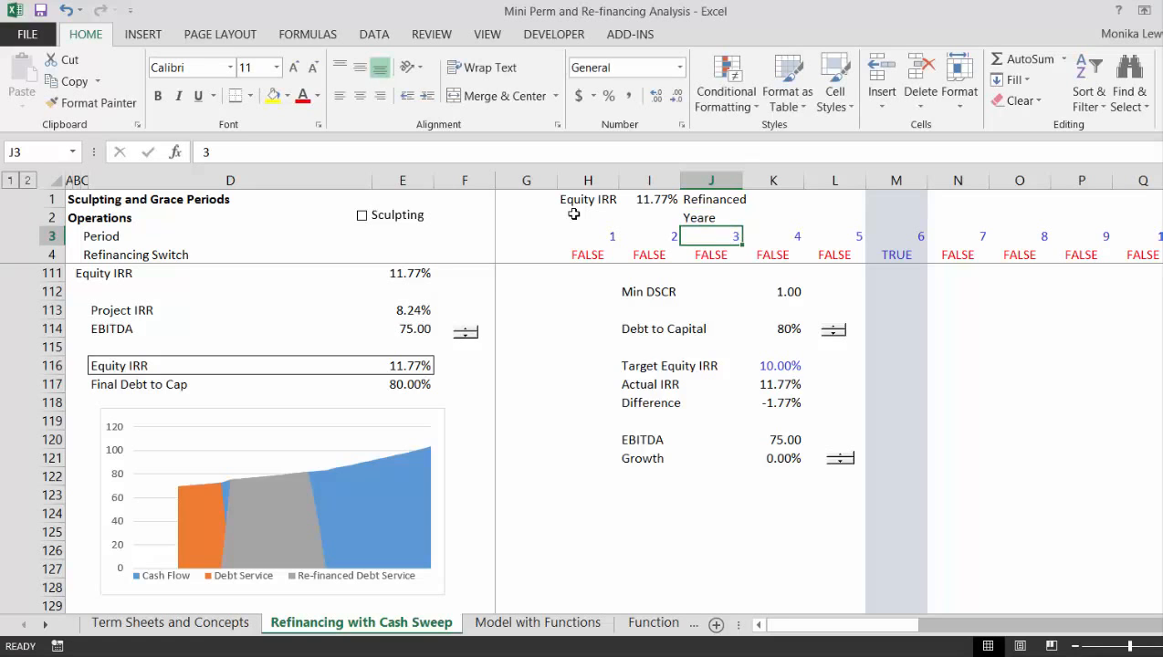
key(Up)
key(F2)
key(BackSpace)
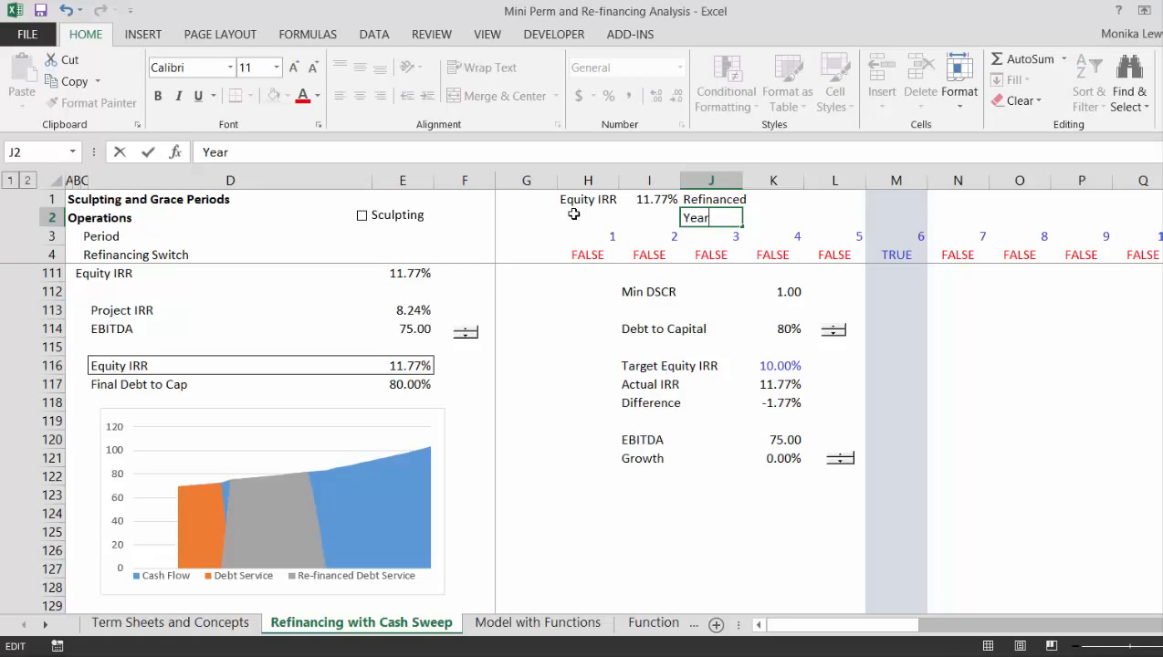
text(s)
key(Return)
key(Up)
key(F2)
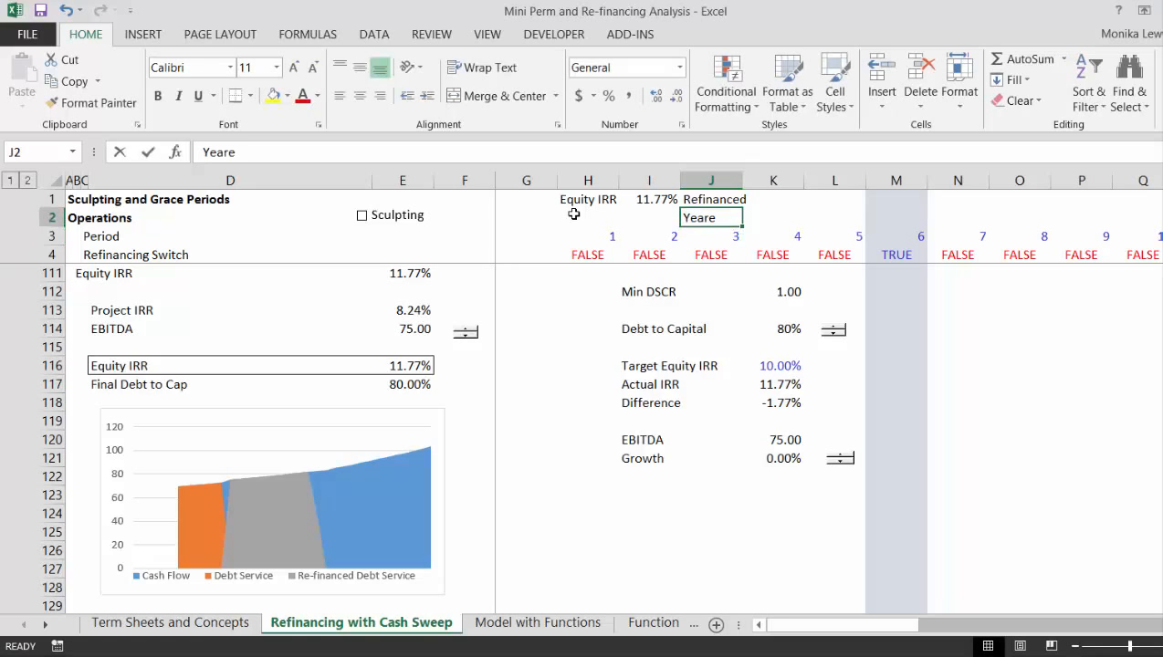
key(BackSpace)
key(Return)
Step: Link K1 beside the Refinanced label to the Re-financing Amount in E40
key(Up)
key(Up)
key(Right)
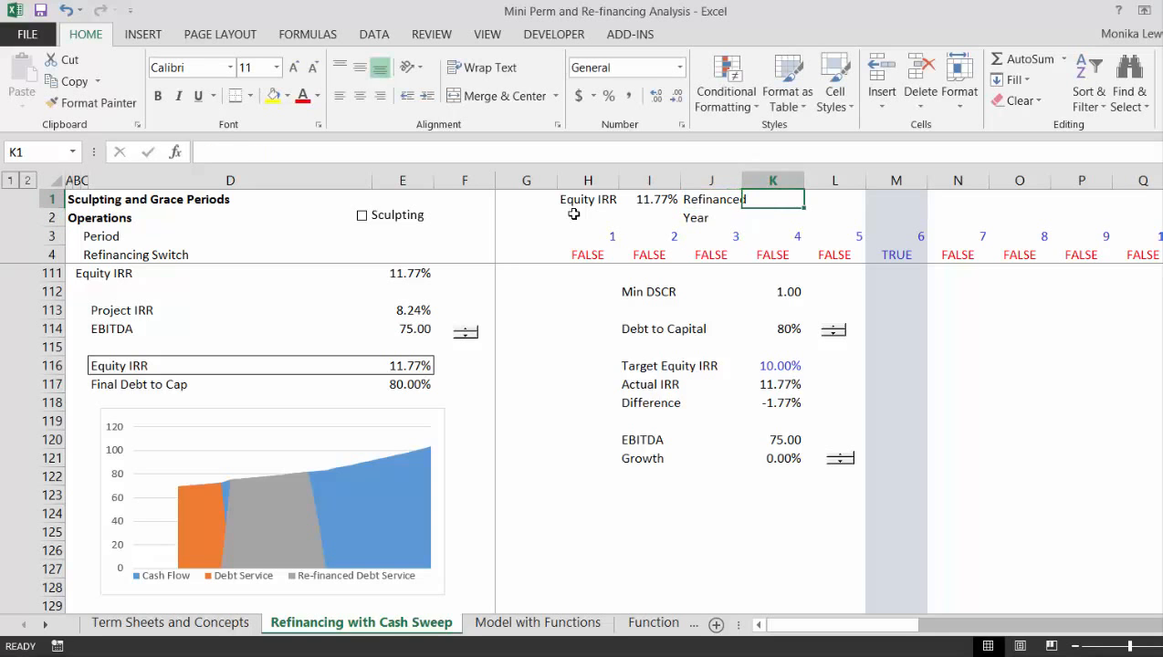
text(=)
key(Left)
key(Left)
key(Down)
key(Down)
key(Down)
key(Down)
key(Down)
key(Down)
key(Down)
key(Down)
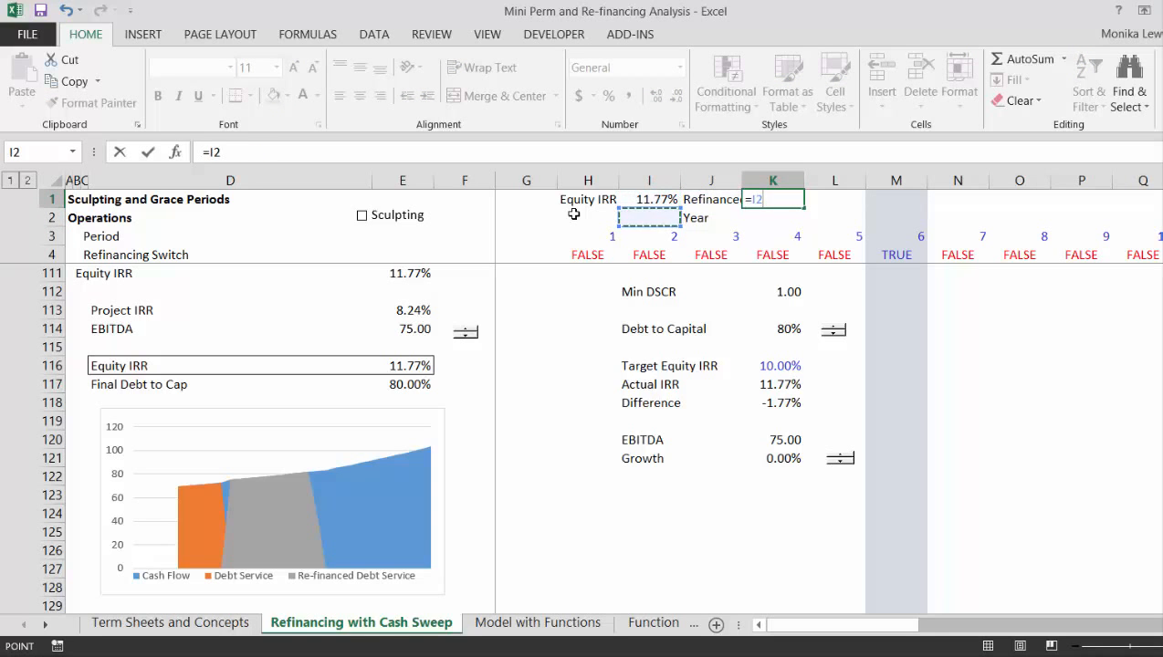
key(Left)
key(Left)
key(Left)
key(Left)
key(Left)
key(Left)
key(Left)
key(Down)
key(Down)
key(Down)
key(Down)
key(Down)
key(Down)
key(Down)
key(Down)
key(Down)
key(Down)
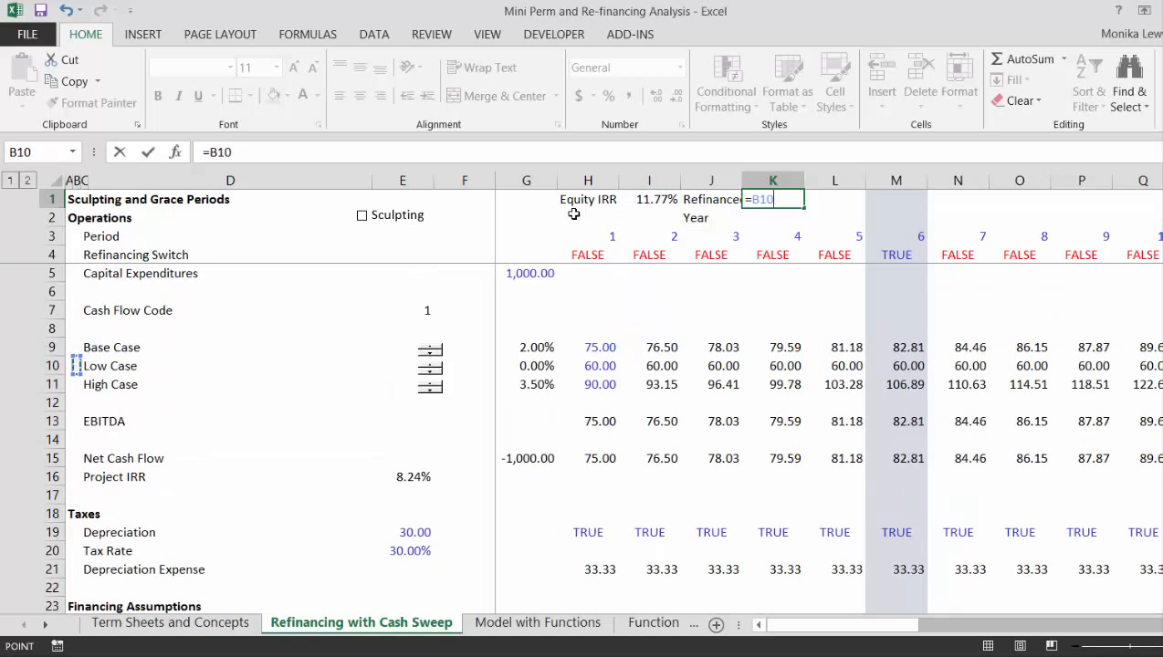
key(Down)
key(Down)
key(Down)
key(Down)
key(Down)
key(Down)
key(Down)
key(Down)
key(Down)
key(Down)
key(Down)
key(Down)
key(Down)
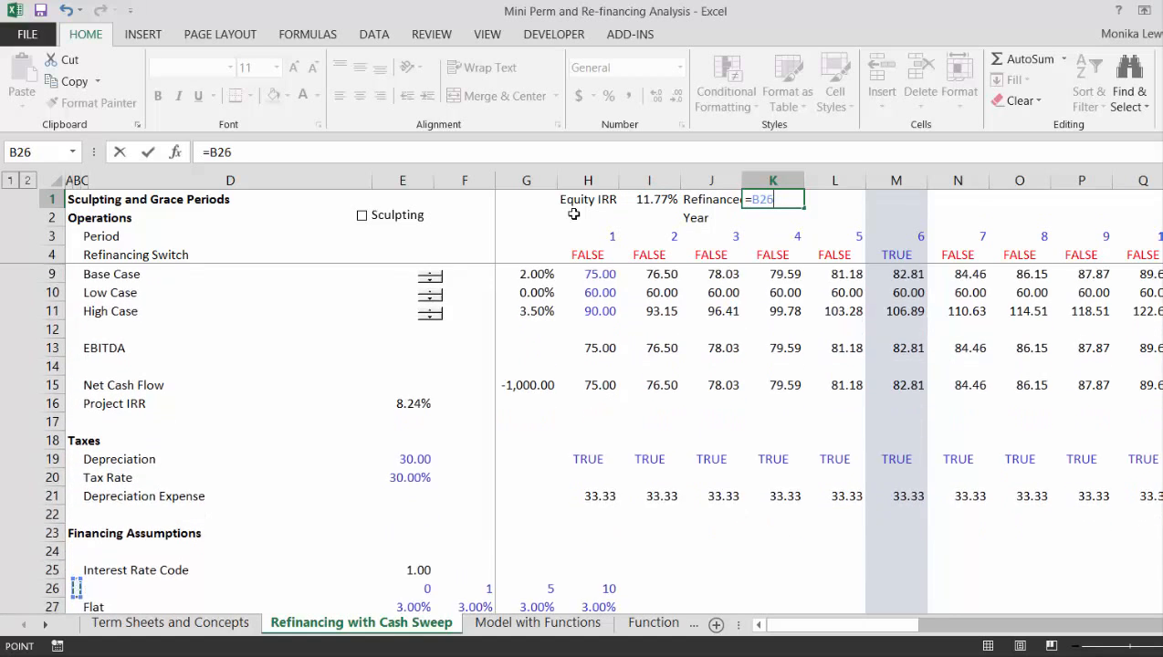
key(Down)
key(Up)
key(Up)
key(Up)
key(Up)
key(Up)
key(Up)
key(Up)
key(Up)
key(Up)
key(Up)
key(Up)
key(Up)
key(Up)
key(Up)
key(Up)
key(Up)
key(Up)
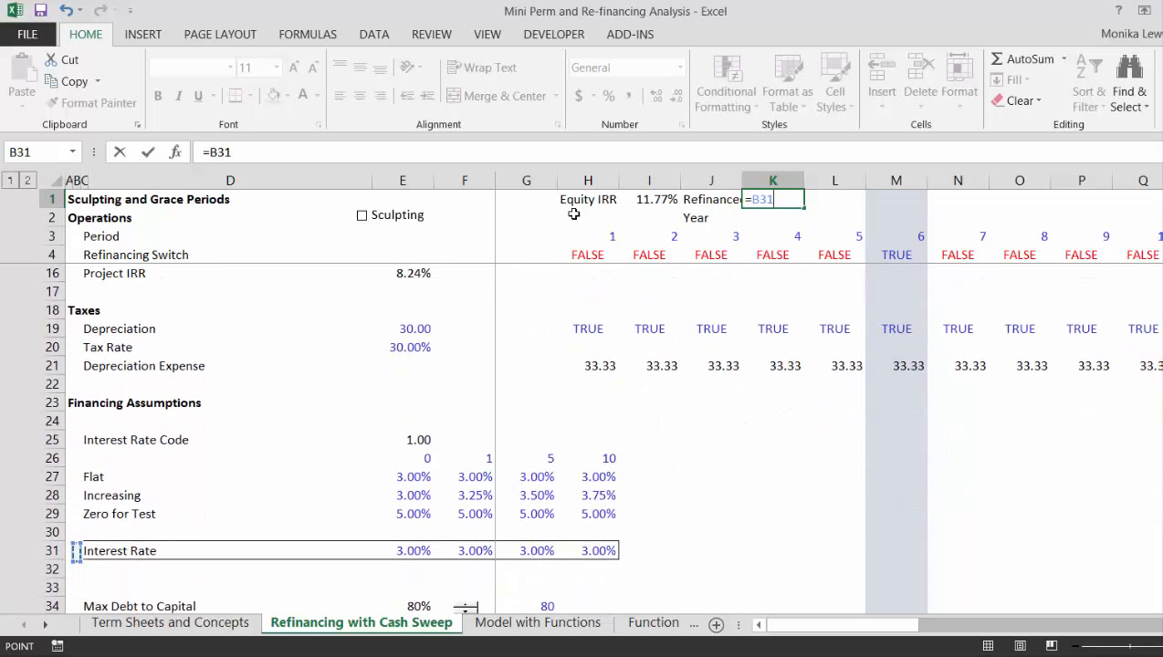
key(Up)
key(Up)
key(Up)
key(Up)
key(Up)
key(Up)
key(Up)
key(Up)
key(Up)
key(Up)
key(Up)
key(Up)
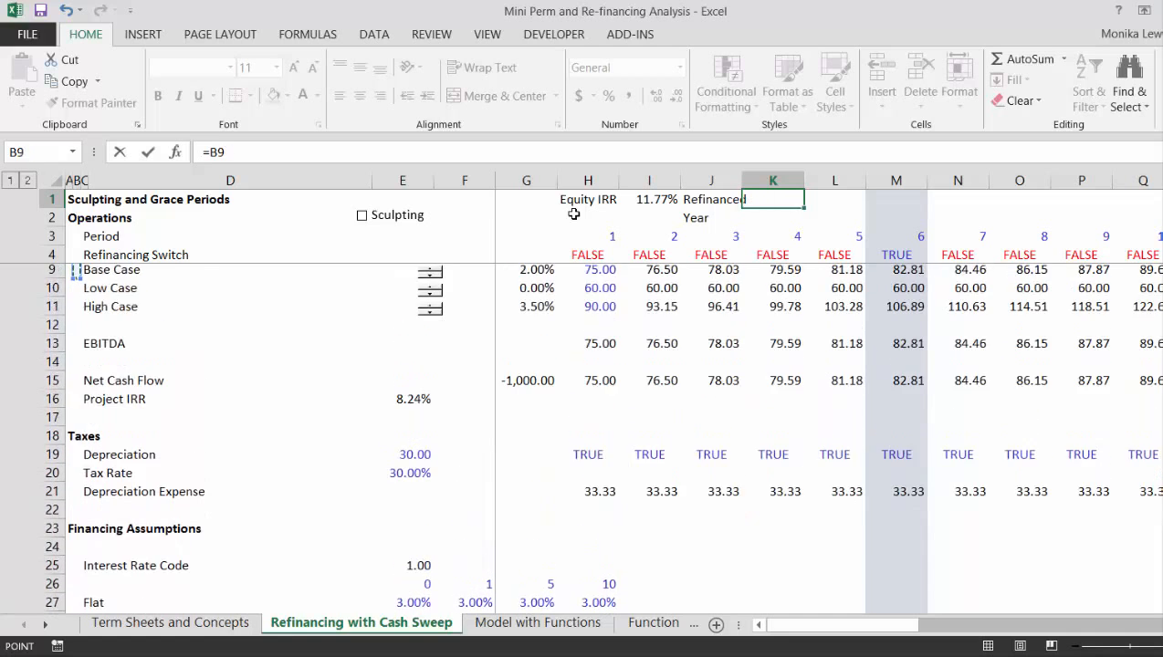
key(Page_Down)
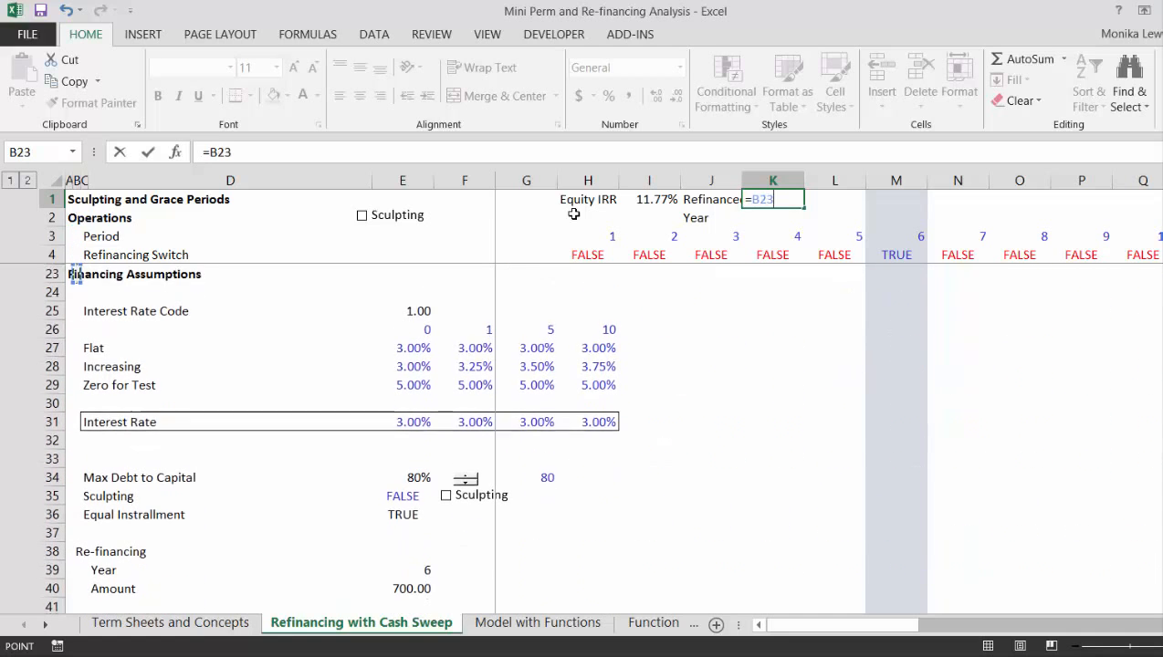
key(Down)
key(Down)
key(Down)
key(Down)
key(Down)
key(Down)
key(Down)
key(Down)
key(Down)
key(Down)
key(Down)
key(Down)
key(Down)
key(Down)
key(Down)
key(Down)
key(Down)
key(Down)
key(Down)
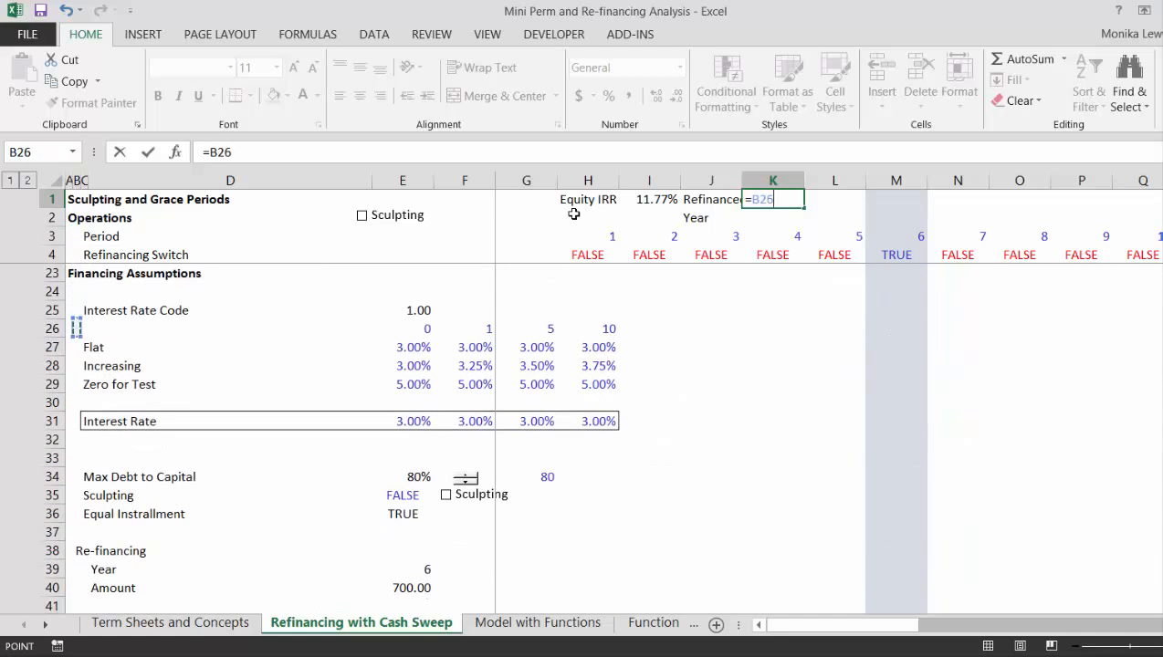
key(Right)
key(Right)
key(Right)
key(Up)
key(Up)
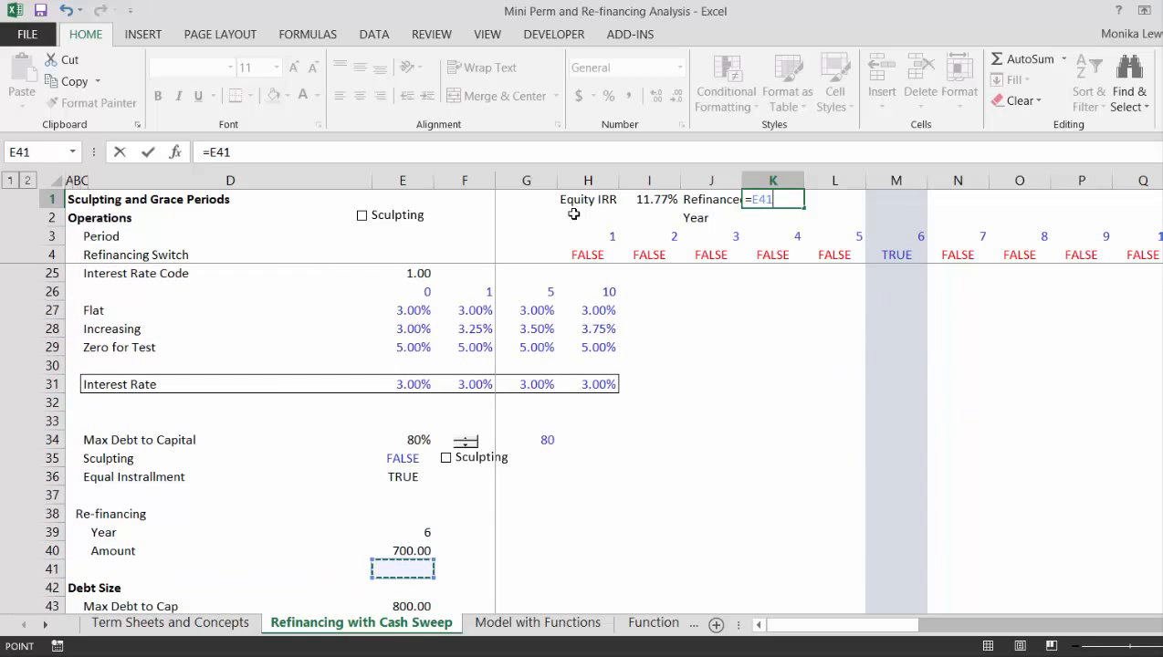
key(Return)
Step: Link K2 beside the Year label to the Re-financing Year in E39
text(=)
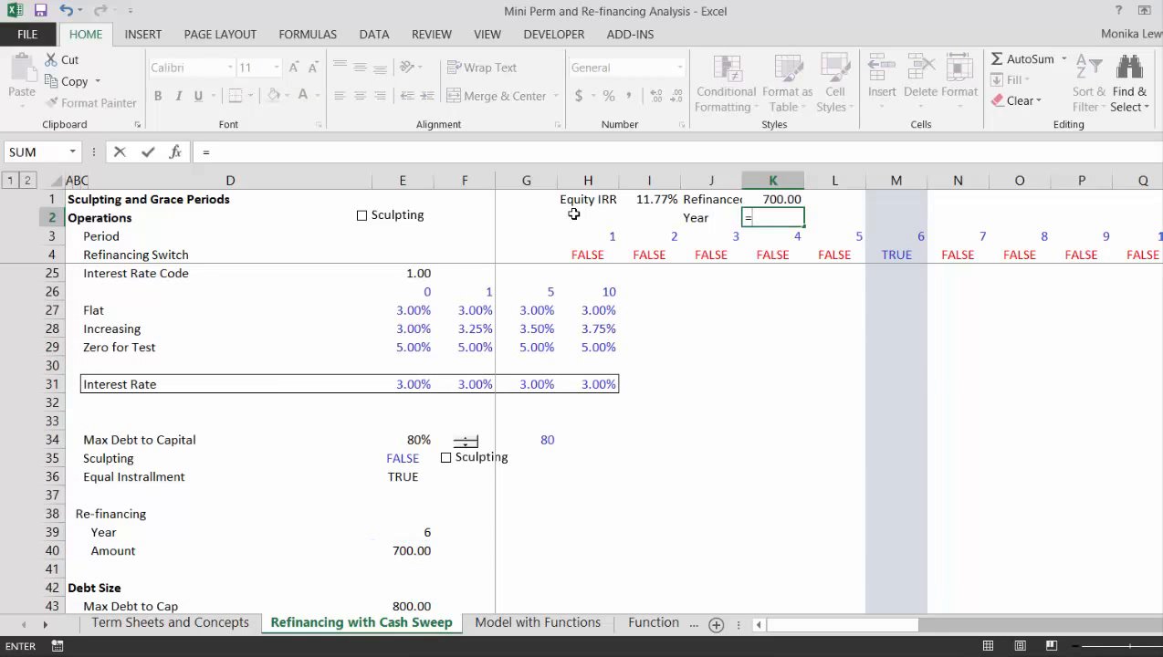
click(421, 532)
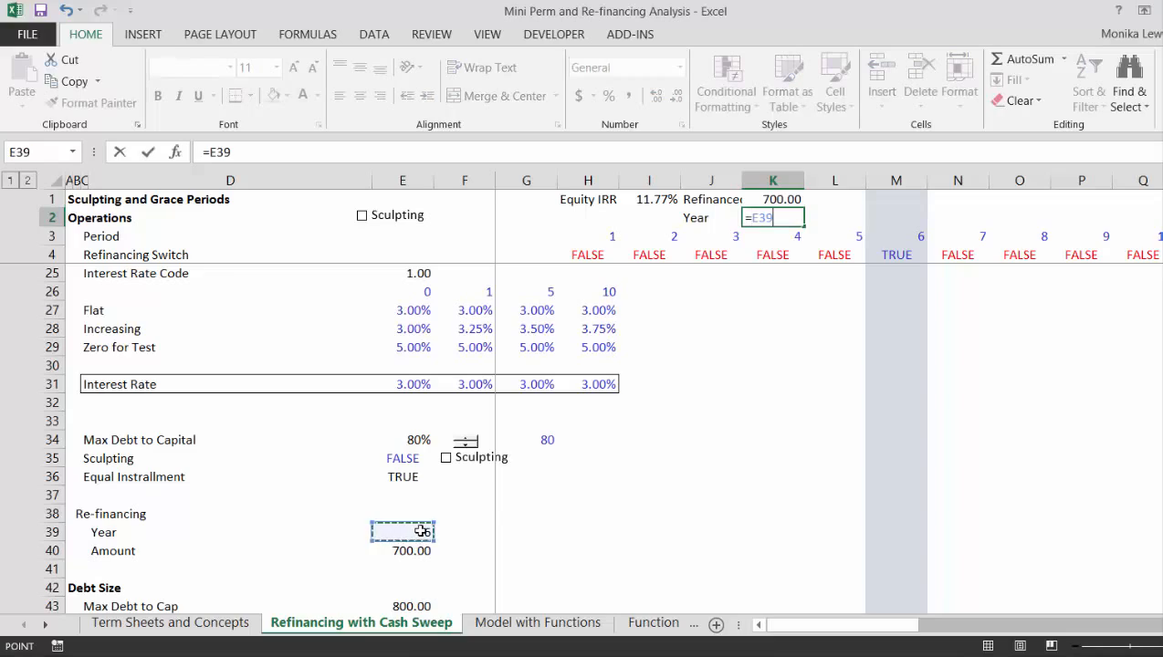
key(Return)
Step: Insert a spin button form control in F39 beside the Re-financing Year
key(Page_Down)
key(Page_Down)
key(Page_Down)
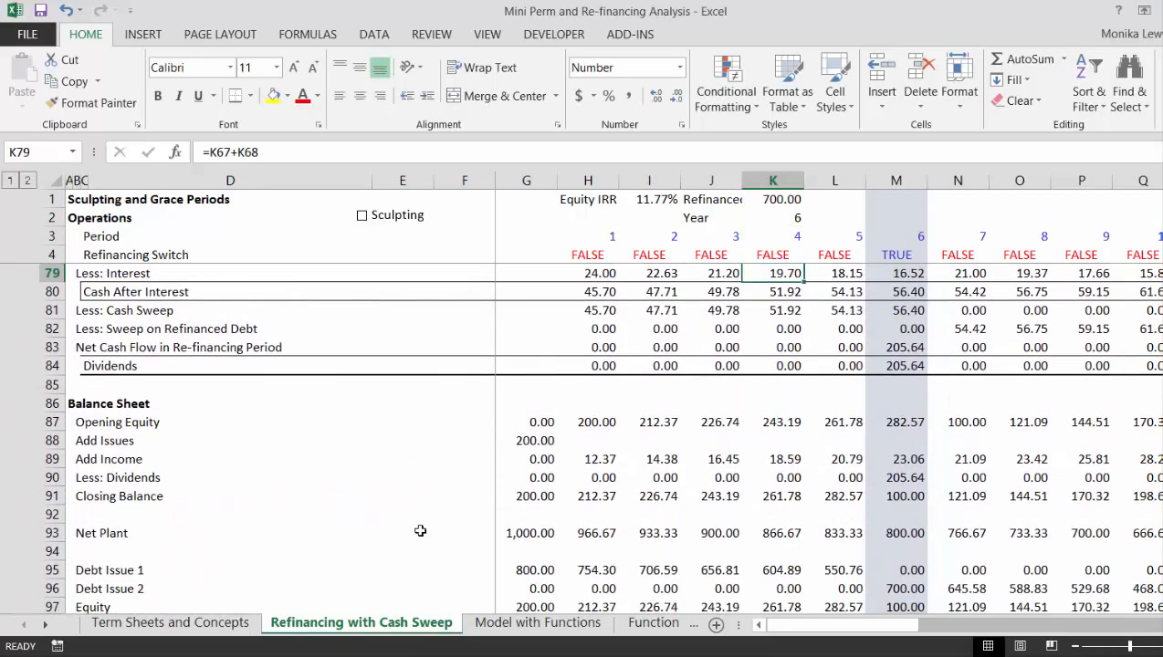
key(Page_Down)
key(Page_Up)
key(Page_Up)
key(Page_Up)
key(Page_Up)
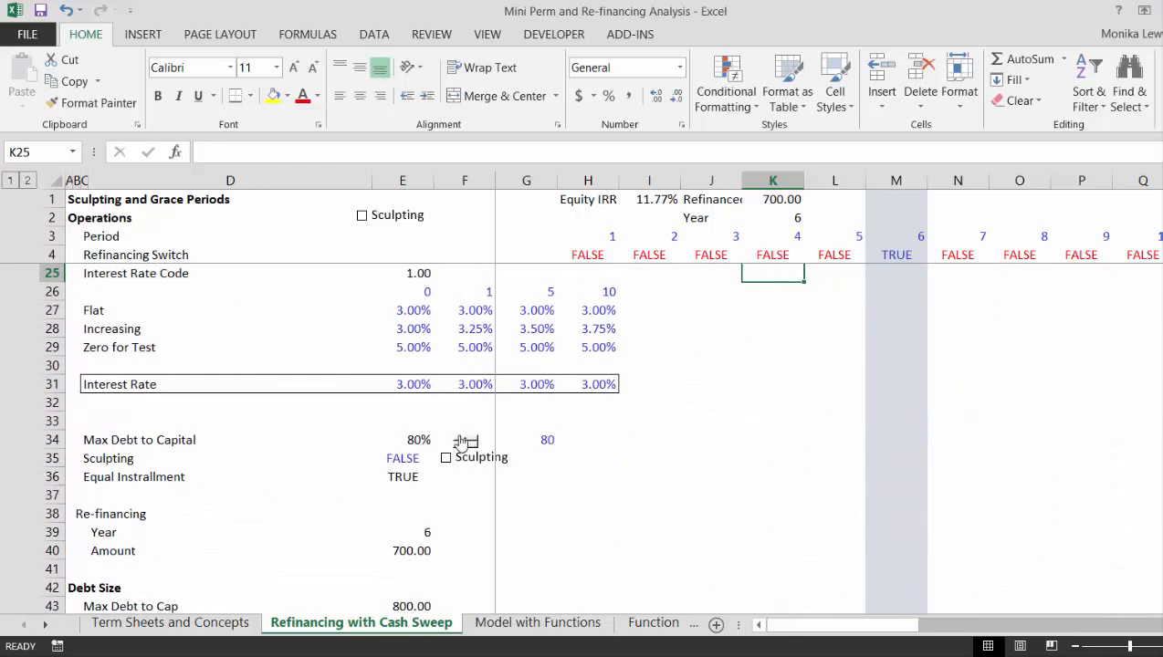
click(455, 540)
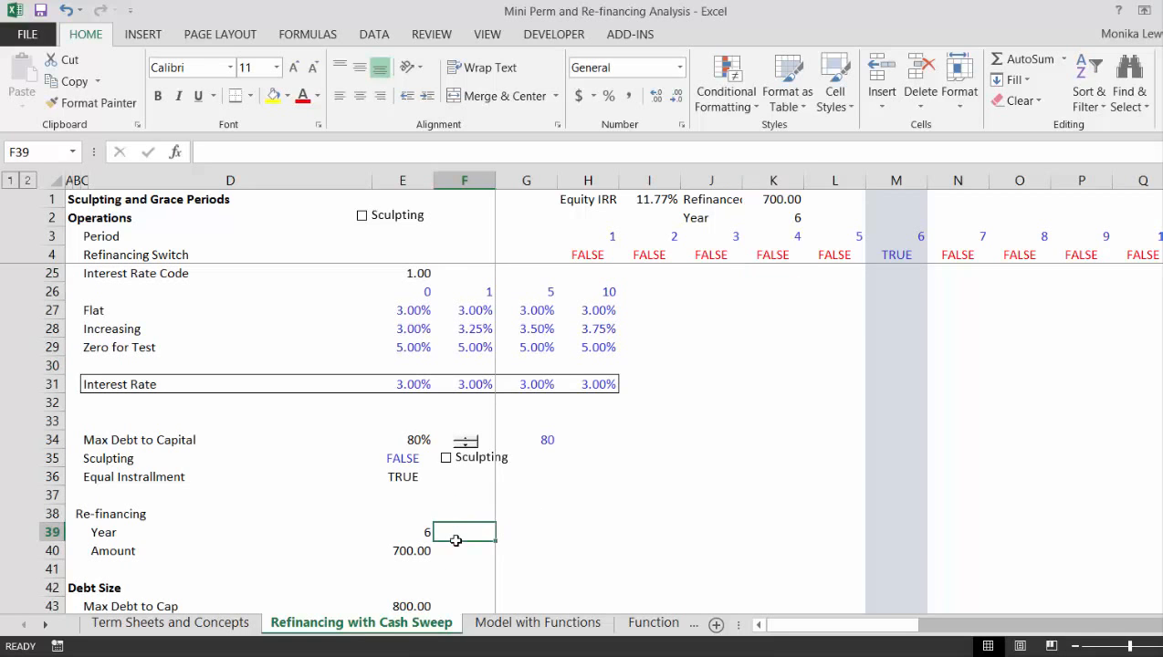
key(Page_Up)
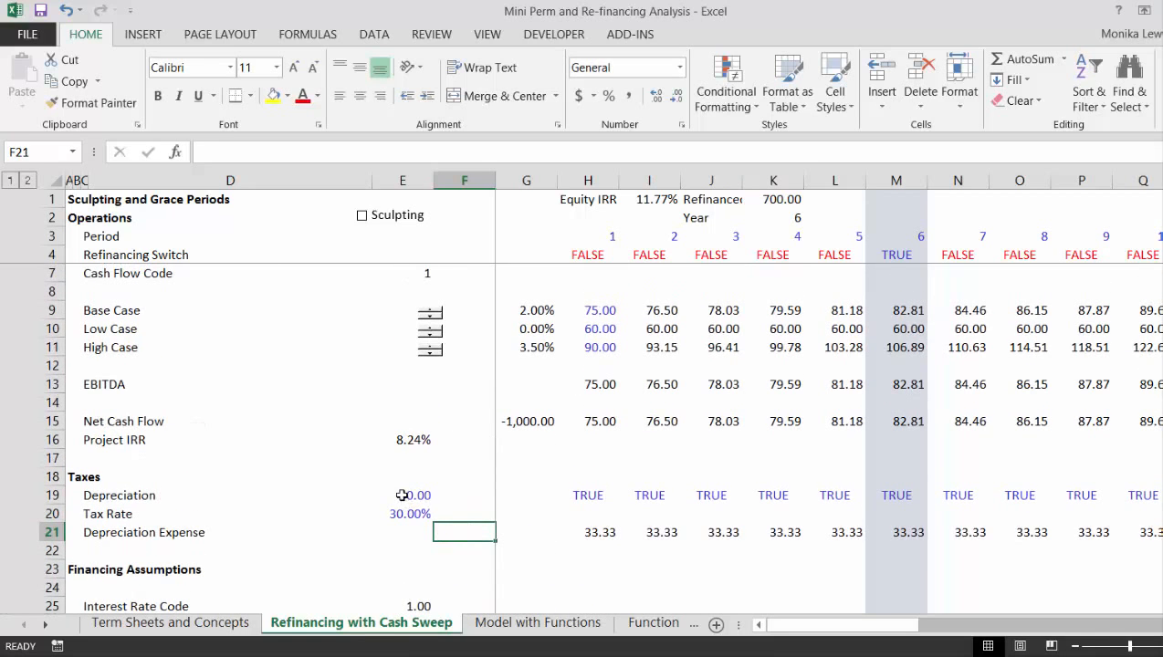
key(Page_Down)
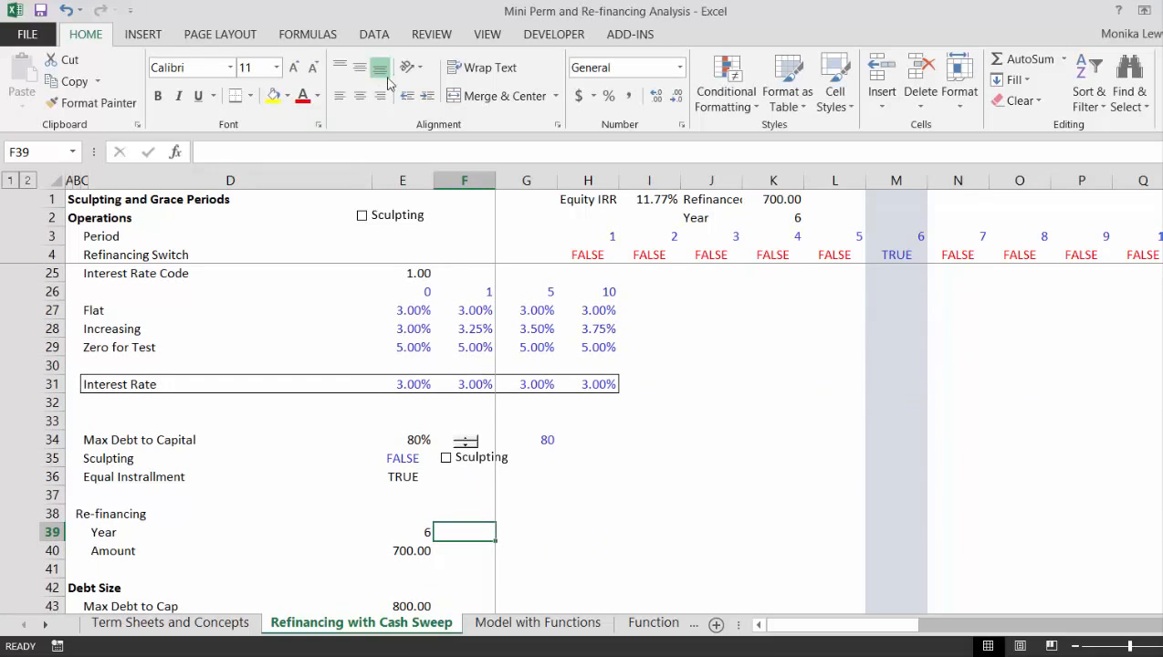
click(551, 36)
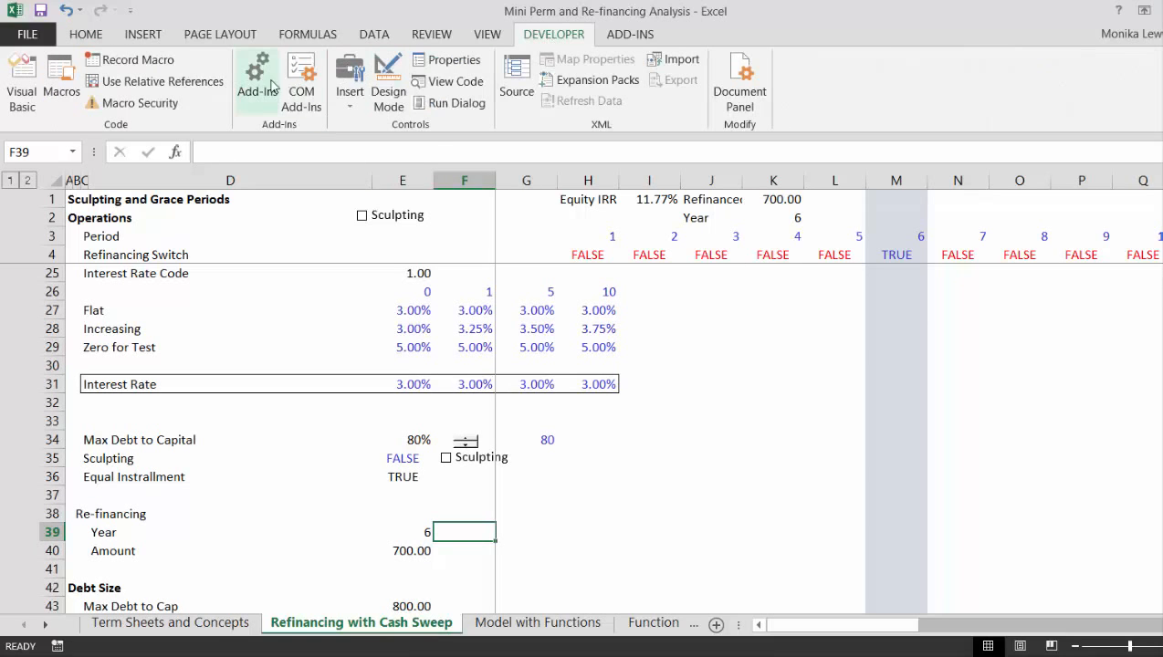
click(352, 100)
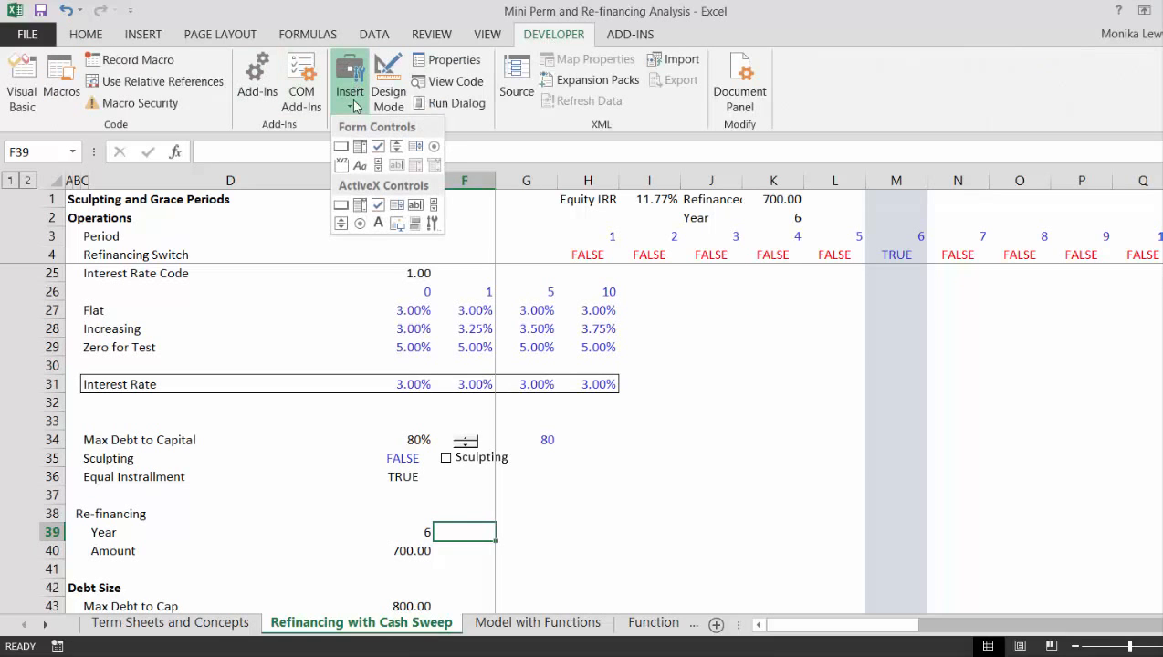
click(396, 146)
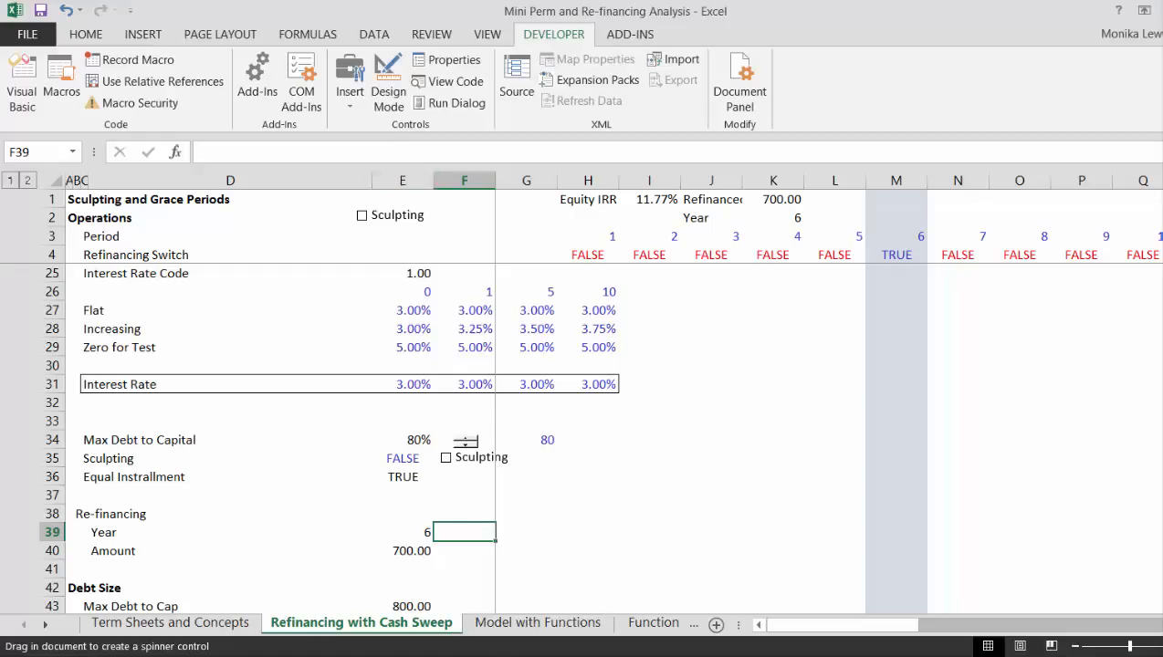
drag(445, 523, 475, 539)
Step: Set the new spinner's maximum value to 30 and link it to the Re-financing Year cell E39
right_click(460, 539)
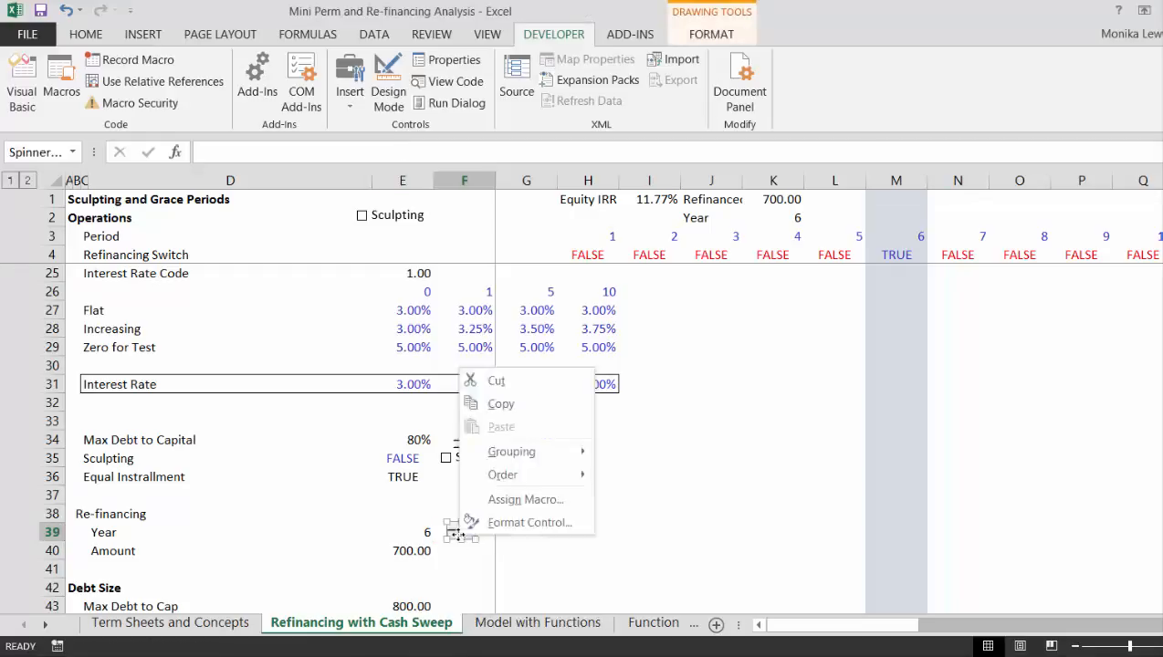
click(514, 526)
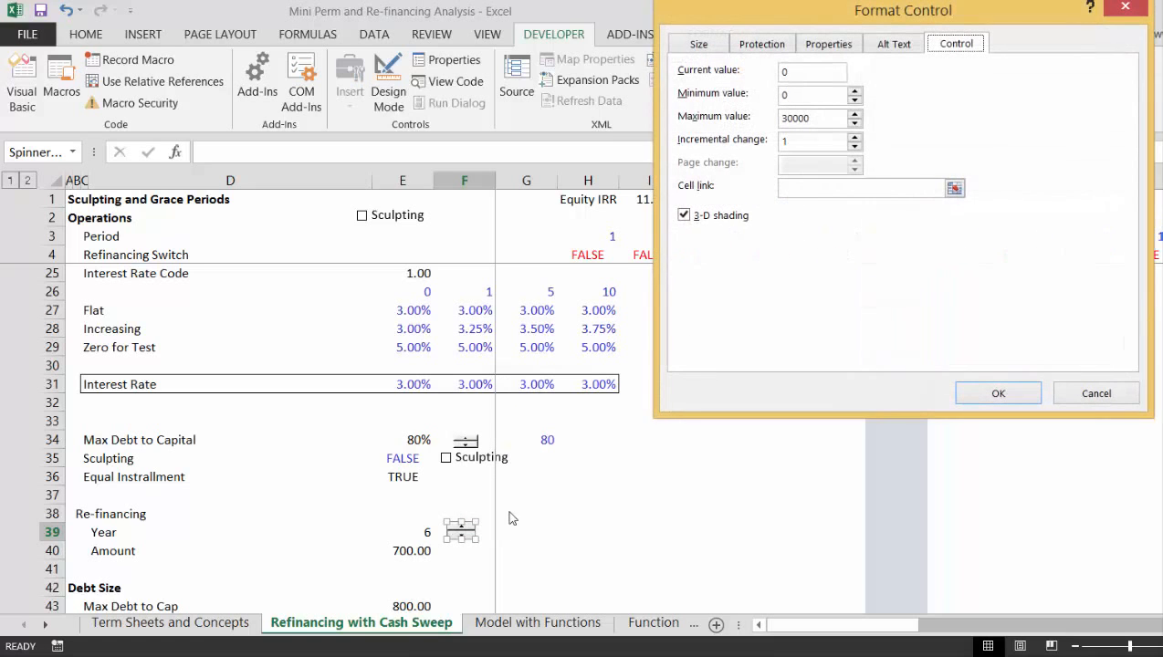
click(820, 117)
click(954, 189)
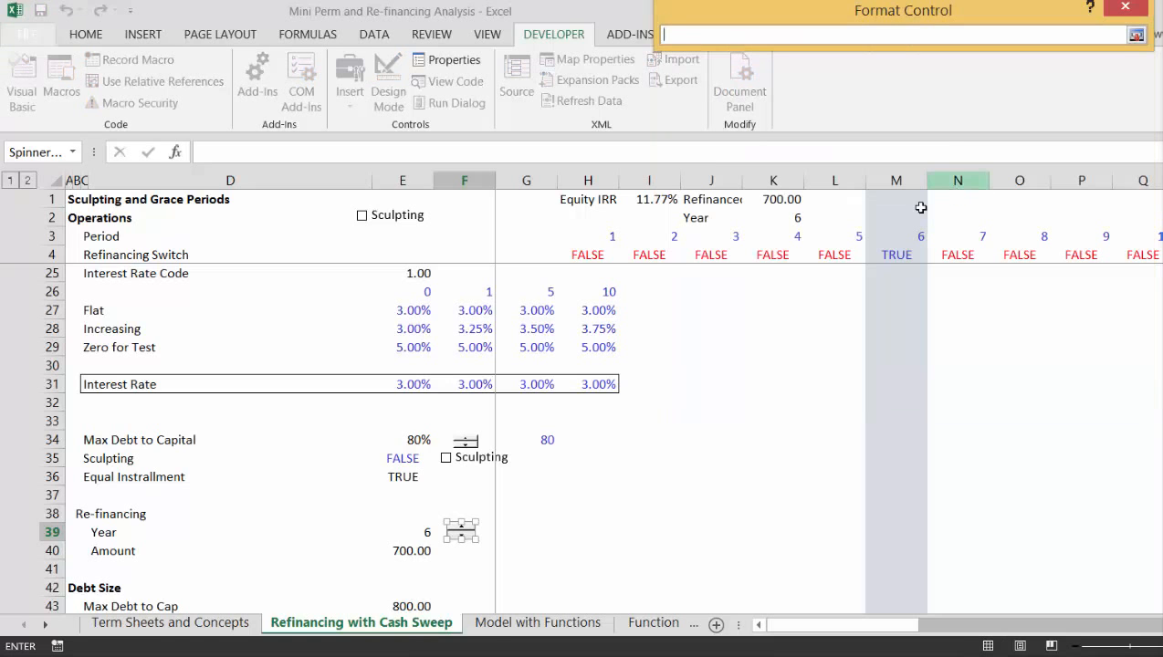
click(491, 628)
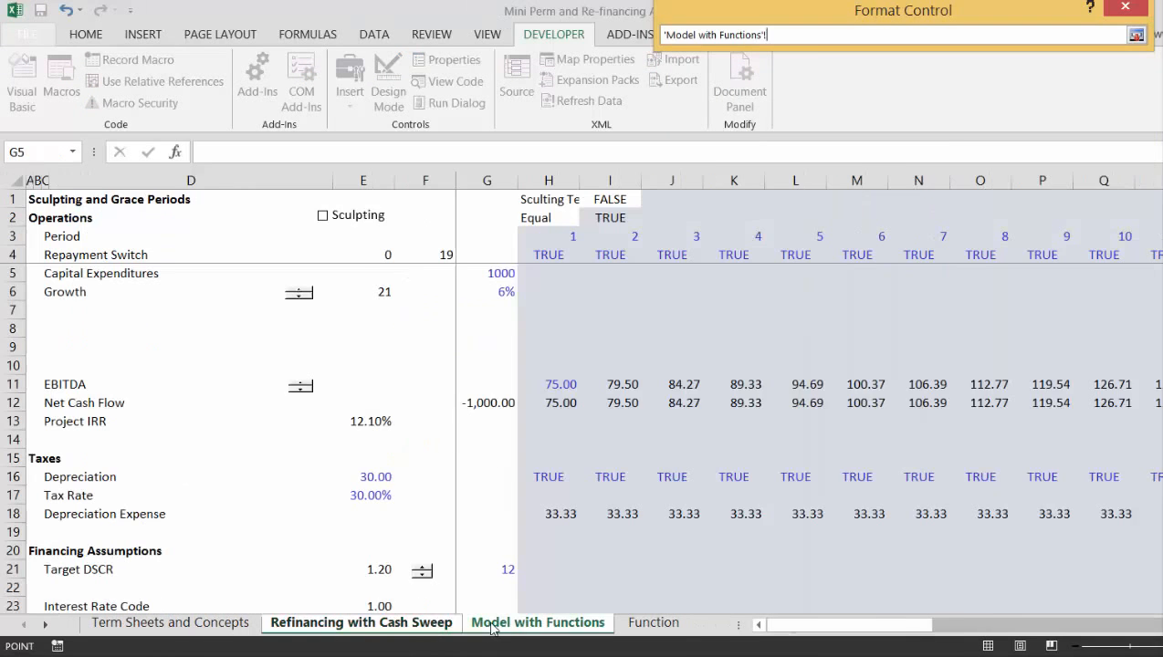
click(413, 630)
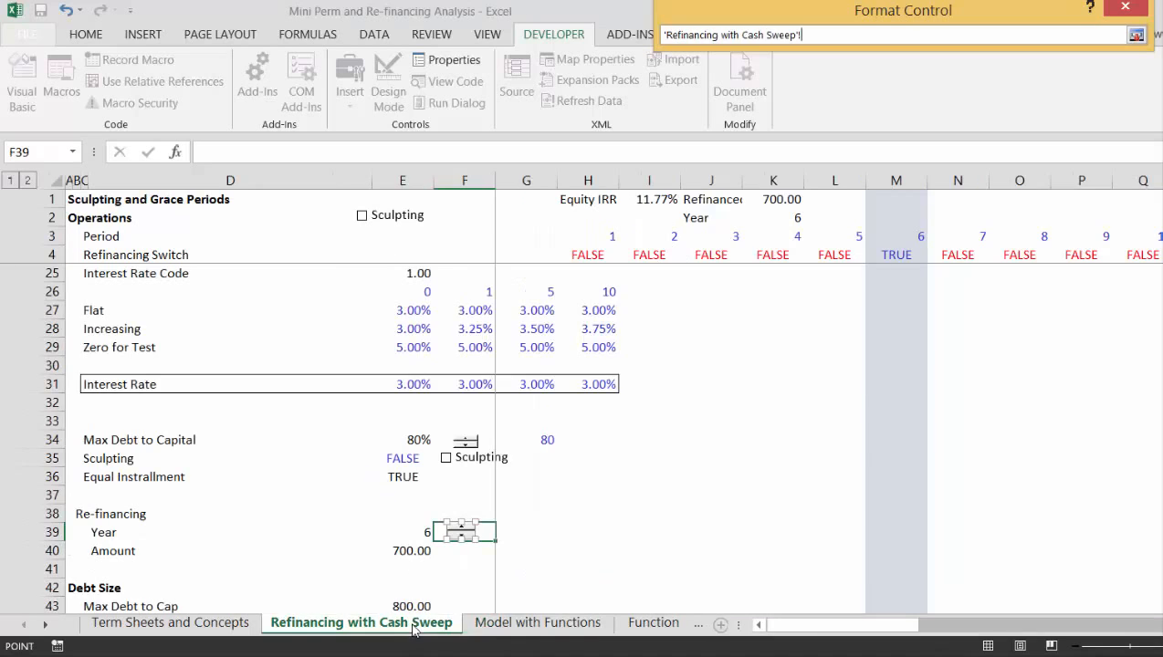
click(415, 532)
key(Return)
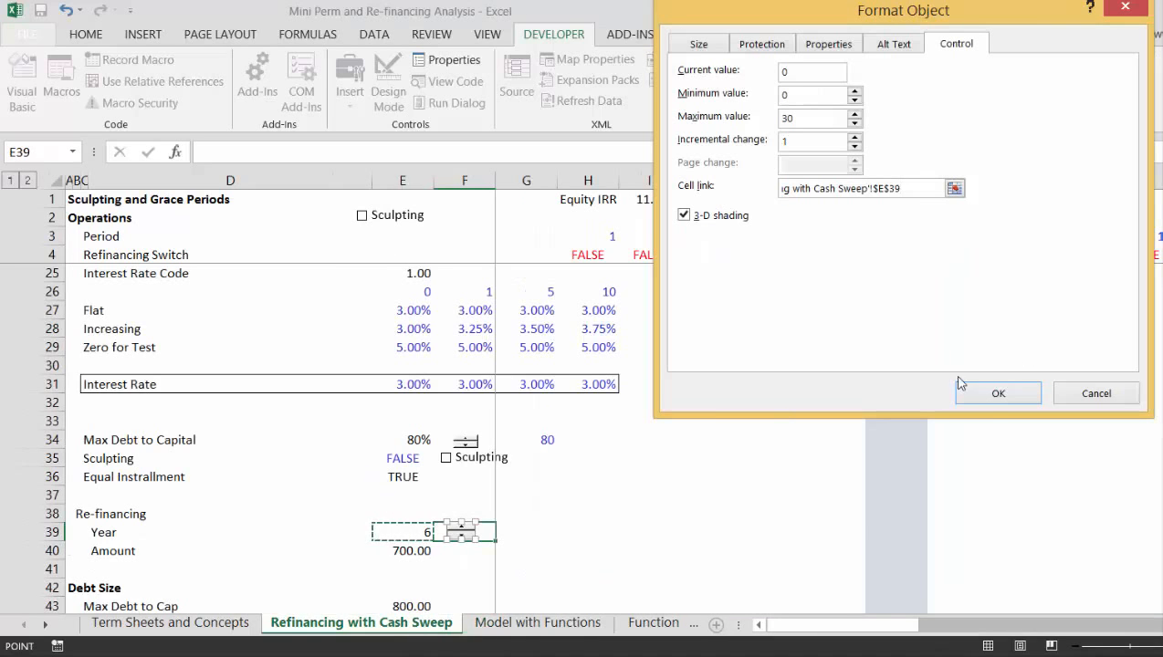
click(996, 392)
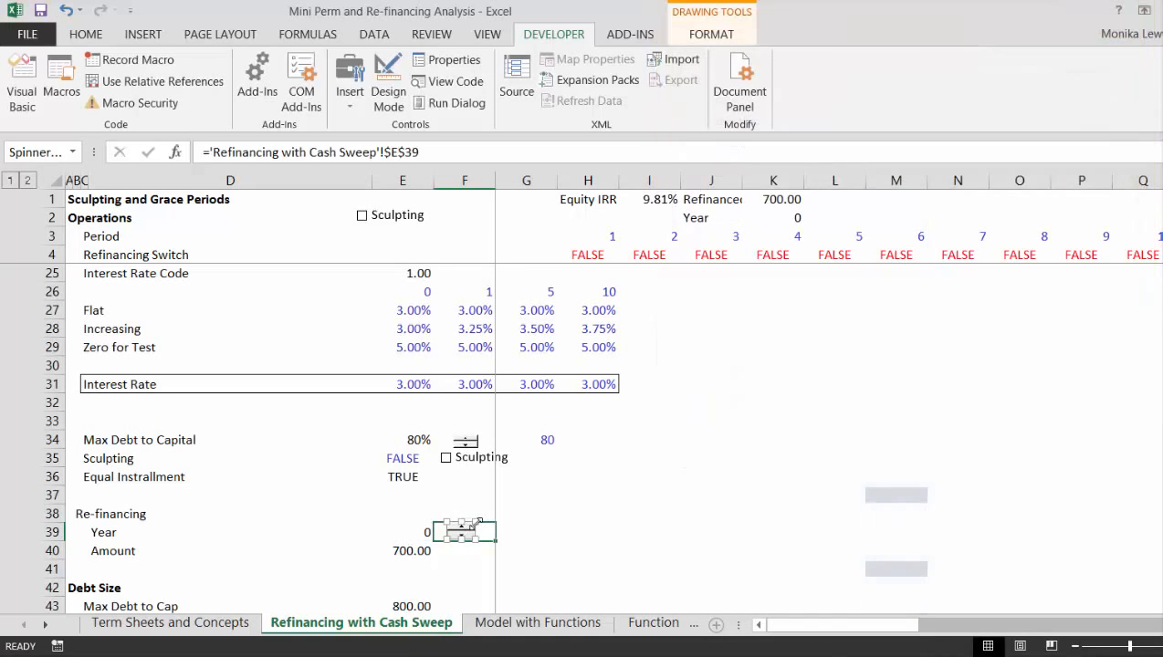
Step: Test the Re-financing Year spinner by raising the year to 5 and lowering it back to 0
click(576, 533)
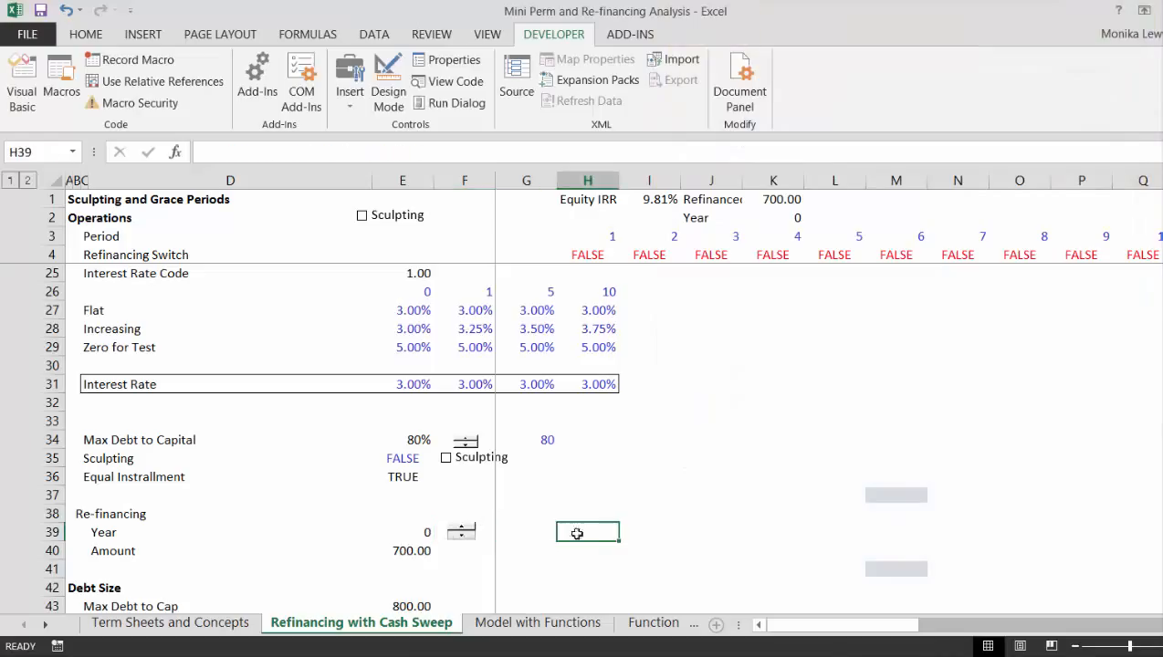
click(458, 532)
click(458, 531)
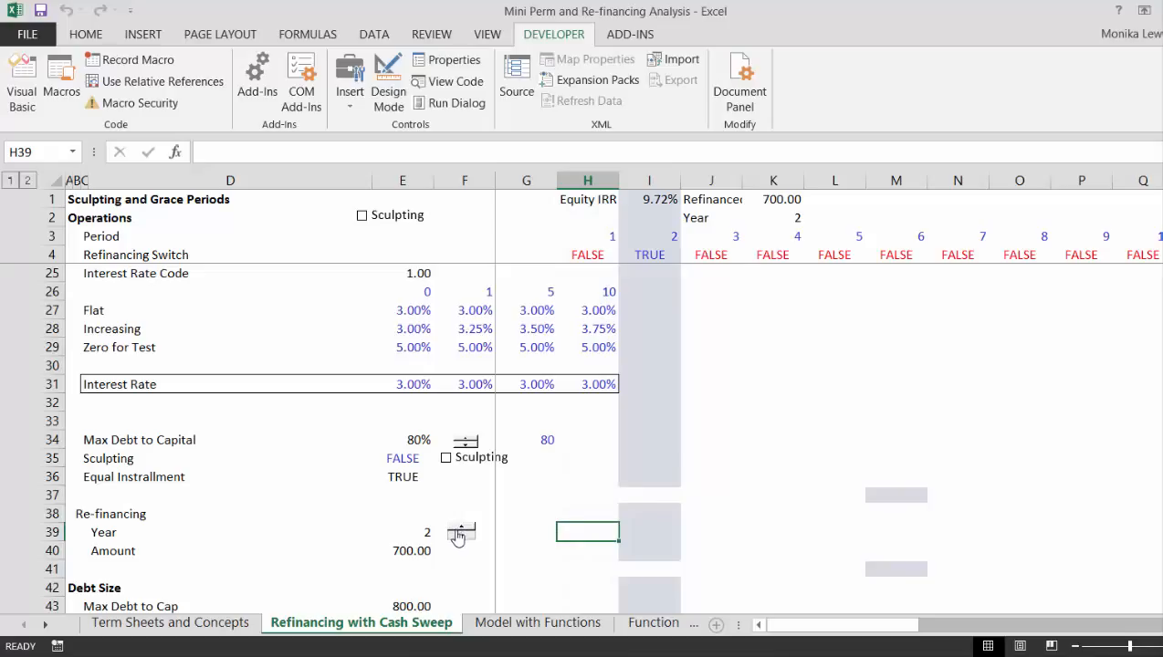
click(458, 531)
click(458, 531)
click(458, 531)
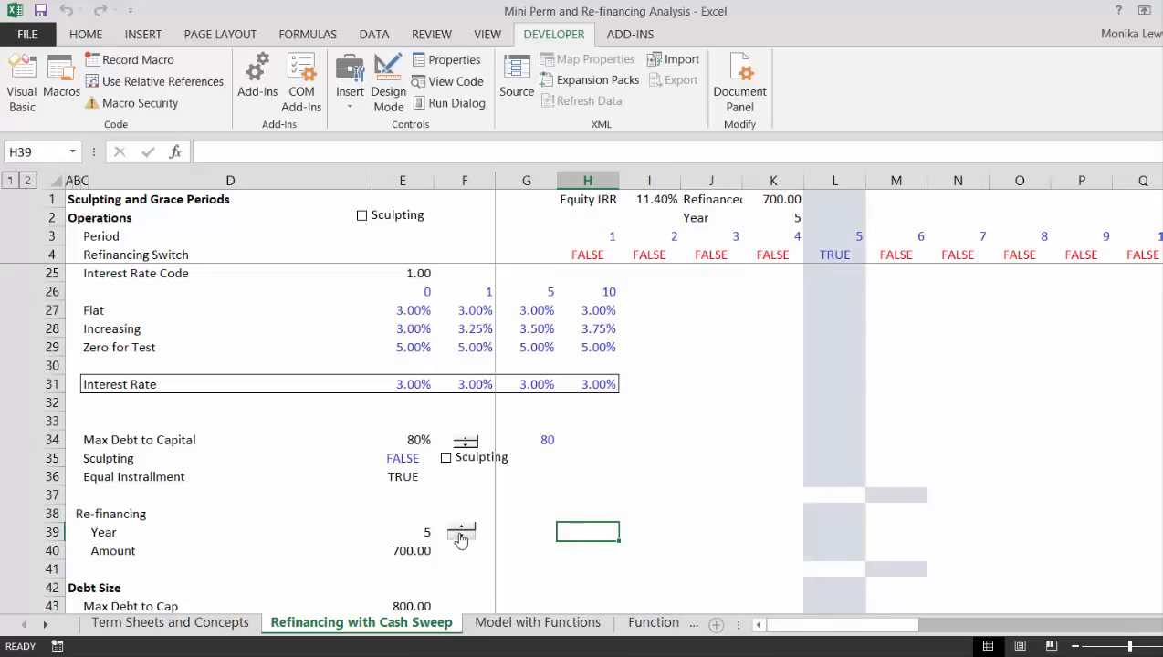
click(461, 537)
click(460, 537)
click(461, 537)
click(461, 536)
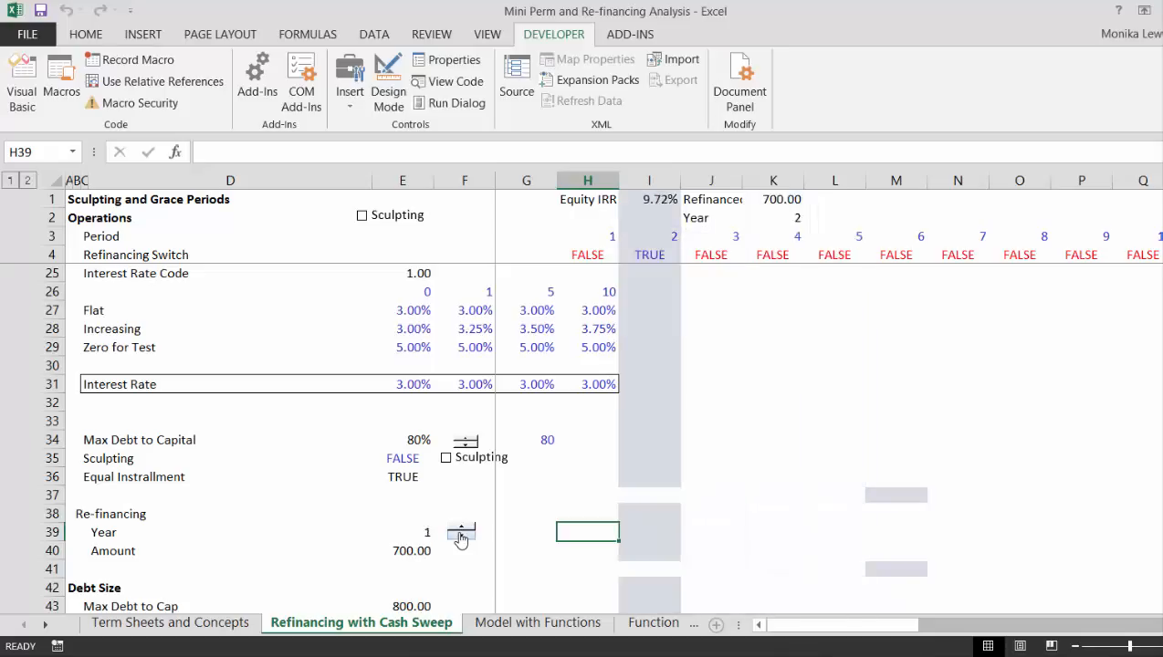
click(460, 537)
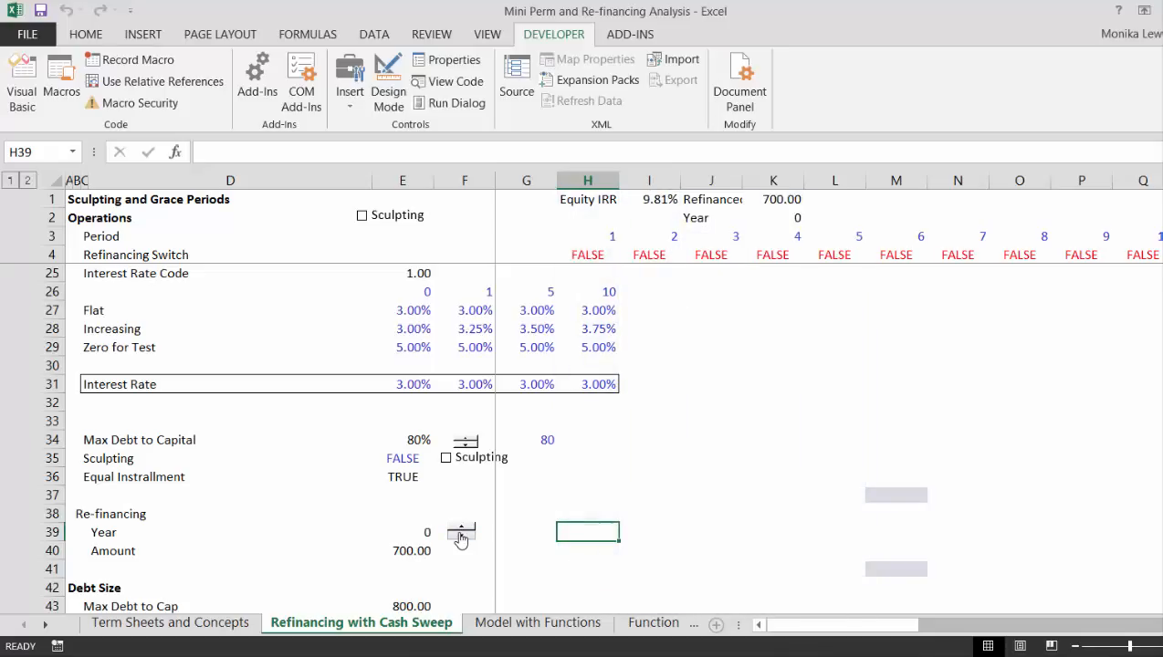
Step: Copy the Re-financing Year spinner and paste it in F40 beside the Amount
right_click(462, 534)
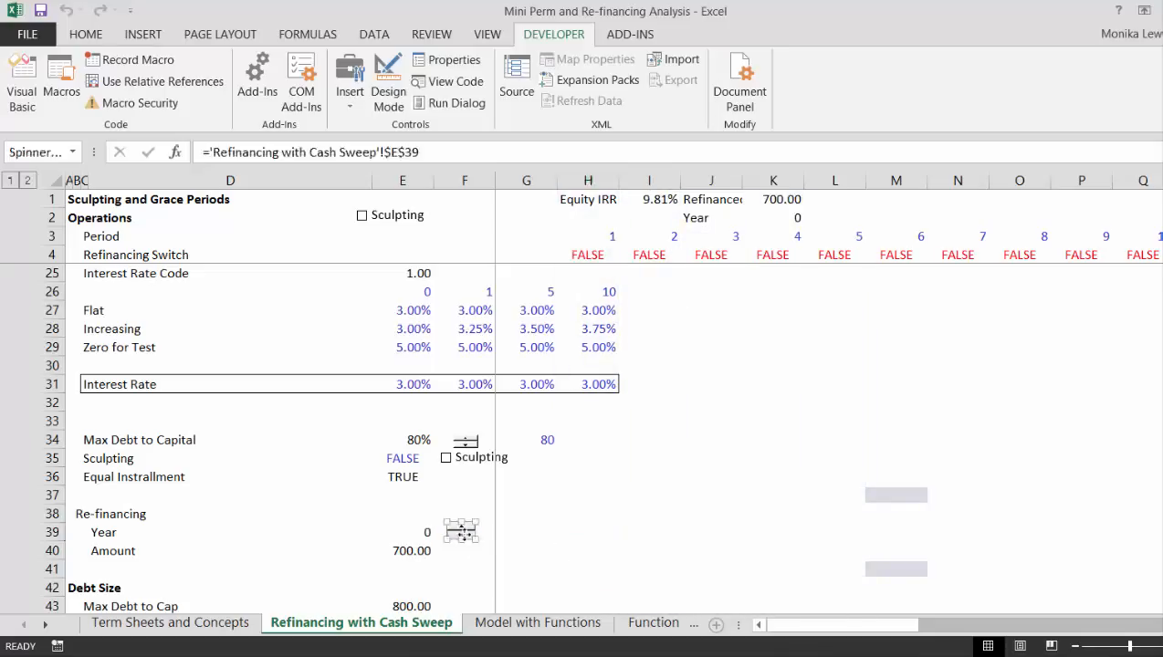
click(504, 406)
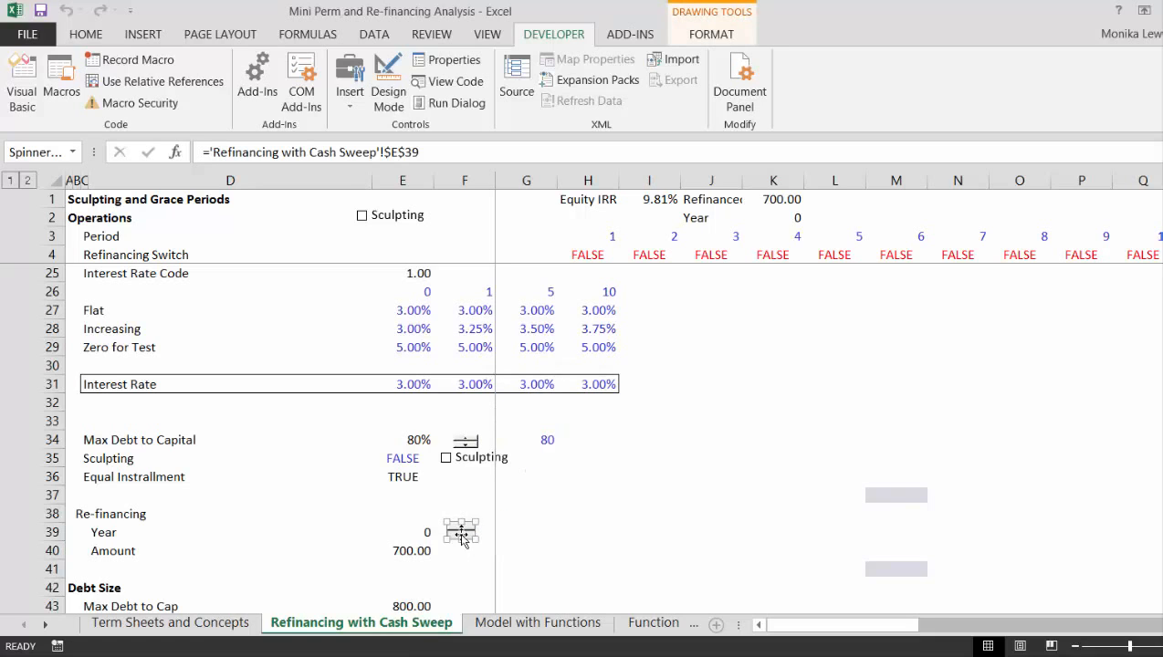
click(456, 552)
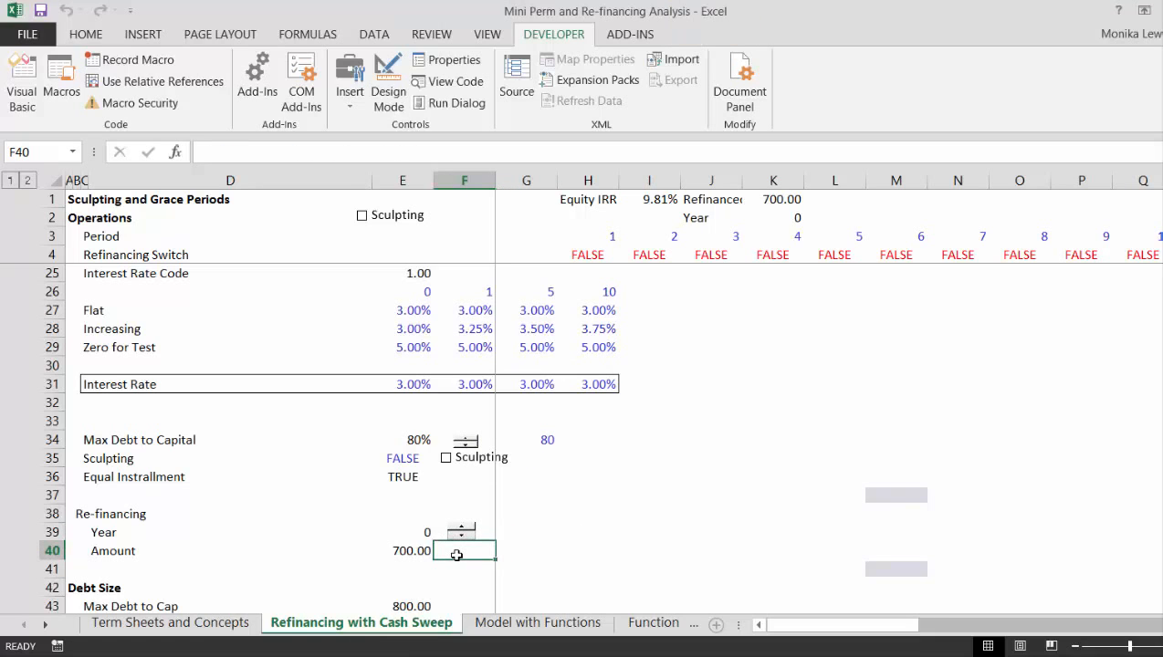
key(ctrl+v)
Step: Link the pasted spinner beside the Re-financing Amount to cell E40 instead of the Year cell
right_click(456, 555)
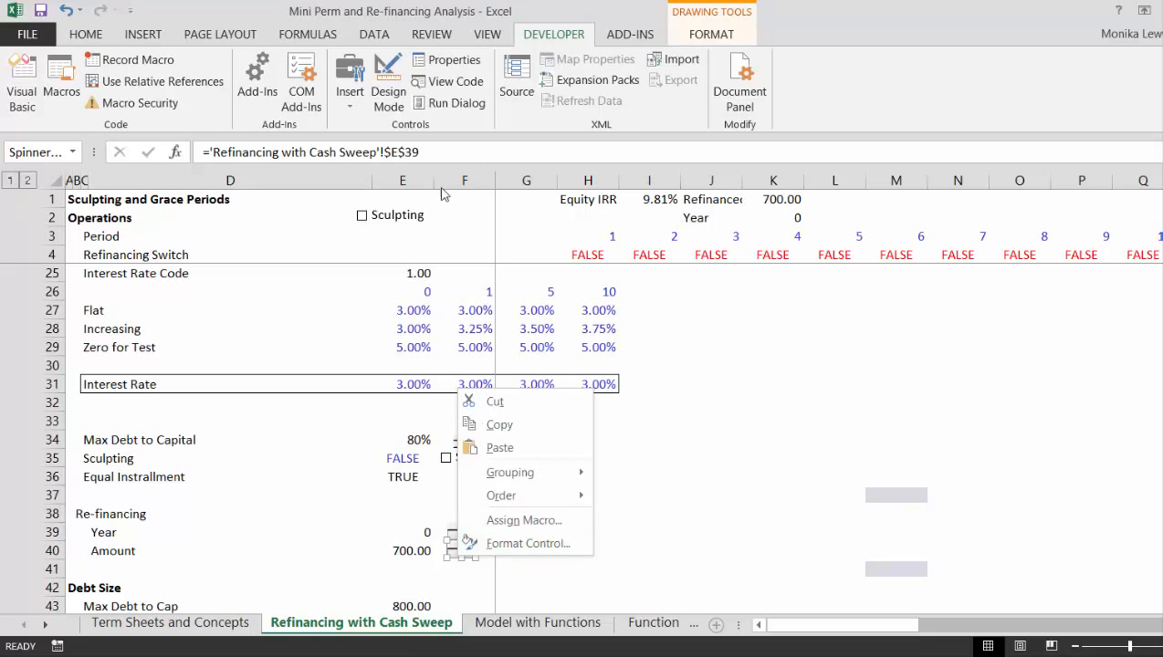
click(436, 153)
click(436, 154)
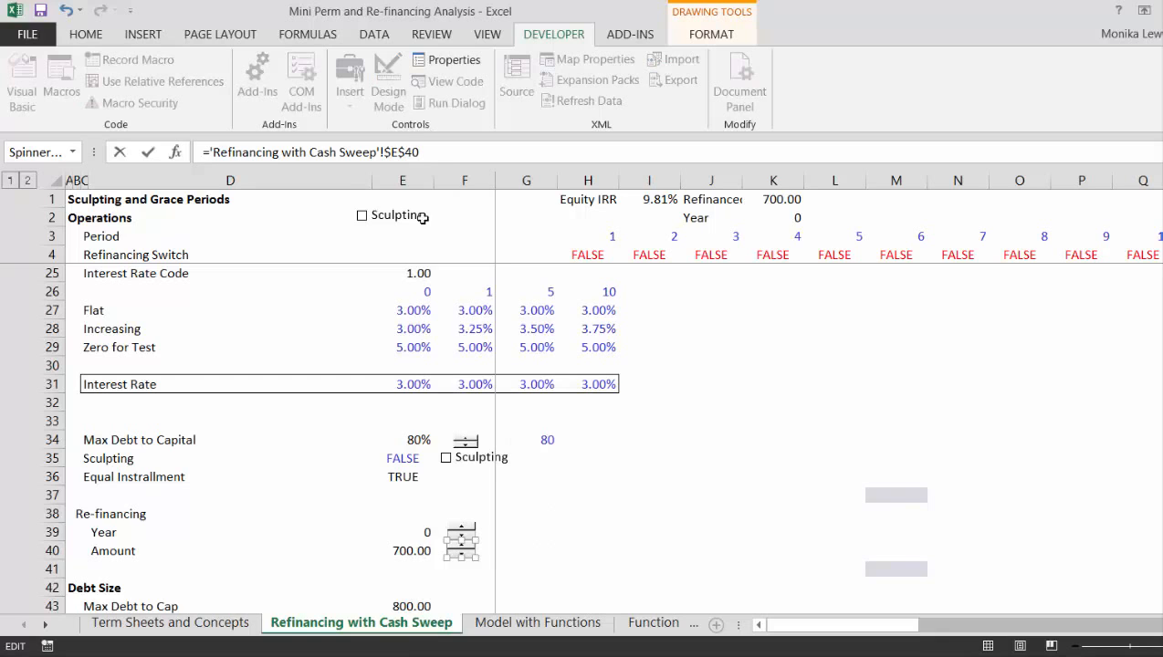
Step: Set the Re-financing Amount spinner's maximum value to 1500 and its incremental change to 10
right_click(459, 551)
click(488, 541)
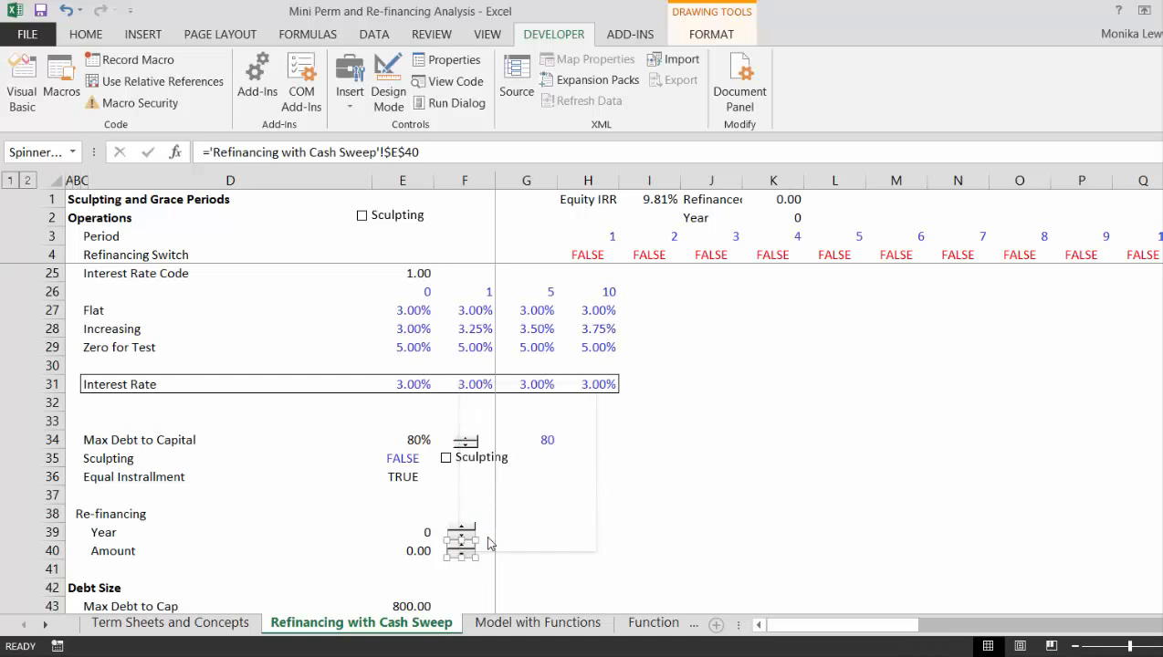
click(805, 119)
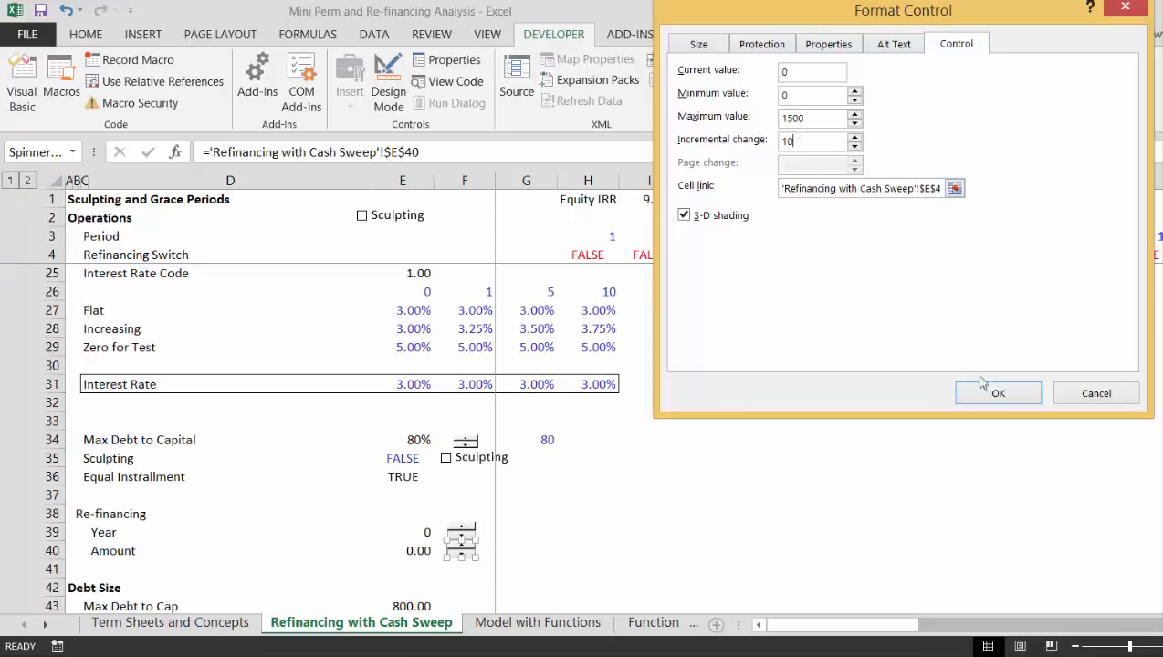
click(995, 404)
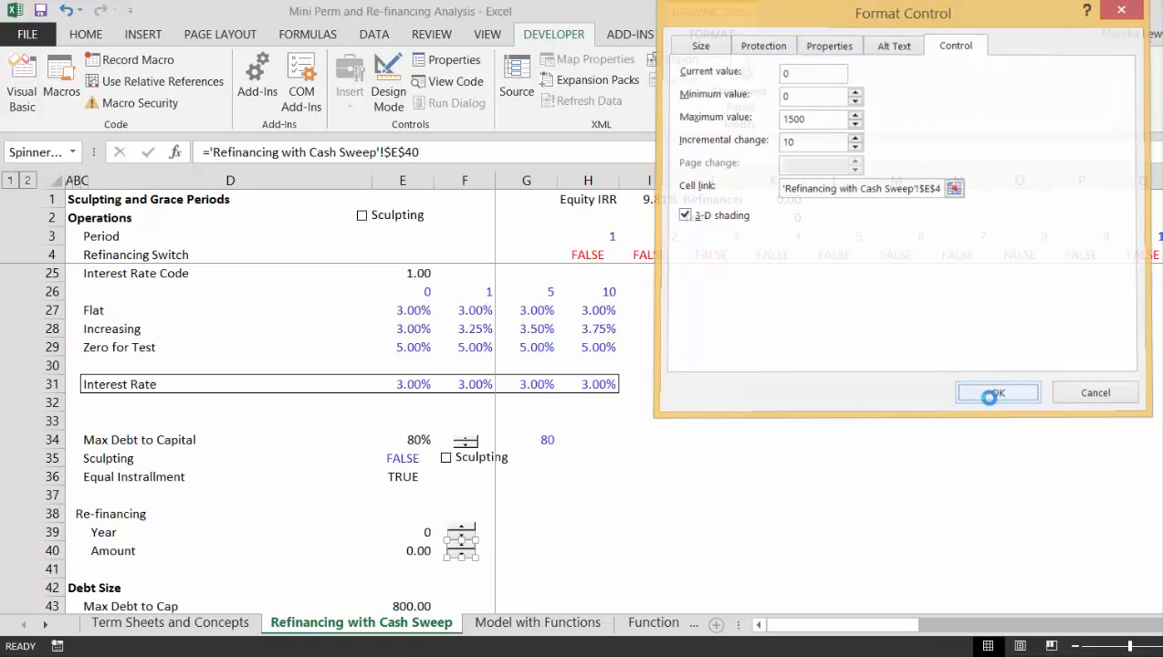
click(551, 551)
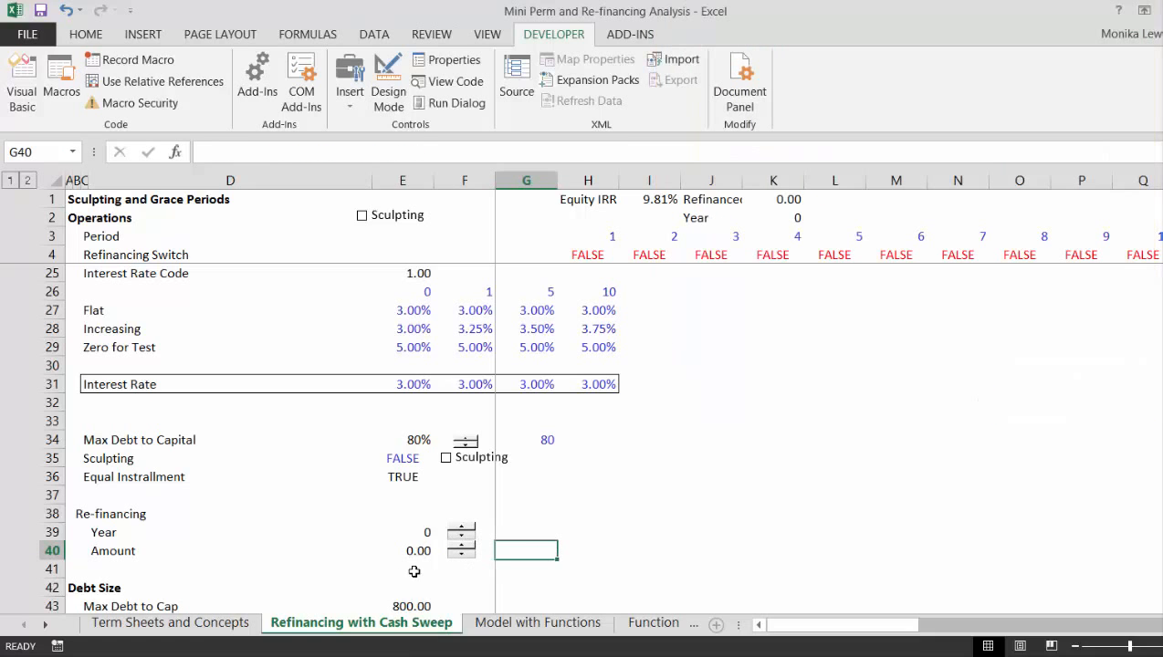
Step: Copy the Re-financing Amount spinner beside cell E40
right_click(460, 555)
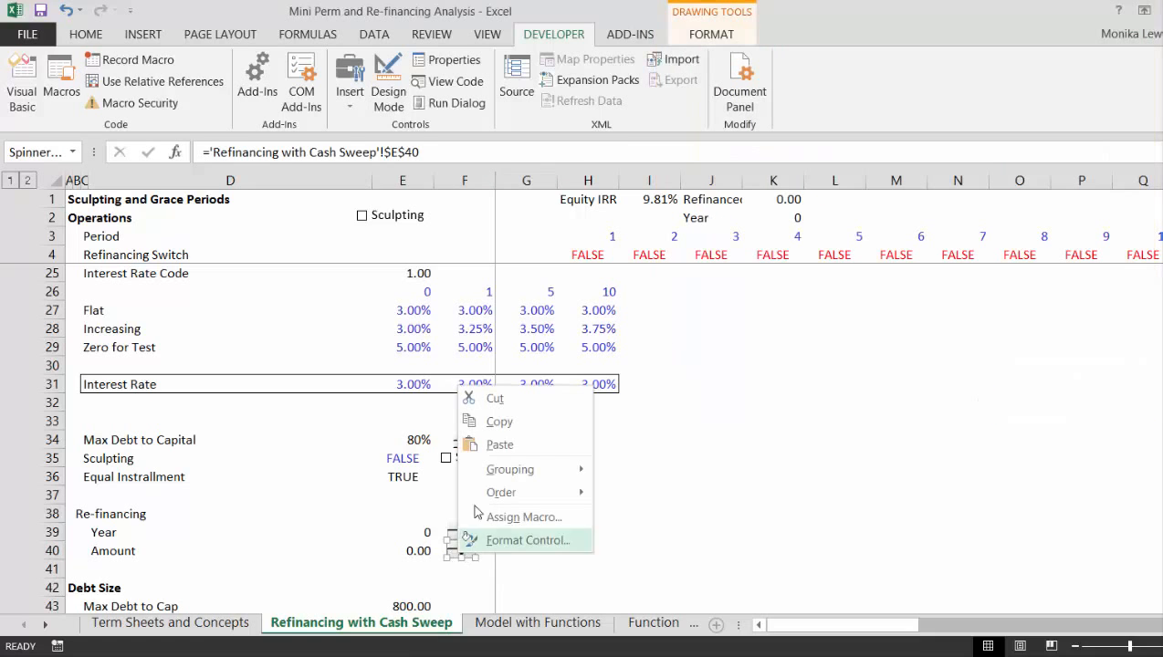
click(485, 429)
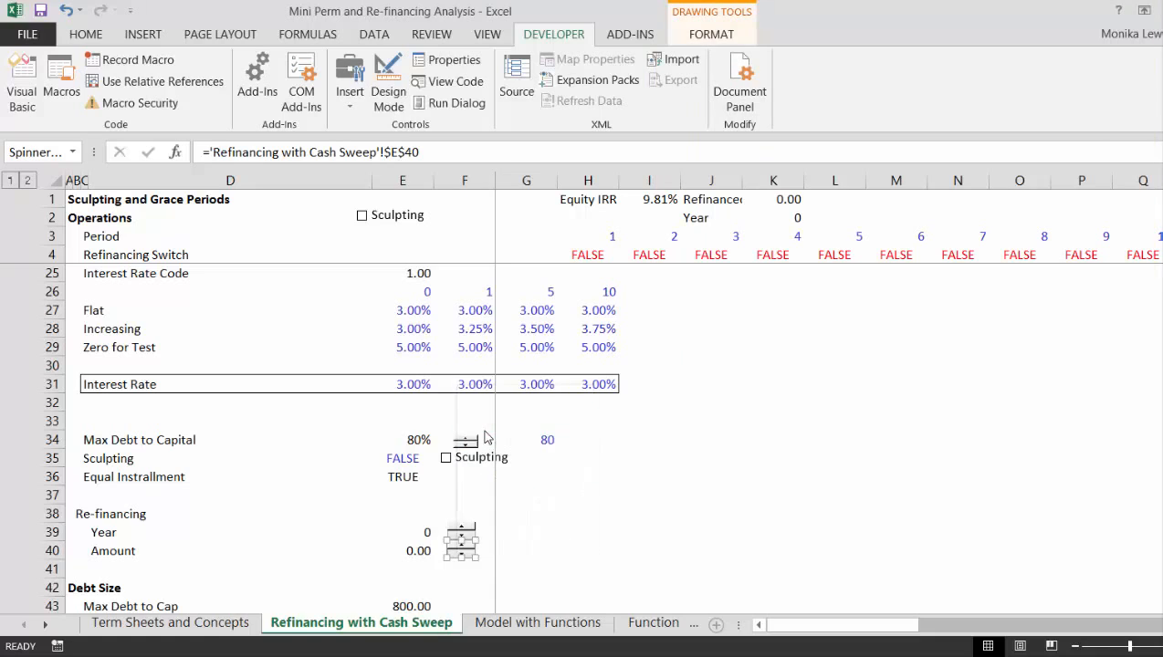
Step: Paste the copied refinancing Amount spinner into cell L1 beside the Refinanced value
click(832, 199)
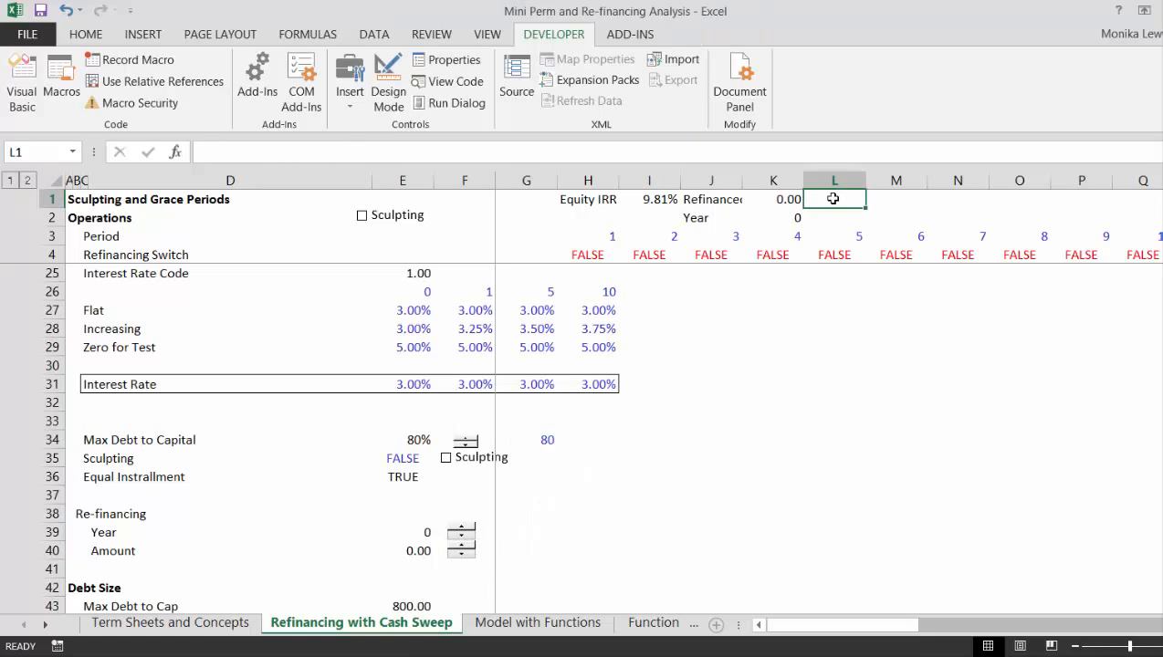
key(ctrl+v)
click(824, 343)
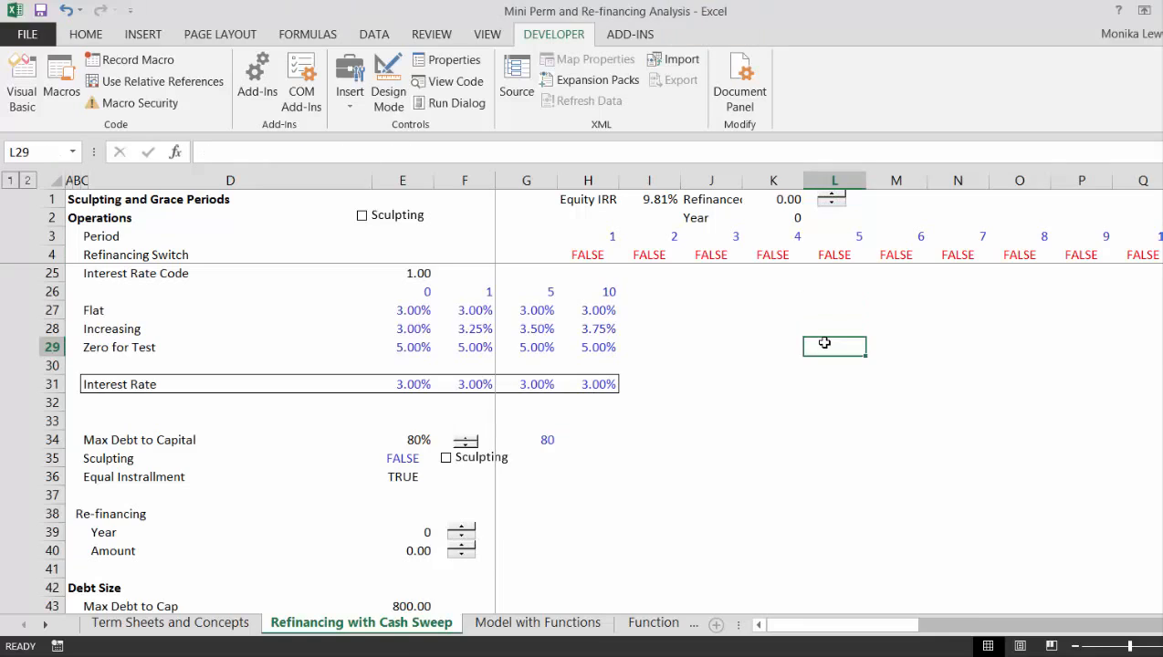
Step: Test the new spinner in L1 by raising the refinanced amount to 10 while the cash flow chart is in view
key(Page_Down)
key(Page_Down)
key(Page_Down)
key(Page_Down)
key(Page_Down)
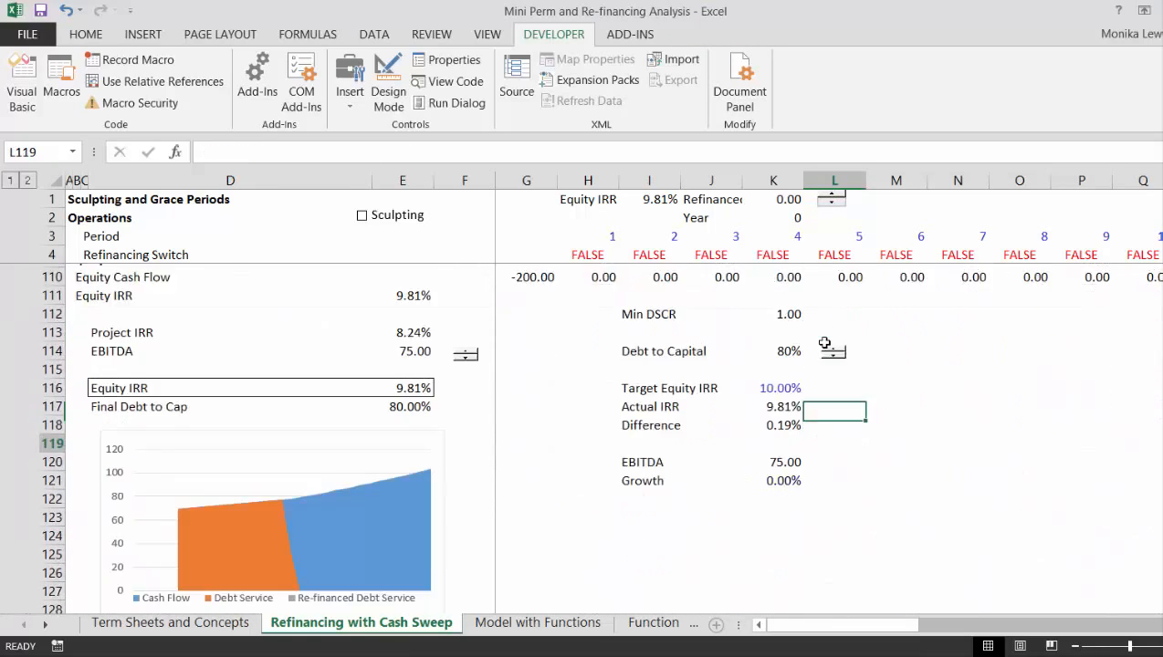
scroll(824, 343, down, 2)
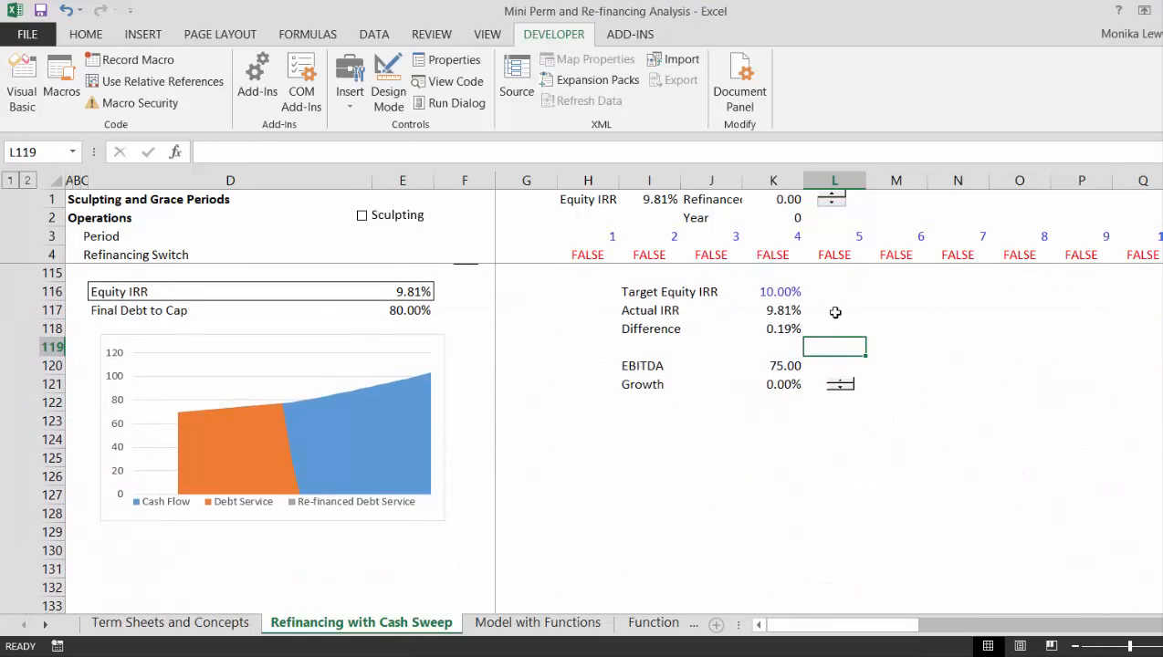
click(831, 196)
click(810, 217)
key(Left)
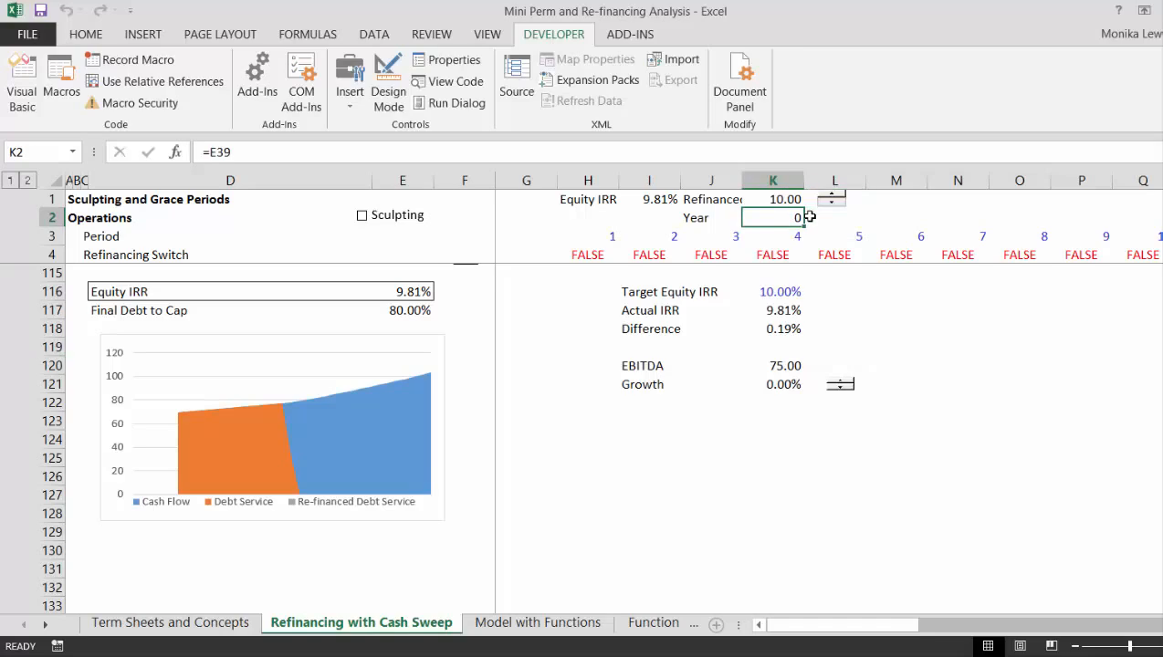
Step: Copy the refinancing Amount spinner from row 40 and paste it into cell L2 beside the Year value
key(Page_Down)
key(Page_Up)
key(Page_Up)
key(Page_Up)
key(Page_Up)
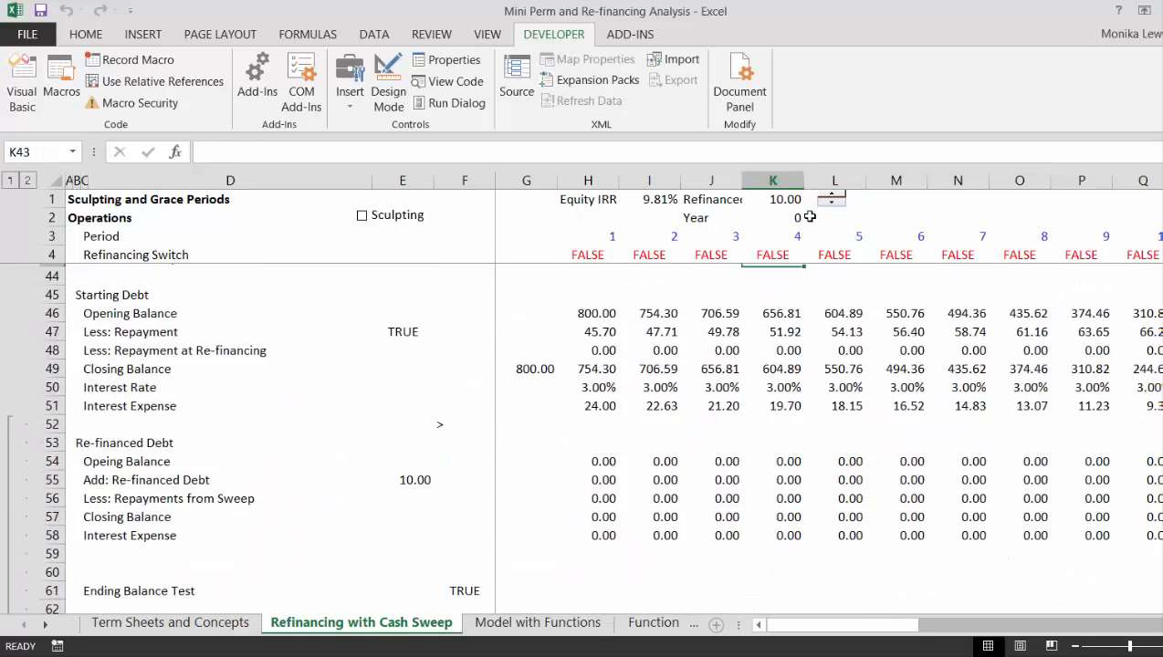
key(Page_Up)
key(Page_Up)
key(Page_Down)
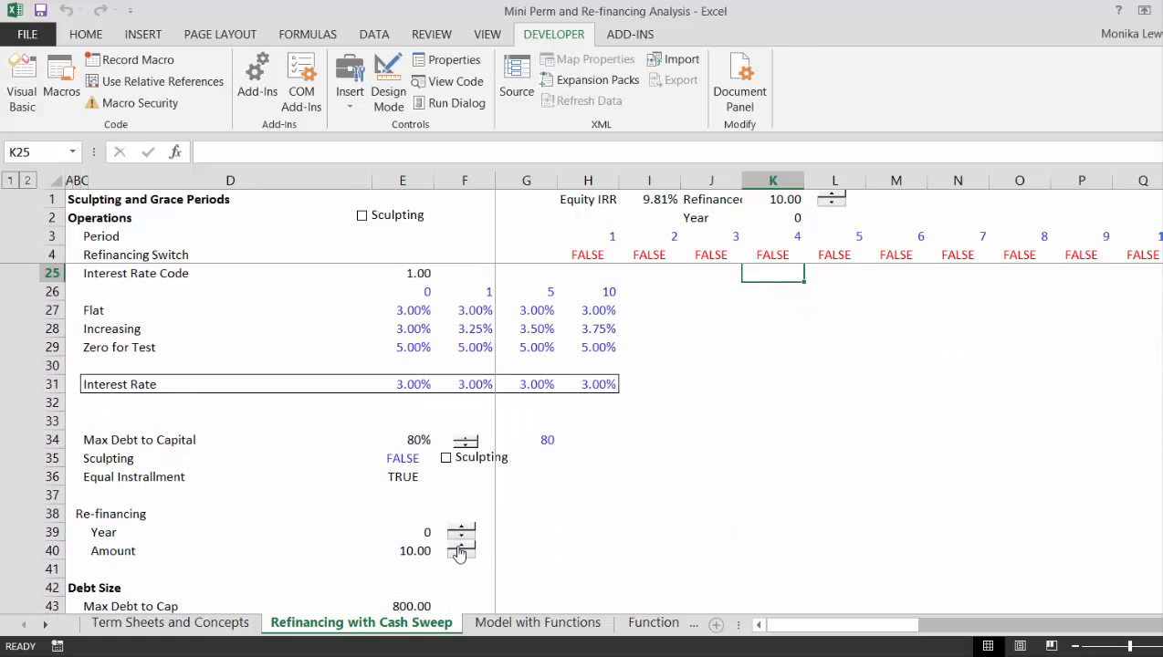
right_click(459, 552)
click(492, 416)
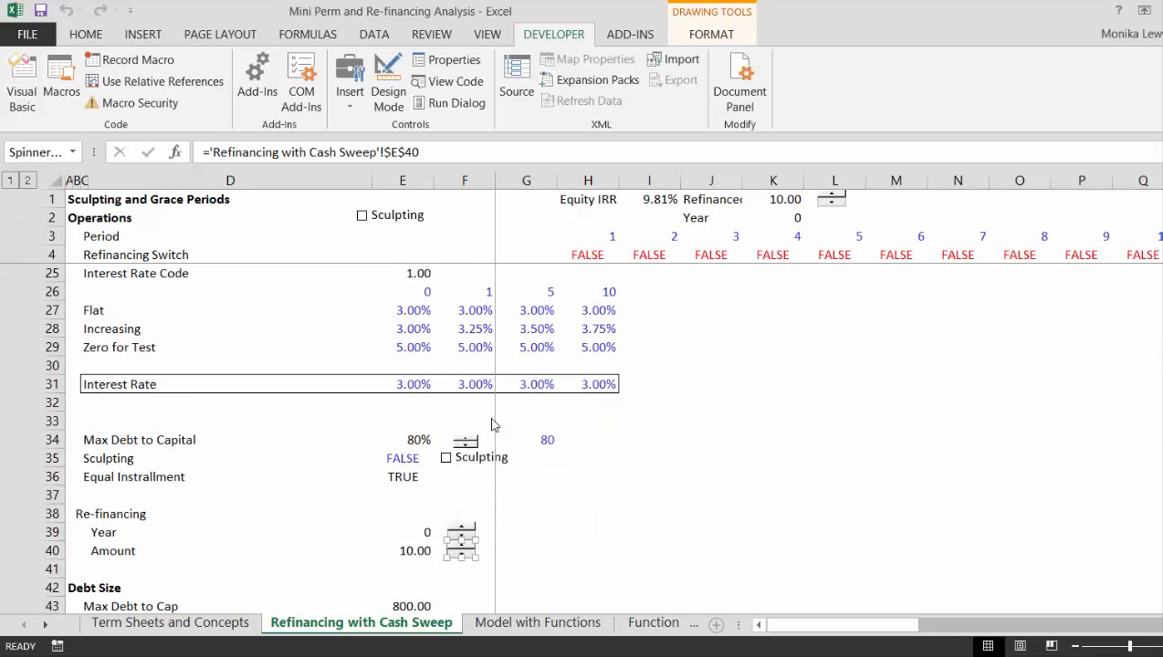
click(827, 217)
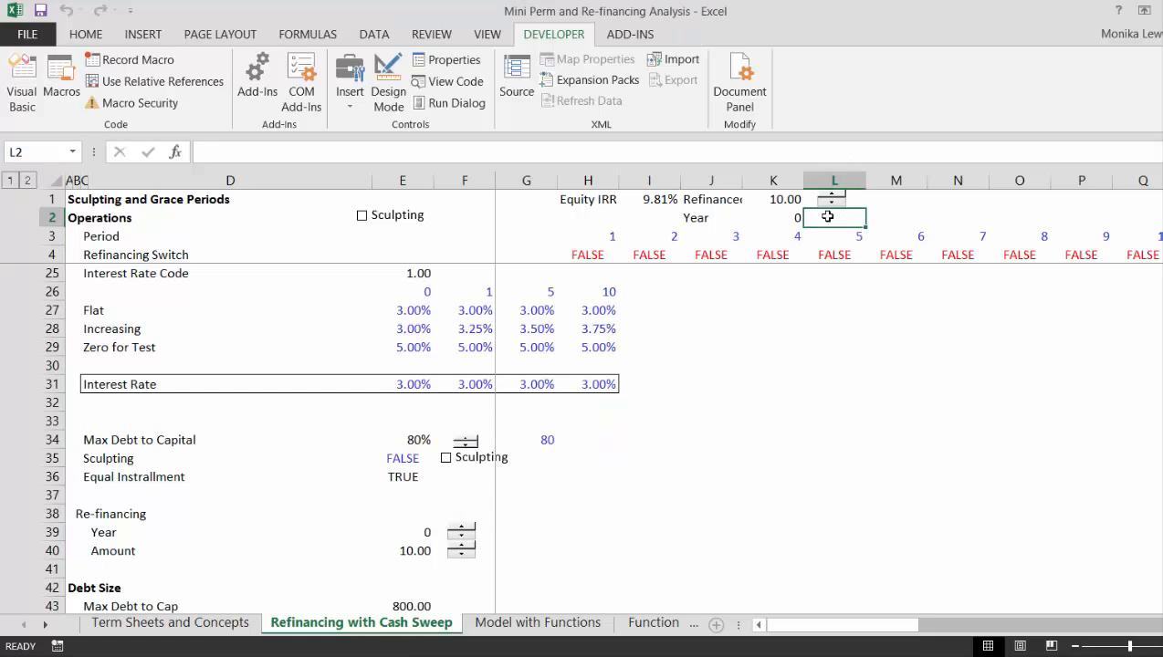
key(ctrl+v)
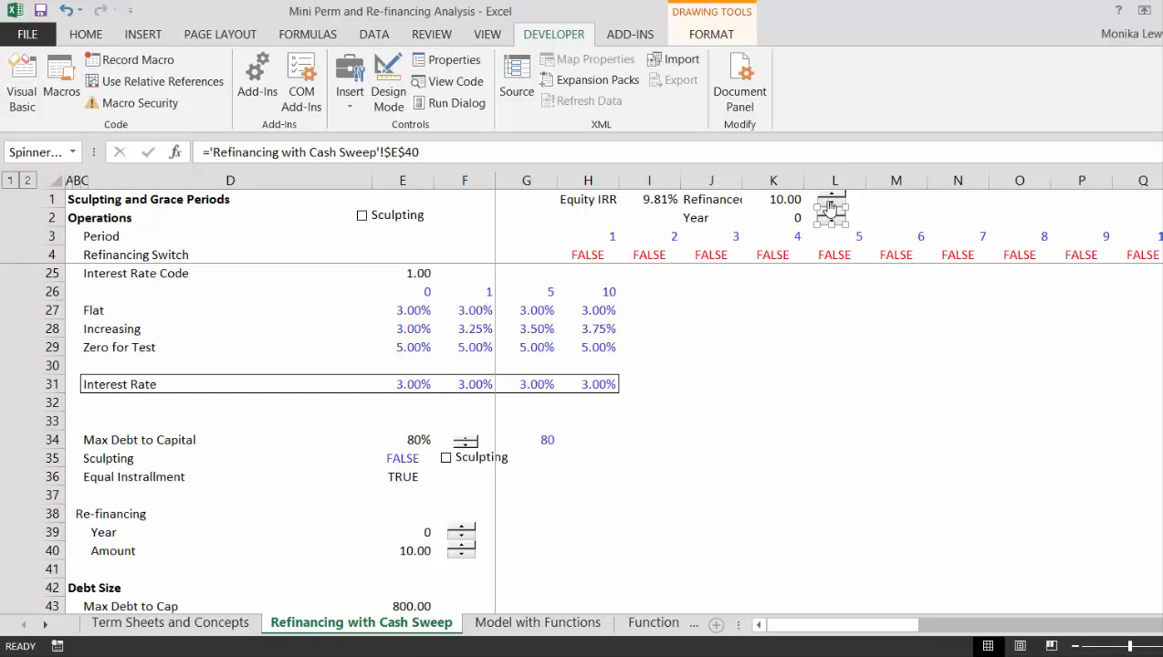
Step: Select the two spinners in L1 and L2 together and shrink them to fit within their rows
drag(831, 208, 833, 212)
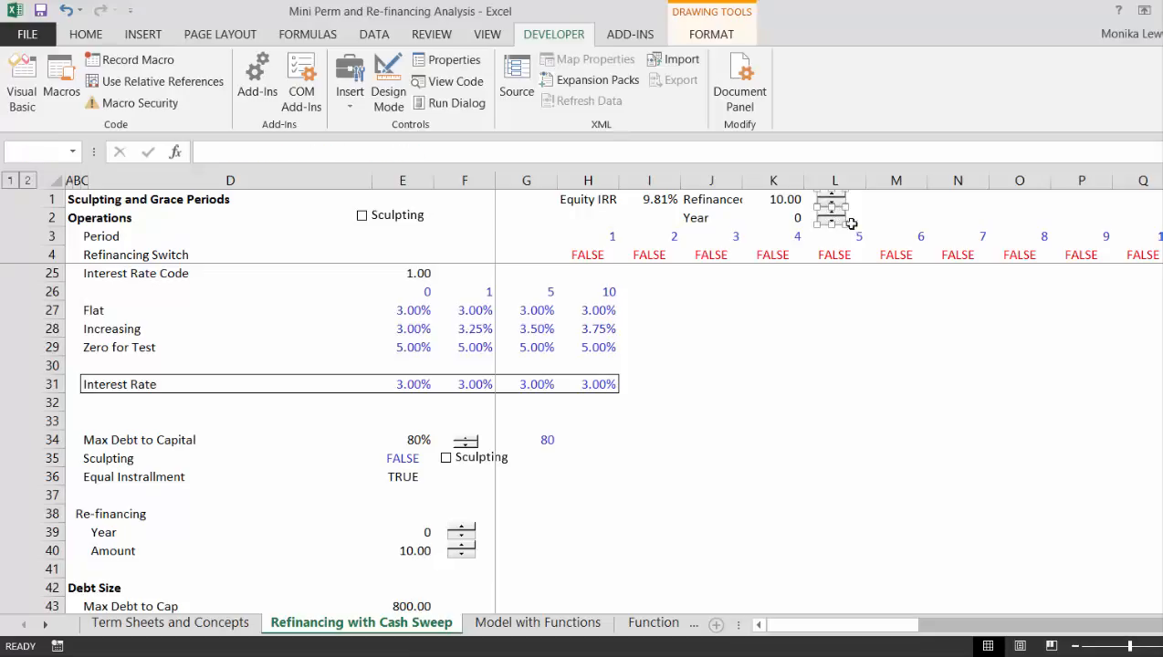
drag(847, 224, 827, 217)
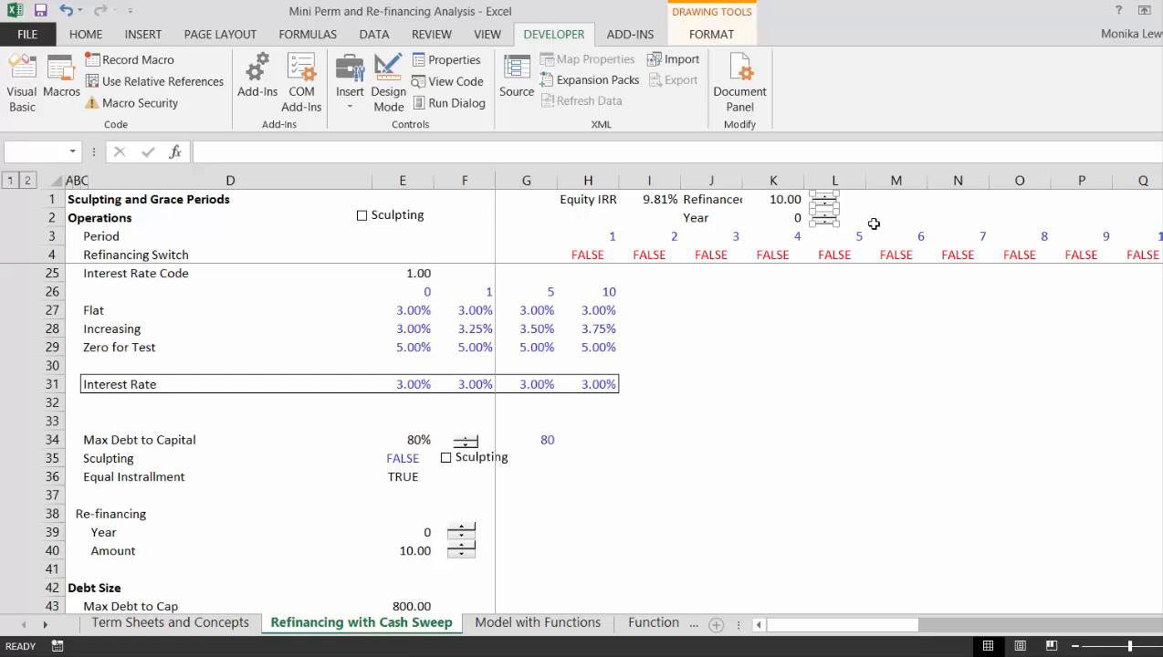
click(874, 224)
Step: Test the L2 spinner by raising the refinancing amount to 40, and cut that spinner from the sheet
click(824, 220)
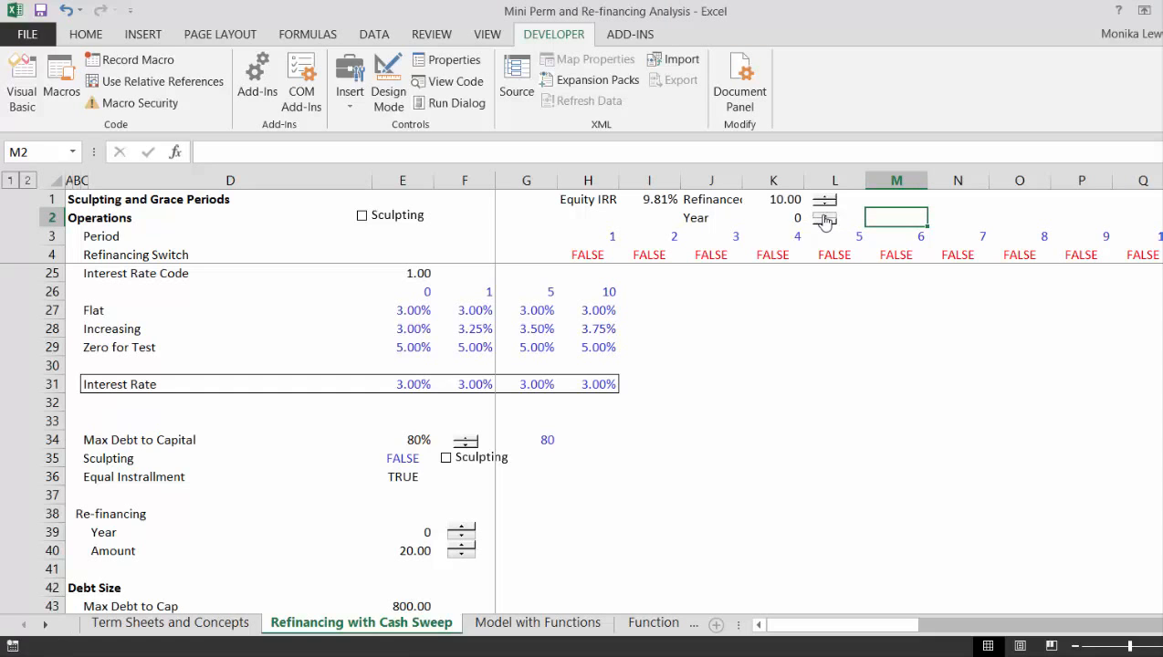
click(824, 220)
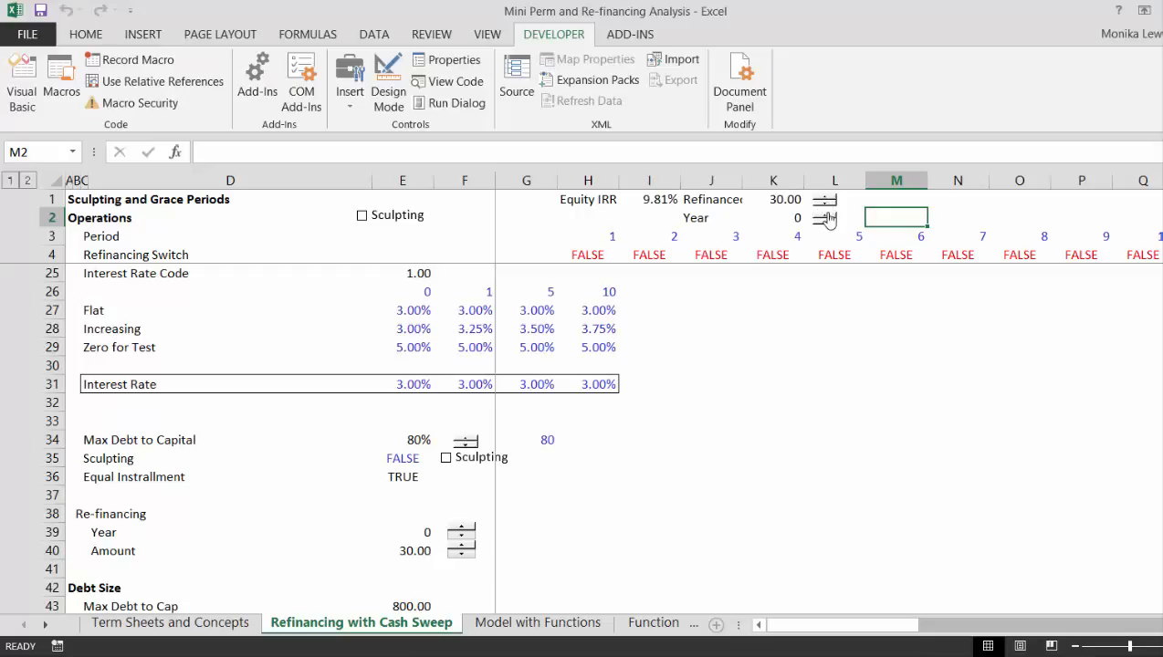
click(826, 219)
right_click(826, 221)
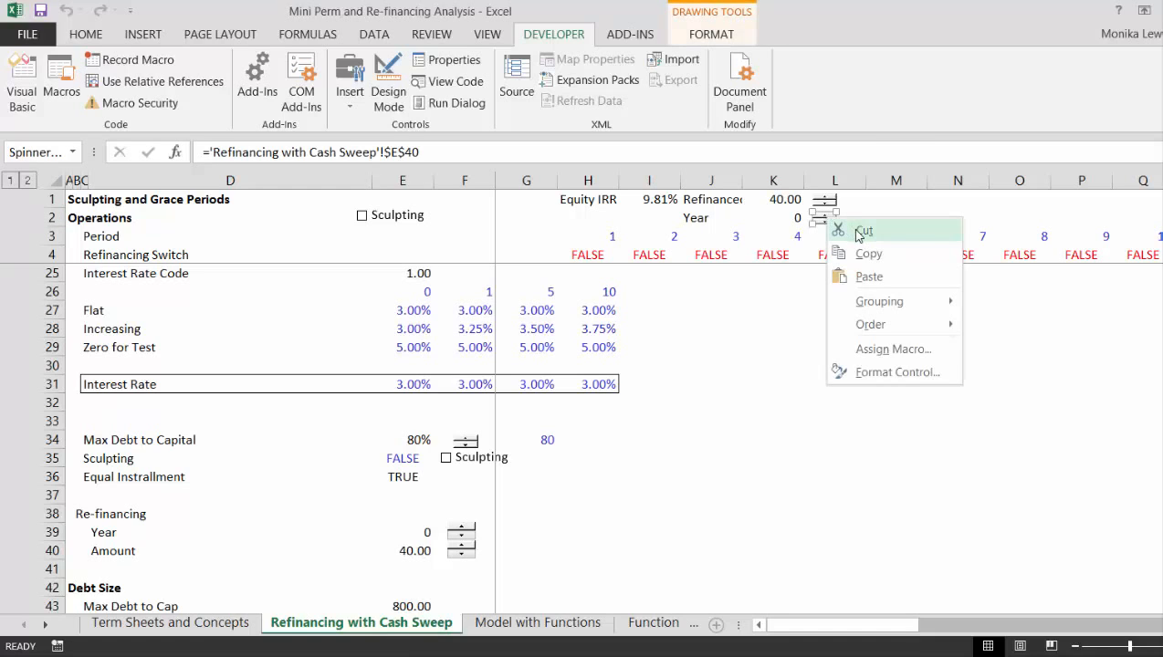
click(858, 235)
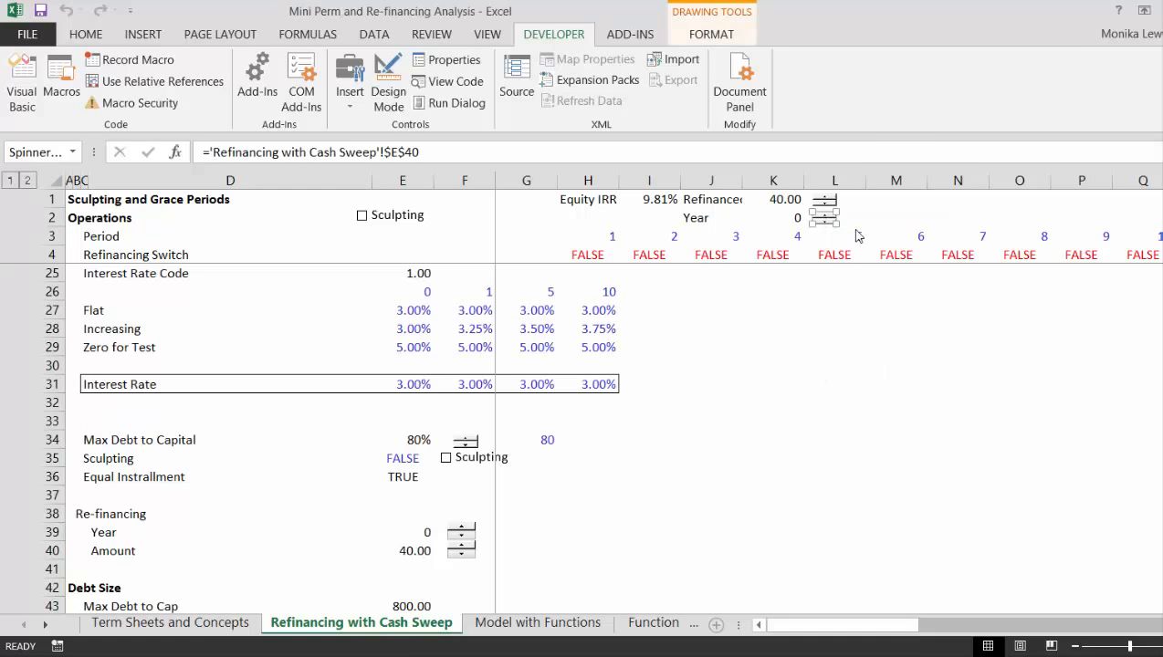
Step: Copy the row 40 spinner again, paste it into L2 beside Year, and shrink it to match the one above
click(458, 534)
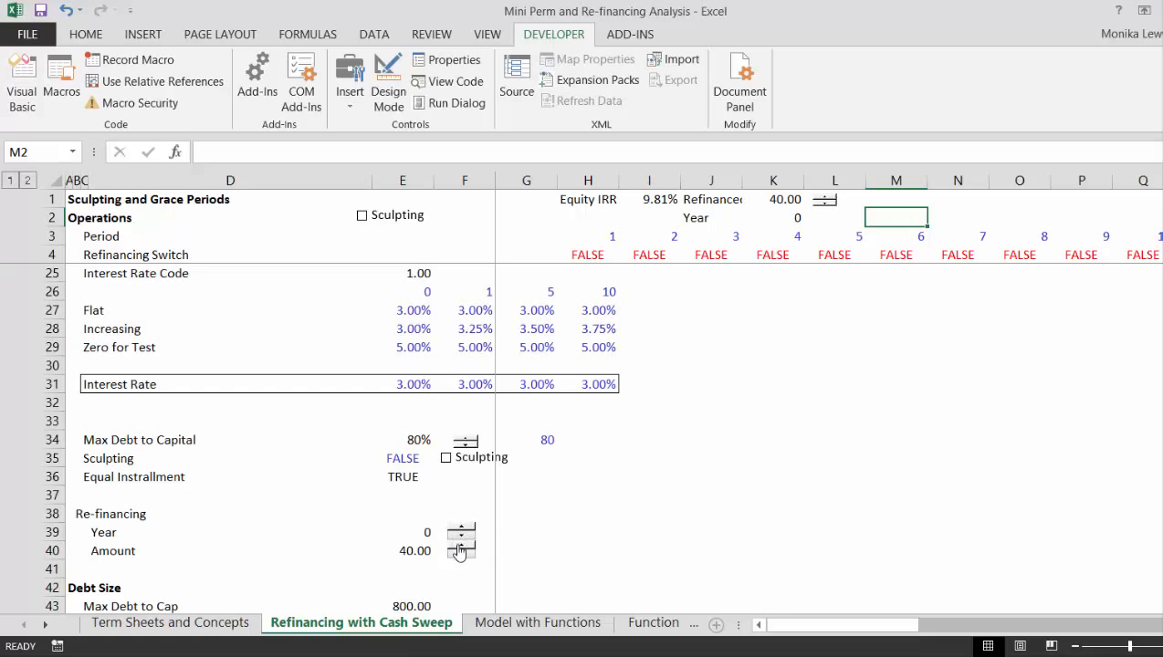
right_click(458, 552)
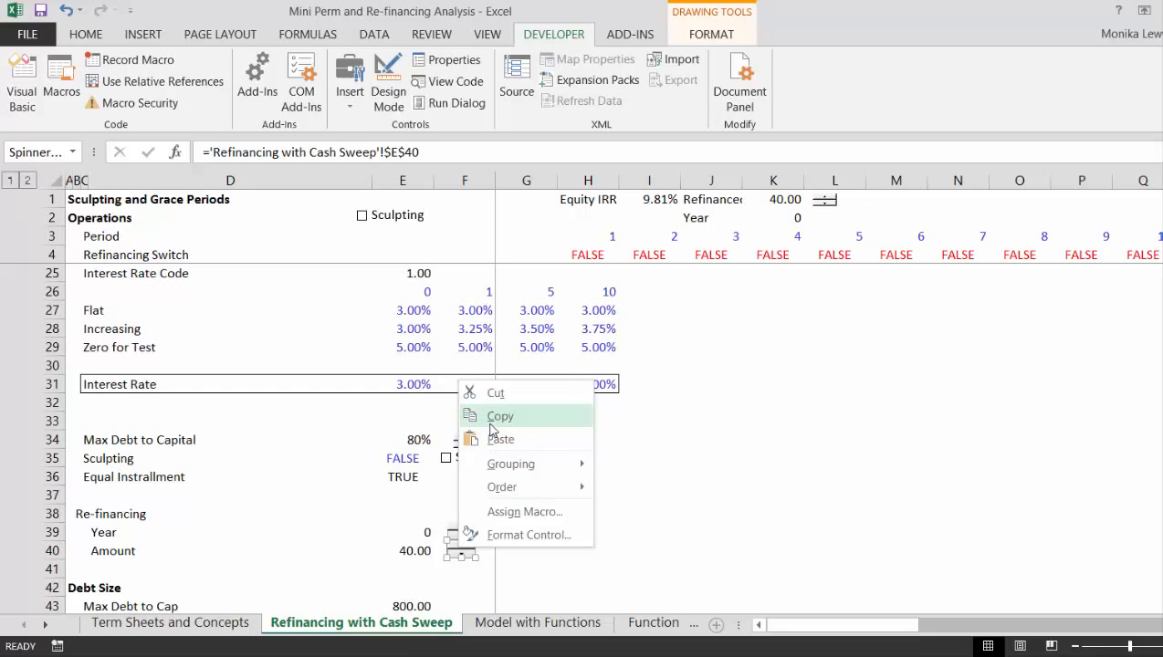
click(493, 441)
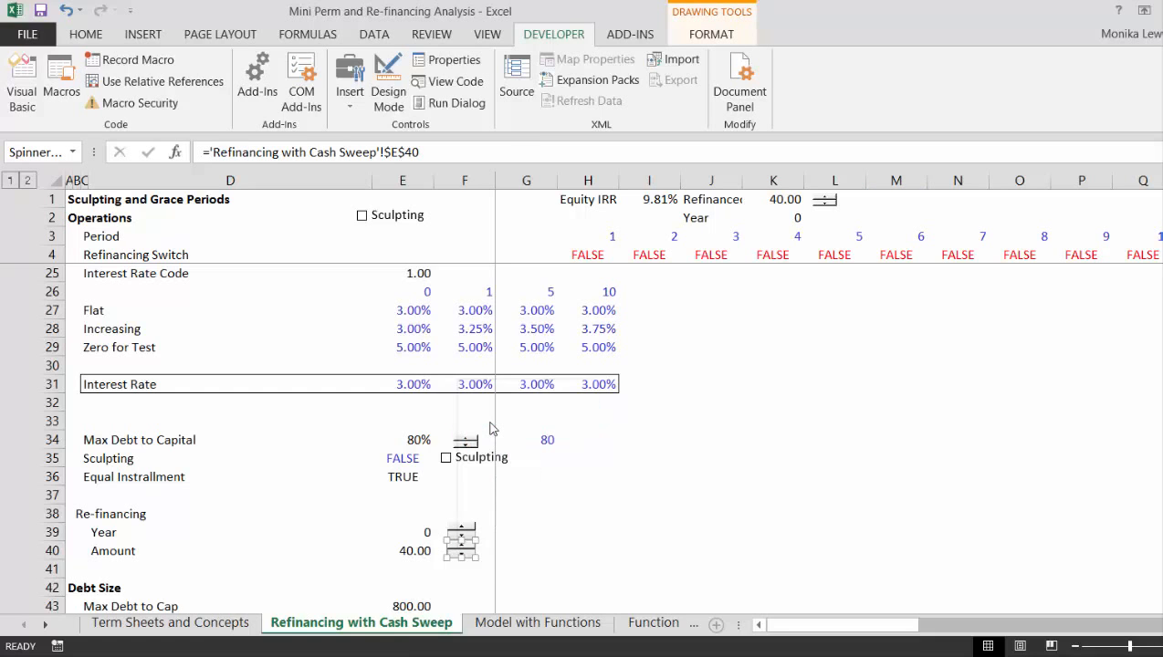
click(821, 221)
key(ctrl+v)
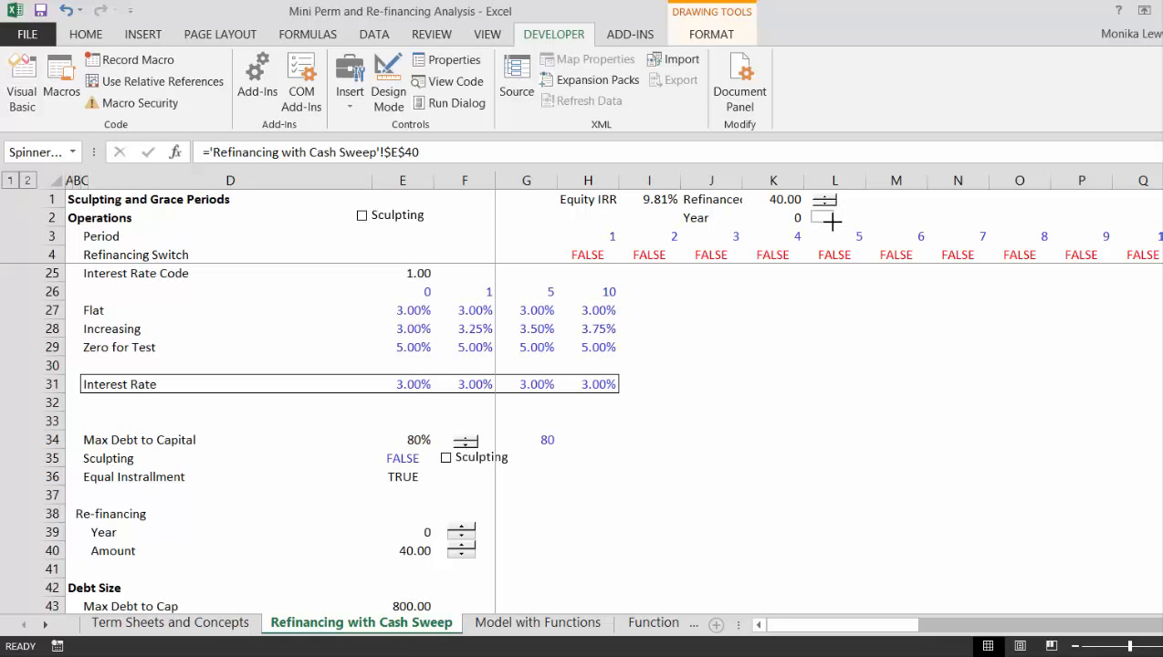
drag(833, 220, 834, 224)
click(878, 204)
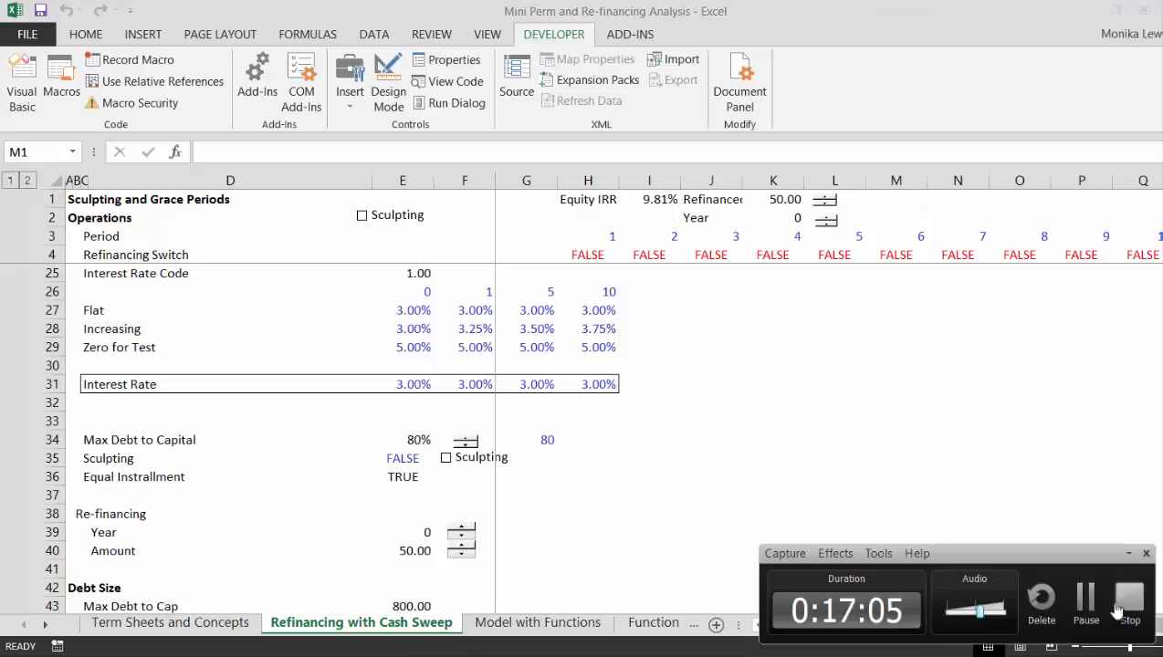
click(1088, 611)
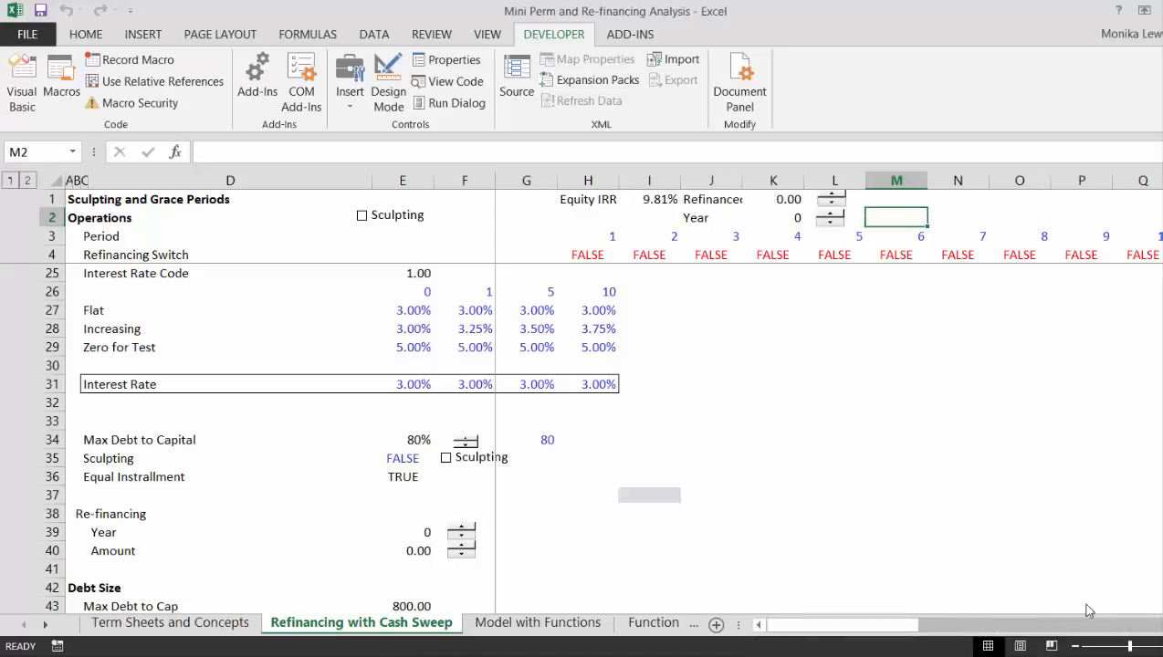
Step: Select the spinners beside Refinanced and Year together and reduce their size slightly
ctrl+click(825, 202)
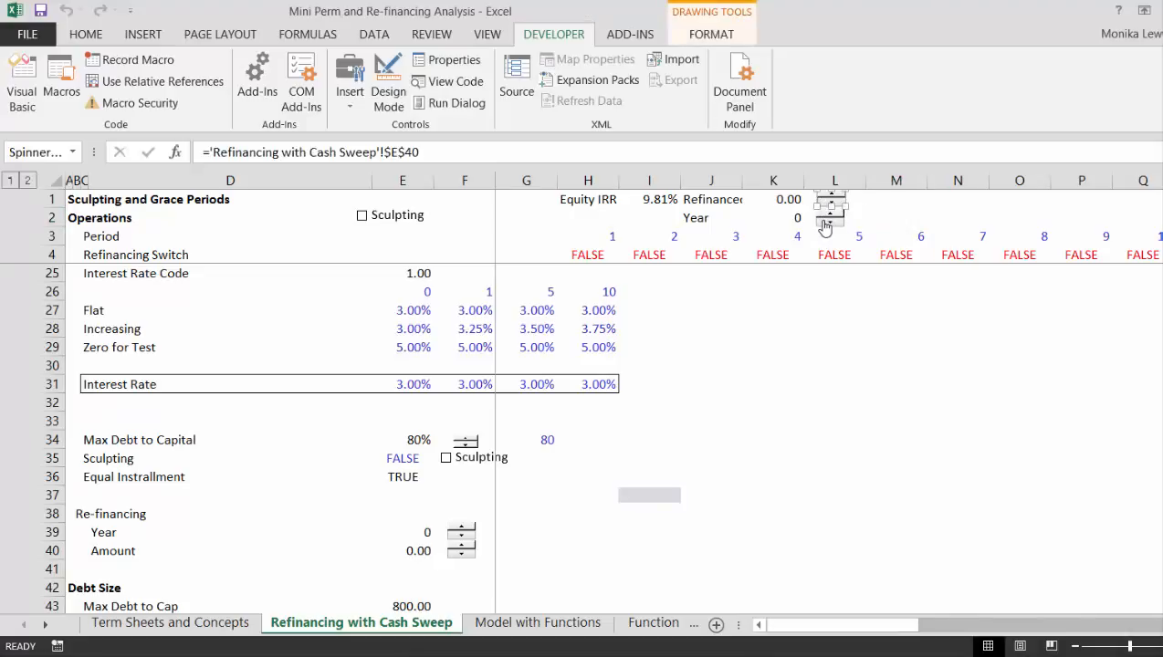
ctrl+click(825, 224)
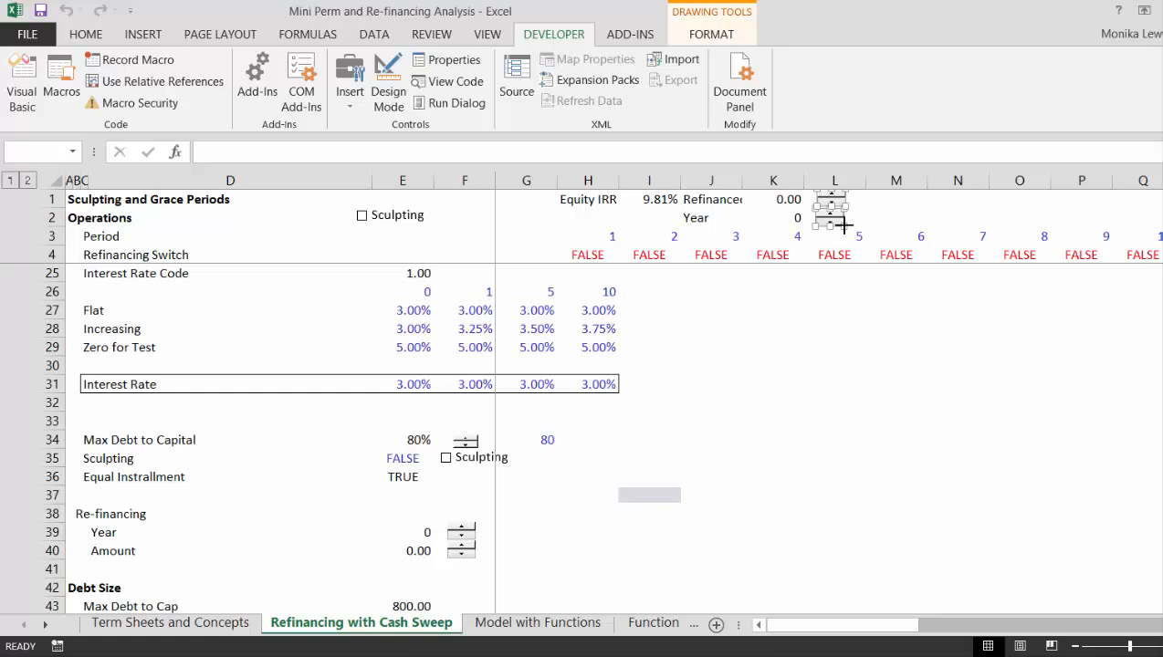
drag(843, 225, 837, 221)
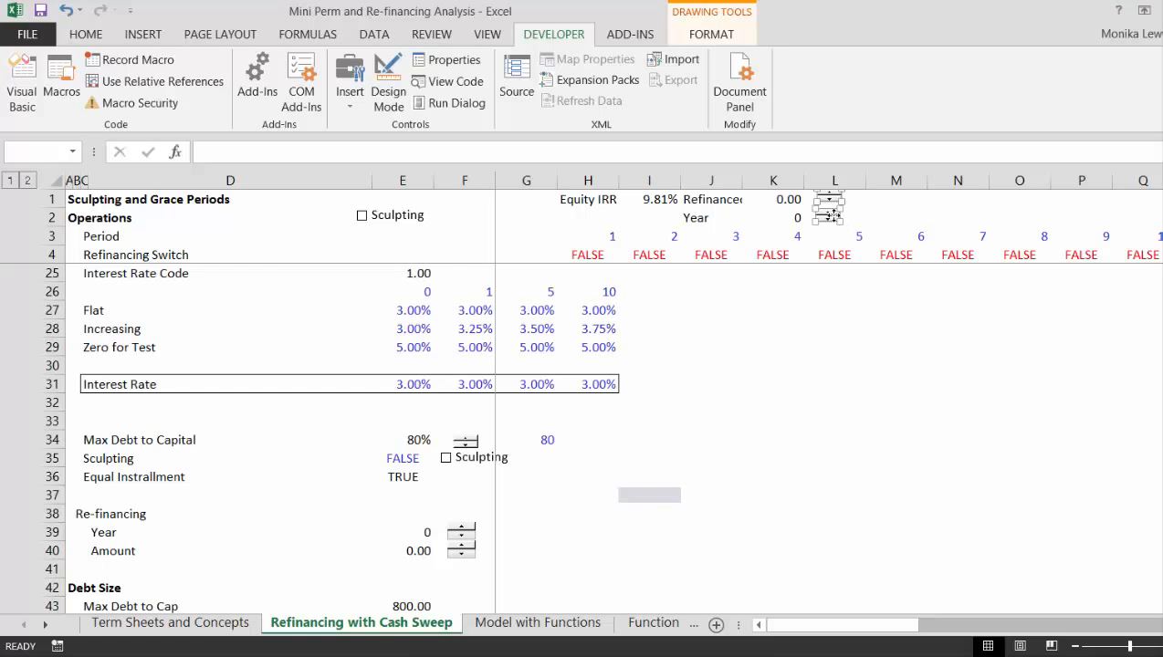
click(875, 217)
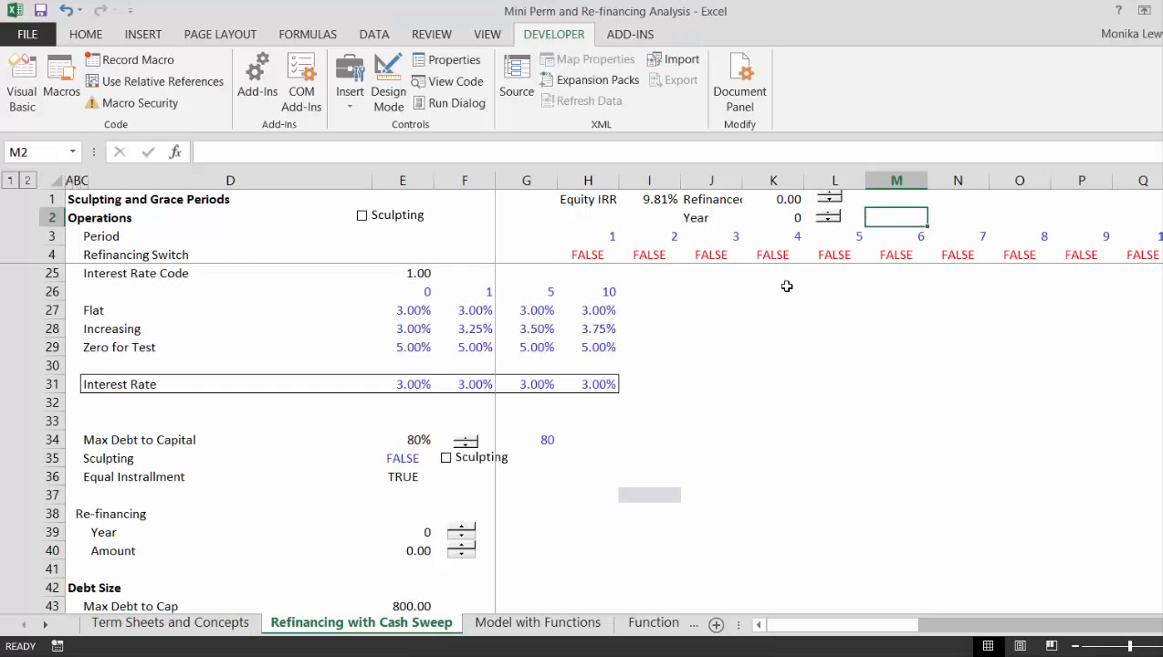
key(Left)
key(Left)
key(Left)
key(Left)
key(Left)
key(Left)
key(Left)
key(Left)
key(Left)
key(Left)
key(Left)
key(Left)
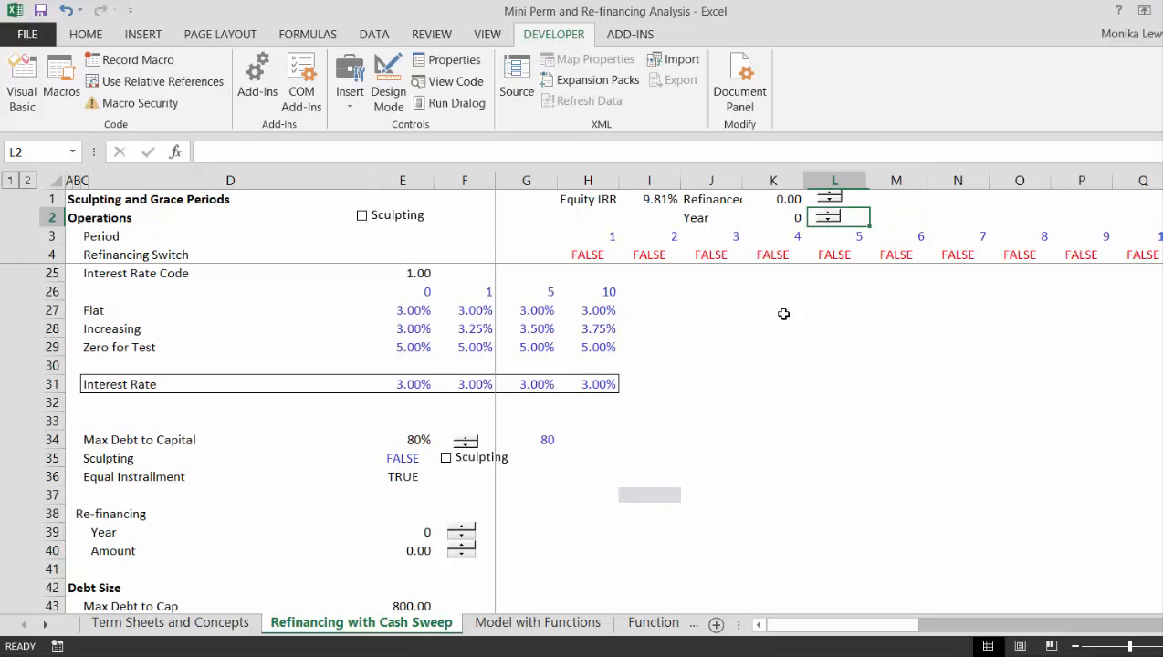
key(Right)
key(Right)
key(Right)
key(Right)
key(Right)
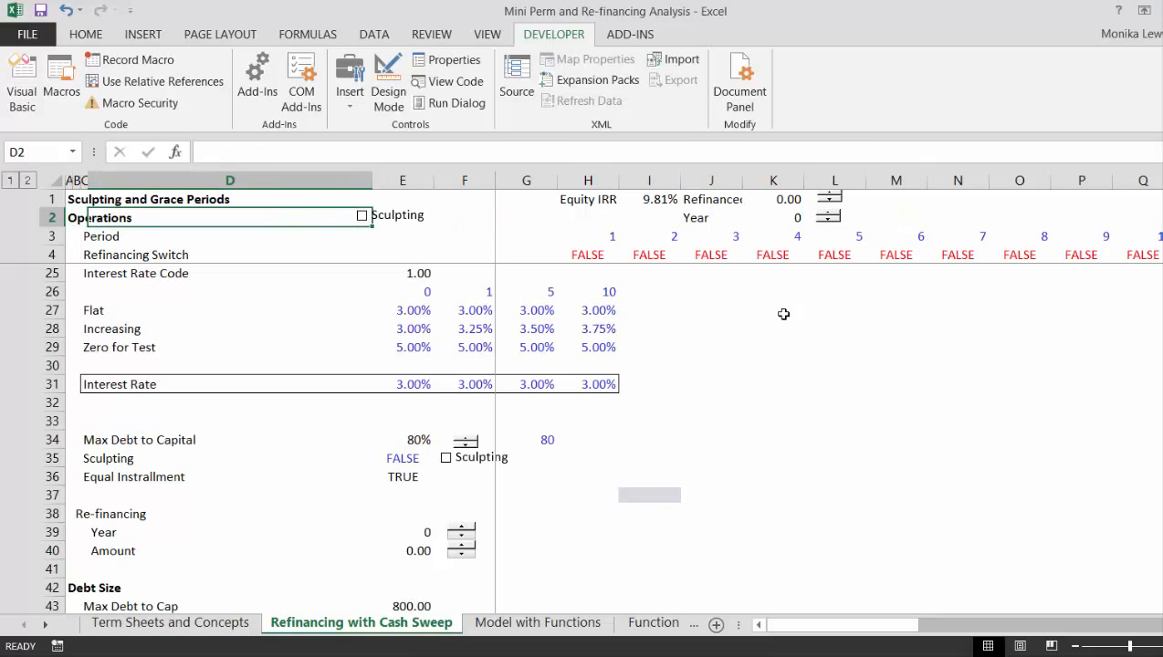
Step: Examine the Starting Debt and Re-financed Debt schedules across the periods up to period 14
key(Page_Down)
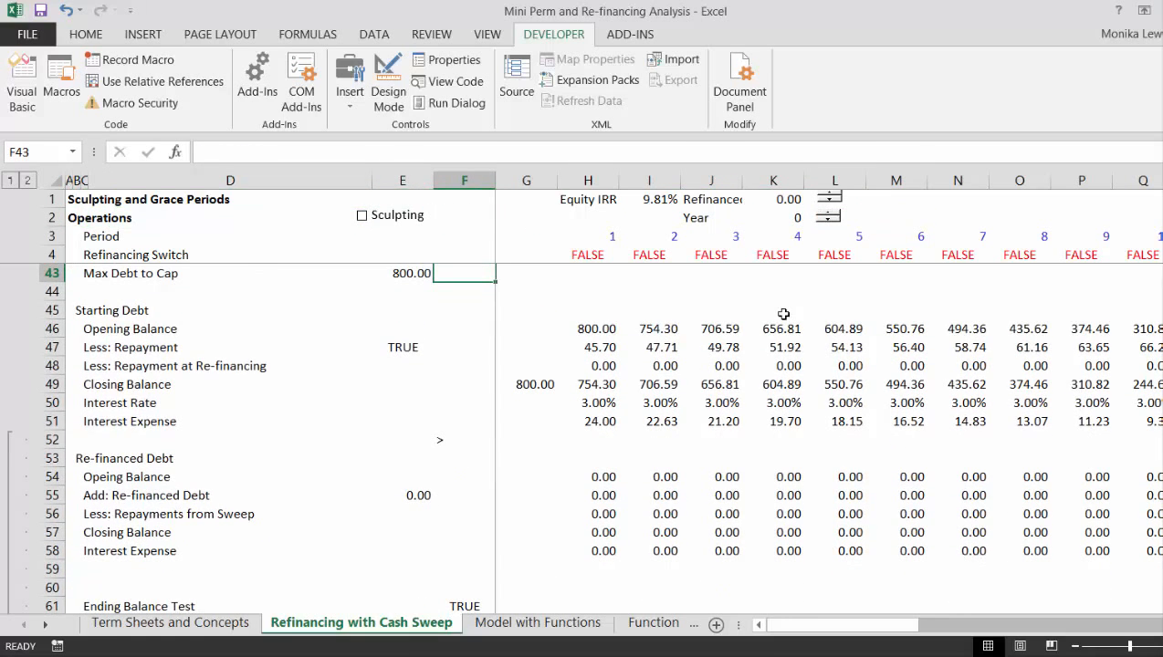
key(Right)
key(Right)
key(Right)
key(Right)
key(Right)
key(Right)
key(Right)
key(Right)
key(Right)
key(Right)
key(Right)
key(Right)
key(Right)
key(Right)
key(Right)
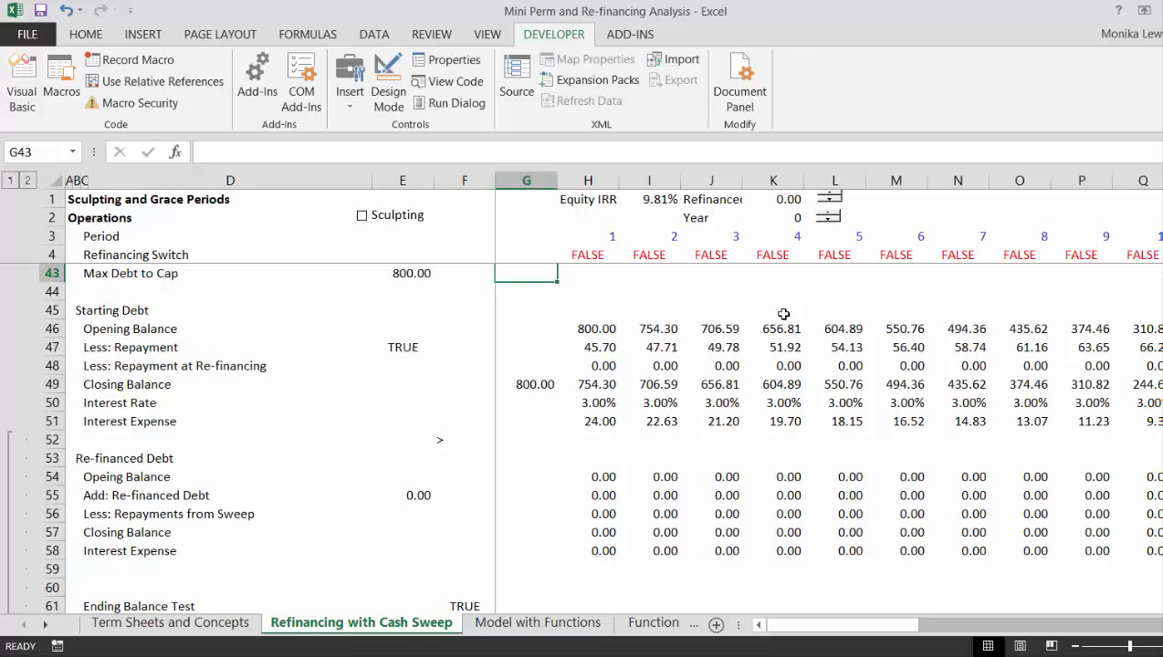
key(Right)
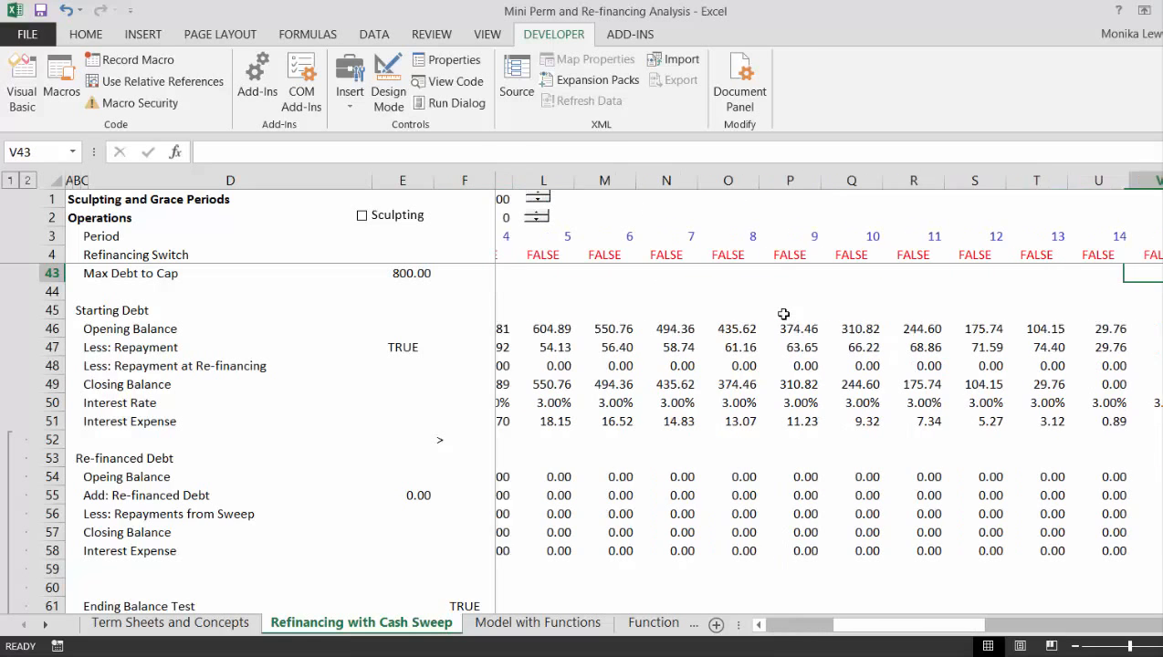
key(Left)
key(Down)
key(Down)
key(Down)
key(Down)
key(Down)
key(Down)
key(Down)
key(Down)
key(Down)
key(Down)
key(Down)
key(Down)
key(Down)
key(Down)
key(Down)
key(Down)
key(Down)
key(Down)
key(Down)
key(Down)
key(Down)
key(Down)
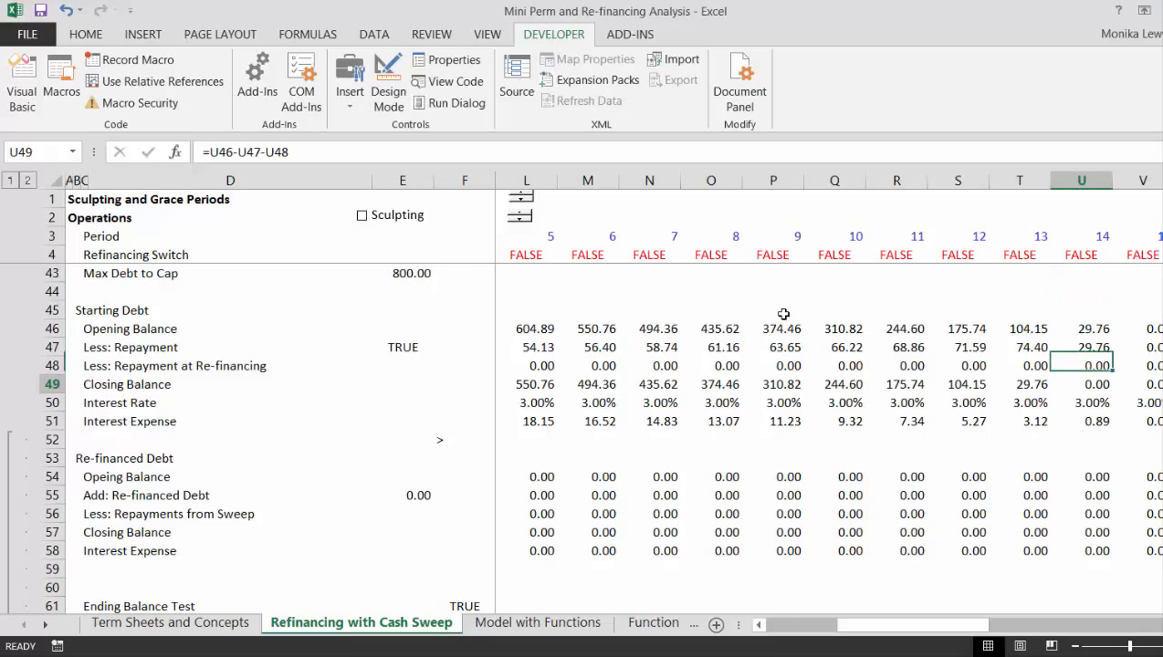
Step: Review the DSCR and Equity Return sections, including the Debt to Capital, Target Equity IRR and Growth figures
key(Left)
key(Left)
key(Left)
key(Left)
key(Left)
key(Left)
key(Left)
key(Left)
key(Left)
key(Left)
key(Left)
key(Left)
key(Left)
key(Left)
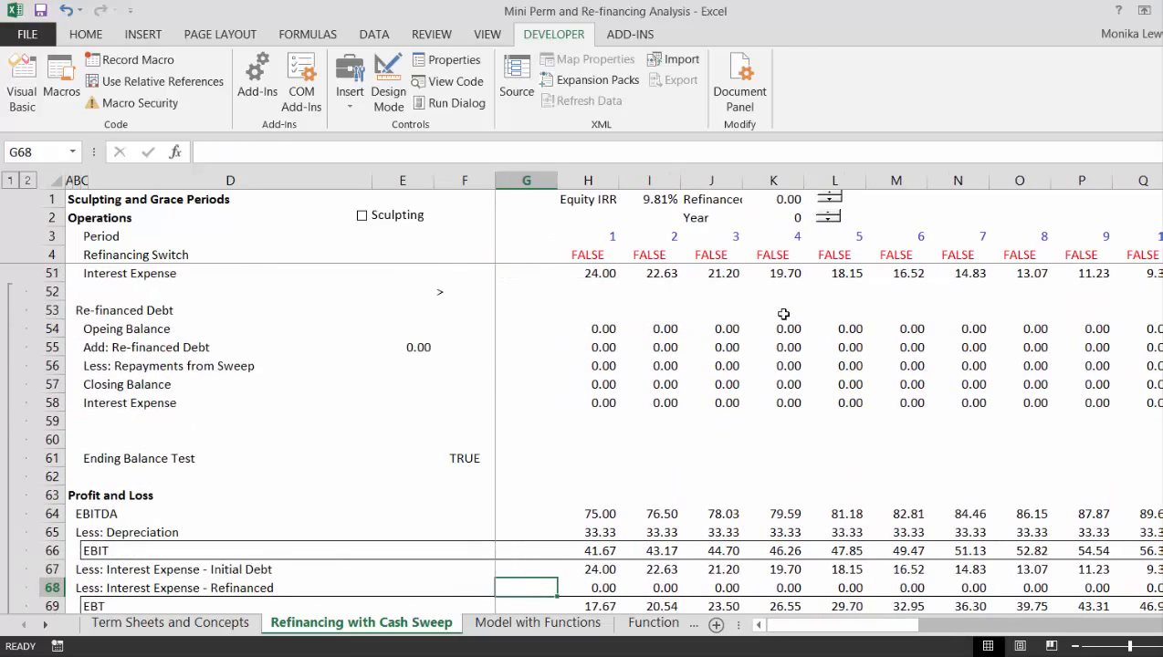
key(Page_Down)
key(Page_Down)
key(Page_Down)
key(Page_Down)
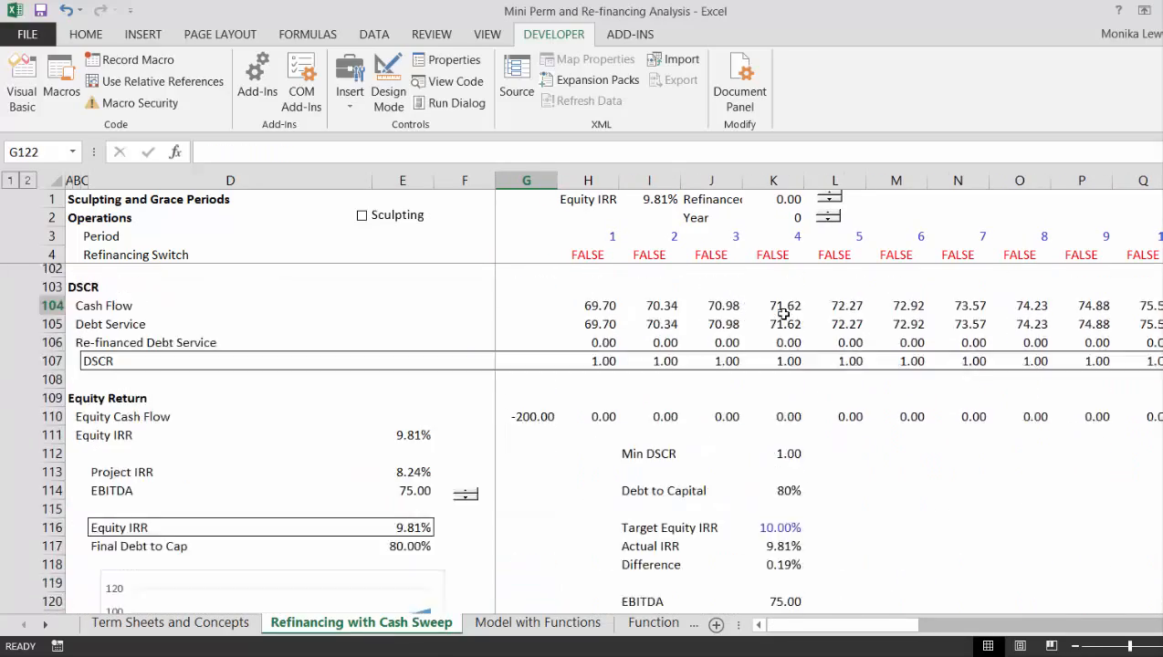
key(Page_Up)
key(Down)
key(Down)
key(Down)
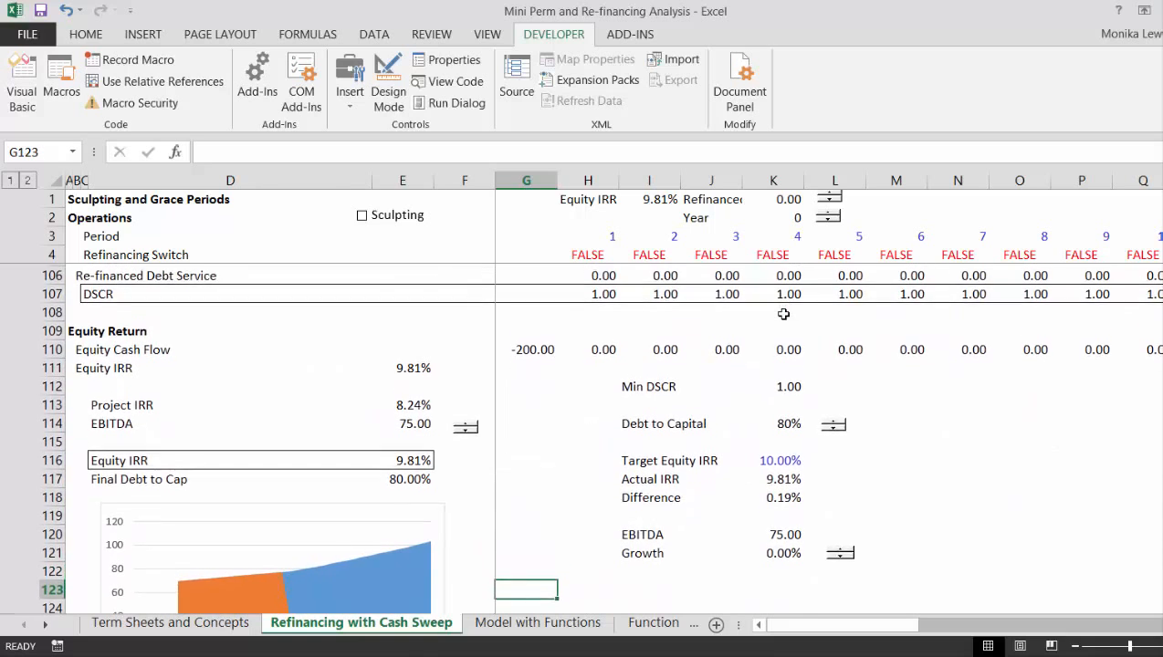
Step: Bring the debt service chart into view and set the refinancing Year to 1
key(Down)
key(Down)
key(Down)
key(Down)
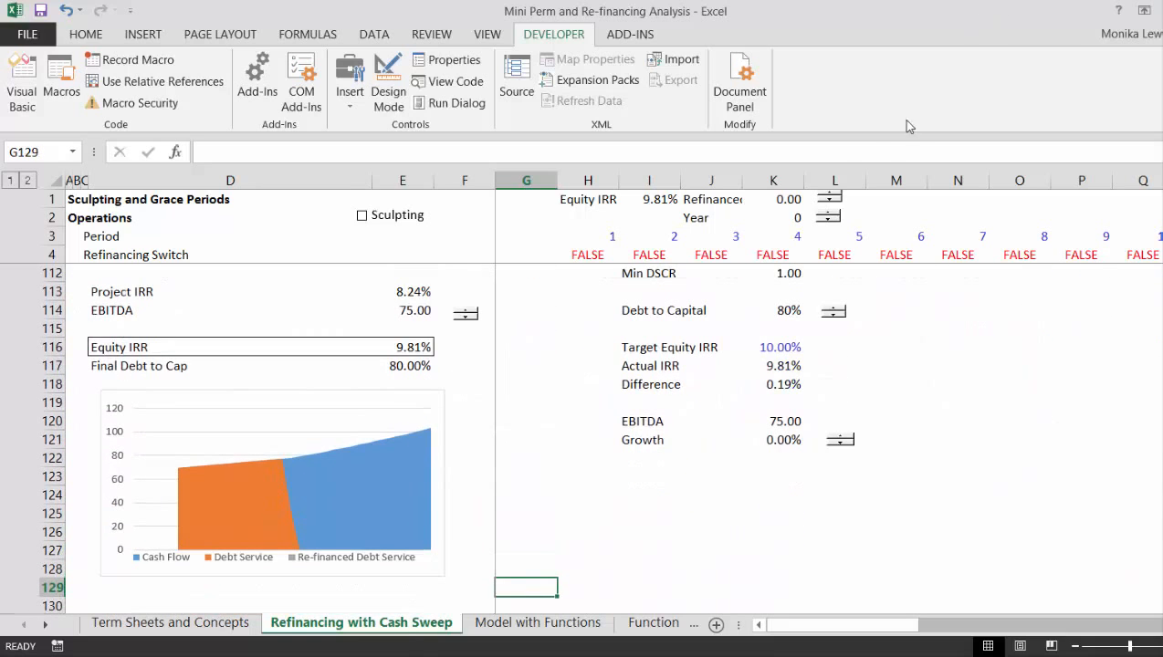
click(830, 217)
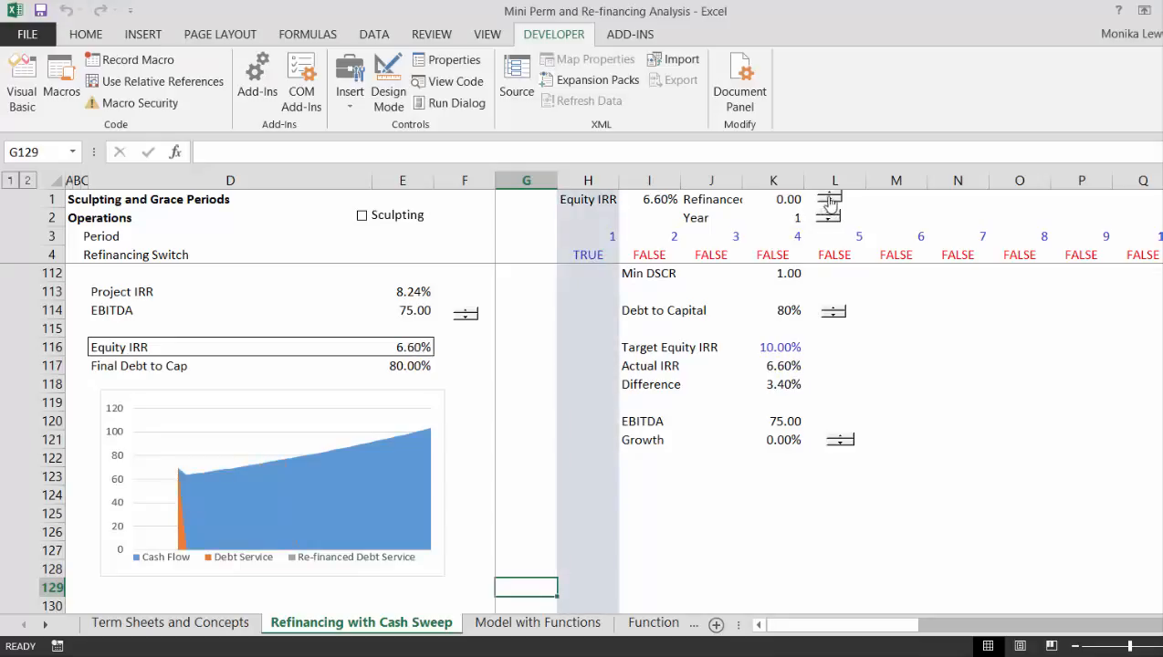
Step: Raise the Refinanced amount step by step to 800.00 with its spinner while watching the debt service chart
click(831, 195)
click(831, 195)
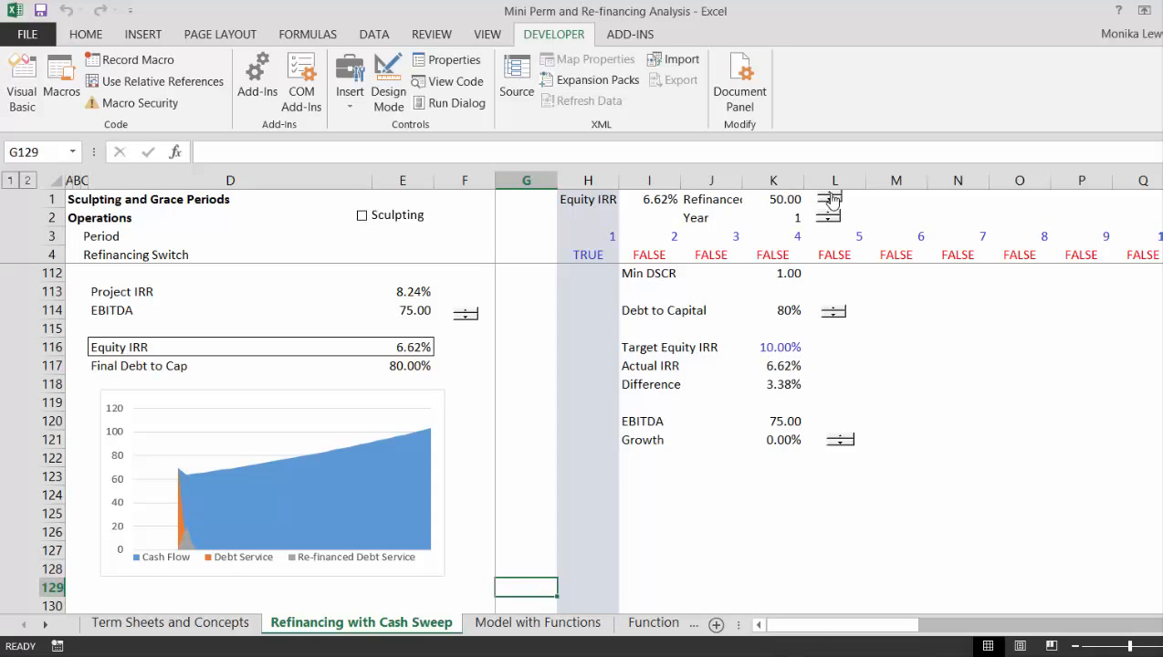
click(832, 196)
click(832, 196)
click(831, 196)
click(832, 196)
click(831, 196)
click(831, 196)
click(831, 196)
click(831, 196)
click(832, 196)
click(832, 197)
click(832, 196)
click(831, 197)
click(832, 197)
click(832, 197)
click(831, 196)
click(832, 196)
click(832, 197)
click(831, 197)
click(832, 197)
click(832, 197)
click(832, 196)
click(831, 196)
click(831, 196)
click(832, 197)
click(831, 196)
click(831, 196)
click(831, 196)
click(832, 196)
click(831, 196)
click(832, 196)
click(832, 196)
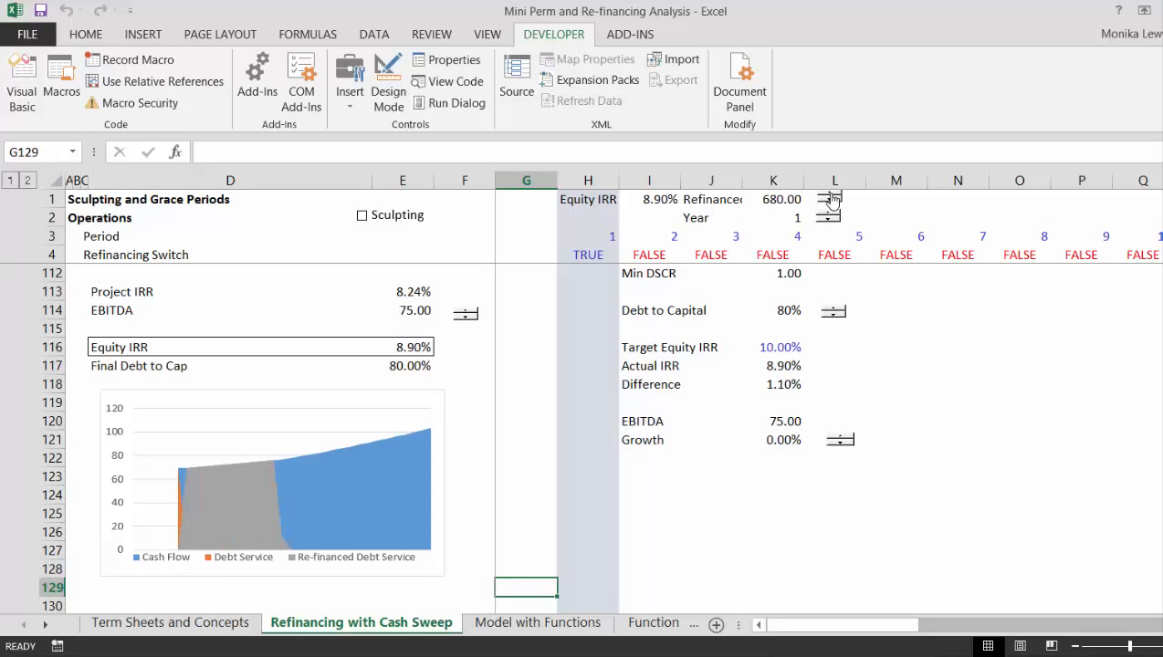
click(832, 196)
click(832, 196)
click(832, 196)
click(831, 196)
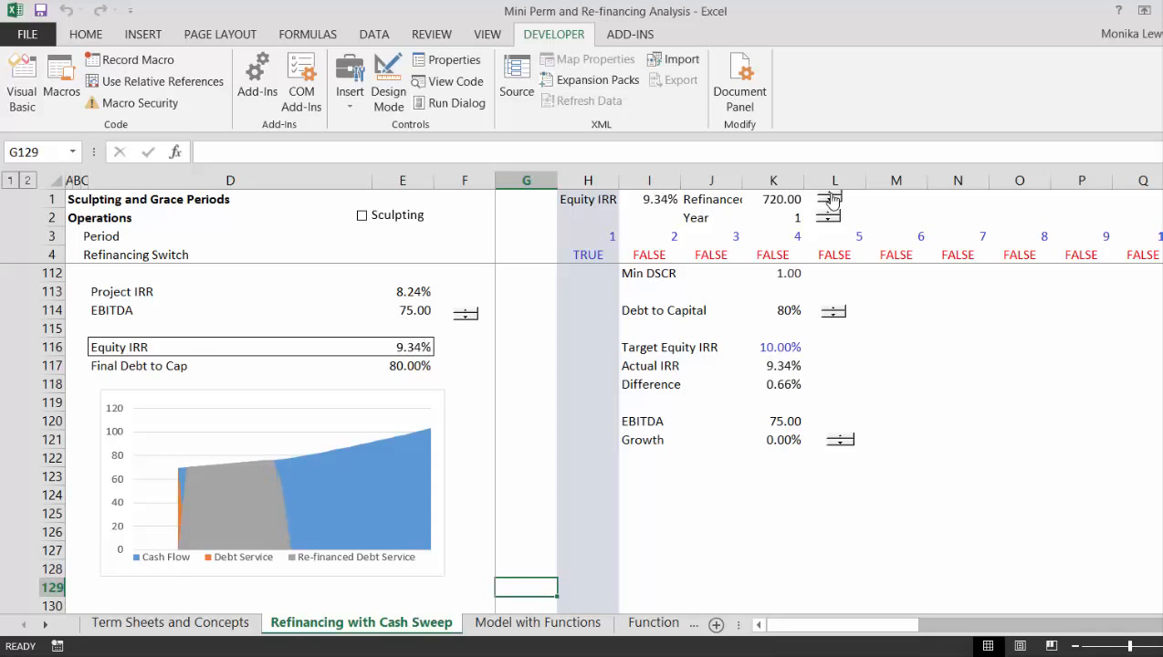
click(832, 196)
click(832, 196)
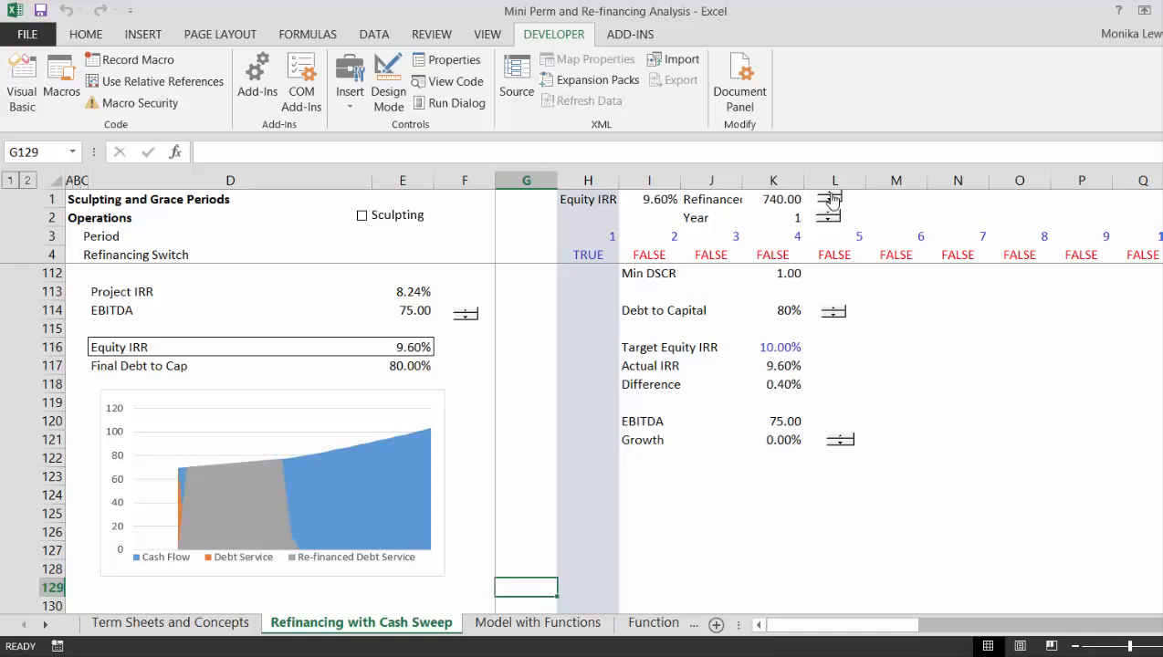
click(832, 196)
click(831, 196)
click(831, 196)
click(831, 196)
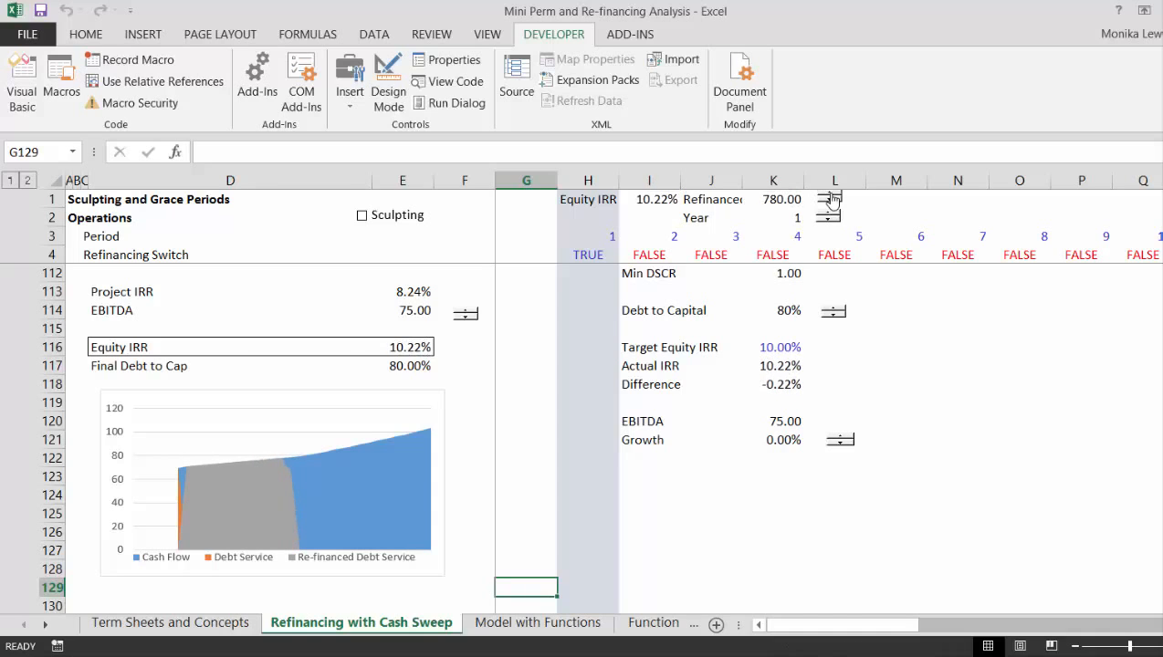
click(832, 196)
click(831, 197)
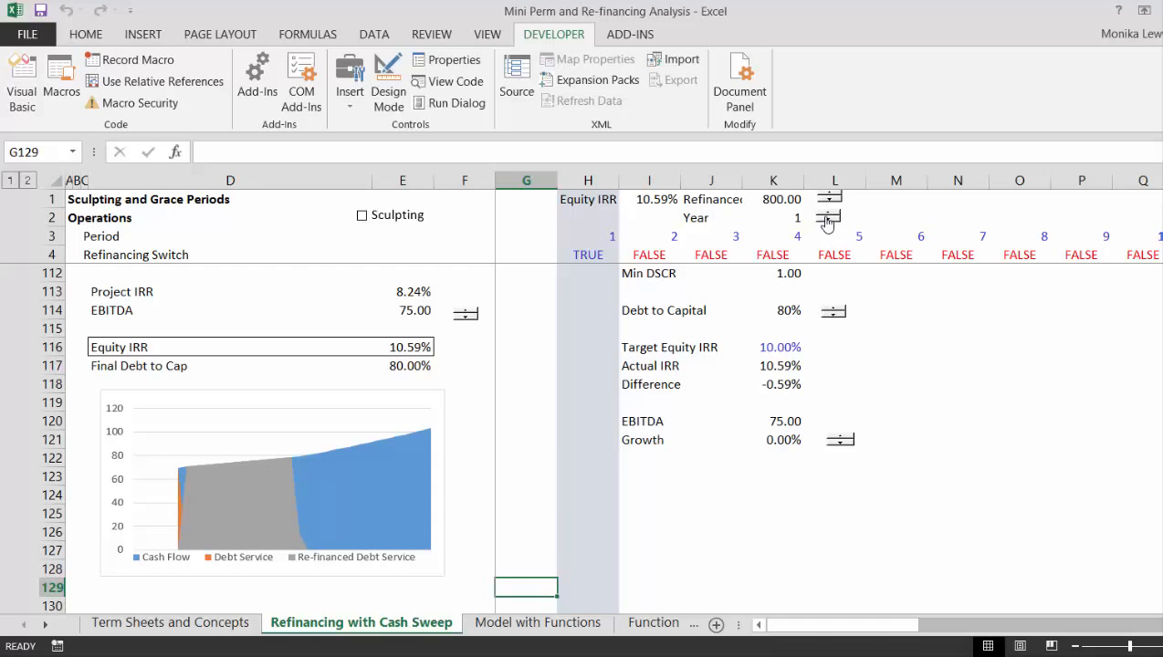
Step: Vary the refinancing Year between 0 and 10 with its spinner and leave it at 9
click(827, 222)
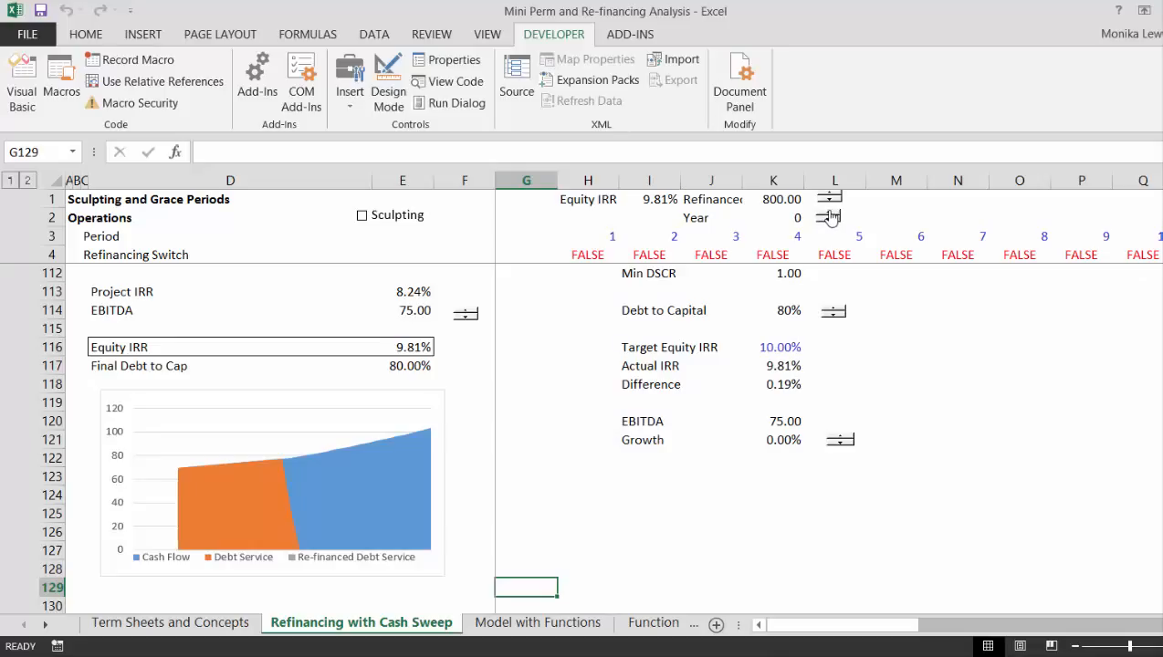
click(830, 215)
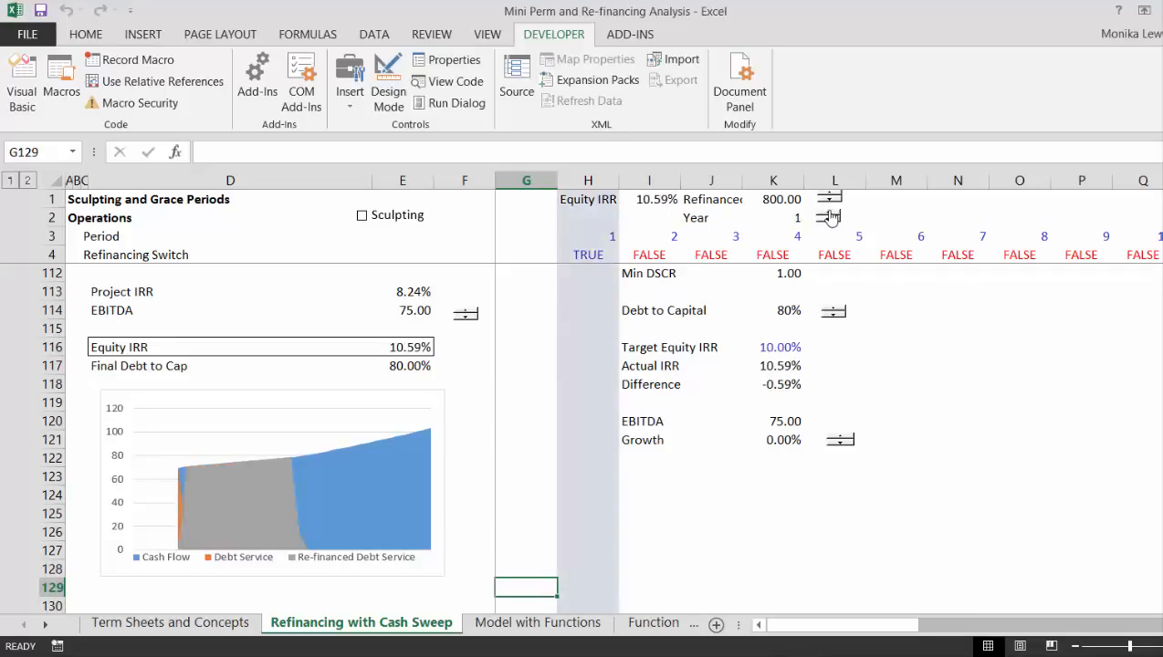
click(830, 213)
click(830, 214)
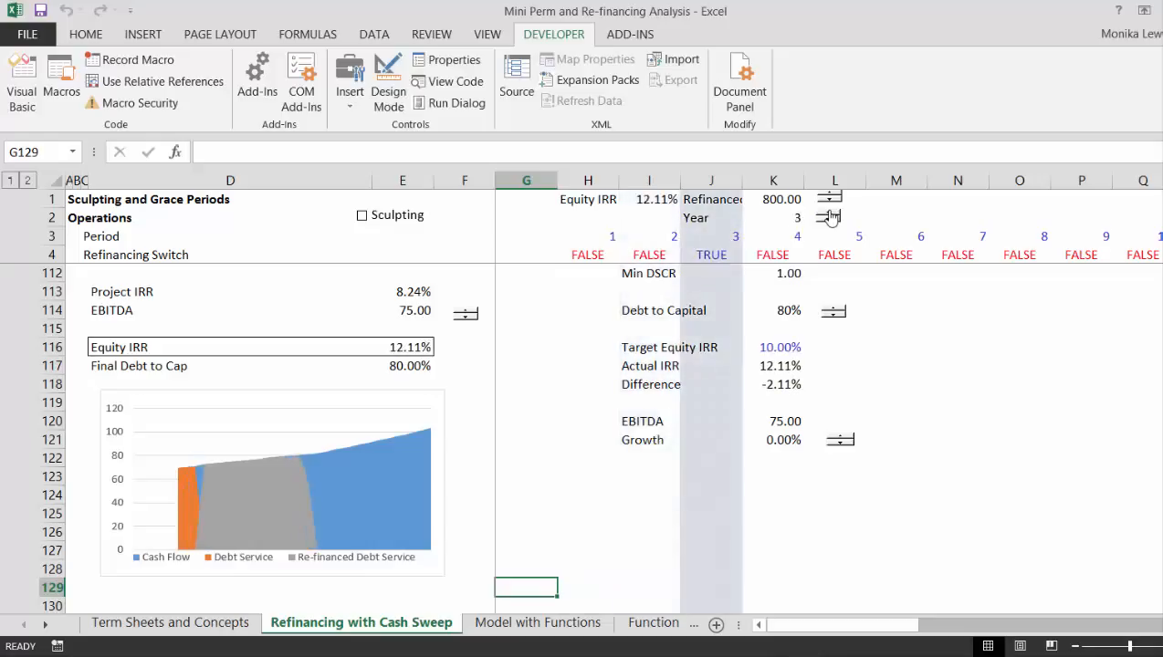
click(830, 213)
click(830, 214)
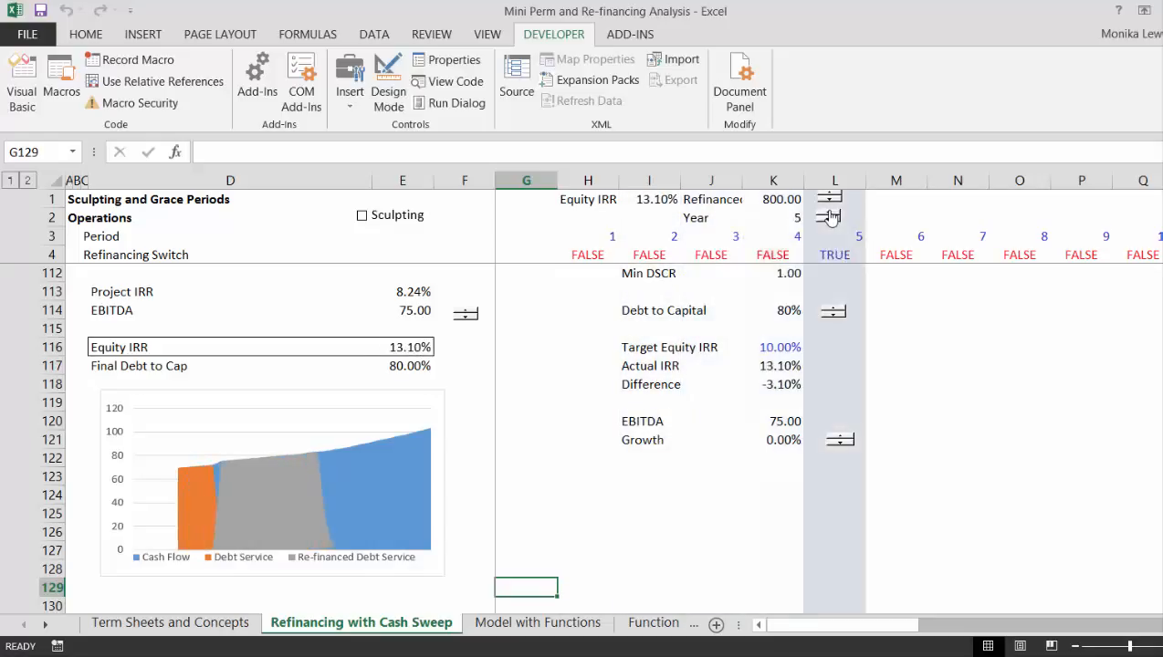
click(830, 214)
click(830, 214)
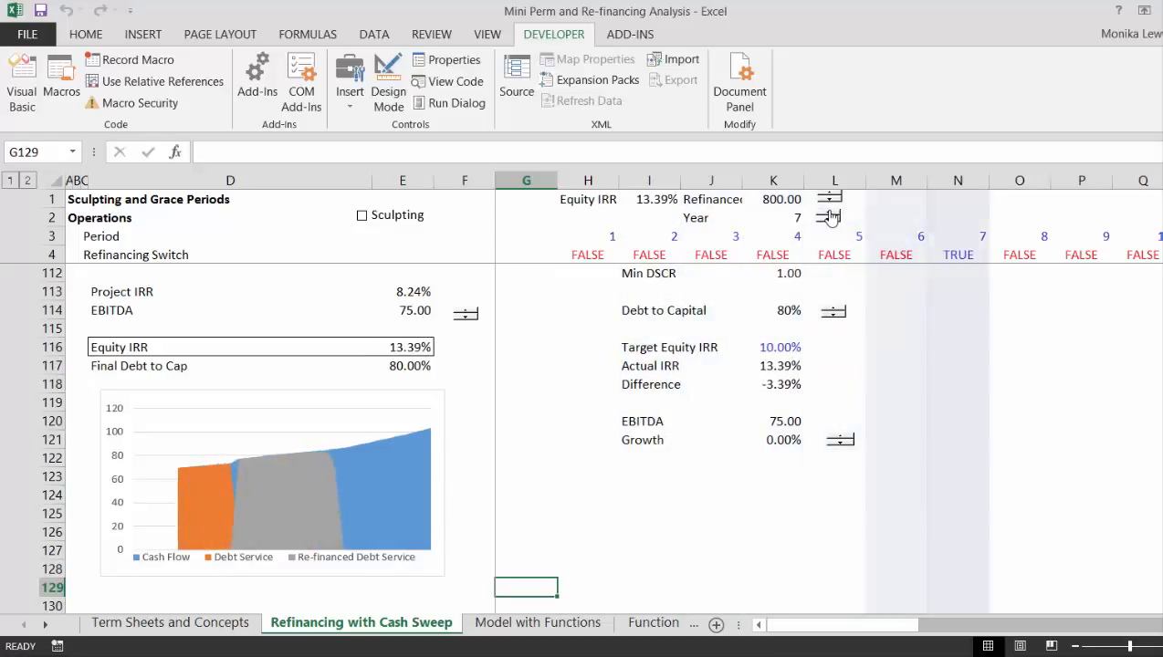
click(829, 214)
click(830, 214)
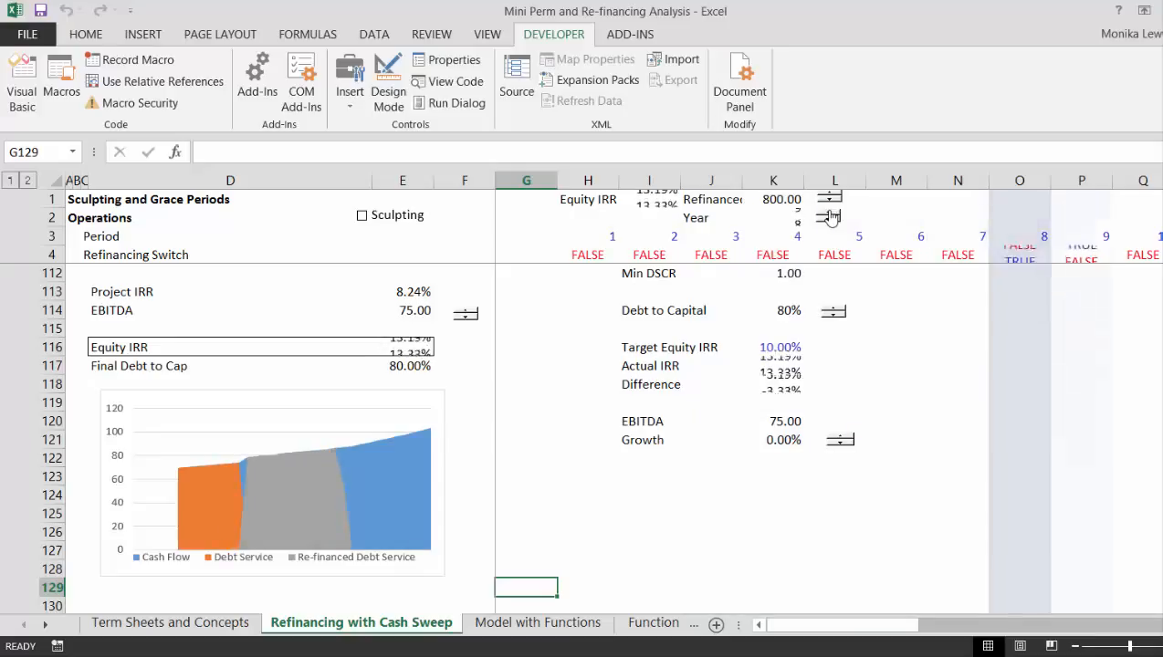
click(829, 213)
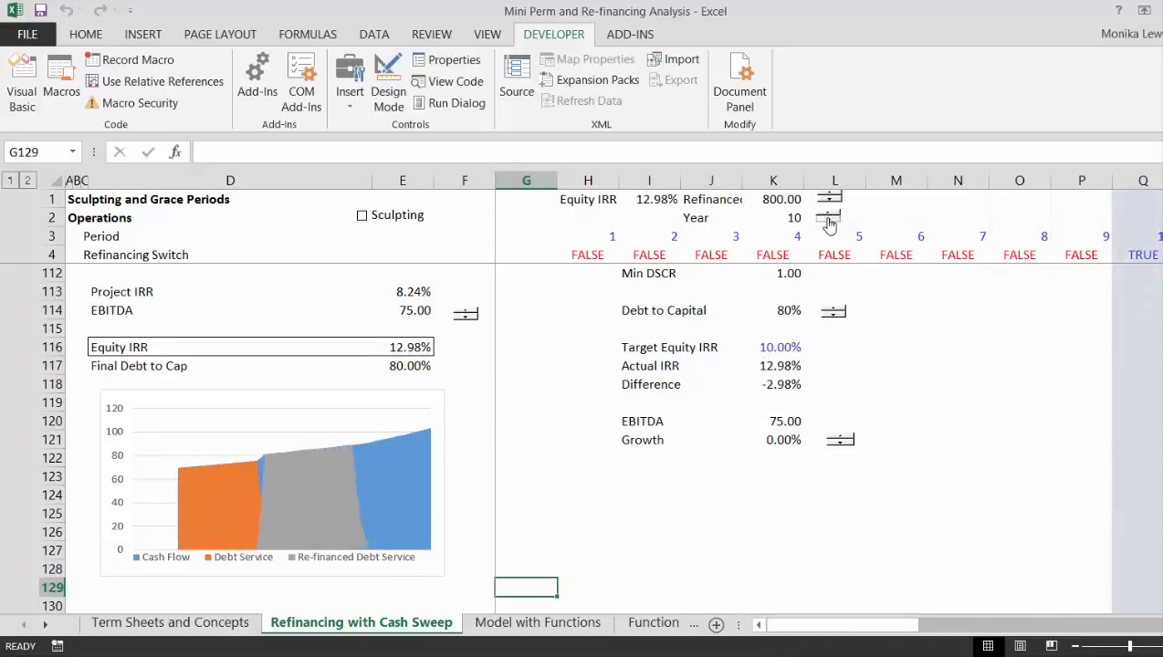
click(829, 223)
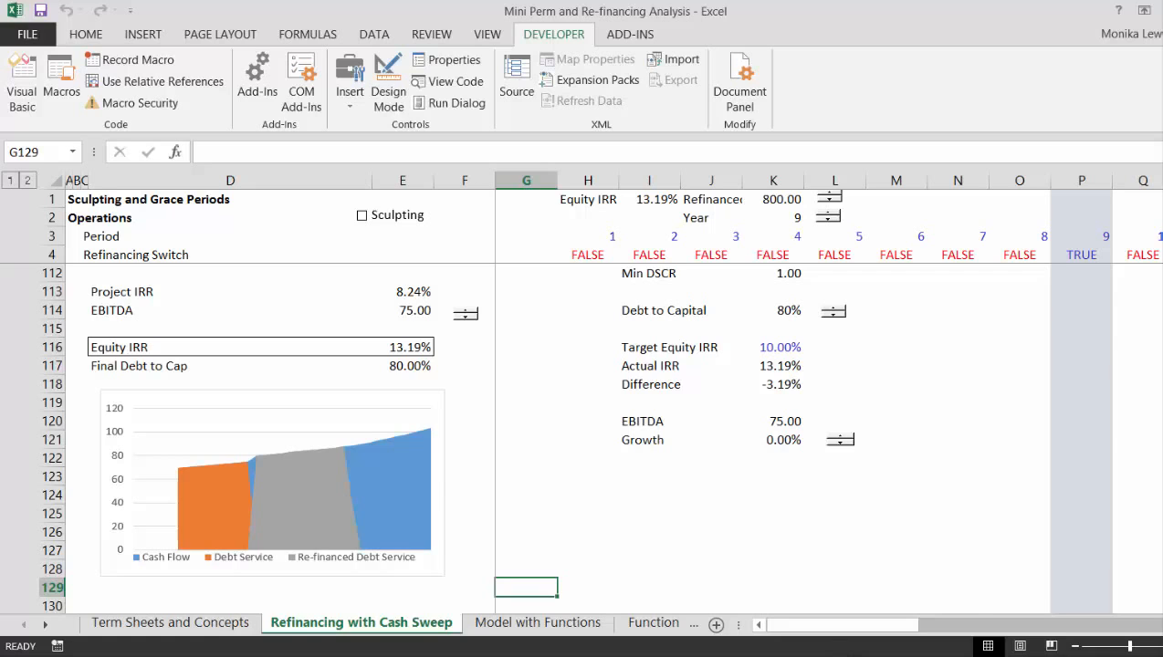
click(912, 655)
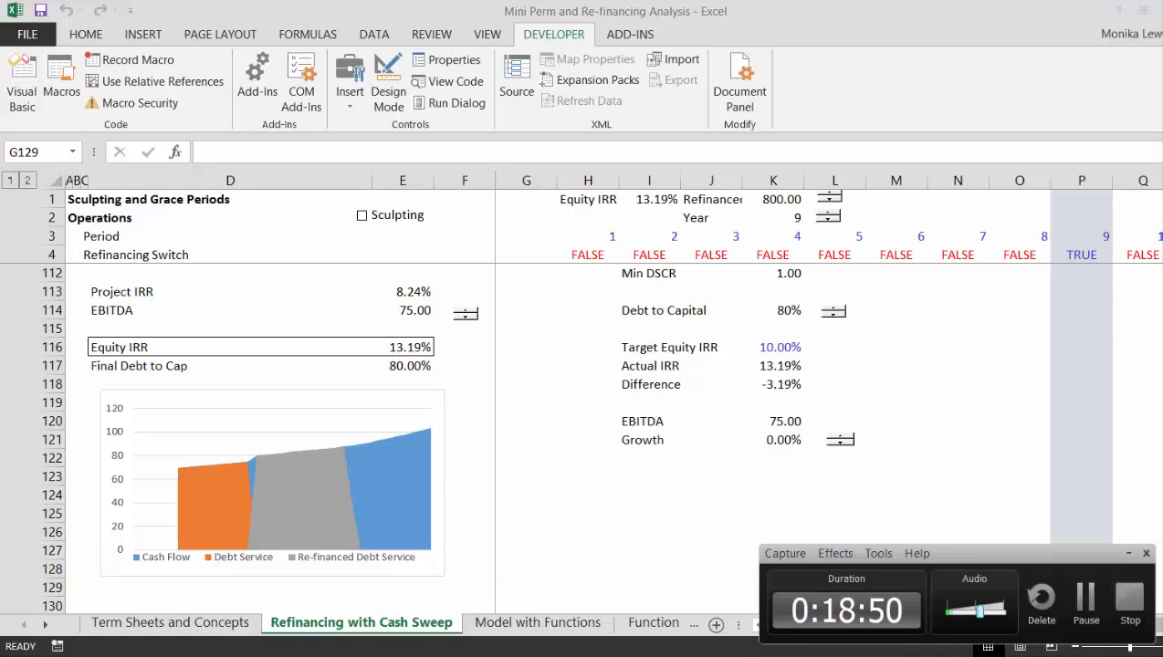
click(1087, 598)
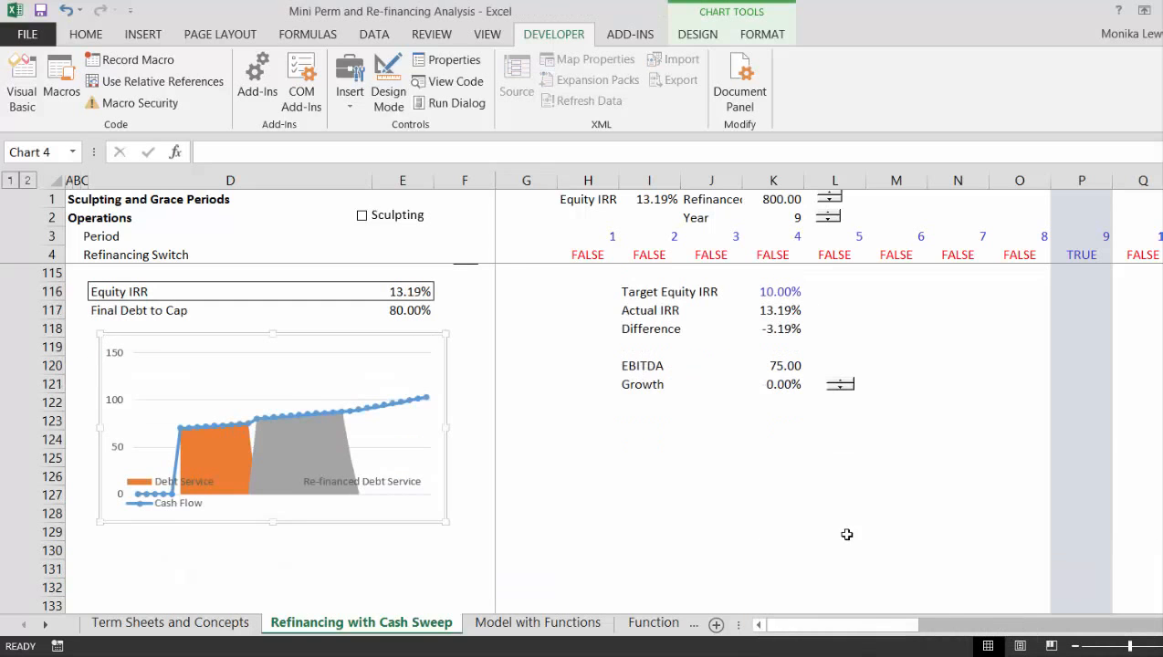
click(387, 493)
click(361, 486)
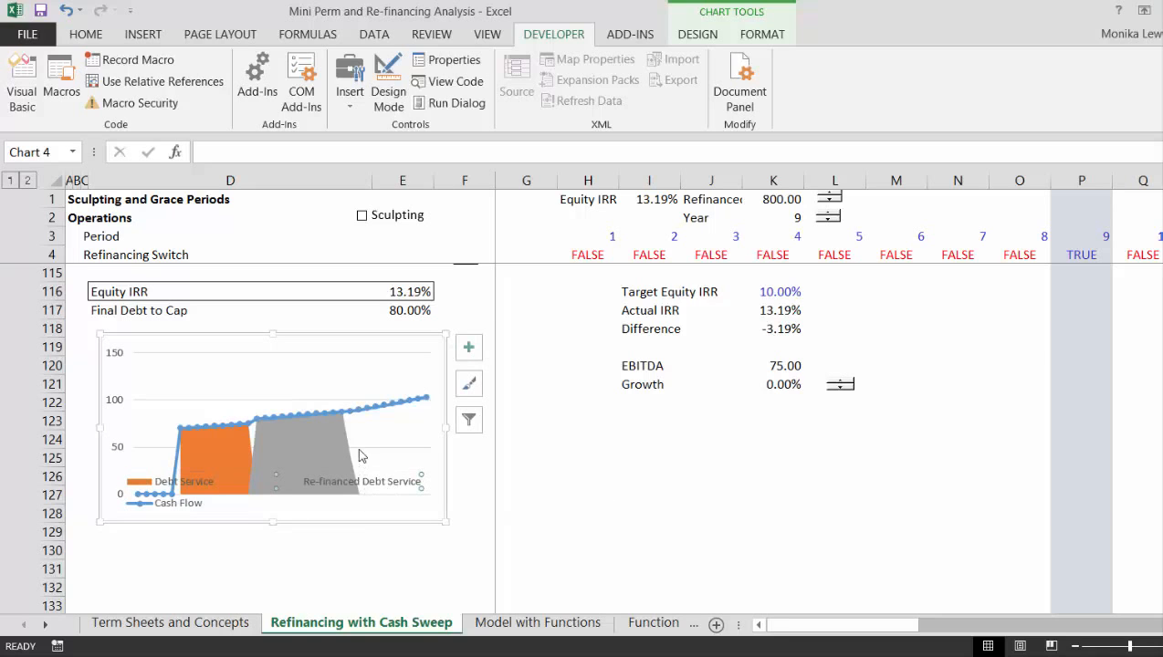
click(377, 529)
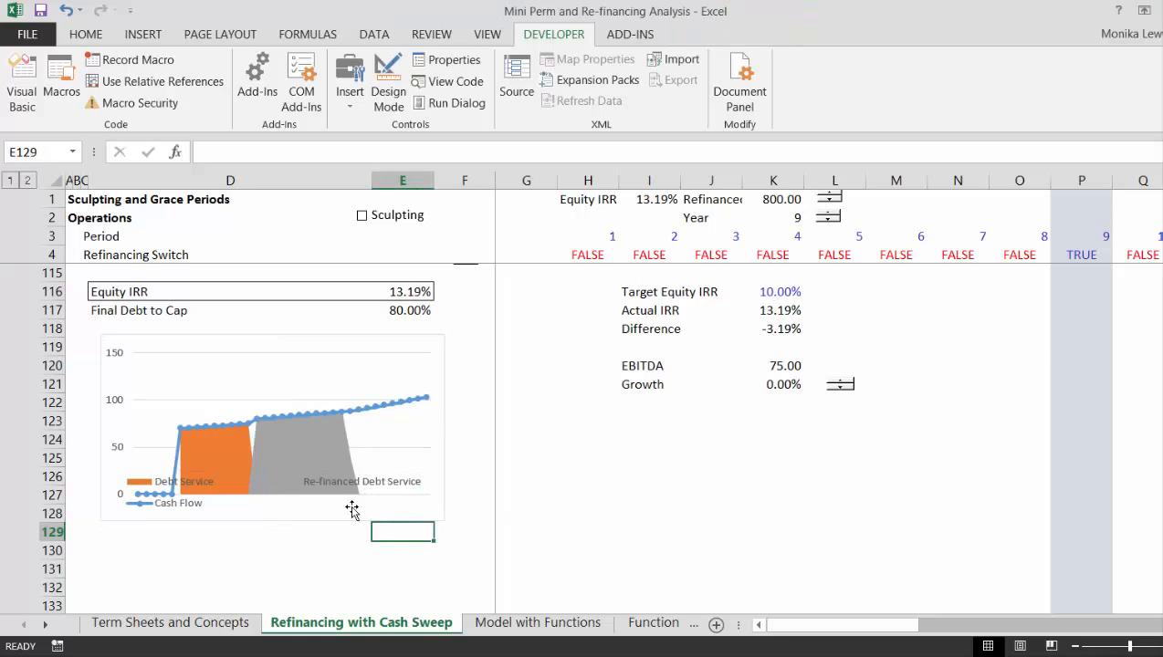
click(362, 476)
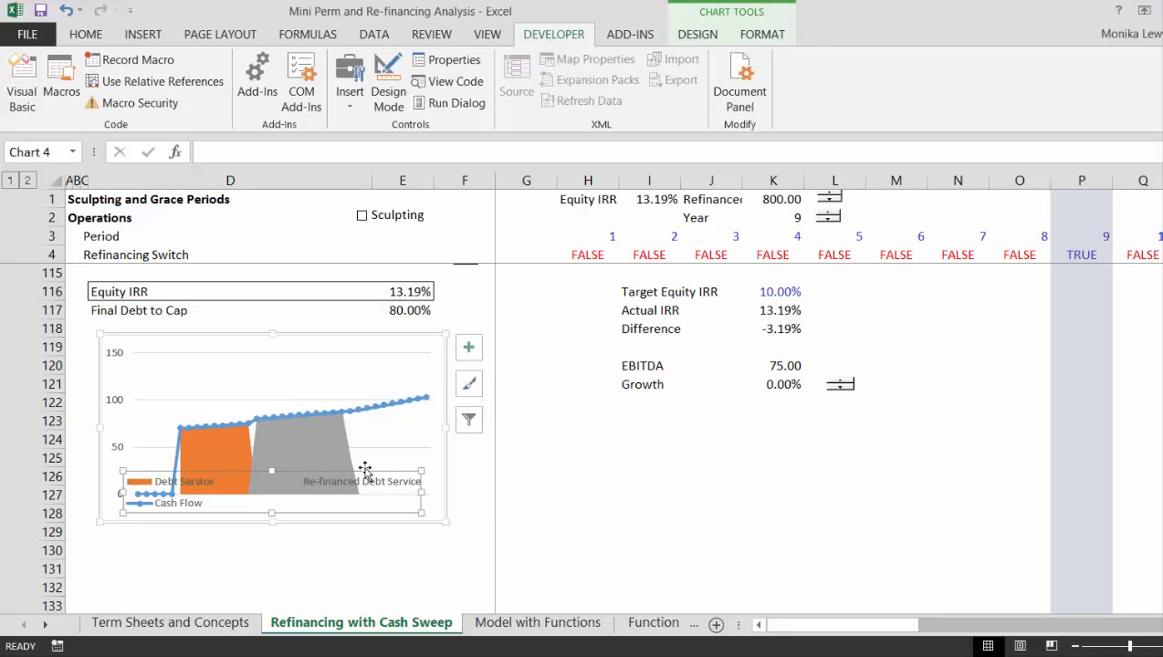
drag(365, 469, 365, 457)
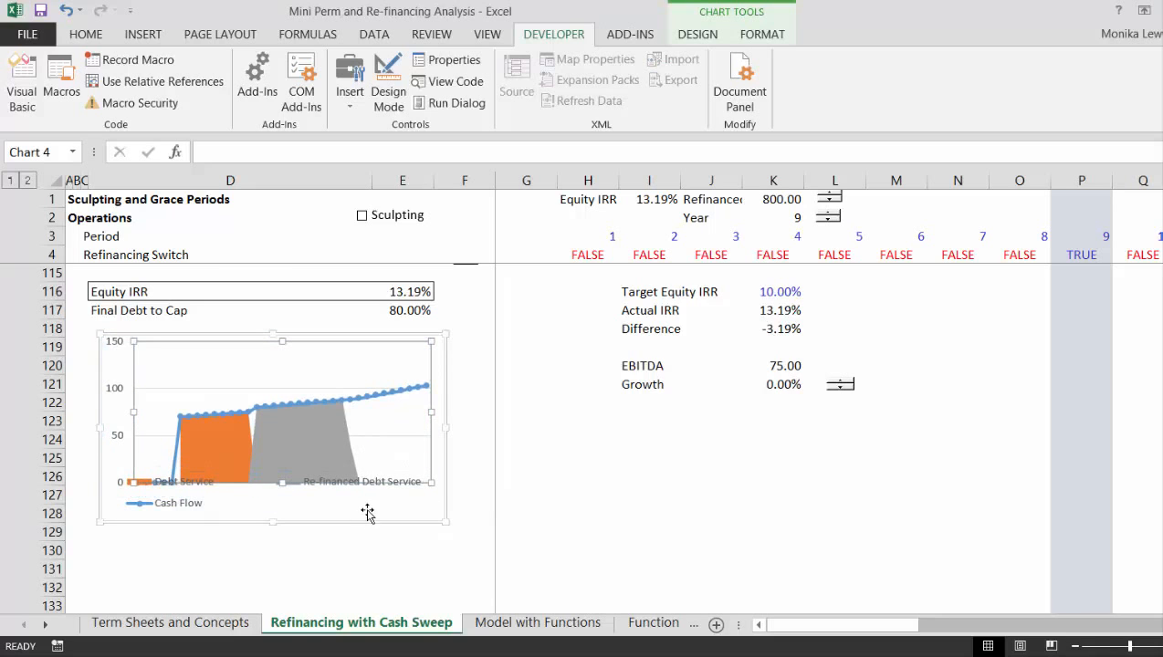
key(ctrl+z)
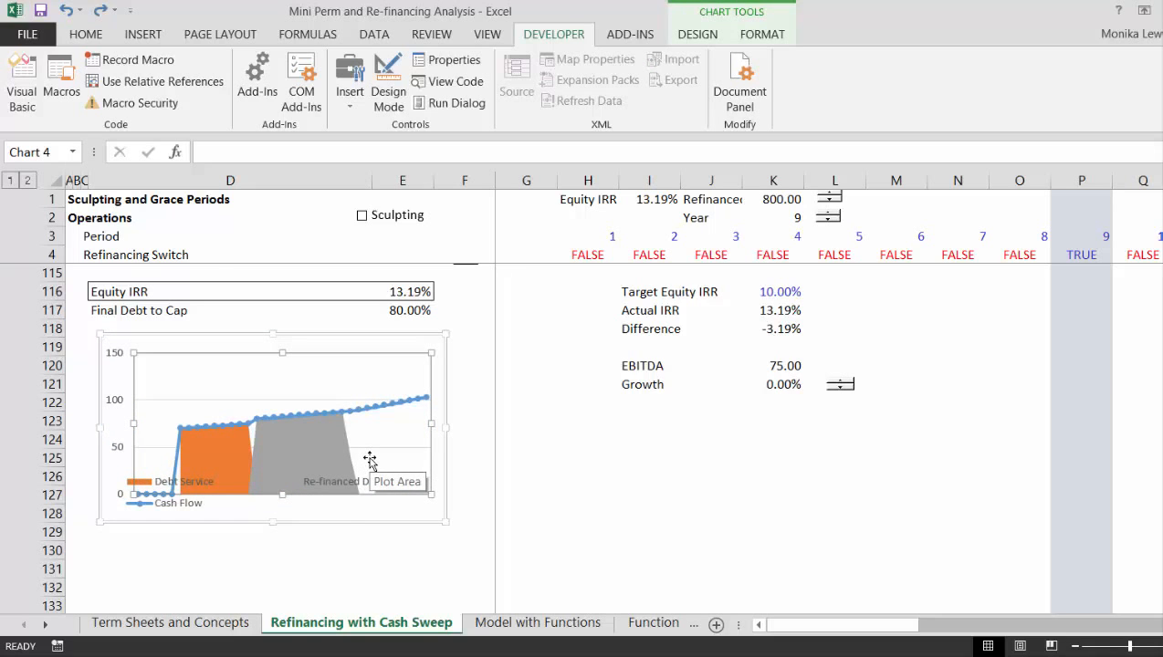
click(348, 551)
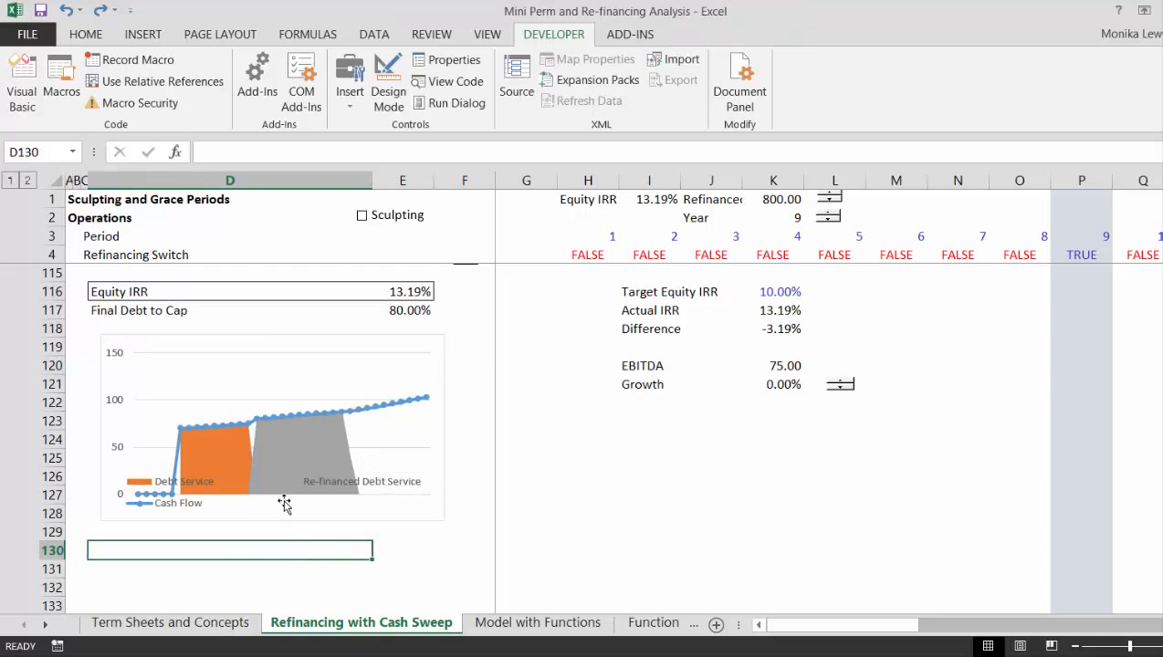
Step: Move the debt service chart's legend to the upper part of the plot, above the areas, and deselect the chart
click(184, 485)
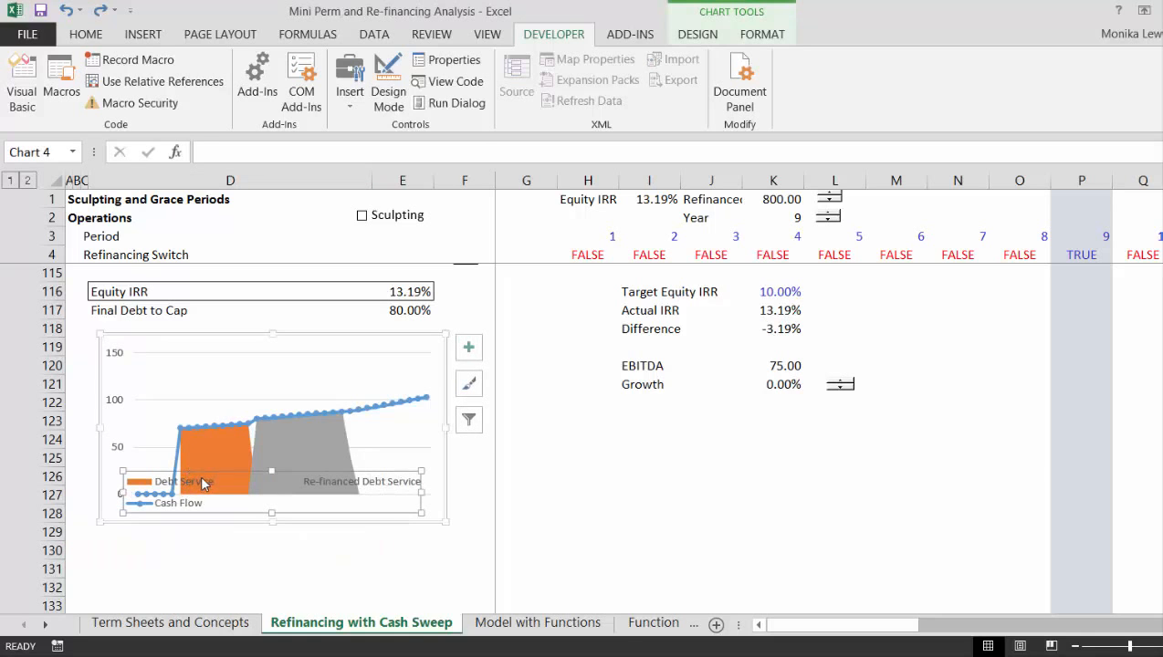
drag(201, 470, 203, 366)
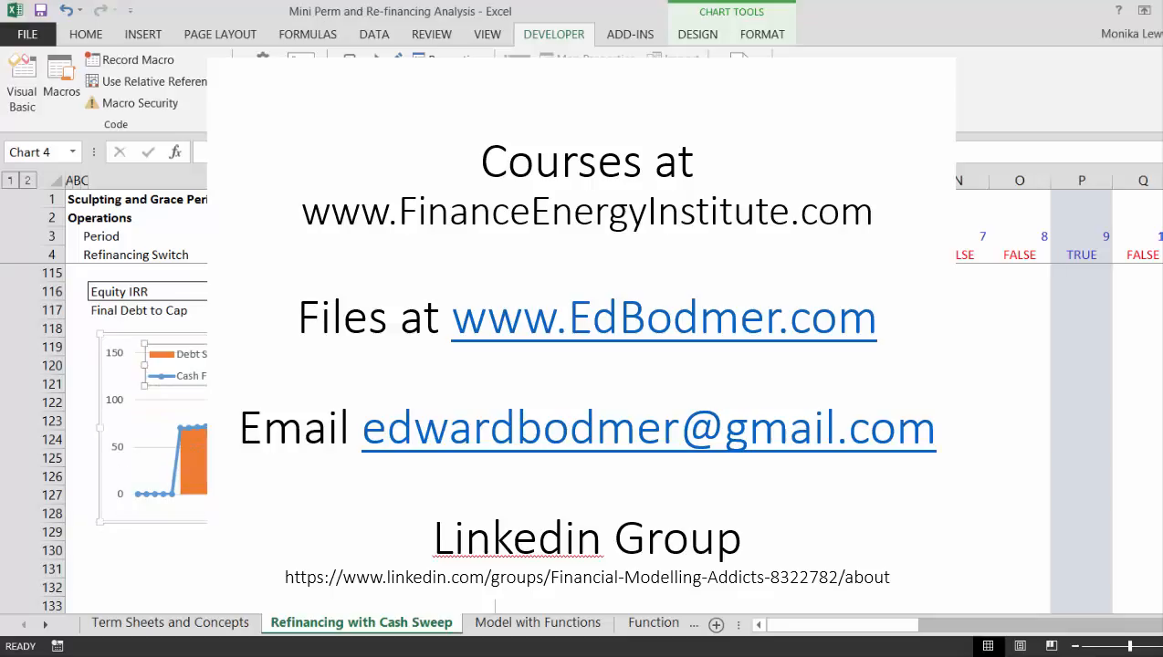
click(223, 569)
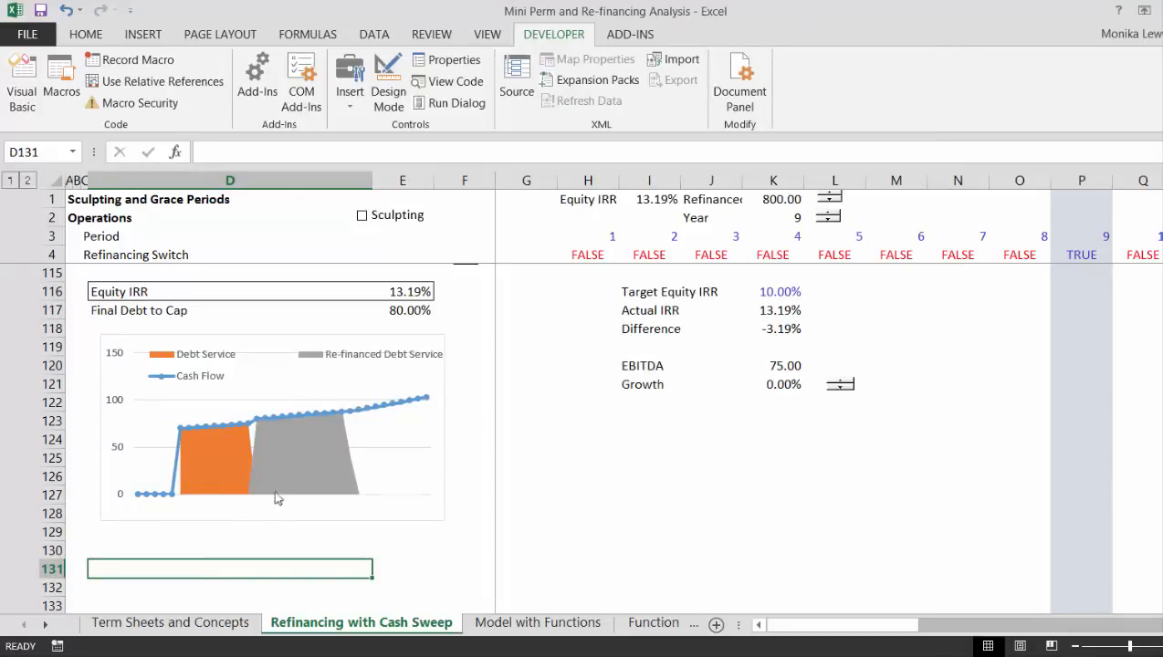
Step: Look through the Profit and Loss, Cash Flow and Balance Sheet sections of the refinancing sheet
click(581, 461)
key(ctrl+Up)
key(ctrl+Up)
key(Page_Up)
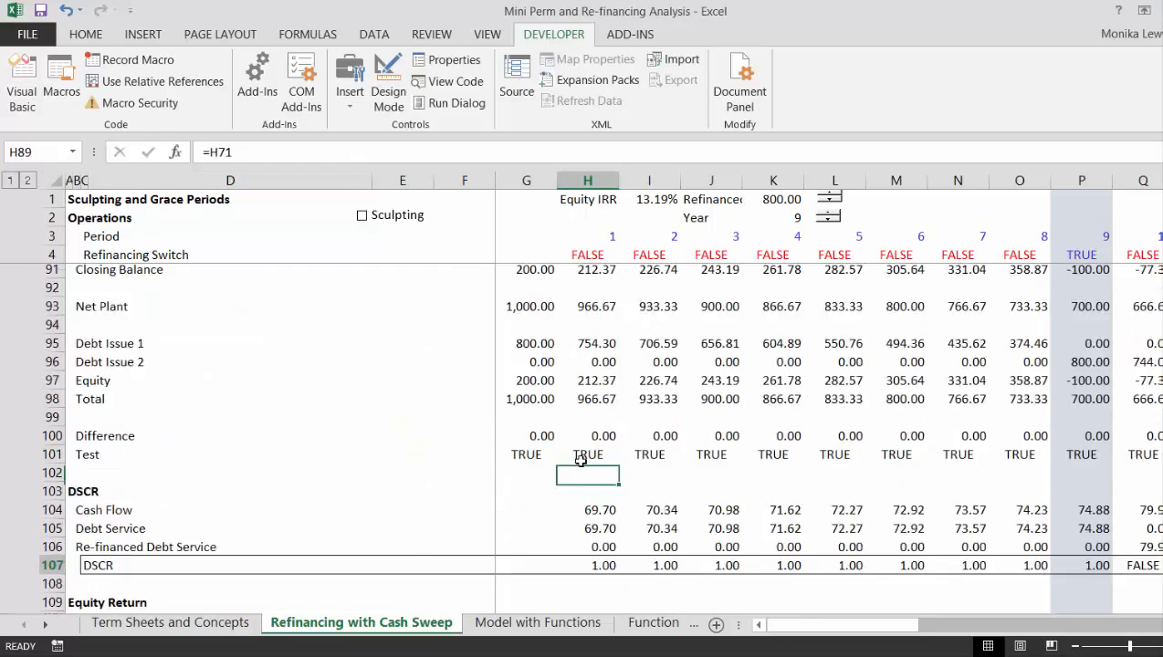
key(Page_Up)
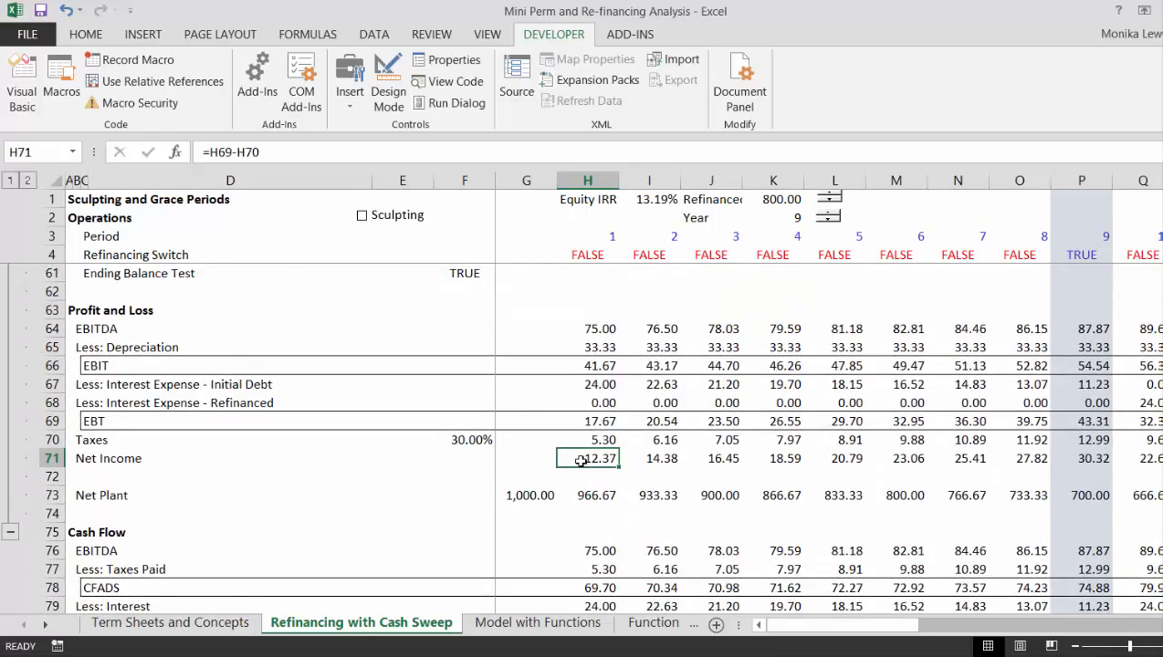
key(Page_Down)
key(Page_Up)
key(Down)
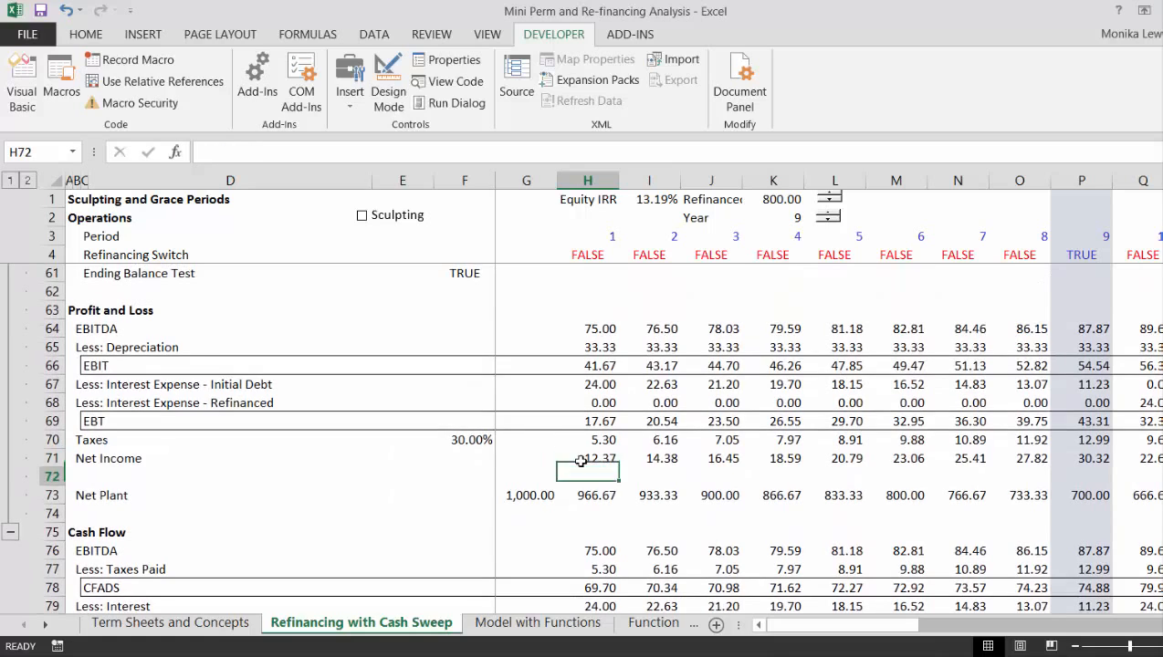
key(Down)
key(Down)
key(Down)
key(Down)
key(Left)
key(Up)
key(Left)
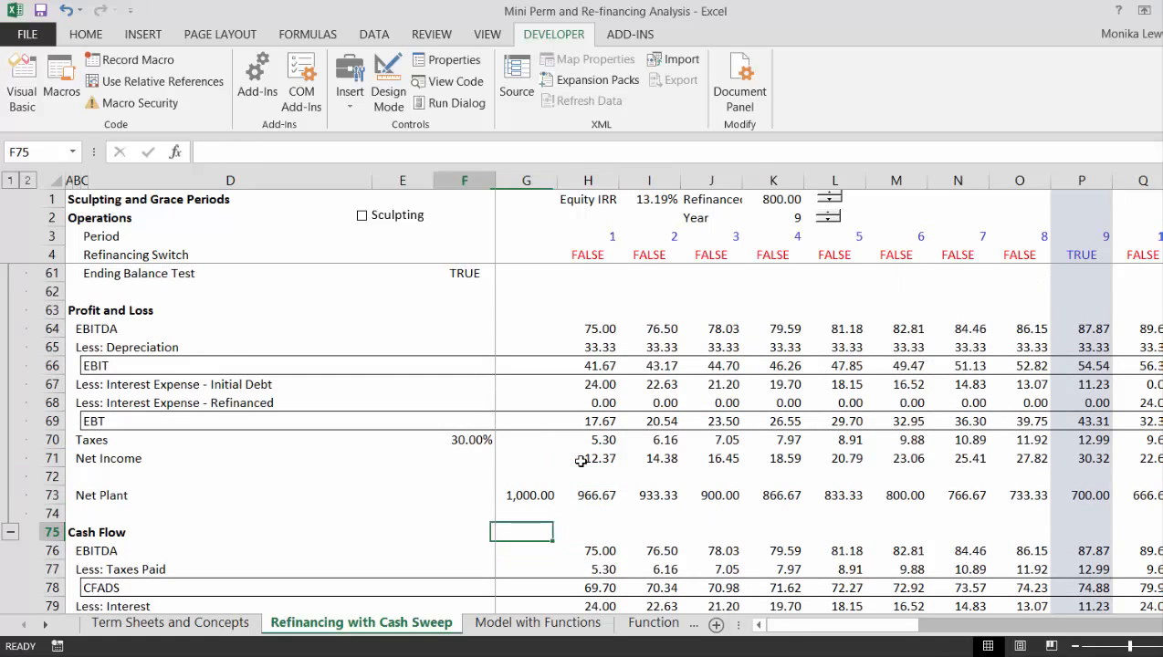
key(Page_Down)
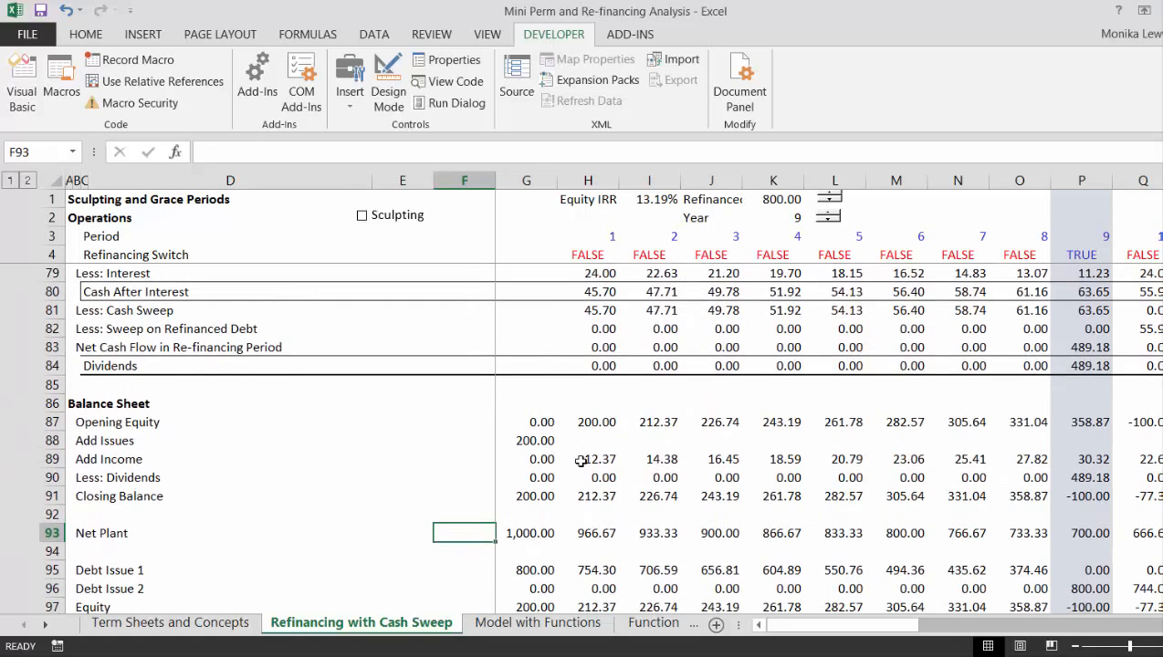
Step: In the DSCR heading row, enter a formula in H103 that links to the first period number in H3
key(Page_Down)
key(Up)
key(Up)
key(Up)
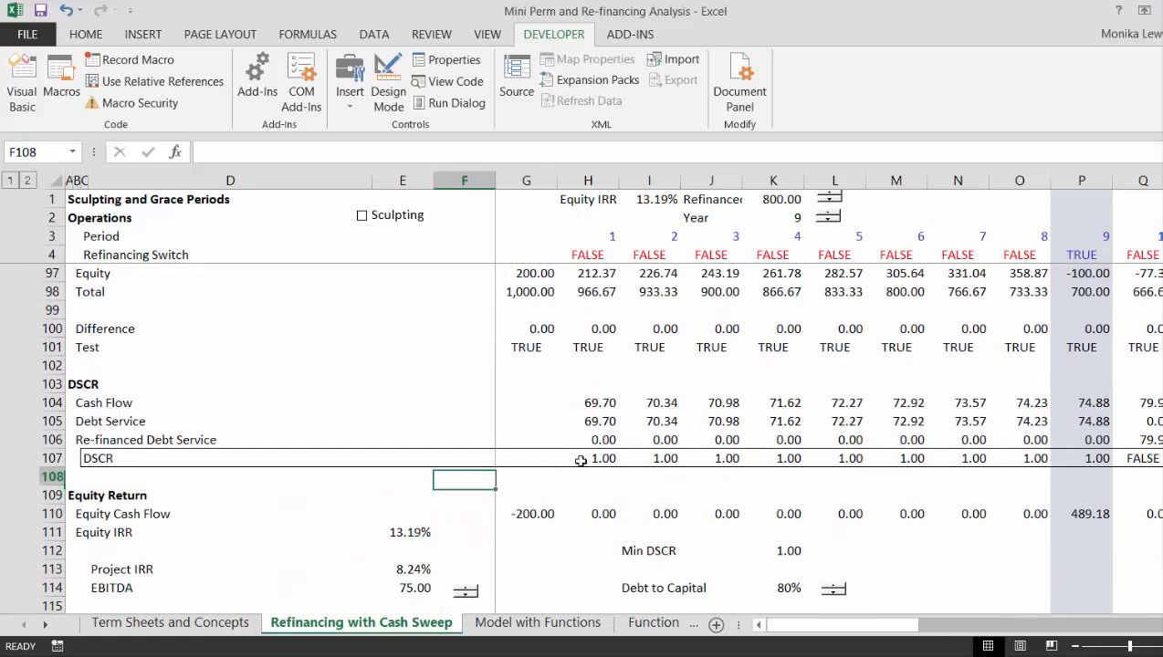
key(Up)
key(Up)
key(Up)
key(Up)
key(Up)
key(Right)
key(Right)
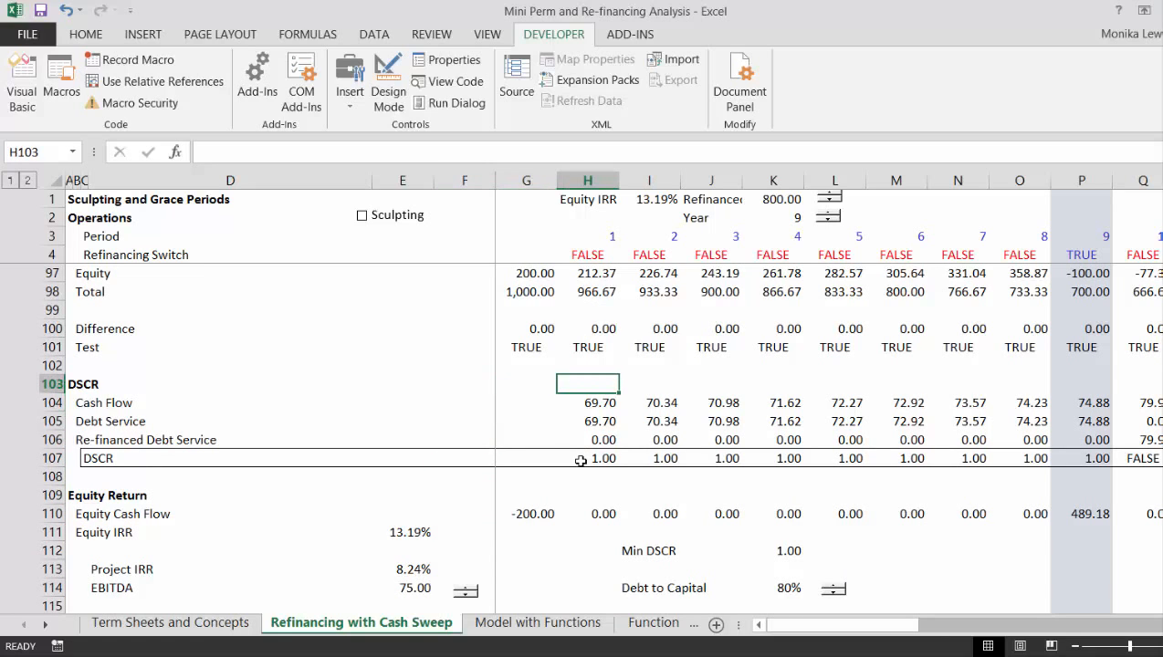
text(=)
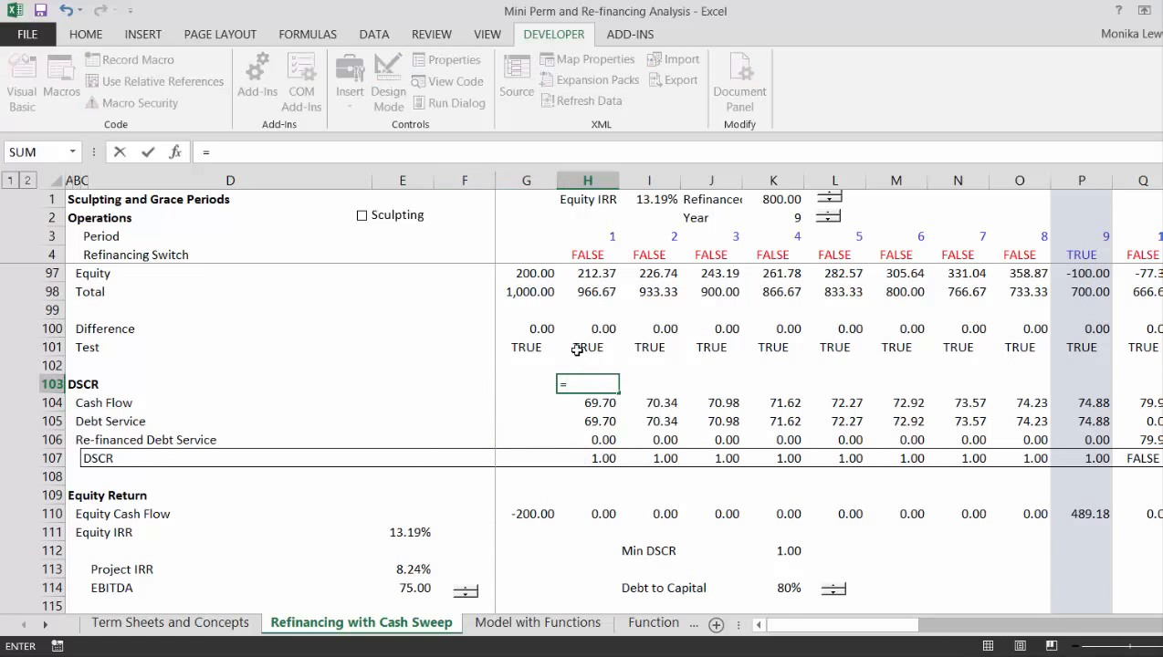
click(587, 235)
key(Return)
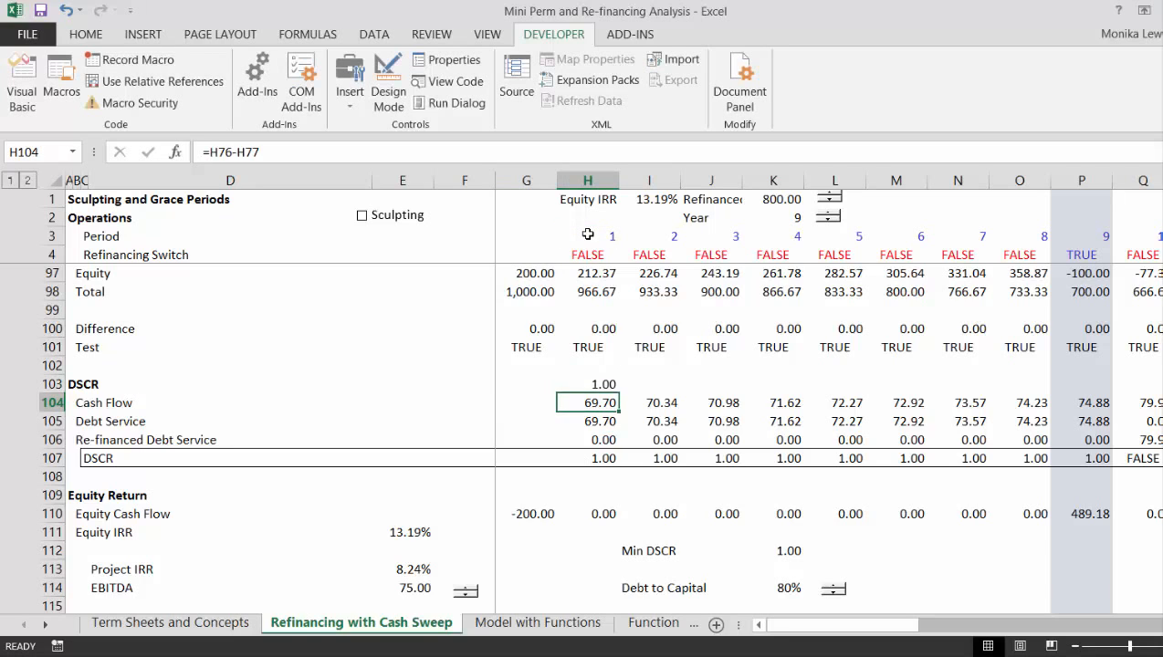
Step: Fill the period formula in H103 rightwards across all remaining period columns
key(Up)
key(ctrl+shift+Right)
key(ctrl+r)
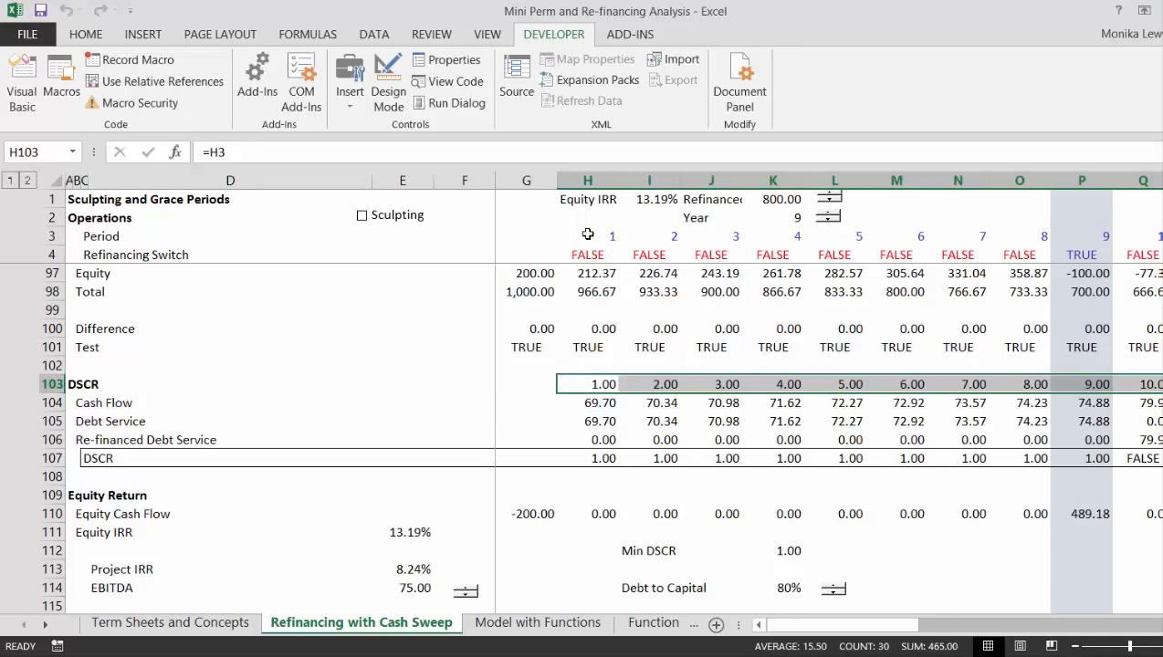
Step: Redefine the debt service chart's data range as B103:AK106 on the Refinancing with Cash Sweep sheet
key(Left)
key(Left)
key(Left)
key(Left)
key(Left)
key(Left)
key(Left)
key(Page_Down)
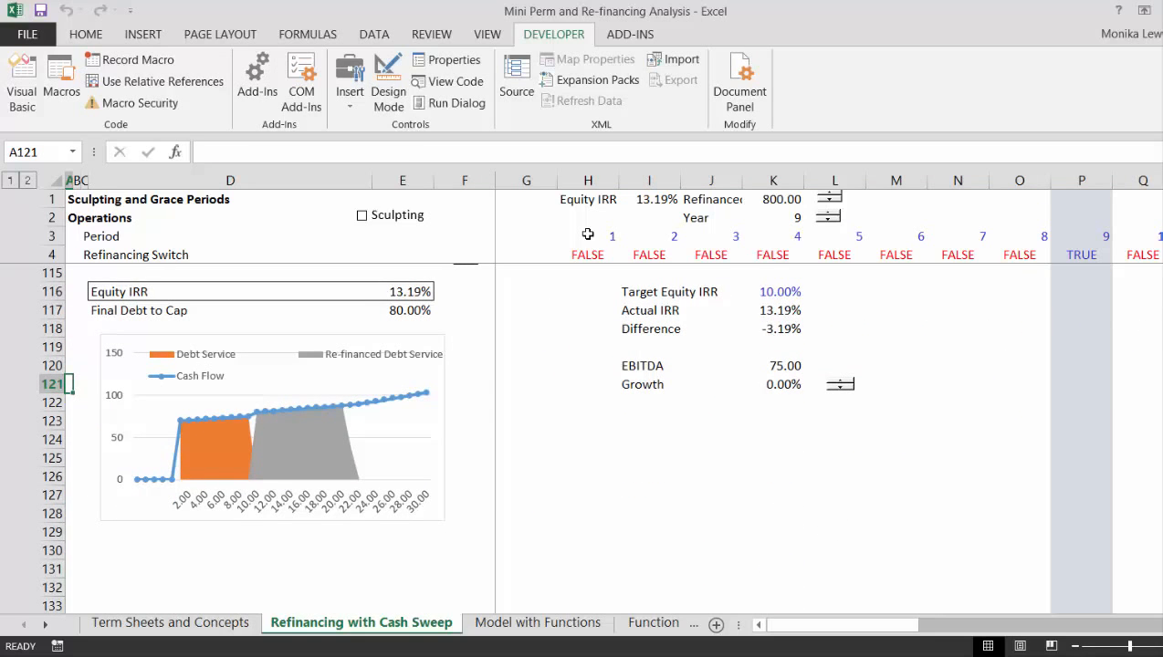
click(386, 383)
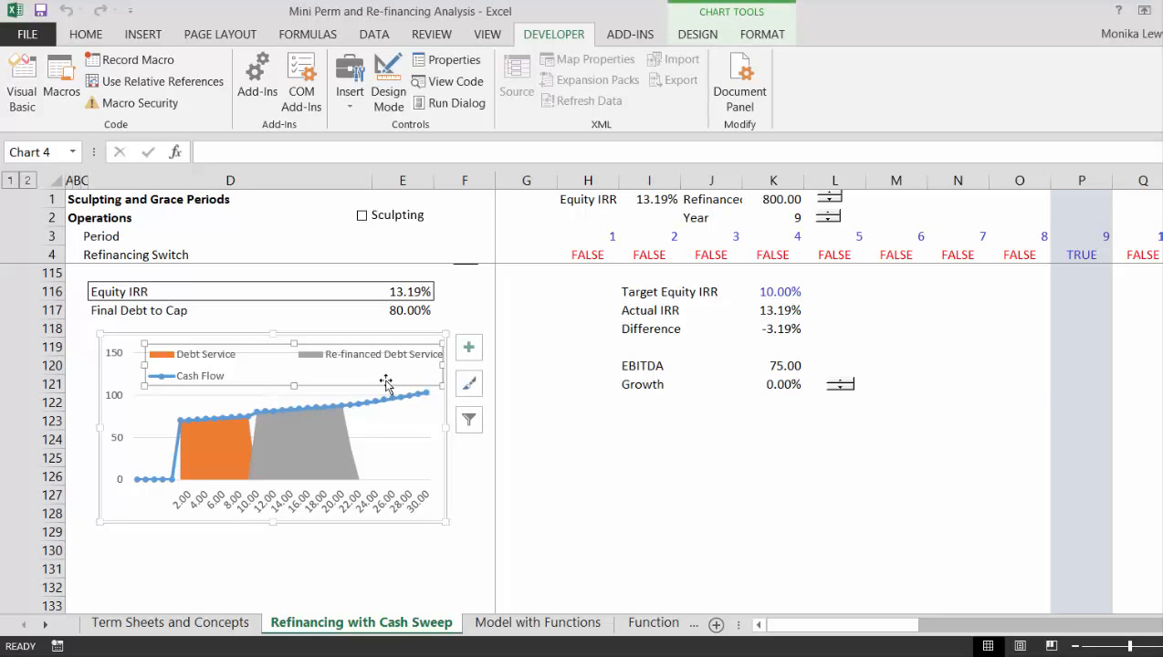
click(333, 432)
right_click(333, 433)
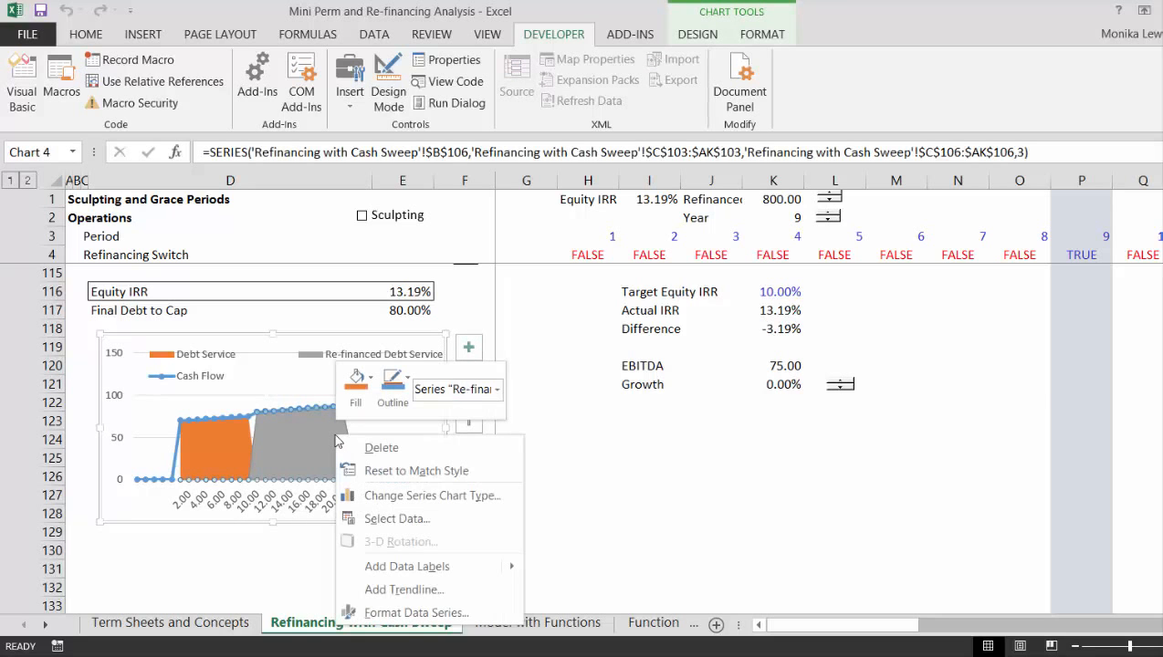
click(376, 526)
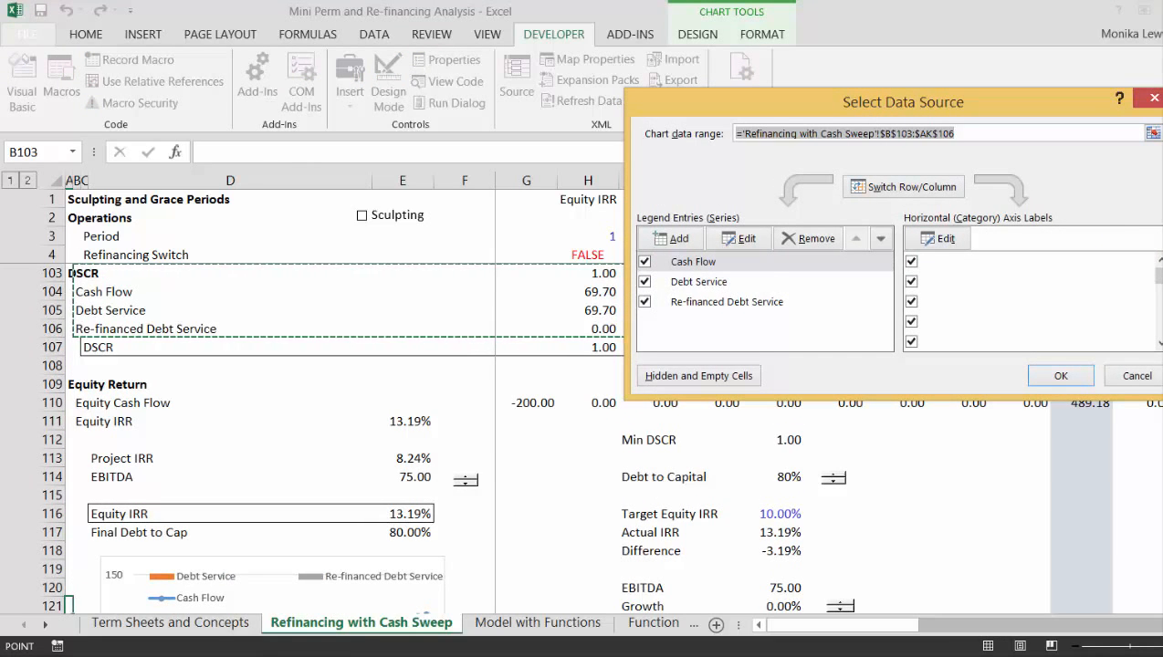
click(1153, 133)
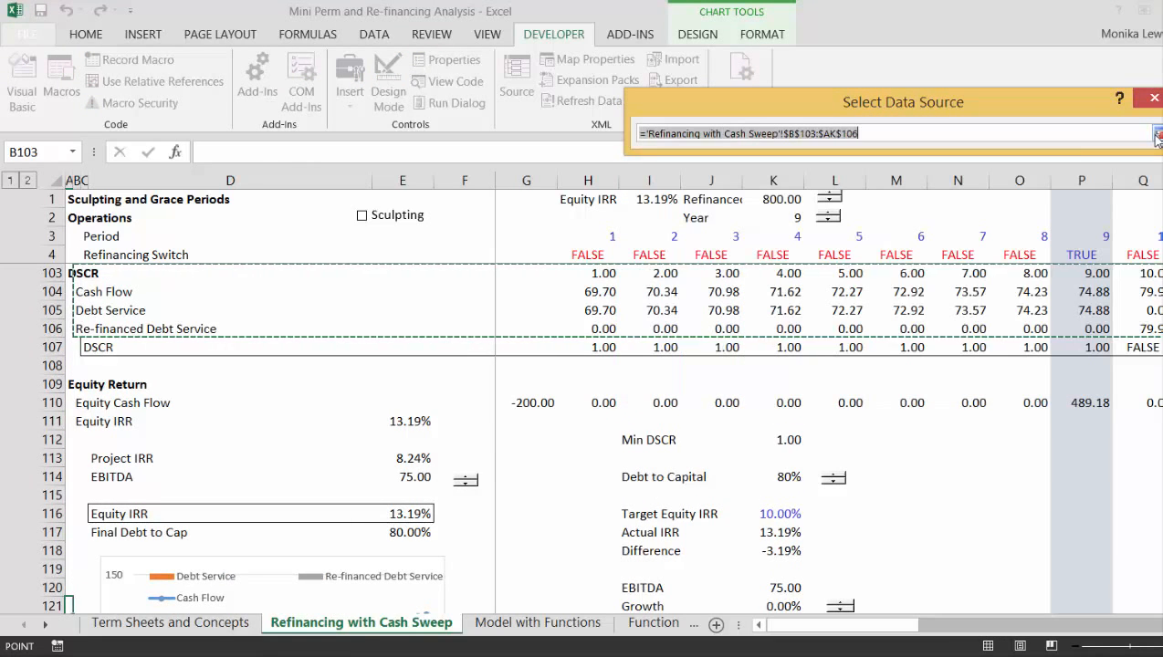
click(80, 274)
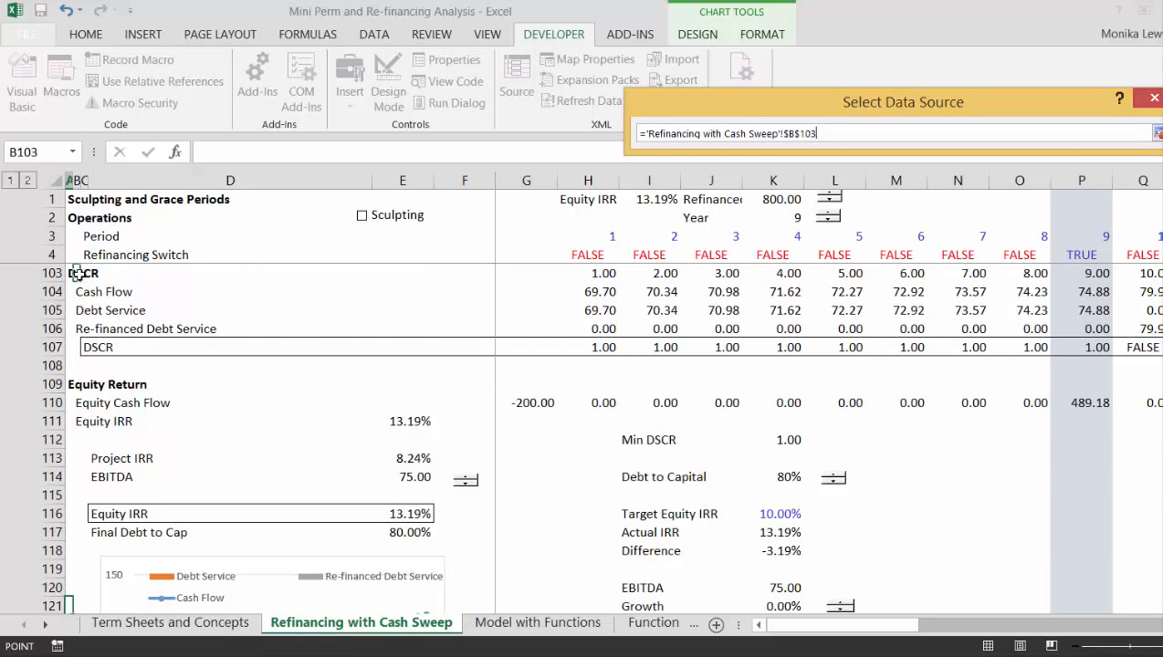
key(Down)
key(shift+Down)
key(ctrl+shift+Right)
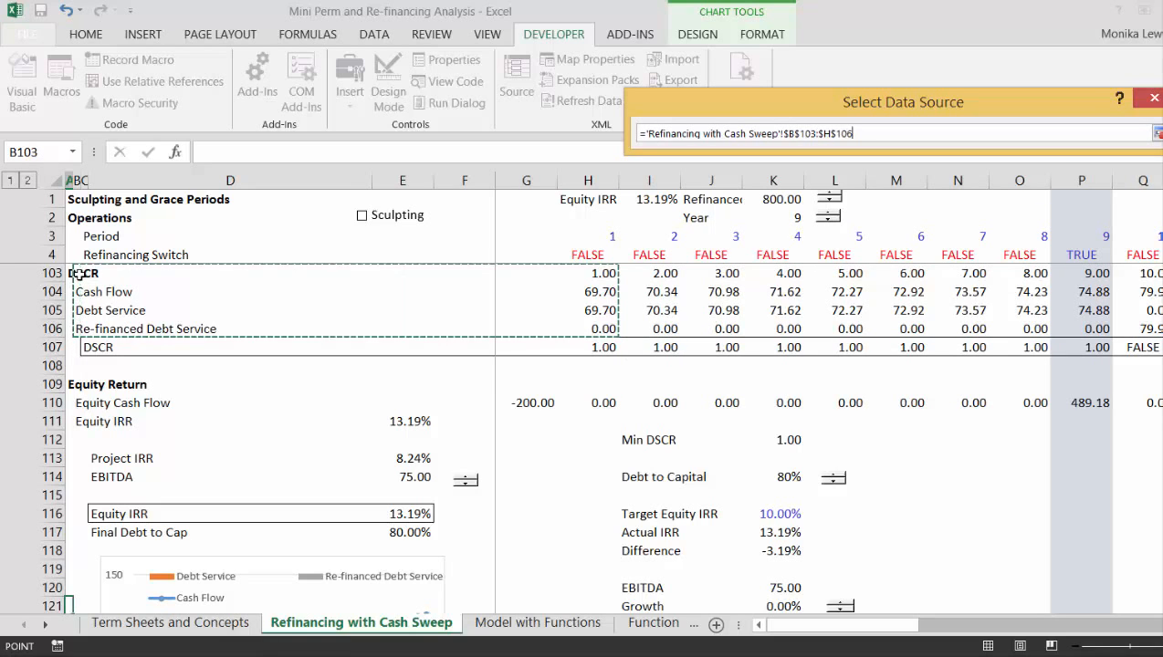
key(Return)
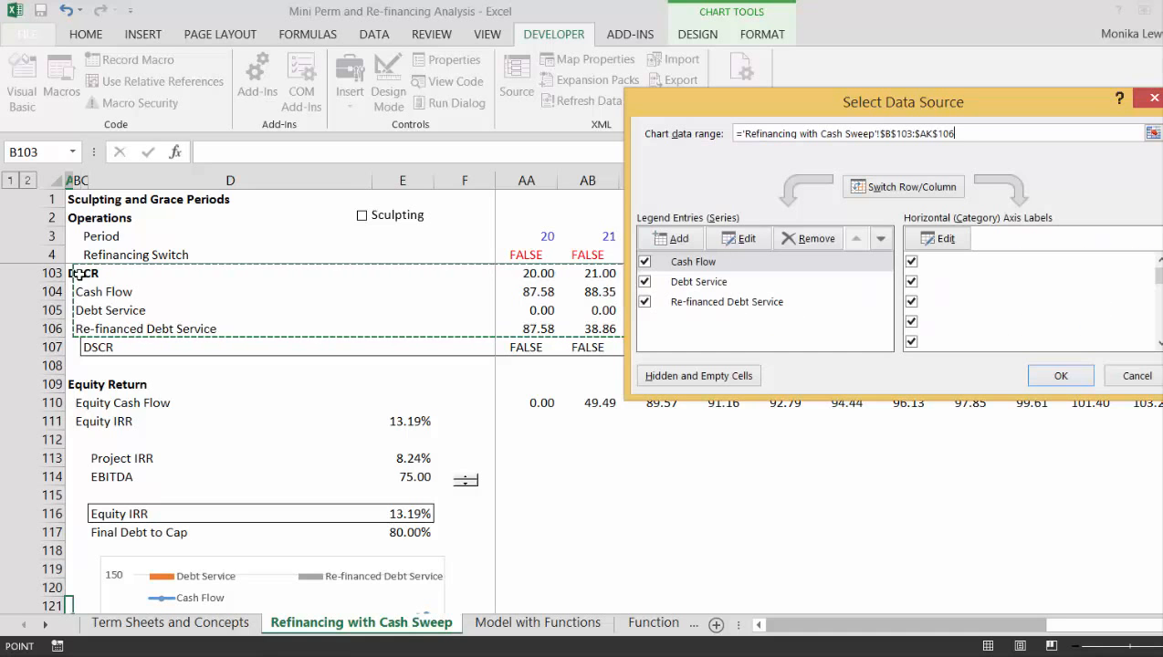
click(1052, 387)
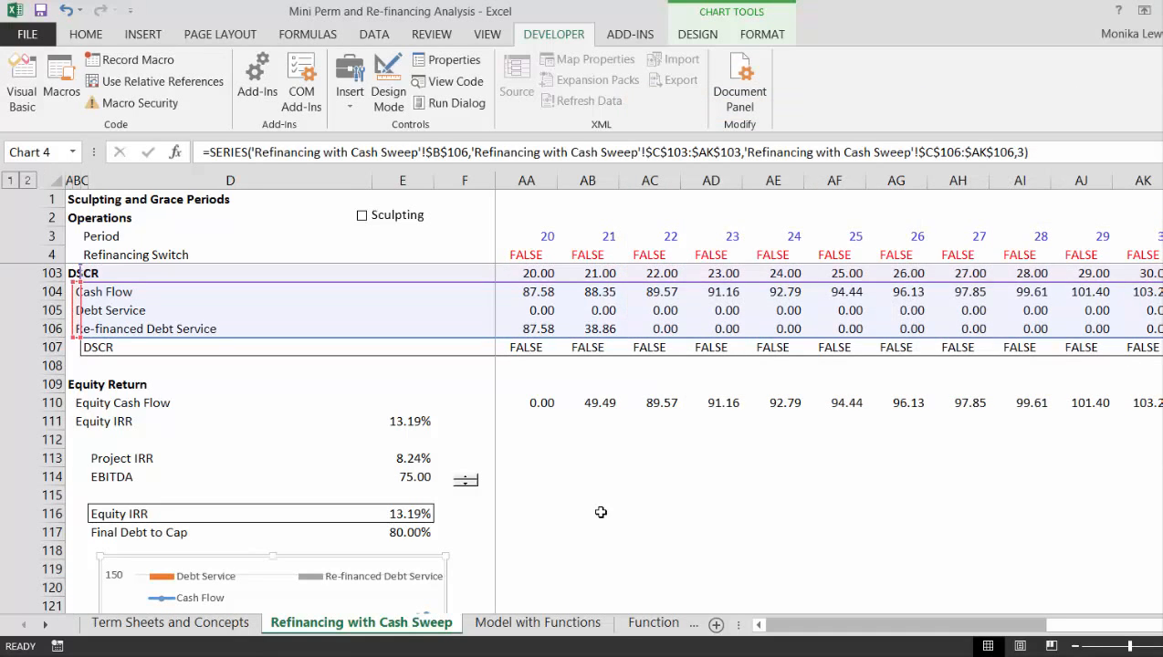
Step: Deselect the chart and examine its debt service and cash flow series against the period axis
key(Escape)
key(Left)
key(Down)
key(Down)
key(Down)
key(Down)
key(Down)
key(Down)
key(Down)
key(Down)
key(Down)
key(Down)
key(Down)
key(Down)
key(Down)
key(Down)
key(Down)
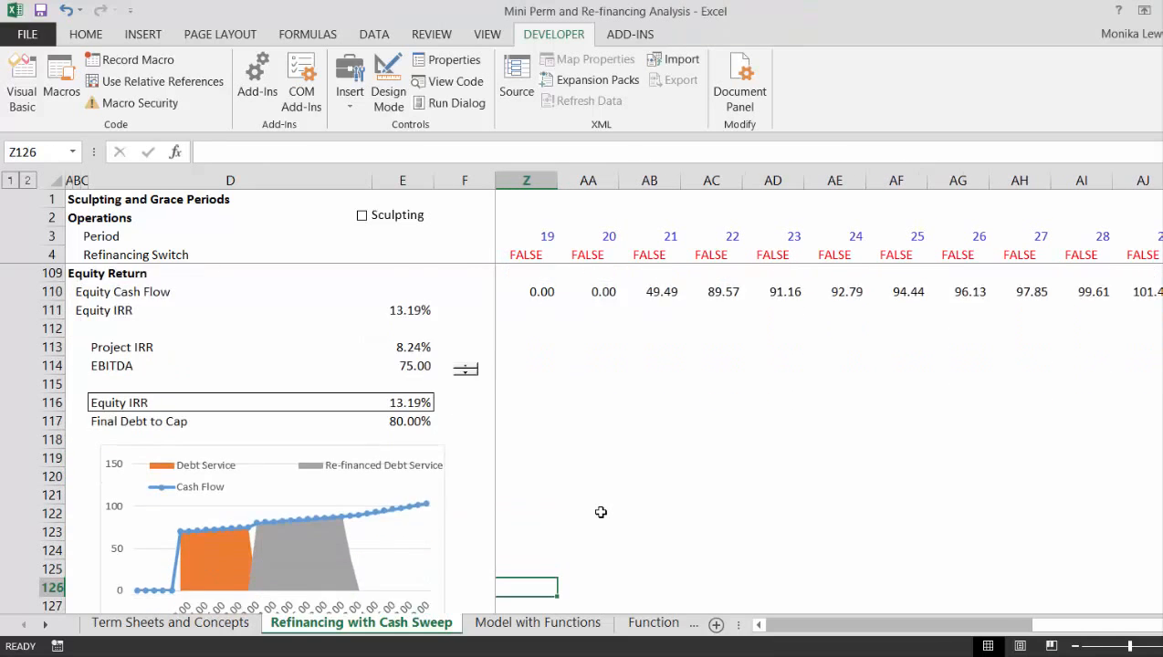
key(Up)
key(Left)
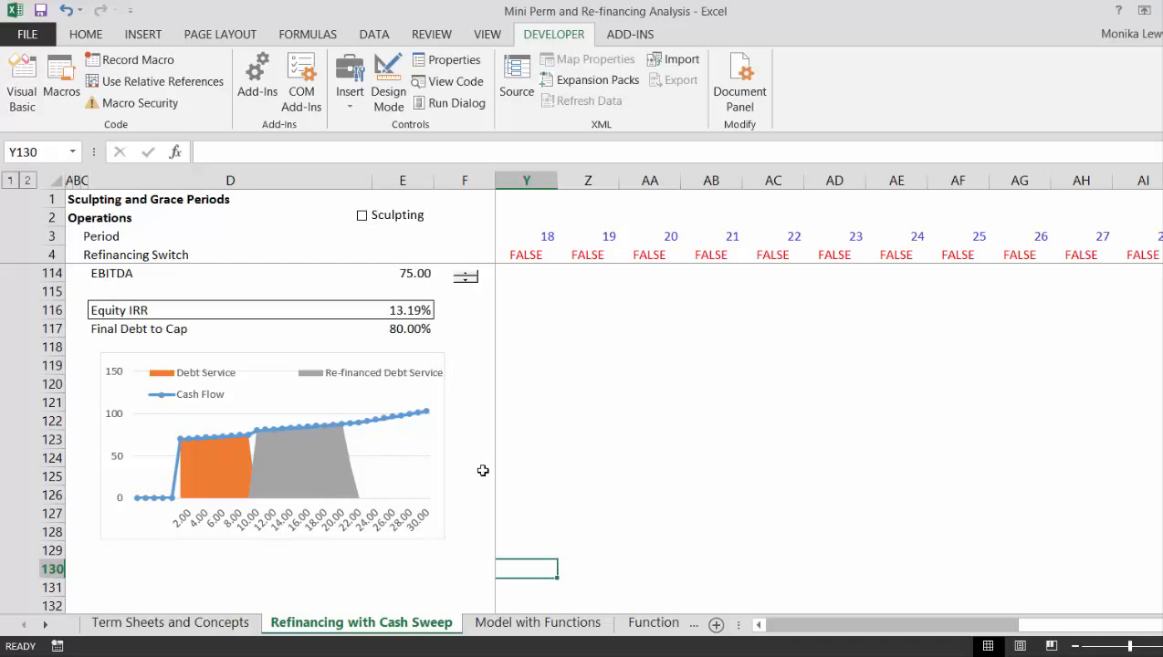
Step: Return to the first period columns beside the chart and turn on the Sculpting option
key(Up)
key(Up)
key(Up)
key(Left)
key(Left)
key(Left)
key(Left)
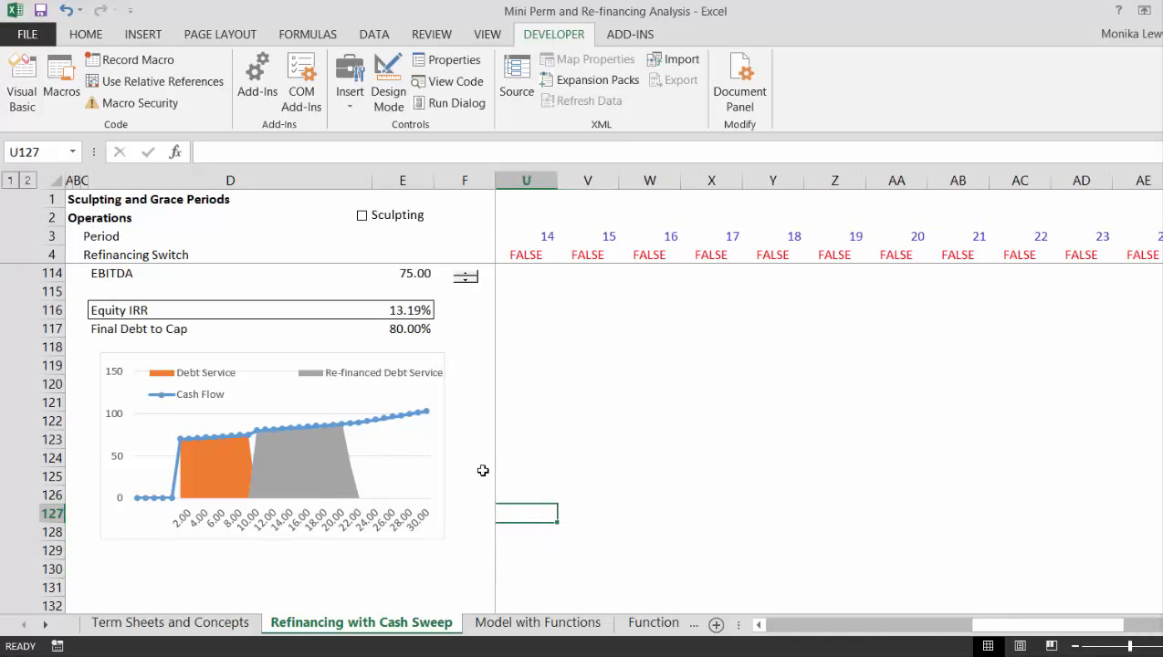
key(Left)
key(Left)
key(Left)
key(Left)
key(Left)
key(Left)
key(Left)
key(Left)
key(Left)
key(Left)
key(Left)
key(Left)
key(Left)
key(Left)
key(Left)
key(Left)
key(Left)
key(Left)
key(Left)
key(Left)
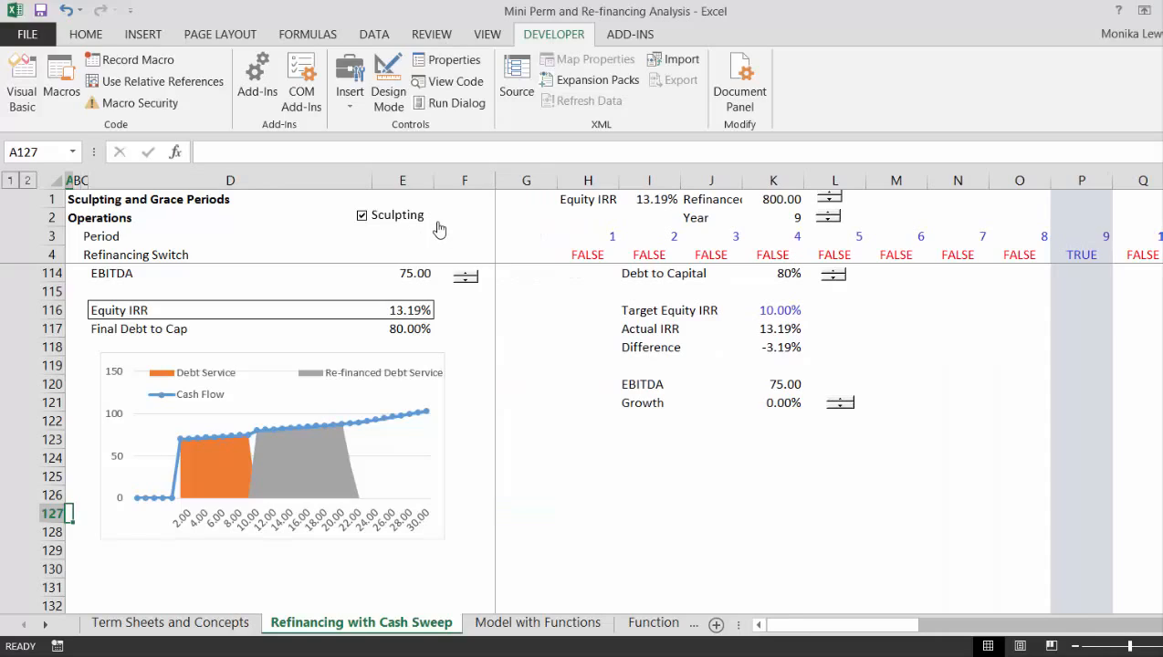
Step: Set the Cash Flow Code in the Operations section to 2 to run the Low Case
key(Down)
key(Down)
key(Up)
key(Up)
key(Up)
key(Up)
key(Up)
key(Up)
key(Up)
key(Up)
key(Up)
key(Up)
key(Up)
key(Up)
key(Up)
key(Up)
key(Up)
key(Up)
key(Up)
key(Up)
key(Up)
key(Up)
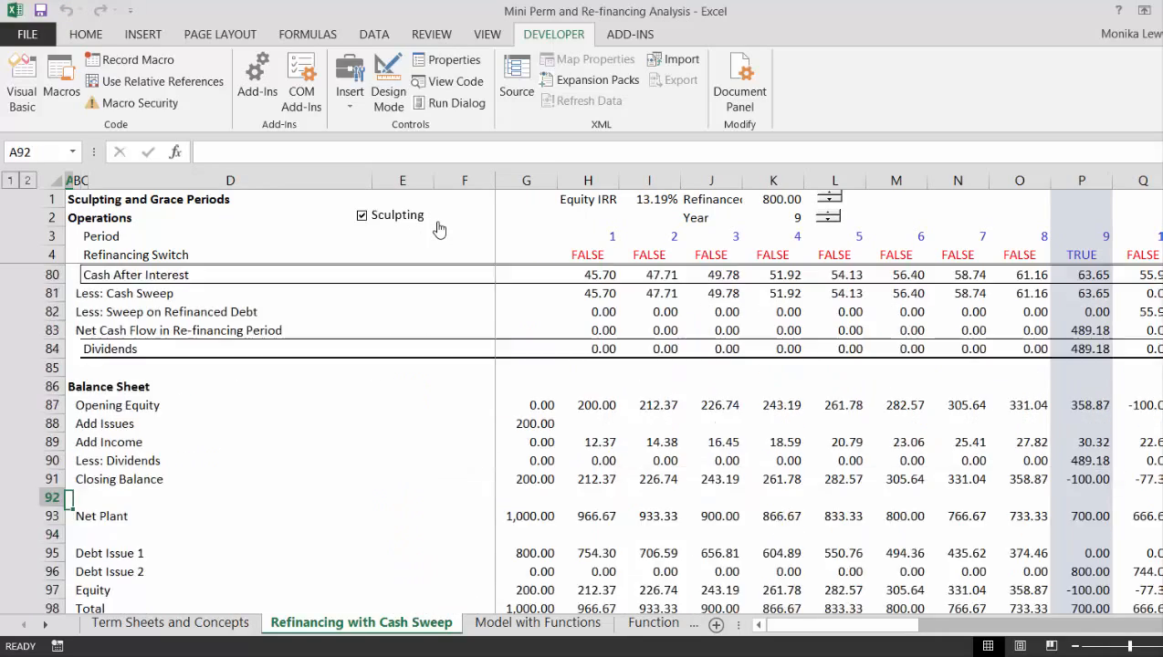
key(Up)
key(Up)
key(Up)
key(Up)
key(Up)
key(Up)
key(Up)
key(Up)
key(Up)
key(Up)
key(Up)
key(Up)
key(Up)
key(Up)
key(Up)
key(Up)
key(Up)
key(Up)
key(Up)
key(Up)
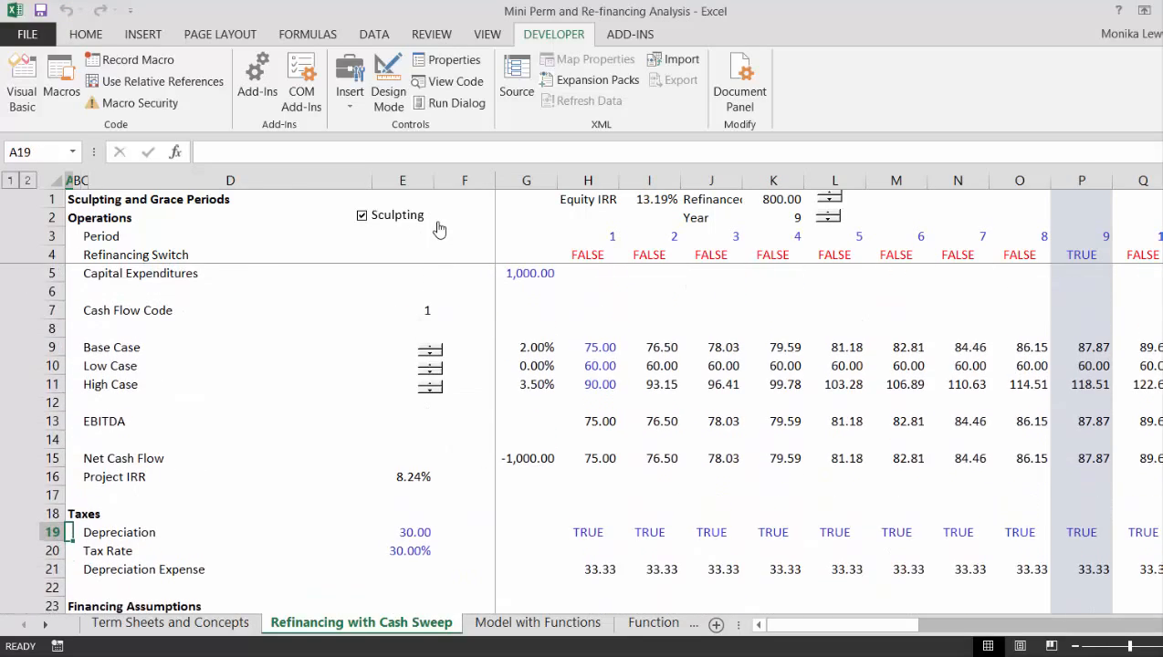
click(398, 310)
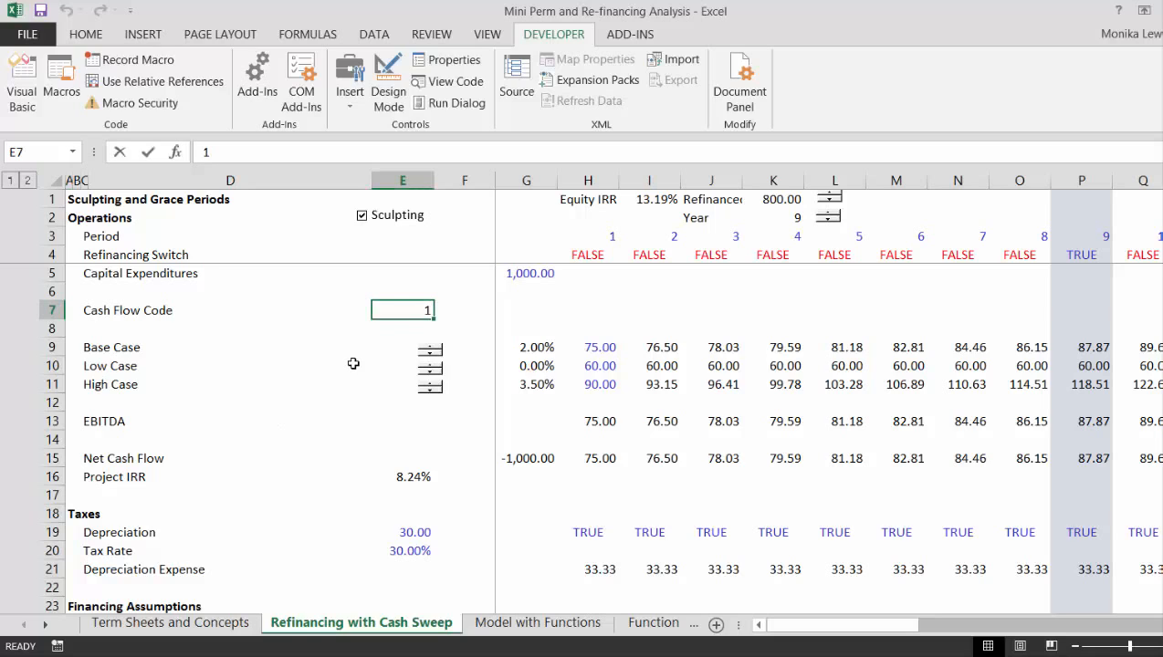
text(2)
key(Return)
key(Up)
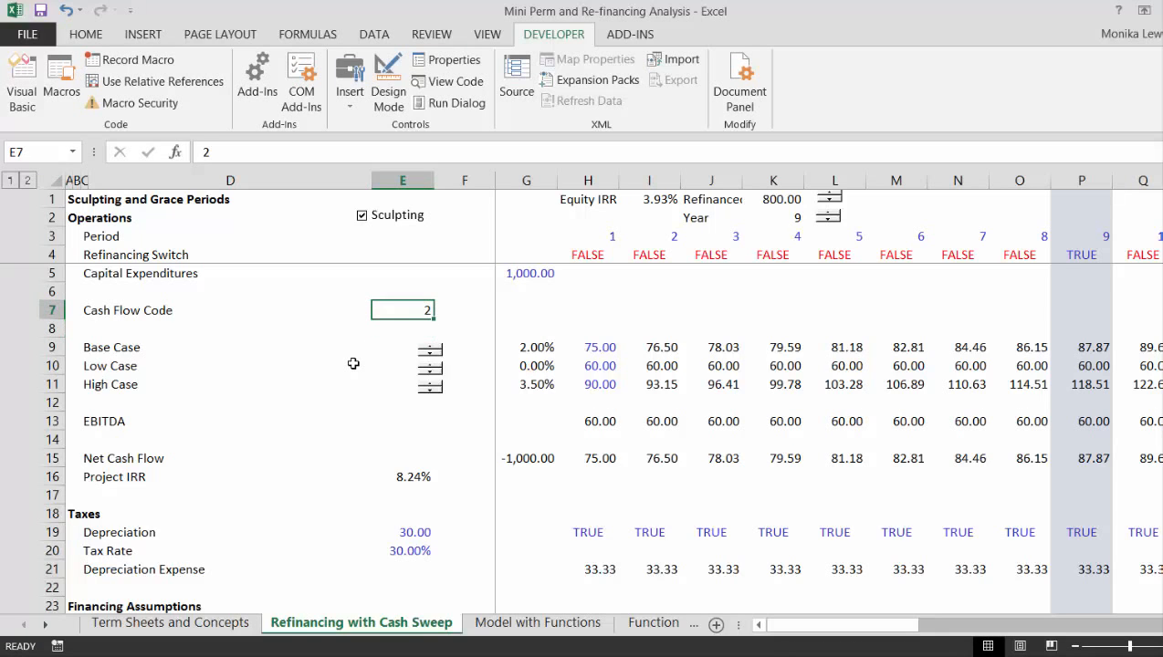
Step: Vary the Low Case cash flow for period 1 through 70 and 66, and leave it at 65
key(Down)
key(Down)
key(Down)
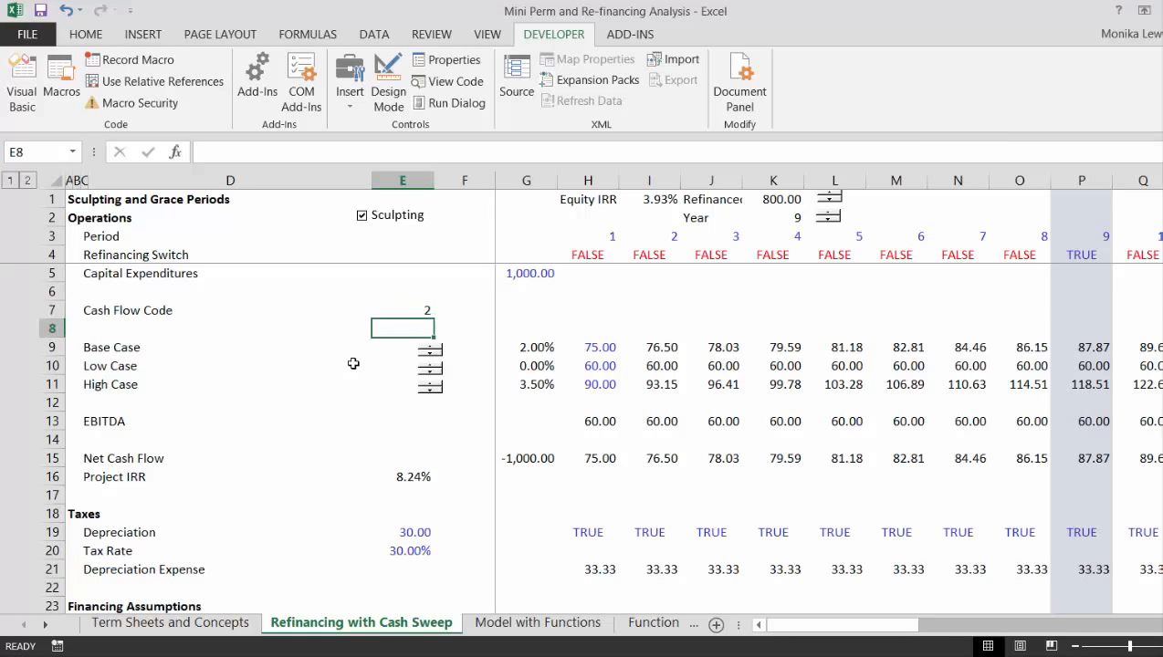
key(Right)
key(Right)
key(Right)
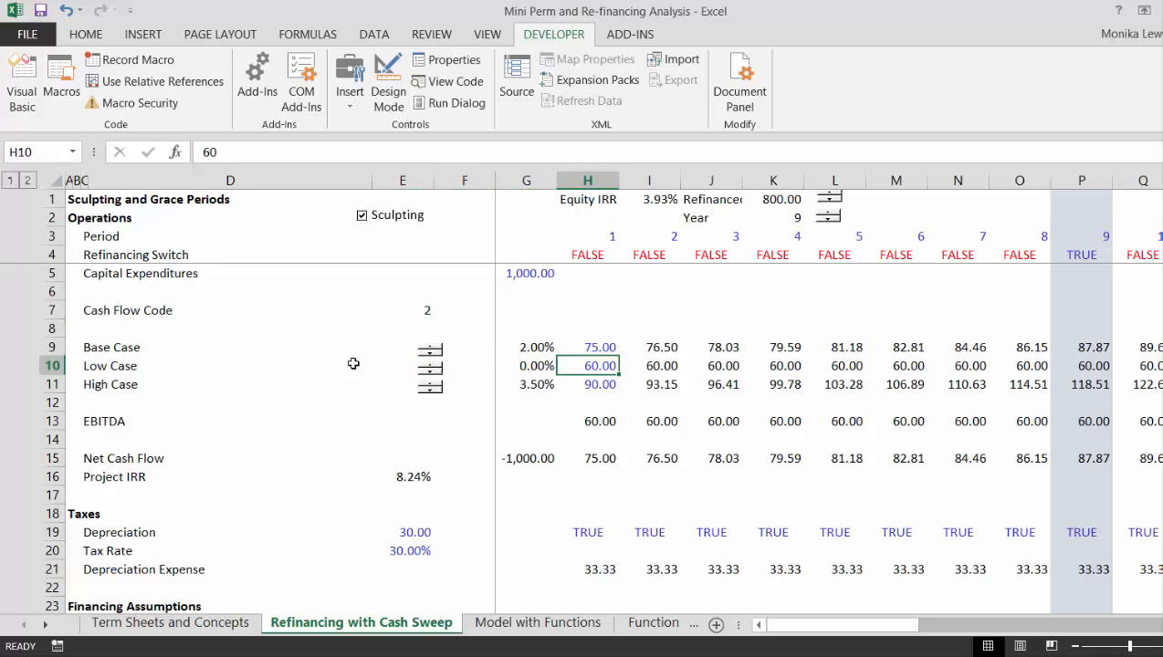
text(70)
key(Return)
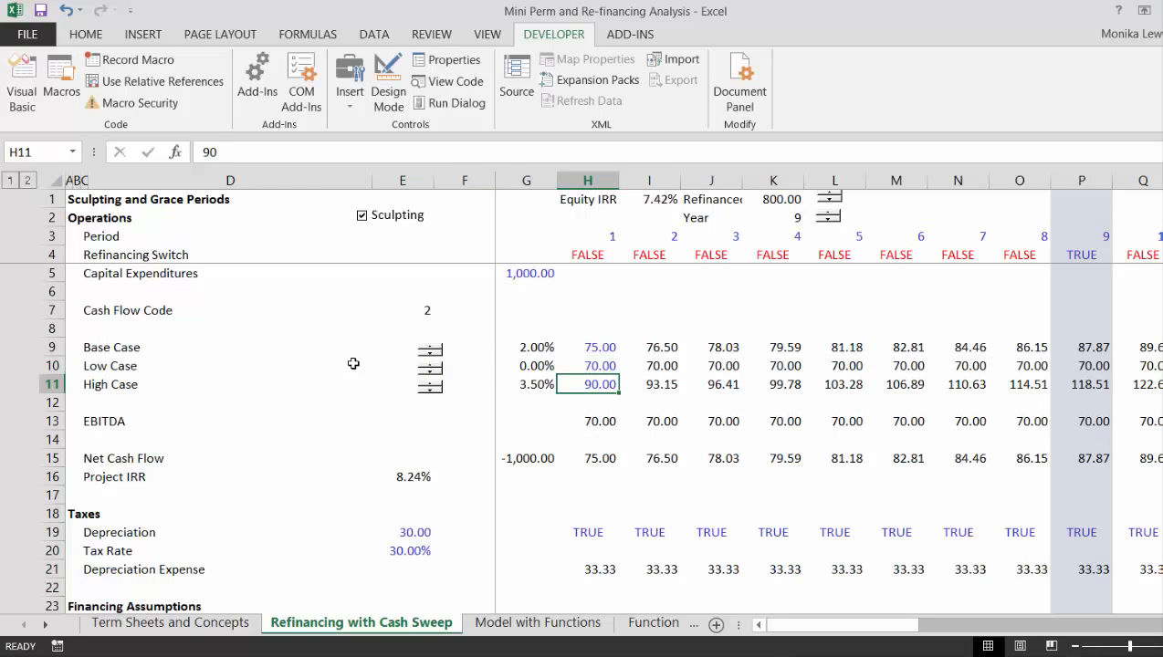
key(Up)
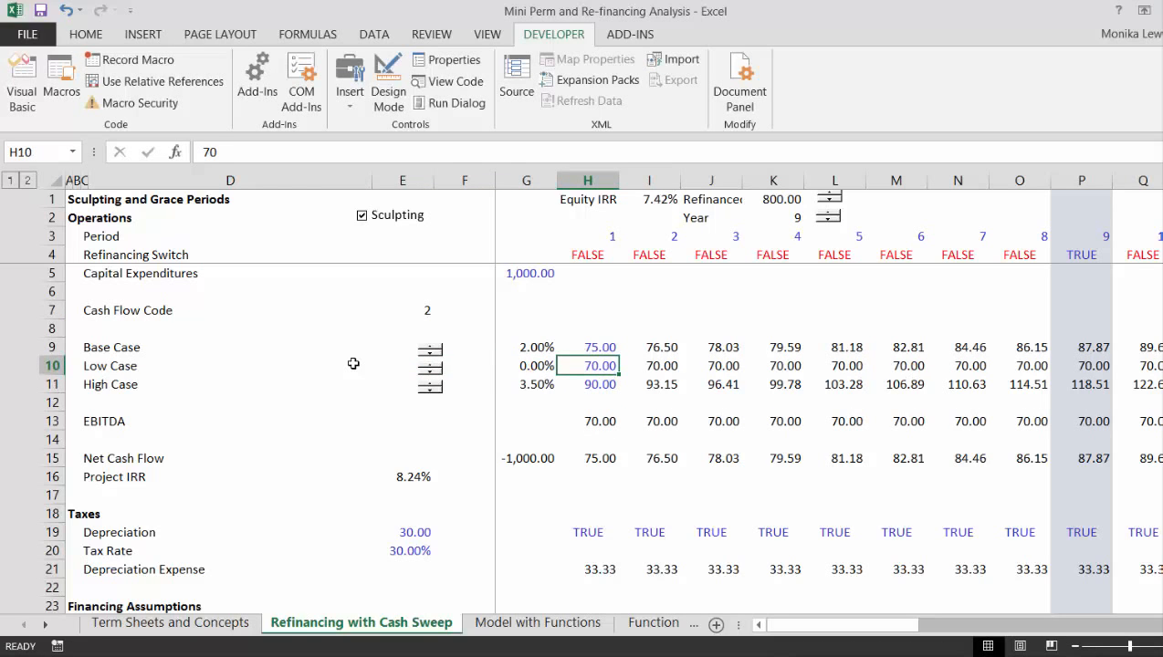
text(66)
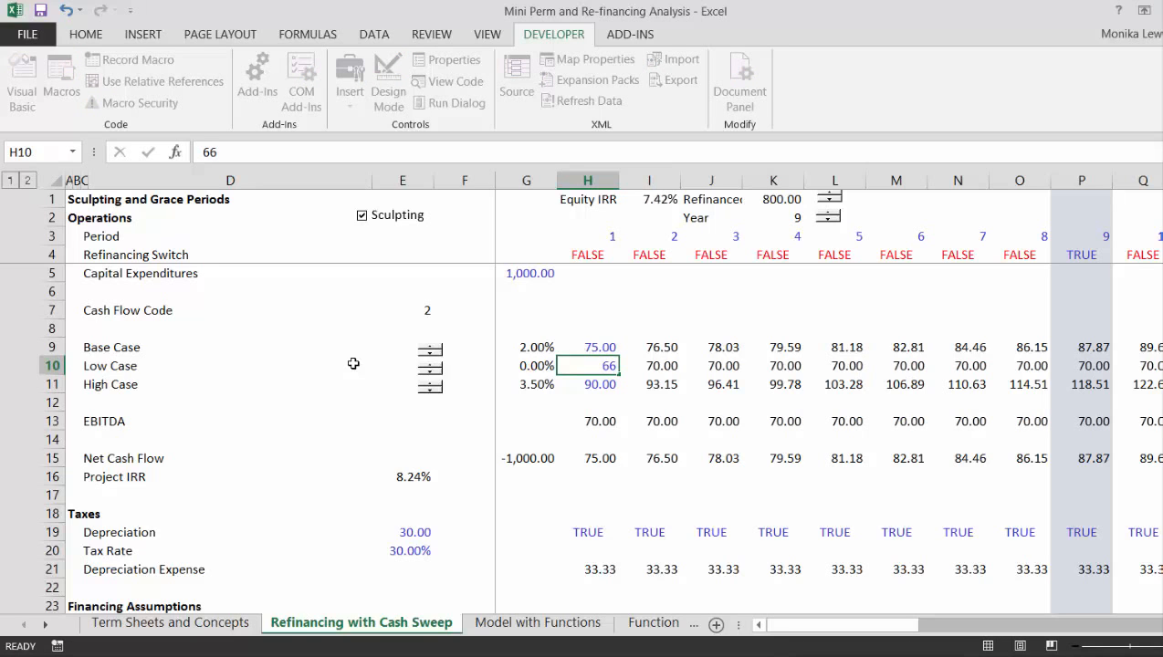
key(Return)
key(Up)
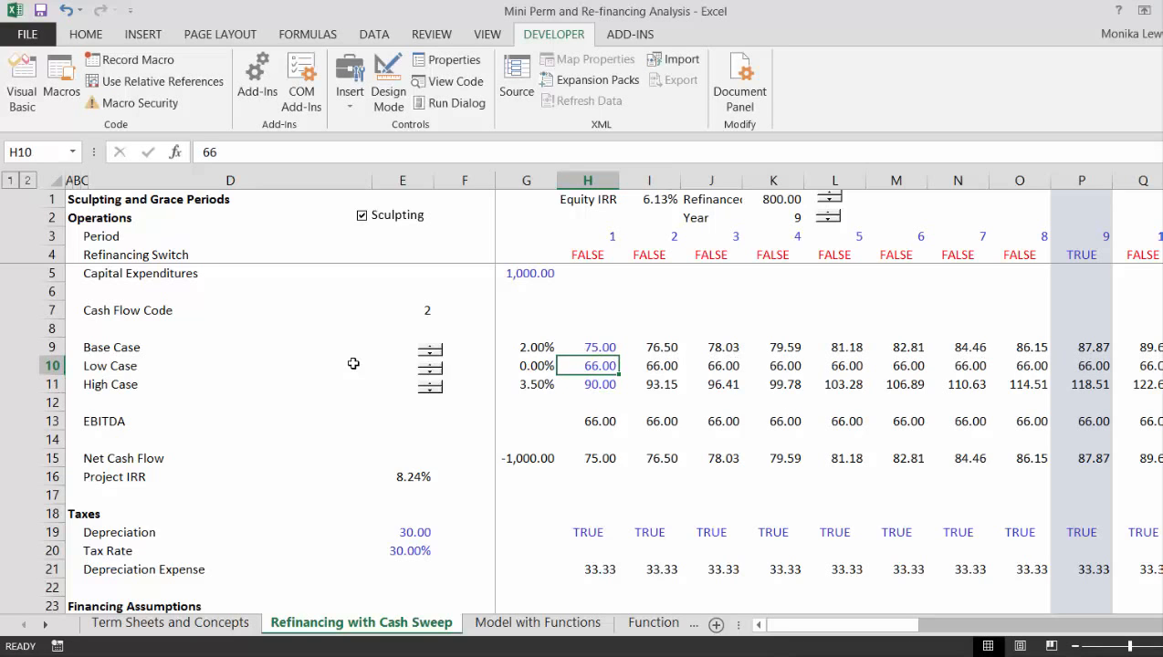
text(65)
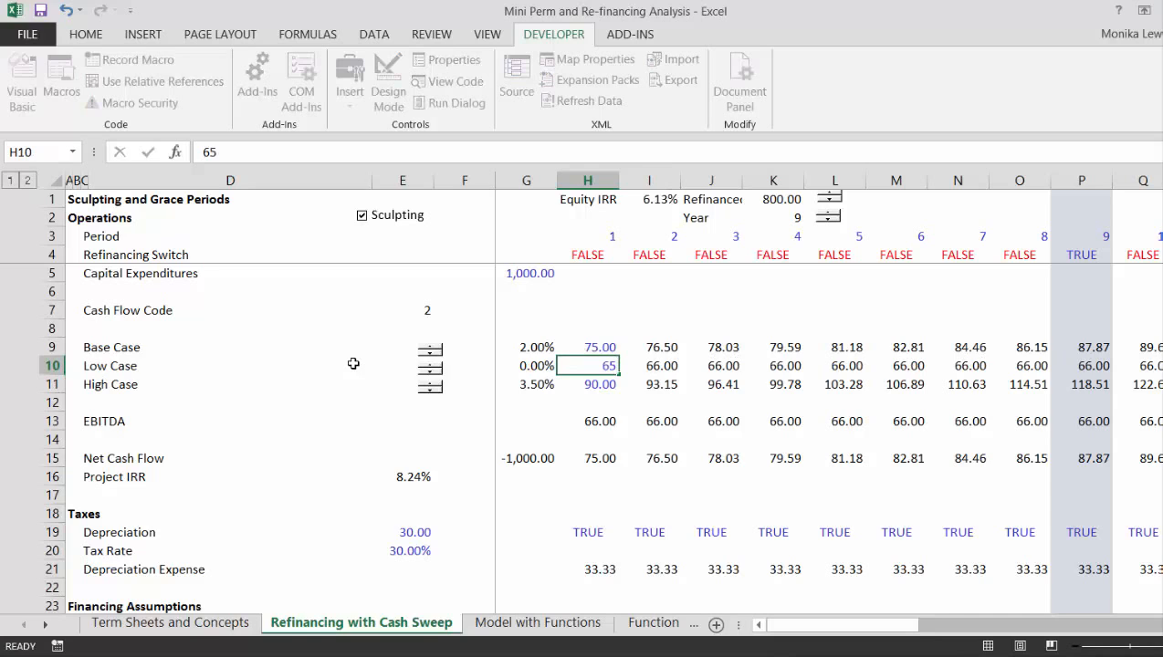
key(Return)
key(Up)
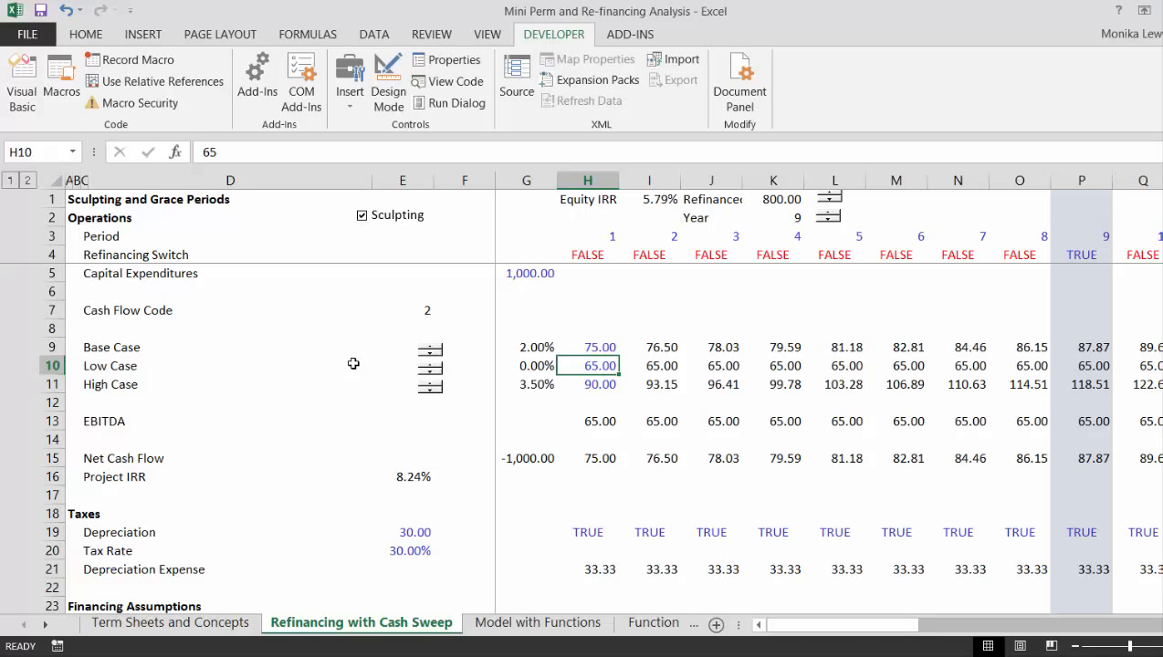
Step: Lower the refinancing year one period at a time to 0 to compare the equity IRR
click(827, 221)
click(828, 221)
click(828, 221)
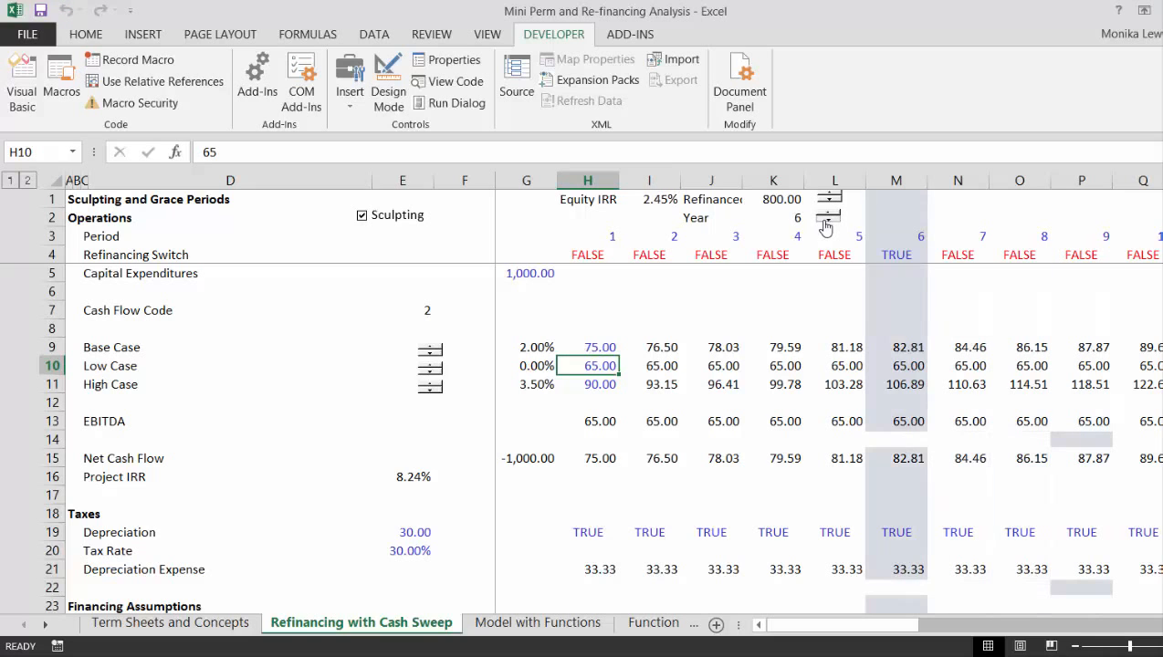
click(827, 221)
click(825, 221)
click(825, 221)
click(825, 222)
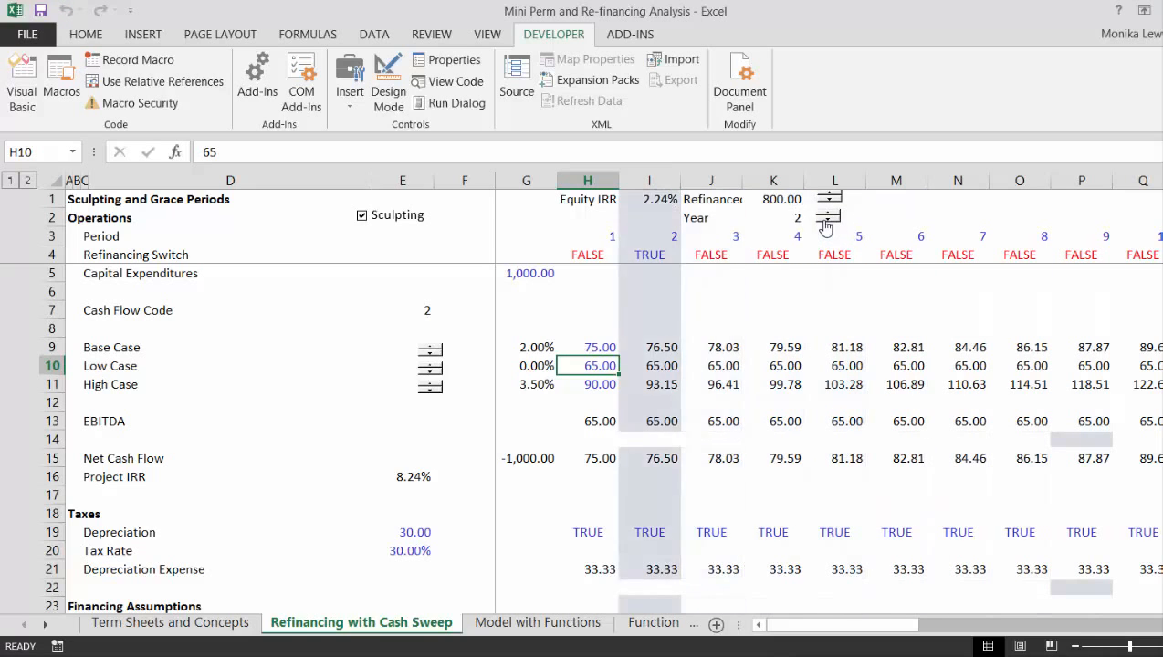
click(825, 222)
click(825, 222)
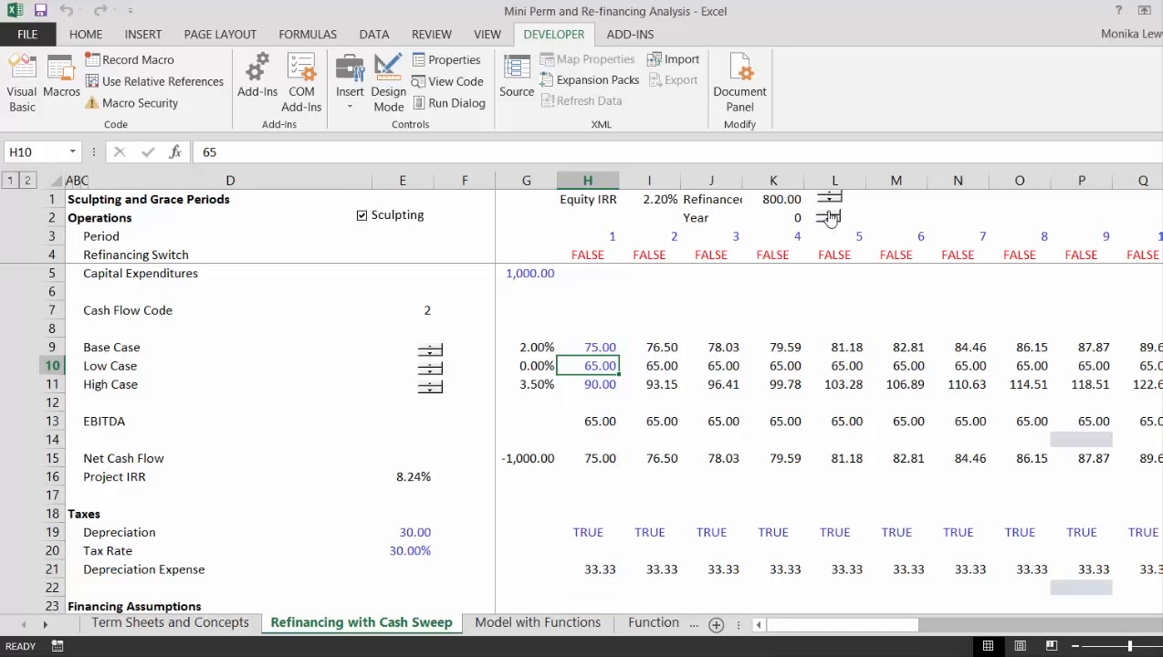
Step: Raise the refinancing year one period at a time back to 9
click(828, 214)
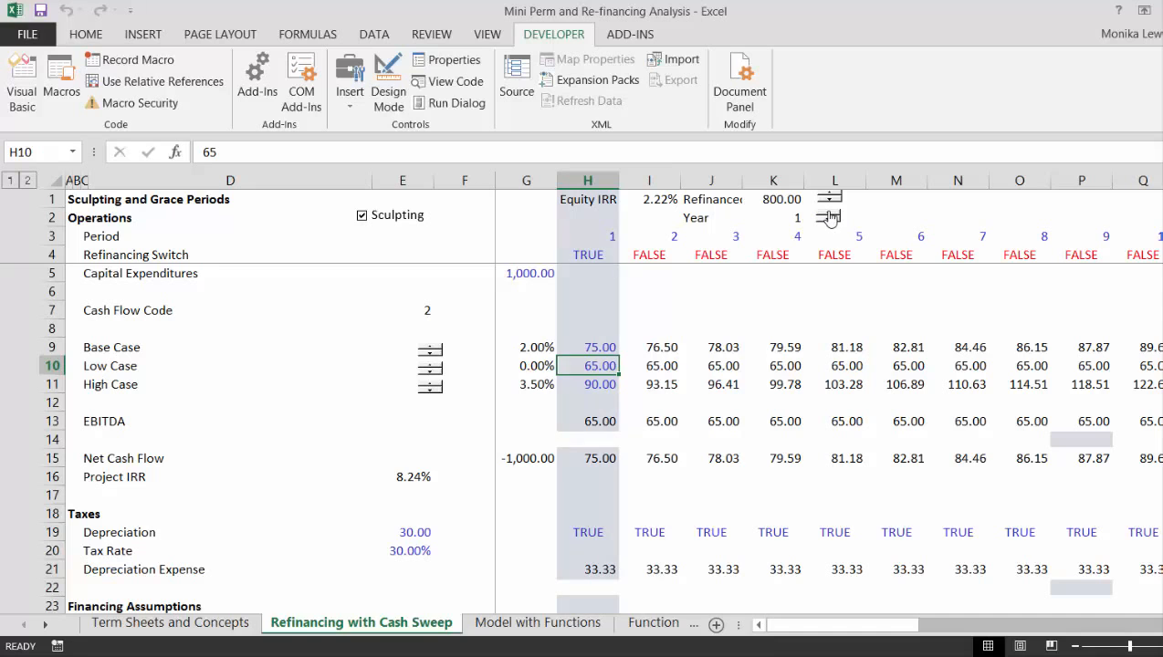
click(829, 216)
click(829, 216)
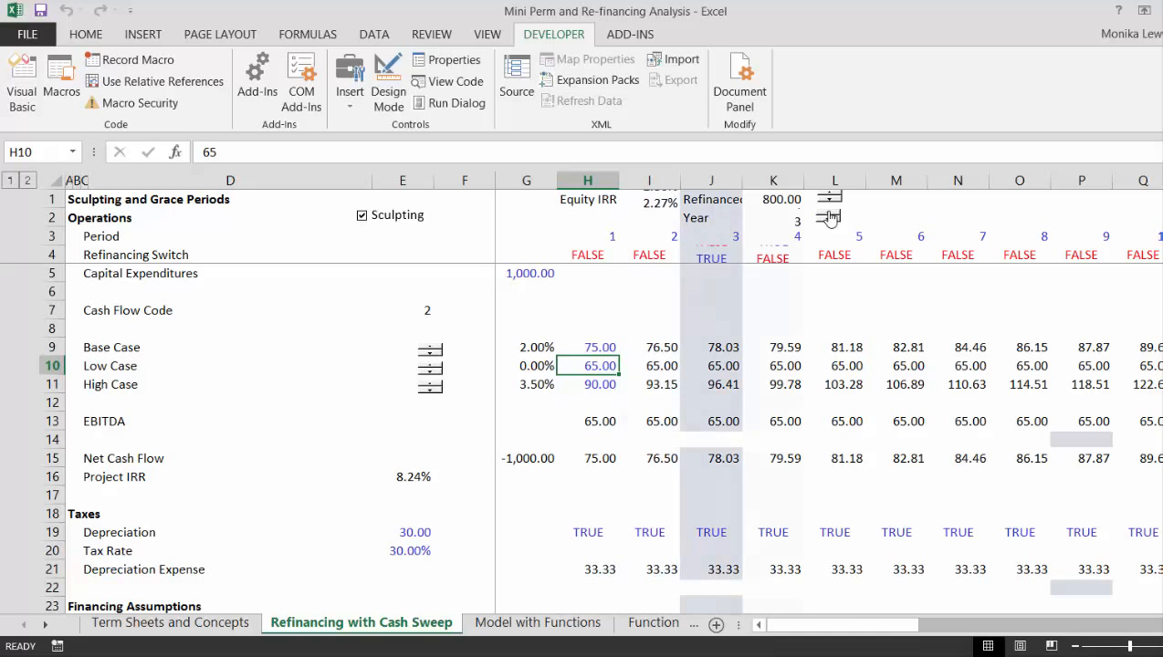
double_click(829, 216)
click(829, 217)
click(829, 217)
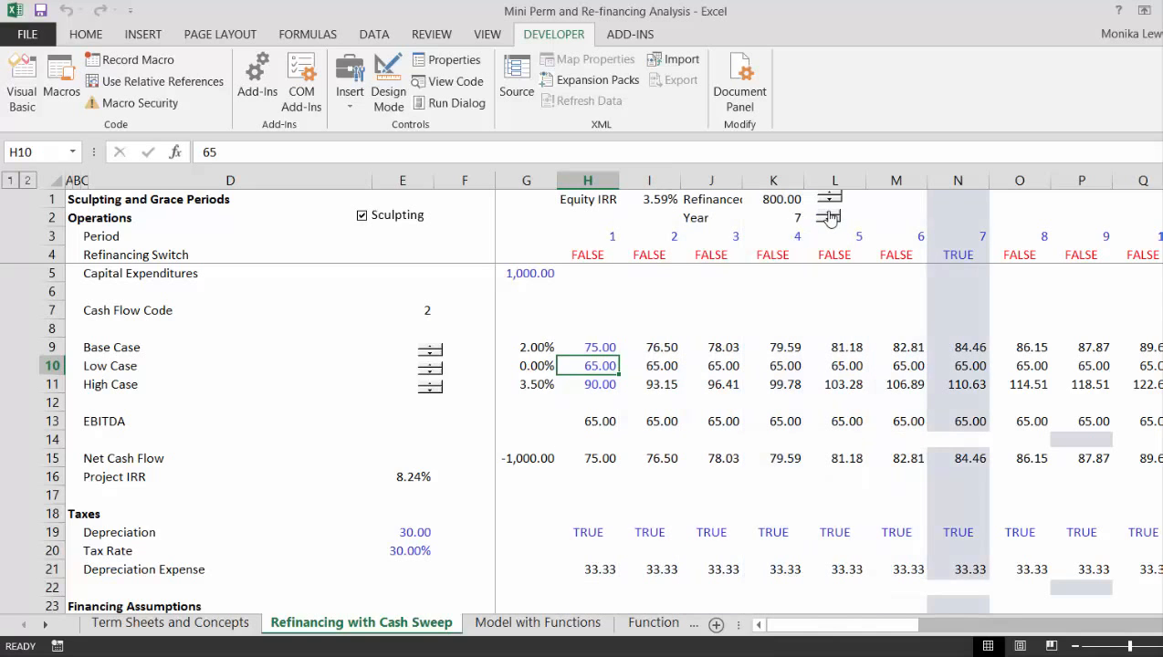
click(829, 217)
click(829, 216)
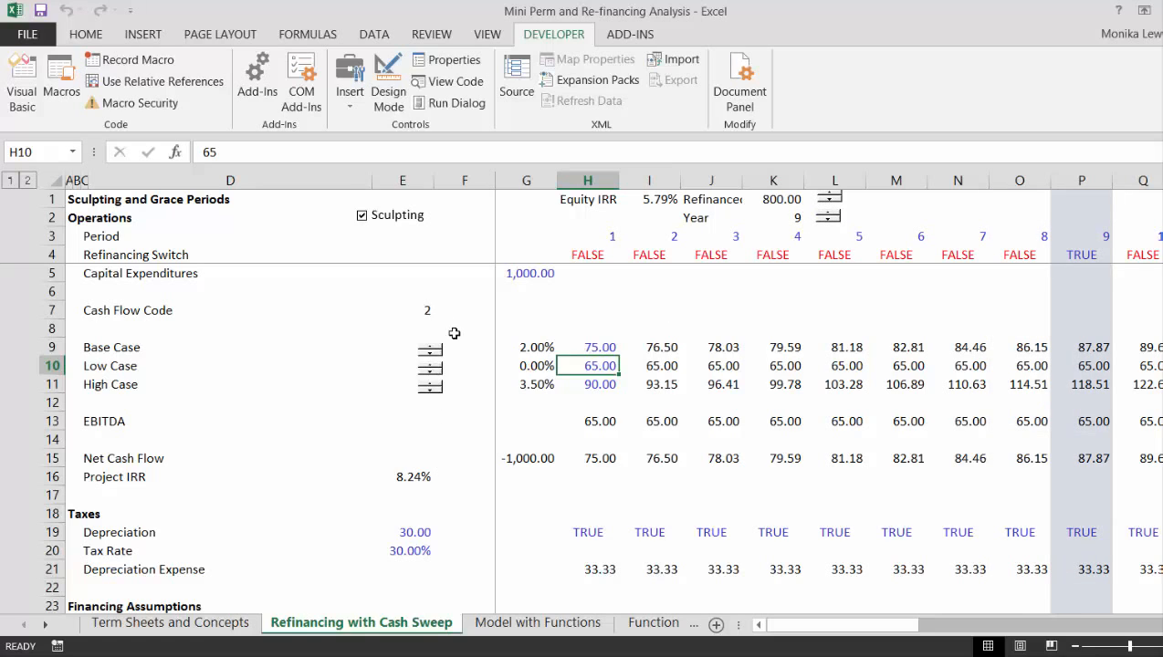
Step: Change the period 1 Net Cash Flow formula to =H13-H5 so that it starts from EBITDA instead of the Base Case
click(480, 475)
key(Up)
key(Up)
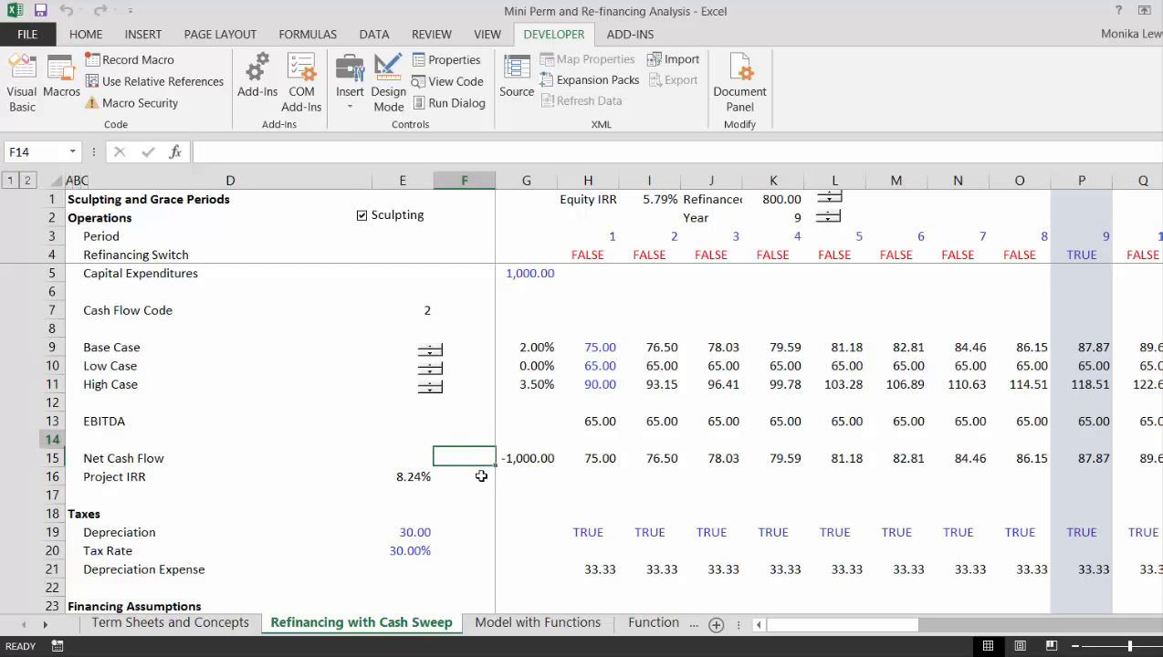
key(Down)
key(Right)
key(Right)
key(F2)
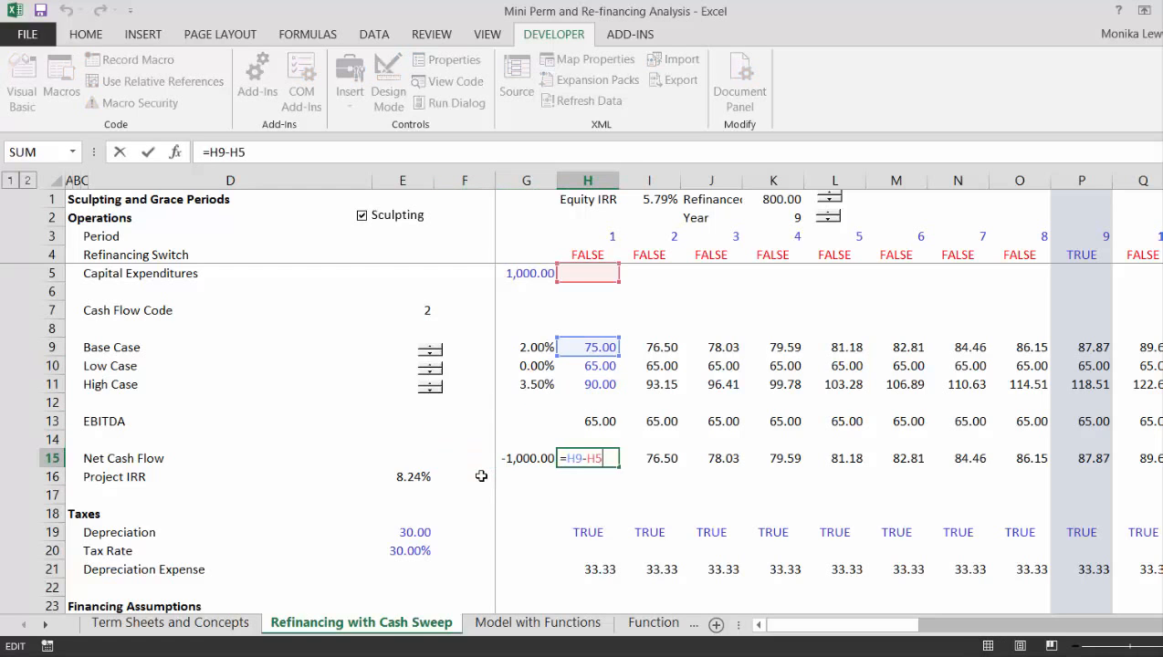
key(BackSpace)
key(BackSpace)
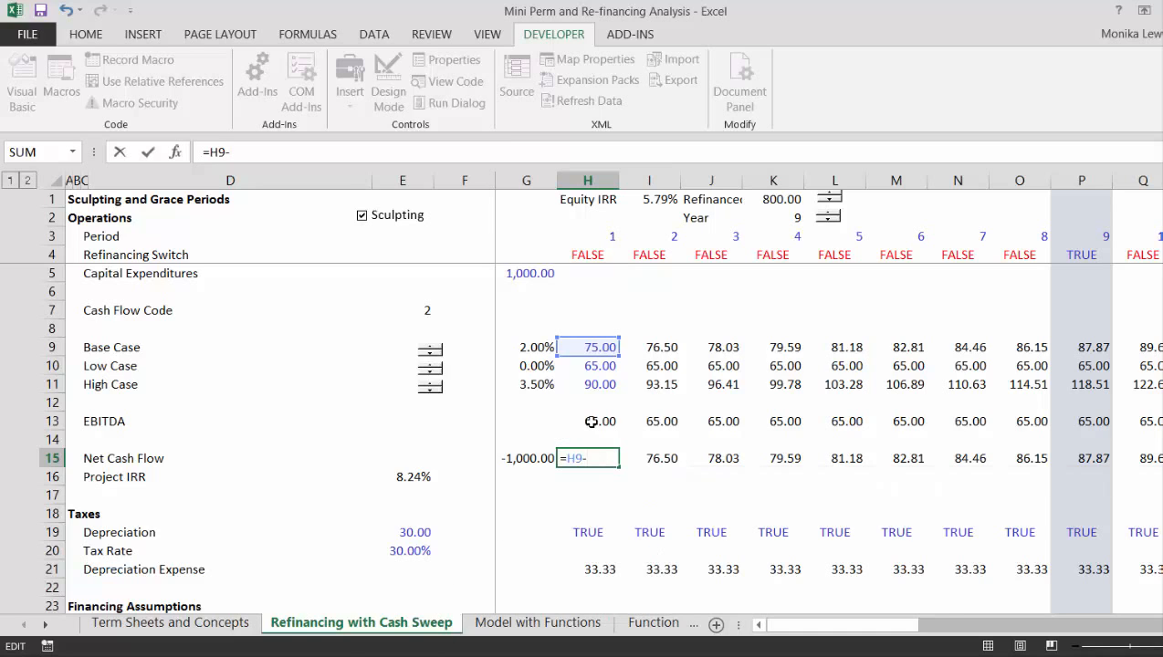
text(H5)
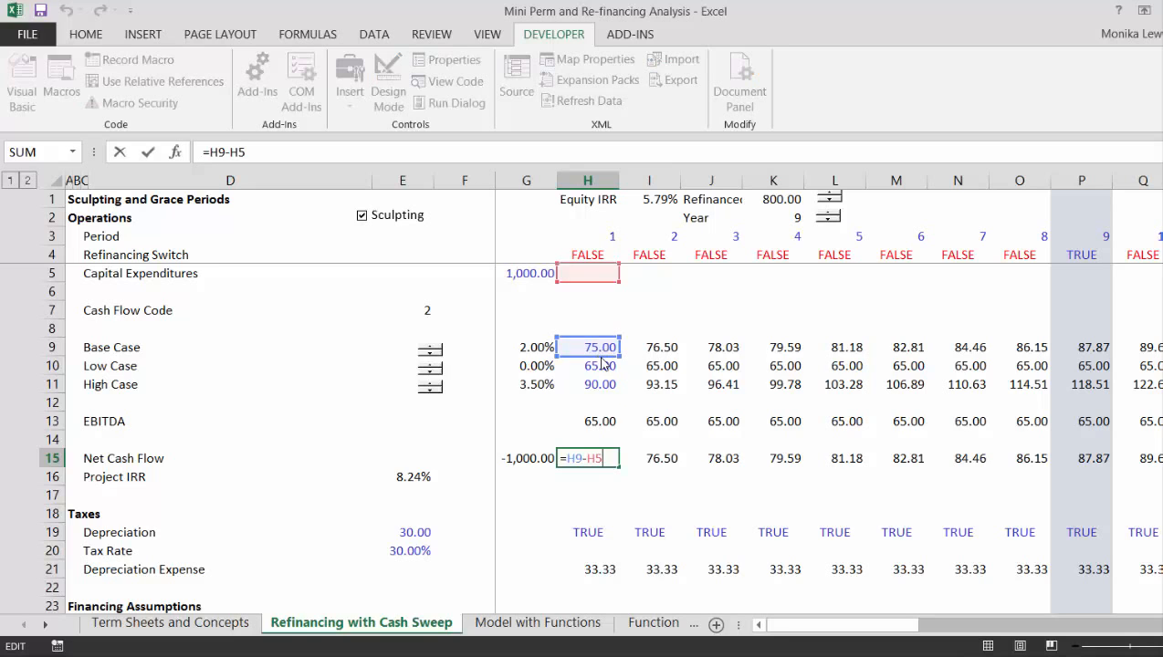
drag(602, 356, 607, 425)
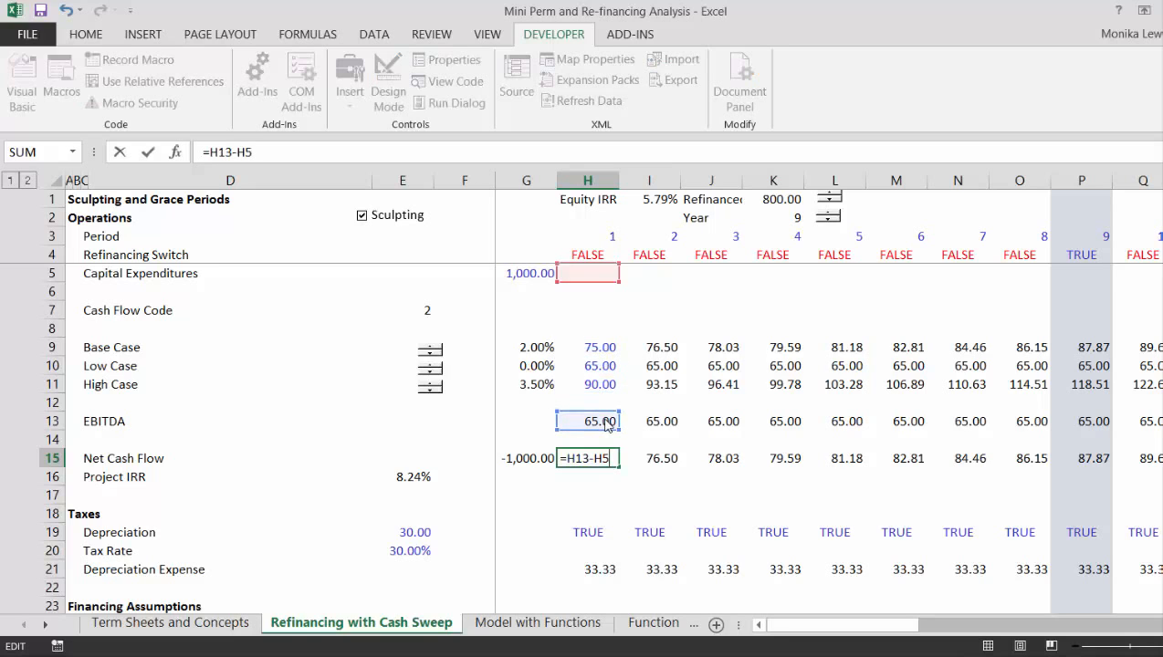
key(Return)
Step: Copy the corrected period 1 Net Cash Flow formula across all remaining periods
key(Up)
key(Up)
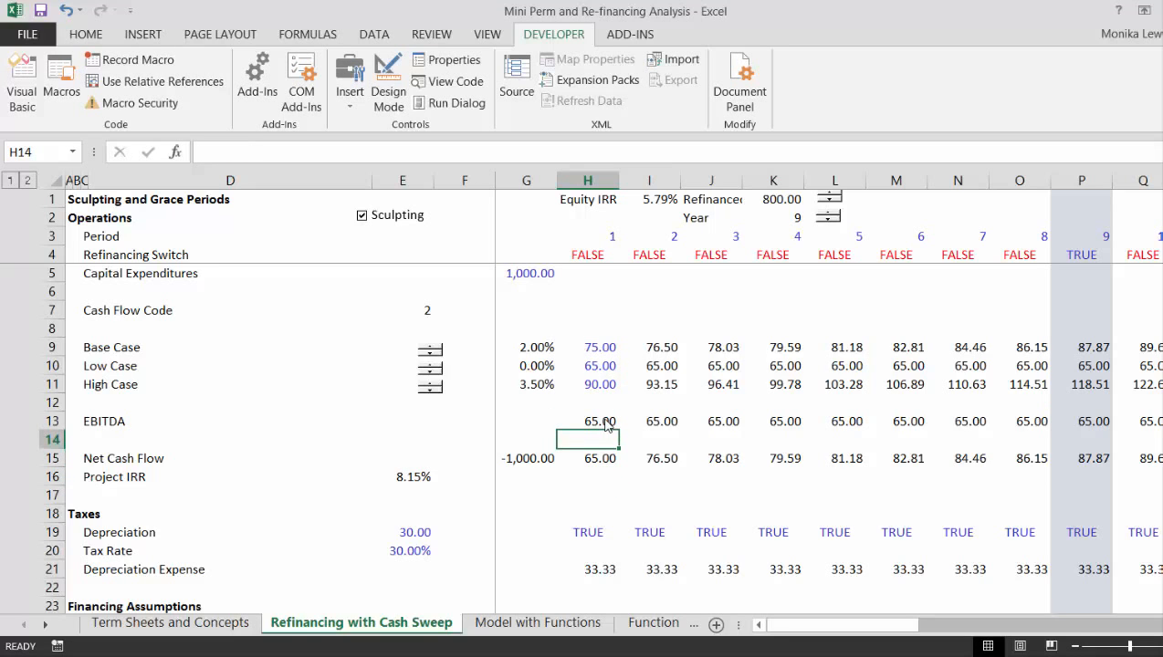
key(Down)
key(ctrl+shift+Right)
key(ctrl+r)
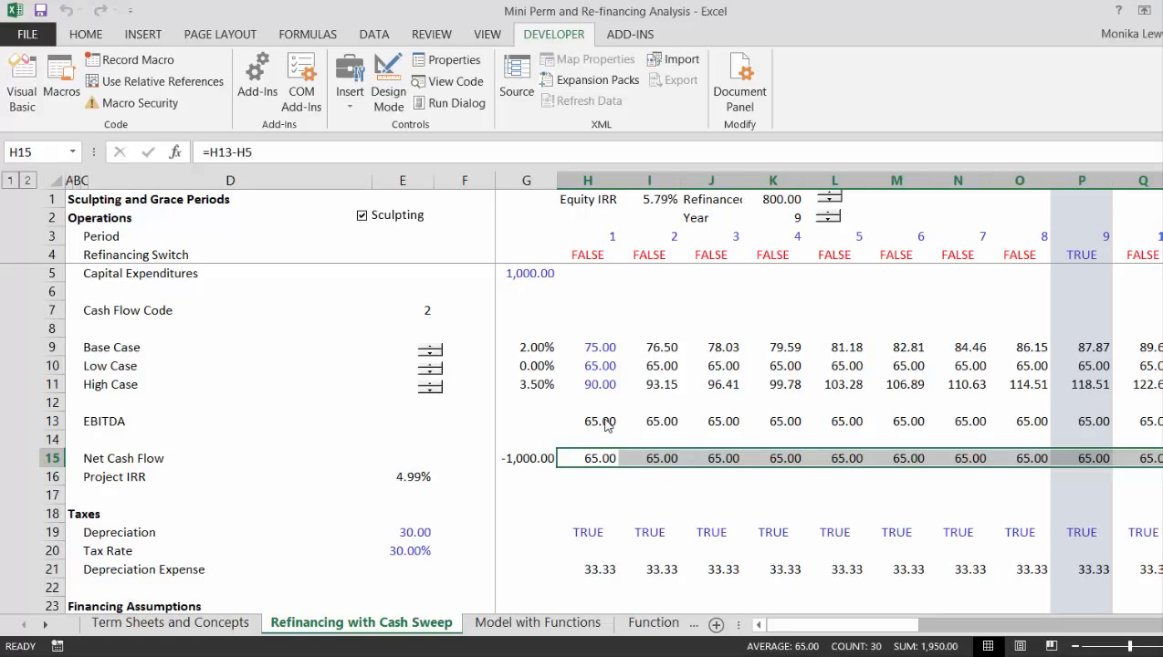
Step: Lower the refinanced amount in increments to 600 to test its effect on the equity IRR
click(829, 211)
click(828, 211)
click(828, 211)
click(829, 211)
click(829, 211)
click(829, 211)
click(829, 211)
click(829, 211)
click(829, 211)
click(829, 211)
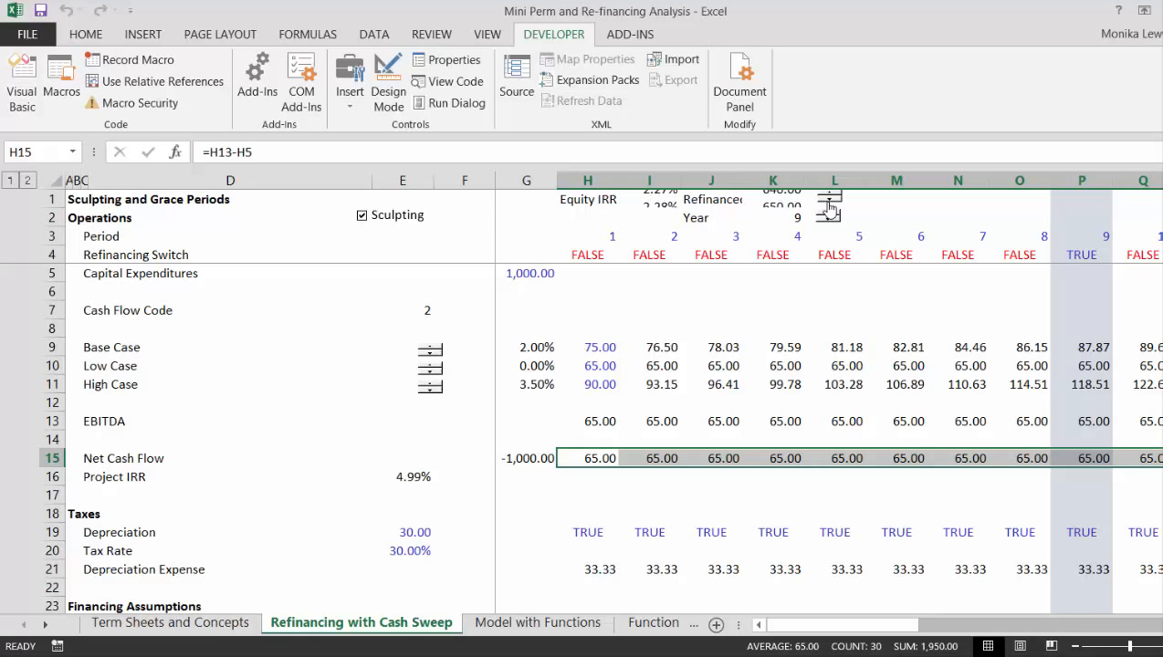
click(829, 210)
click(828, 210)
click(829, 210)
click(829, 211)
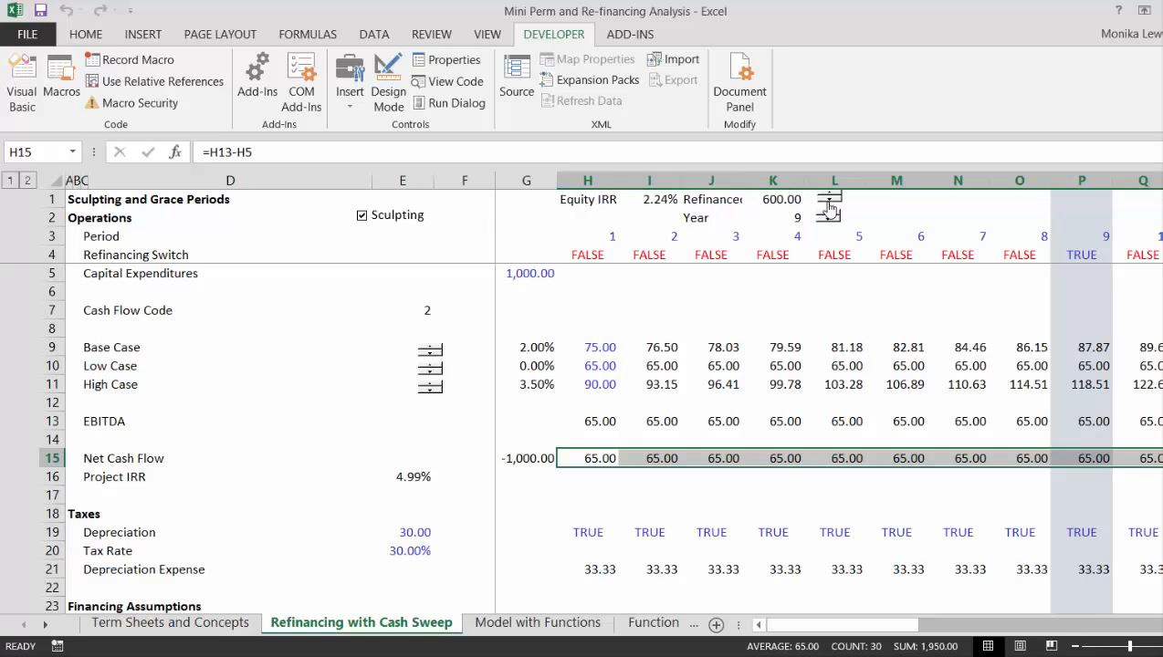
Step: Return the refinanced amount to 800 and set the refinancing year to 0
click(829, 211)
click(828, 211)
click(828, 211)
click(829, 211)
click(829, 211)
click(829, 211)
Step: Examine the period 1 column from Re-financed Debt Service up through Profit and Loss to Depreciation Expense
key(F10)
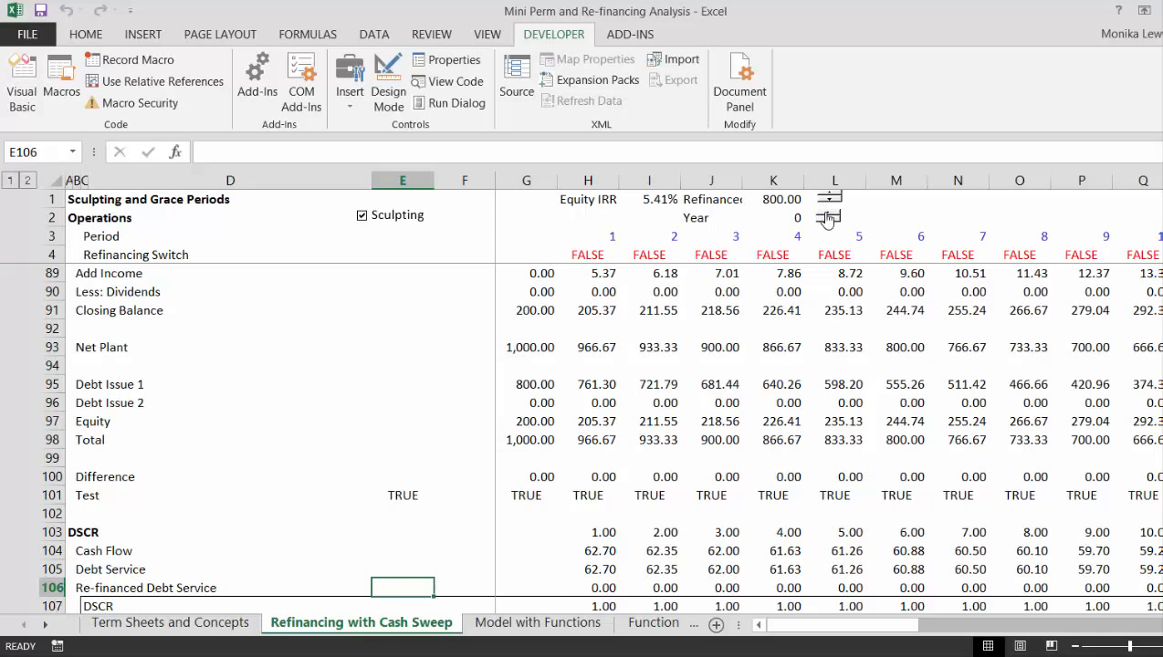
key(Right)
key(Right)
key(Right)
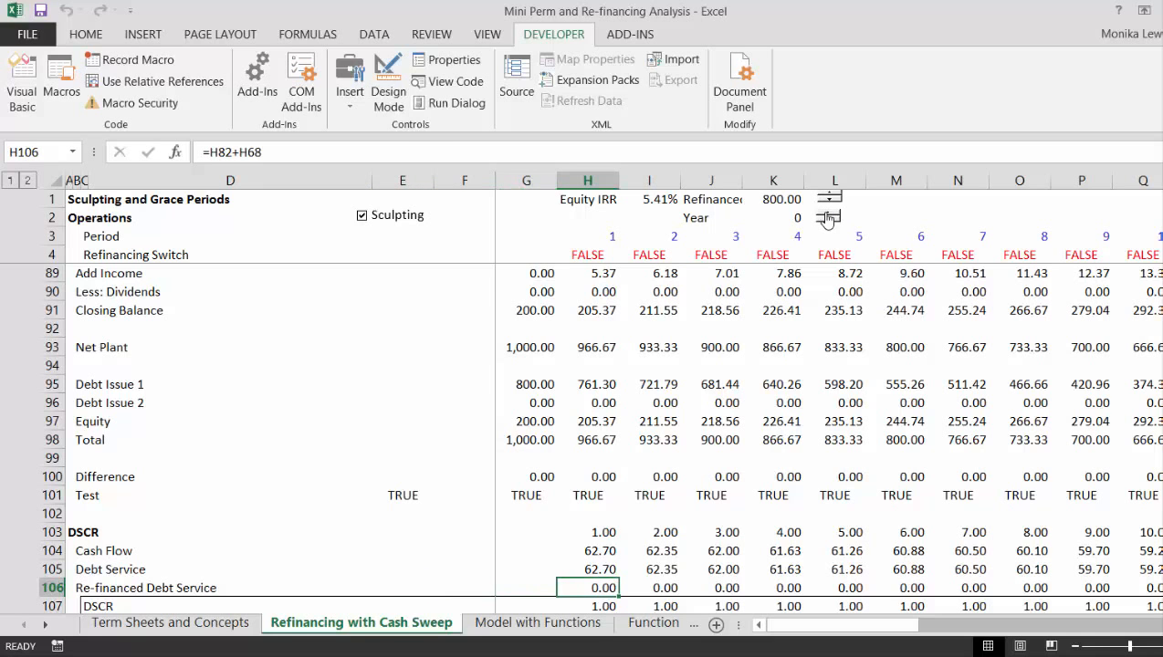
key(Up)
key(Up)
key(Up)
key(Up)
key(Up)
key(Up)
key(Up)
key(Up)
key(Up)
key(Up)
key(Up)
key(Up)
key(Up)
key(Up)
key(Up)
key(Up)
key(Up)
key(Up)
key(Up)
key(Up)
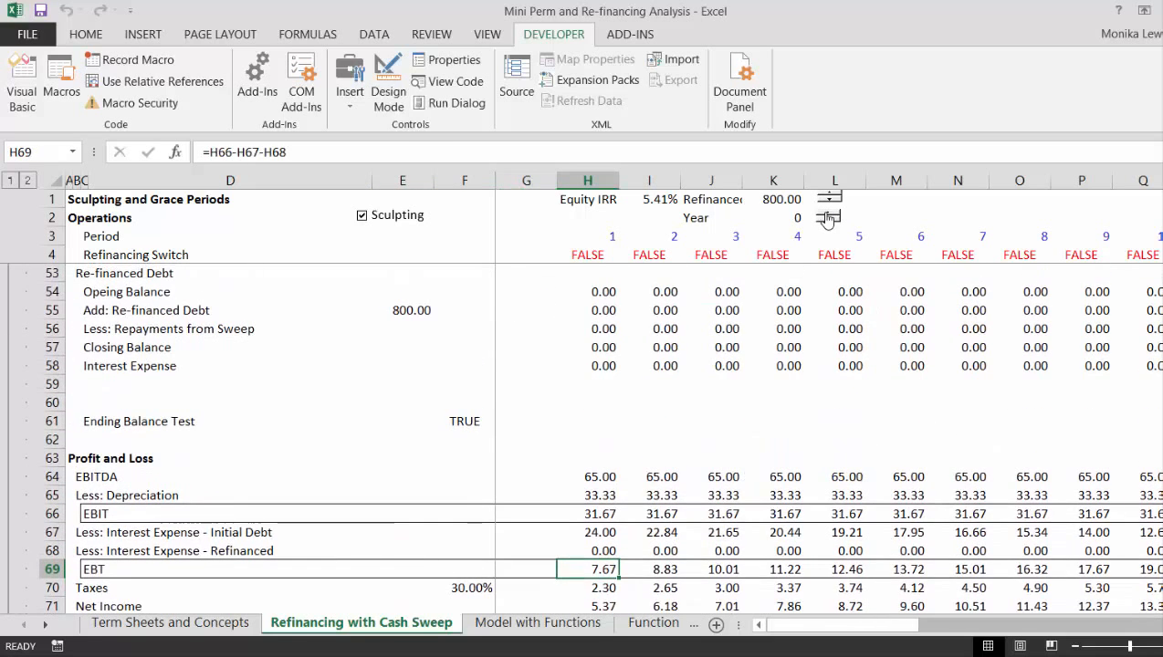
key(Up)
key(Up)
key(Up)
key(Up)
key(Up)
key(Up)
key(Up)
key(Up)
key(Up)
key(Up)
key(Up)
key(Up)
key(Up)
key(Up)
key(Up)
key(Up)
key(Up)
key(Up)
key(Up)
key(Up)
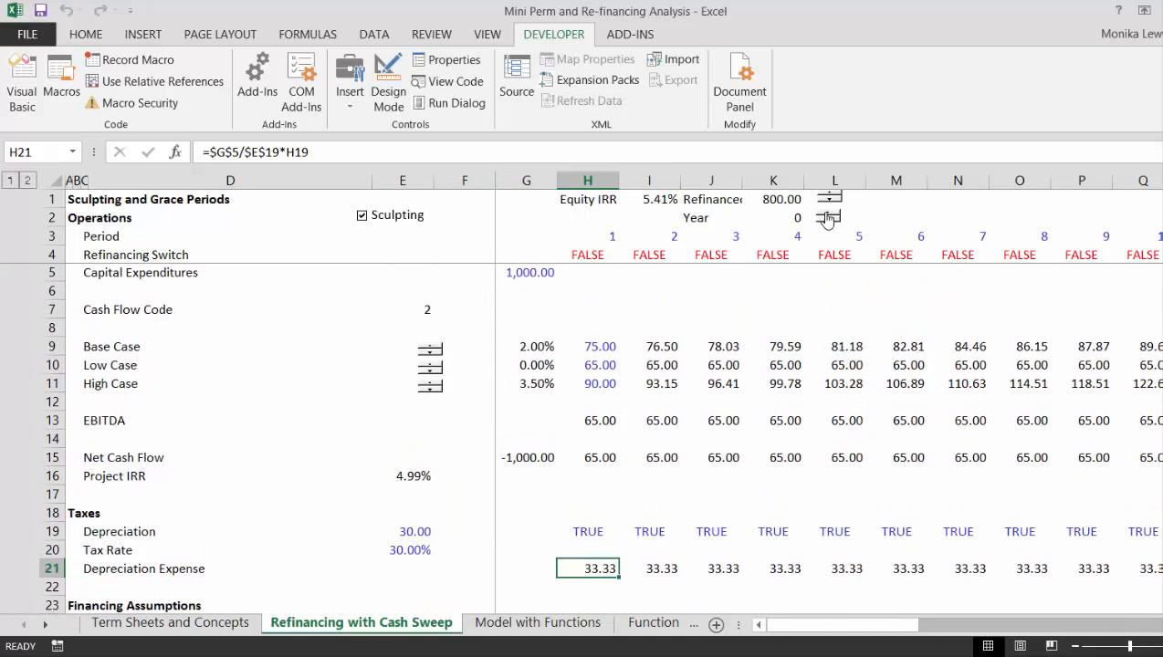
Step: Review the Operations cash flow rows and inspect the Project IRR formula
key(Left)
key(Up)
key(Up)
key(Up)
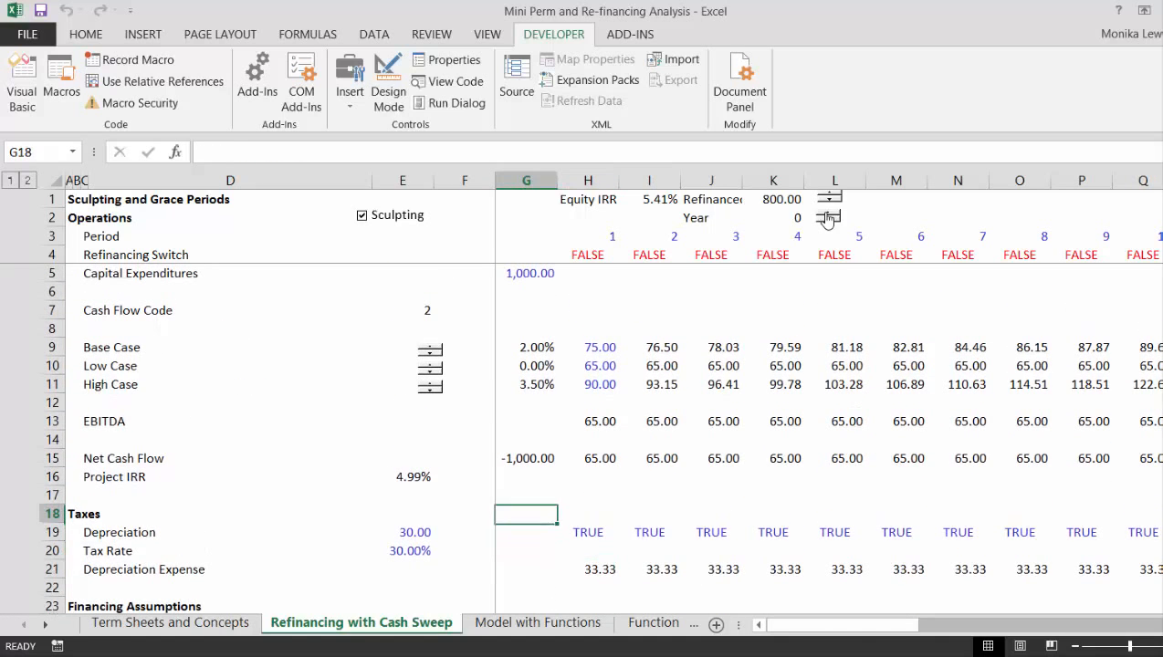
key(Up)
key(Up)
key(Up)
key(Up)
key(Up)
key(Up)
key(Up)
key(Up)
key(Up)
key(Up)
key(Up)
key(Up)
key(Up)
key(Up)
key(Up)
key(Up)
key(Down)
key(Down)
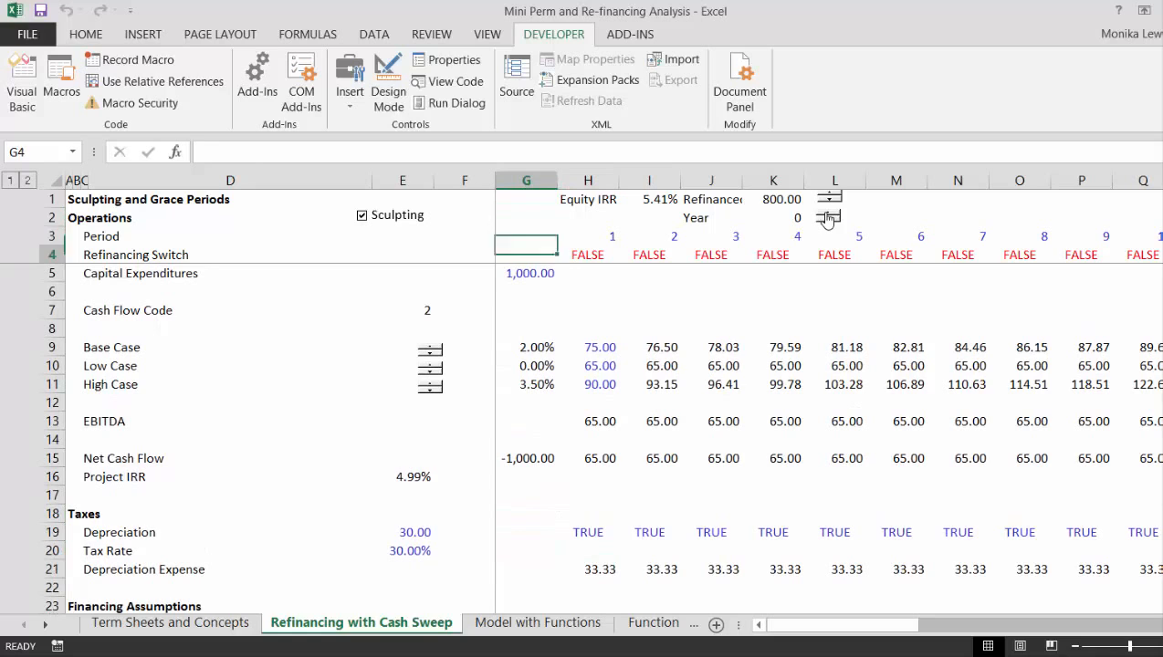
key(Down)
key(Down)
key(Down)
key(Down)
key(Down)
key(Down)
key(Down)
key(Down)
key(Down)
key(Down)
key(Down)
key(Down)
key(Left)
key(Left)
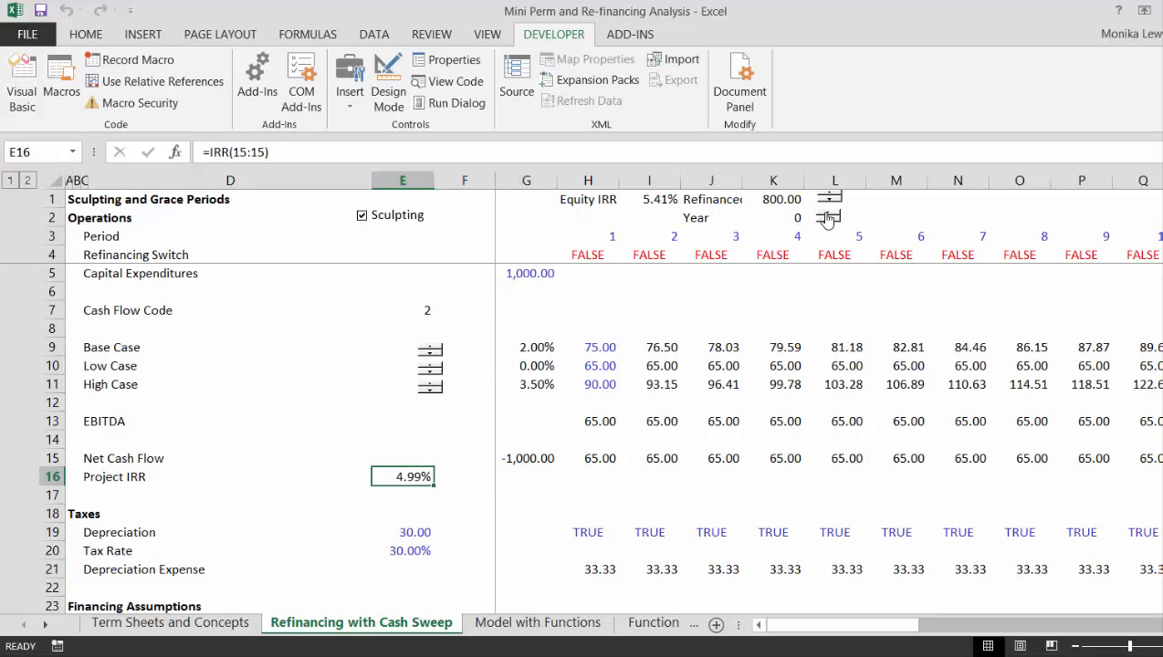
Step: Review the Financing Assumptions down to the Sculpting setting and select the input value for Max Debt to Capital
key(Down)
key(Down)
key(Down)
key(Down)
key(Down)
key(Down)
key(Down)
key(Down)
key(Down)
key(Down)
key(Down)
key(Down)
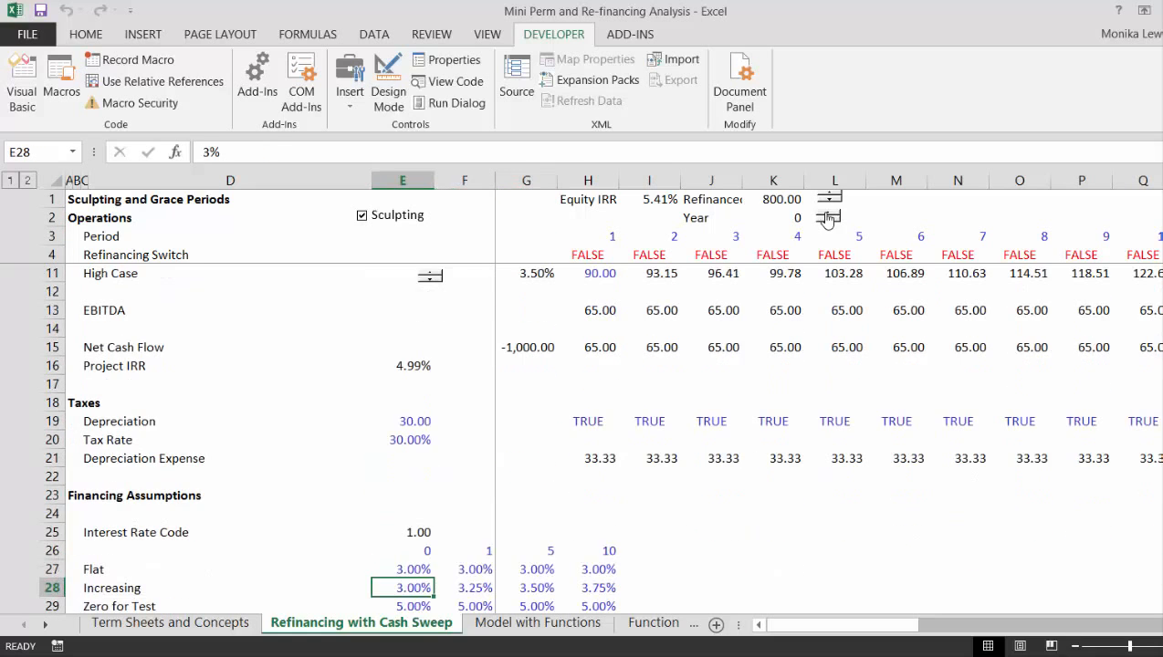
key(Up)
key(Down)
key(Down)
key(Down)
key(Down)
key(Down)
key(Down)
key(Down)
key(Down)
key(Down)
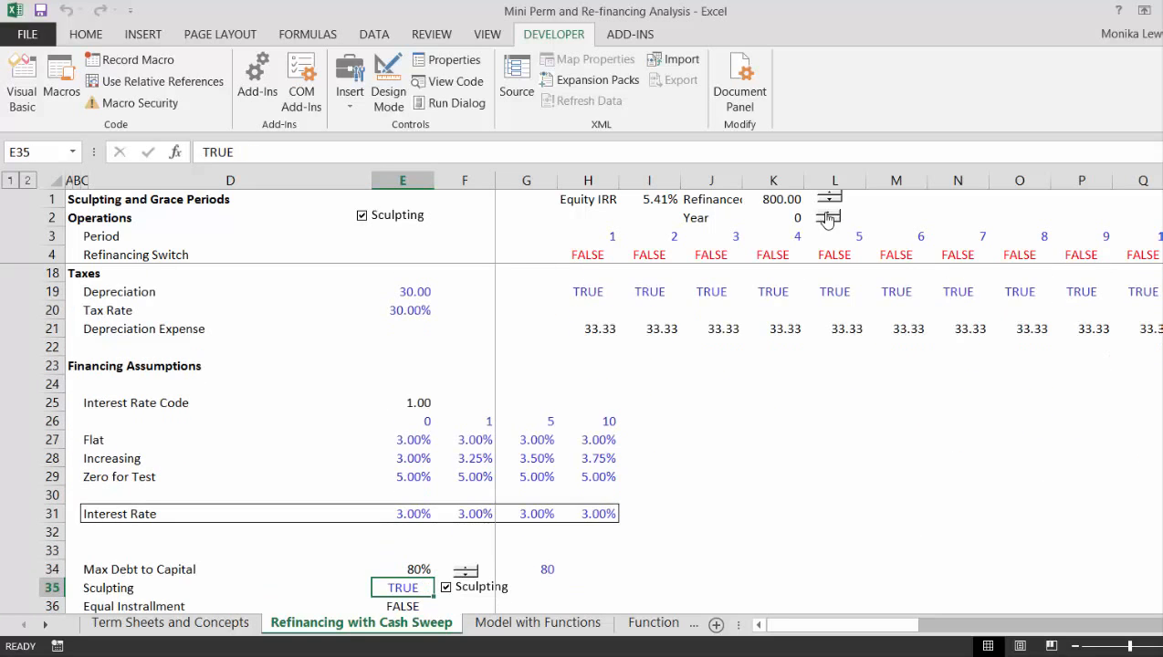
key(Up)
key(Up)
key(Right)
key(Right)
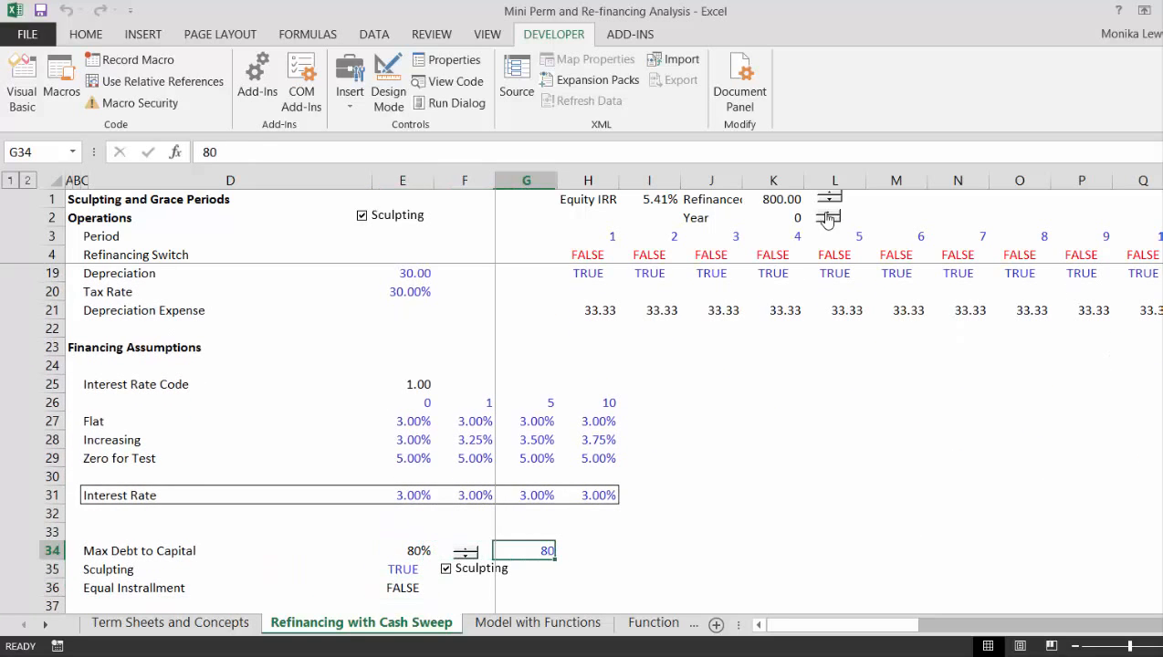
Step: Set the Max Debt to Capital input to 0 and look back up at the Operations cash flow rows
text(0)
key(Return)
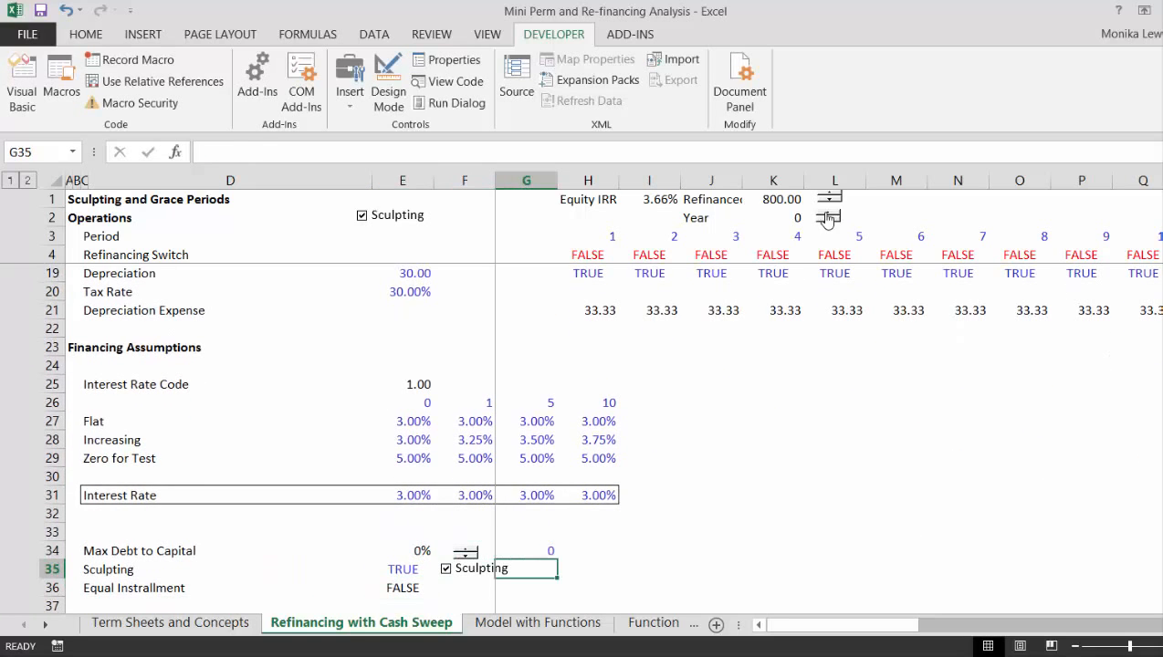
key(Up)
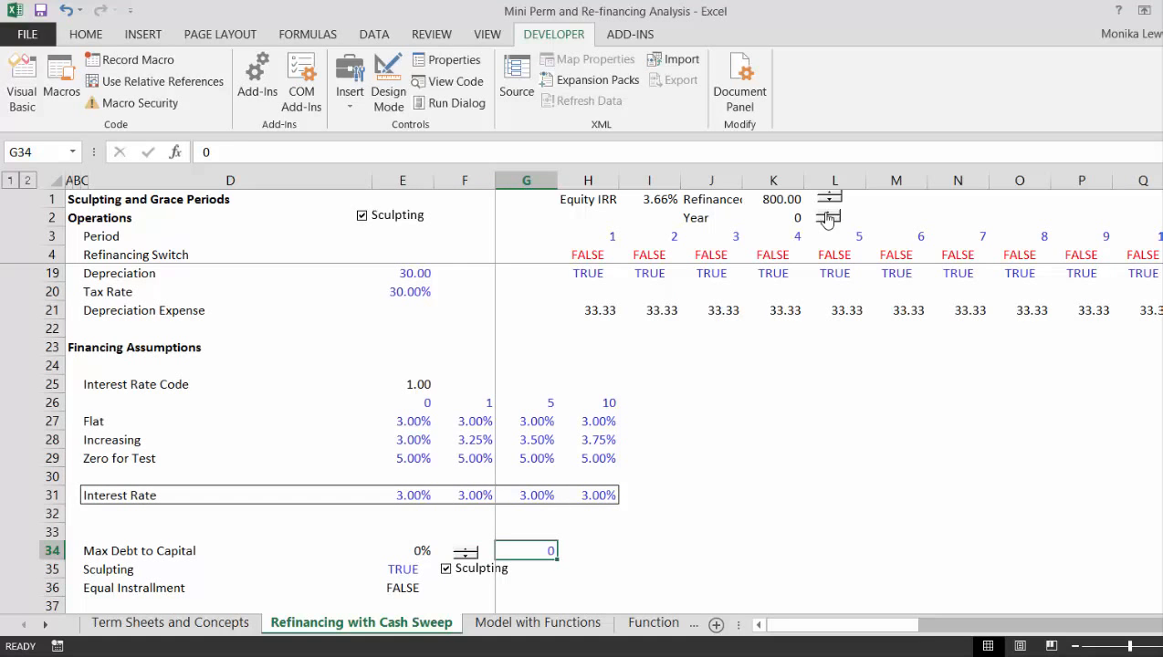
key(Page_Up)
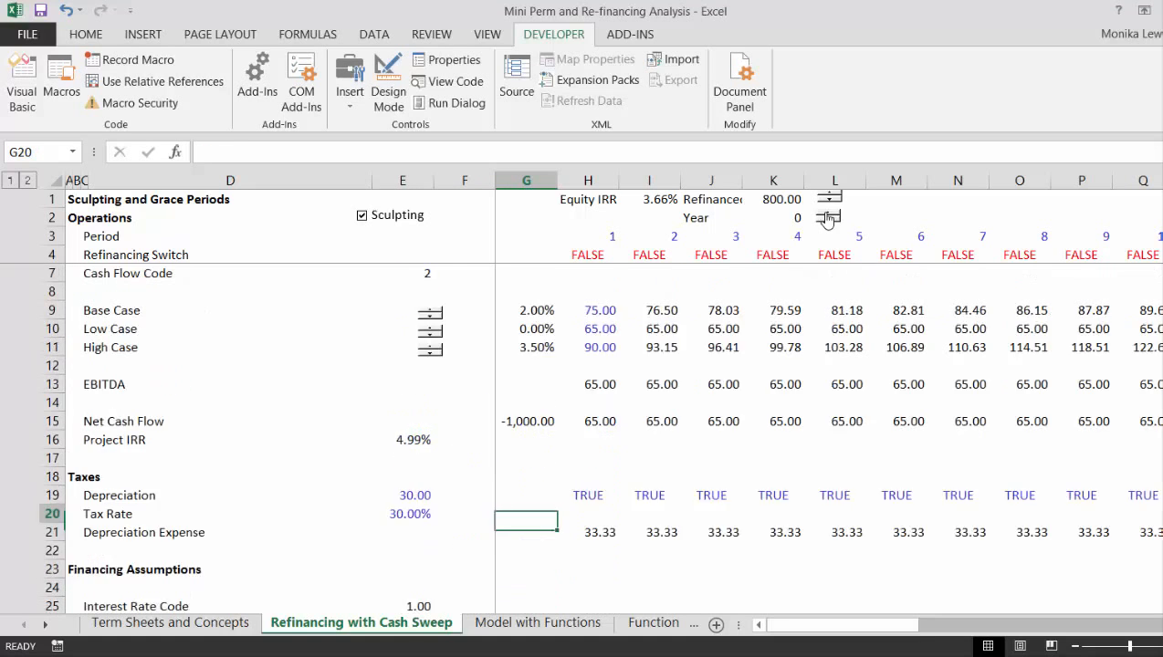
Step: Return the Max Debt to Capital input to 80
key(Page_Down)
key(Up)
key(Up)
key(Up)
key(Up)
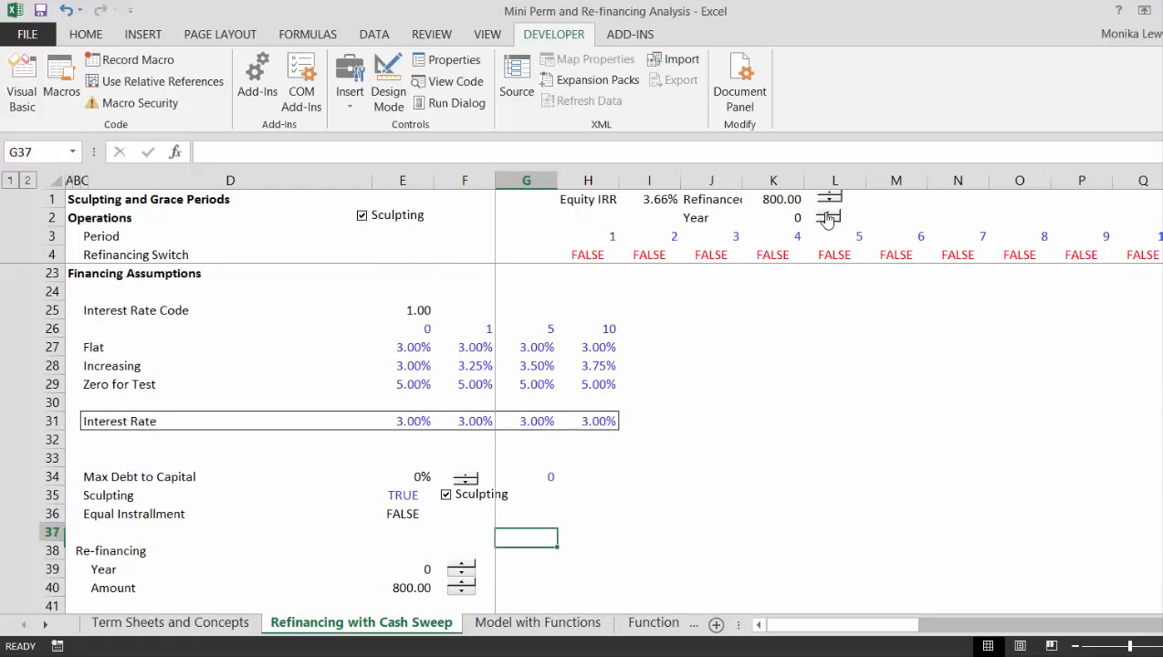
text(80)
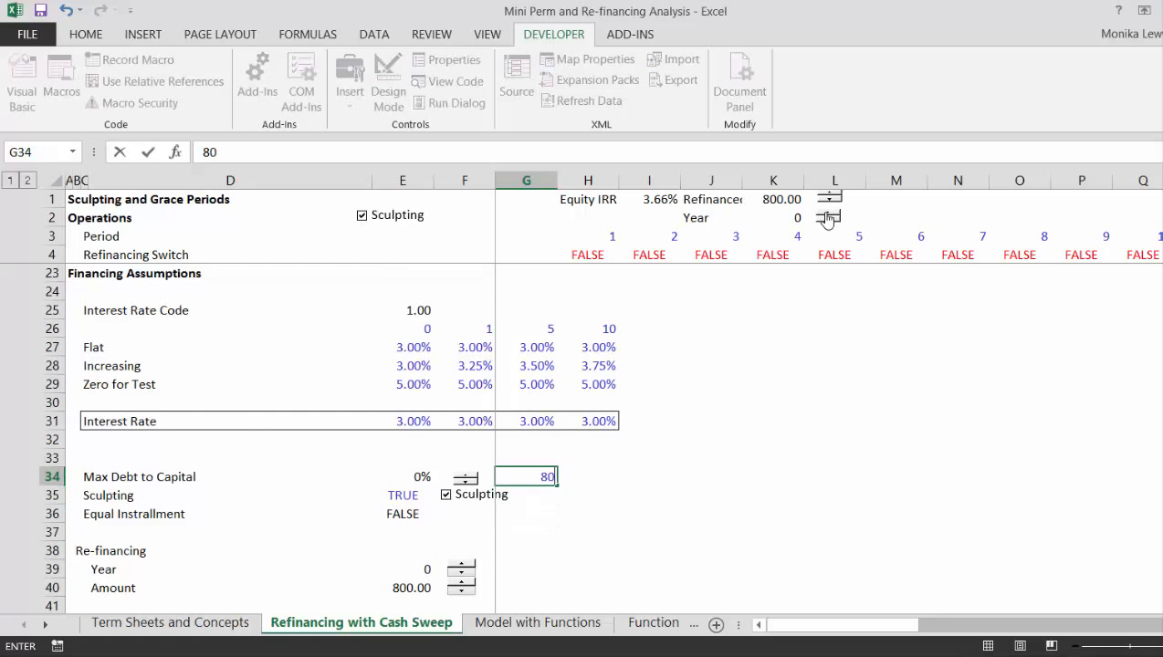
text(0)
key(Return)
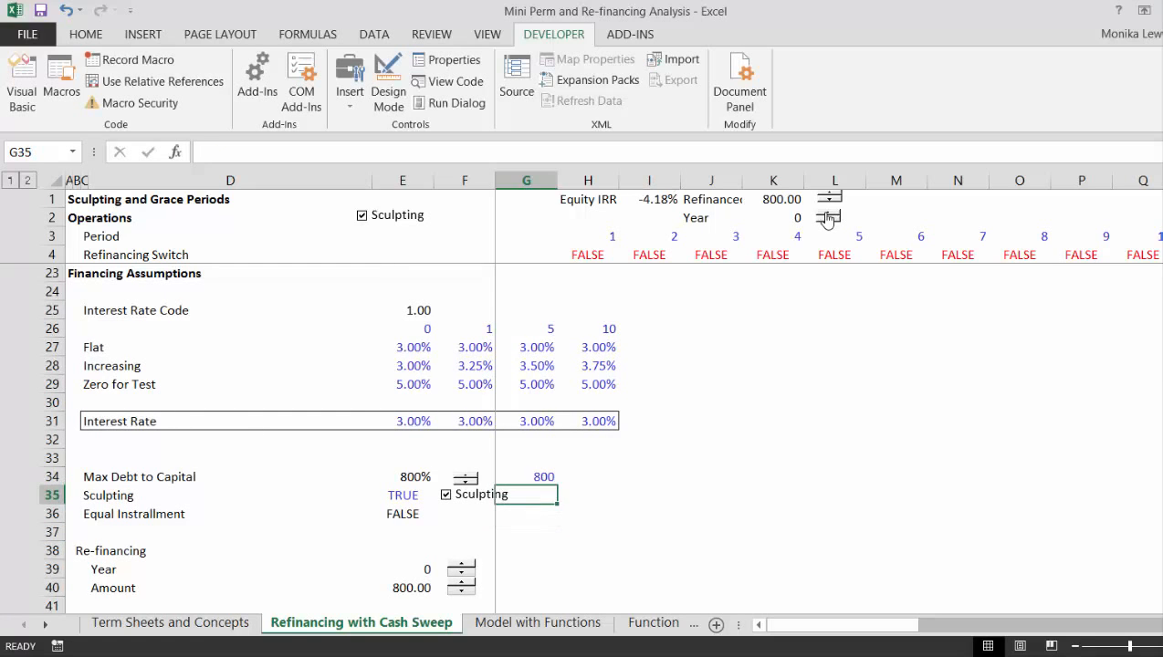
key(Up)
text(80)
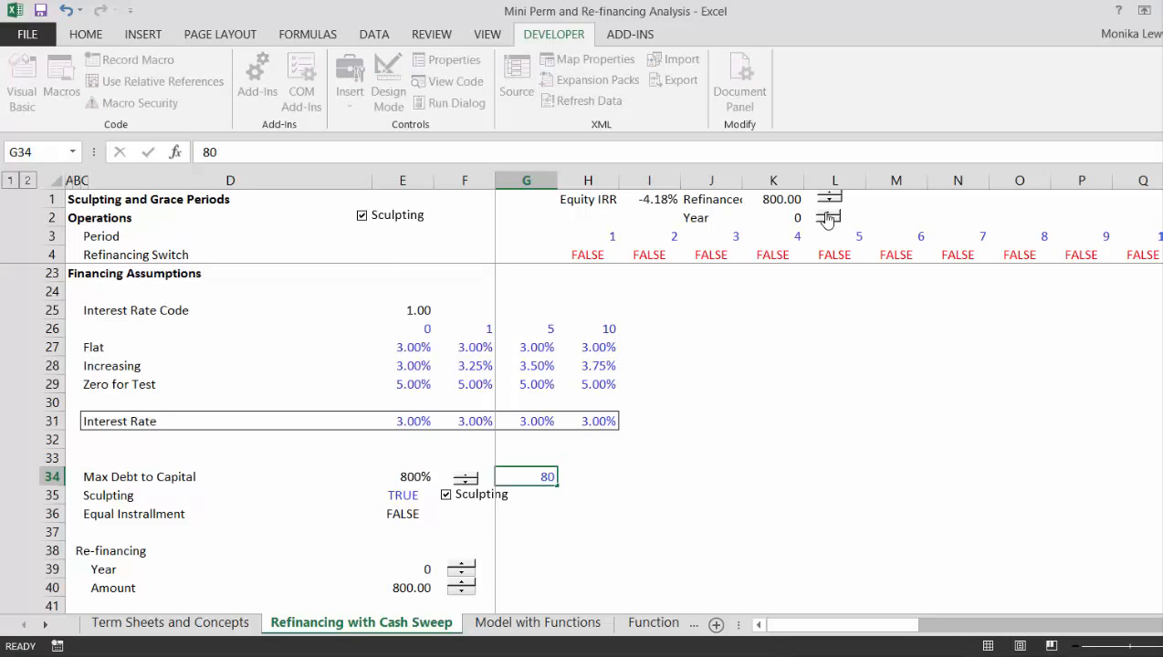
key(Return)
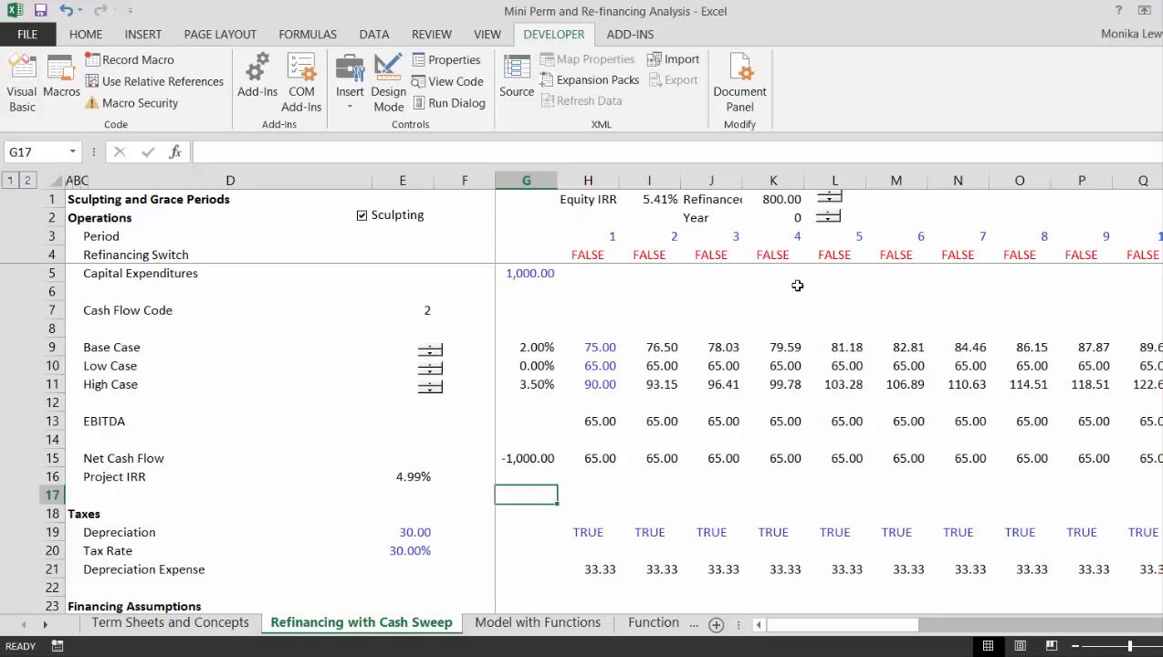
Step: Raise the refinancing year one year at a time up to 19
click(832, 217)
click(832, 218)
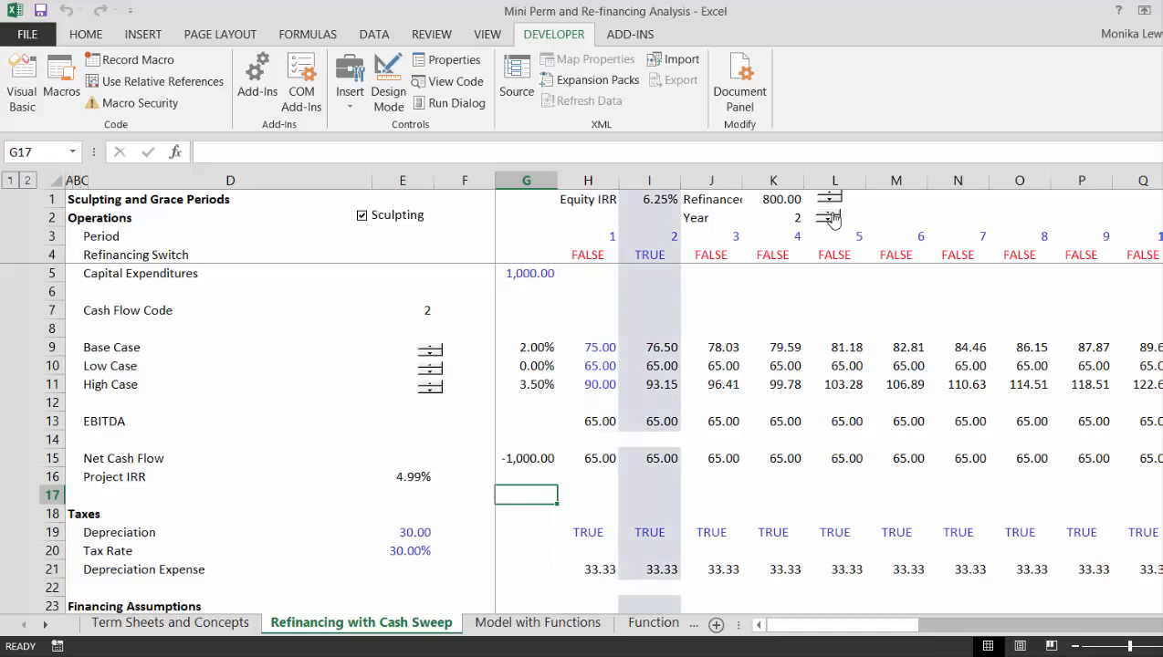
click(831, 218)
click(832, 218)
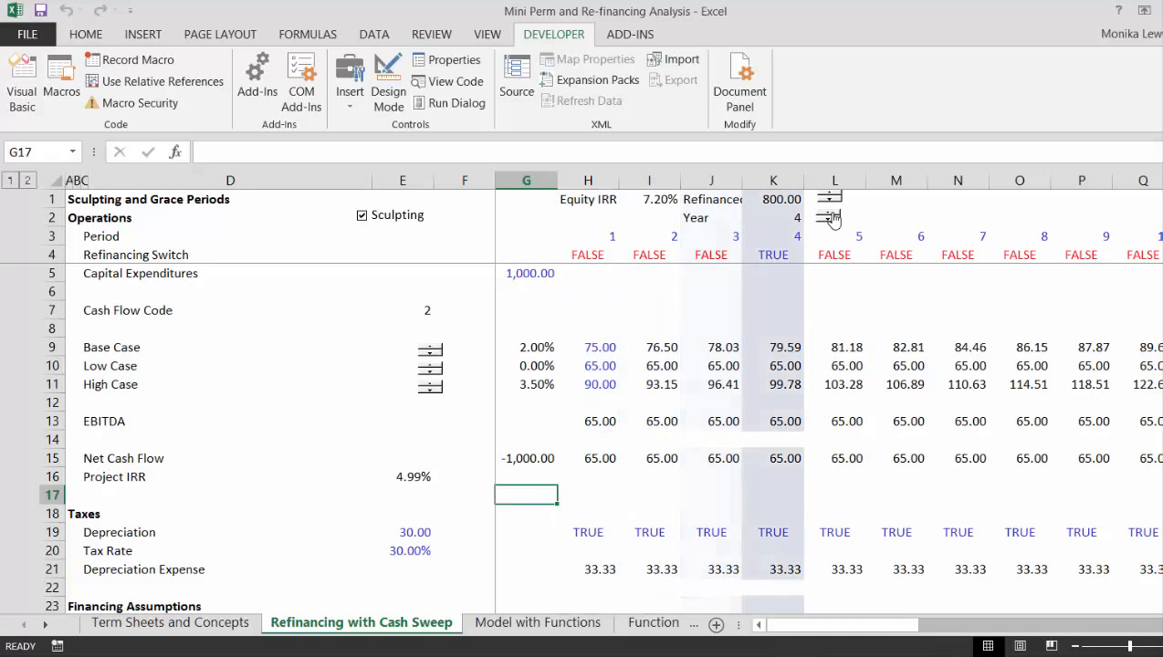
click(831, 217)
click(831, 217)
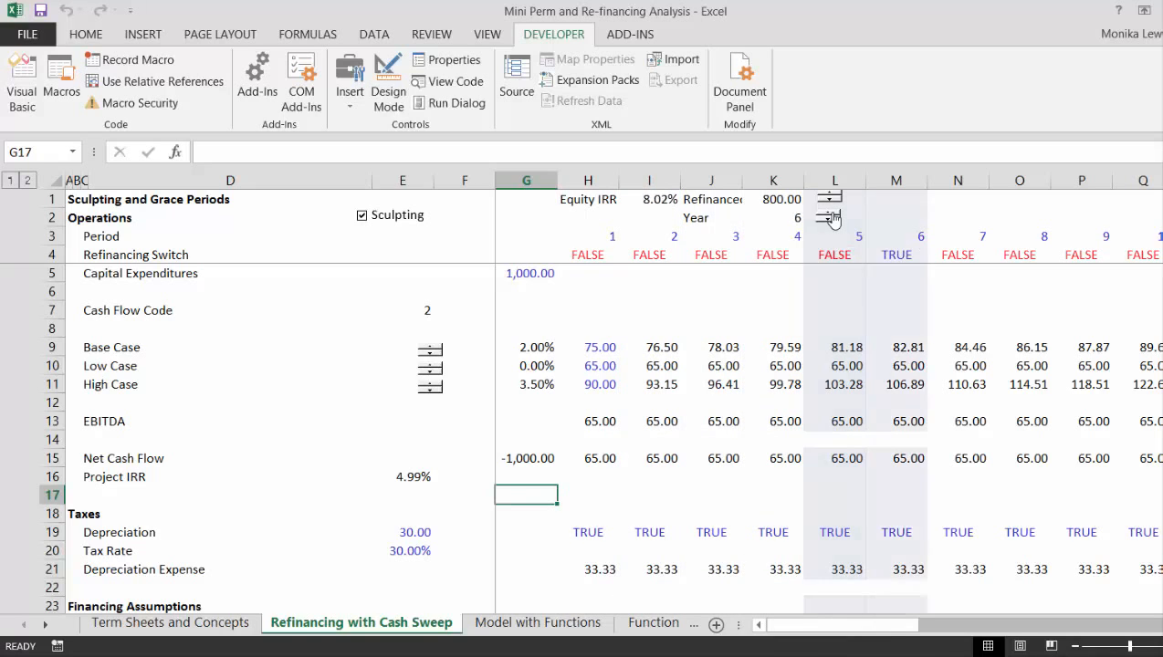
click(831, 217)
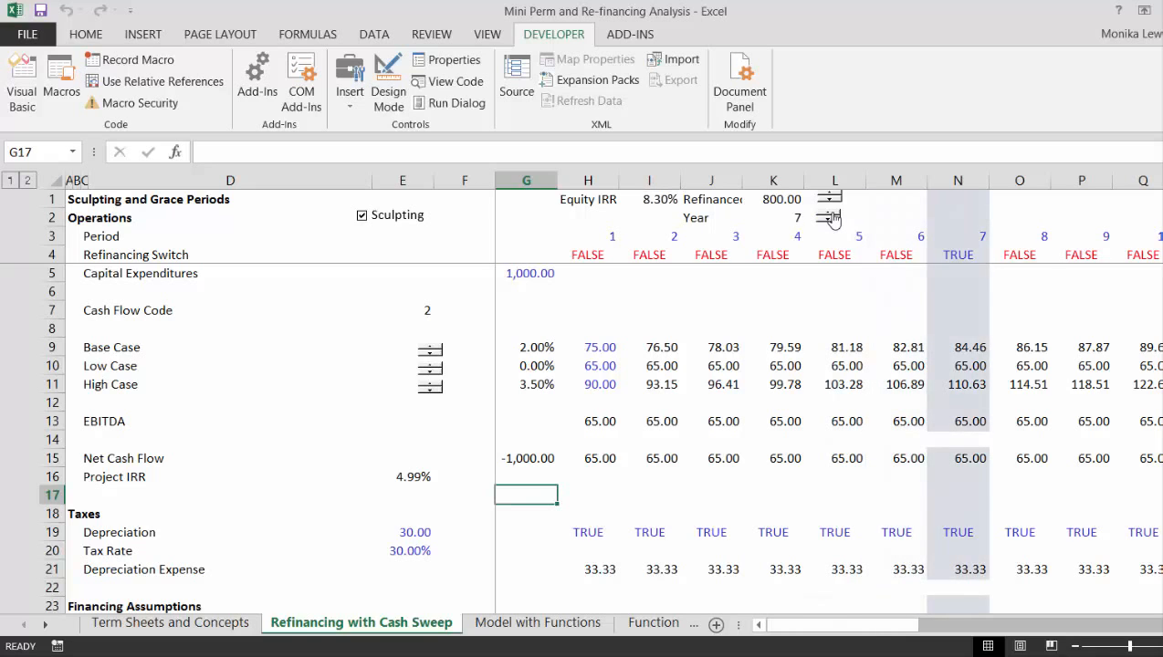
click(831, 217)
click(831, 217)
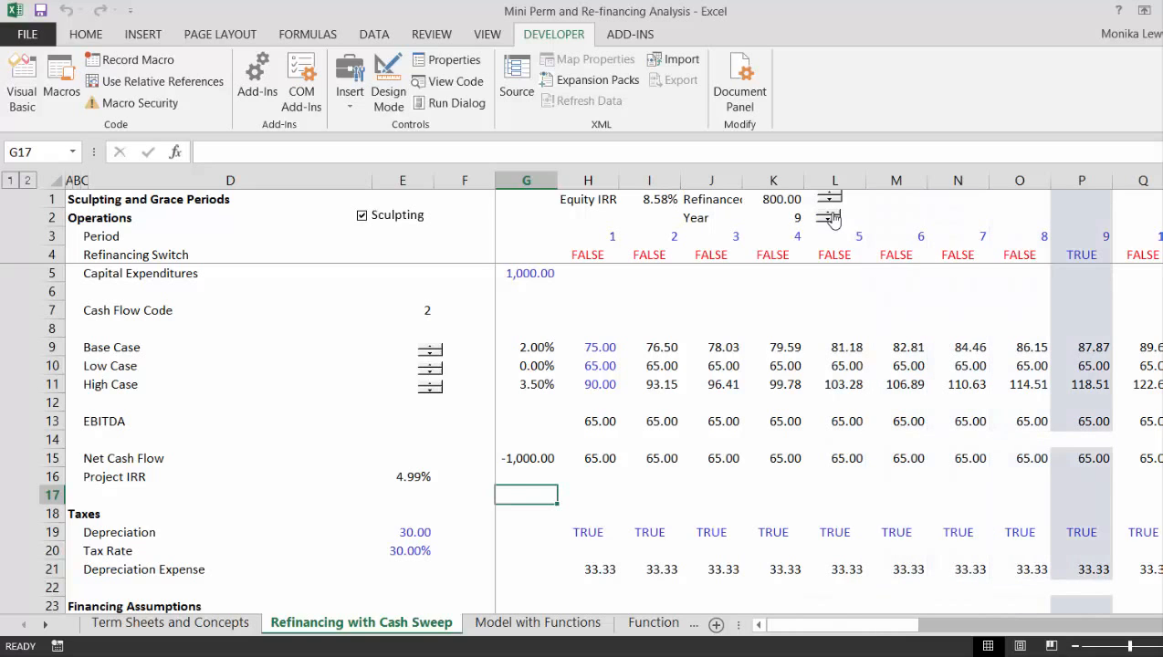
click(831, 217)
click(832, 217)
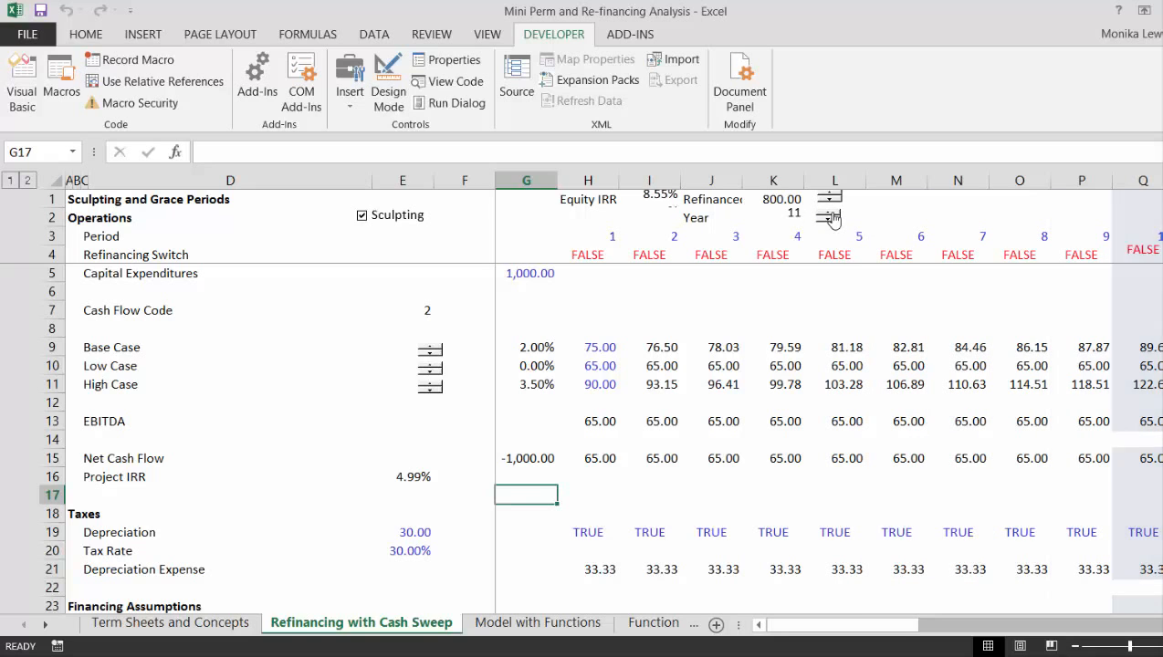
click(832, 217)
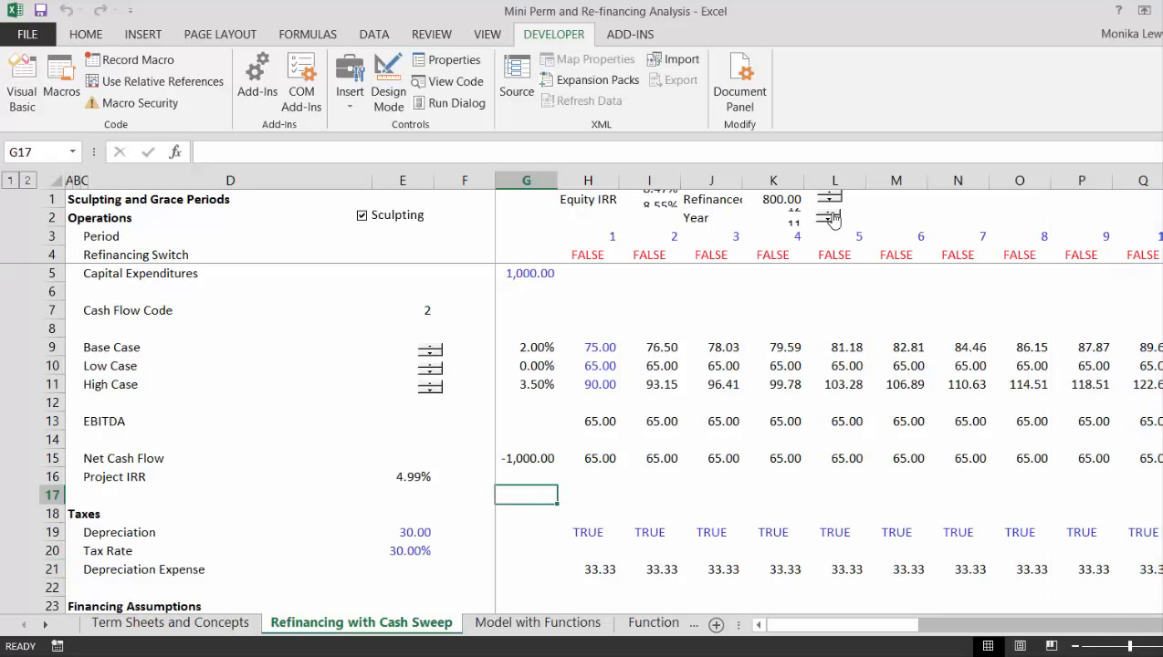
click(831, 217)
click(832, 217)
click(832, 217)
click(831, 219)
click(831, 219)
click(832, 219)
click(831, 219)
Step: Examine the results below the balance sheet, including the Equity IRR, the debt service chart and the empty area beside it
click(768, 372)
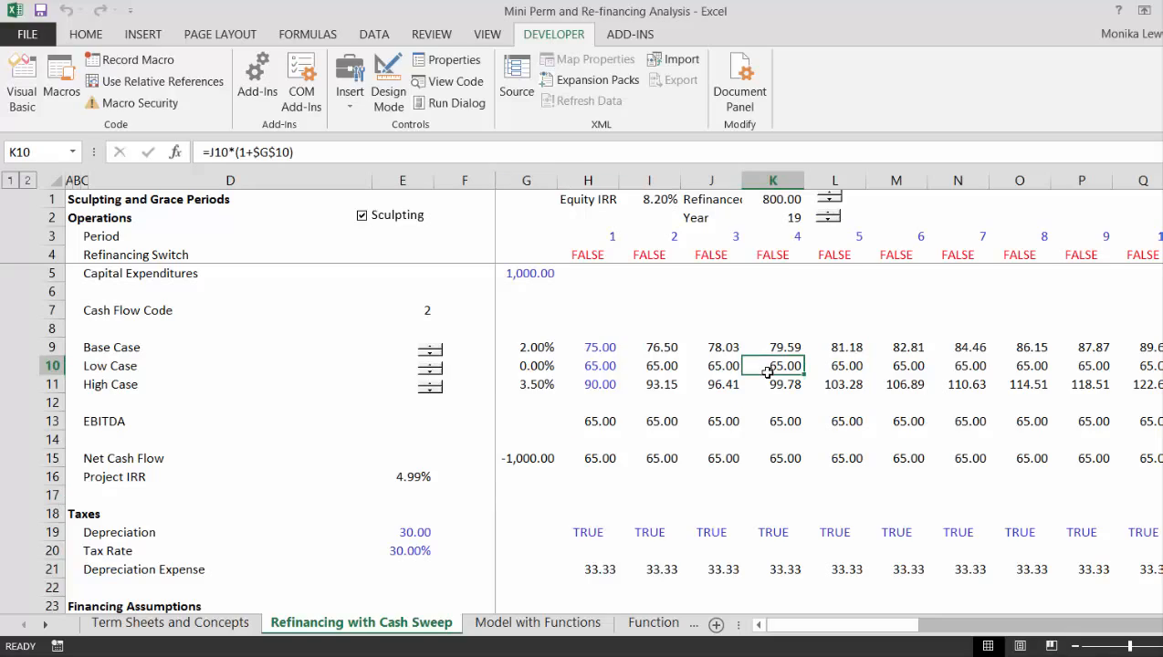
key(Page_Down)
key(Page_Down)
key(Page_Down)
key(Page_Down)
key(Page_Down)
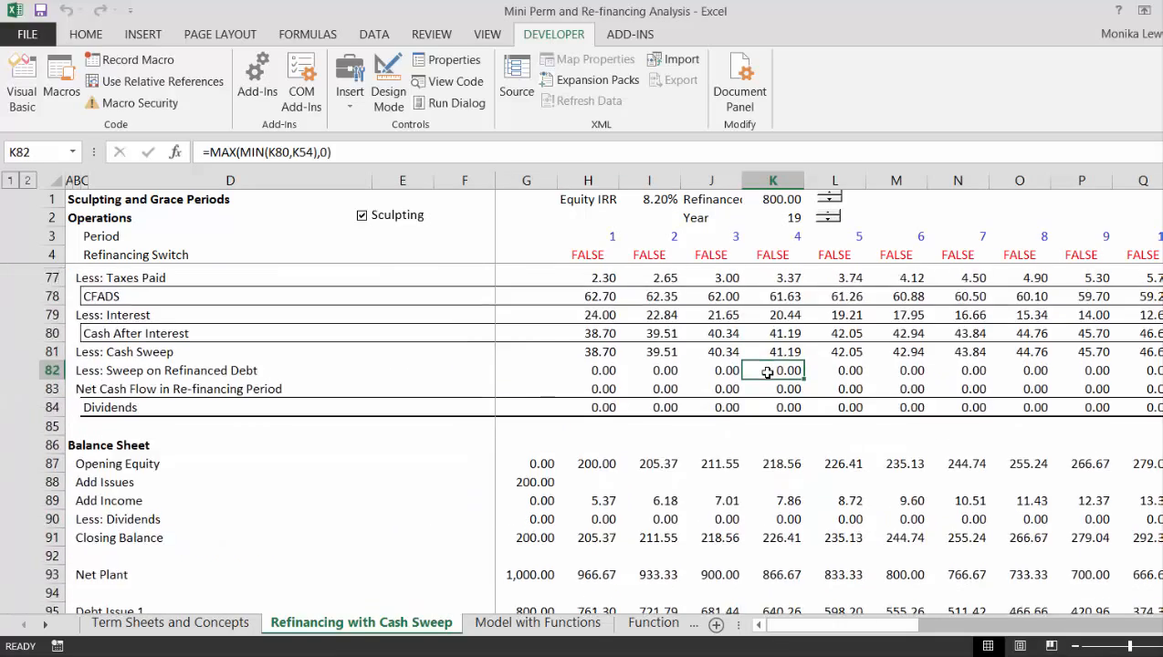
key(Page_Down)
key(Page_Down)
key(Page_Up)
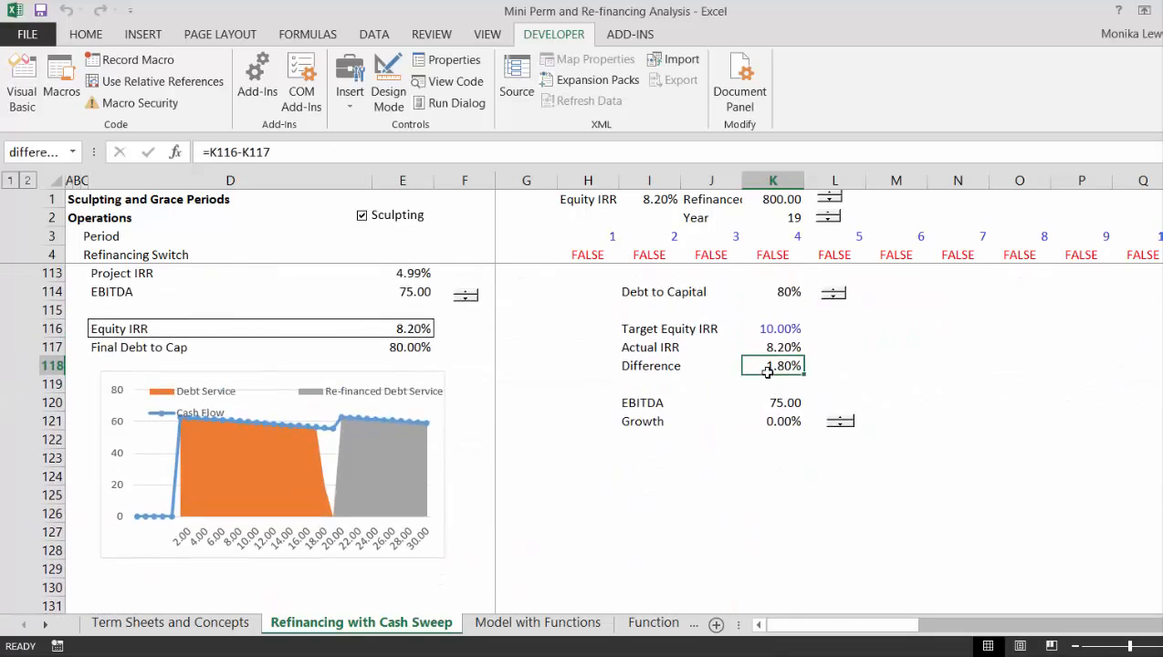
key(Down)
key(Down)
key(Down)
key(Down)
key(Down)
key(Down)
key(Down)
key(Down)
key(Down)
key(Down)
key(Down)
key(Down)
key(Down)
key(Down)
key(Down)
key(Down)
key(Down)
key(Down)
key(Down)
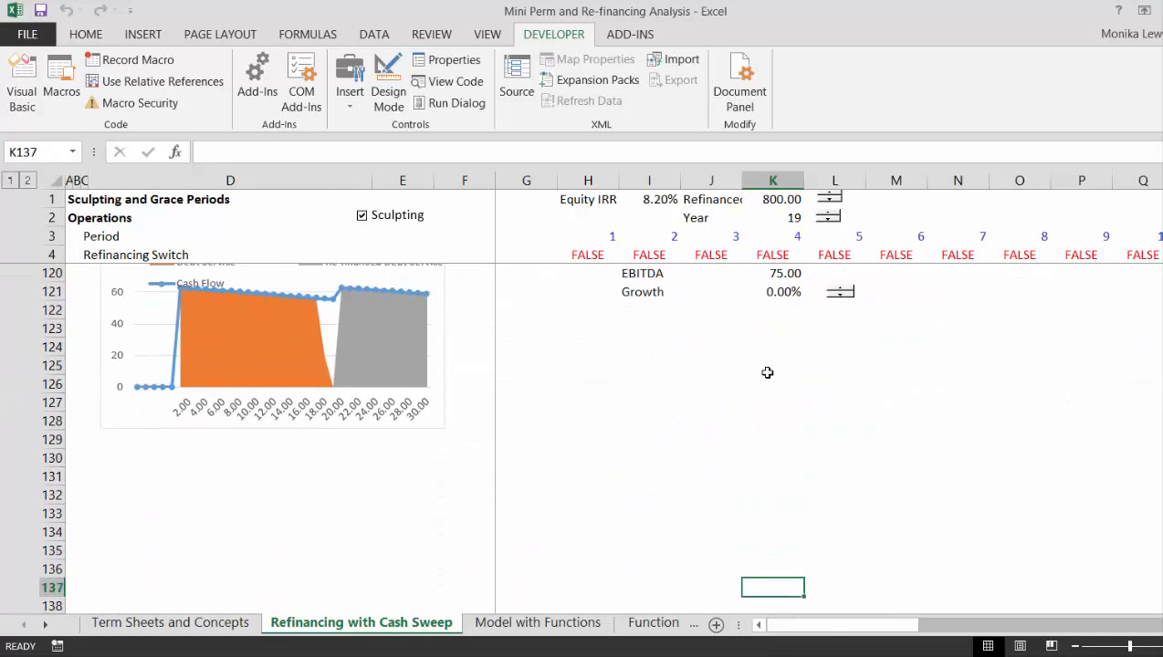
Step: Enter 500 in K128, below the Growth value, formatted as a number with two decimals instead of a percentage
key(Up)
key(Up)
key(Up)
key(Up)
key(Up)
key(Up)
key(Up)
key(Up)
key(Up)
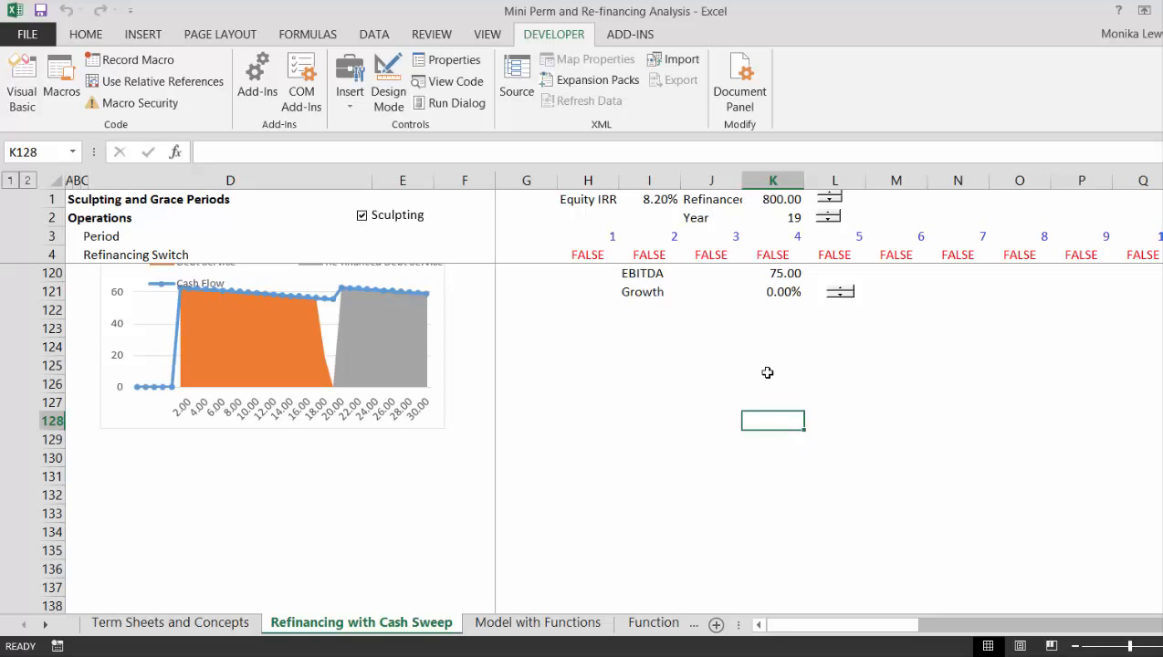
text(500)
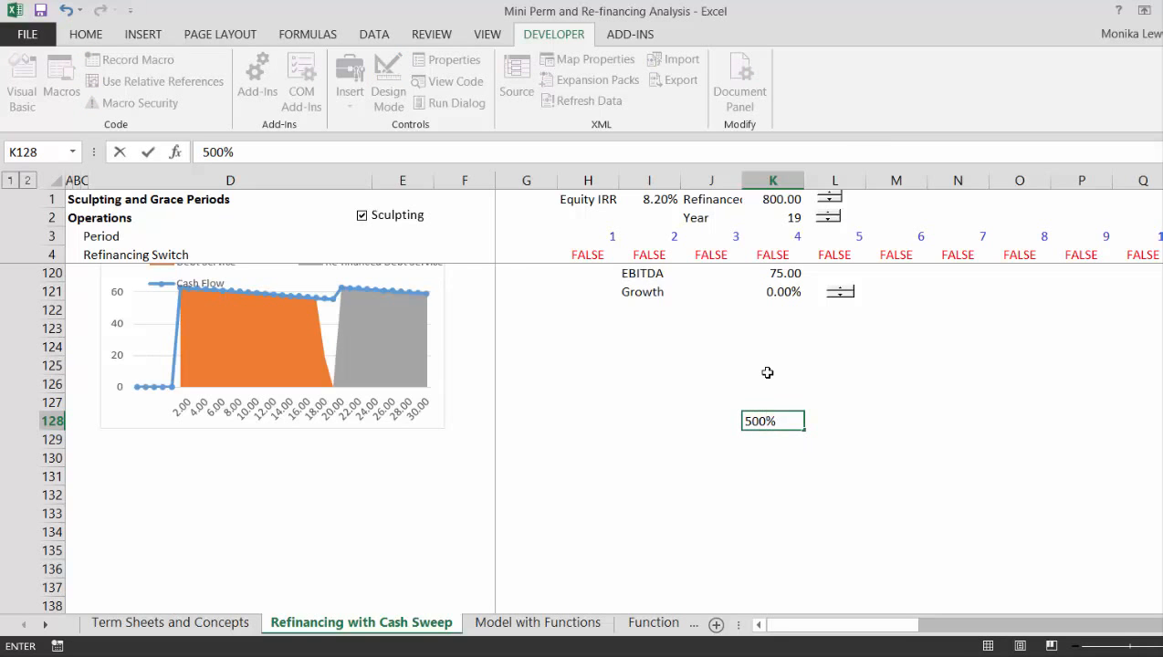
key(Escape)
text(5000)
key(Return)
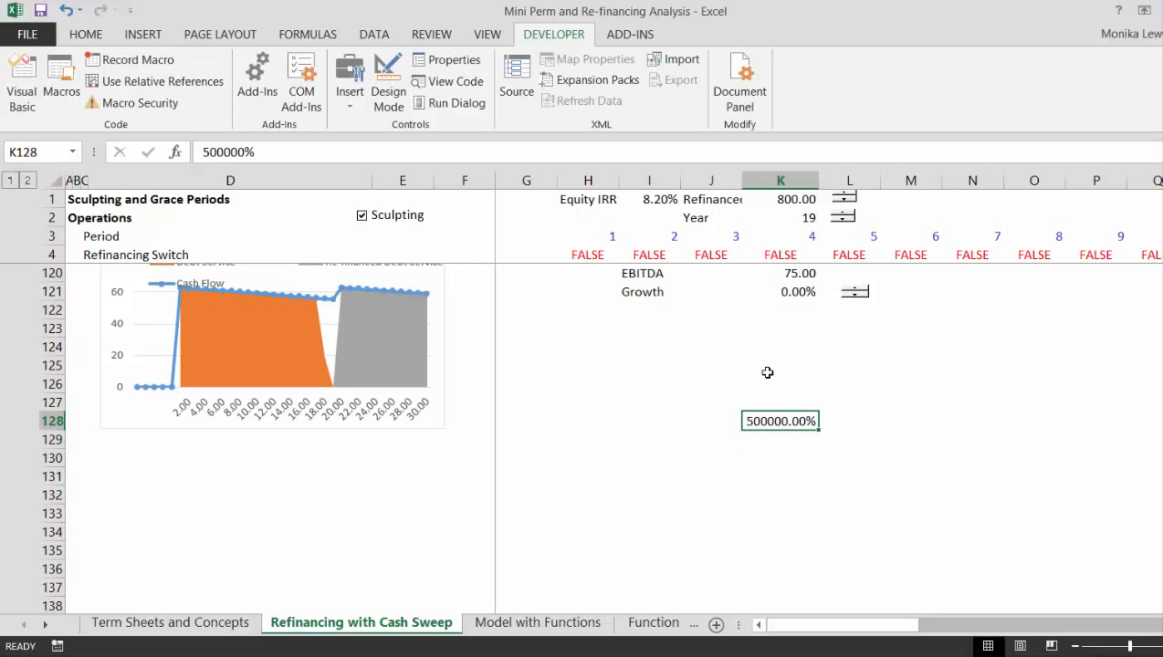
key(ctrl+shift+1)
text(500)
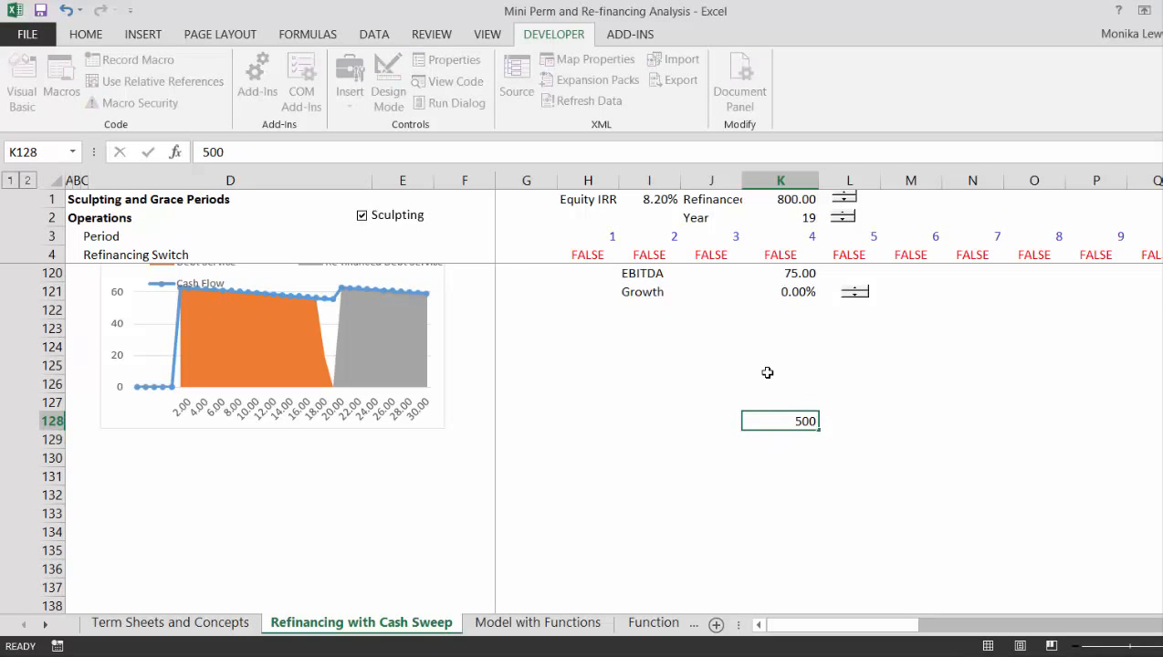
key(Return)
Step: Enter =K128+100 in K129 and fill the formula down to K135 to build the column of refinancing amounts
text(=)
key(Up)
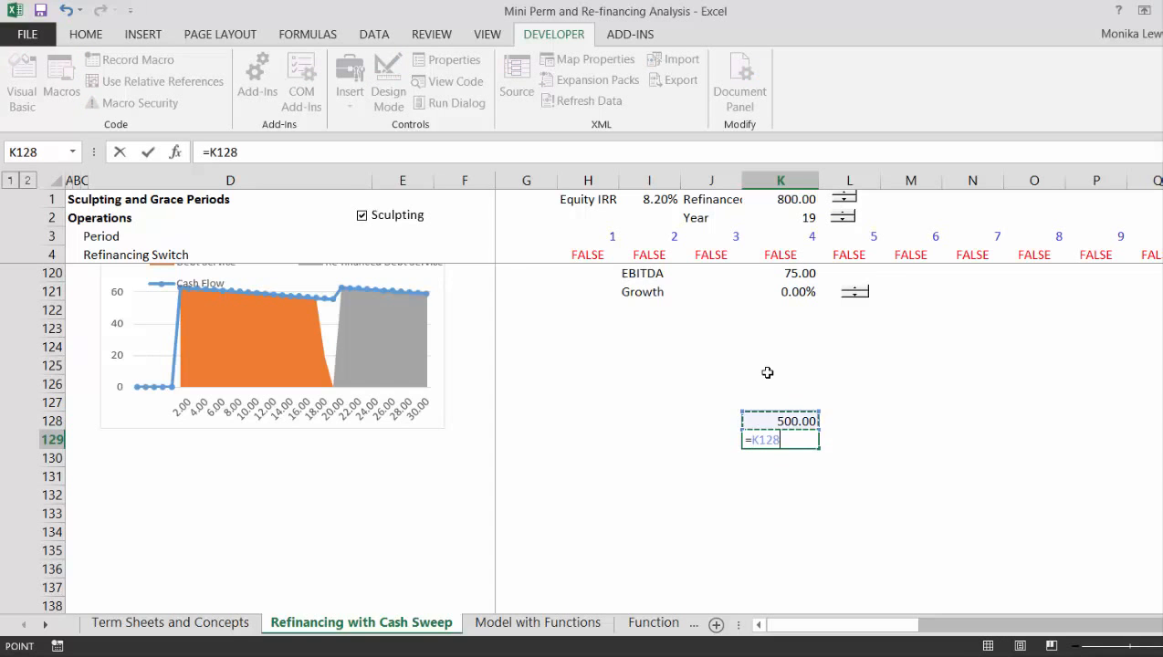
text(+100)
key(Return)
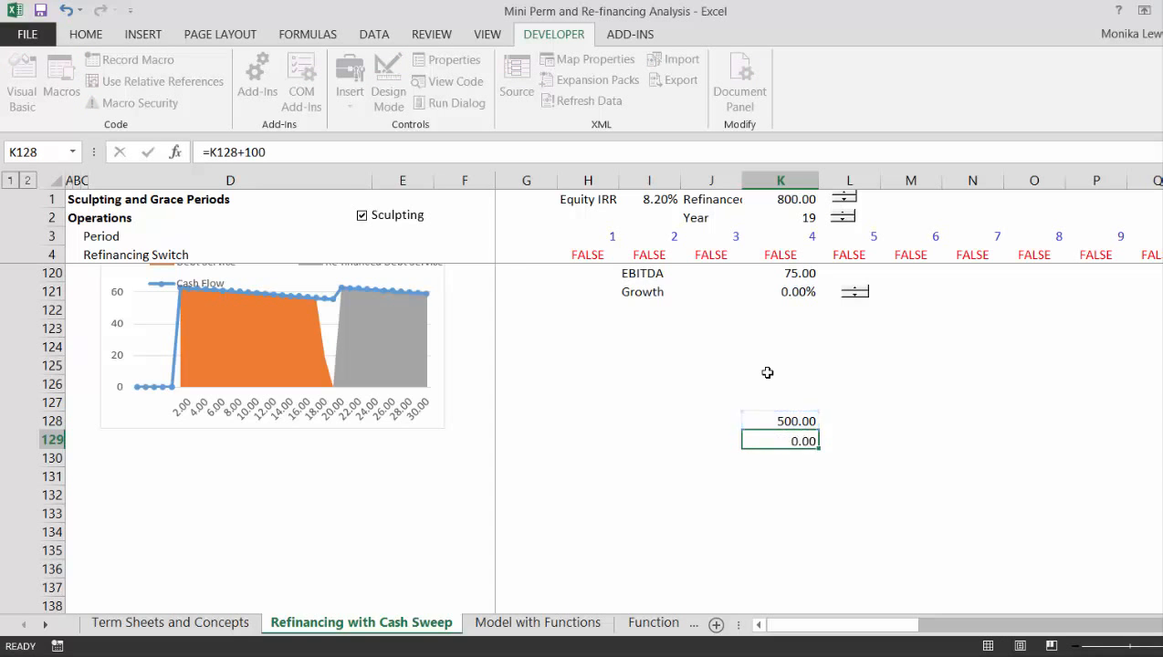
key(Up)
key(shift+Down)
key(shift+Down)
key(shift+Down)
key(shift+Down)
key(shift+Down)
key(shift+Down)
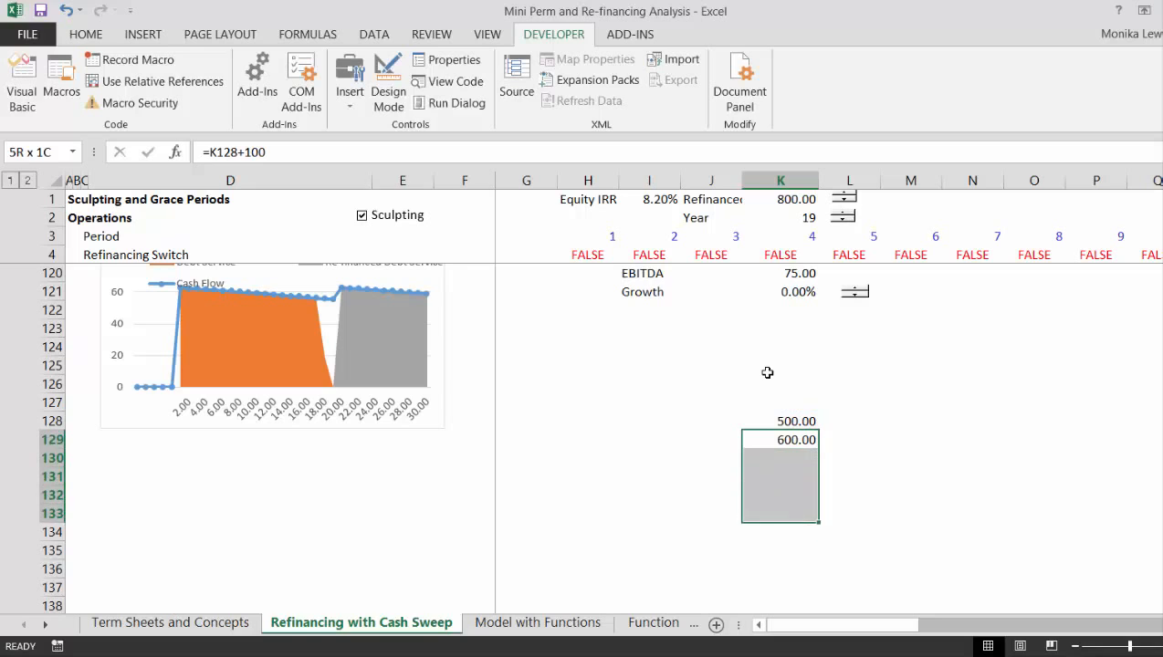
key(ctrl+d)
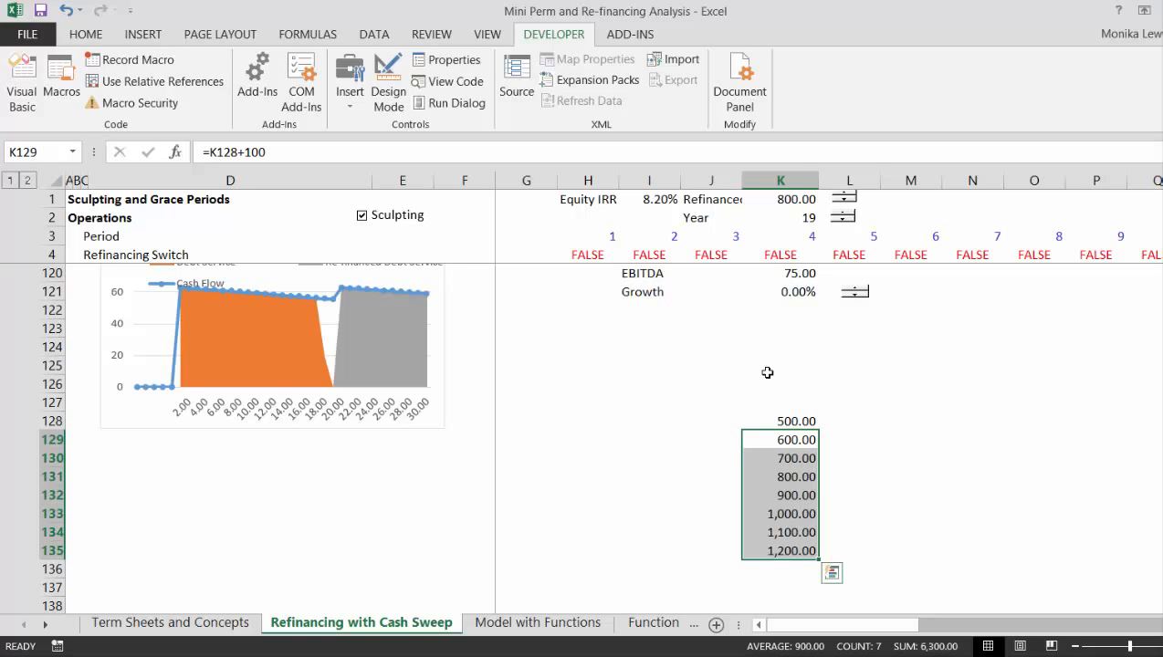
Step: Enter 1 in L127 as the first year heading, formatted as a number with two decimals instead of a percentage
key(Up)
key(Up)
key(Right)
text(1%)
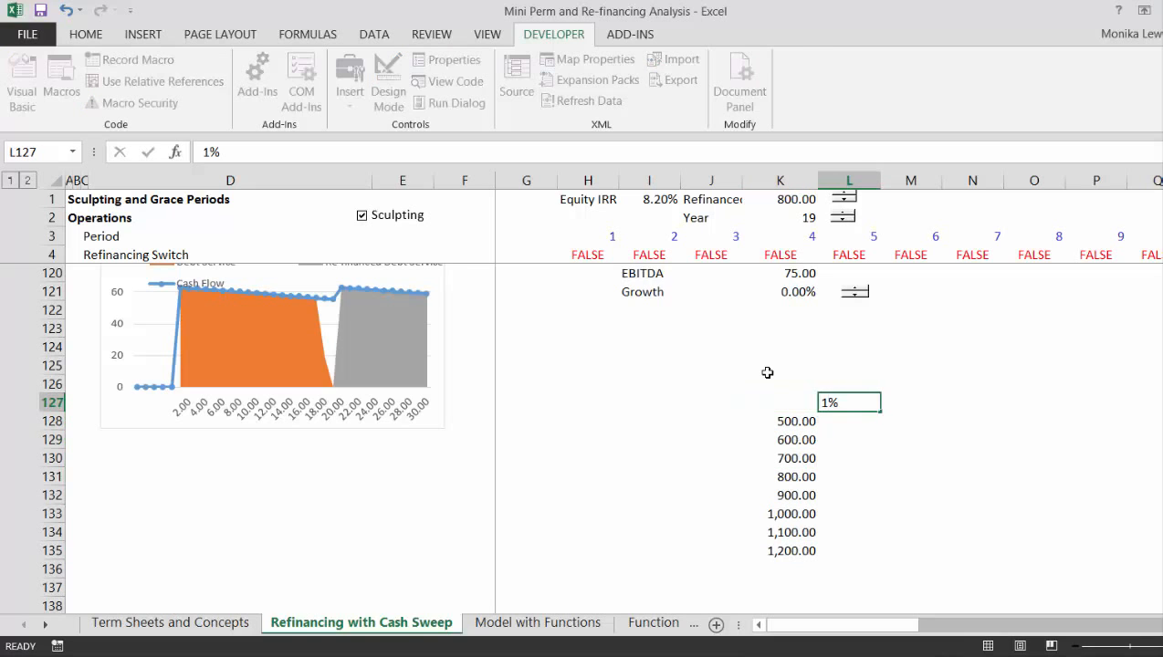
key(Return)
key(Up)
key(ctrl+shift+1)
text(1)
key(Return)
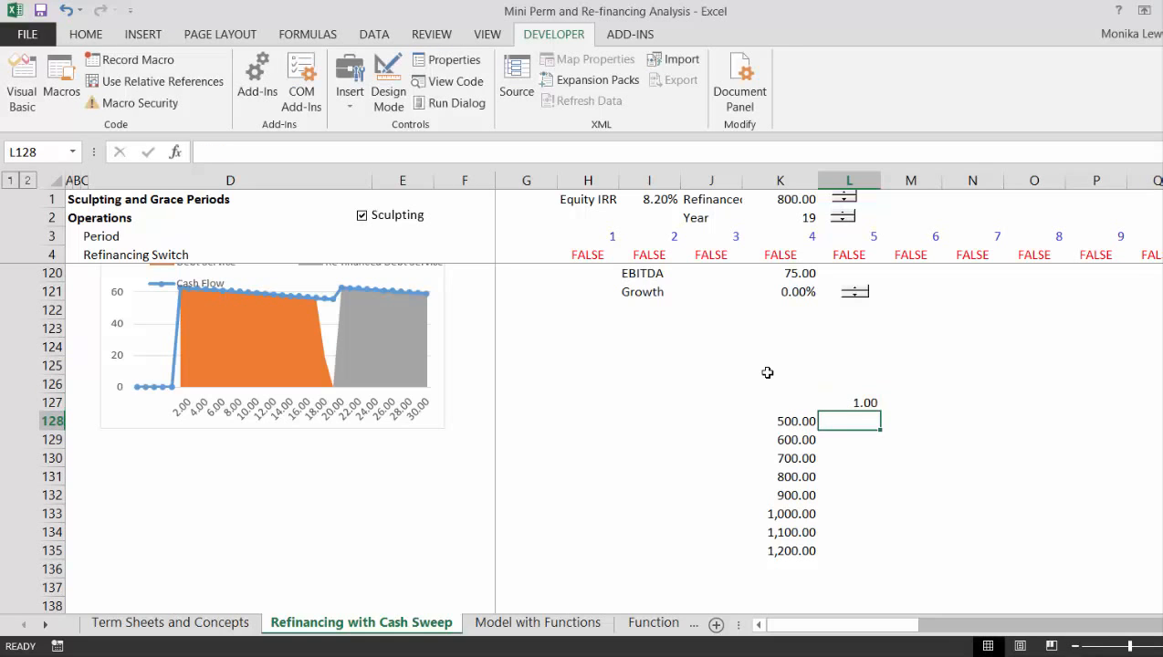
Step: Try to fill a linear series along the row from L127 without a stop value
key(Up)
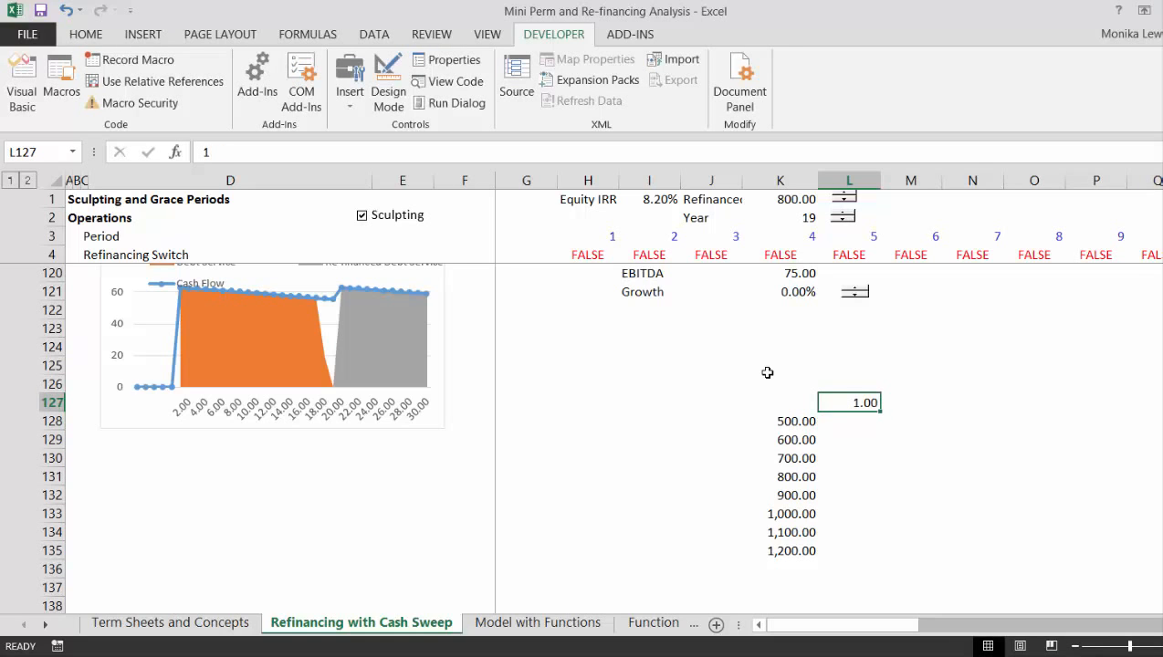
key(alt+e)
key(s)
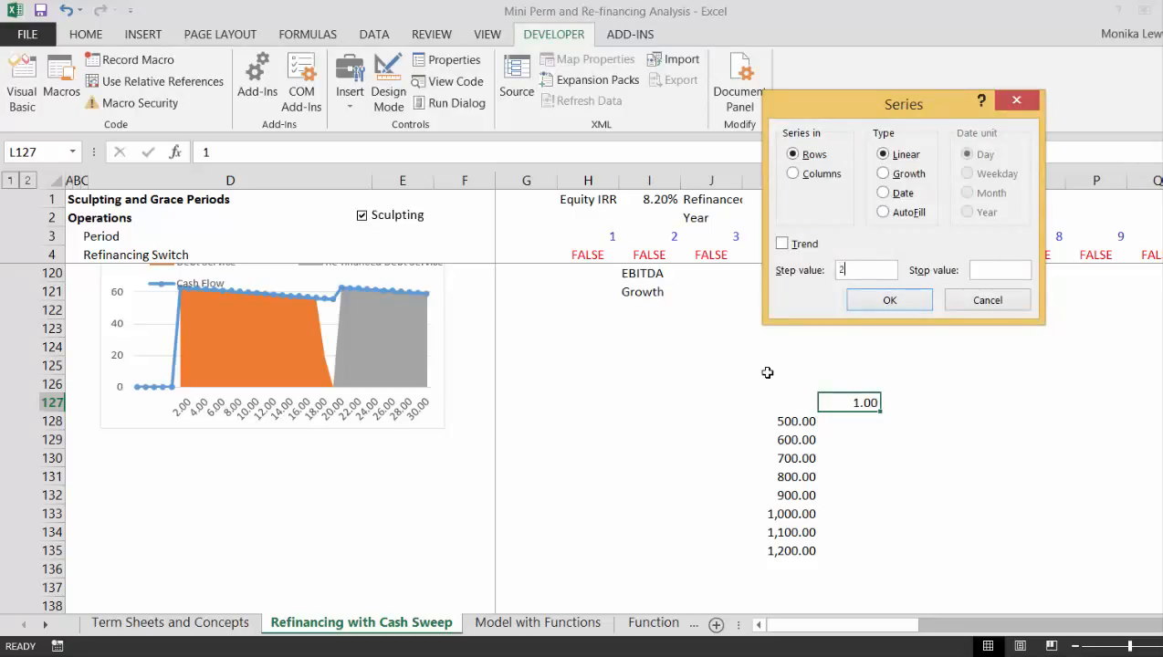
key(Return)
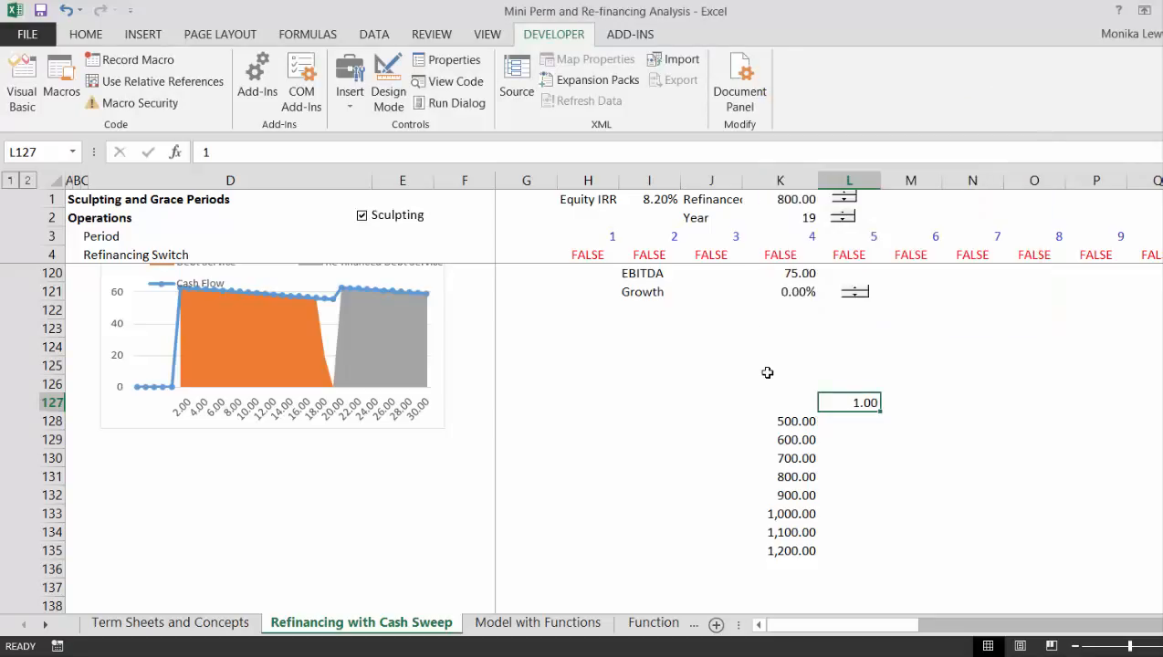
Step: Fill a linear series along the row from L127 with step value 1 and stop value 20
key(alt+e)
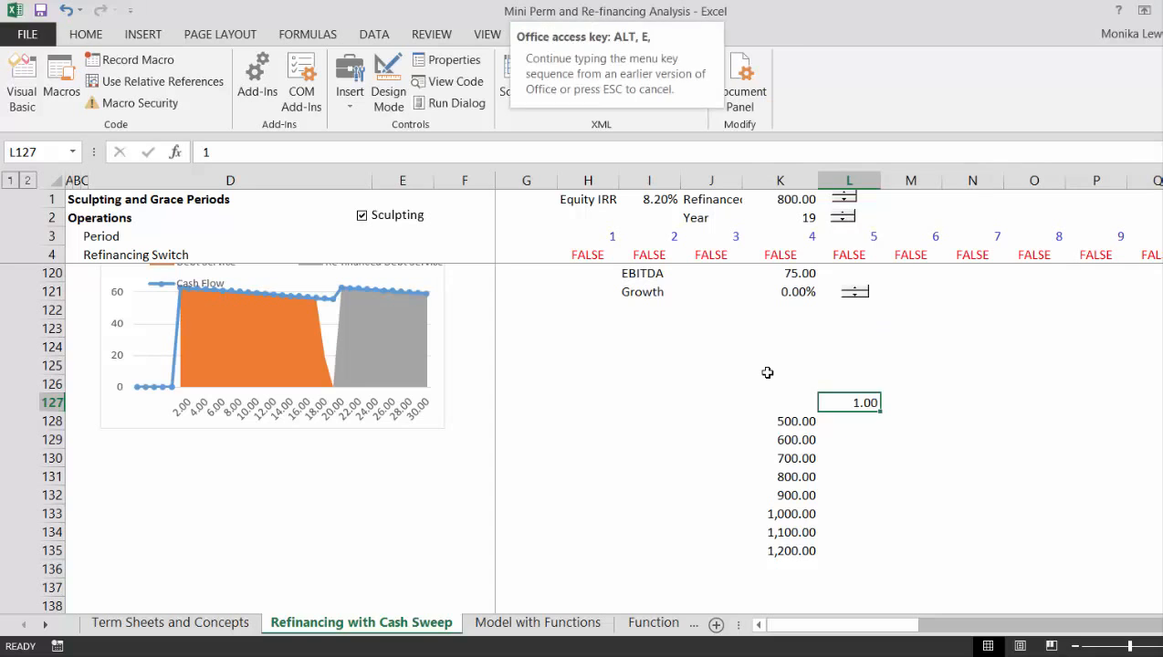
key(i)
key(s)
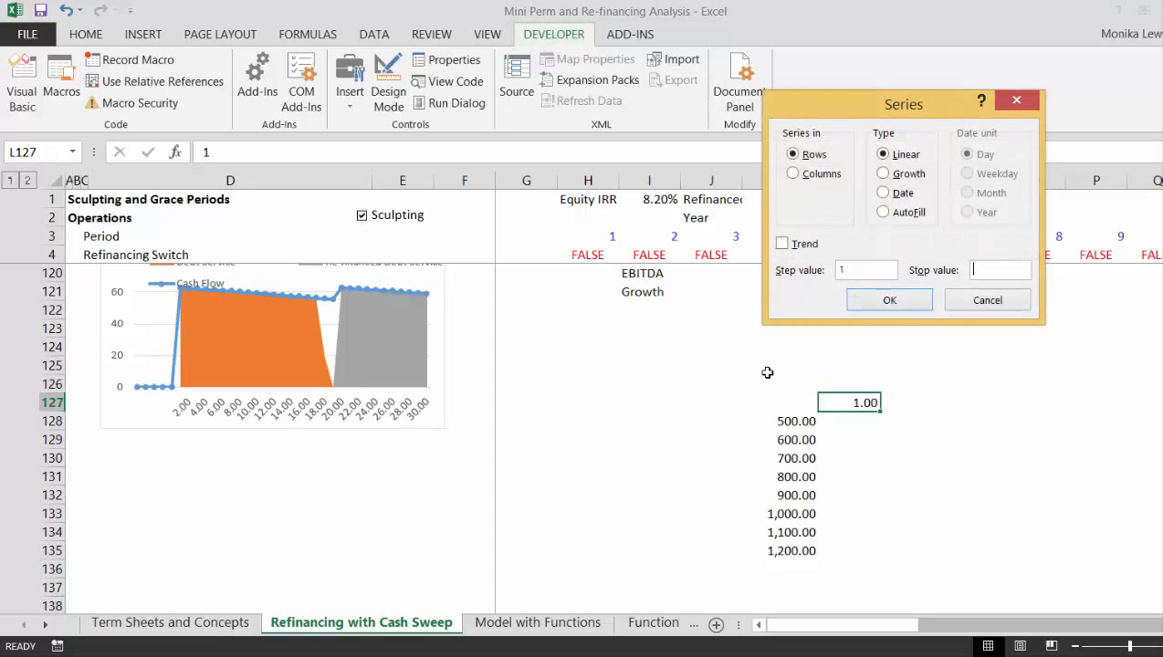
key(Return)
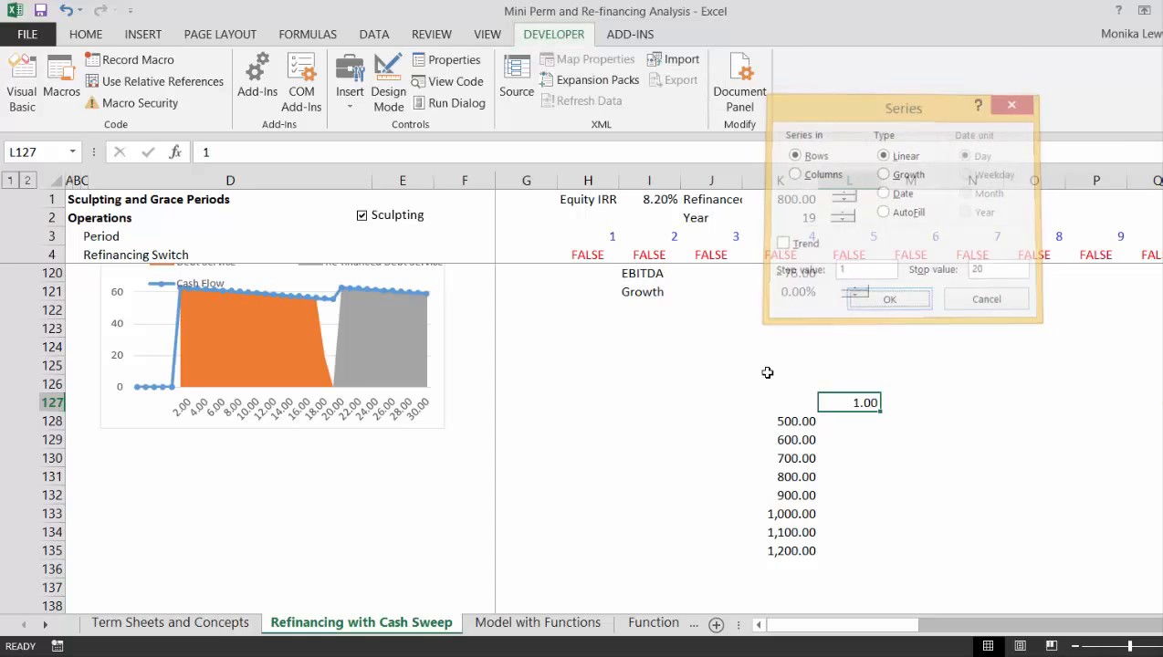
Step: Link the table's corner cell K127 to the equity IRR with =I1
key(Left)
text(=)
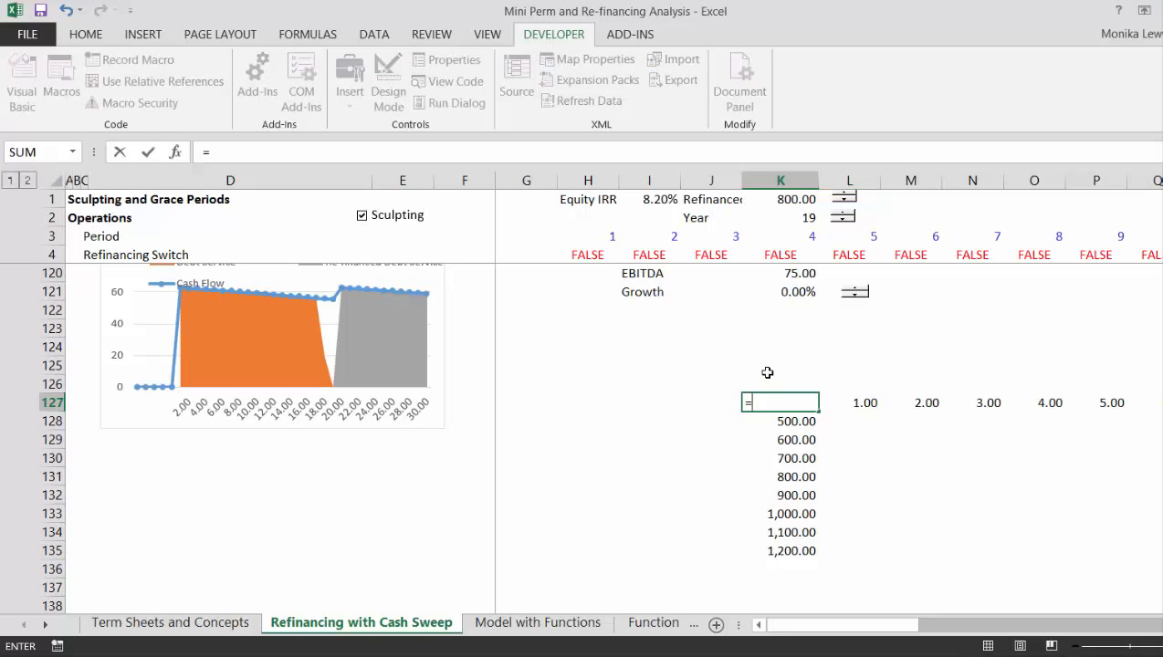
click(655, 198)
key(Return)
key(Up)
Step: Close the ScanSnap window and select the whole sensitivity table from K127 across all years and down to row 135
key(ctrl+shift+Down)
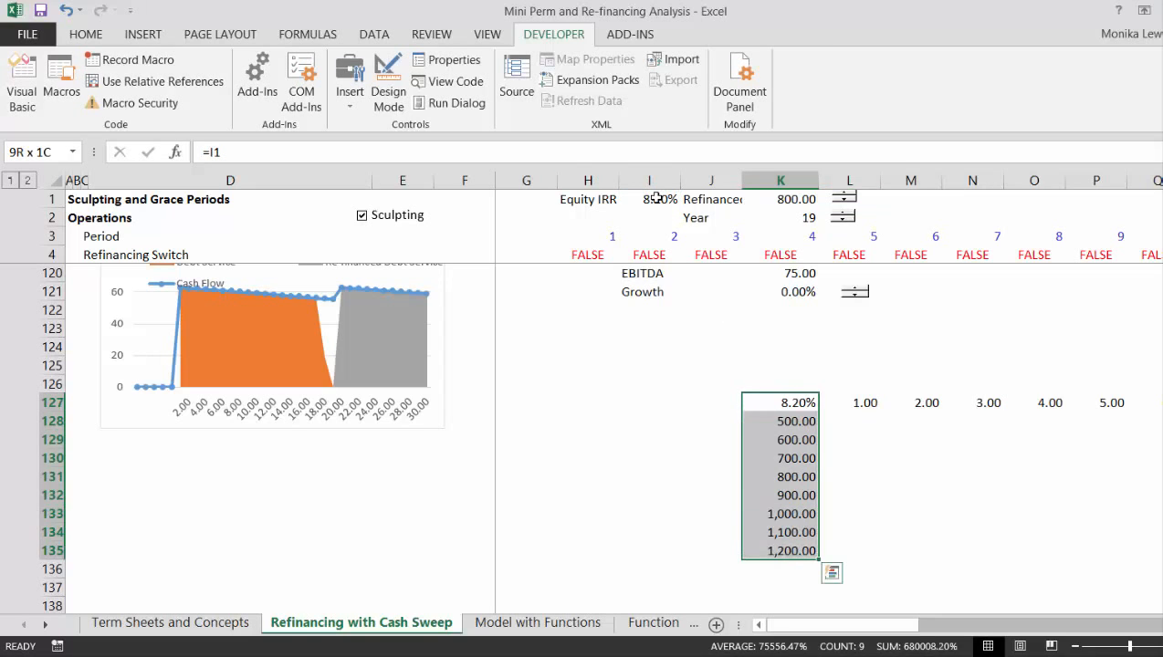
key(ctrl+shift+Up)
key(Down)
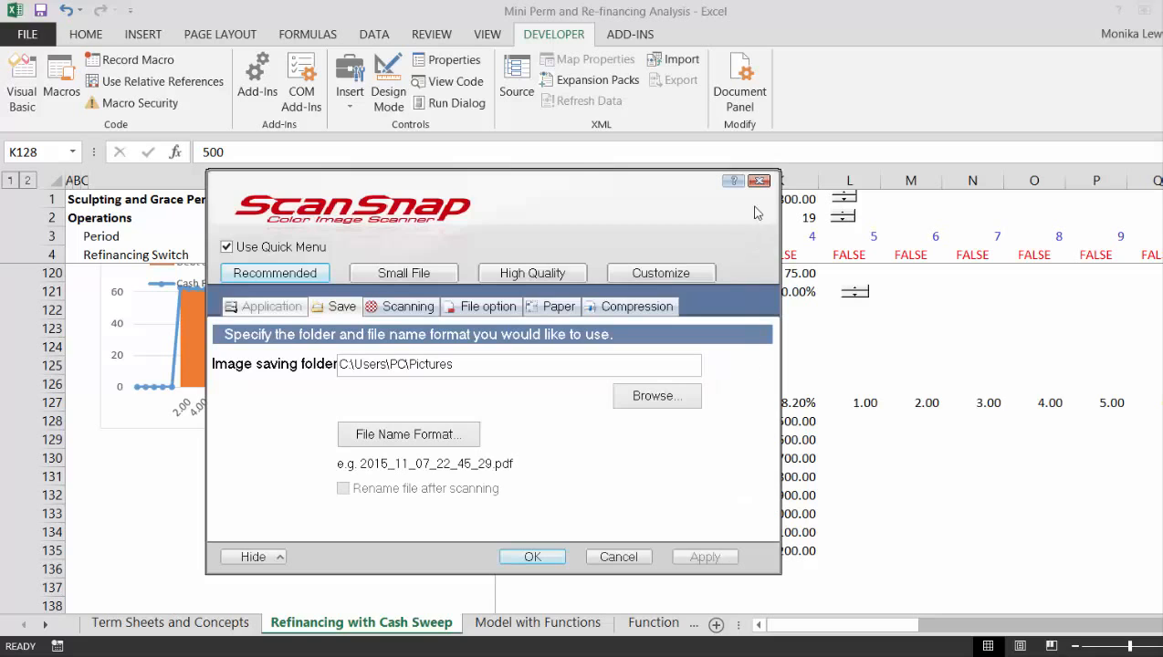
click(758, 181)
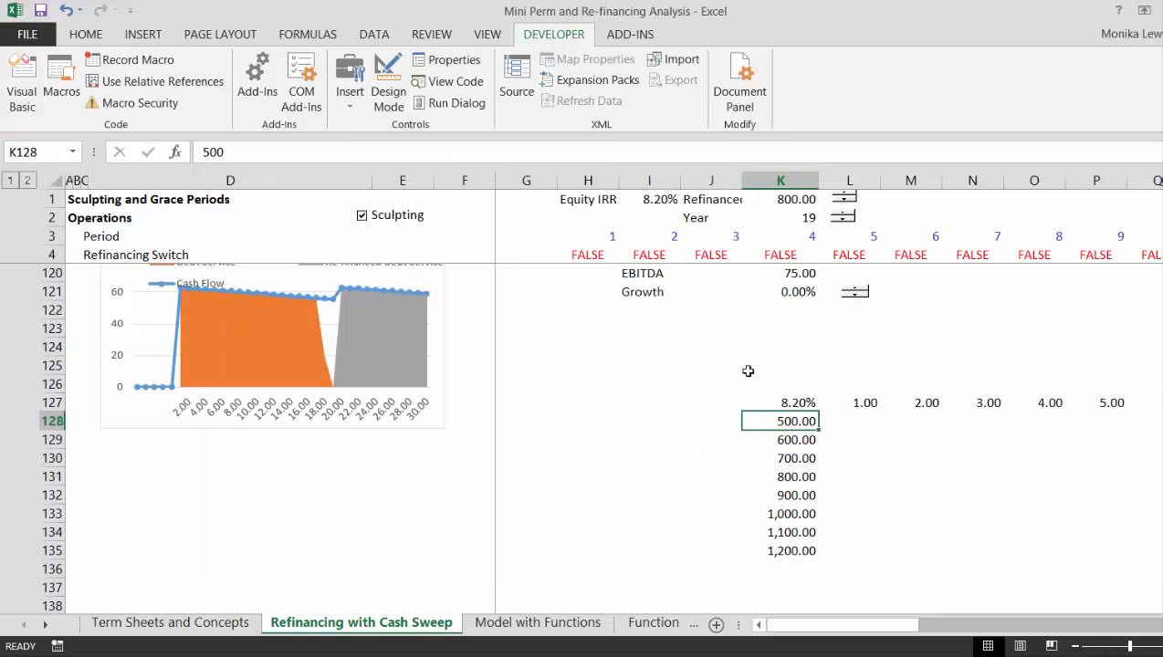
key(Up)
key(ctrl+shift+Down)
key(ctrl+shift+Right)
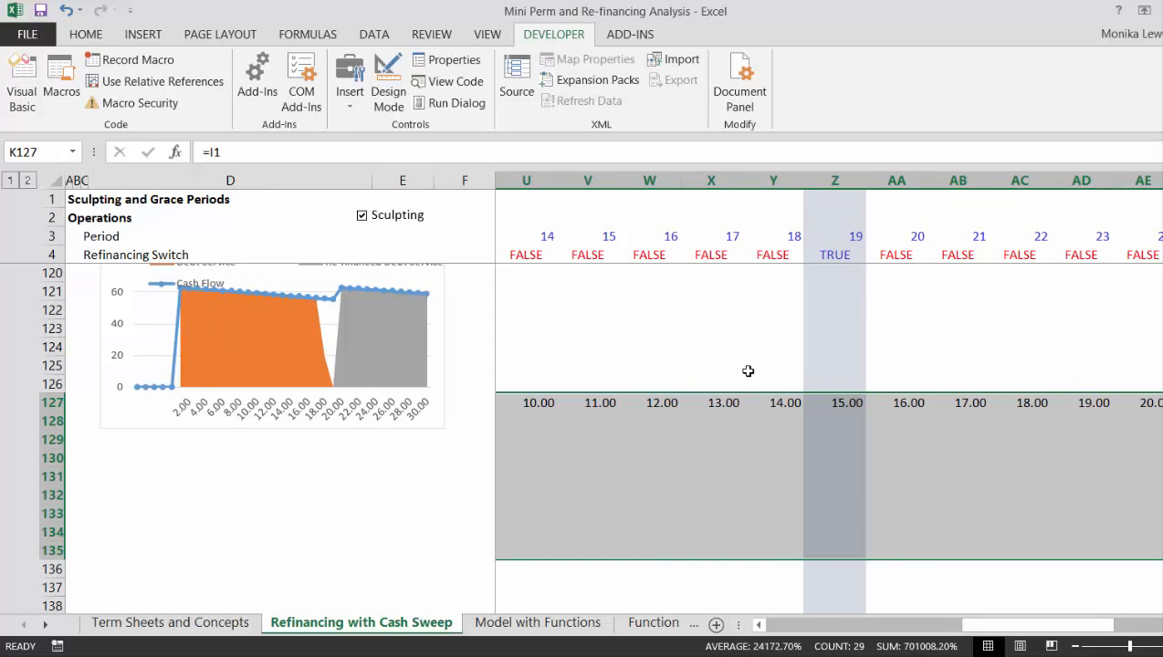
Step: Try to create a data table with only the refinancing year cell E39 as row input cell
click(374, 35)
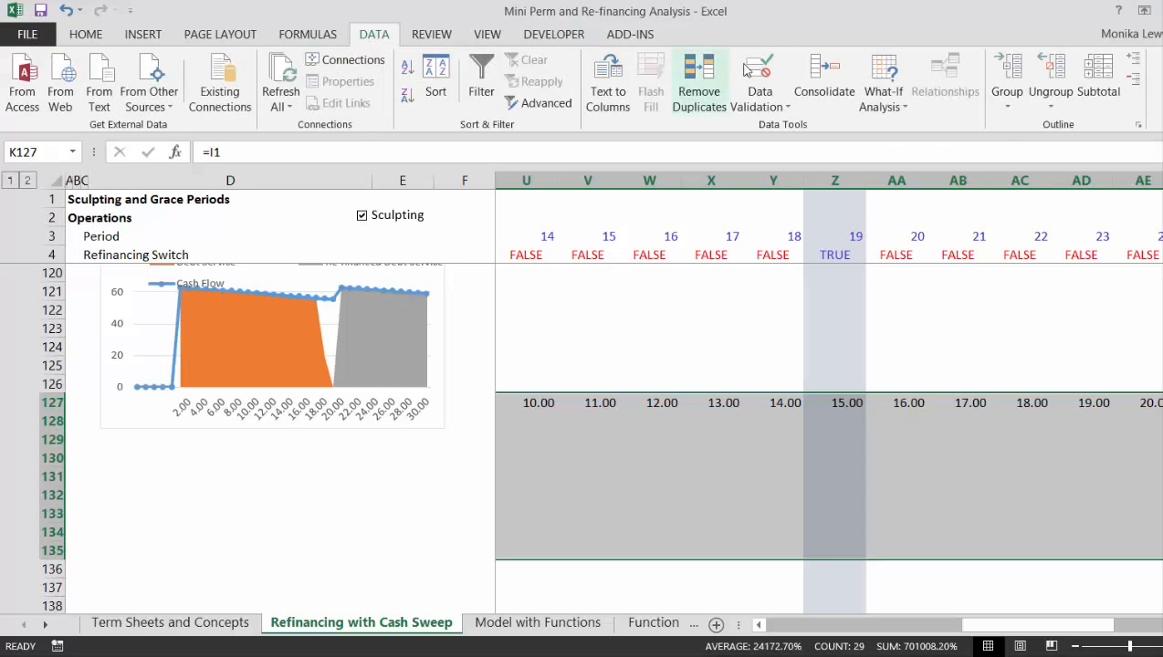
click(894, 76)
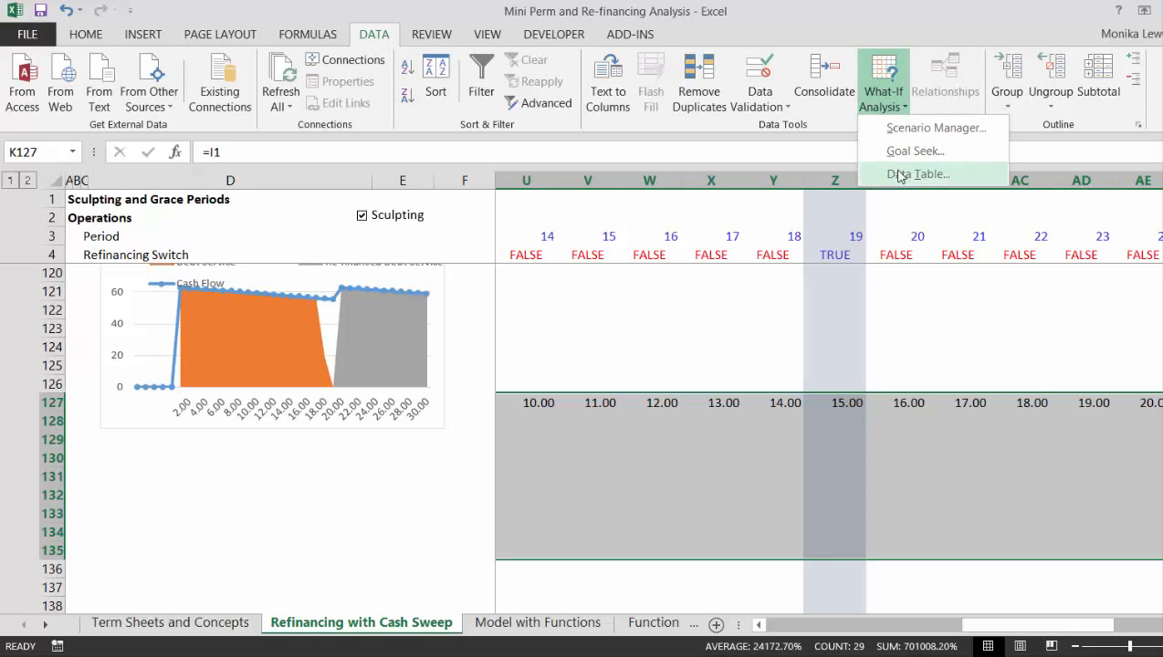
click(900, 175)
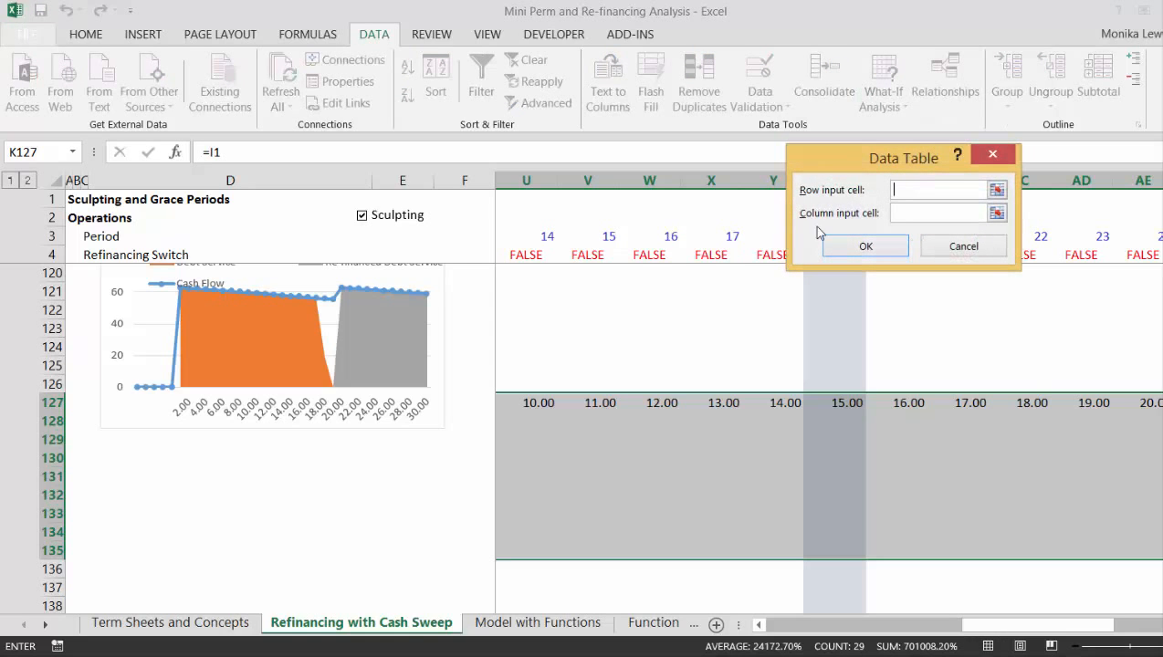
click(634, 209)
key(Left)
key(Left)
key(Left)
key(Left)
key(Left)
key(Left)
key(Left)
key(Left)
key(Left)
key(Left)
key(Left)
key(Left)
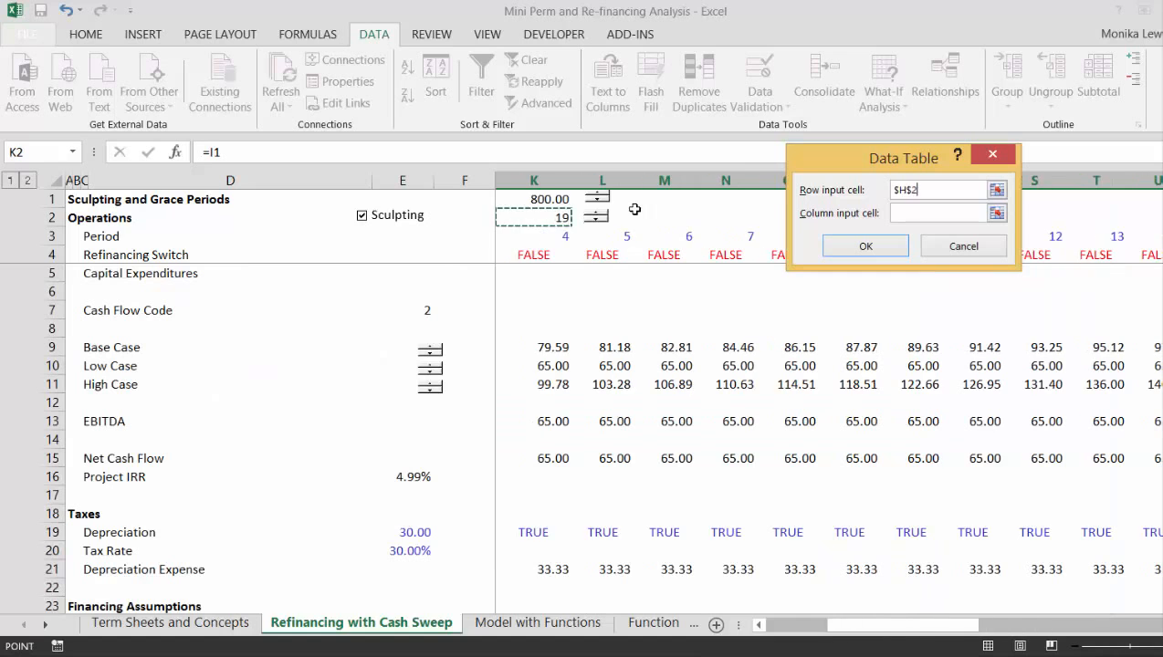
key(Left)
key(Left)
key(Left)
key(Left)
key(Left)
key(Left)
key(Left)
key(Left)
key(Left)
key(Left)
key(Down)
key(Down)
key(Down)
key(Down)
key(Down)
key(Down)
key(Down)
key(Down)
key(Down)
key(Down)
key(Down)
key(Down)
key(Down)
key(Down)
key(Down)
key(Down)
key(Down)
key(Down)
key(Down)
key(Down)
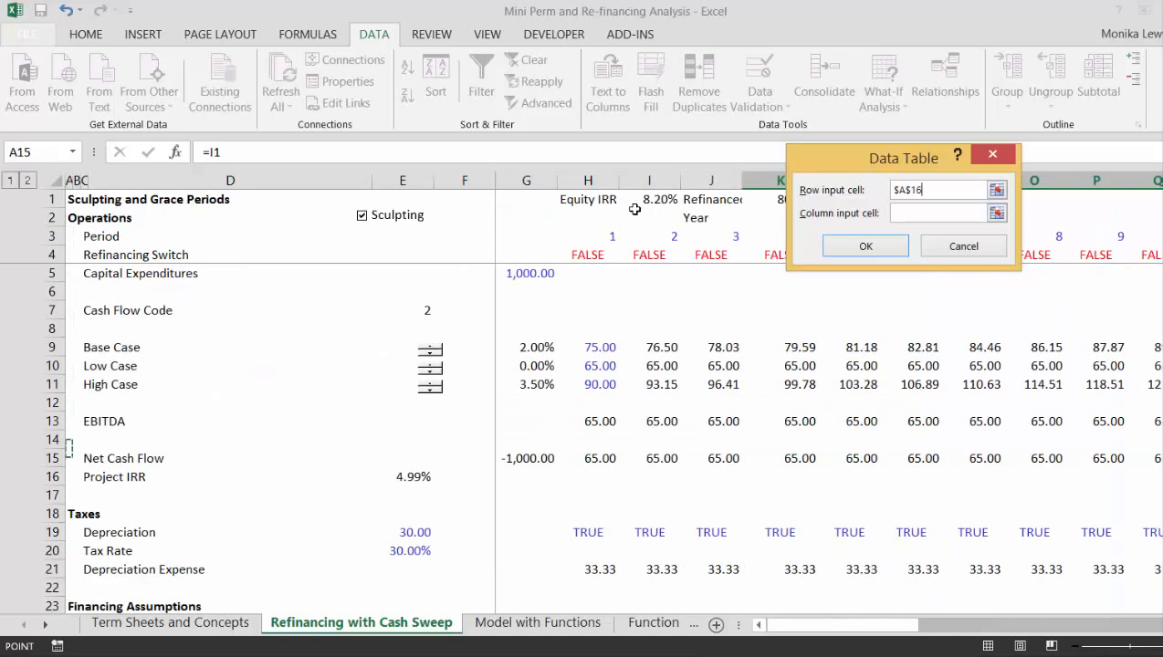
key(Down)
key(Down)
key(Down)
key(Down)
key(Down)
key(Down)
key(Down)
key(Down)
key(Down)
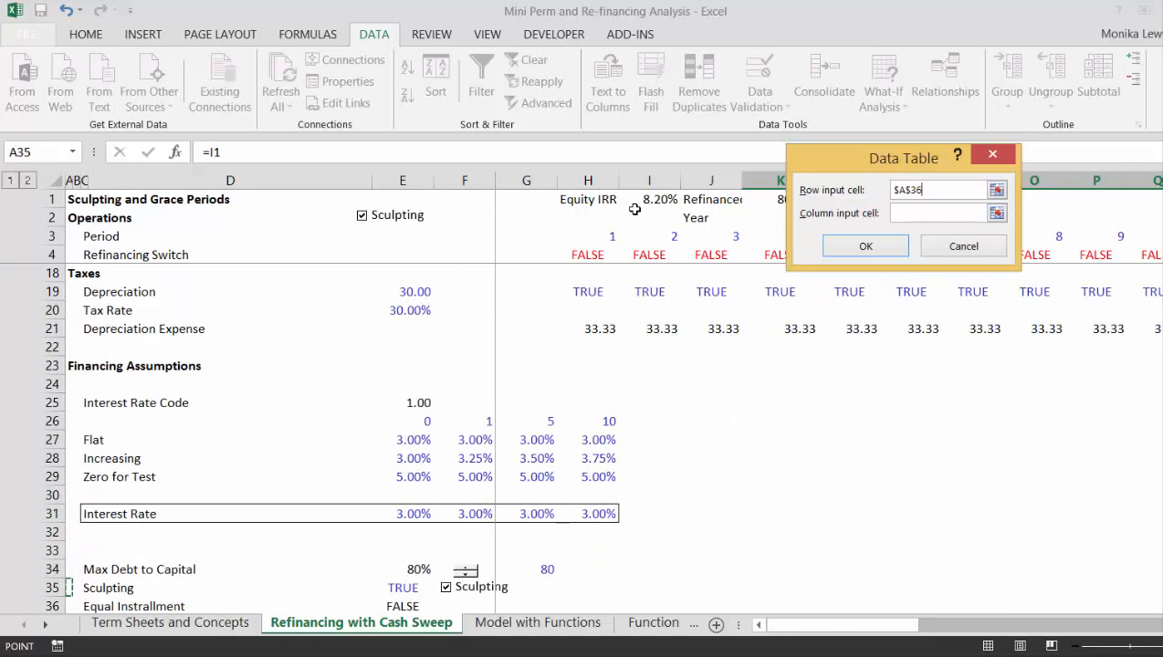
key(Down)
key(Up)
key(Up)
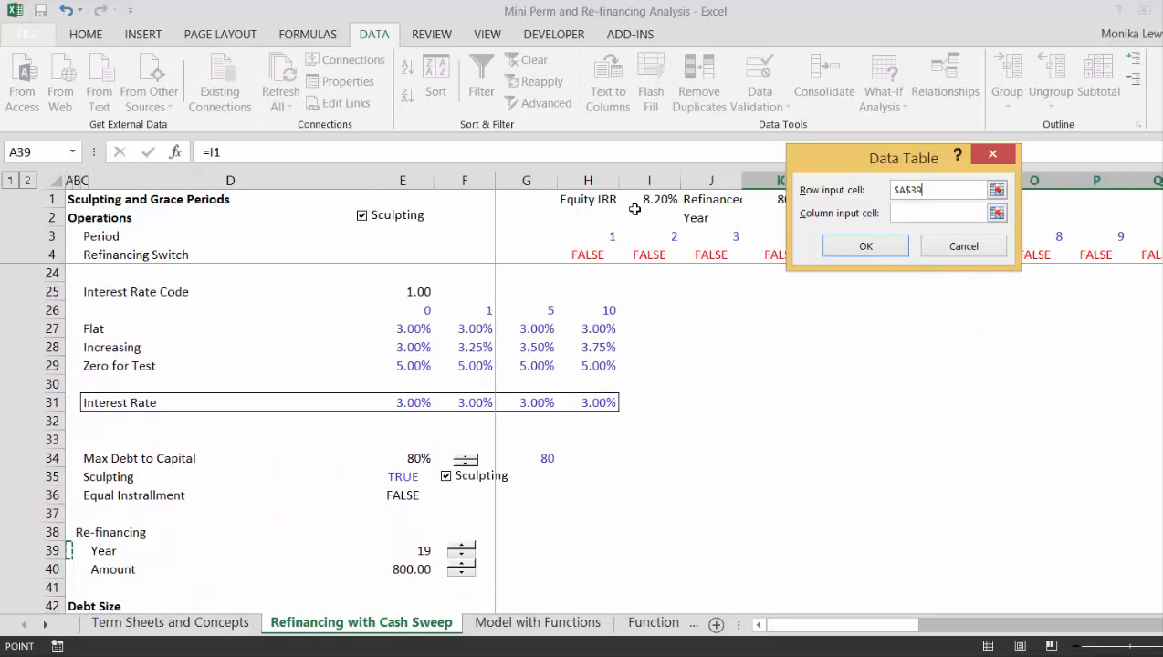
key(Right)
key(Right)
key(Right)
key(Right)
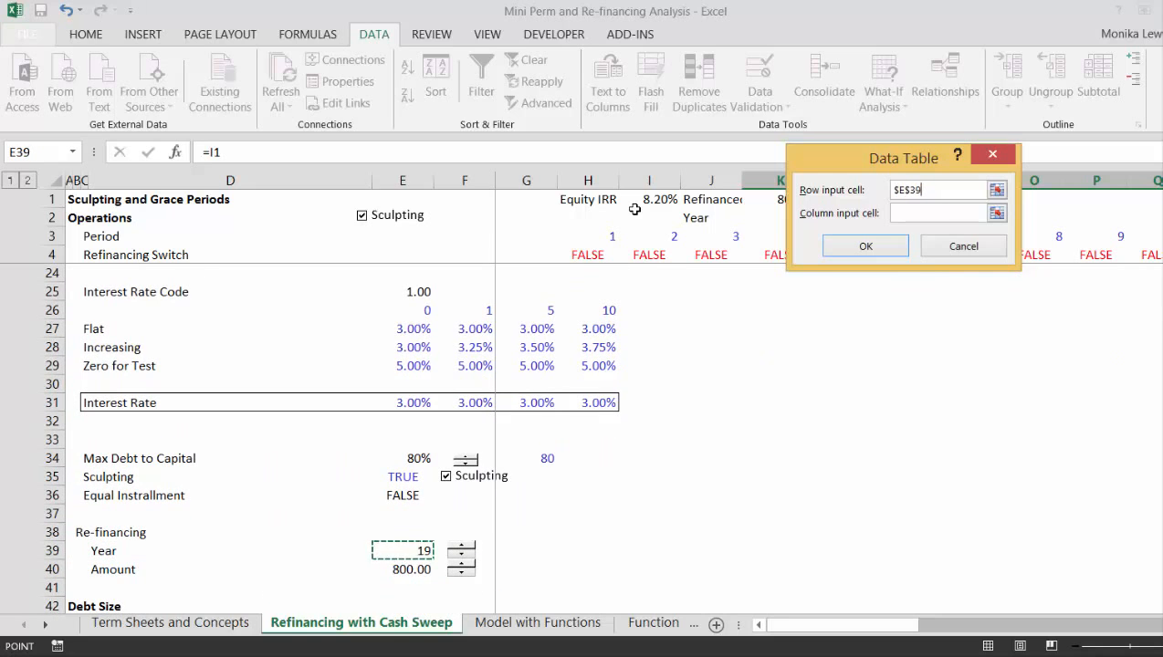
key(Return)
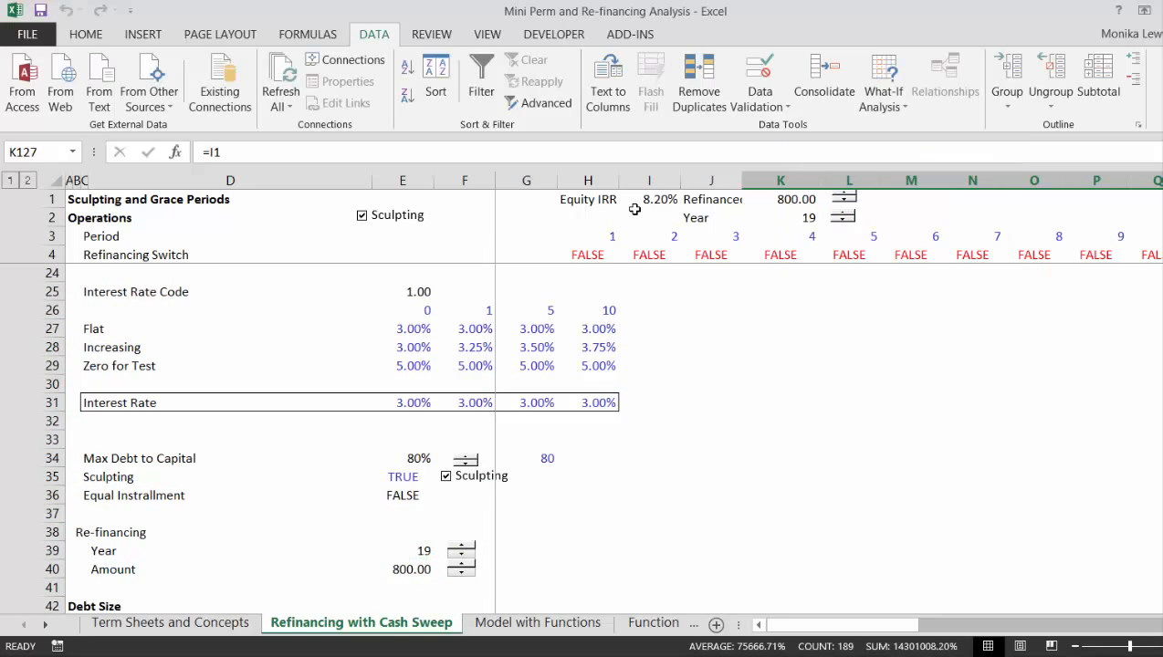
Step: Create a two-way data table with row input cell E39 for the refinancing year and column input cell E40 for the amount
key(alt+d)
key(t)
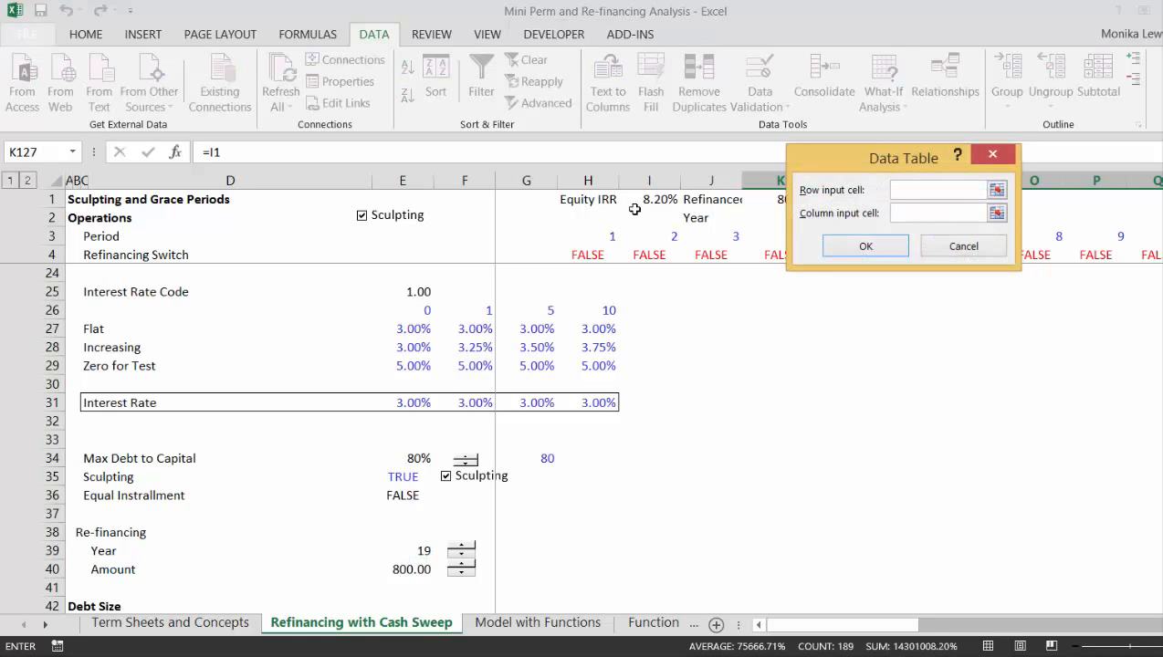
click(411, 548)
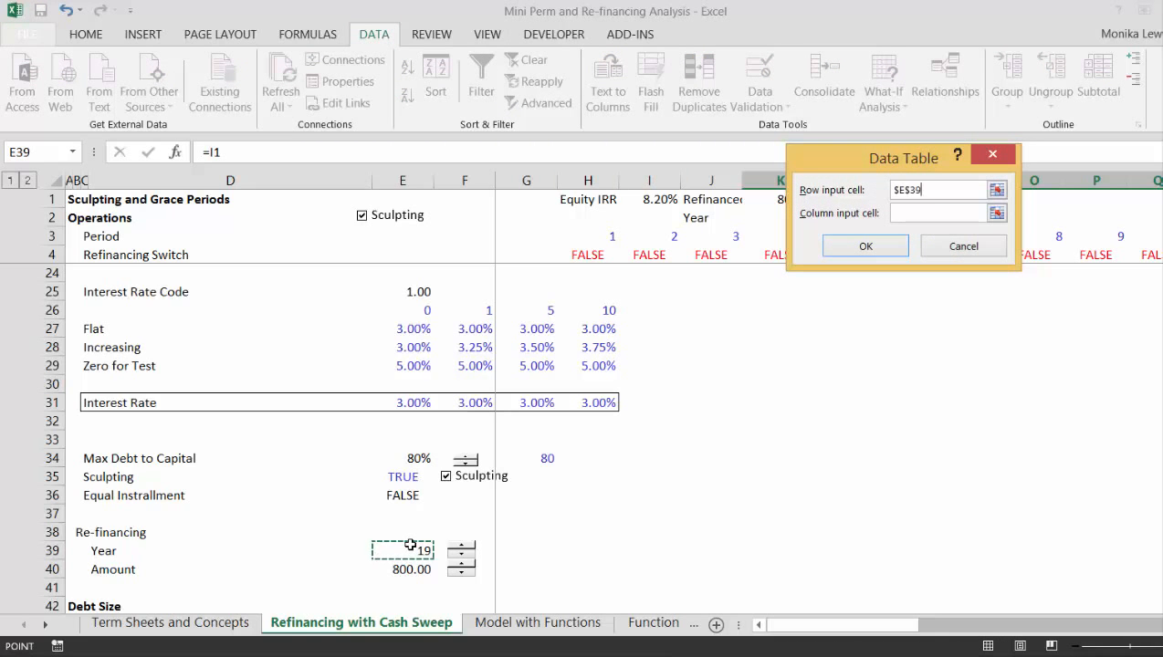
click(914, 213)
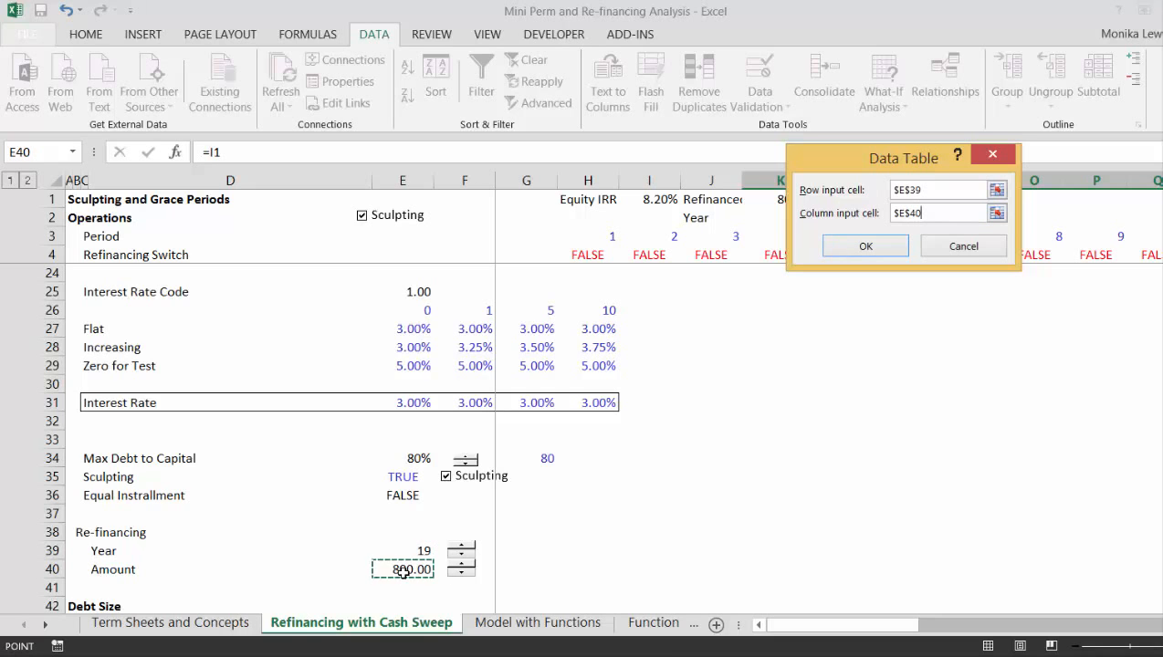
click(861, 248)
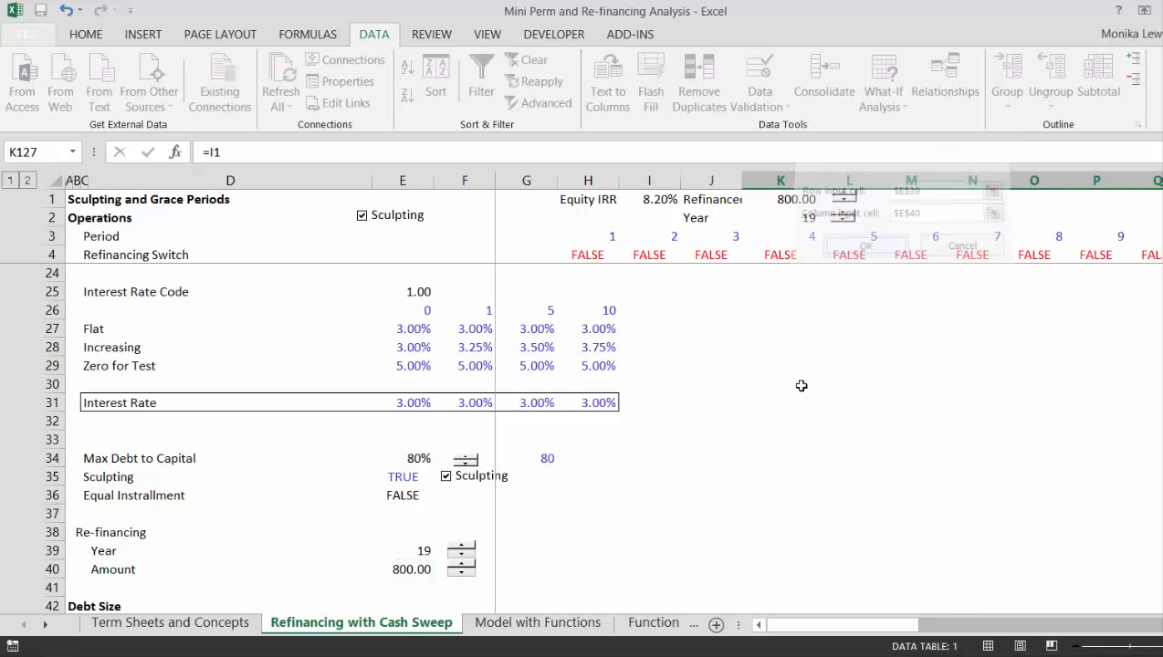
Step: Recalculate the sheet to update the equity IRR results in the sensitivity table
click(726, 439)
scroll(730, 442, down, 6)
click(730, 442)
key(Page_Down)
key(Page_Down)
key(Page_Down)
key(Page_Down)
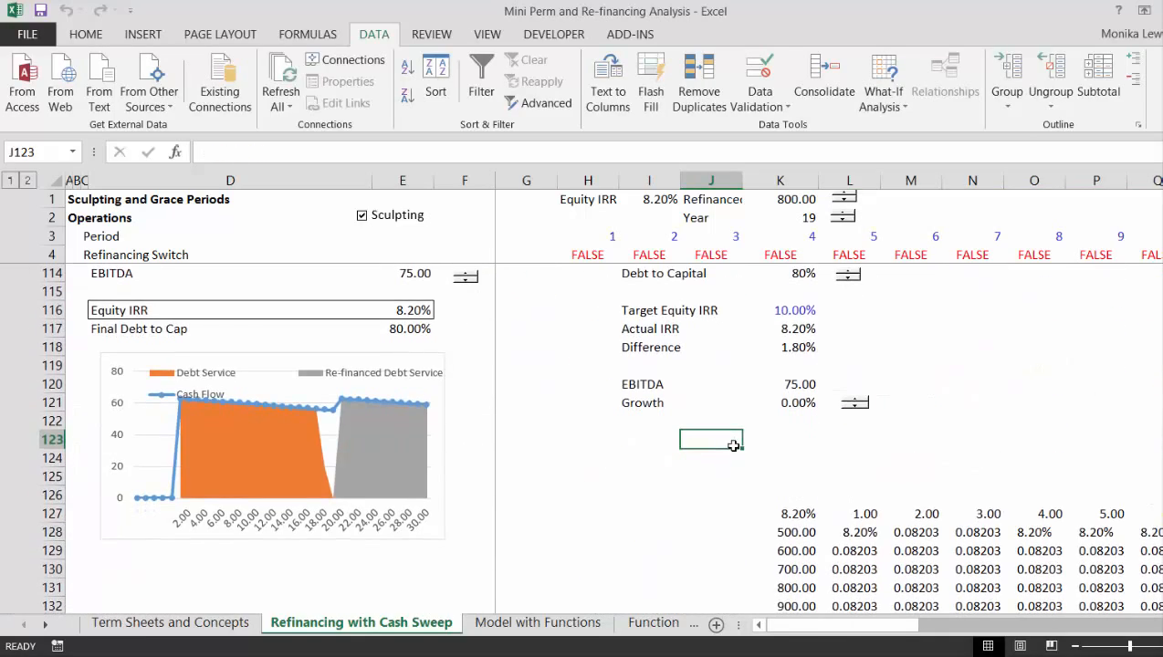
key(Down)
key(Down)
key(Down)
key(Down)
key(Down)
key(Down)
key(Down)
key(Down)
key(Down)
key(Down)
key(Down)
key(Down)
key(Down)
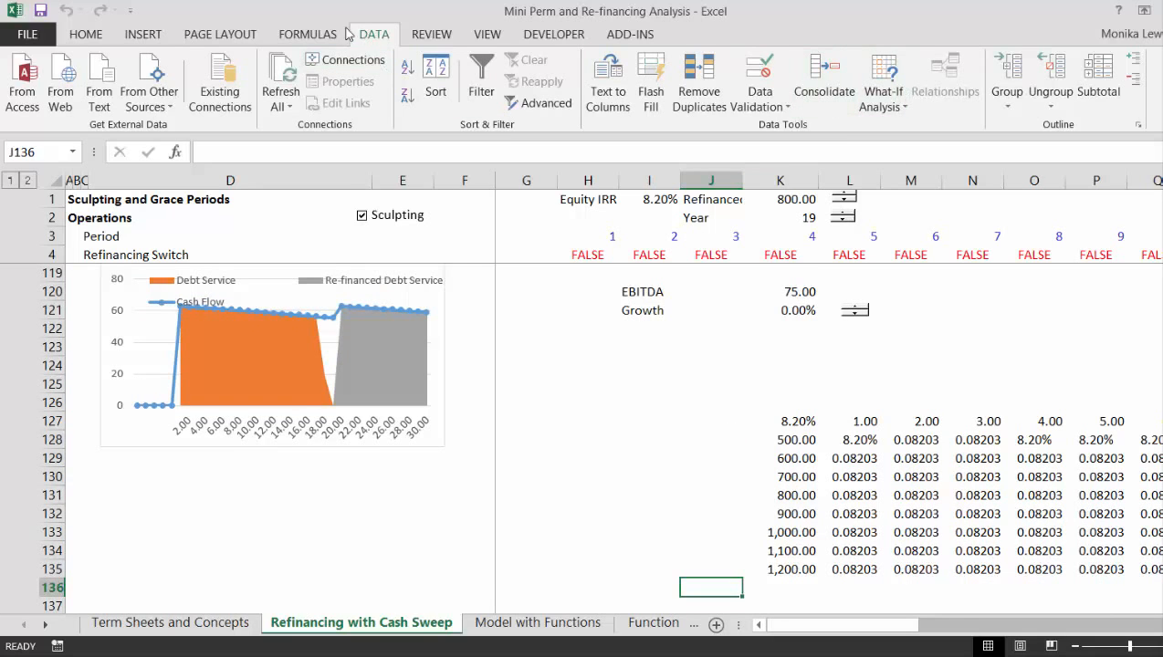
click(309, 35)
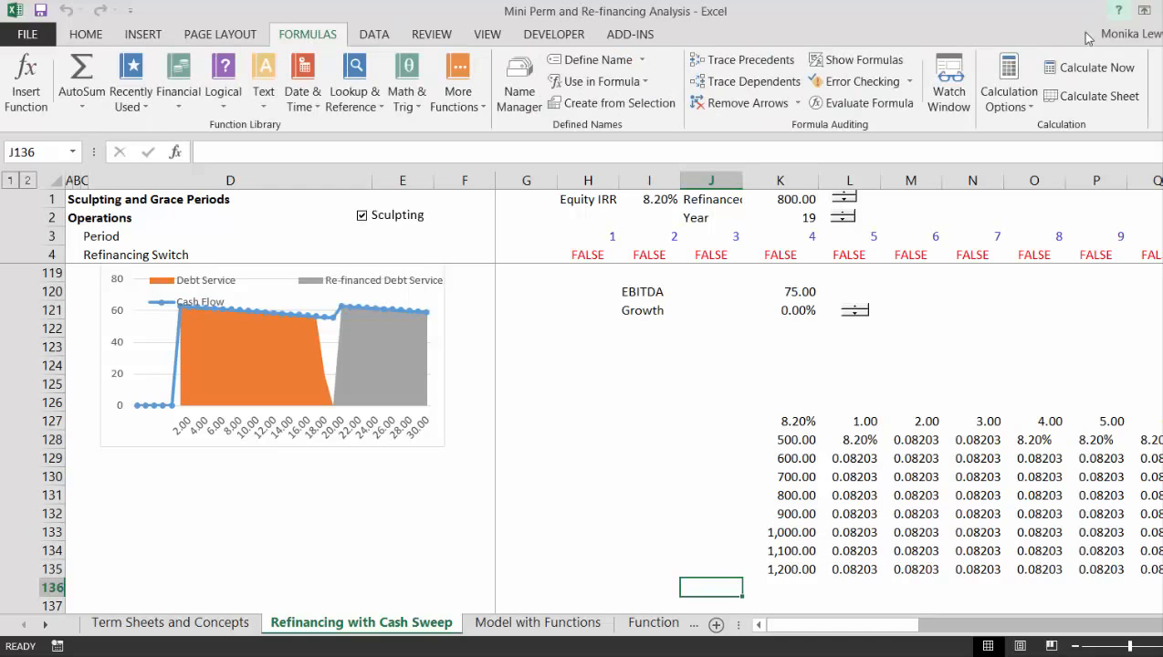
click(1064, 98)
Step: Format the table results from L129 down to row 135 across all years as percentages with two decimals
click(856, 457)
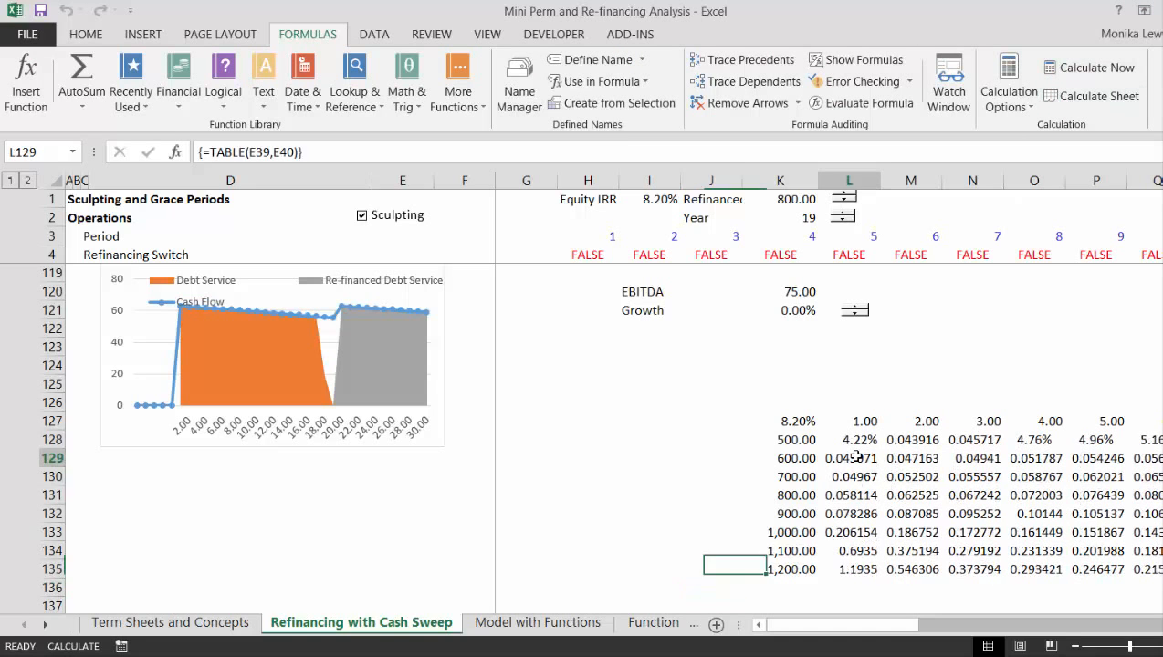
key(ctrl+shift+Down)
key(ctrl+shift+Right)
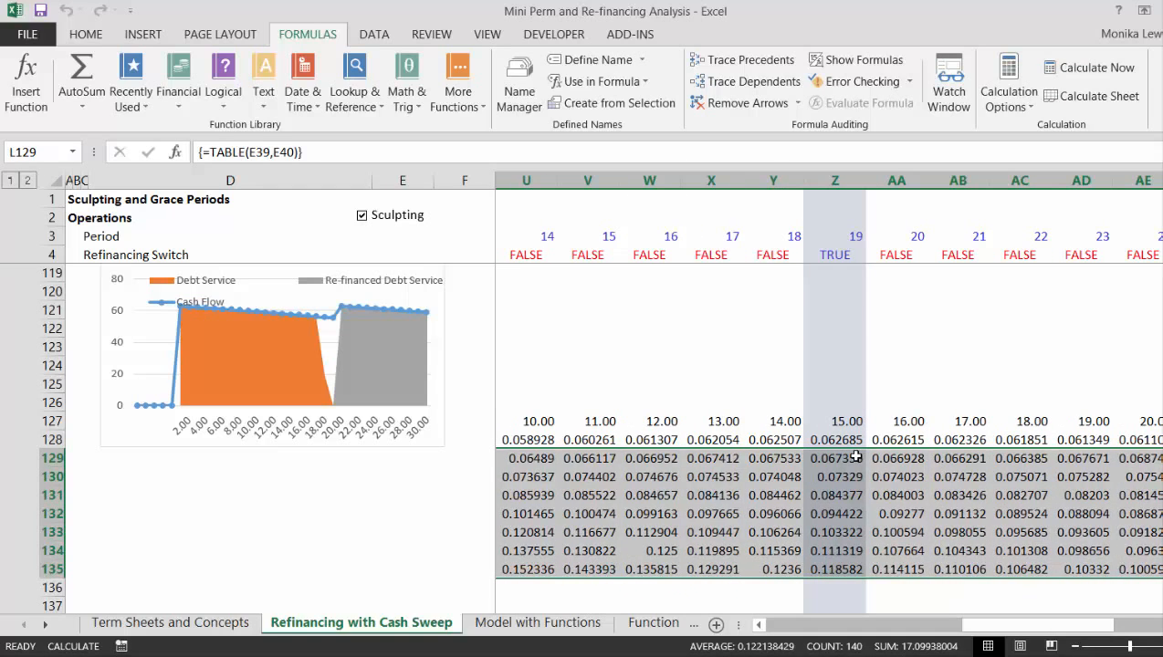
key(ctrl+shift+5)
key(Left)
key(Left)
key(Left)
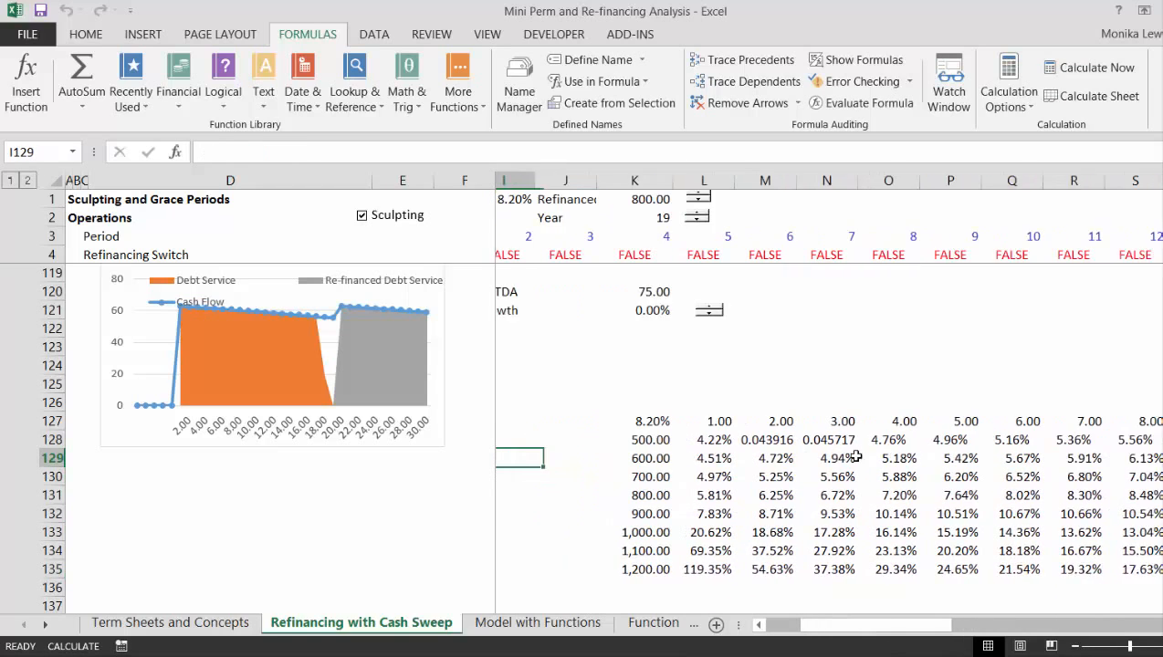
key(Right)
key(Right)
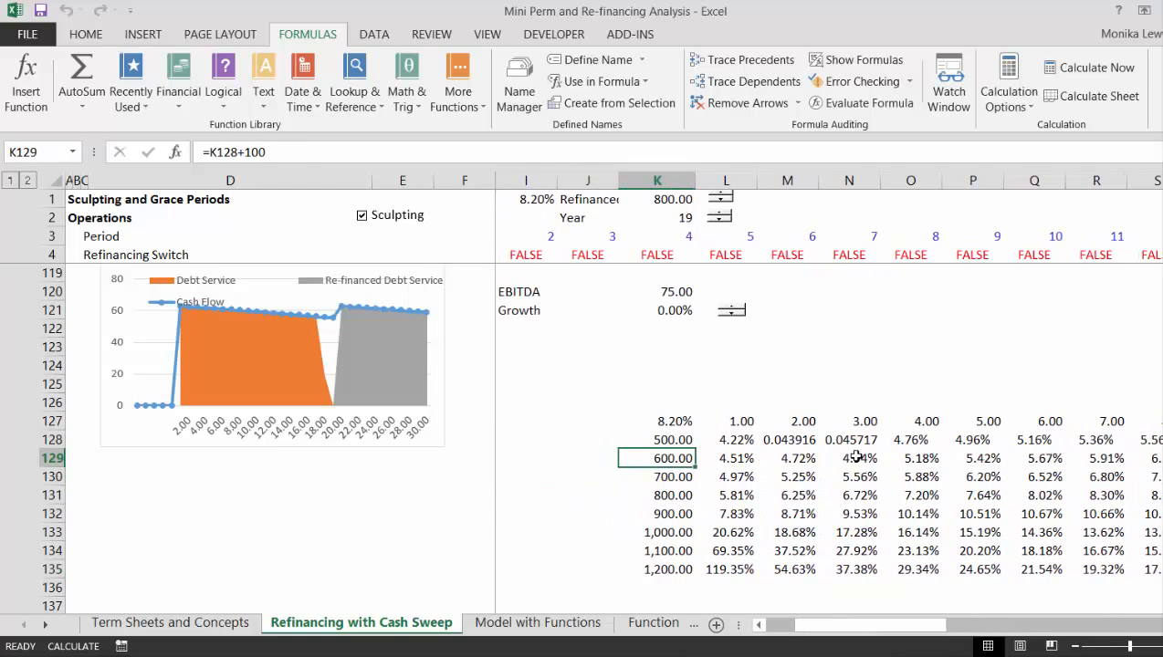
Step: Apply the two-decimal percentage format to all table results, including the 500.00 amount's row, from L128 down to row 135
key(Right)
key(Right)
key(Down)
key(Up)
key(Up)
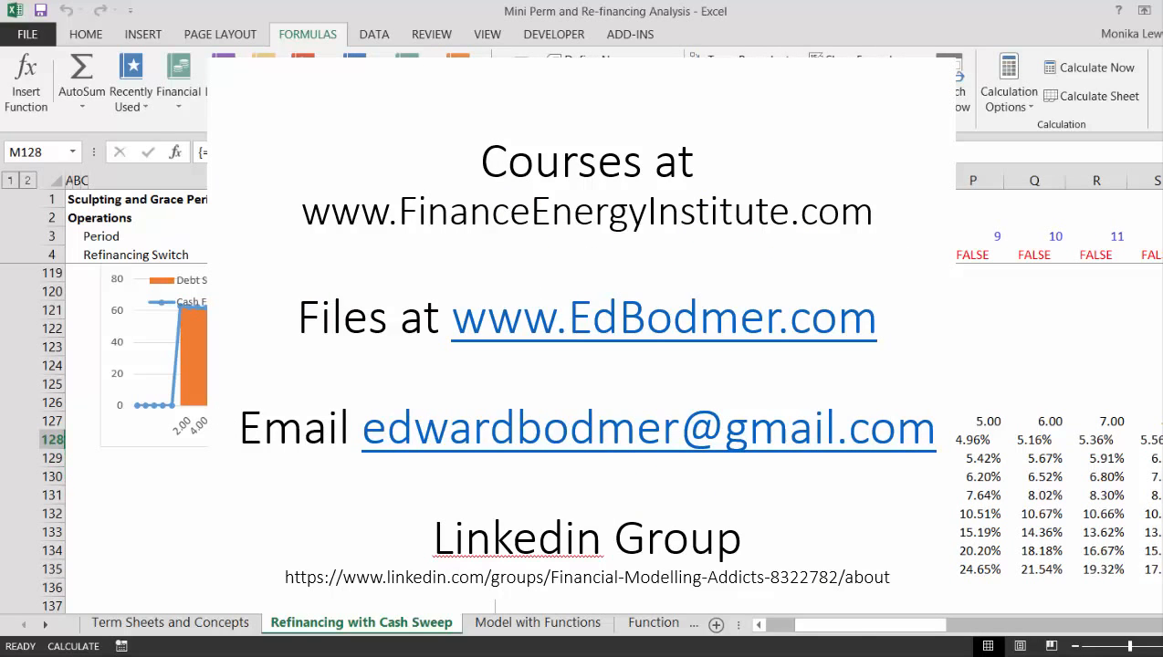
key(ctrl+shift+Right)
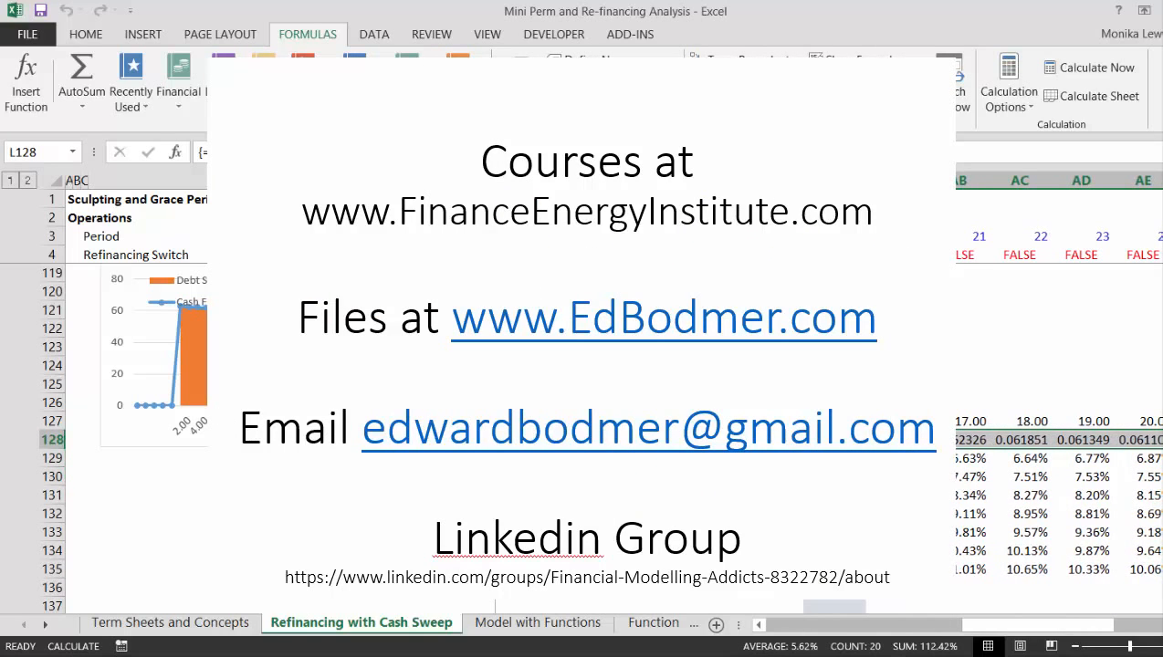
key(ctrl+shift+Down)
key(ctrl+shift+5)
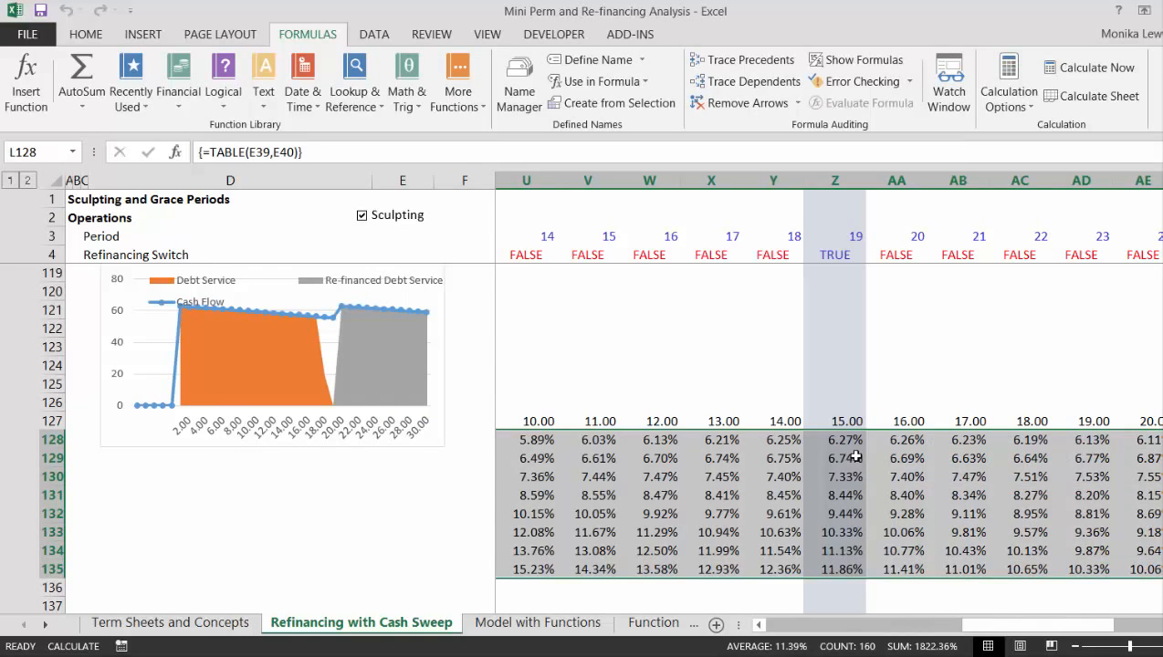
Step: Enter =MAX(L128:L135) in L137 to find the highest equity IRR for the first refinancing year
key(Left)
key(Left)
key(Left)
key(Right)
key(Right)
key(Right)
key(Down)
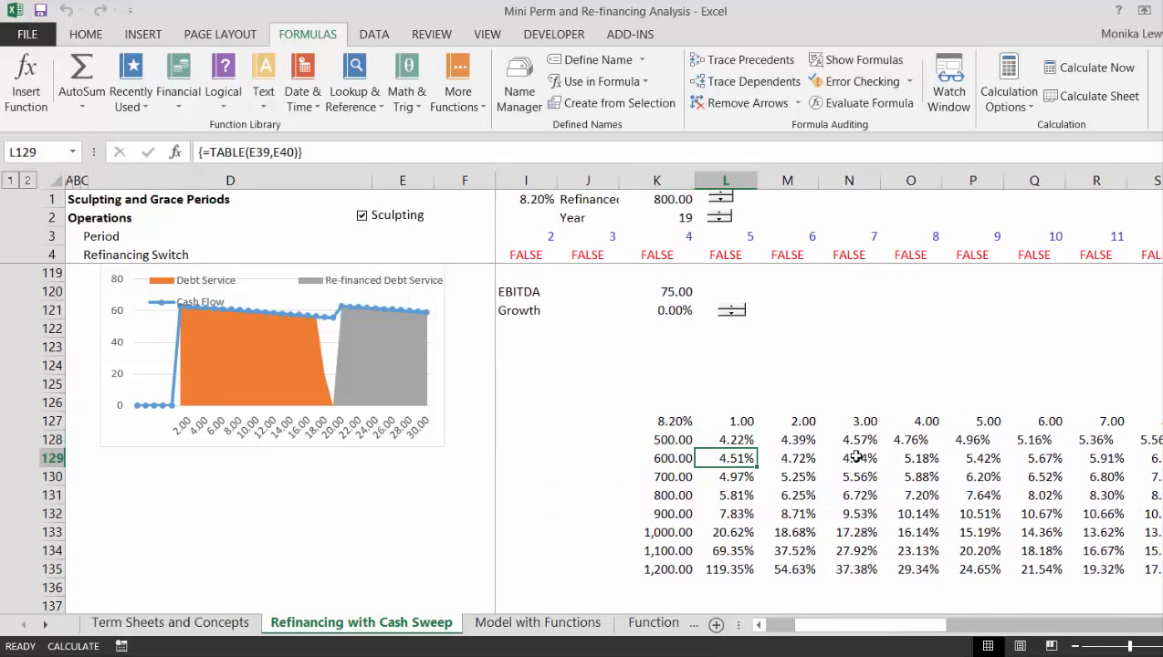
key(Down)
key(Down)
key(Down)
key(Down)
key(Down)
key(Down)
key(Down)
key(Down)
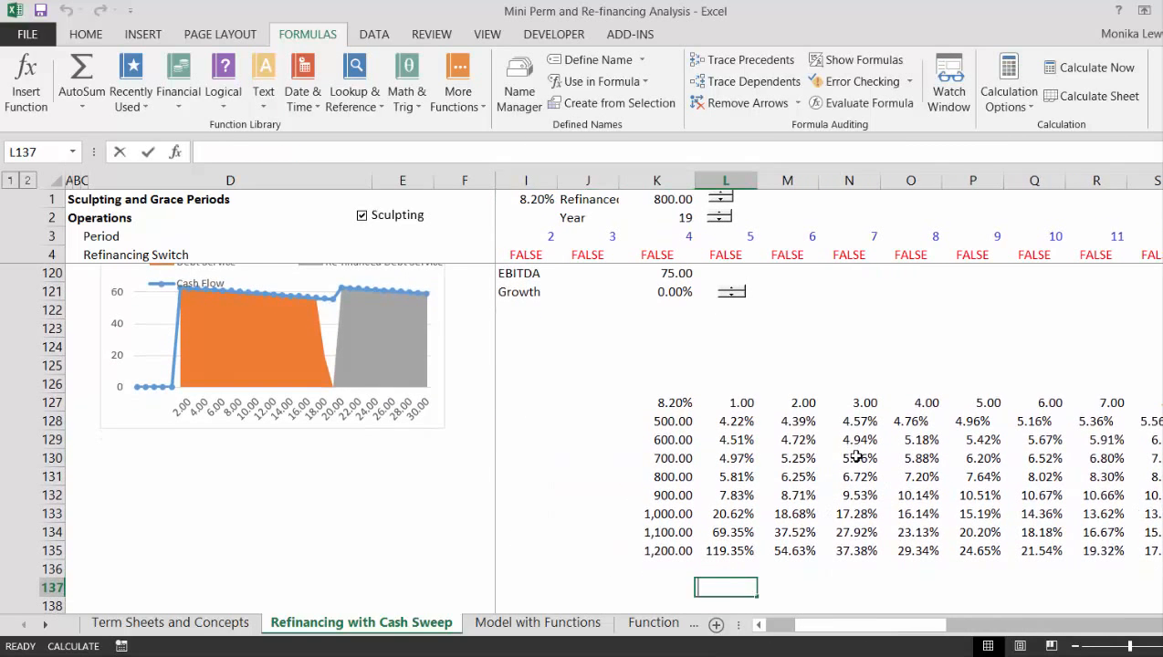
text(=ma)
key(Tab)
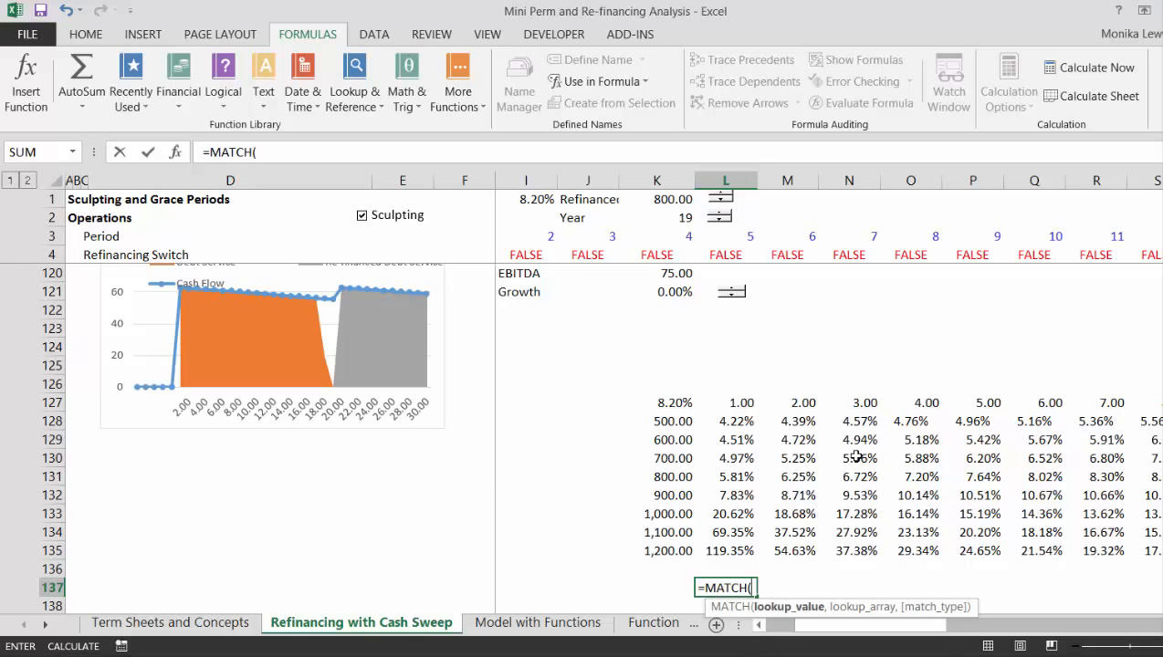
key(Up)
key(BackSpace)
key(BackSpace)
key(BackSpace)
key(BackSpace)
key(BackSpace)
key(BackSpace)
key(BackSpace)
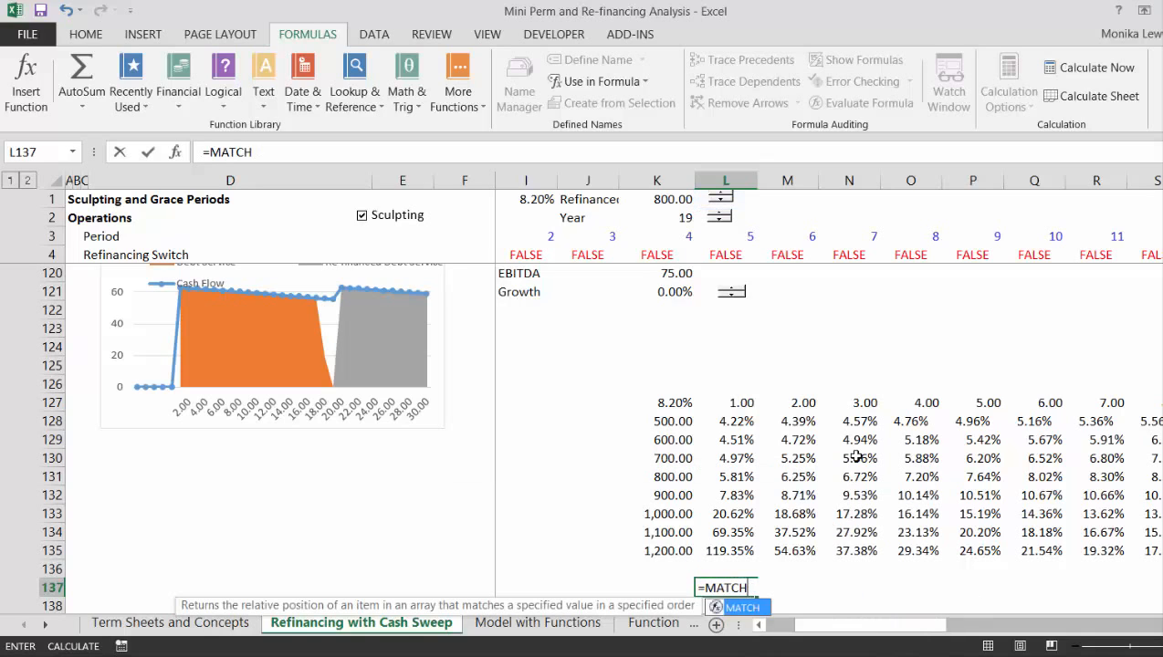
key(Down)
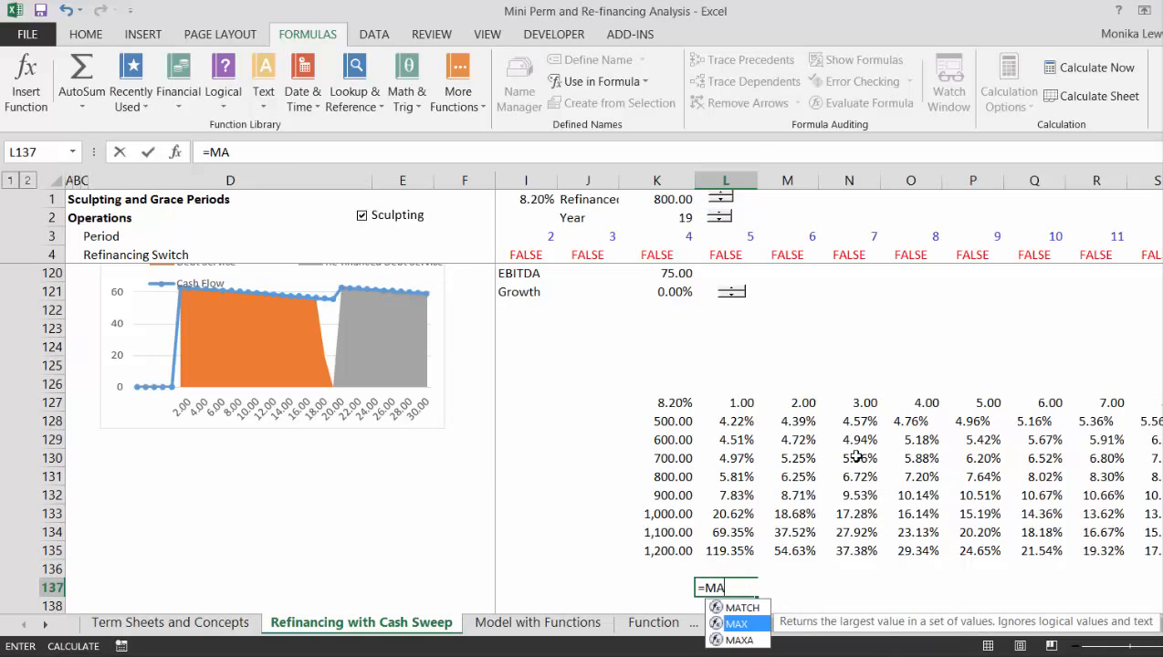
key(Tab)
key(Up)
key(Up)
key(shift+Up)
key(shift+Up)
key(shift+Up)
key(shift+Up)
key(shift+Up)
key(shift+Up)
key(shift+Up)
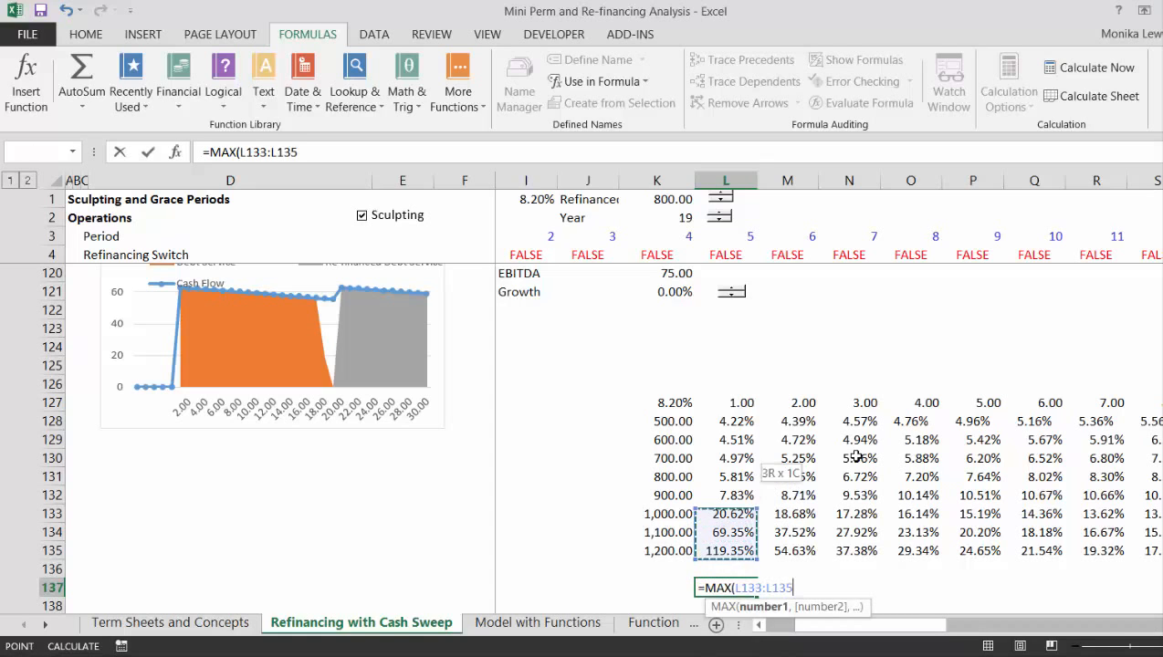
key(ctrl+Return)
scroll(856, 457, down, 1)
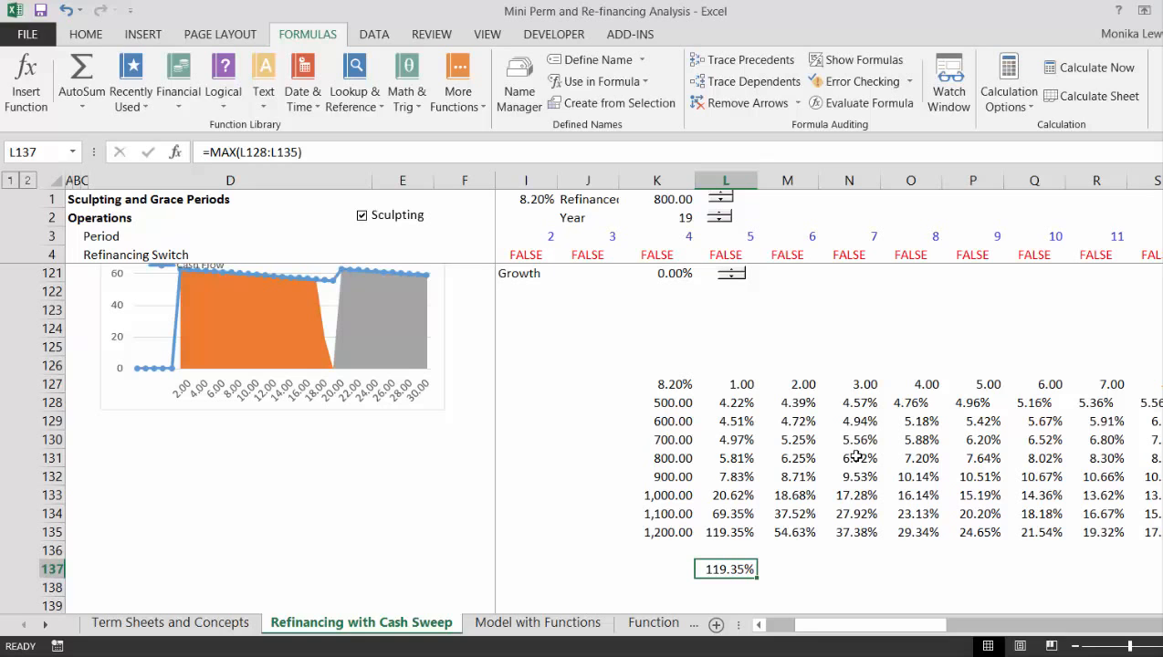
Step: Copy the MAX formula from L137 across row 137 through AE137 to cover all 20 refinancing years
key(shift+Right)
key(shift+Right)
key(shift+Right)
key(shift+Right)
key(shift+Right)
key(shift+Right)
key(shift+Right)
key(shift+Right)
key(shift+Right)
key(shift+Right)
key(shift+Right)
key(shift+Right)
key(shift+Right)
key(shift+Right)
key(shift+Right)
key(shift+Right)
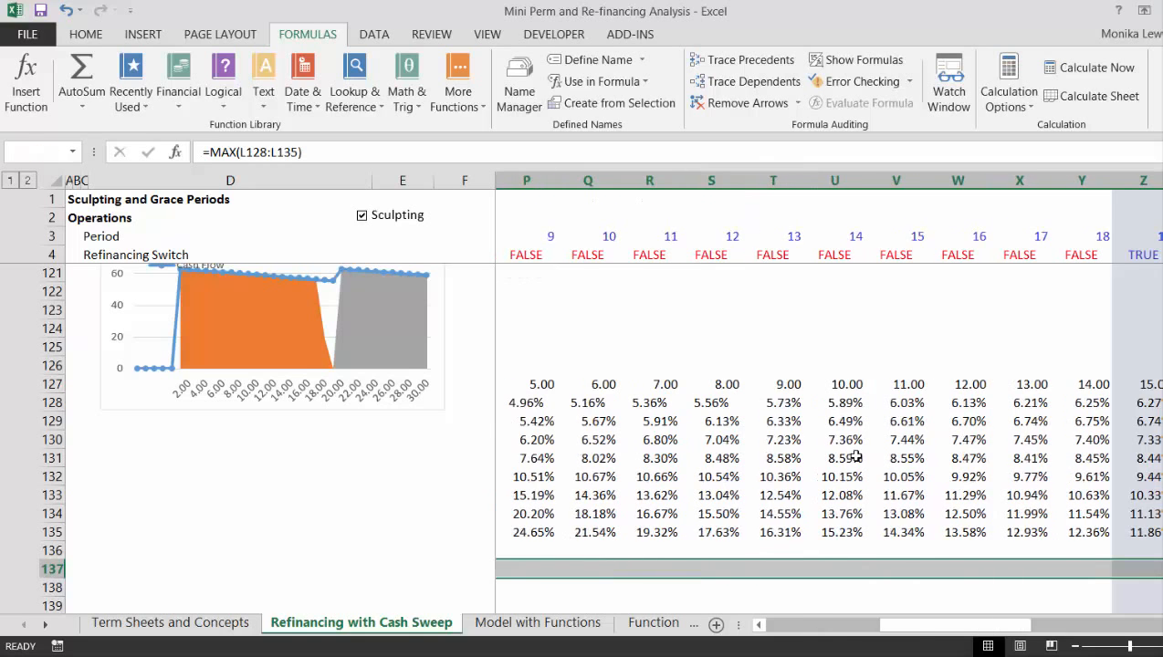
key(shift+Right)
key(shift+Right)
key(shift+Right)
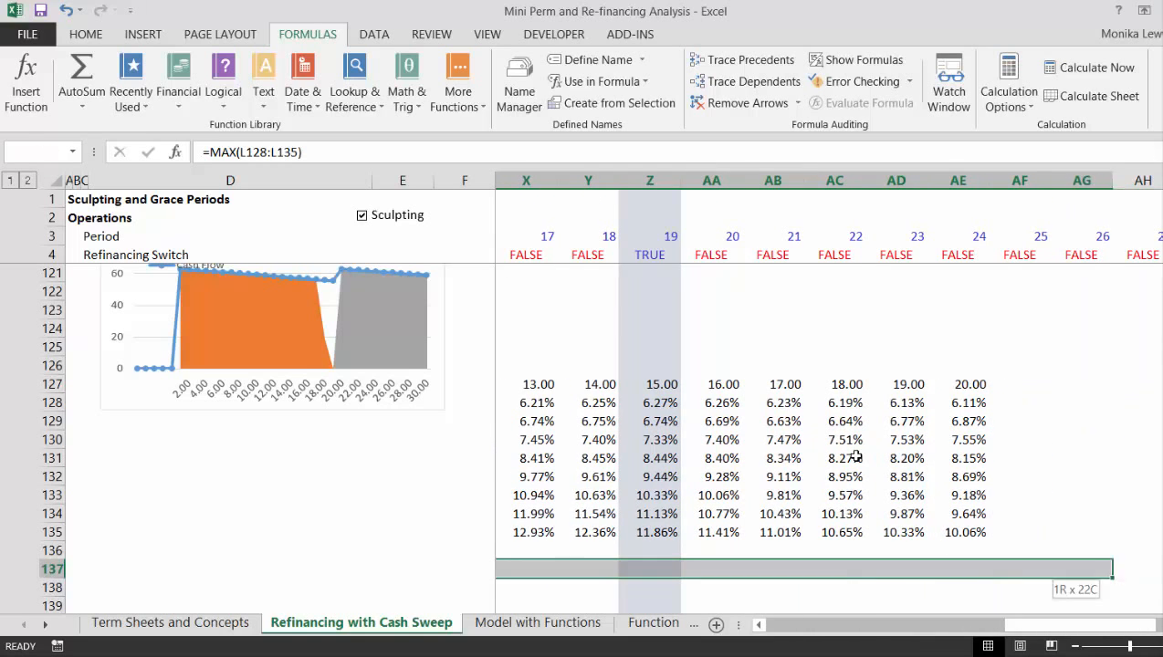
key(ctrl+r)
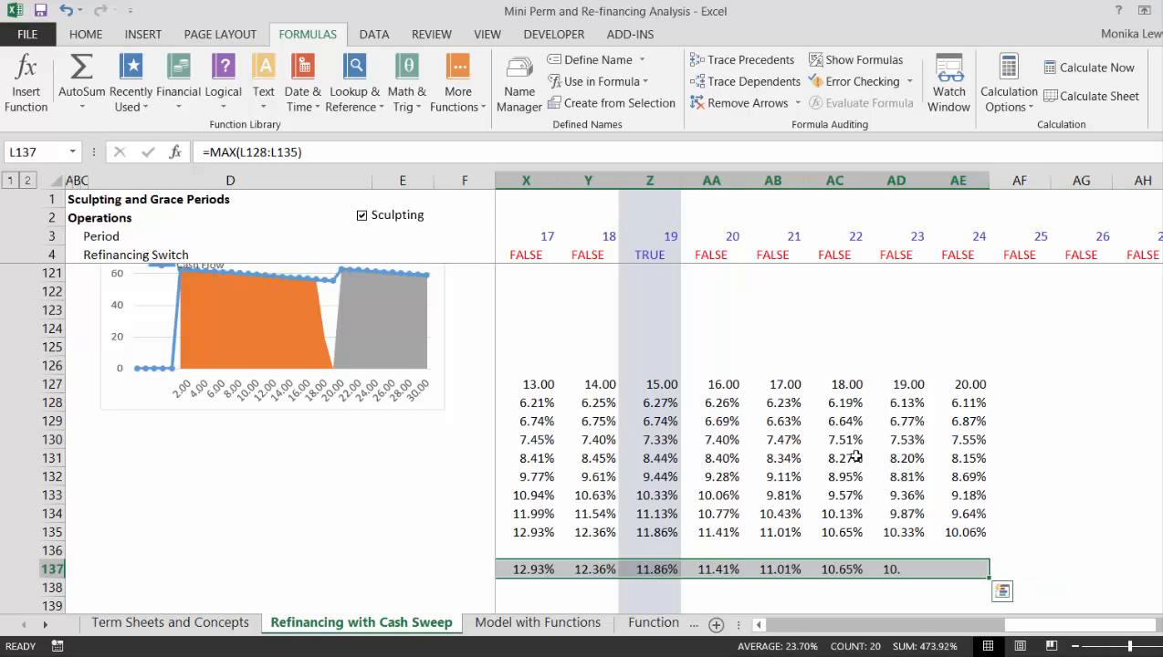
Step: Start a new formula-based conditional formatting rule for the sensitivity table results in L128:AE135
key(Left)
key(Up)
key(Up)
key(Up)
key(Up)
key(Up)
key(Up)
key(Up)
key(Up)
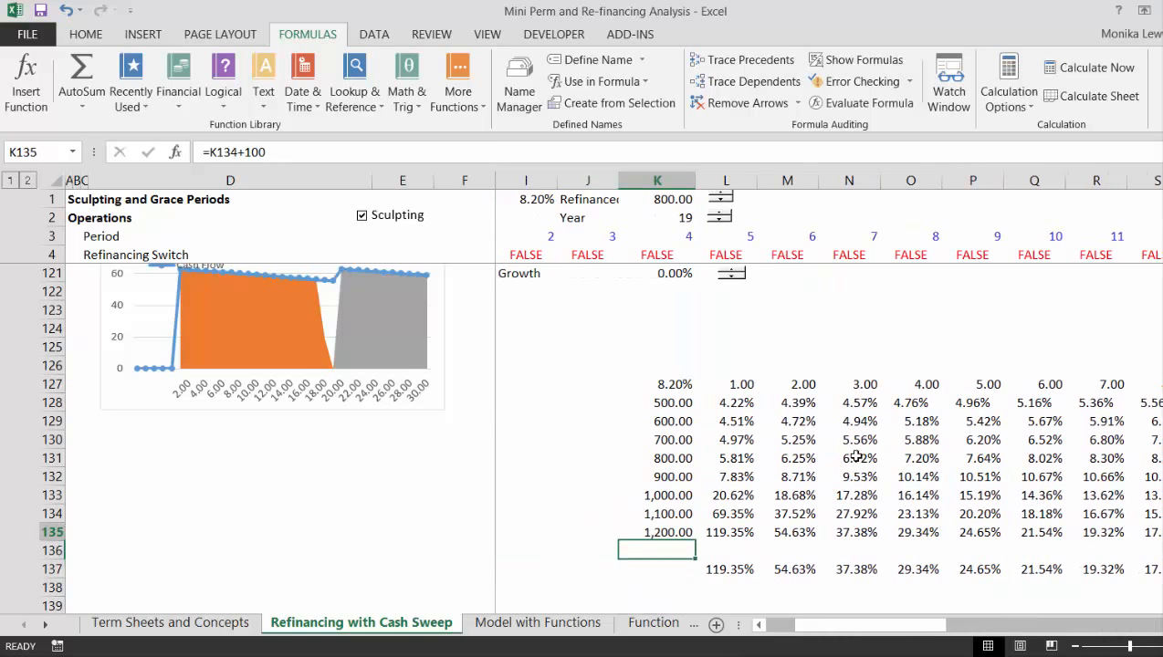
key(Right)
key(ctrl+shift+Down)
key(ctrl+shift+Right)
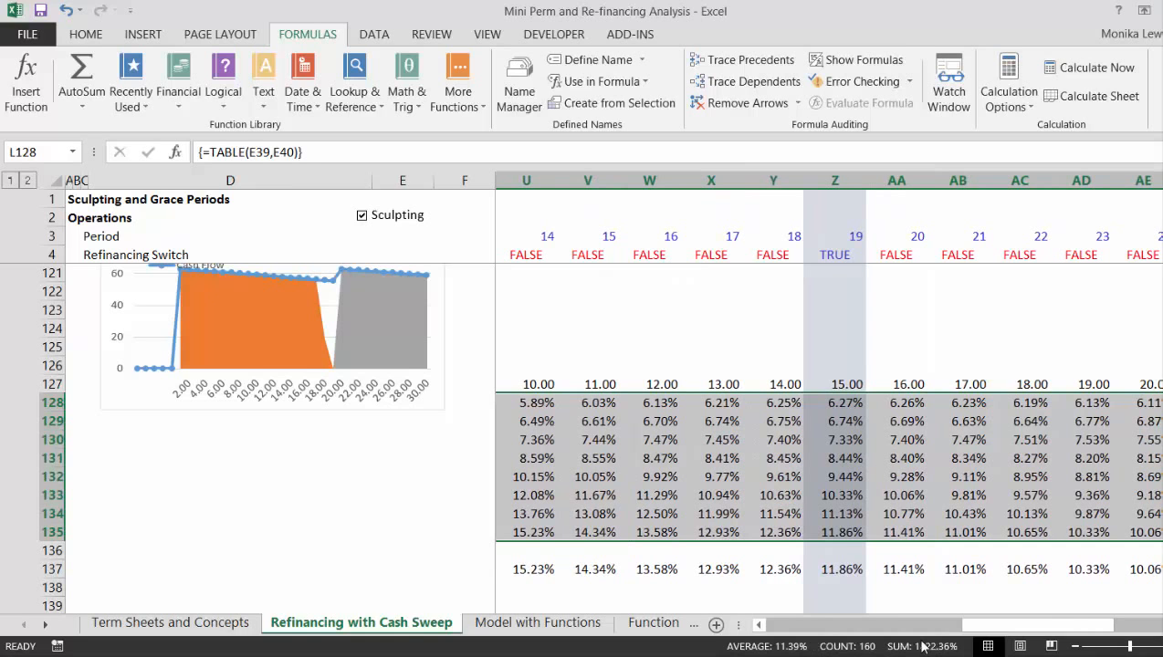
drag(969, 629, 803, 638)
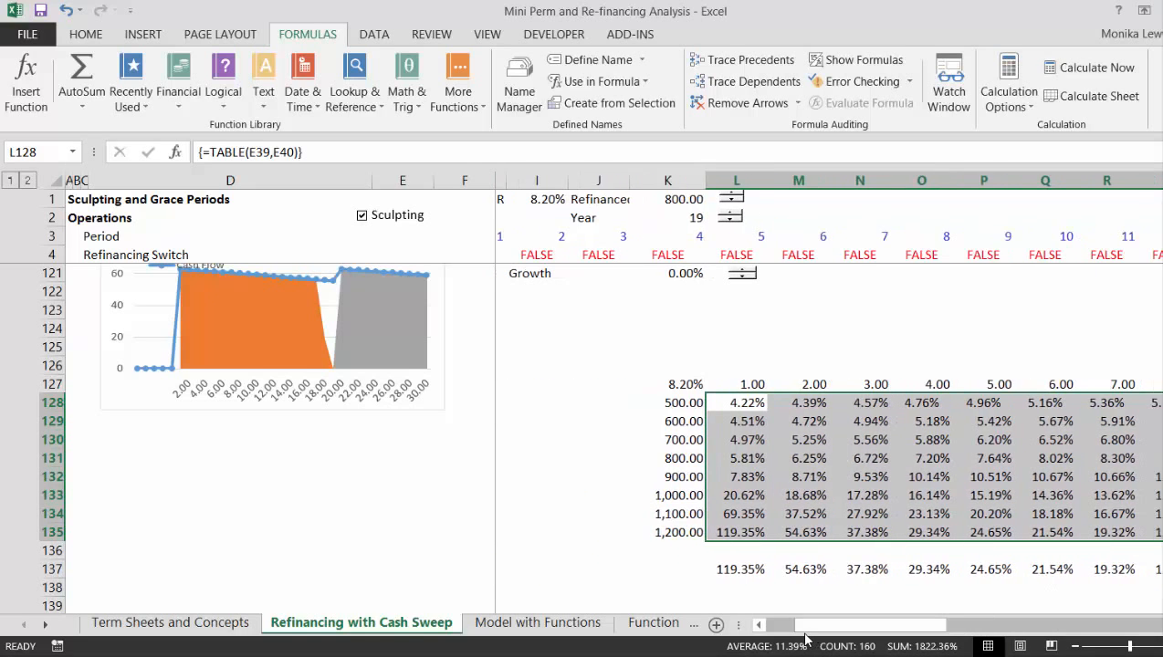
click(85, 36)
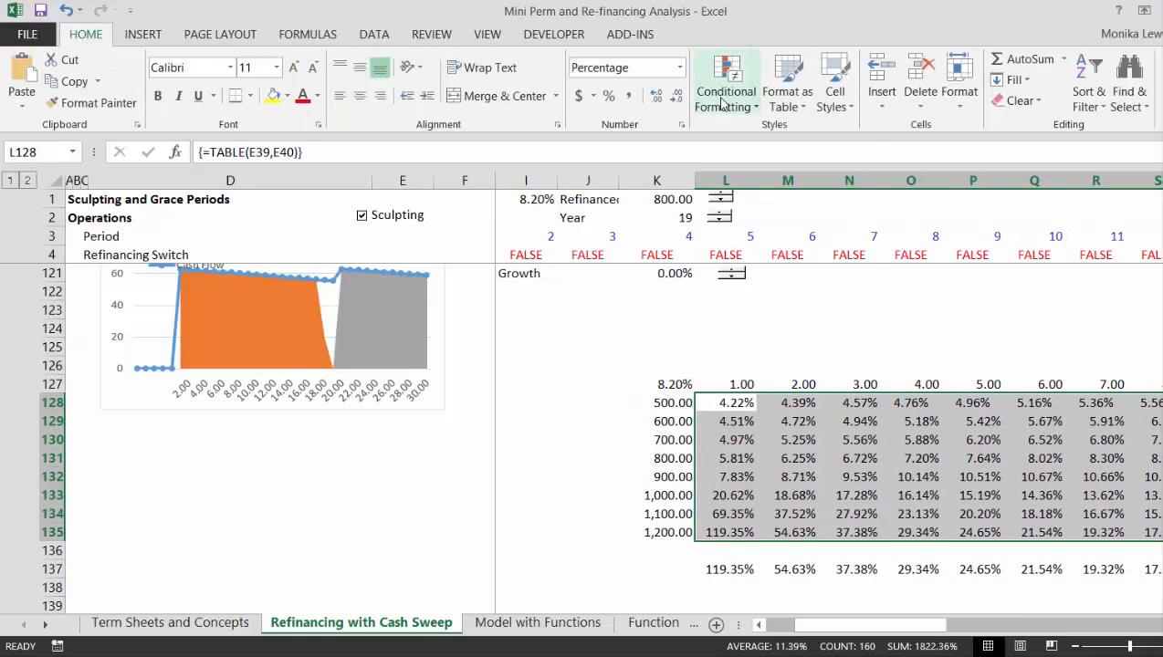
click(717, 99)
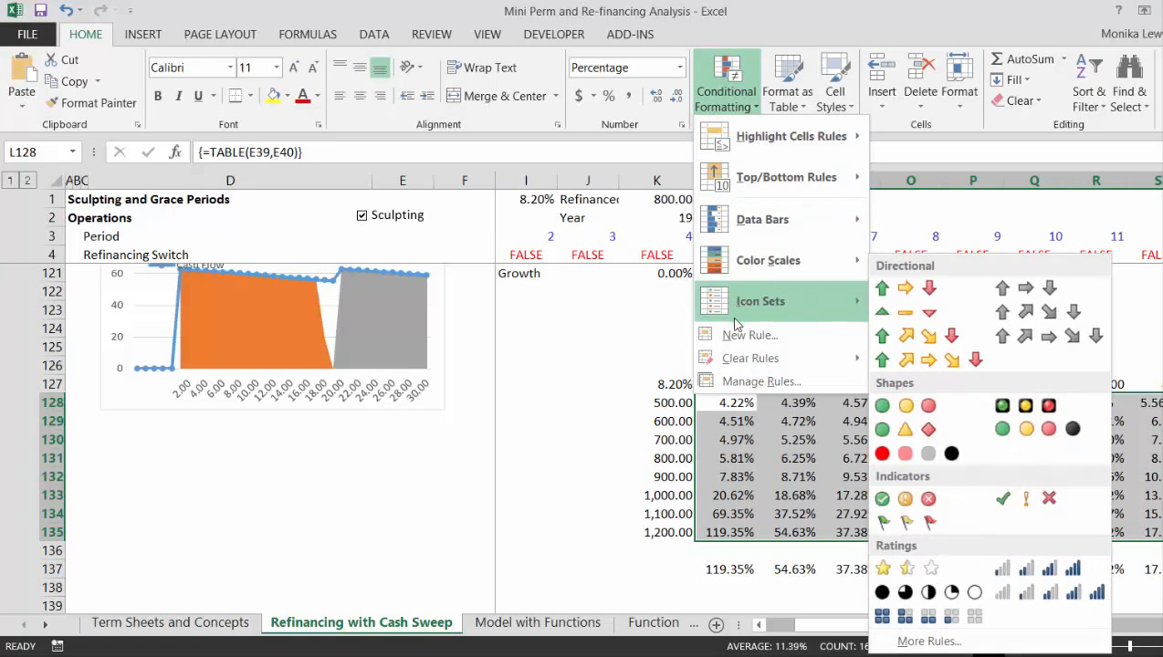
click(735, 336)
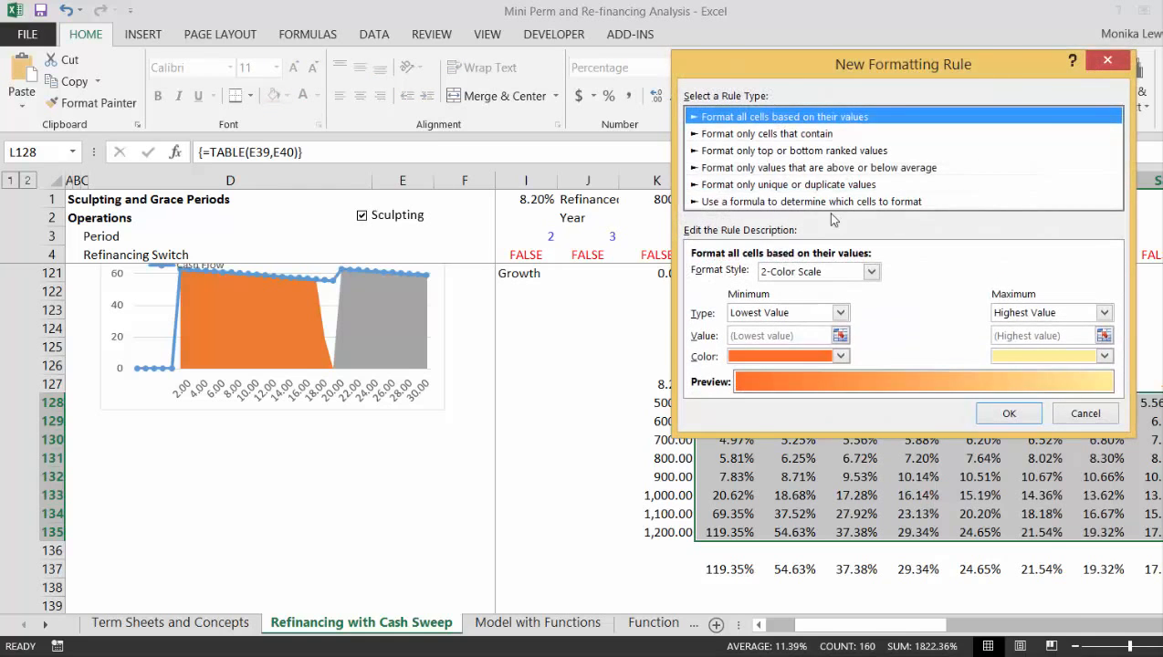
click(822, 201)
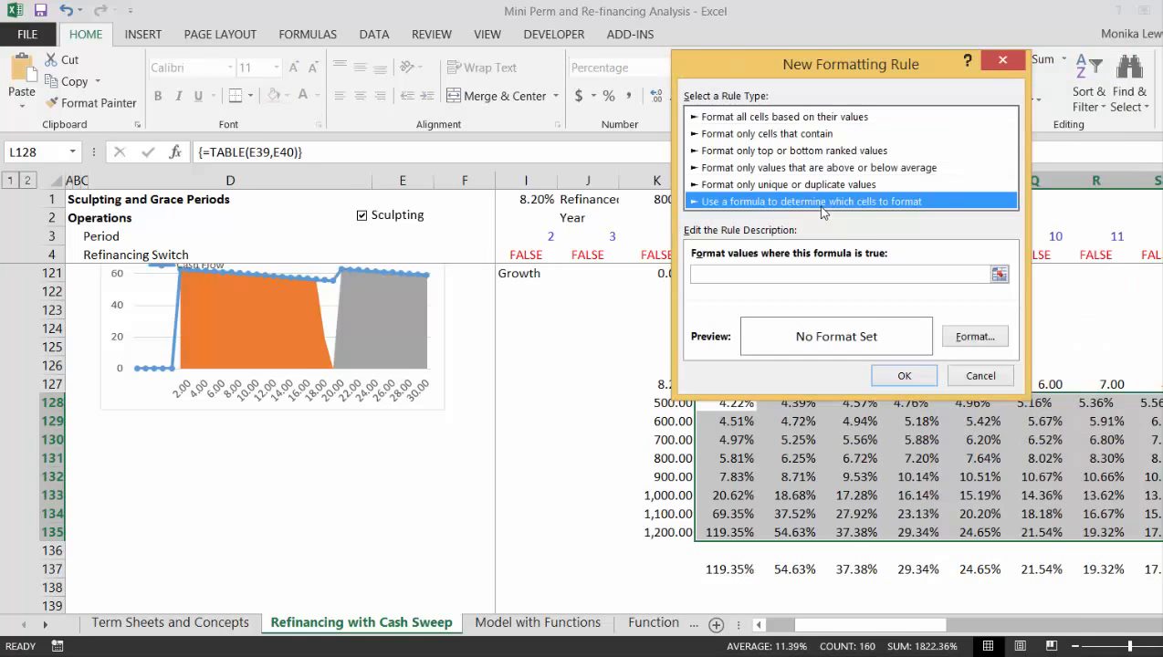
Step: Set the rule's formula to =L128=L$137 so each result is compared with its own column's maximum
click(998, 276)
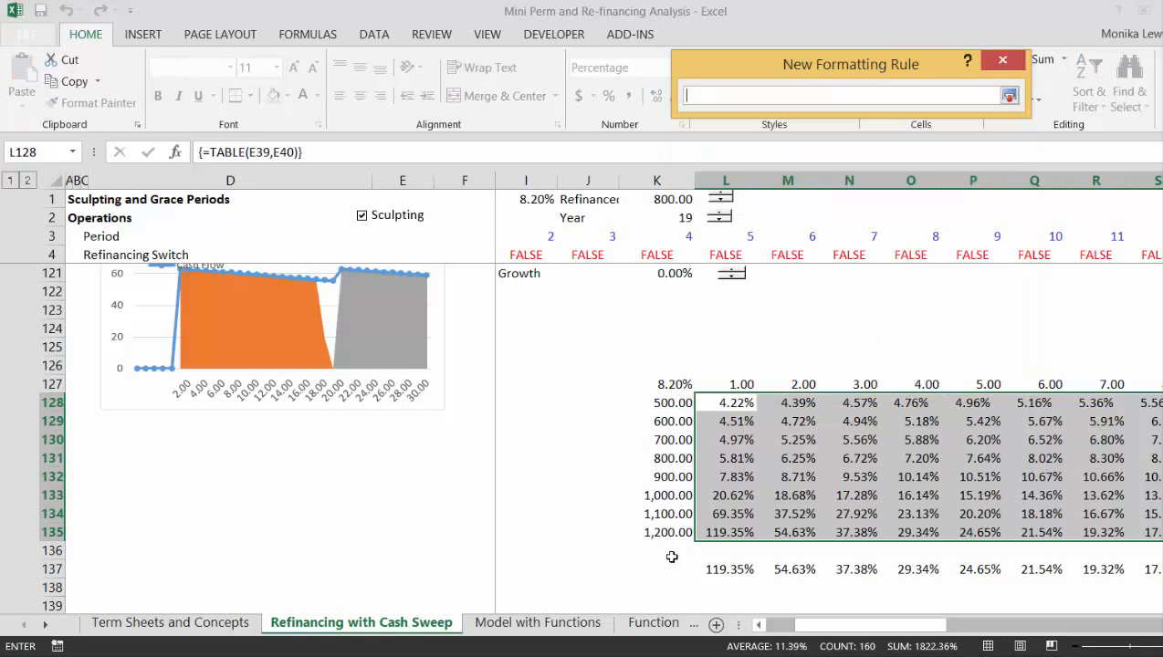
click(721, 405)
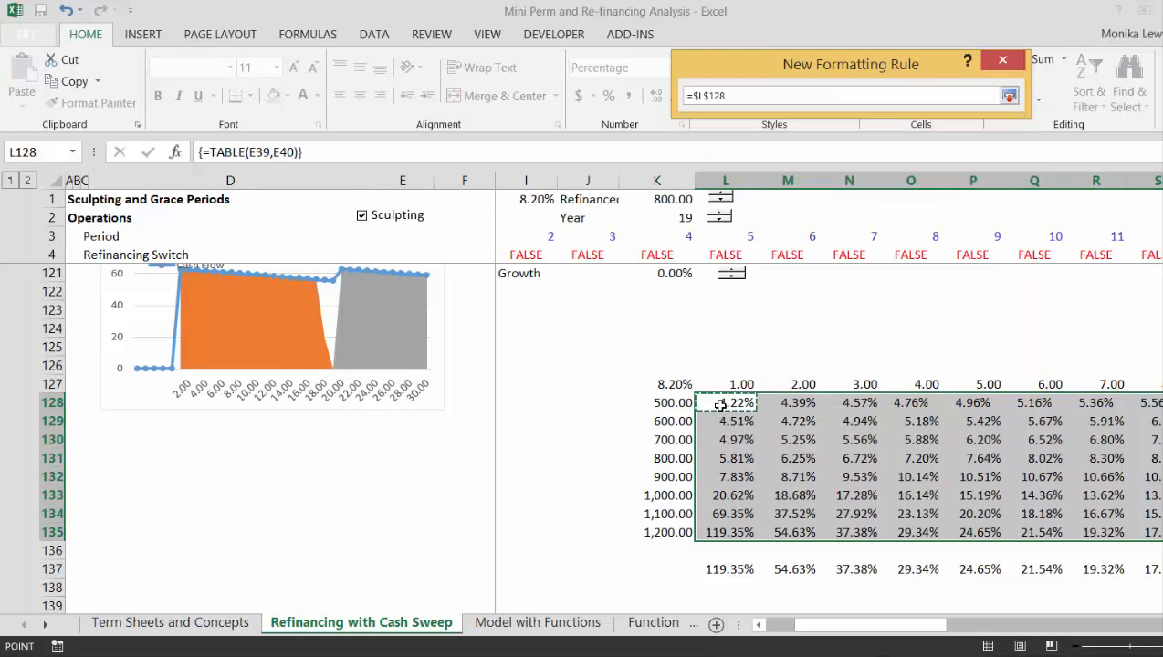
key(F4)
key(F4)
key(F4)
key(F4)
key(F4)
text(=)
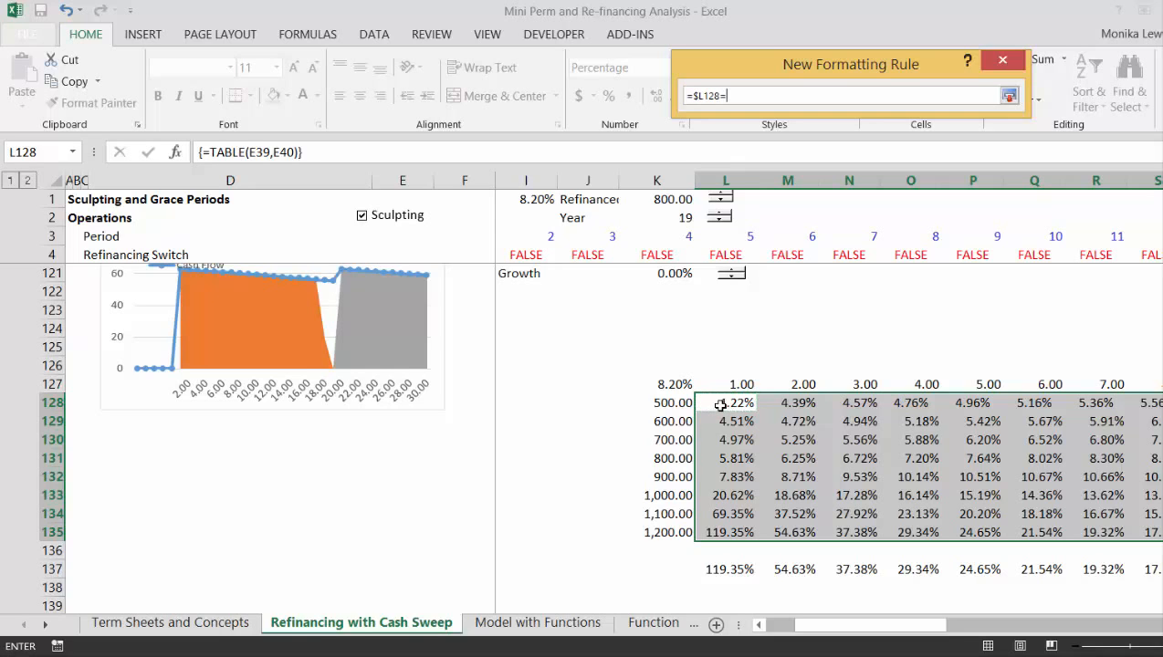
click(737, 571)
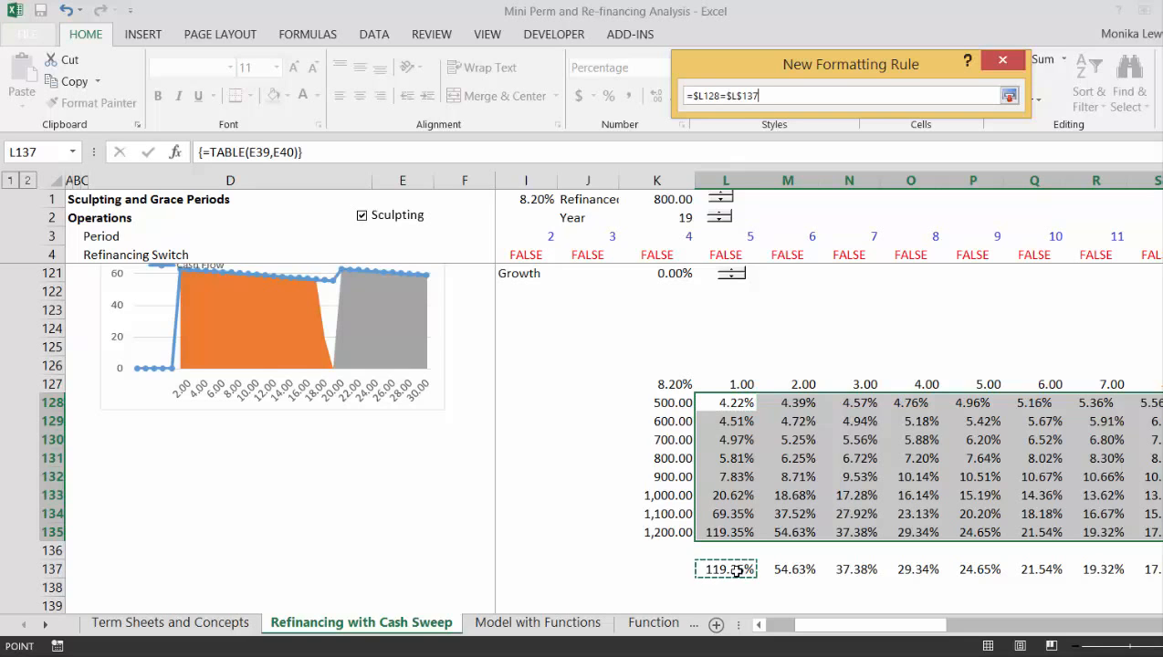
key(F4)
key(F4)
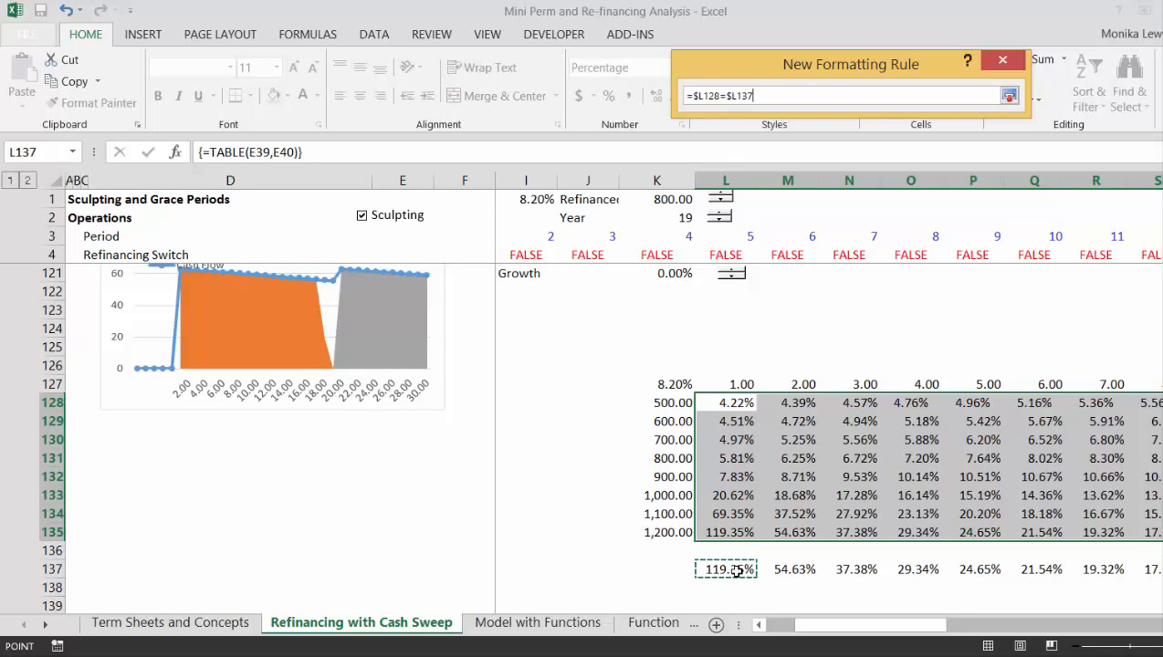
click(698, 95)
key(BackSpace)
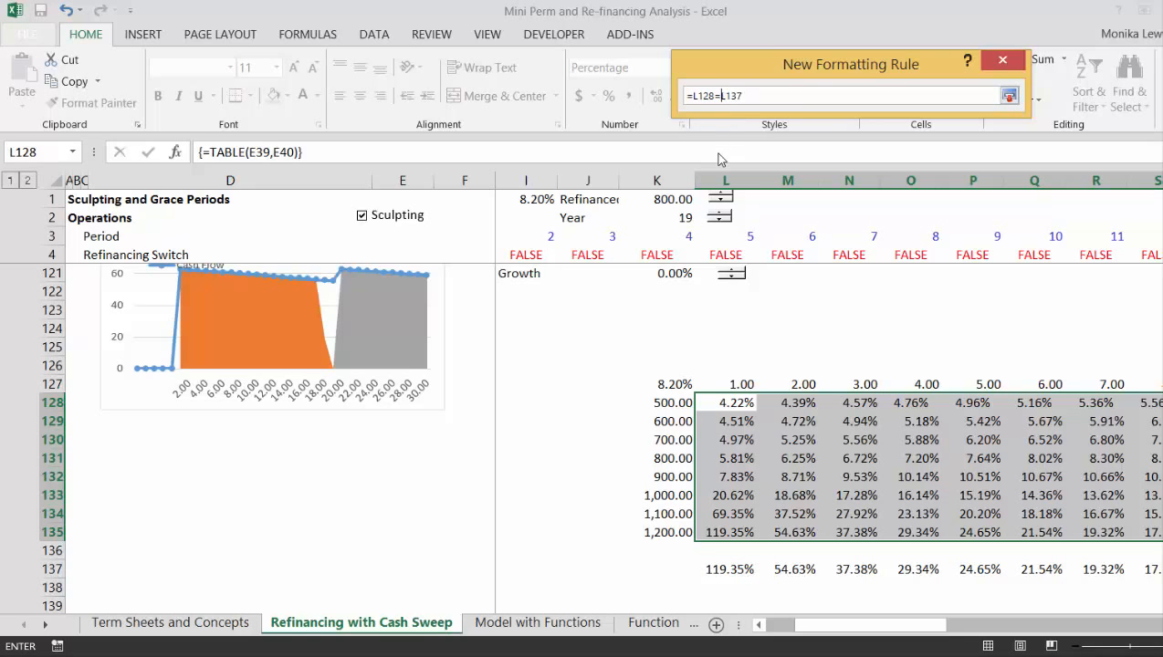
key(Right)
key(BackSpace)
key(BackSpace)
key(BackSpace)
key(BackSpace)
key(BackSpace)
key(BackSpace)
key(F4)
key(F4)
key(Return)
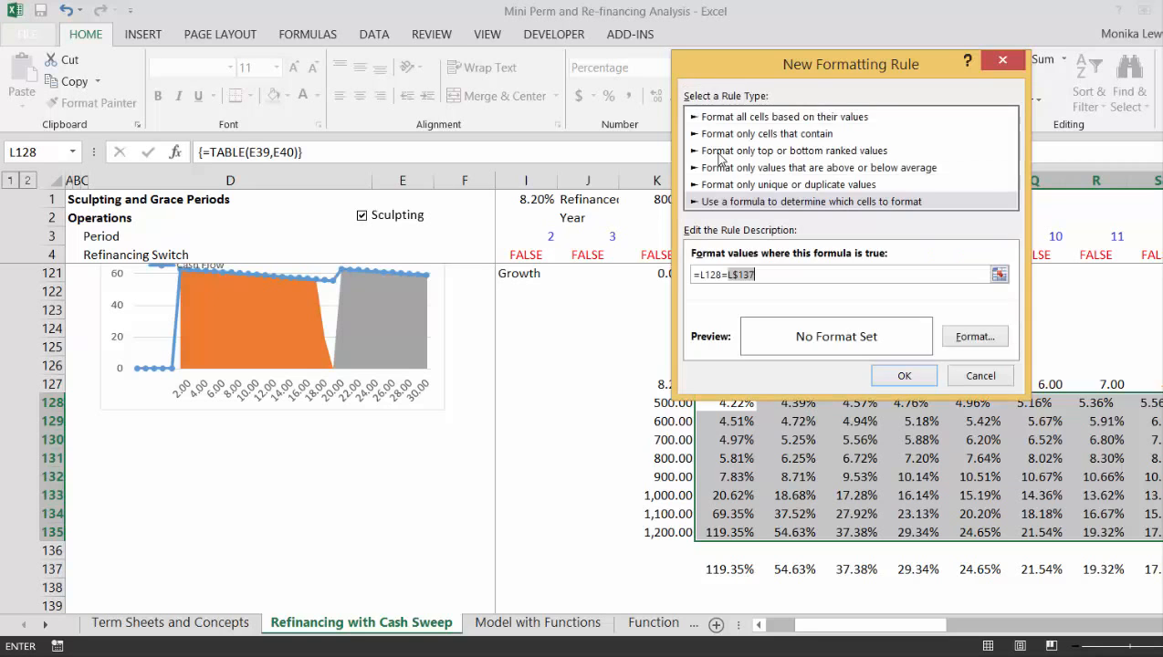
Step: Give the rule a light gold background fill and apply it to the table results
click(993, 337)
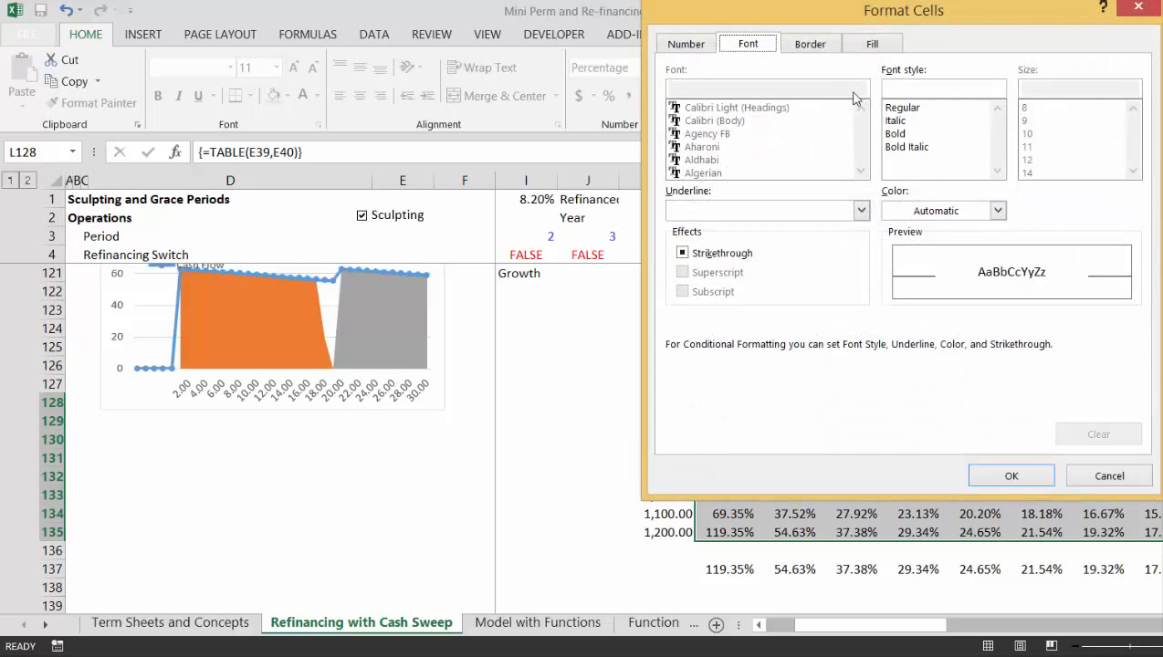
click(872, 46)
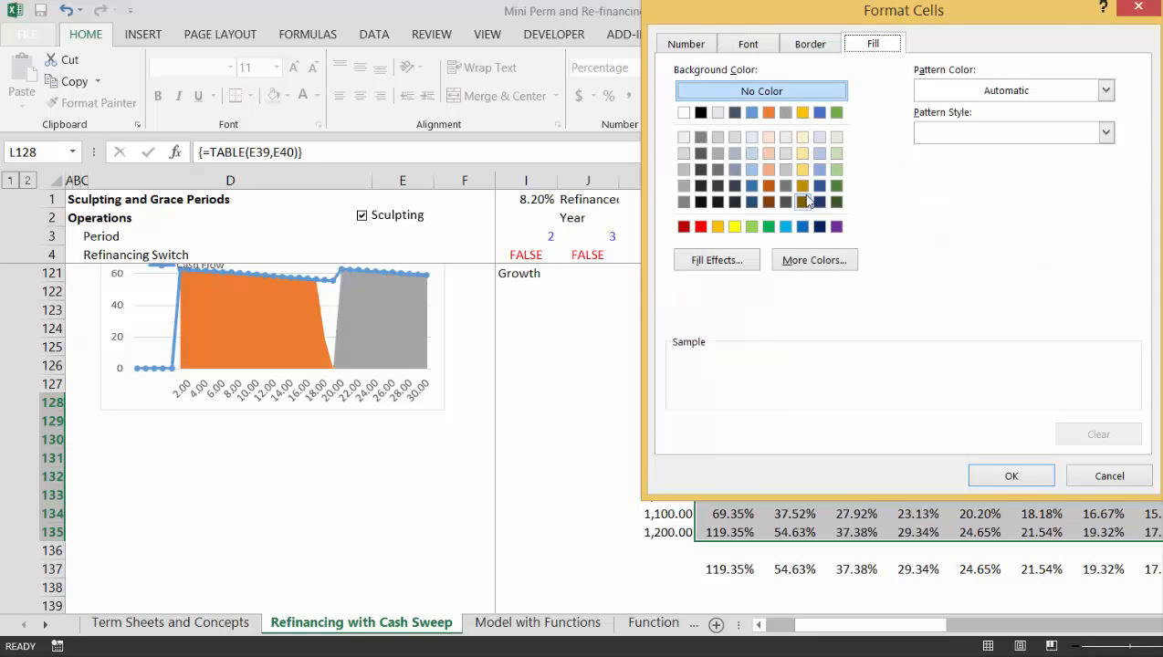
click(802, 153)
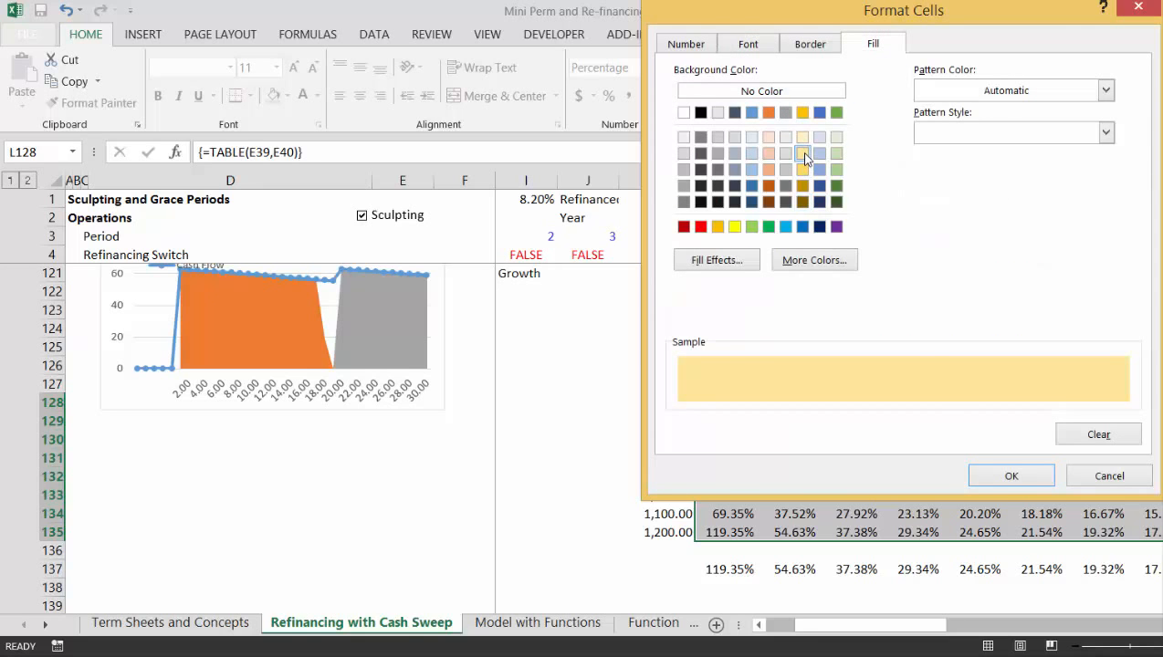
click(987, 474)
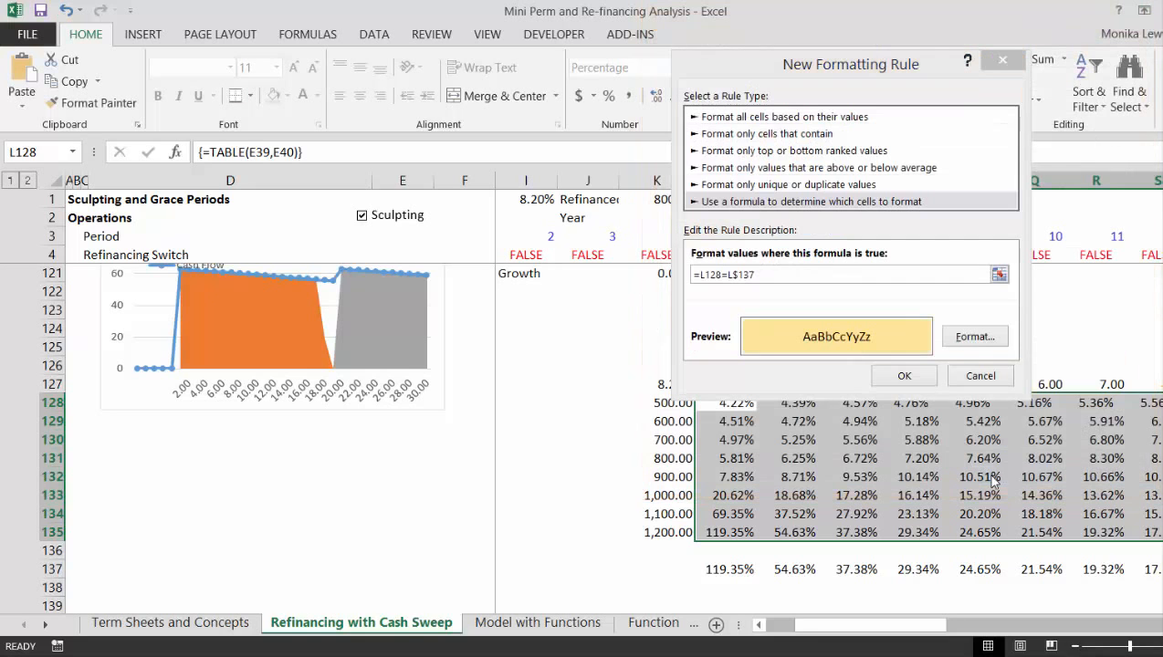
click(905, 375)
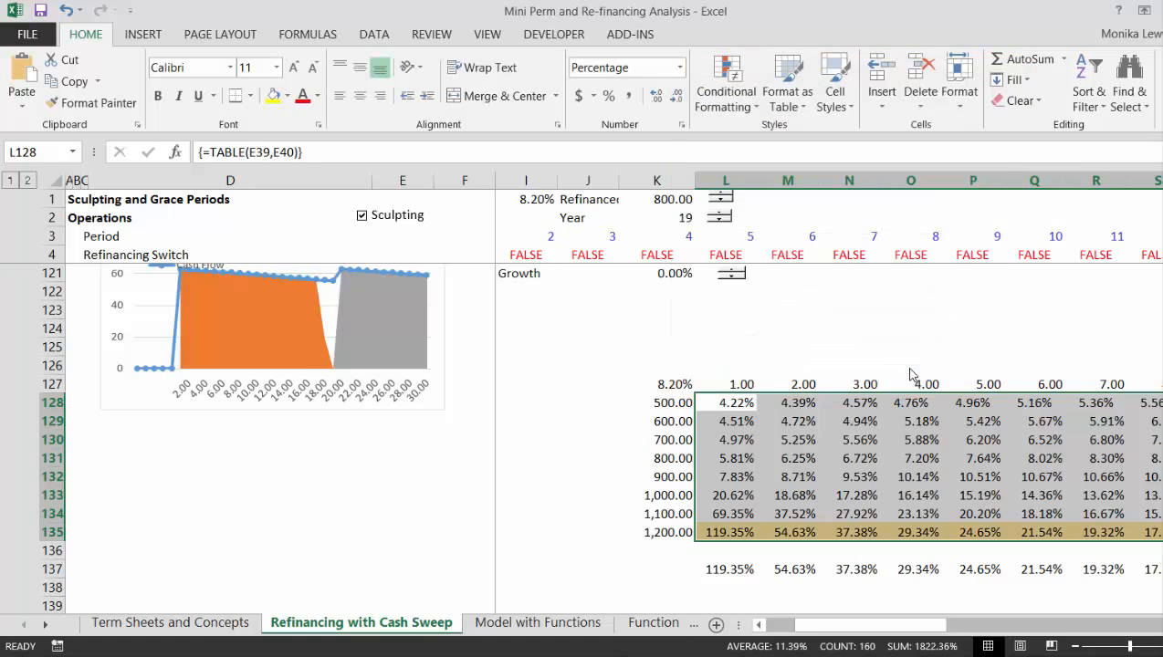
Step: Examine which refinancing amount is highlighted as the highest equity IRR in each year from 1 to 20
key(Up)
key(Right)
key(Right)
key(Right)
key(Right)
key(Right)
key(Right)
key(Right)
key(Right)
key(Right)
key(Right)
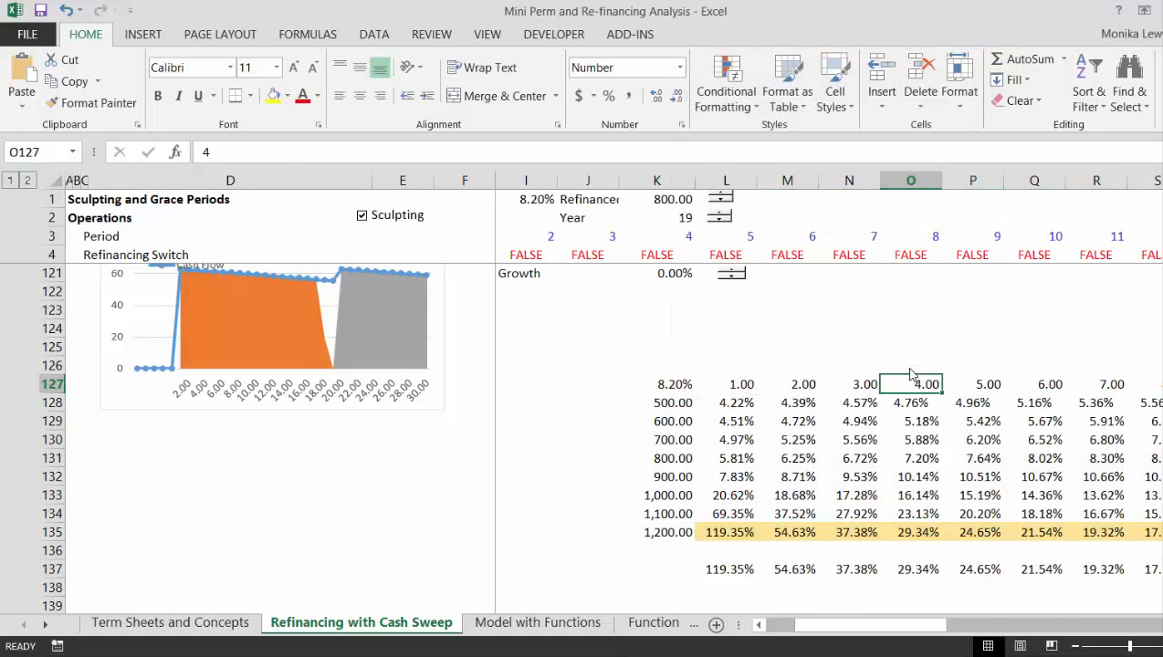
key(Right)
key(Right)
key(Right)
key(Right)
key(Right)
key(Right)
key(Right)
key(Right)
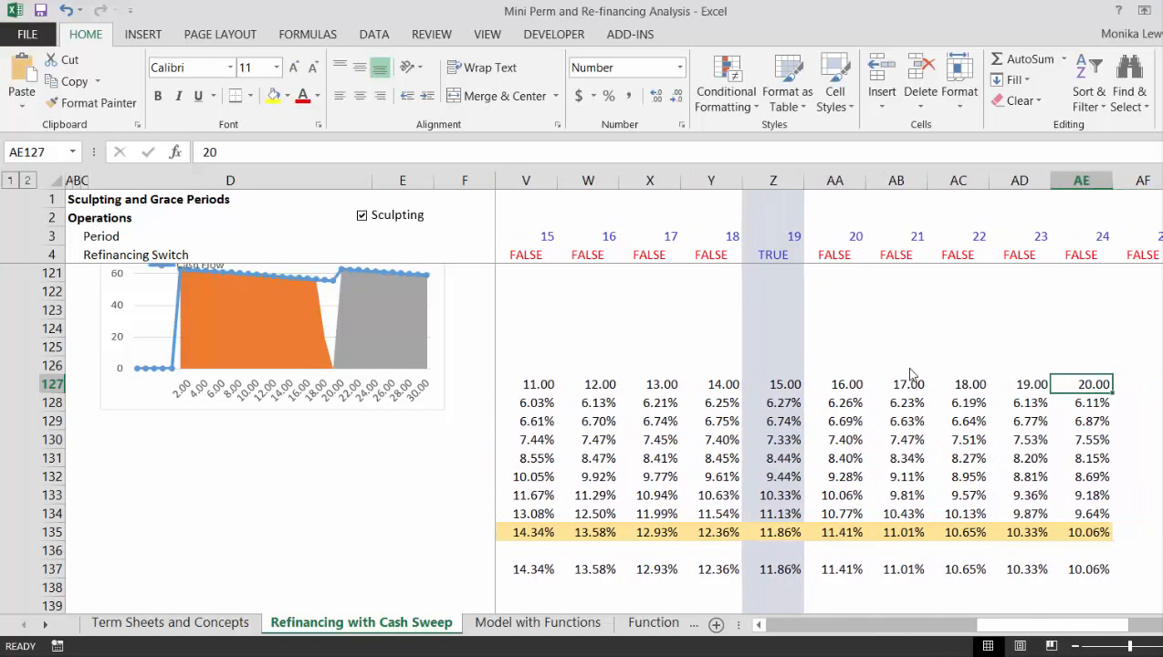
key(Left)
key(Left)
key(Left)
key(Left)
key(Left)
key(Left)
key(Left)
key(Left)
key(Left)
key(Left)
key(Left)
key(Left)
key(Left)
key(Left)
key(Left)
key(Left)
key(Left)
key(Left)
key(Left)
key(Left)
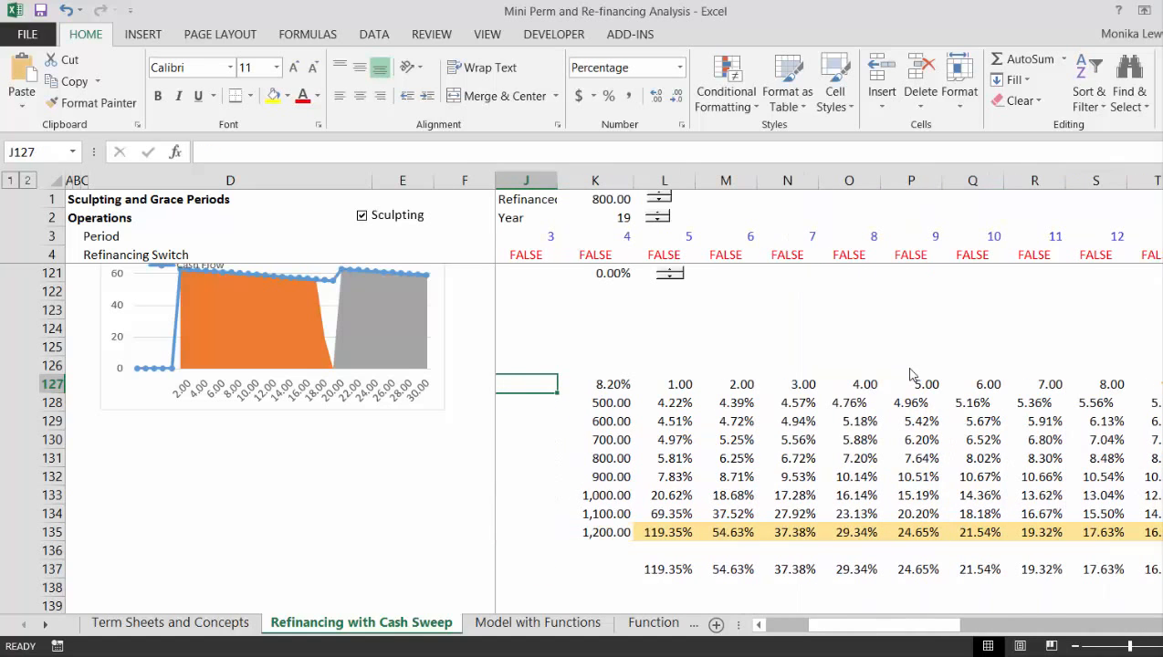
Step: Review the equity IRR results for the 800.00 refinancing amount in row 131 across all years
key(Down)
key(Down)
key(Down)
key(Right)
key(Right)
key(Down)
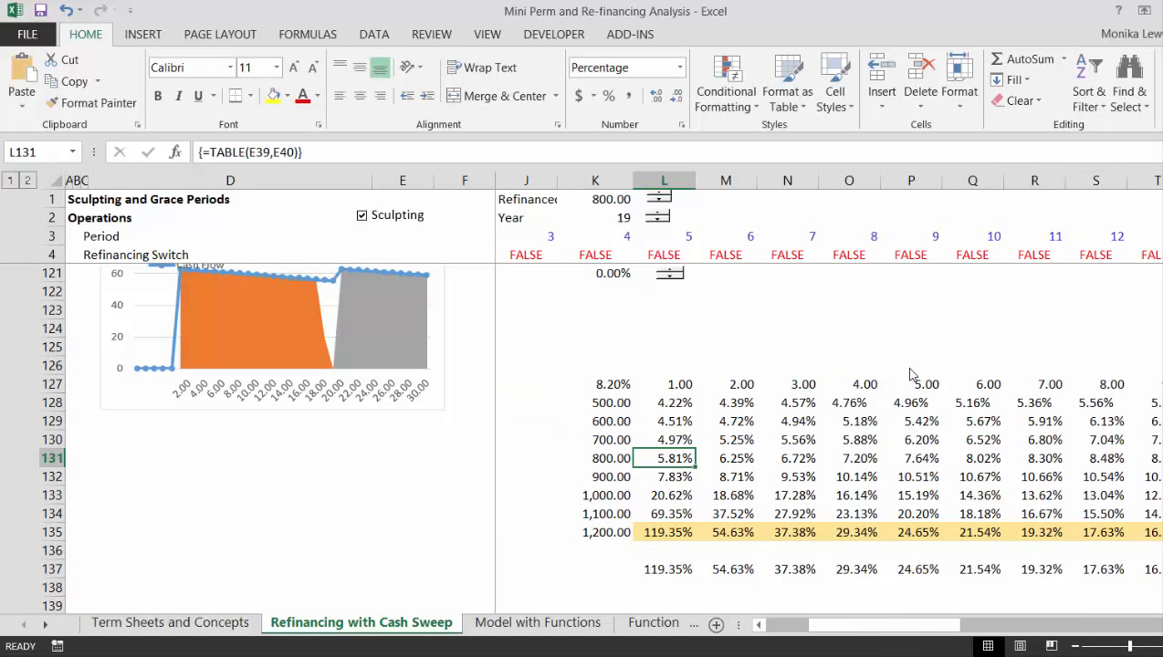
key(Left)
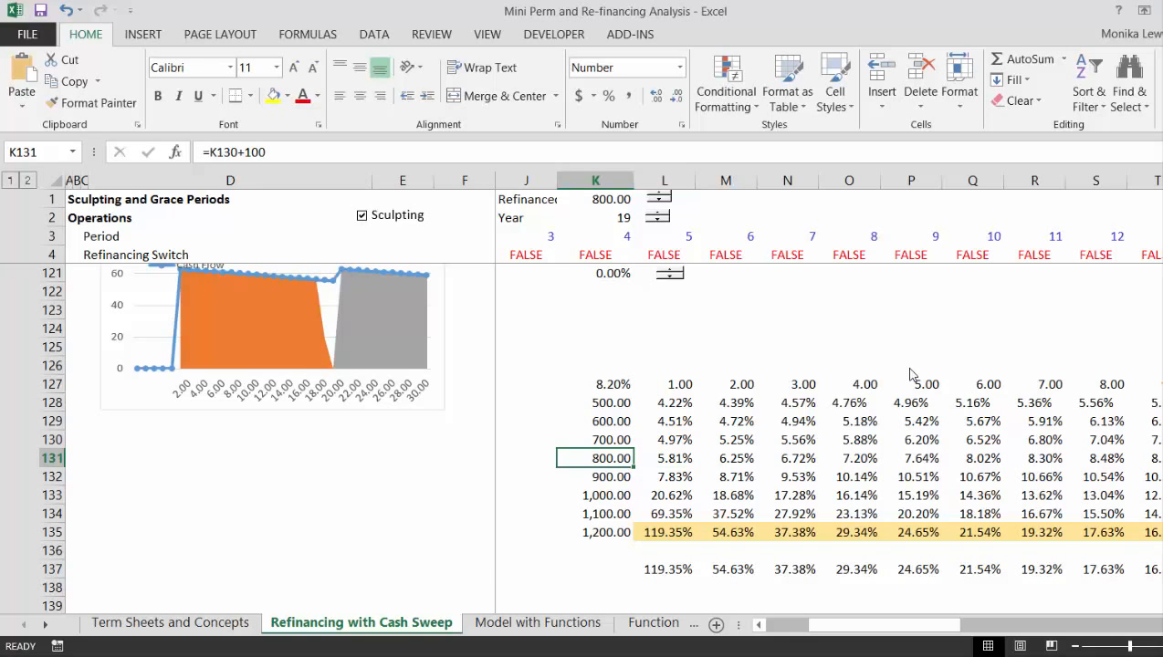
key(shift+Right)
key(shift+Right)
key(shift+Right)
key(shift+Right)
key(shift+Right)
key(shift+Right)
key(shift+Right)
key(shift+Right)
key(shift+Right)
key(shift+Right)
key(shift+Right)
key(shift+Right)
key(shift+Right)
key(shift+Right)
key(shift+Right)
key(shift+Right)
key(shift+Right)
key(shift+Right)
key(shift+Right)
key(shift+Right)
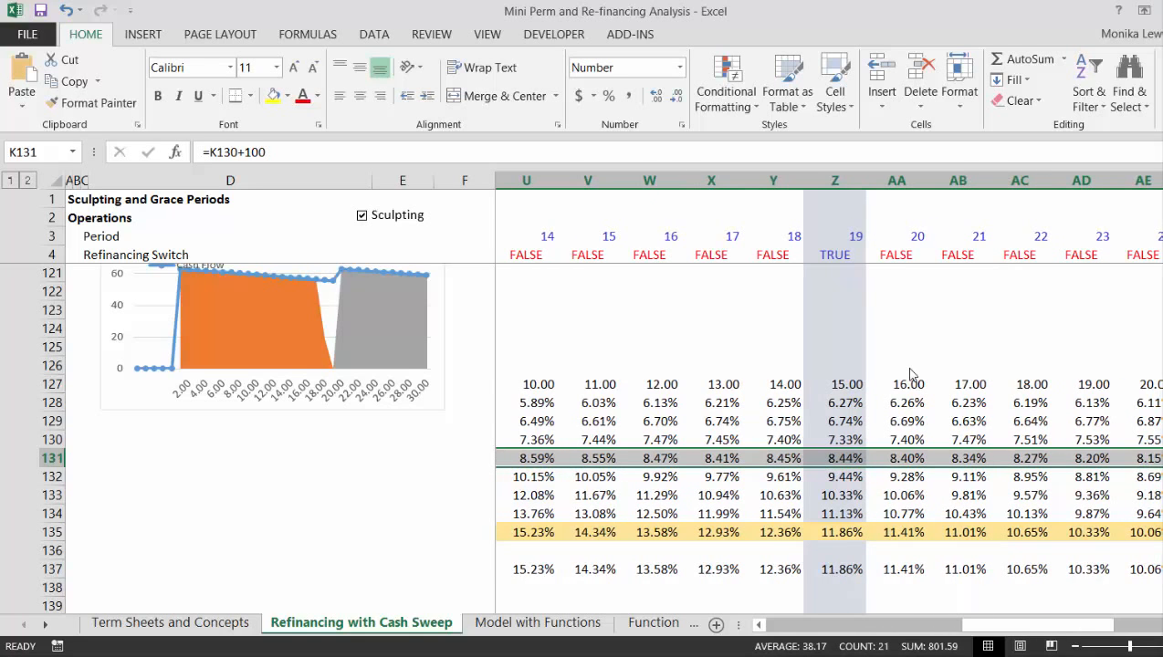
key(Left)
key(Right)
key(Left)
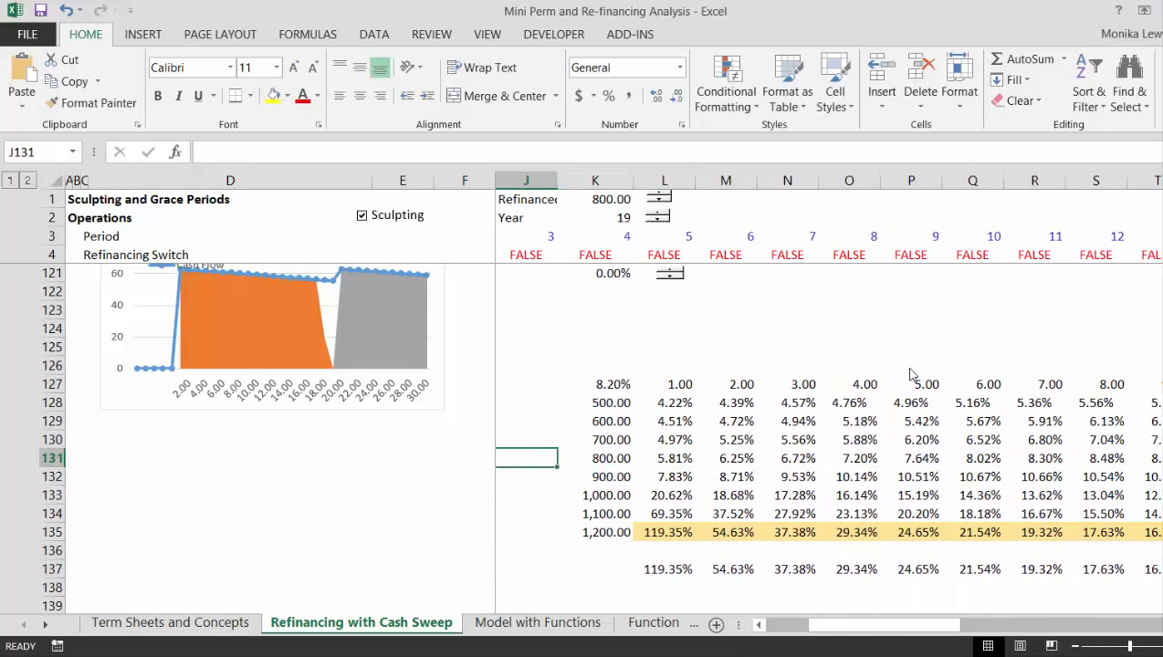
key(Right)
key(Right)
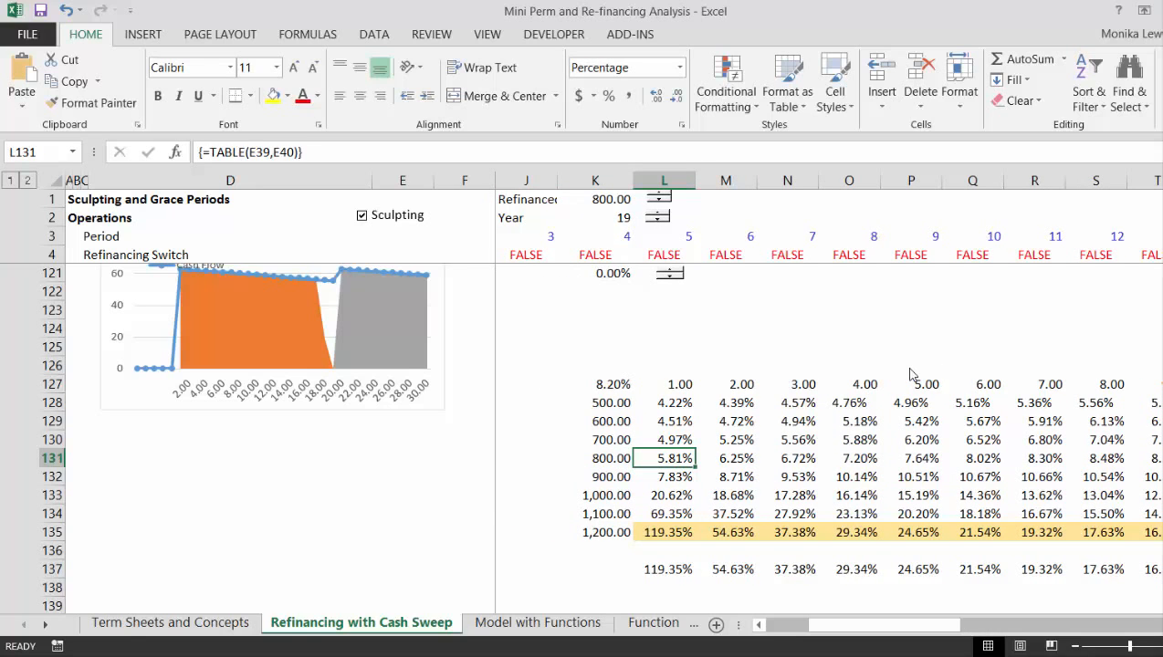
Step: Enter =MAX(L128:AE128) in J128 to find the highest equity IRR for the 500.00 refinancing amount across all years
key(Left)
key(Left)
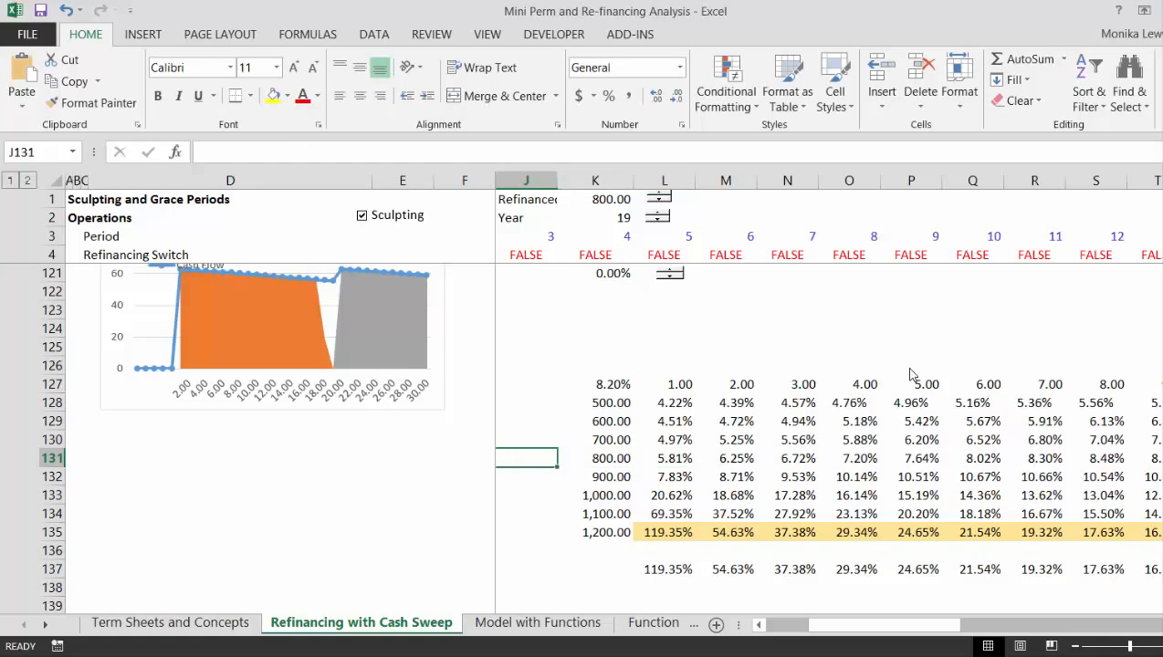
key(Up)
key(Up)
key(Up)
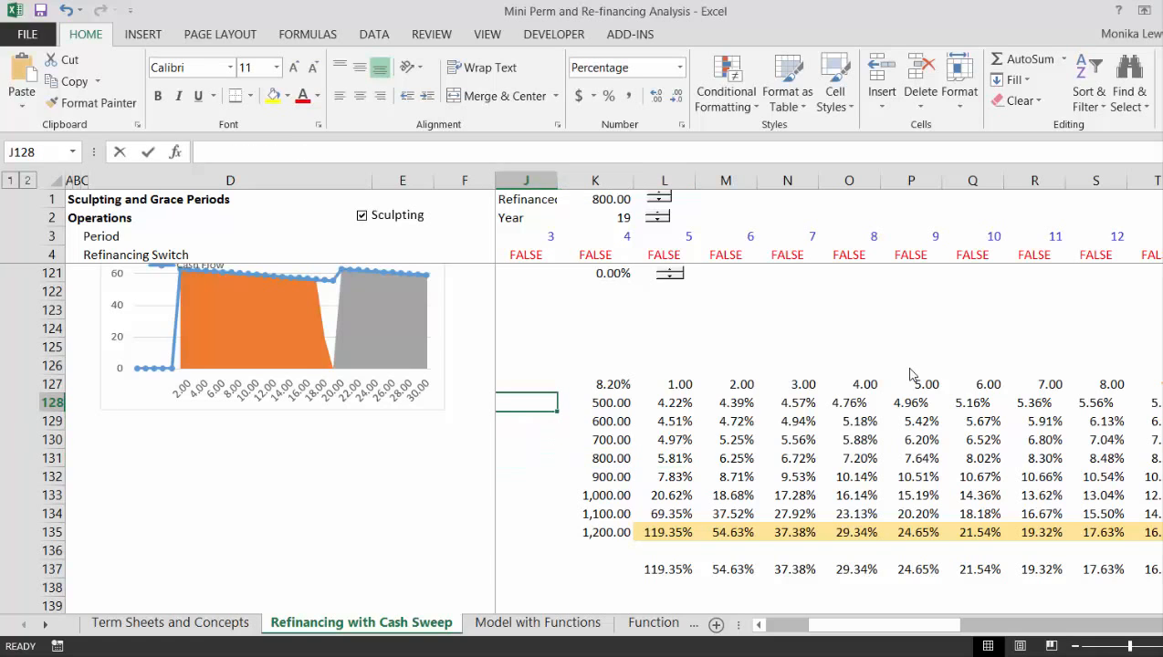
key(F2)
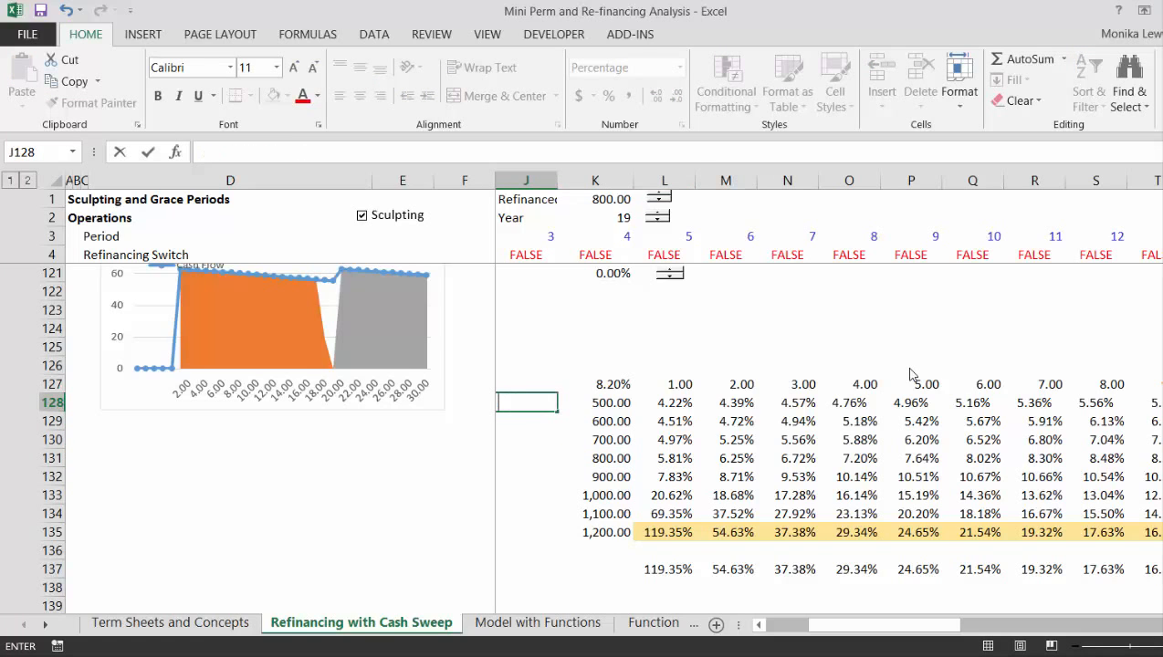
text(=max()
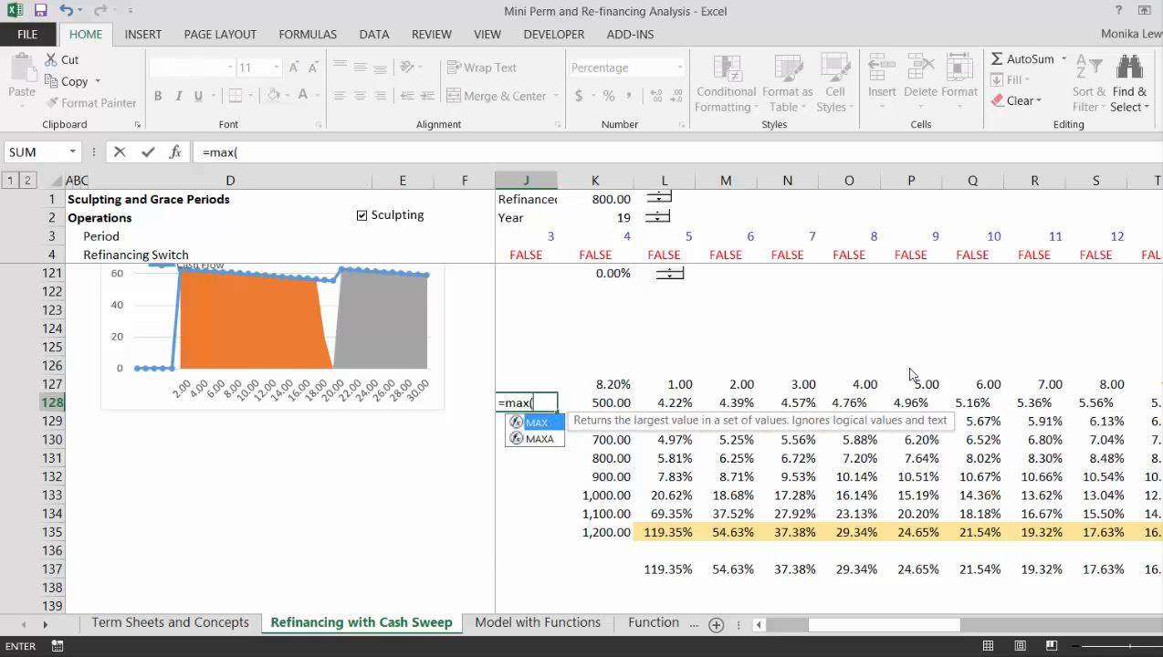
key(Right)
key(Right)
key(ctrl+shift+Right)
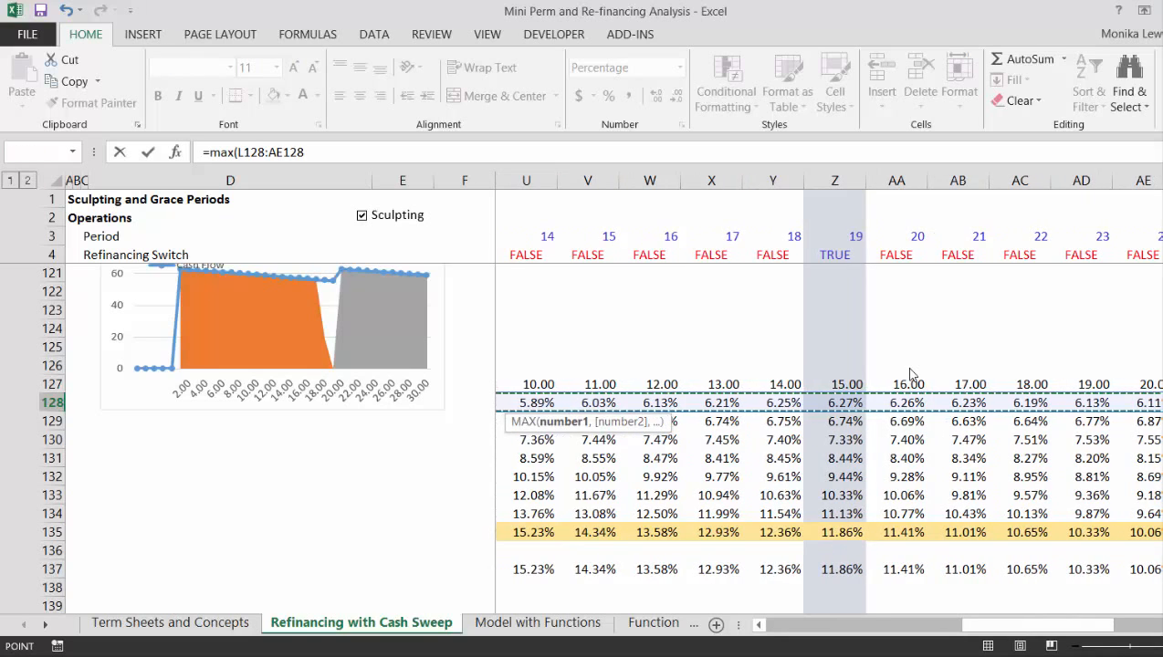
key(Return)
Step: Fill the row maximum formula from J128 down to J135 for every refinancing amount
key(Up)
key(shift+Down)
key(shift+Down)
key(shift+Down)
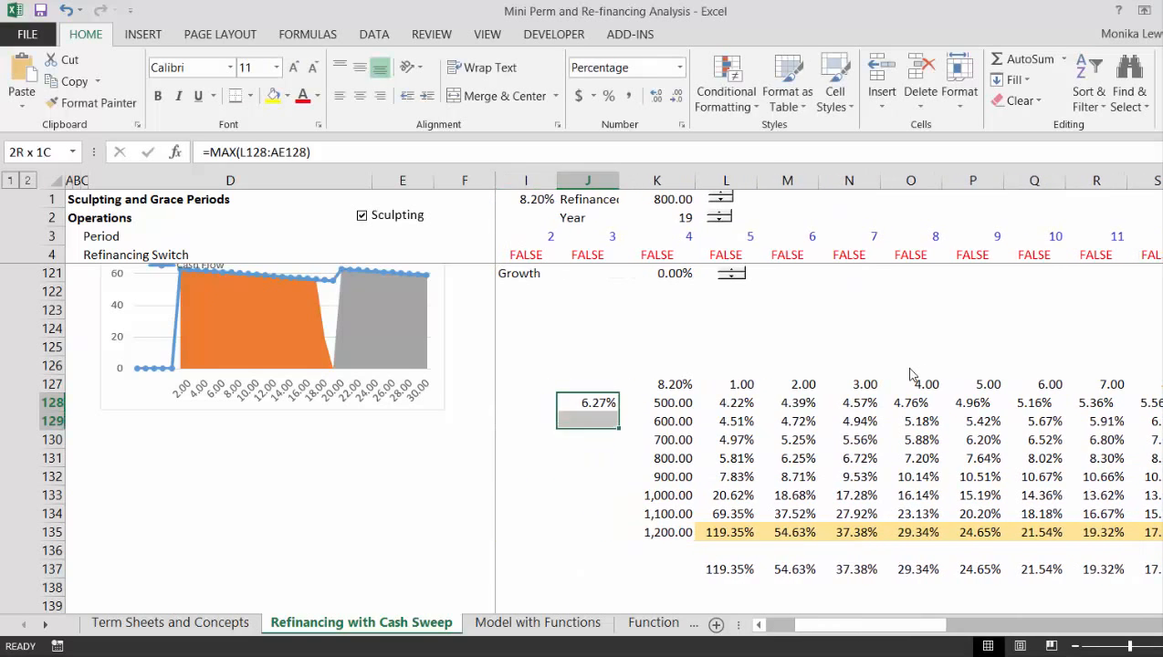
key(shift+Down)
key(shift+Down)
key(shift+Down)
key(shift+Down)
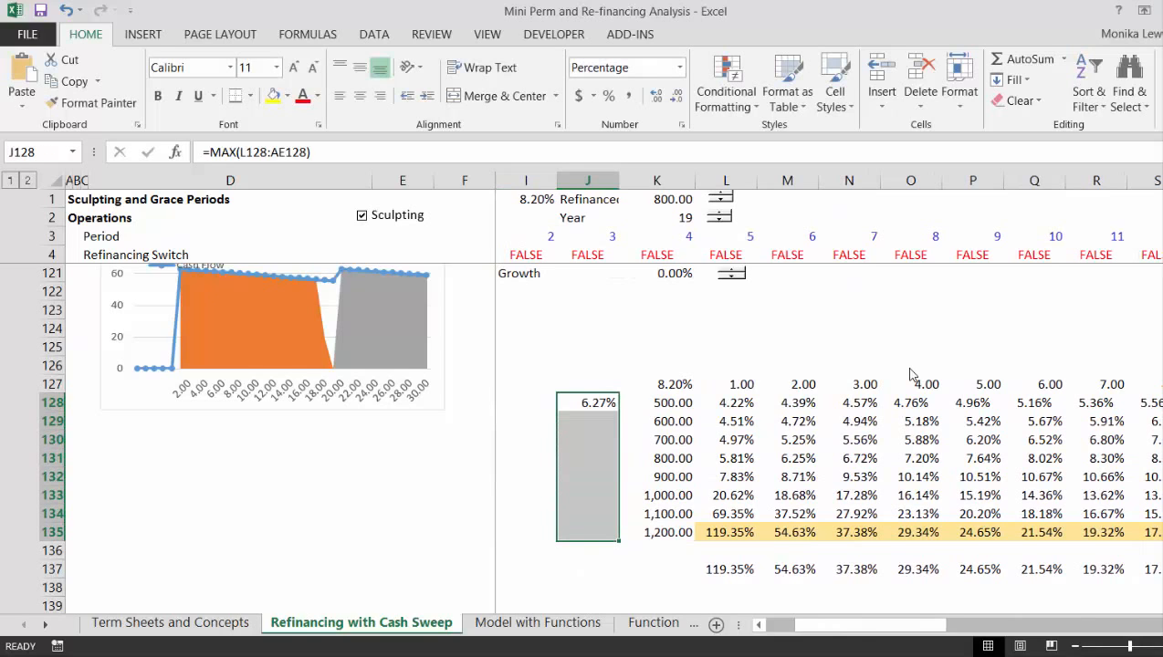
key(ctrl+d)
Step: Compare the equity IRR results in row 131 across the years with the row maximum for the 800.00 refinancing amount
key(Right)
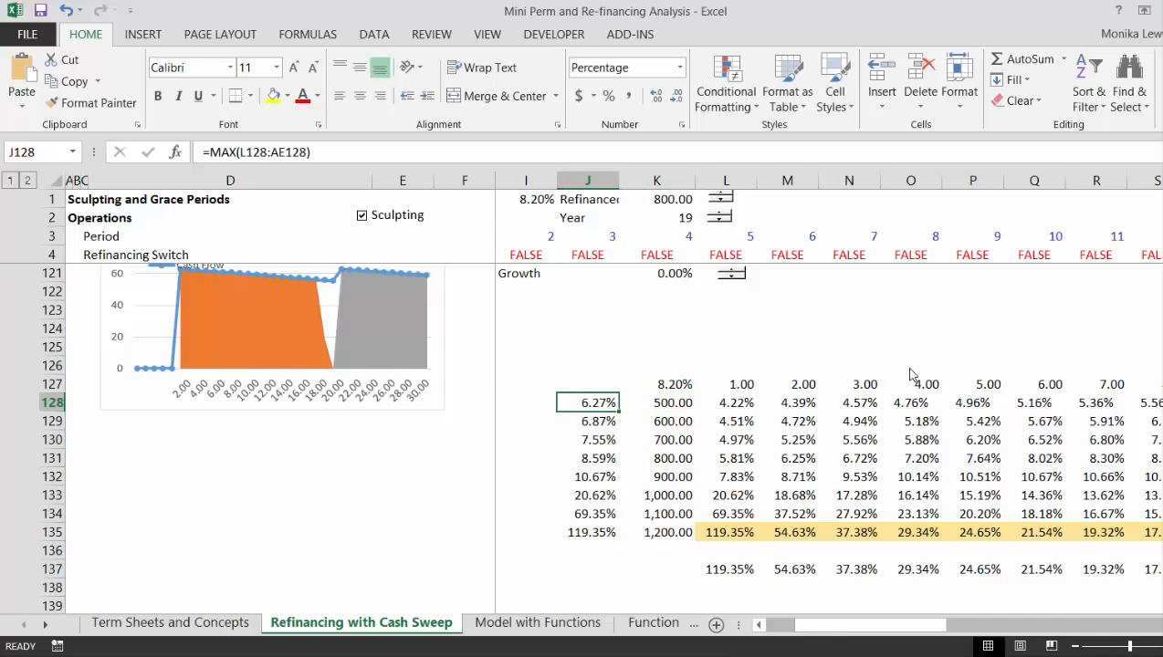
key(Down)
key(Down)
key(Down)
key(Left)
key(Right)
key(Right)
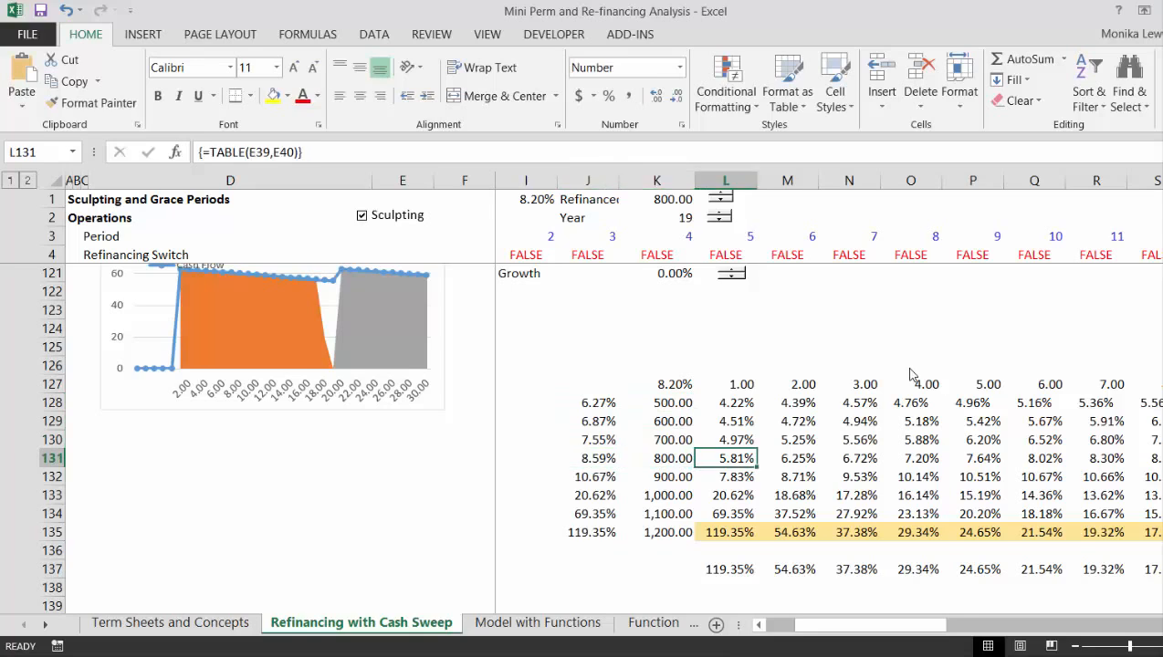
key(Right)
key(Right)
key(Right)
key(Right)
key(Right)
key(Right)
key(Right)
key(Right)
key(Right)
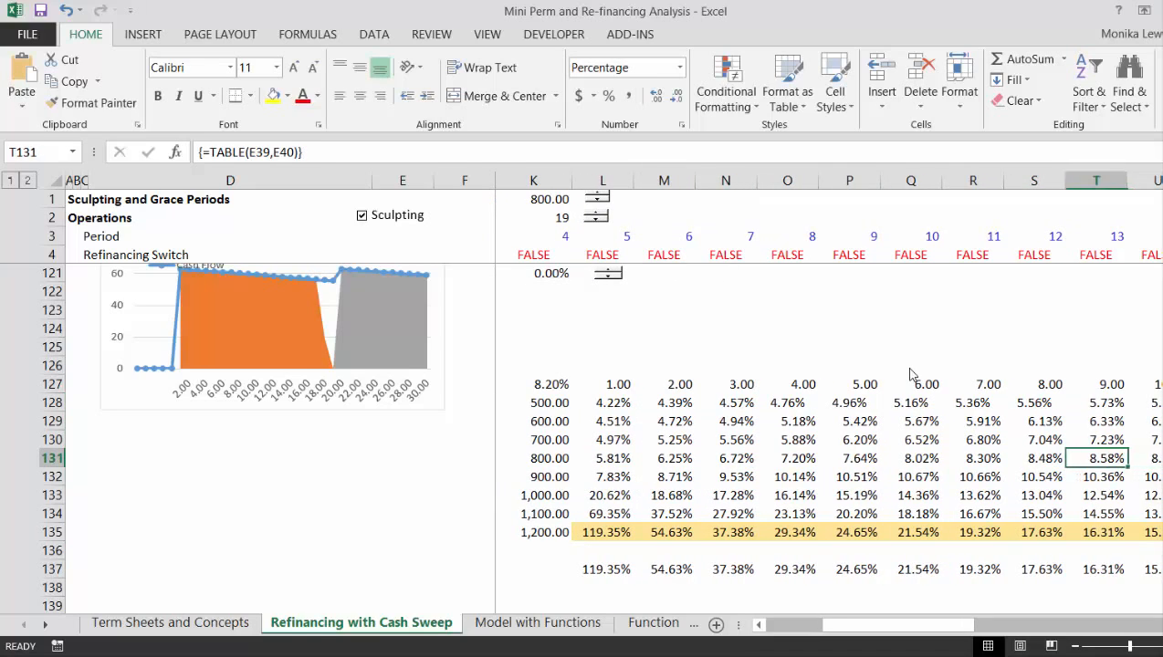
key(Right)
key(Right)
key(Right)
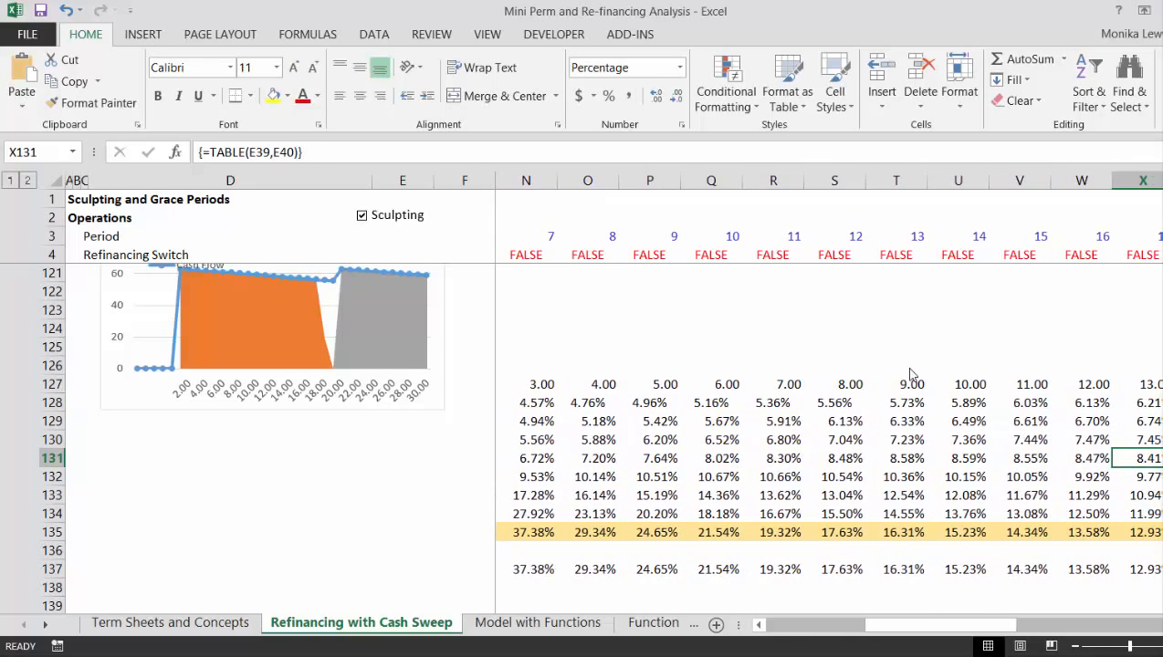
key(Left)
key(Left)
key(Left)
key(Left)
key(Left)
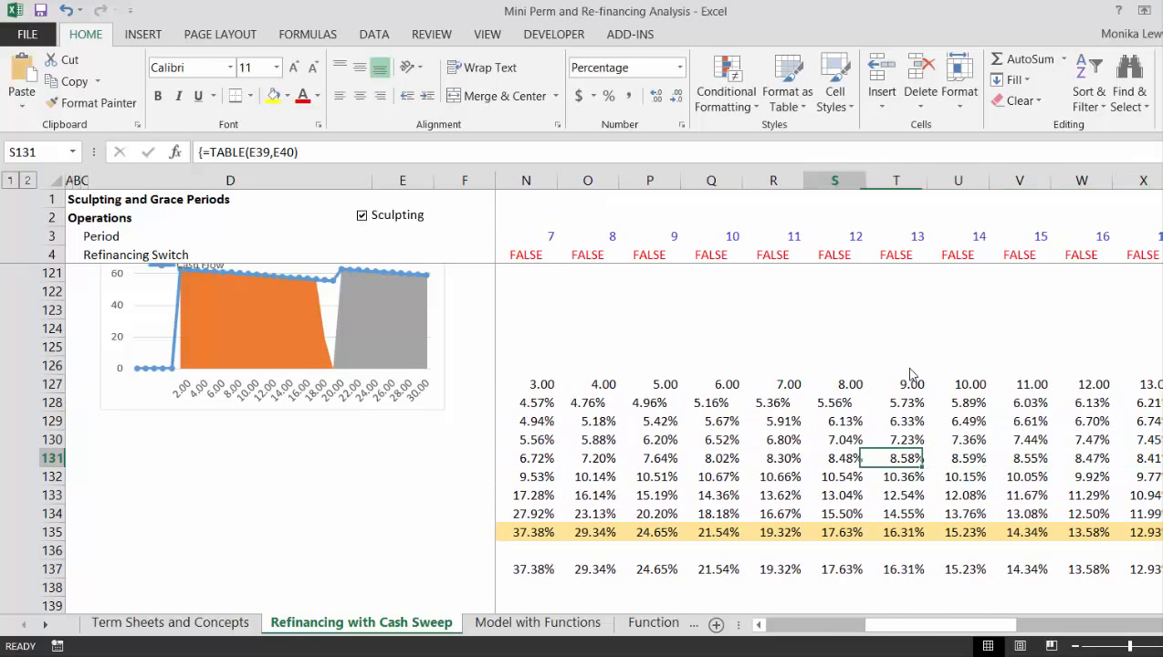
key(Home)
key(Left)
key(Left)
key(Right)
key(Right)
key(Right)
key(Right)
key(Right)
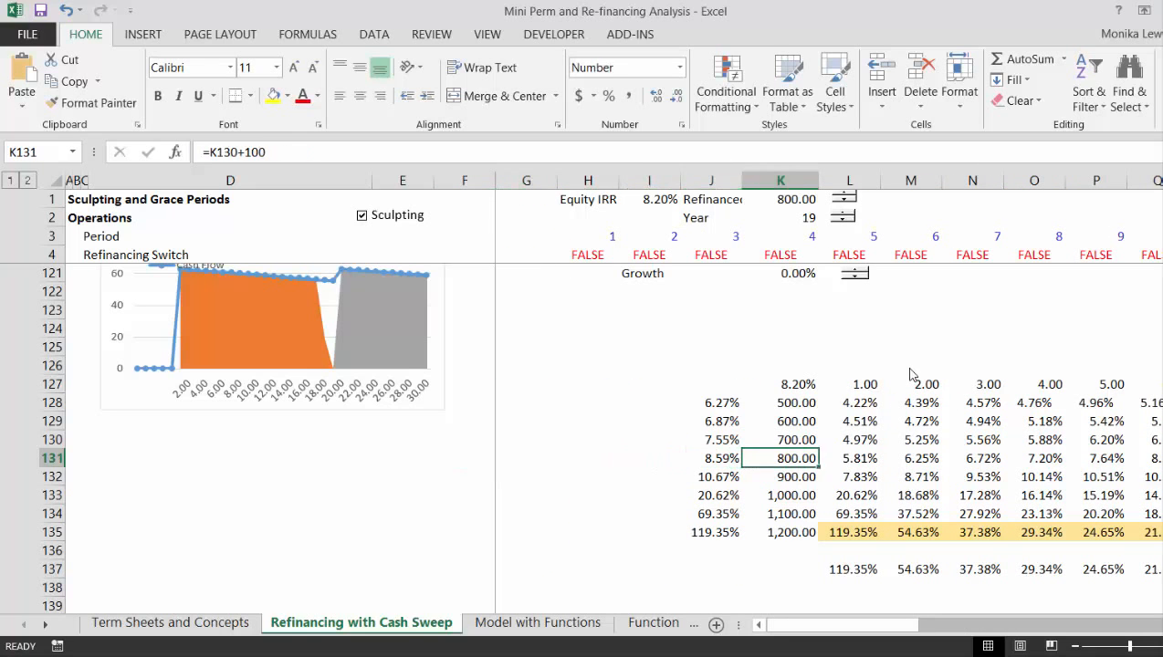
Step: Start a new formula-based conditional formatting rule for the table results L128:AE135
key(Up)
key(Up)
key(Up)
key(ctrl+shift+Down)
key(ctrl+shift+Right)
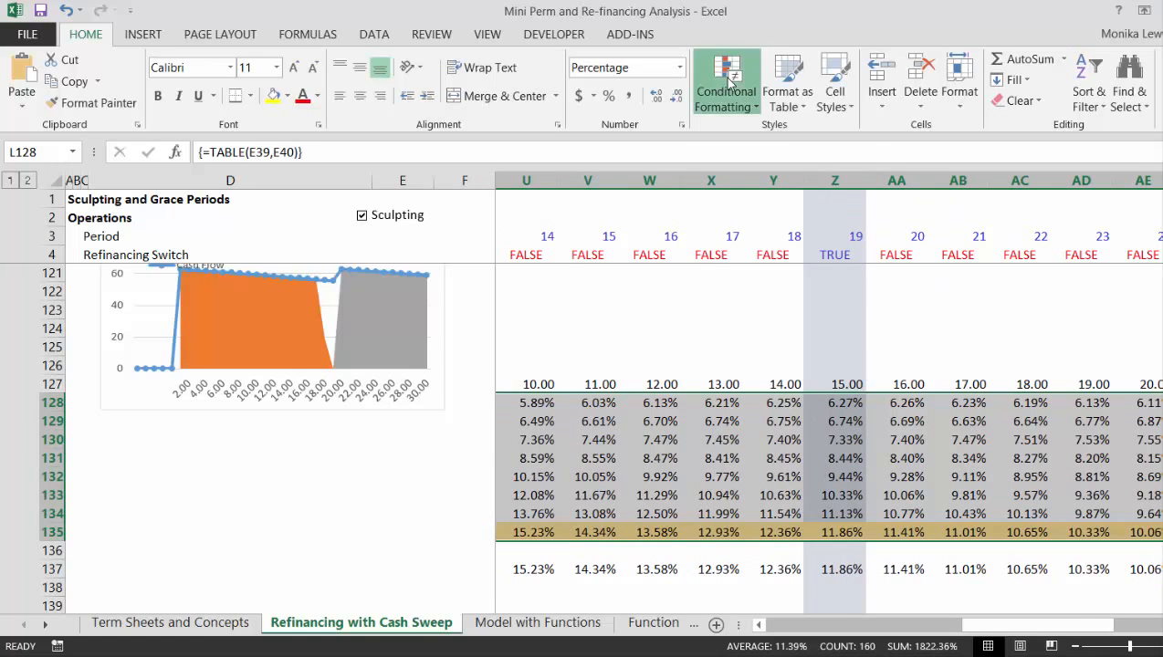
click(729, 96)
mouse_move(769, 138)
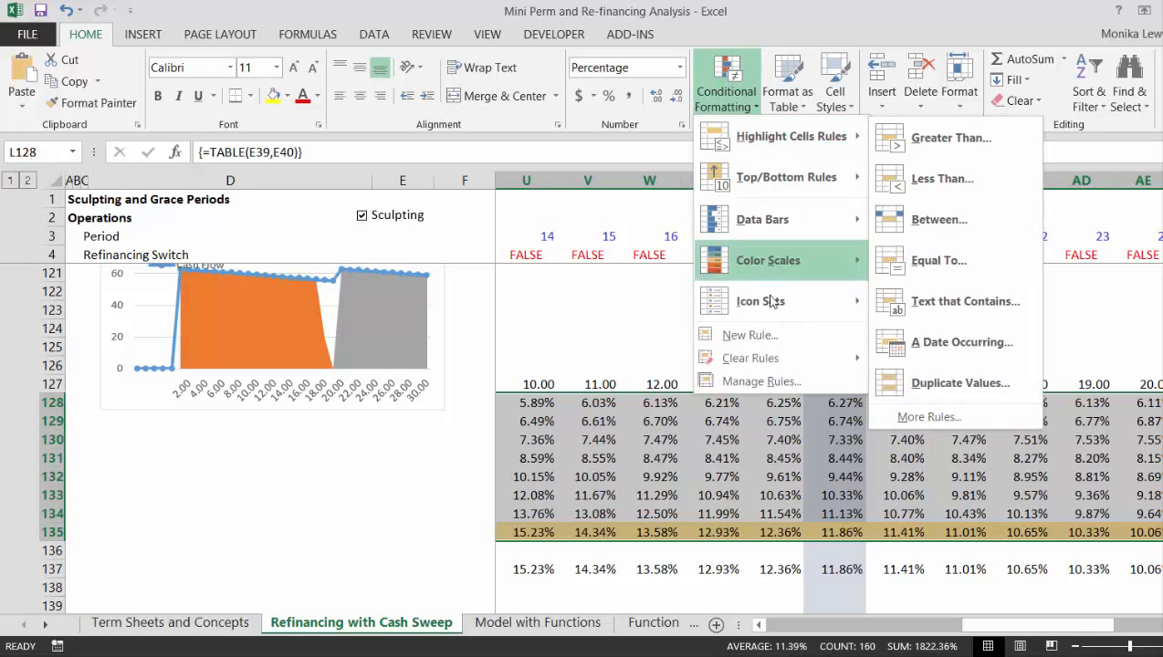
click(773, 335)
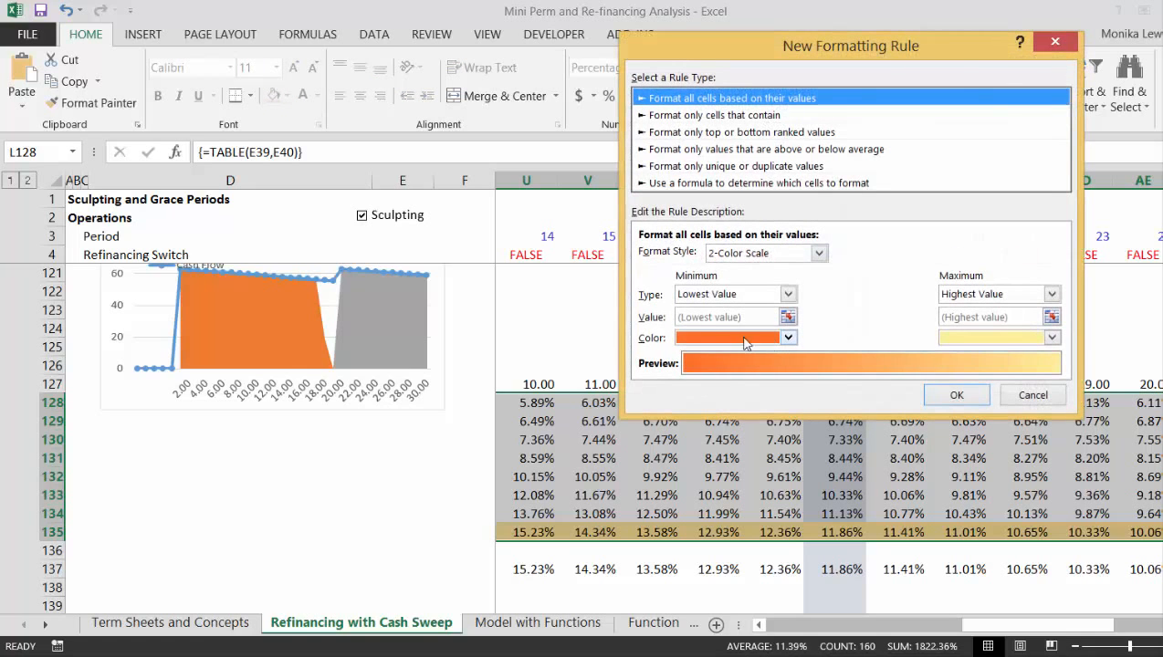
click(688, 186)
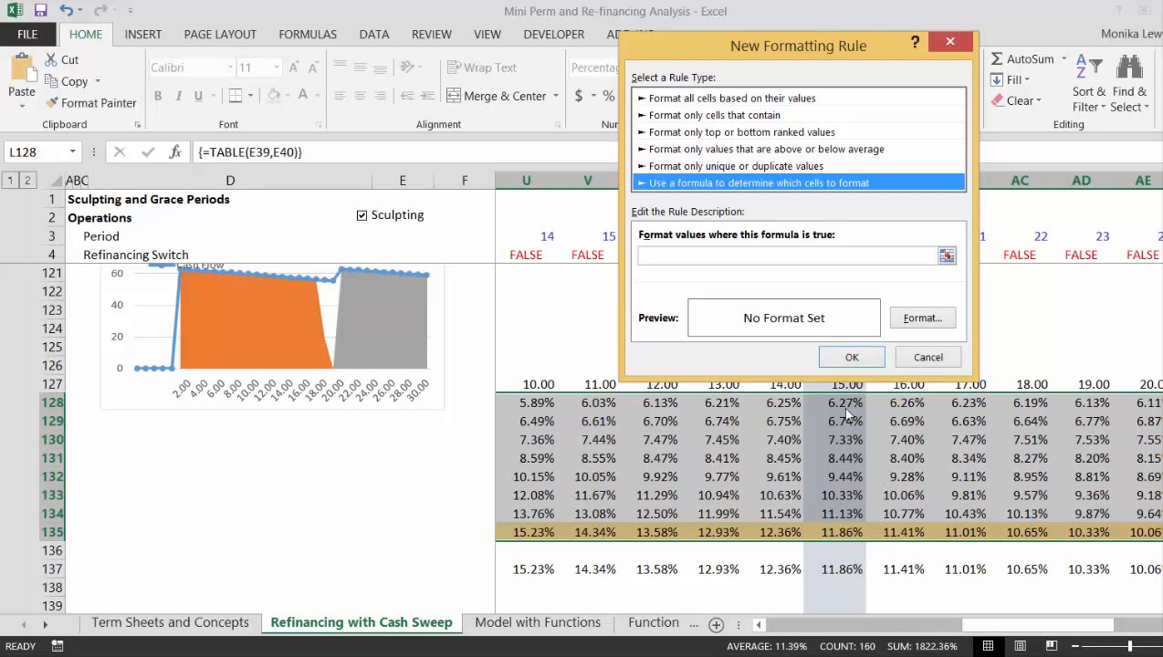
click(853, 359)
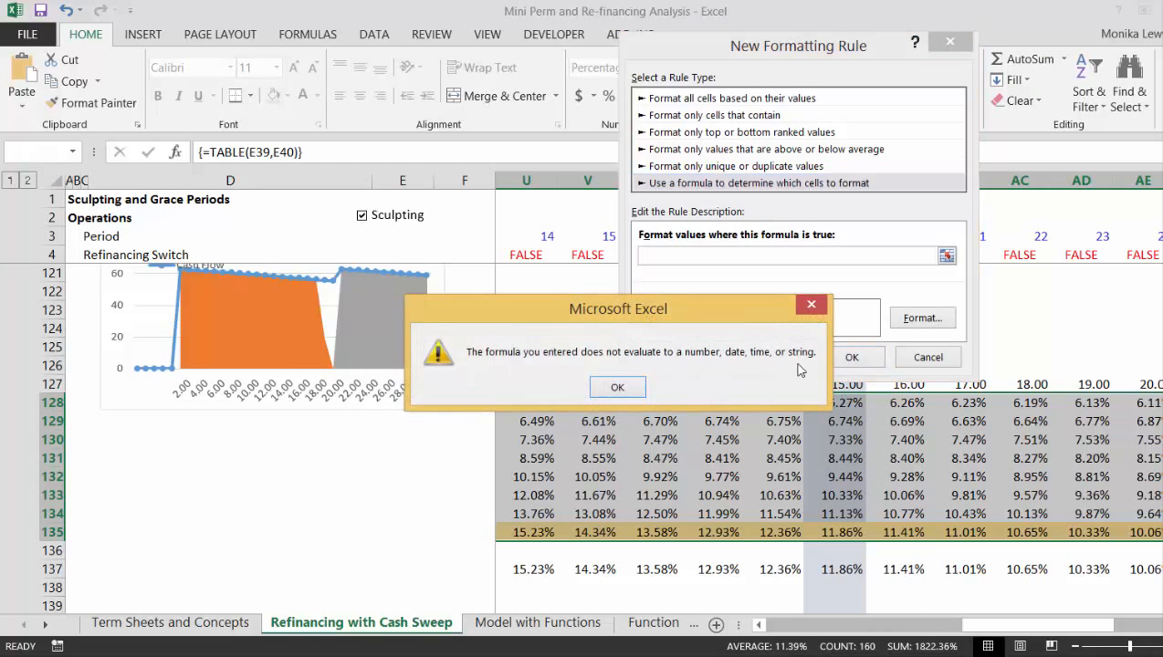
click(617, 388)
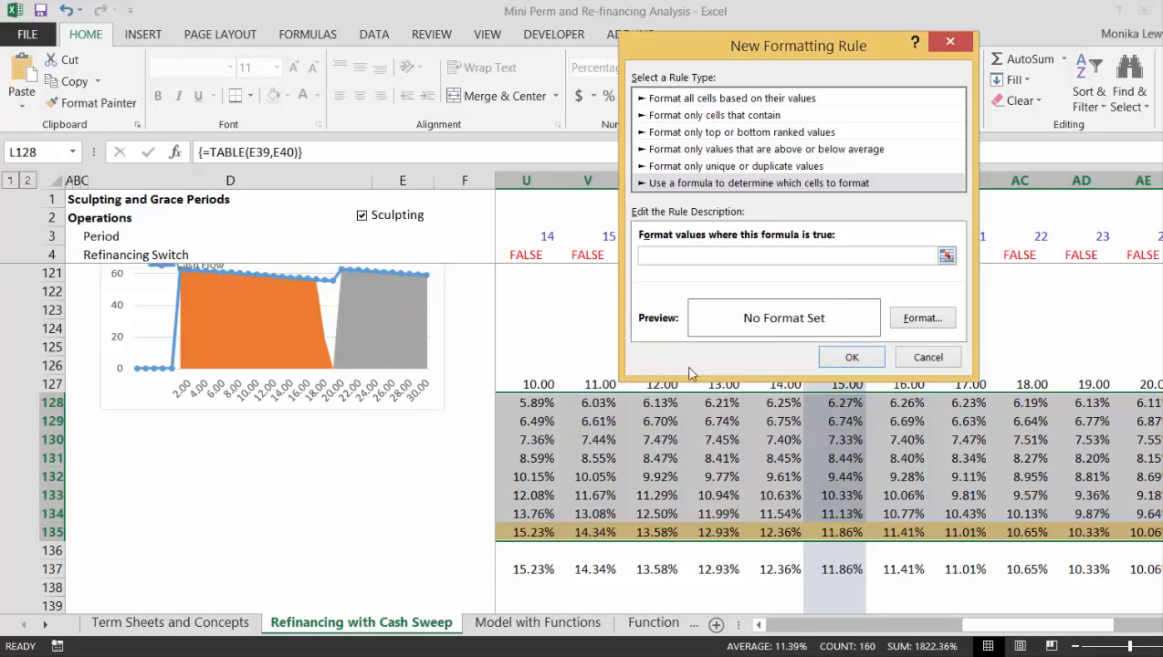
Step: Set the rule's formula to =L128=$J128 so each result is compared with its own row's maximum
click(947, 257)
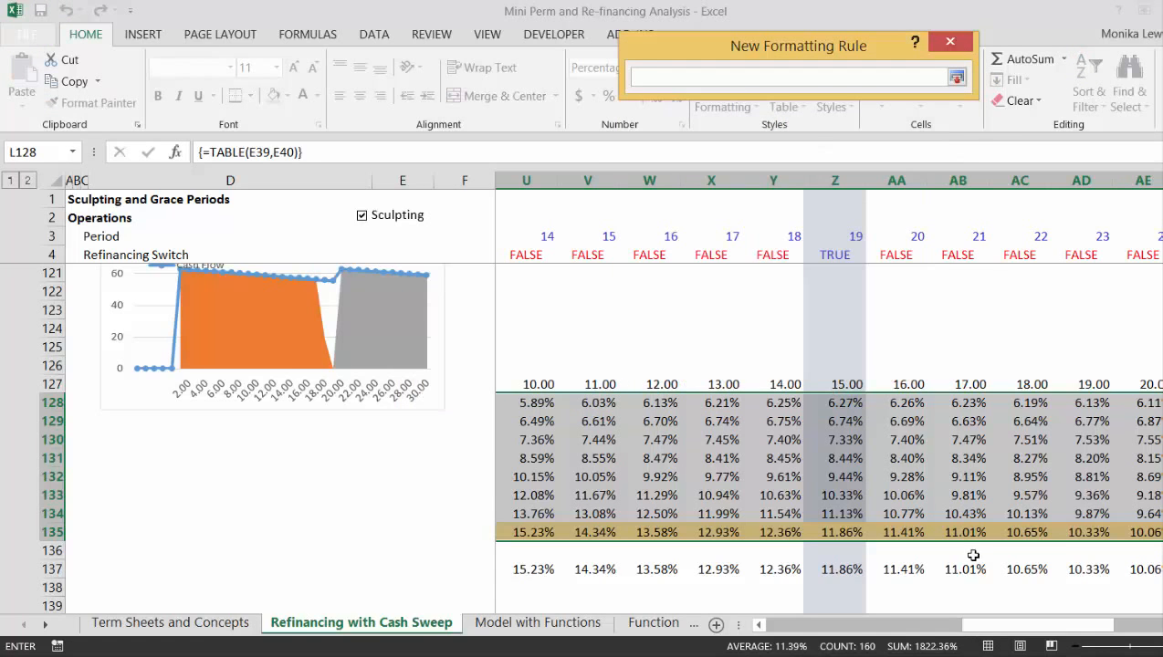
drag(977, 621, 765, 624)
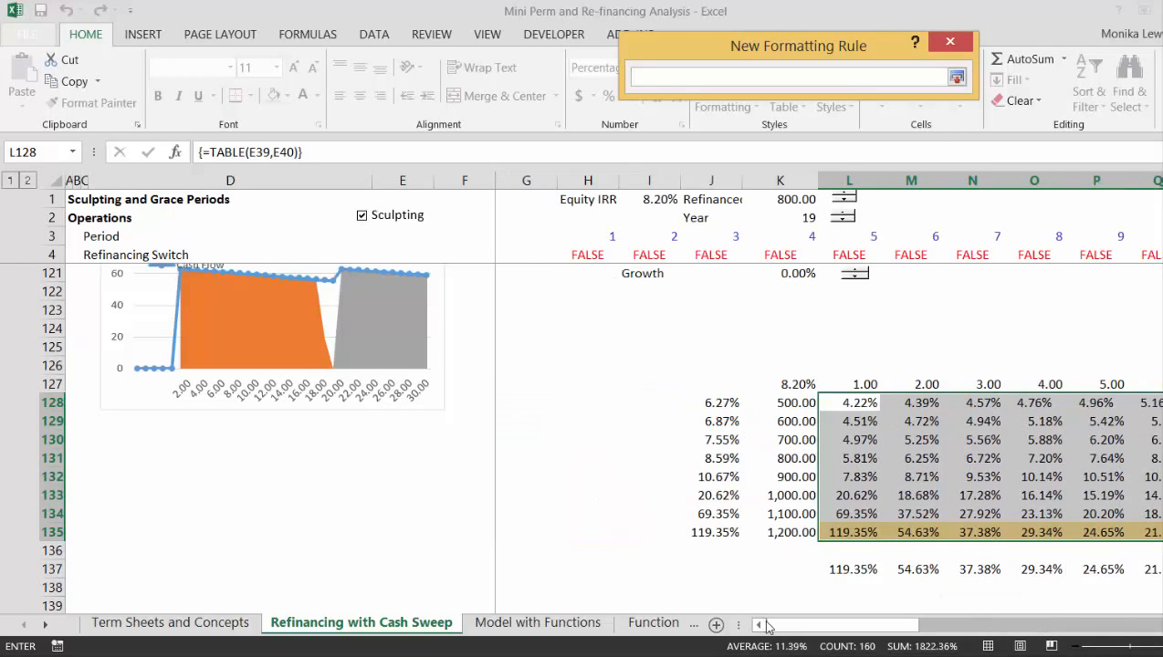
click(856, 403)
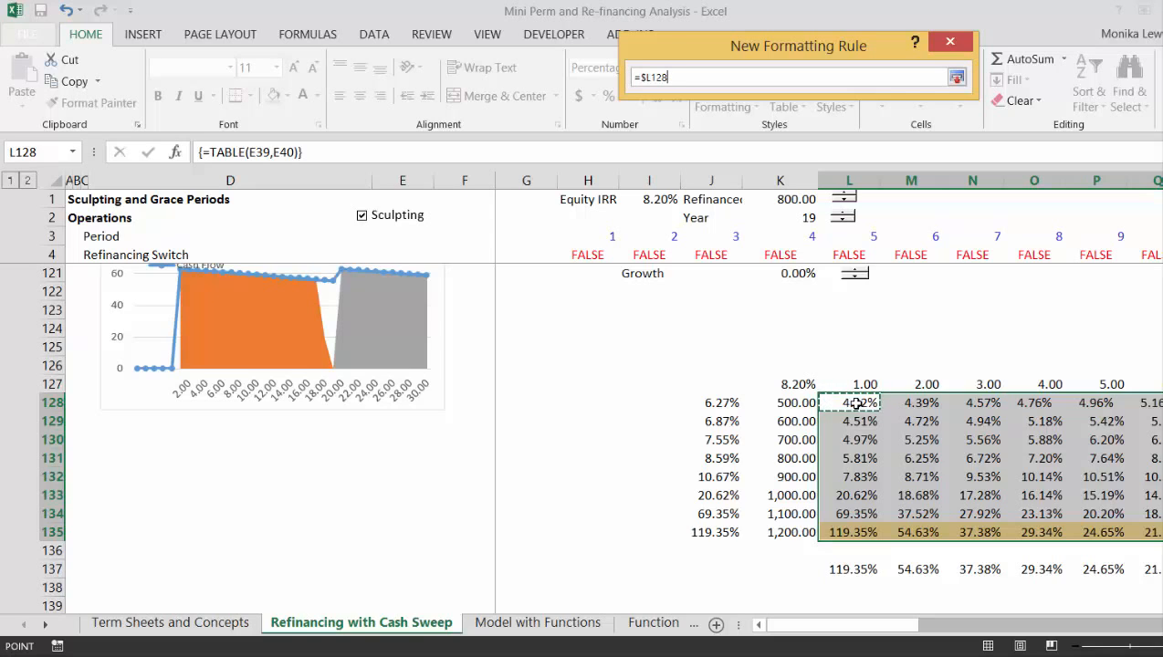
text(=)
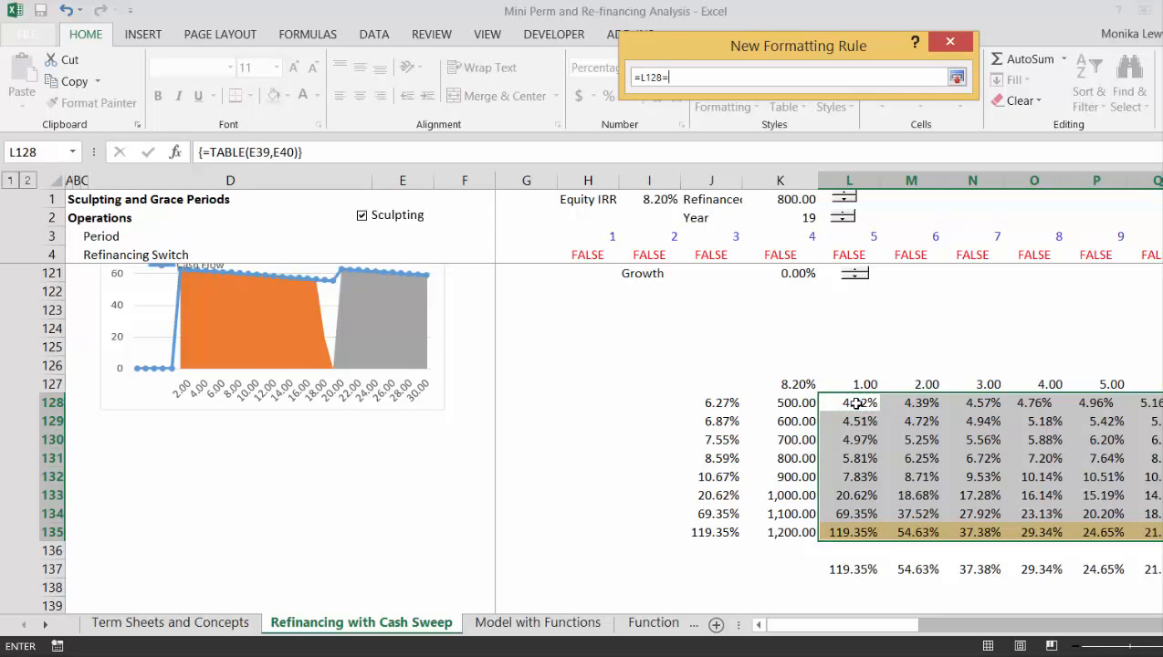
click(716, 402)
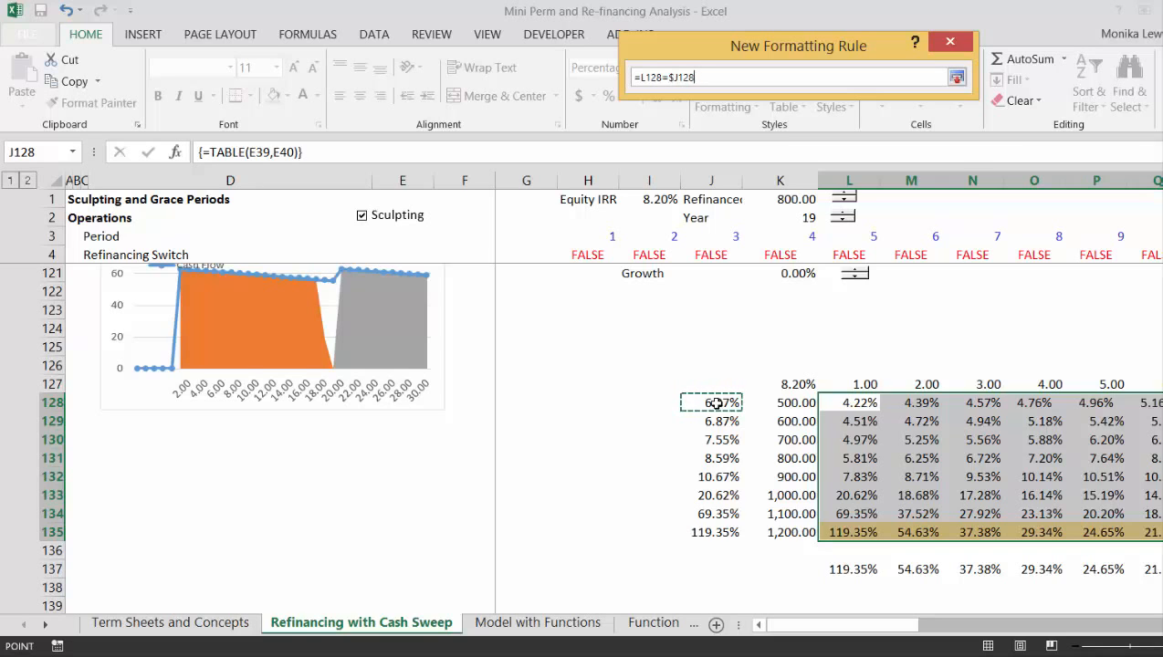
key(Return)
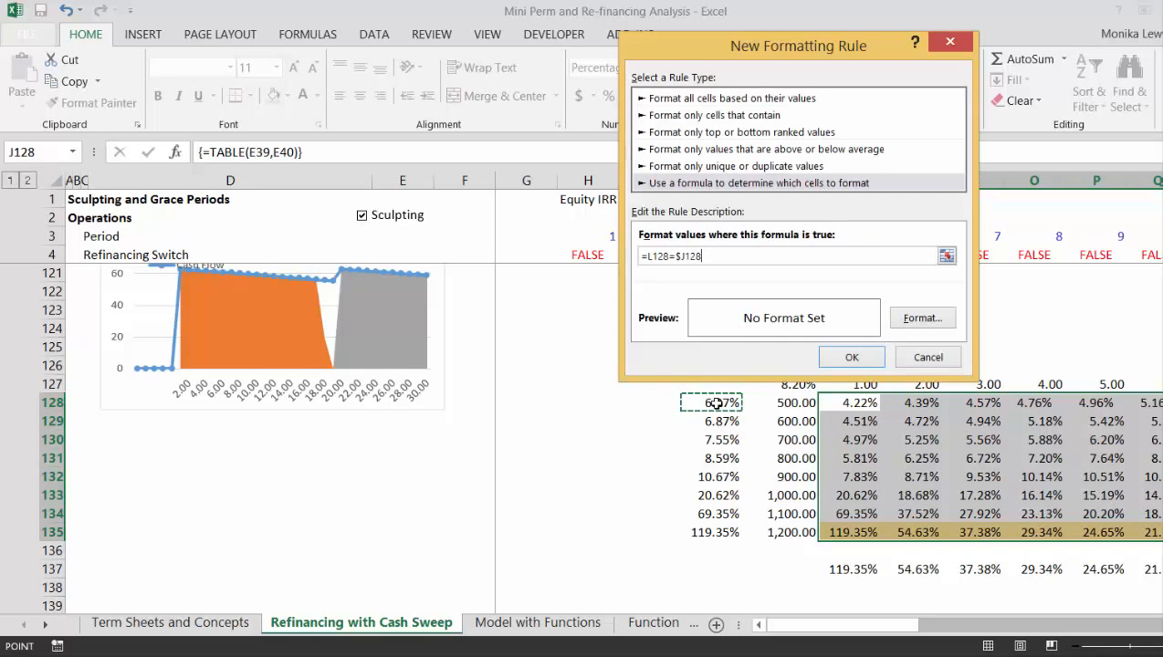
Step: Give the rule a light blue background fill and apply it to the table results
click(910, 321)
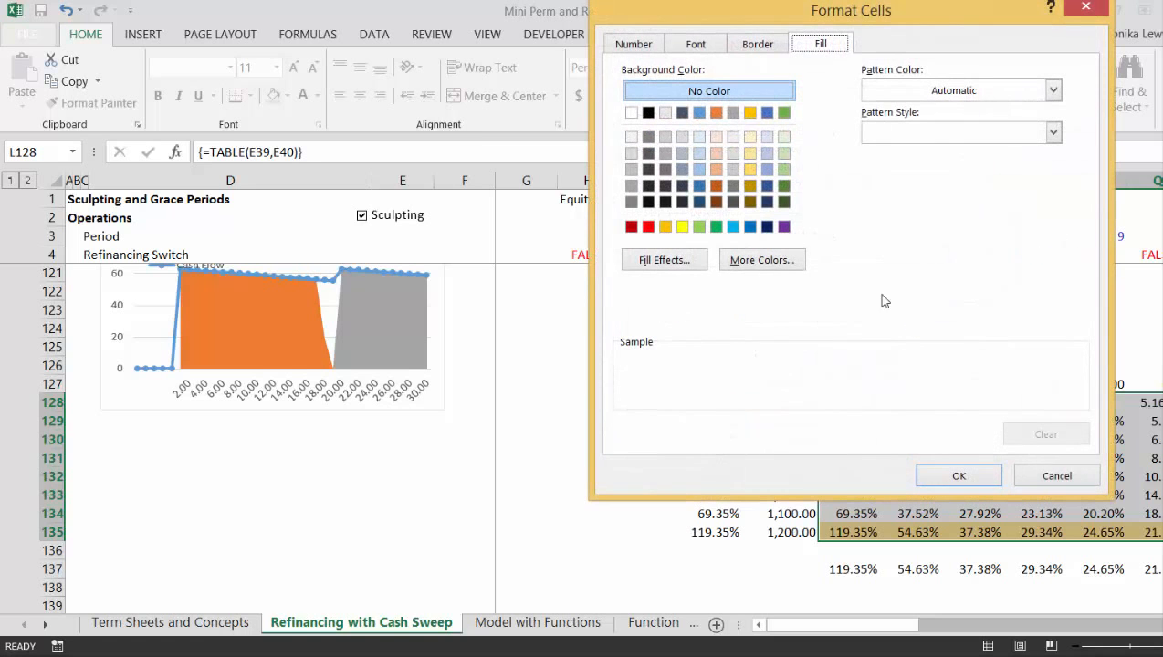
click(767, 154)
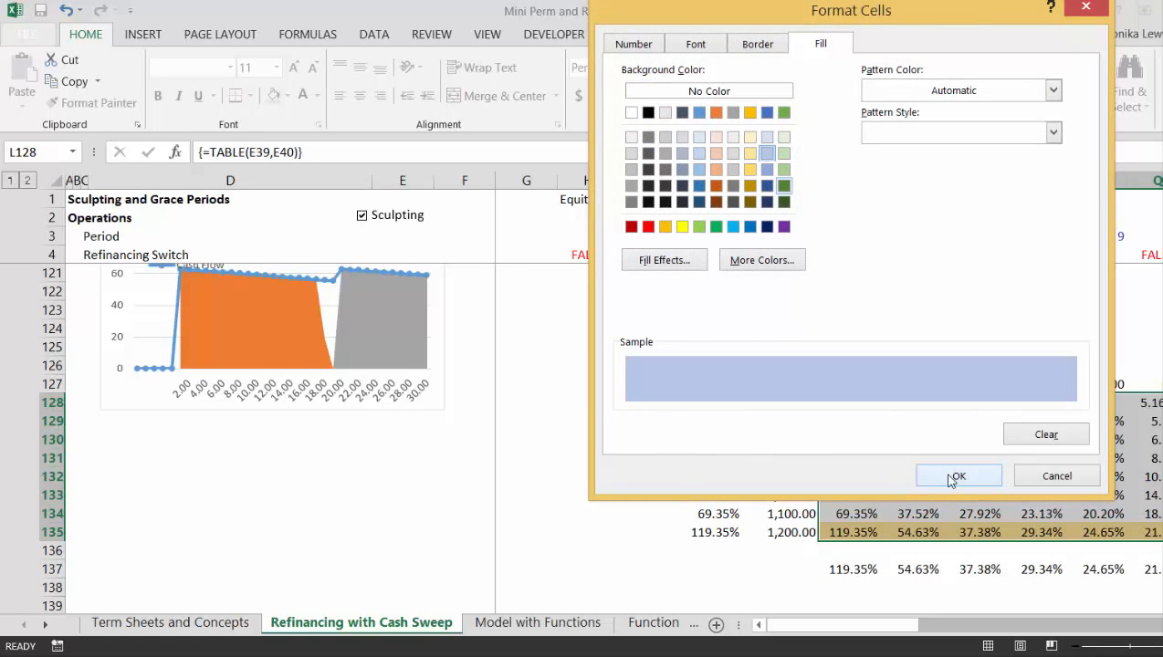
click(951, 477)
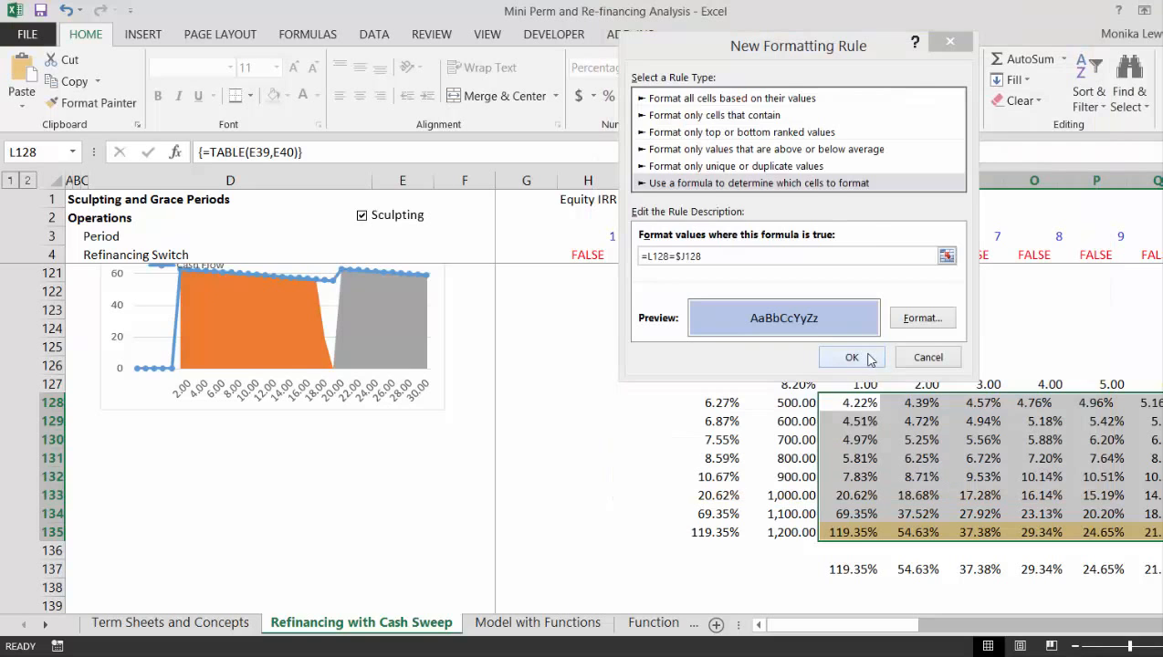
click(852, 357)
Step: Examine which year is highlighted as the highest equity IRR for each refinancing amount, from year 1 to year 20
key(Right)
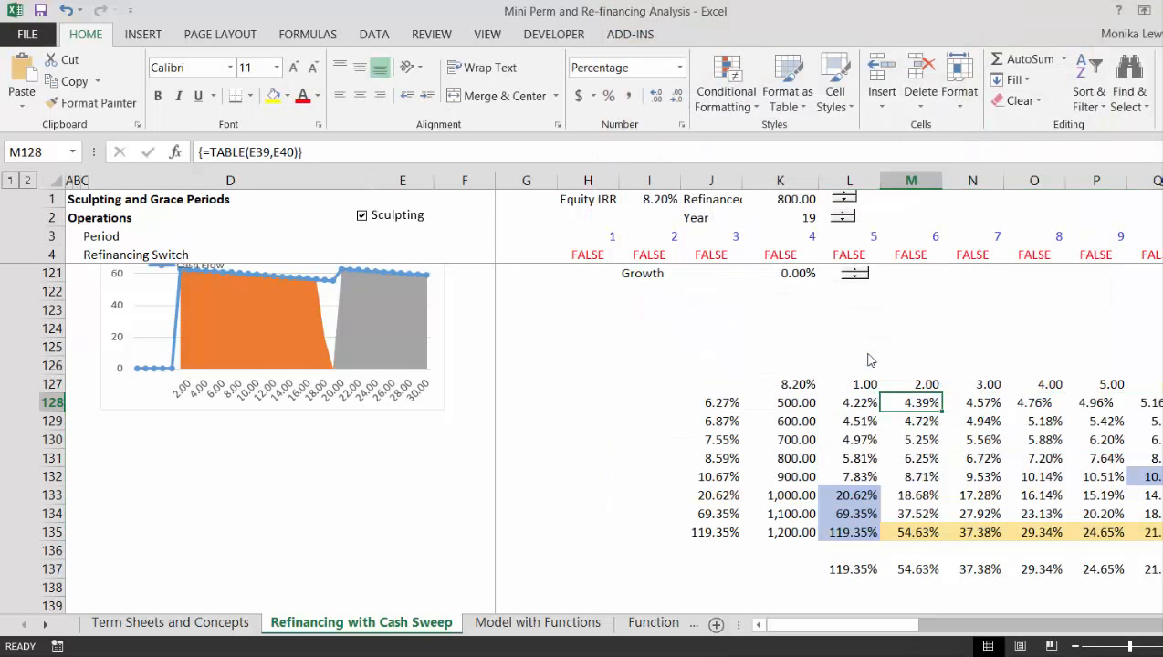
key(Left)
key(Left)
key(Right)
key(Right)
key(Right)
key(Right)
key(Right)
key(Right)
key(Right)
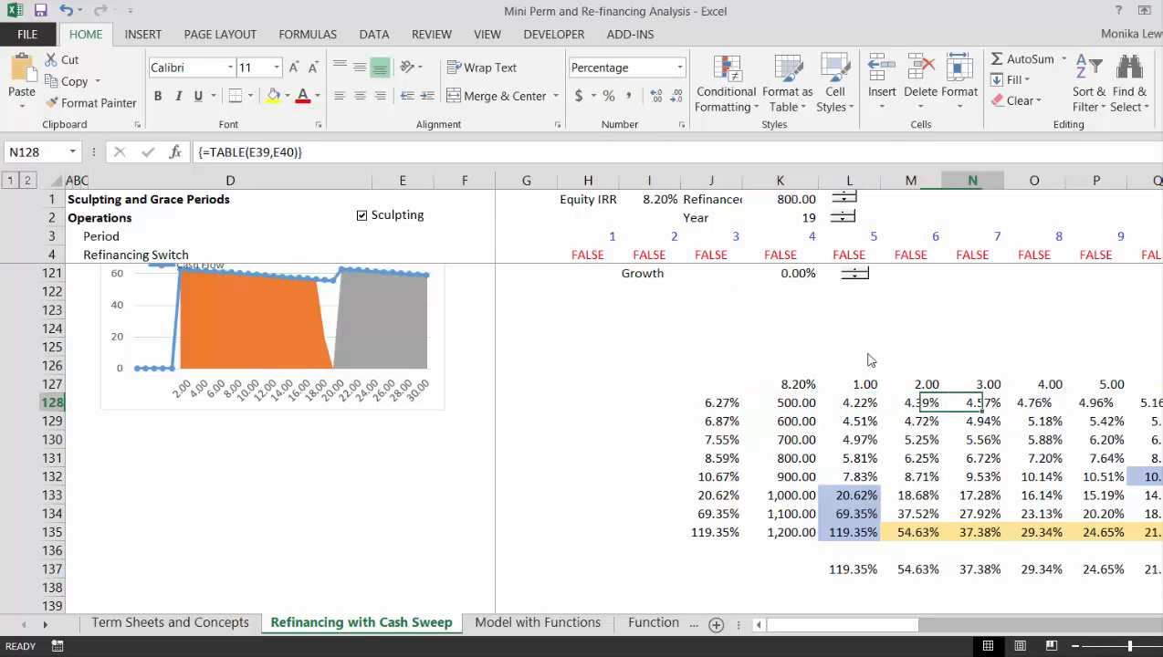
key(Right)
key(Right)
key(Right)
key(Right)
key(Right)
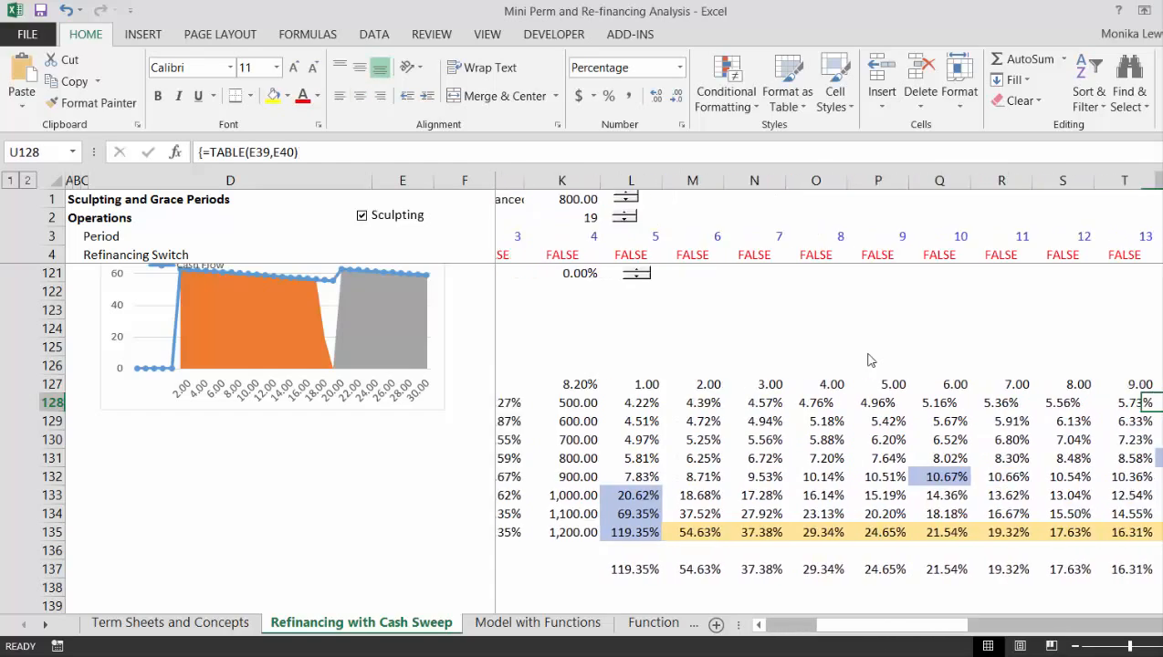
key(Right)
key(Right)
key(Right)
key(Right)
key(Right)
key(Right)
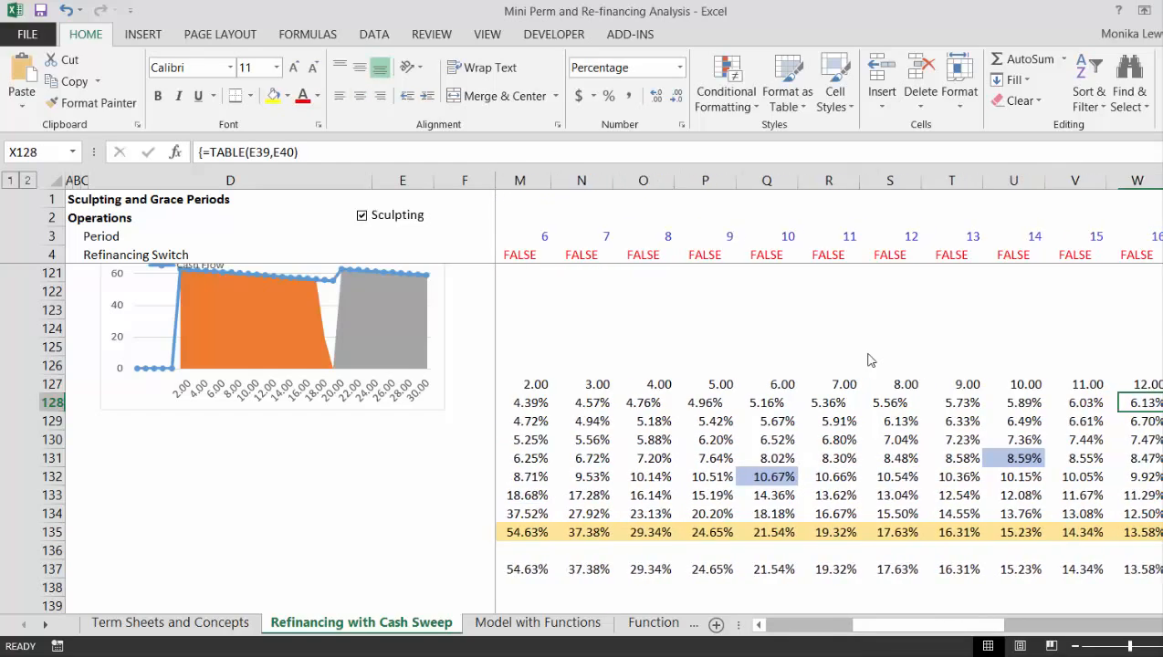
key(Right)
key(Right)
key(Right)
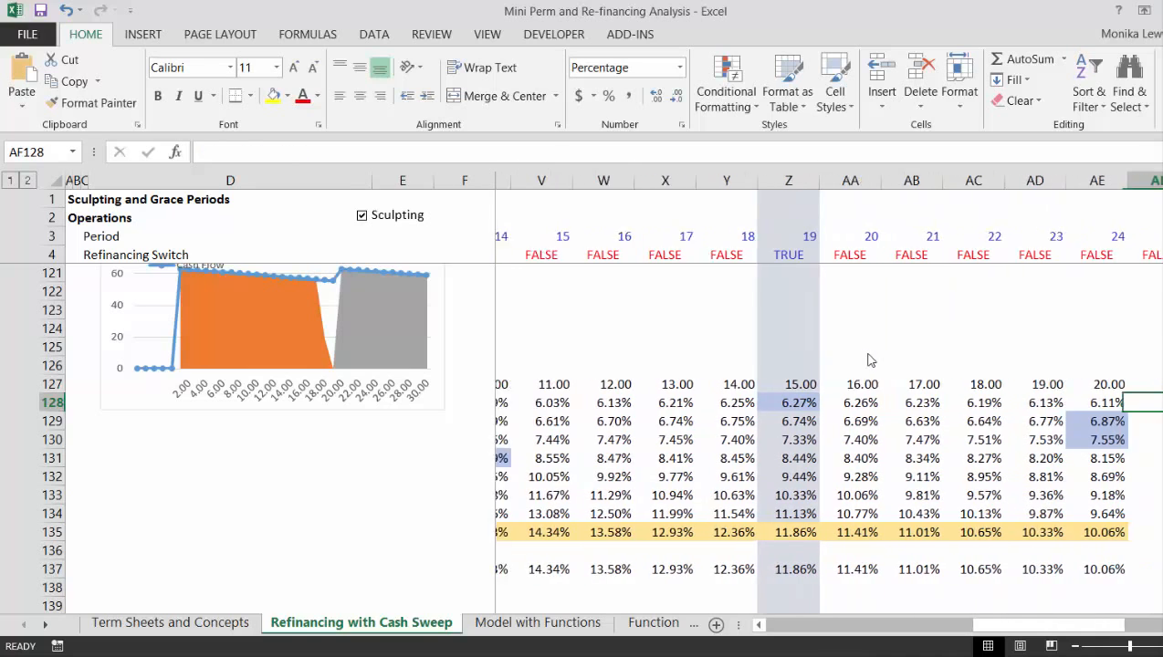
Step: Check the year 20 results for the 600.00 to 800.00 amounts, and review row 129 back through the earlier years
key(Left)
key(Down)
key(Down)
key(Down)
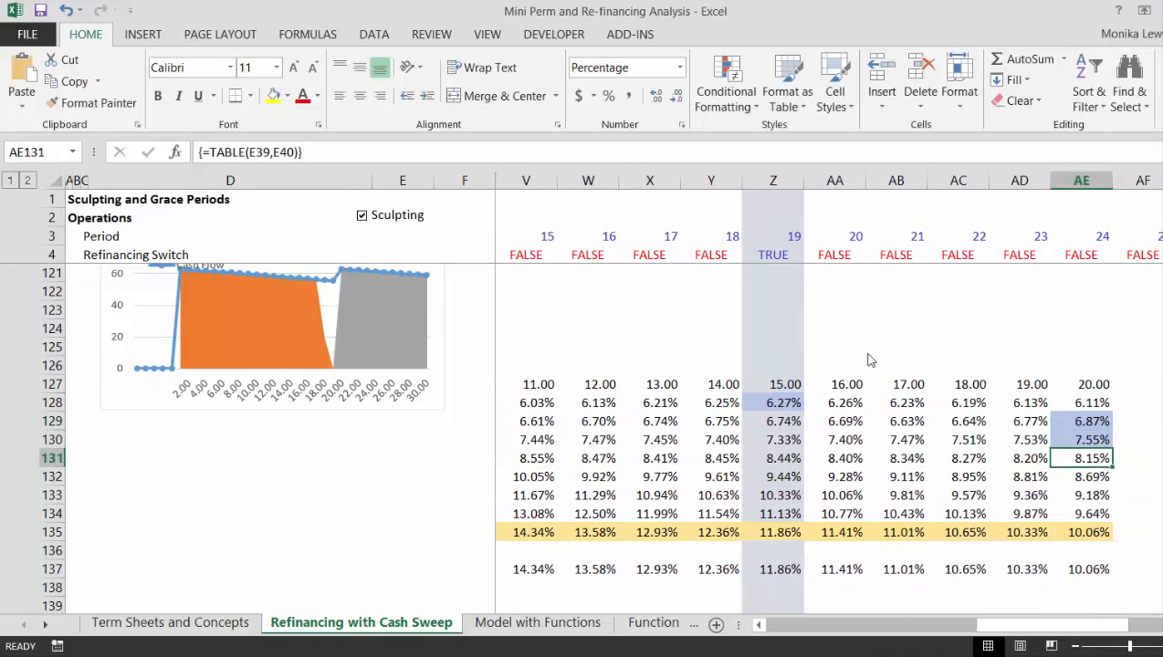
key(Up)
key(Up)
key(Left)
key(Left)
key(Left)
key(Left)
key(Left)
key(Left)
key(Left)
key(Left)
key(Left)
key(Left)
key(Left)
key(Left)
key(Left)
key(Left)
key(Left)
key(Left)
key(Left)
key(Left)
key(Left)
key(Left)
key(Left)
key(Left)
key(Left)
key(Left)
key(Left)
key(Left)
key(Left)
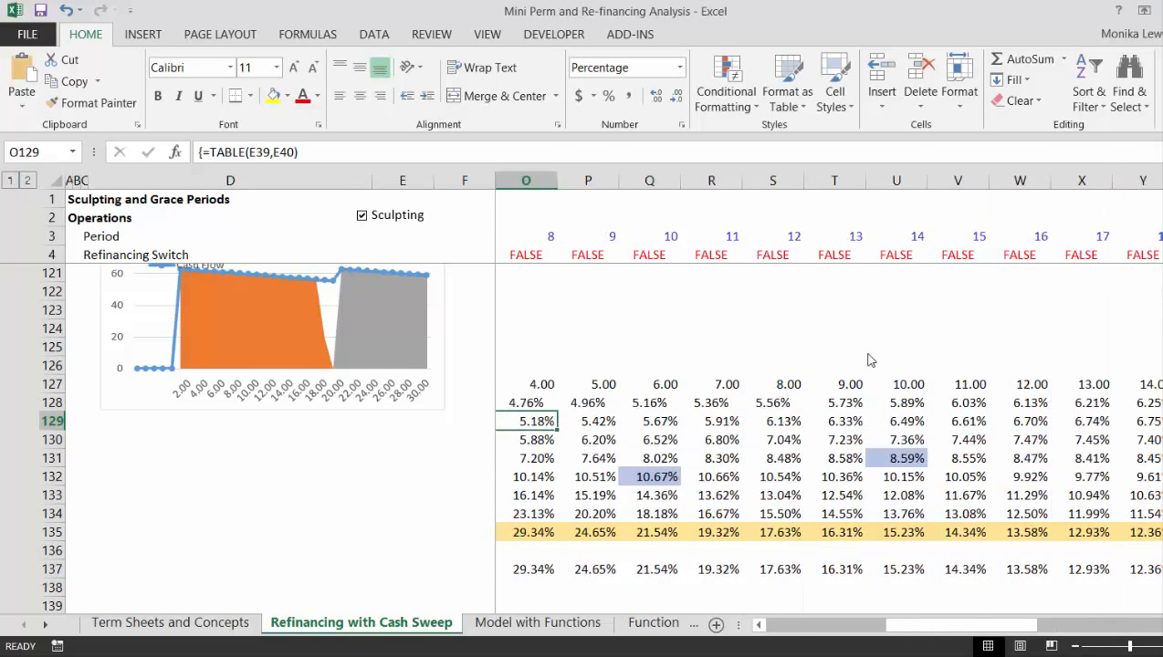
Step: Review the equity IRRs for the 600.00 refinancing amount in row 129 through year 20 and back towards the early years
key(Right)
key(Right)
key(Right)
key(Right)
key(Right)
key(Right)
key(Right)
key(Right)
key(Right)
key(Right)
key(Right)
key(Right)
key(Right)
key(Right)
key(Right)
key(Right)
key(Right)
key(Right)
key(Right)
key(Right)
key(Right)
key(Right)
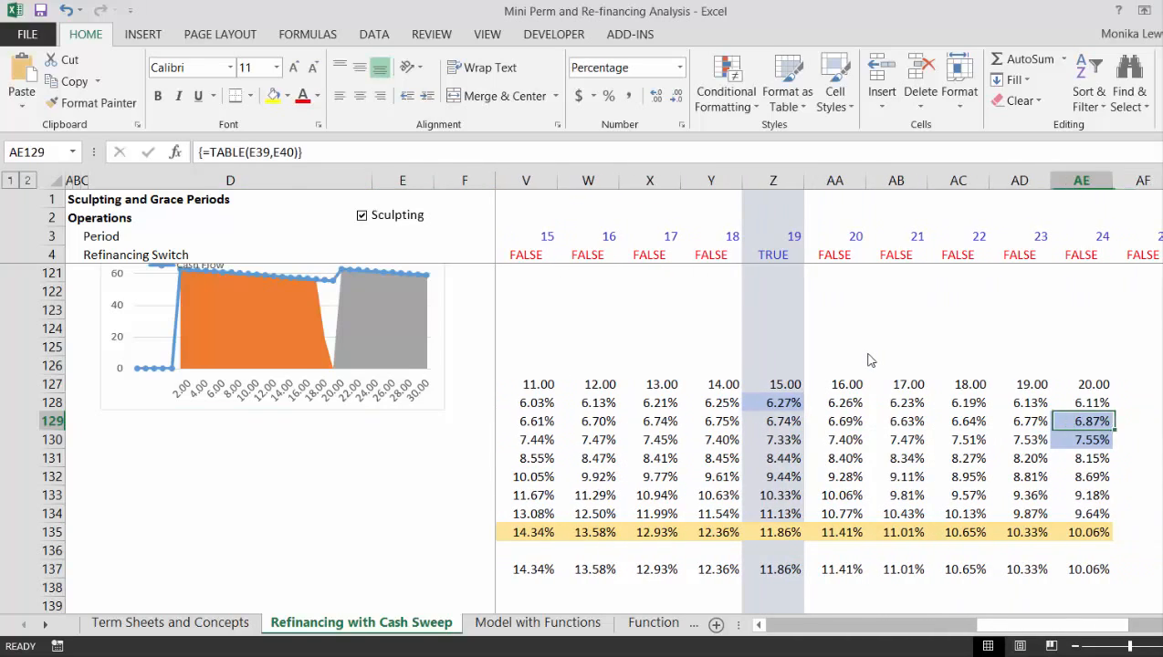
key(Left)
key(Left)
key(Left)
key(Left)
key(Left)
key(Left)
key(Left)
key(Left)
key(Left)
key(Left)
key(Left)
key(Left)
key(Left)
key(Left)
key(Left)
key(Left)
key(Left)
key(Left)
key(Left)
key(Left)
key(Left)
key(Left)
key(Left)
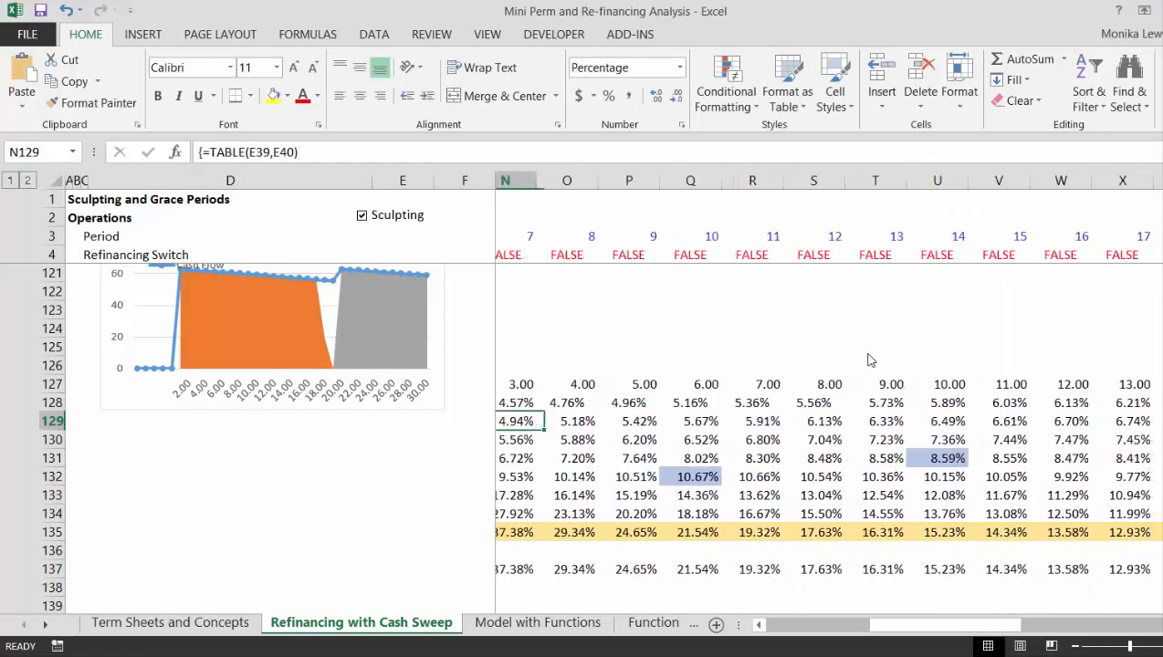
Step: Enter =MATCH(J128,L128:AE128,0) in I128 to find the year position of the row's maximum equity IRR
key(Up)
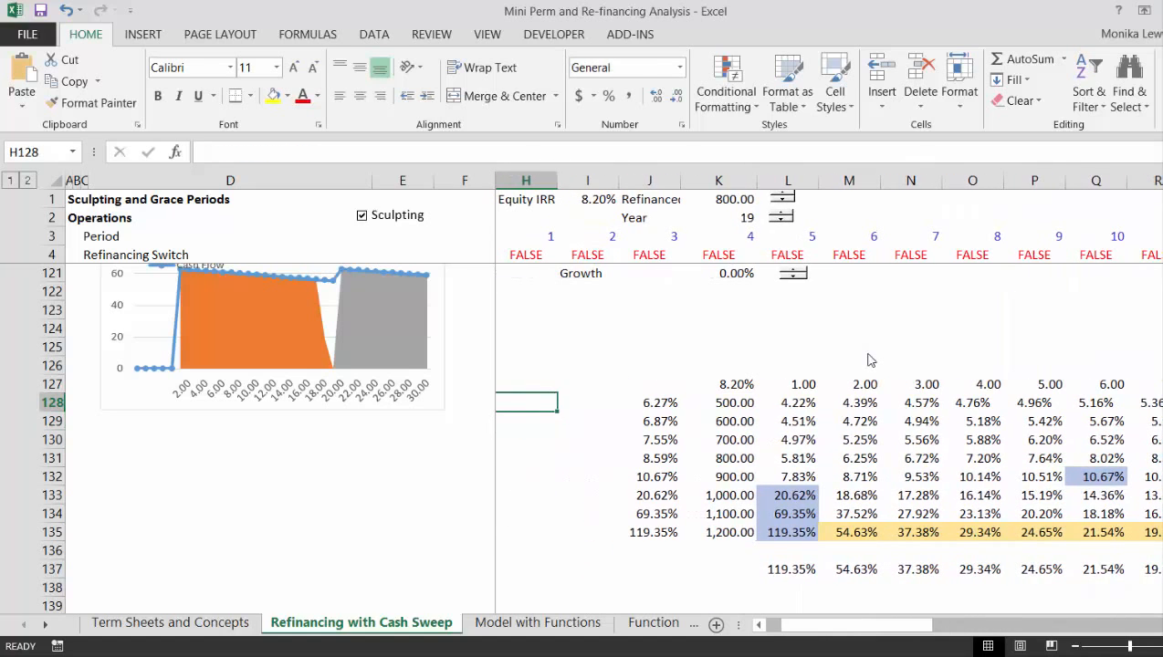
key(Right)
text(=mat)
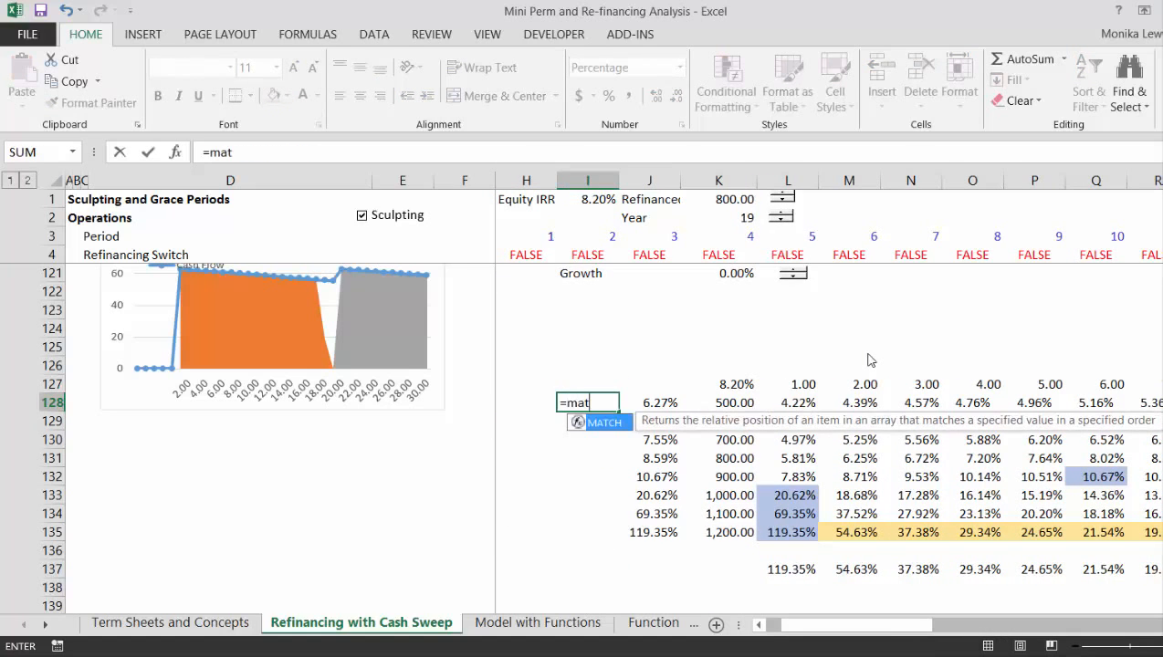
key(Tab)
key(Right)
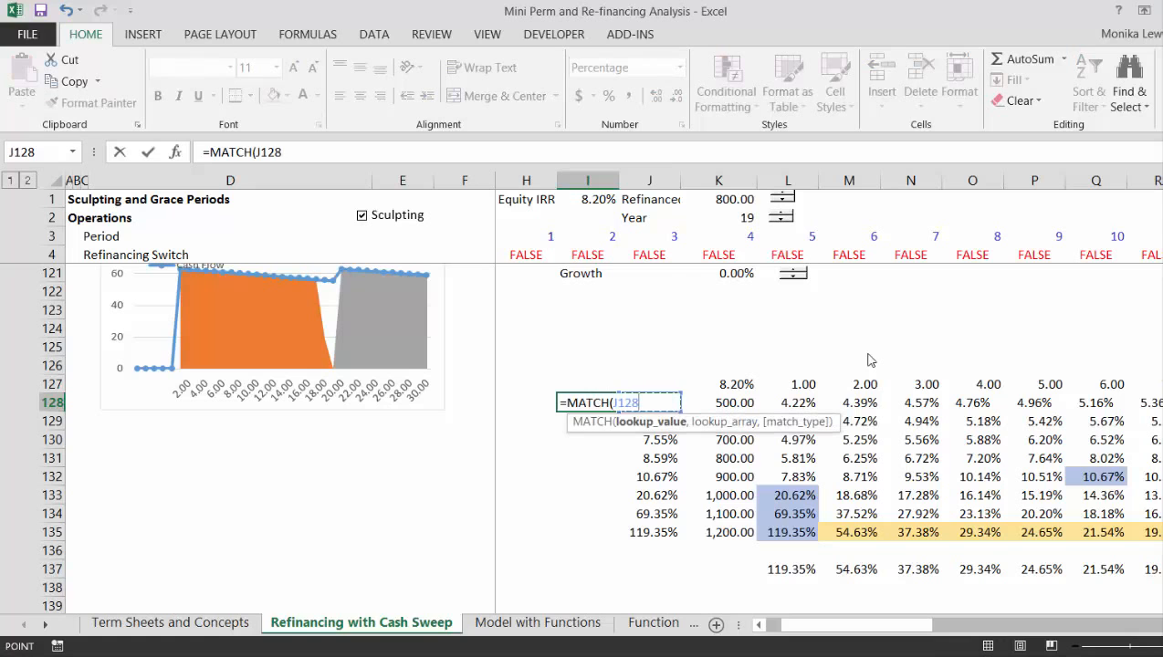
text(,)
key(Right)
key(Right)
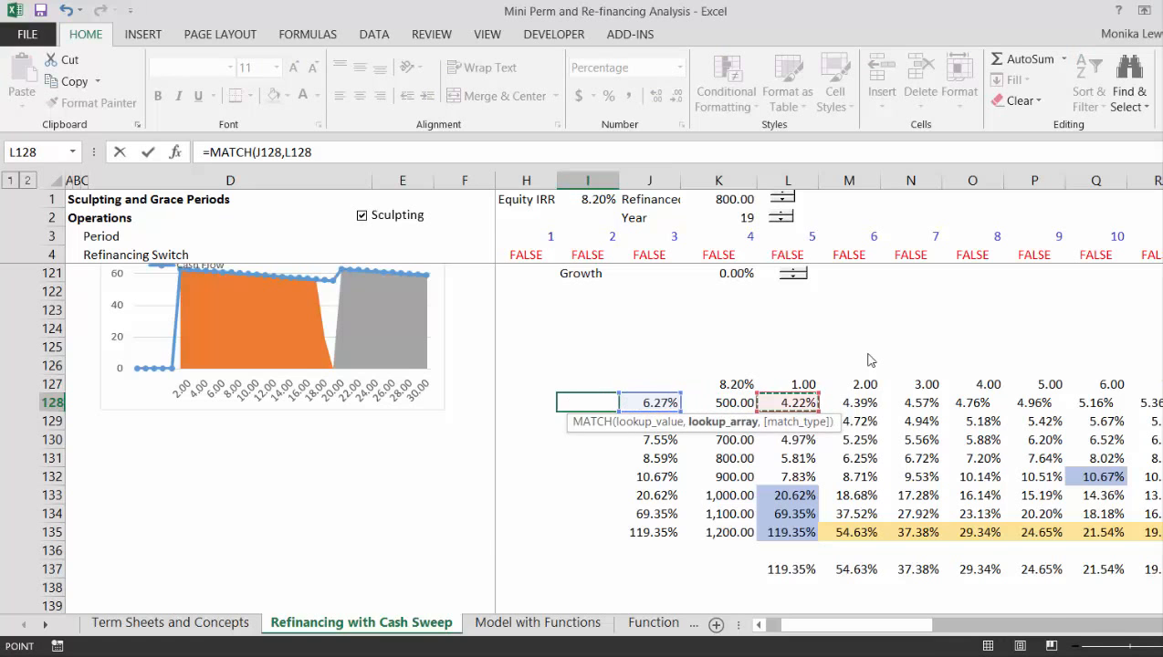
key(ctrl+shift+Right)
text(,0))
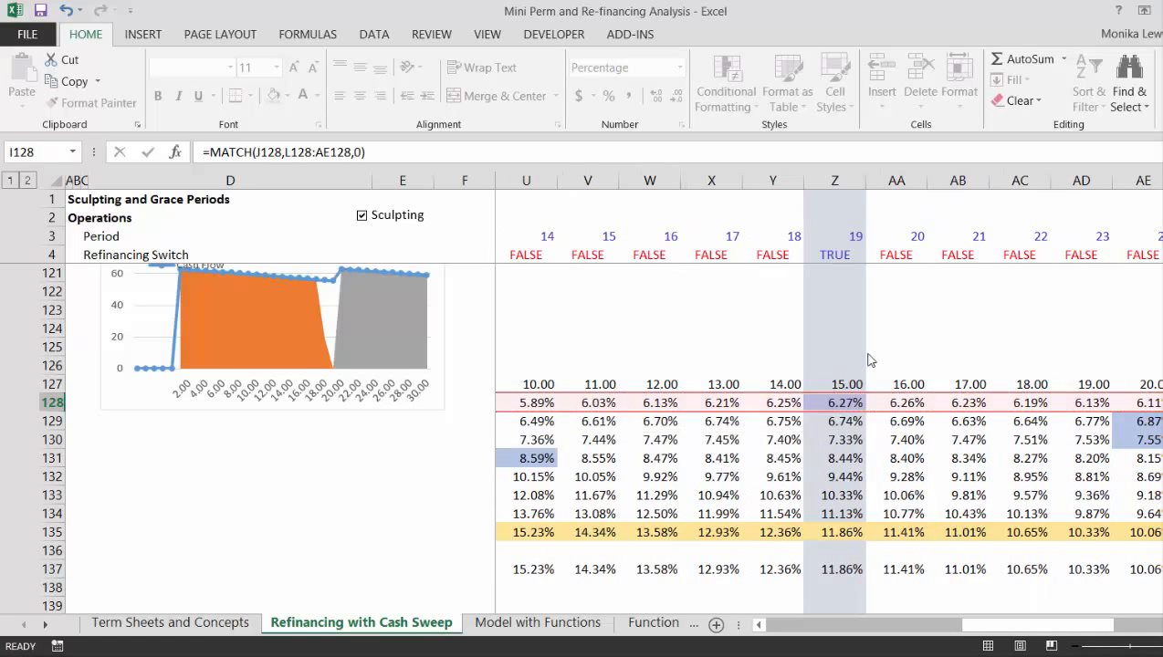
key(Return)
key(Up)
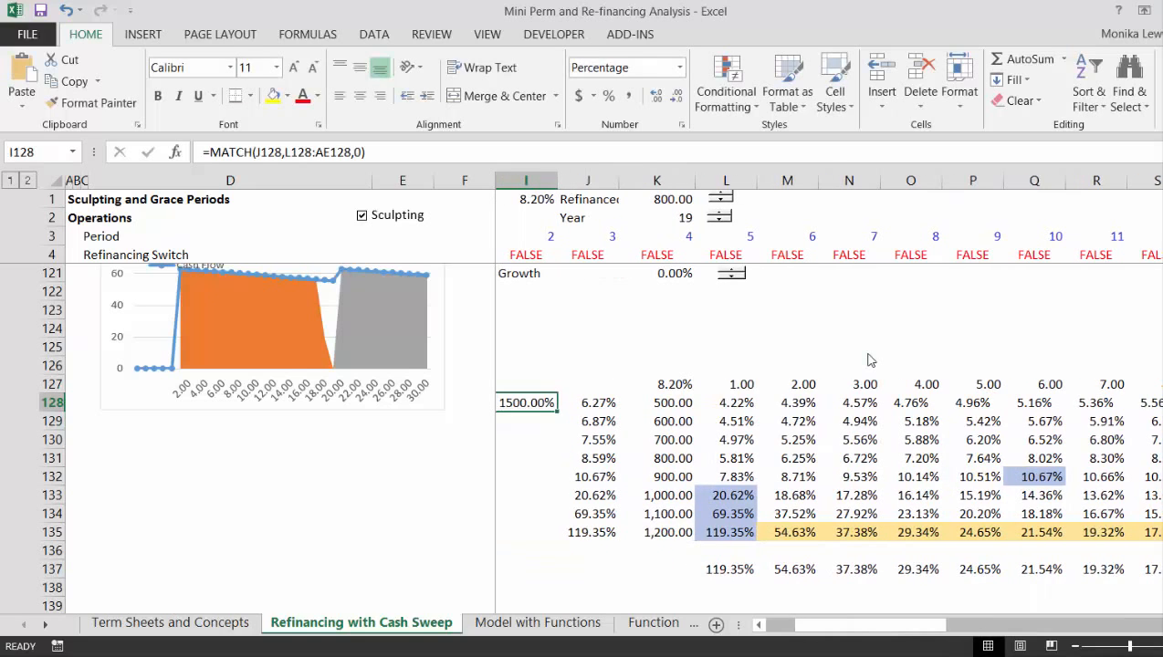
Step: Format I128 as a number with two decimals and fill its MATCH formula down to I135
key(ctrl+shift+1)
key(shift+Down)
key(shift+Down)
key(shift+Down)
key(shift+Down)
key(shift+Down)
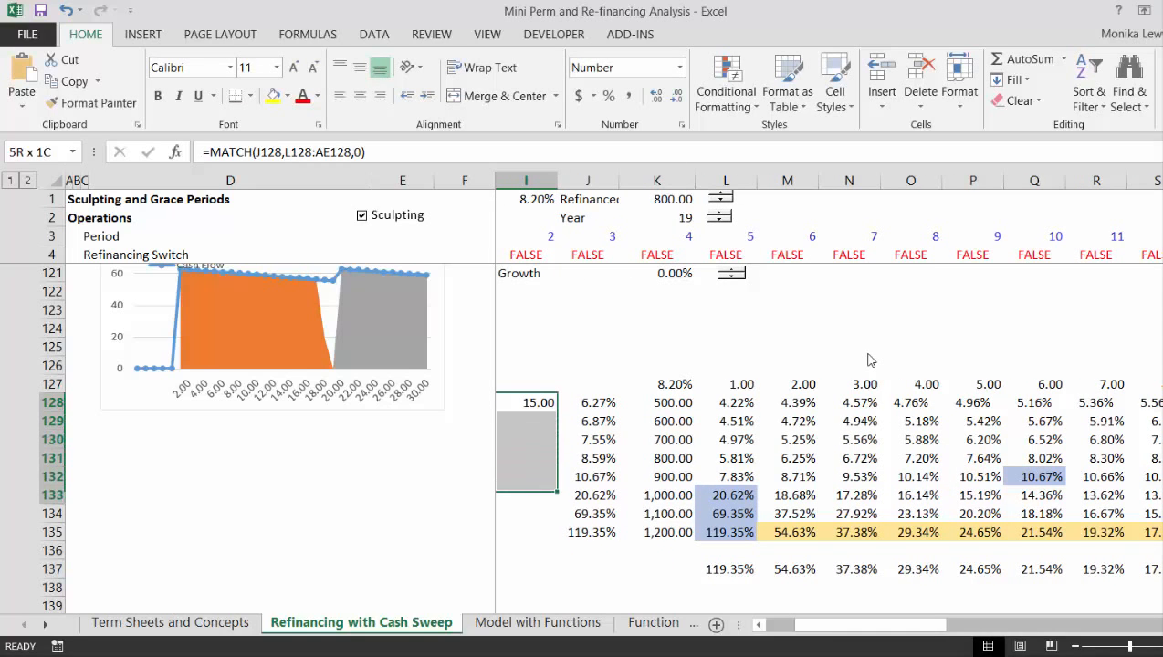
key(shift+Down)
key(shift+Down)
key(ctrl+shift+1)
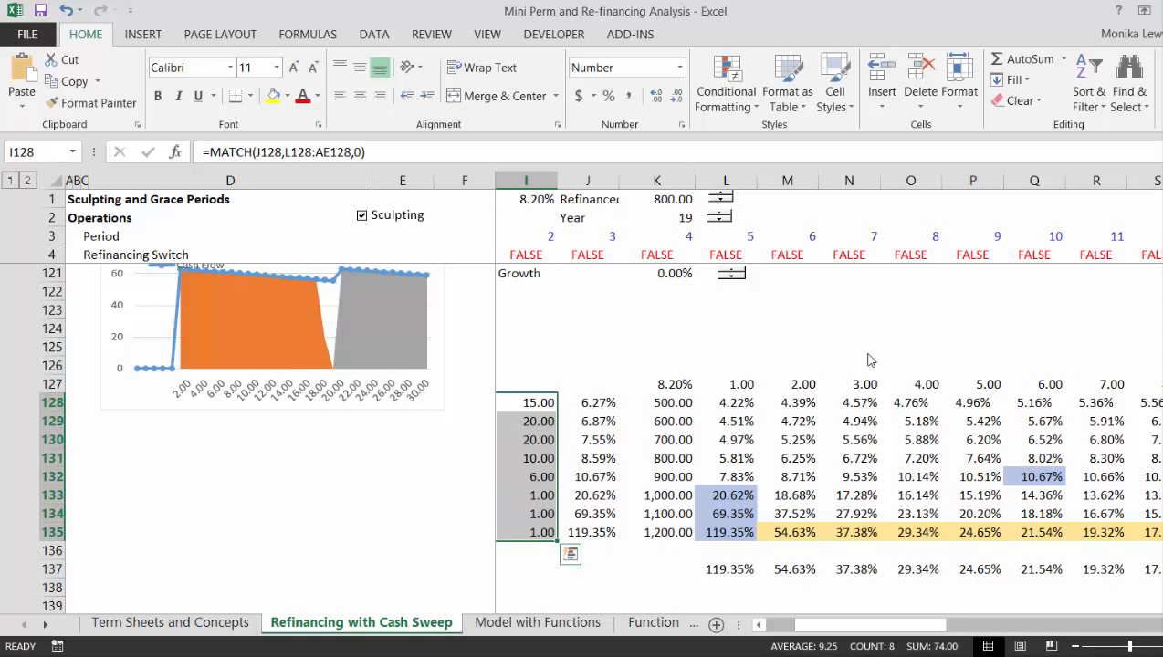
Step: Check the matched year in I128 against the highlighted equity IRR along the 500.00 row of the table
key(Right)
key(Right)
key(Right)
key(Right)
key(Right)
key(Right)
key(Right)
key(Right)
key(Right)
key(Right)
key(Right)
key(Right)
key(Right)
key(Right)
key(Right)
key(Right)
key(Right)
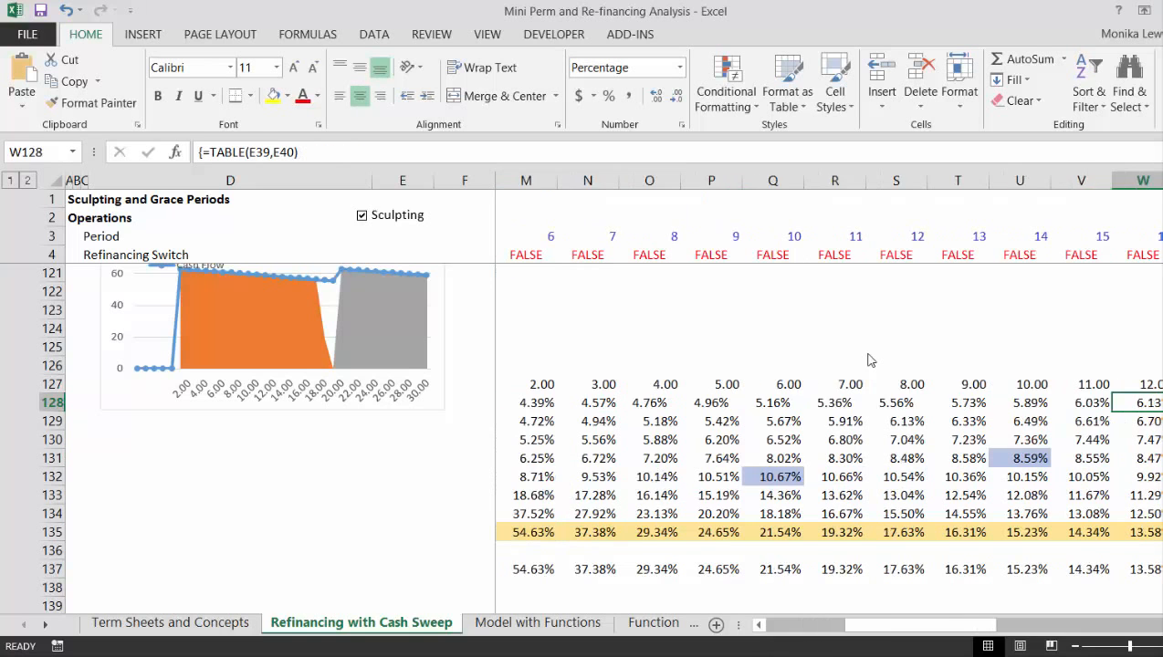
key(Left)
key(Left)
key(Left)
key(Left)
key(Right)
key(Right)
key(Right)
key(Right)
key(Right)
key(Right)
key(Right)
key(Right)
key(Right)
key(Right)
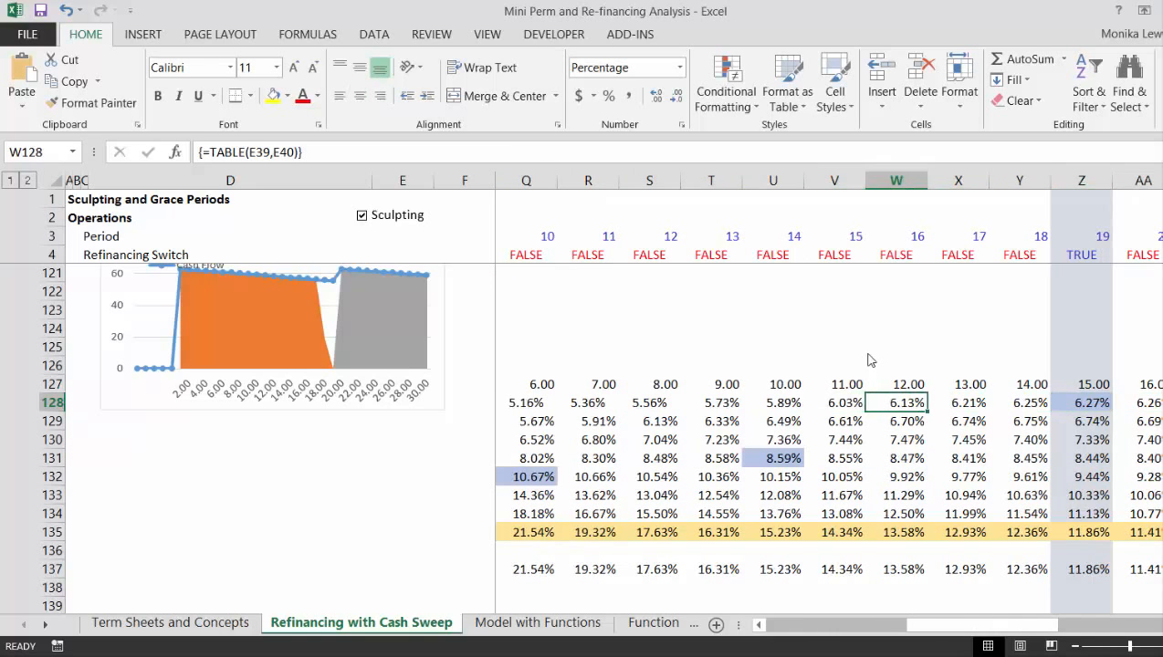
key(Left)
key(Left)
key(ctrl+Left)
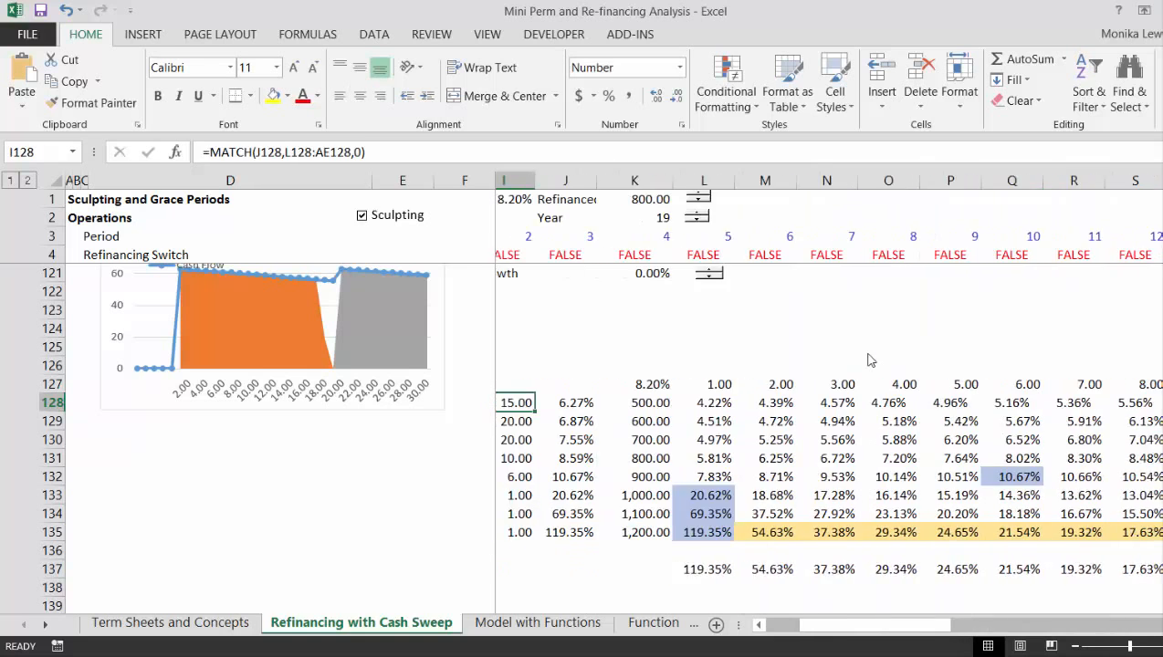
Step: Label the matched-year column by entering the heading Optimal Yr in I127
key(Up)
key(Up)
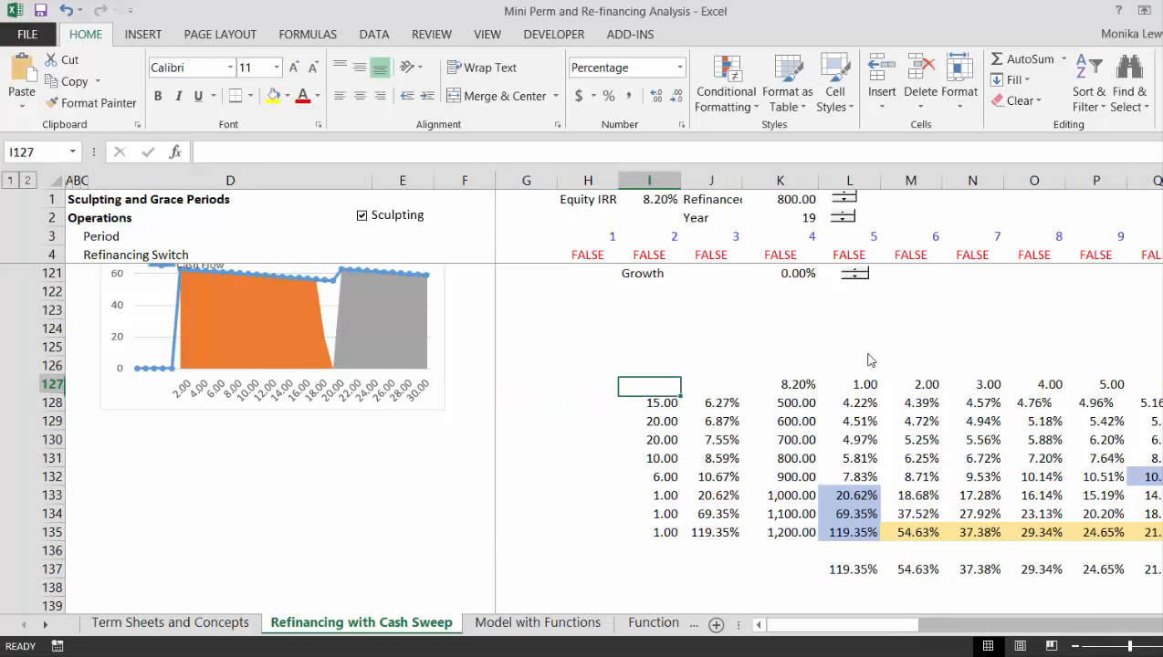
key(Down)
text(Op)
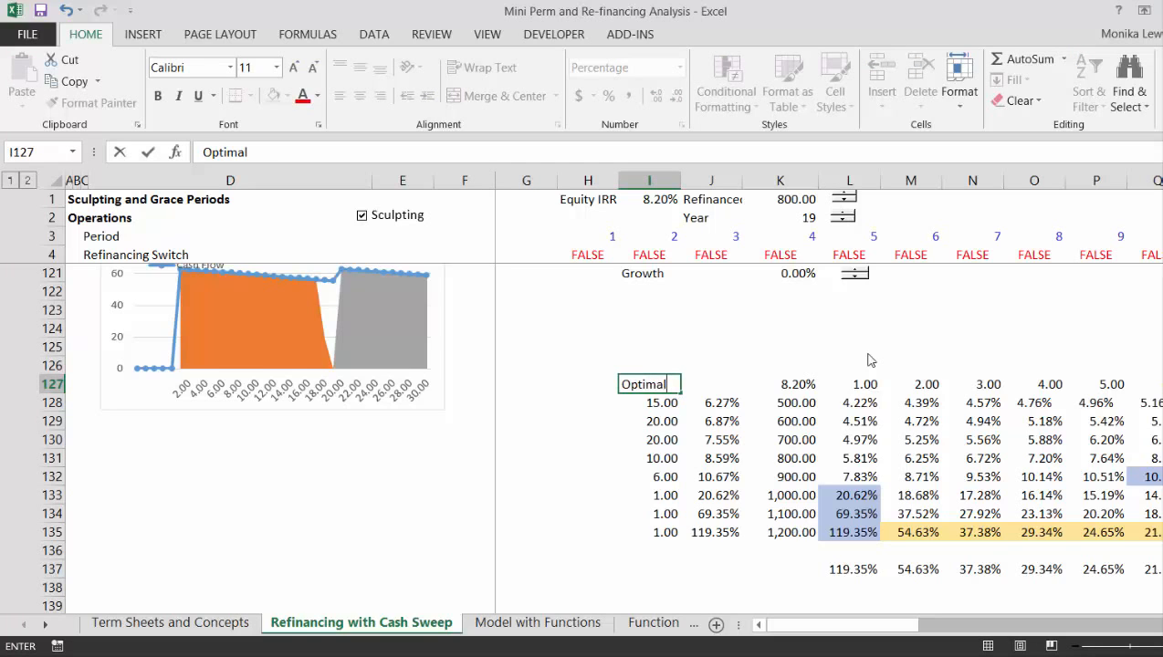
text(timal Yr)
key(Return)
Step: Review the optimal years in I128:I135 and the maximum equity IRRs beside them for each refinancing amount
key(Down)
key(Down)
key(Down)
key(Down)
key(Down)
key(Down)
key(Down)
key(Down)
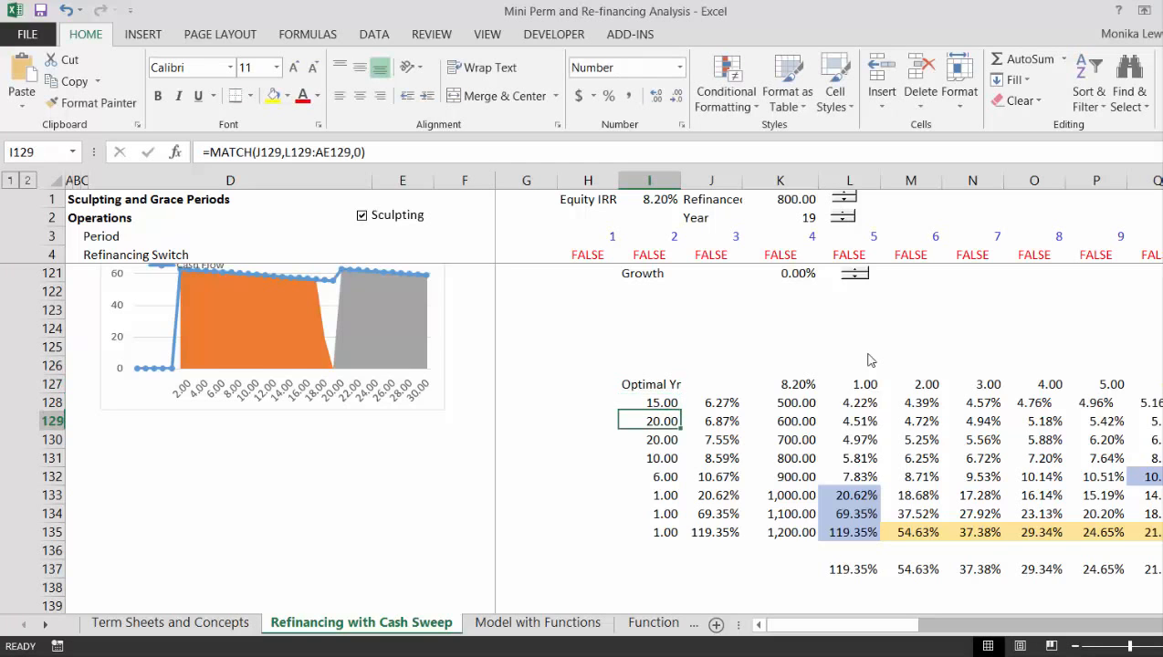
key(Right)
key(Up)
key(Up)
key(Up)
key(Up)
key(Up)
key(Up)
key(Up)
key(Up)
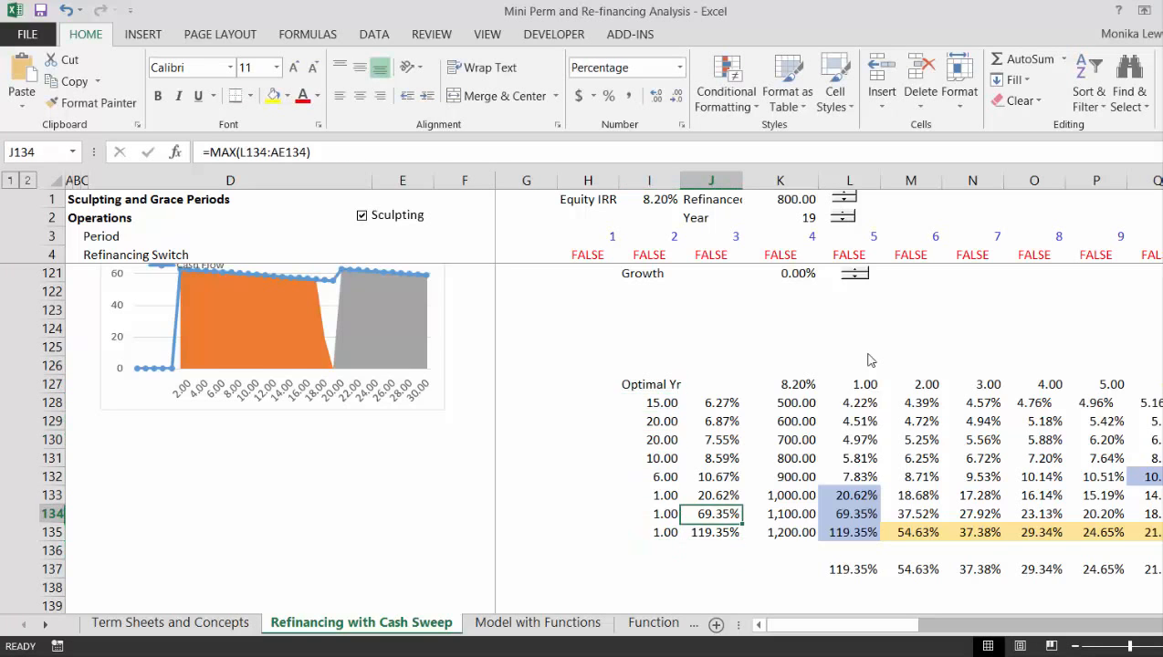
key(Left)
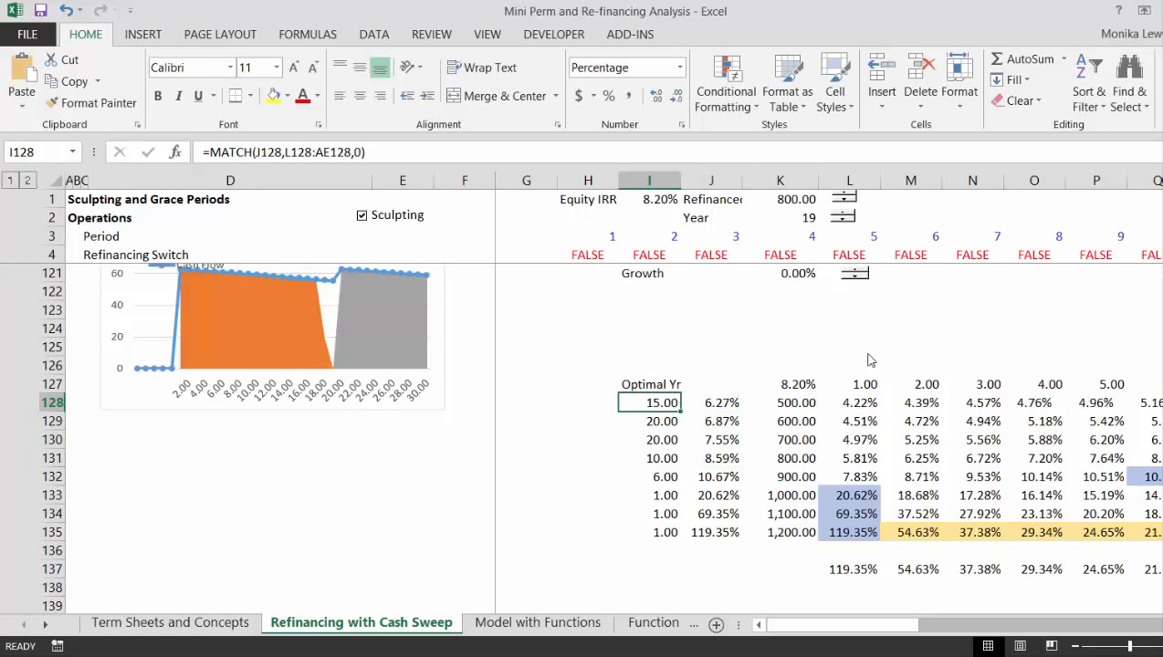
key(Down)
key(Down)
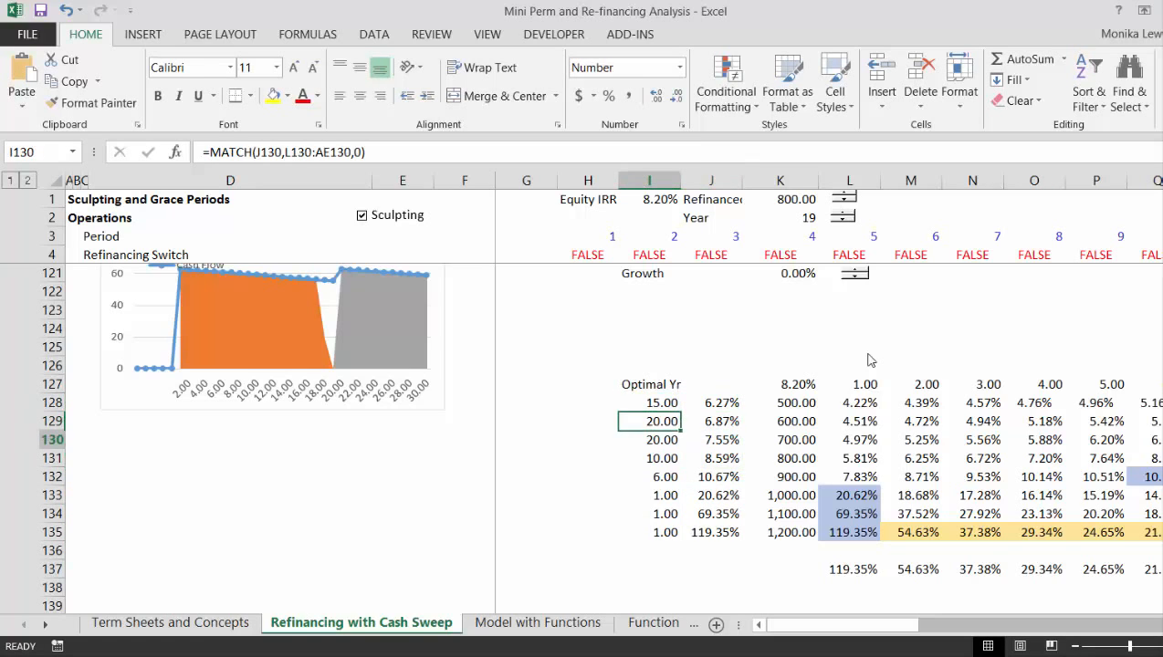
key(Down)
key(Up)
key(Down)
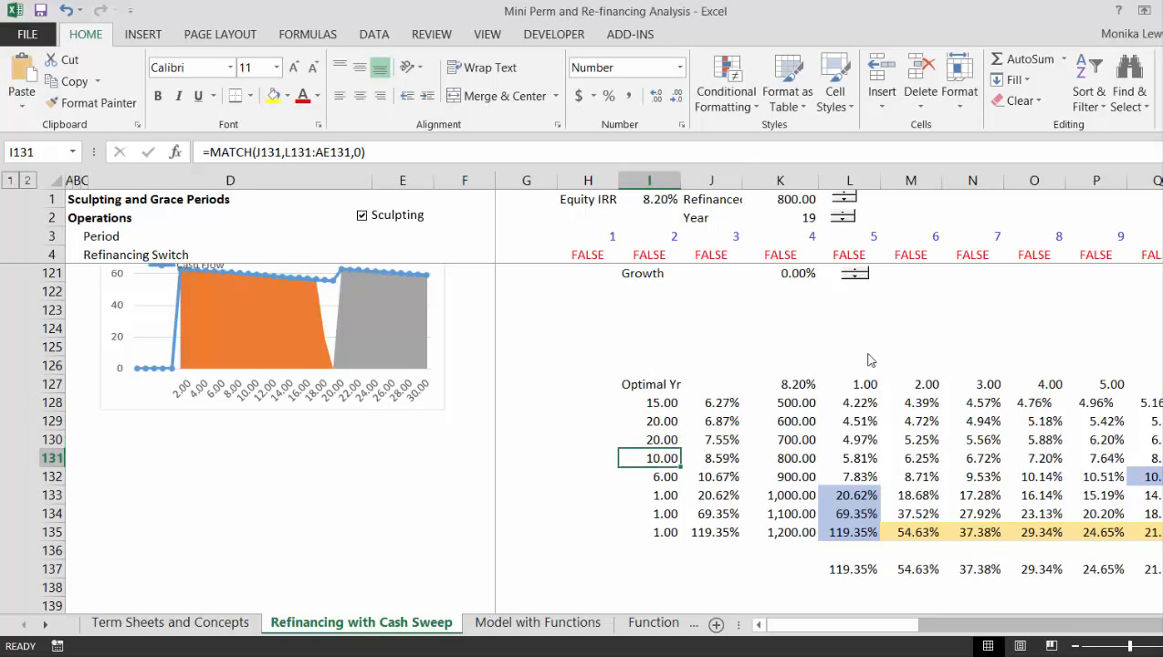
key(Down)
key(Up)
Step: Examine the equity IRRs along the 800.00 row across the refinancing years and compare the highlighted maximum with its optimal year
key(Right)
key(Right)
key(Right)
key(Right)
key(Right)
key(Right)
key(Right)
key(Right)
key(Right)
key(Right)
key(Right)
key(Right)
key(Right)
key(Right)
key(Right)
key(Right)
key(Right)
key(Right)
key(Right)
key(Right)
key(Right)
key(Right)
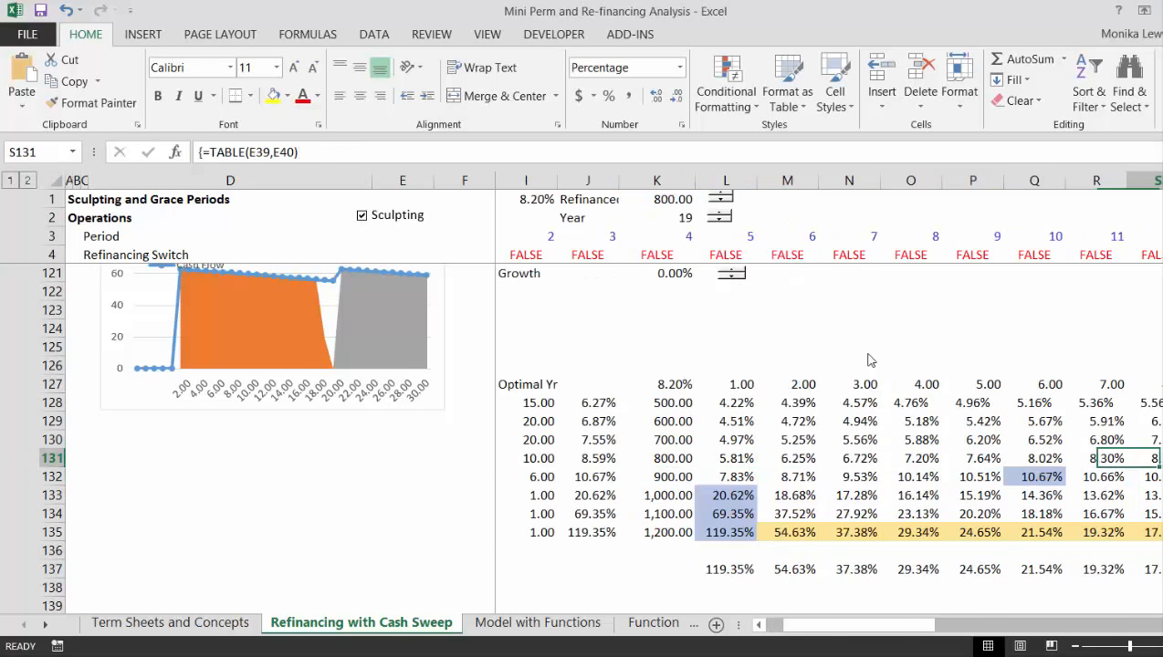
key(Left)
key(Left)
key(Left)
key(Left)
key(Left)
key(Left)
key(Left)
key(Left)
key(Left)
key(Left)
key(Left)
key(Left)
key(Left)
key(Left)
key(Left)
key(Left)
key(Left)
key(Left)
key(Left)
key(Left)
key(Left)
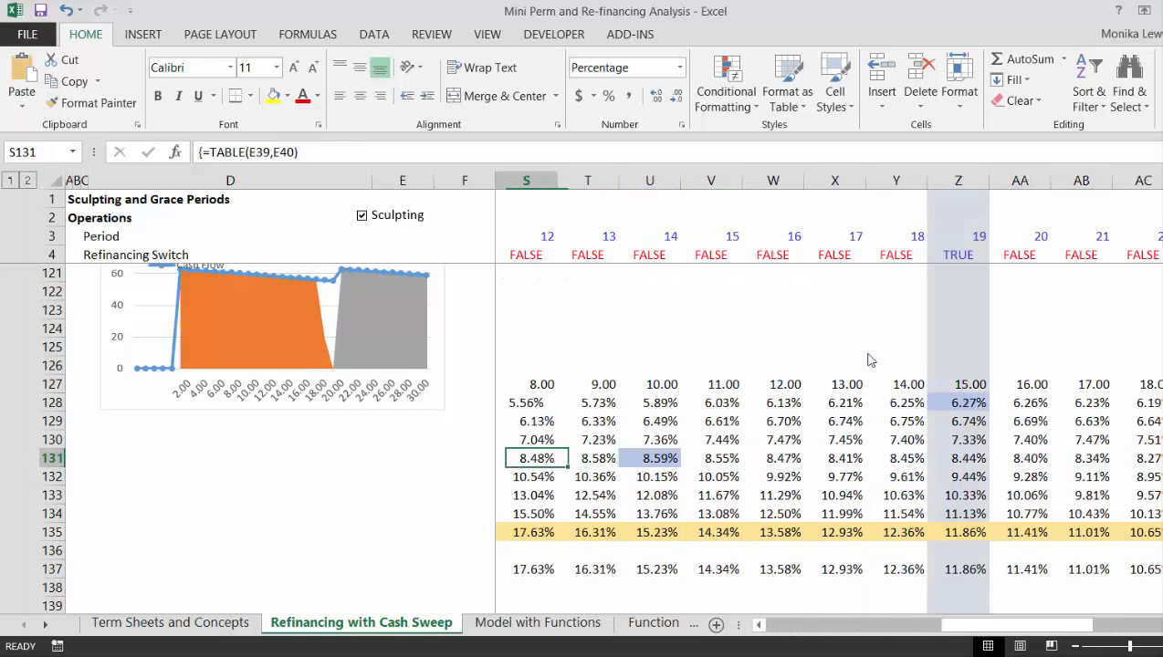
Step: Check the optimal refinancing years in I131 and I132 for the 800.00 and 900.00 amounts
key(Down)
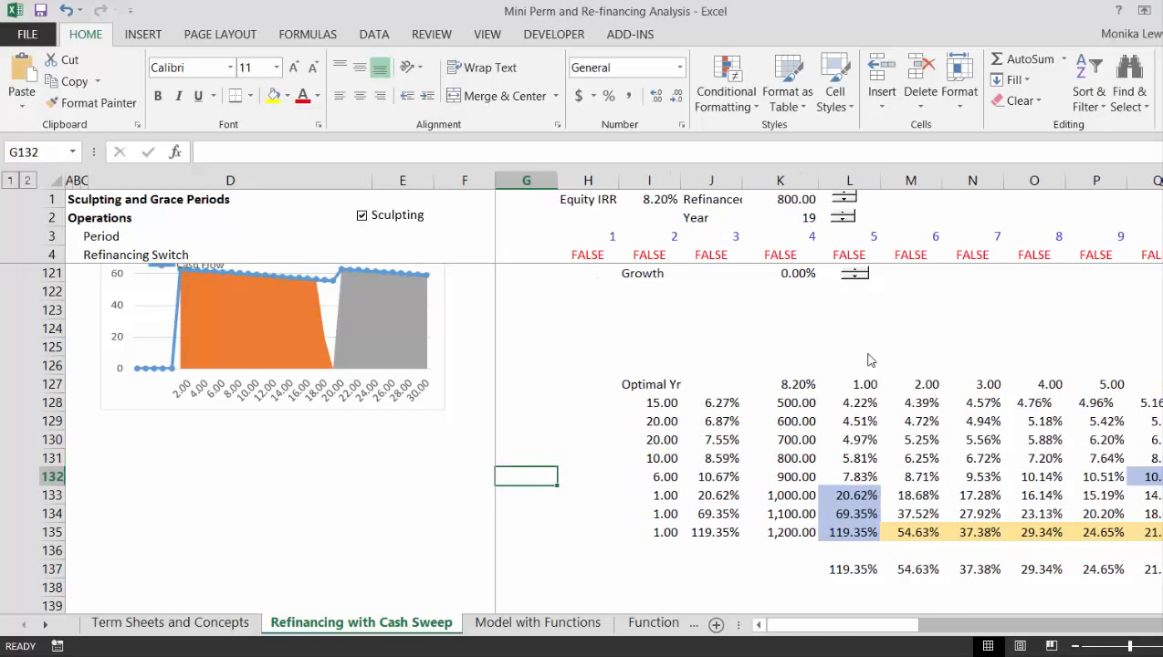
key(Up)
key(Left)
key(Right)
key(Right)
key(Right)
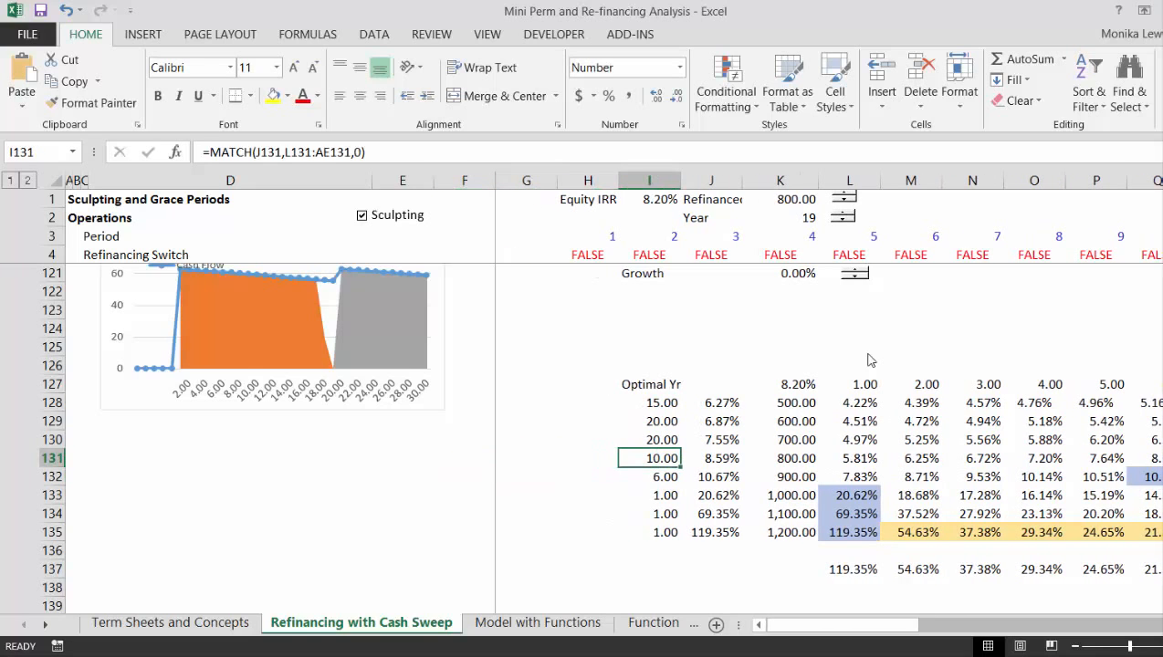
key(Left)
key(Left)
key(Left)
key(Left)
key(Left)
key(Left)
key(Left)
key(Left)
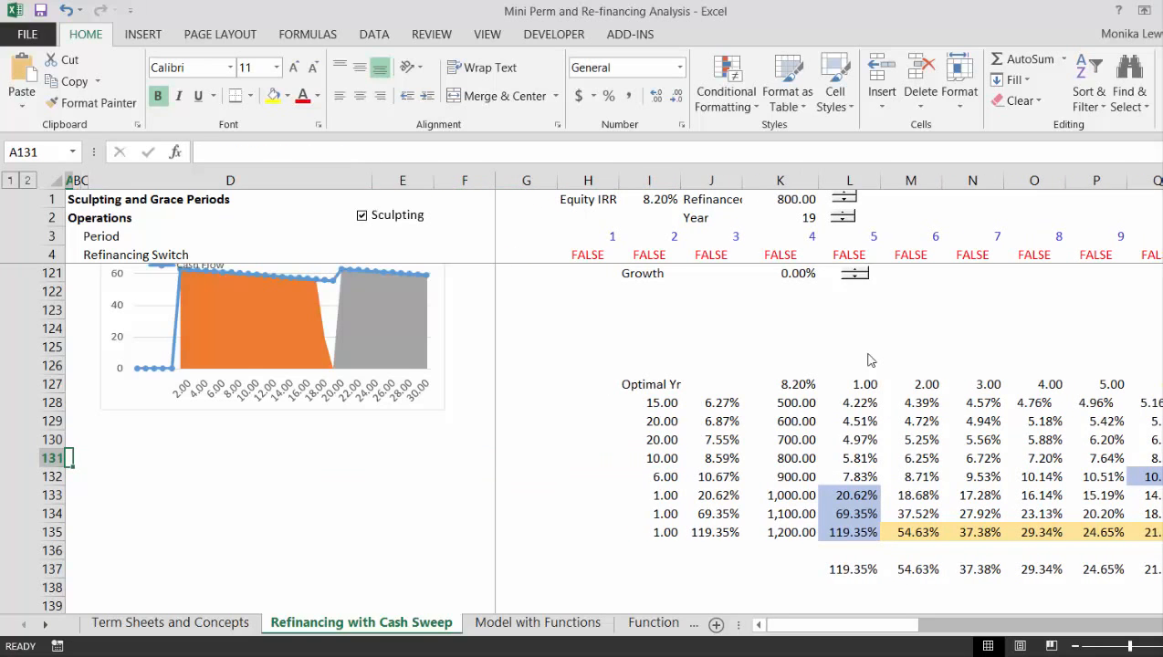
key(Right)
key(Right)
key(Right)
key(Right)
key(Right)
key(Right)
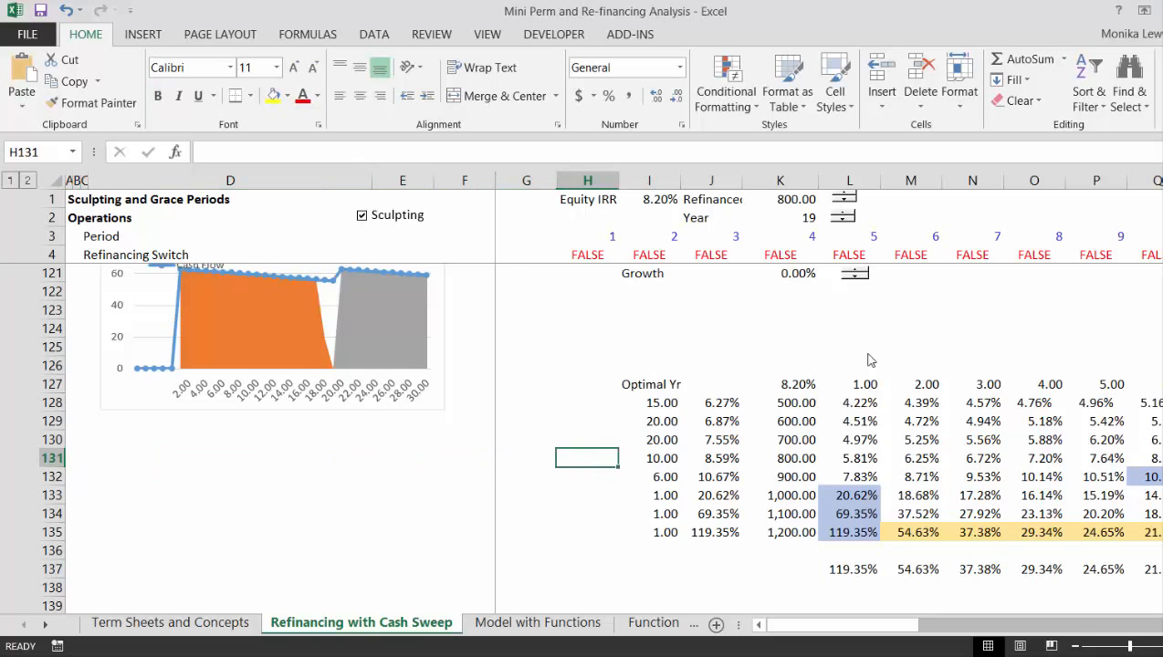
key(Down)
key(Right)
key(Down)
key(Up)
key(Up)
key(Up)
key(Up)
key(Up)
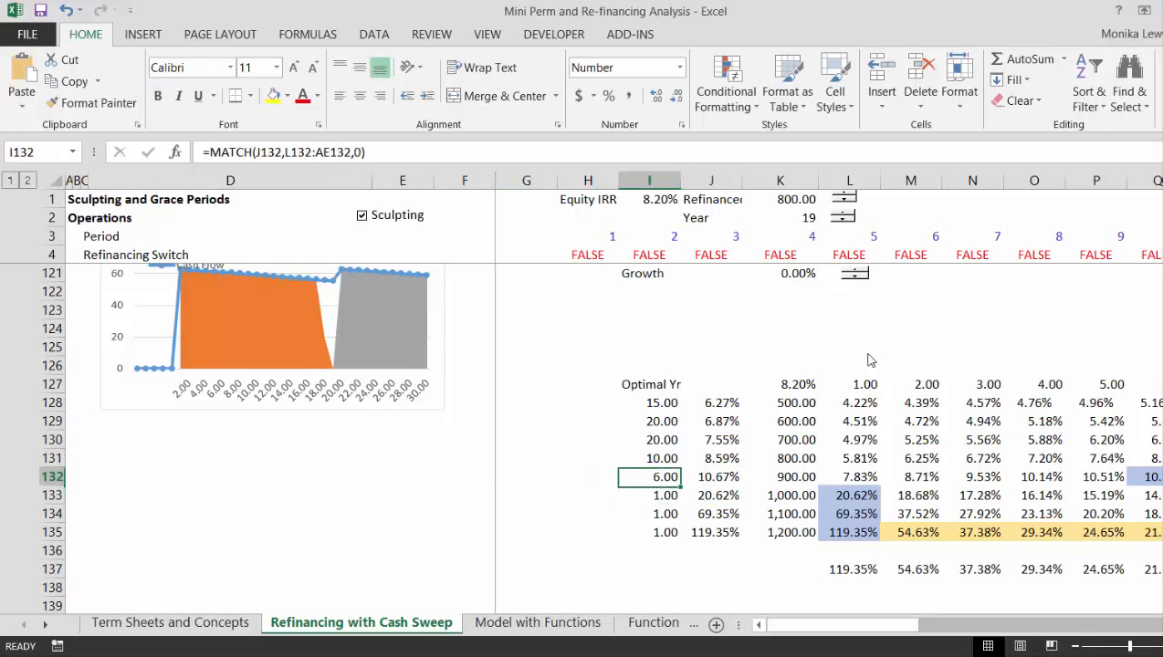
Step: Examine the equity IRRs along the 500.00 row of the refinancing table
key(Right)
key(Right)
key(Right)
key(Right)
key(Right)
key(Right)
key(Right)
key(Right)
key(Right)
key(Right)
key(Right)
key(Right)
key(Right)
key(Right)
key(Right)
key(Right)
key(Right)
key(Right)
key(Right)
key(Right)
key(Right)
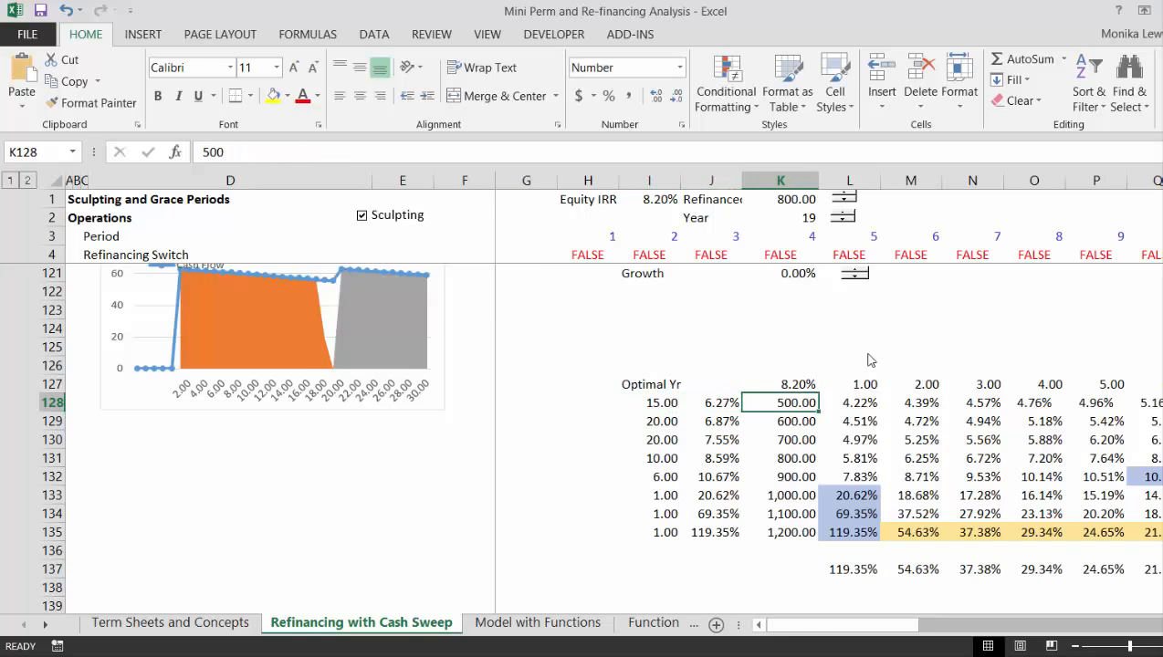
key(Left)
key(Left)
key(Left)
key(Left)
key(Left)
key(Left)
key(Left)
key(Left)
key(Left)
key(Left)
key(Left)
key(Left)
key(Left)
key(Left)
key(Left)
key(Left)
key(Left)
key(Left)
key(Left)
key(Left)
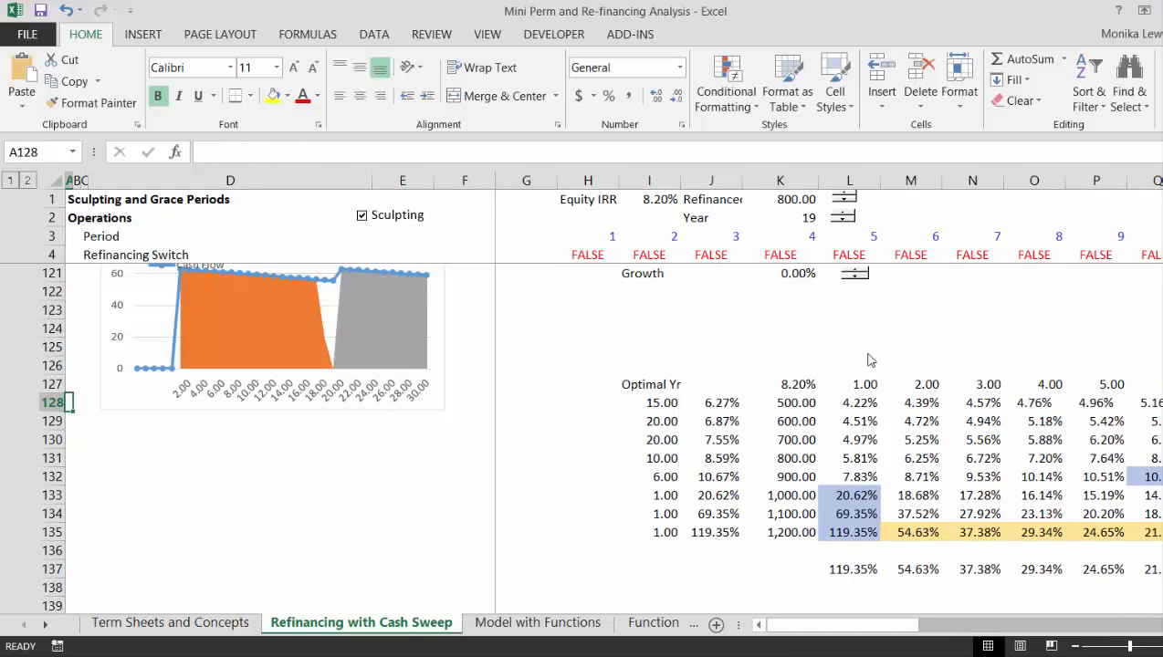
Step: Save the workbook and switch the operating scenario by setting the Cash Flow Code in E7 to 1
key(Page_Up)
key(Page_Up)
key(Page_Up)
key(Page_Up)
key(Page_Up)
key(Page_Up)
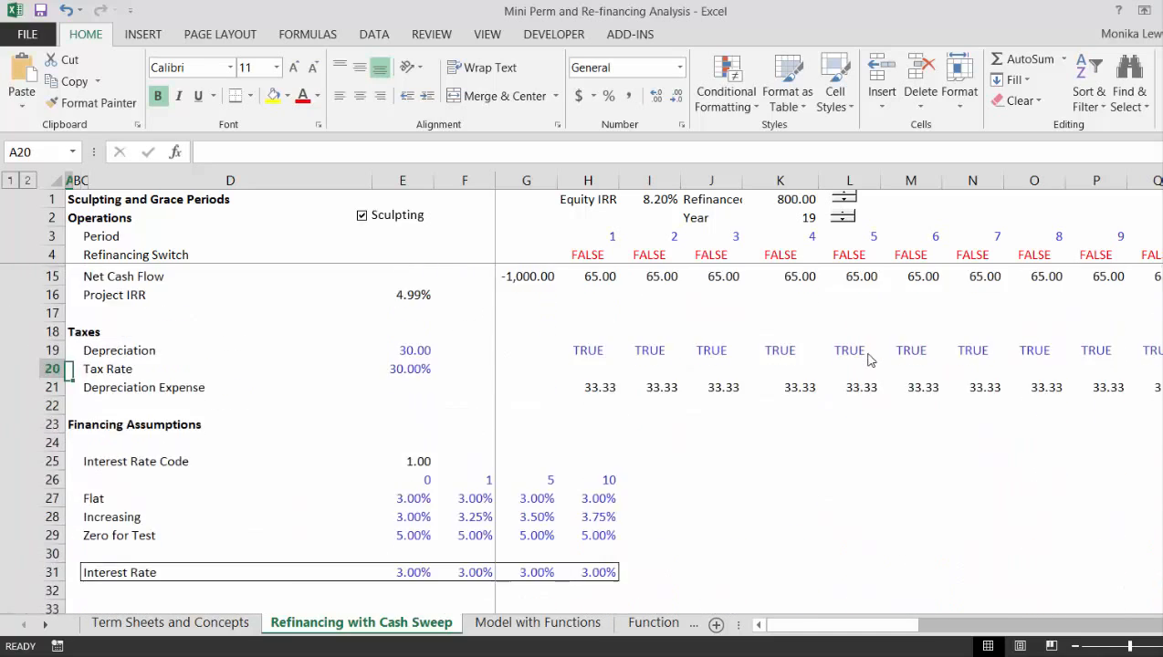
key(Page_Up)
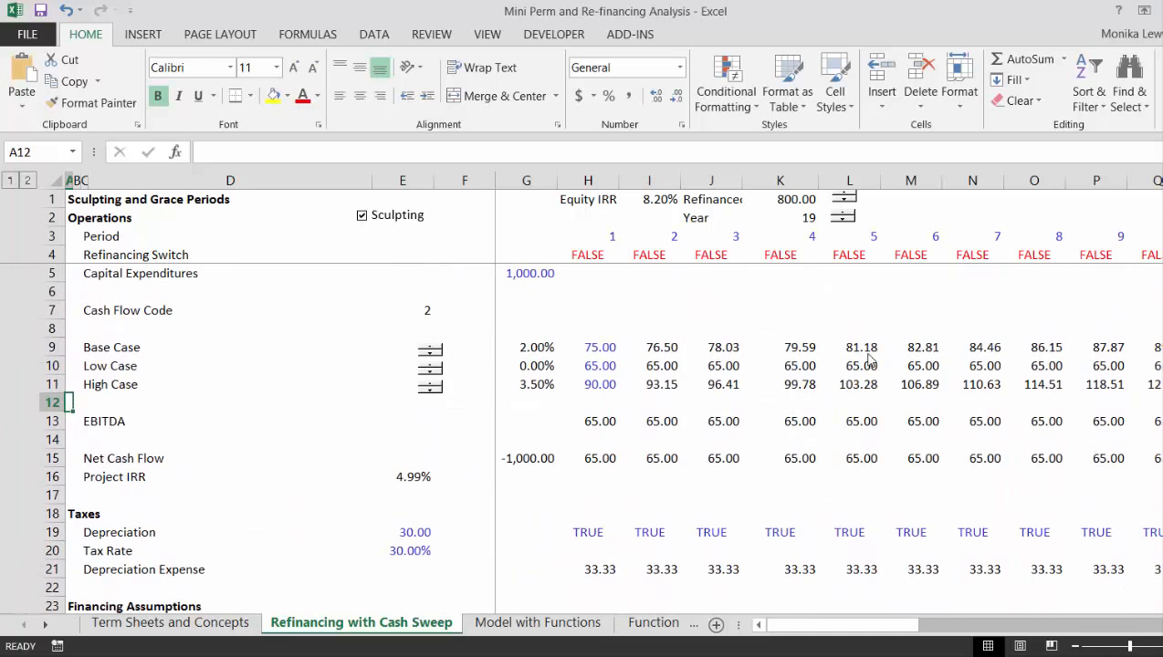
key(ctrl+s)
click(406, 318)
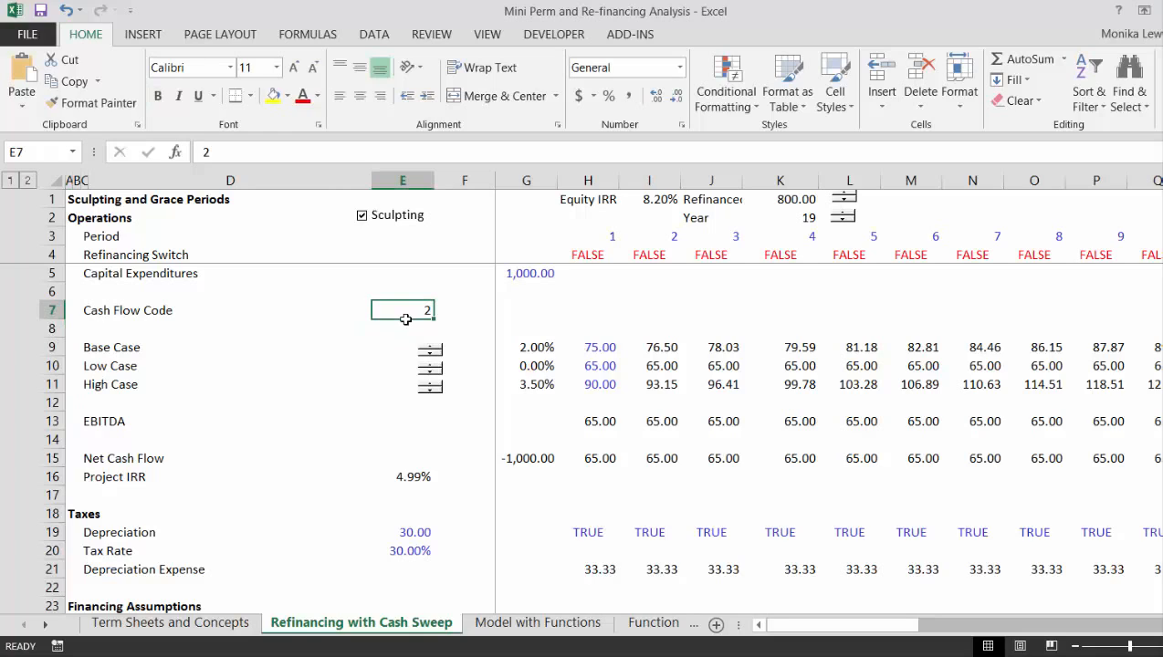
text(1)
key(Return)
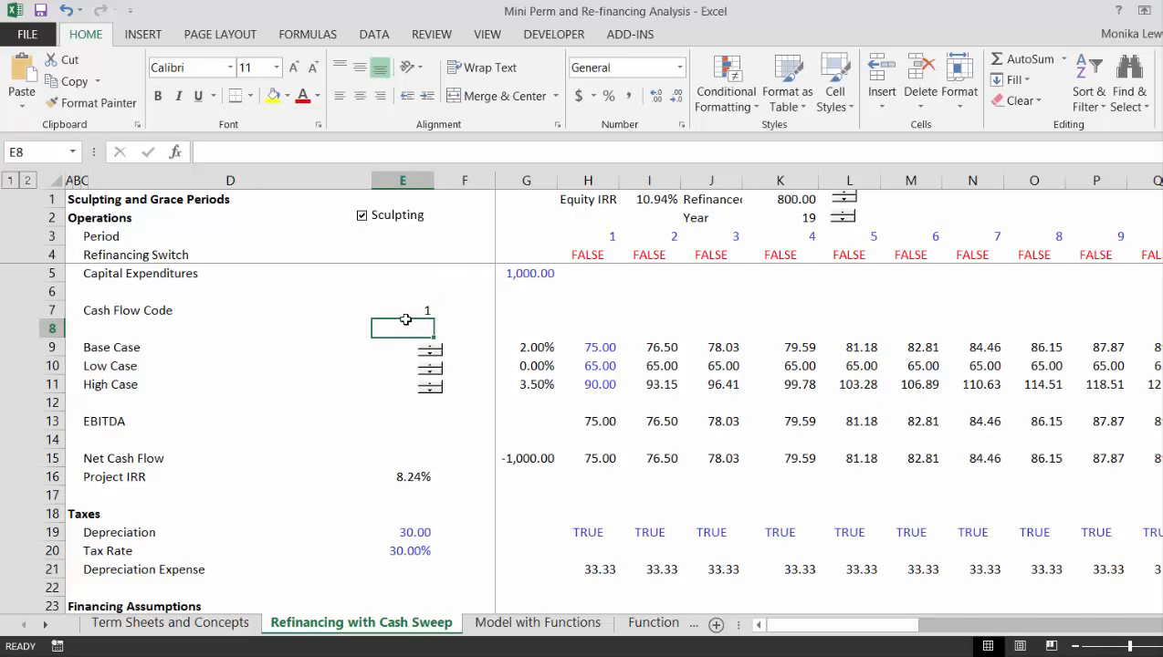
Step: Recalculate the workbook to update the equity IRR table and optimal years for the selected cash flow case
scroll(405, 319, down, 6)
click(406, 320)
key(Page_Down)
key(Page_Down)
key(Page_Down)
key(Page_Down)
key(Page_Down)
key(Page_Down)
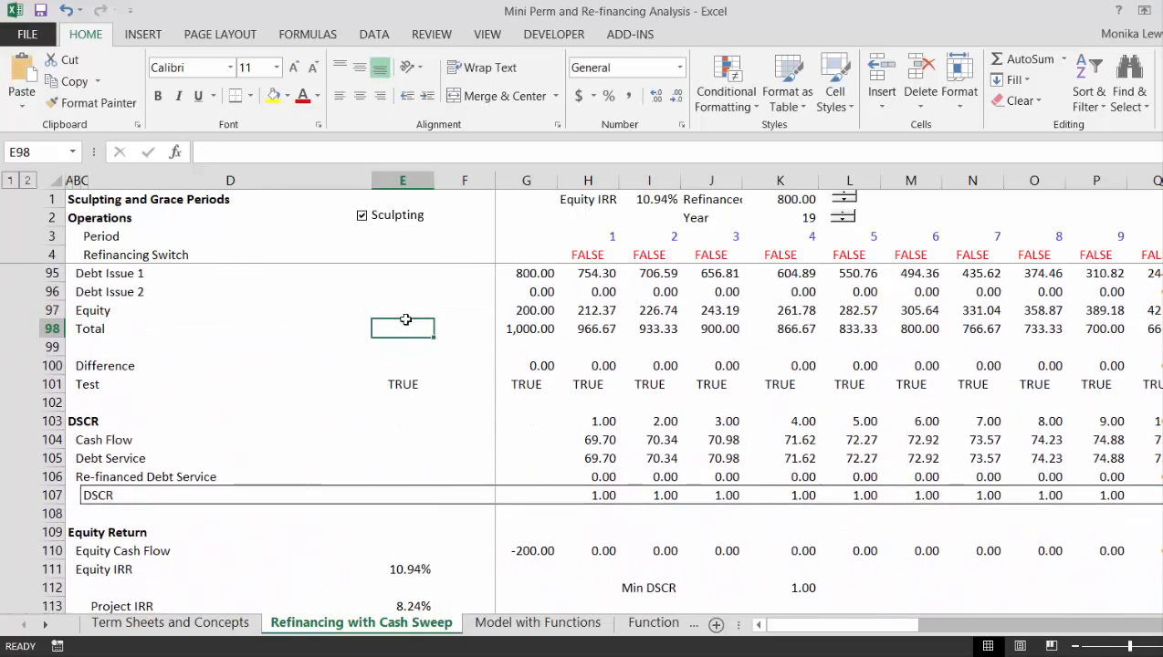
key(Page_Up)
key(Up)
key(Down)
key(Down)
key(Down)
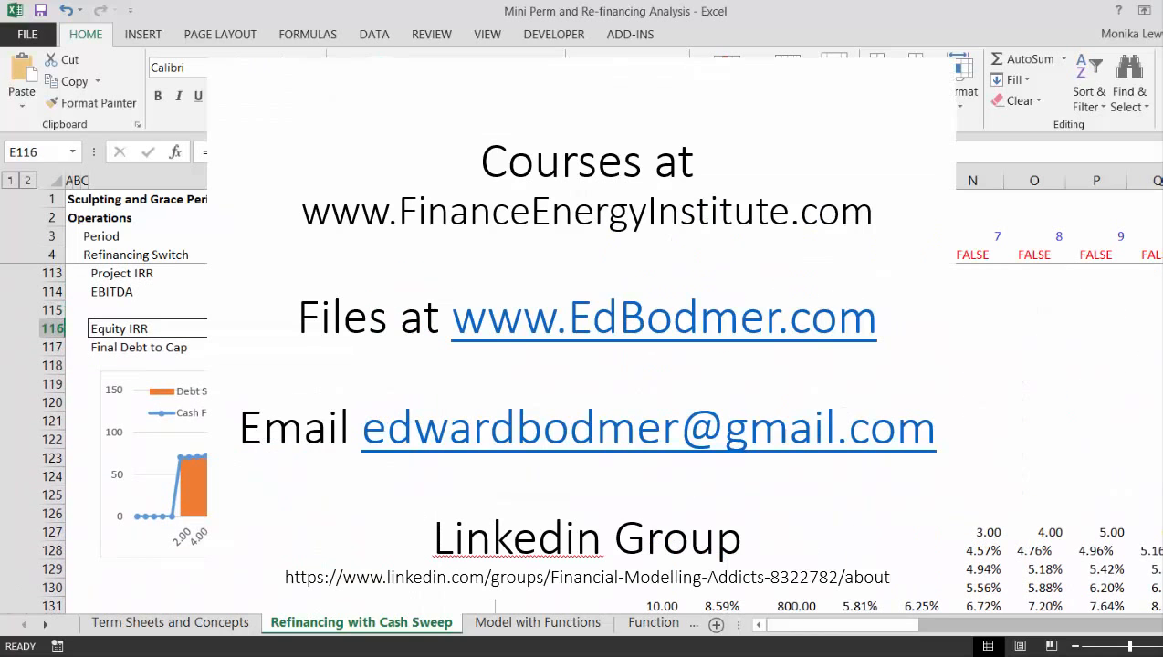
key(Down)
key(Down)
key(Down)
key(Down)
key(Down)
key(Down)
key(Down)
key(Down)
key(Down)
key(Down)
key(Down)
key(Down)
key(Down)
key(Down)
key(Down)
key(Down)
key(Down)
key(Down)
key(Down)
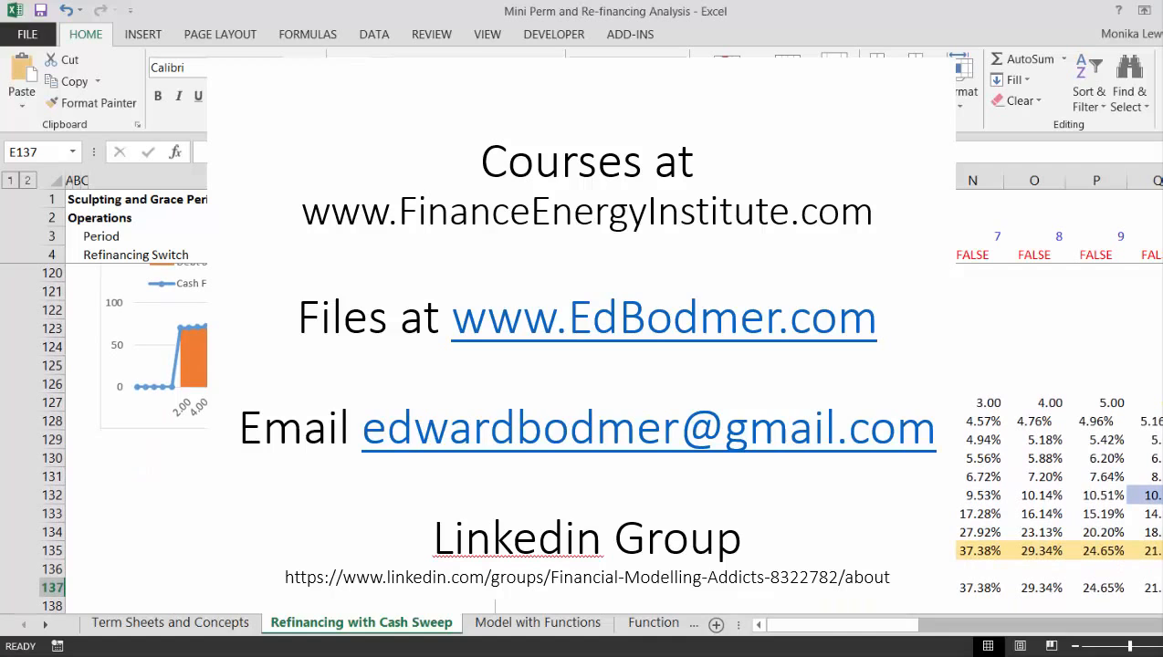
click(308, 34)
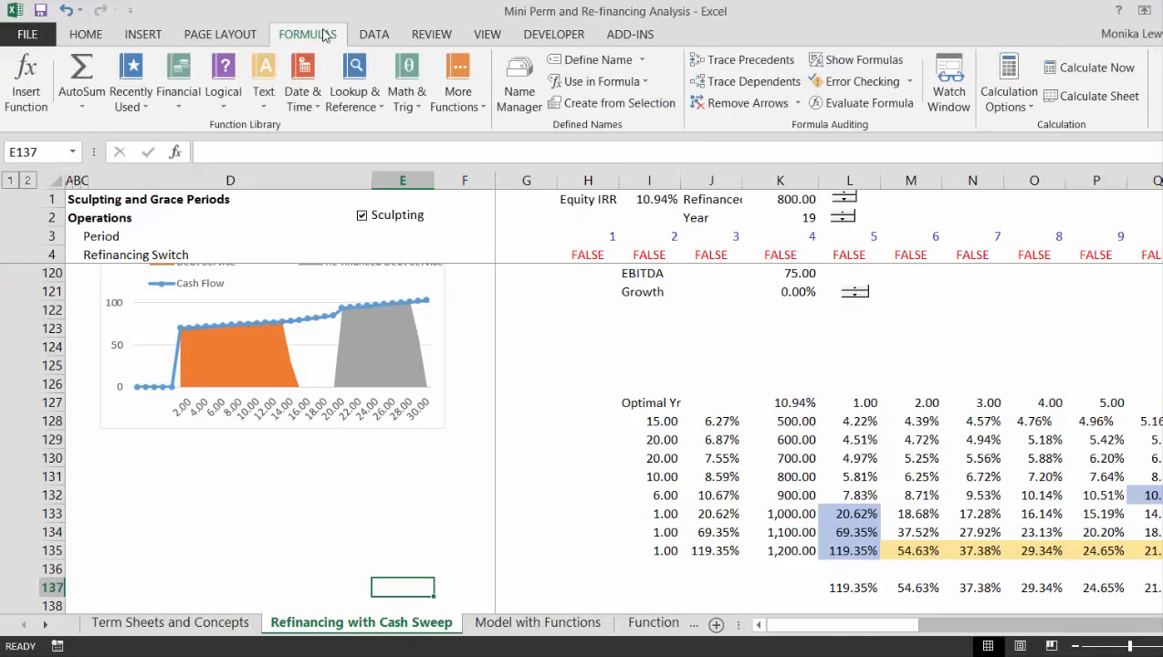
click(1063, 73)
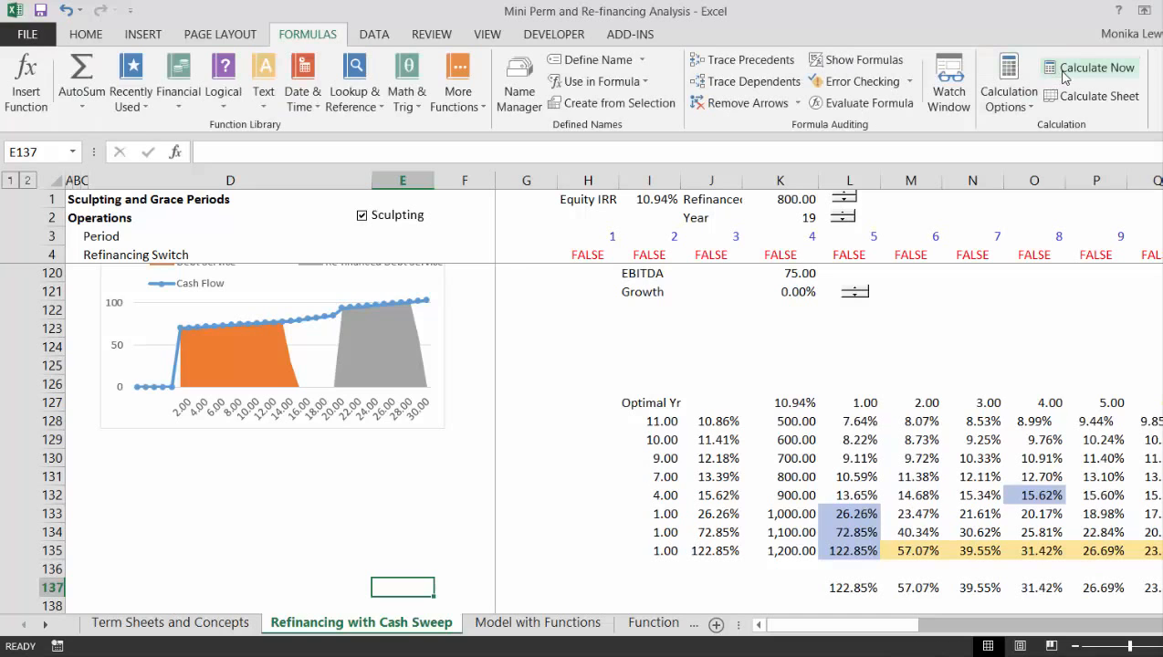
Step: Examine the highlighted optimal refinancing years across the equity IRR table for Cash Flow Code 1
key(Right)
key(Right)
key(Right)
key(Right)
key(Right)
key(Right)
key(Right)
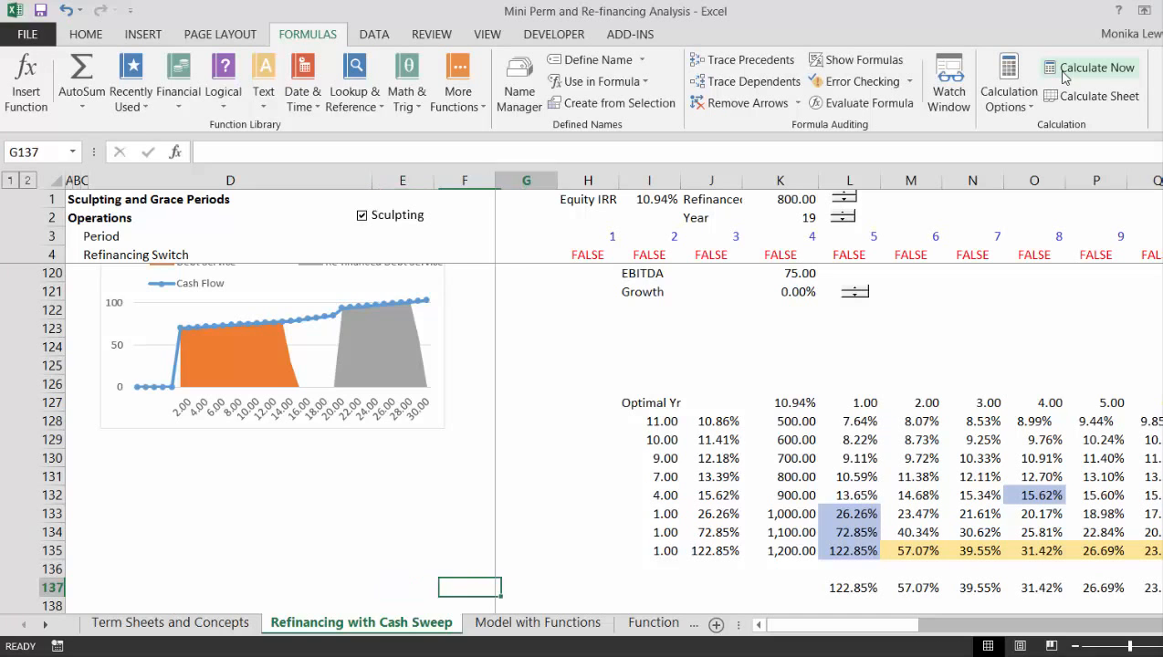
key(Right)
key(Right)
key(Right)
key(Right)
key(Right)
key(Right)
key(Right)
key(Right)
key(Right)
key(Right)
key(Right)
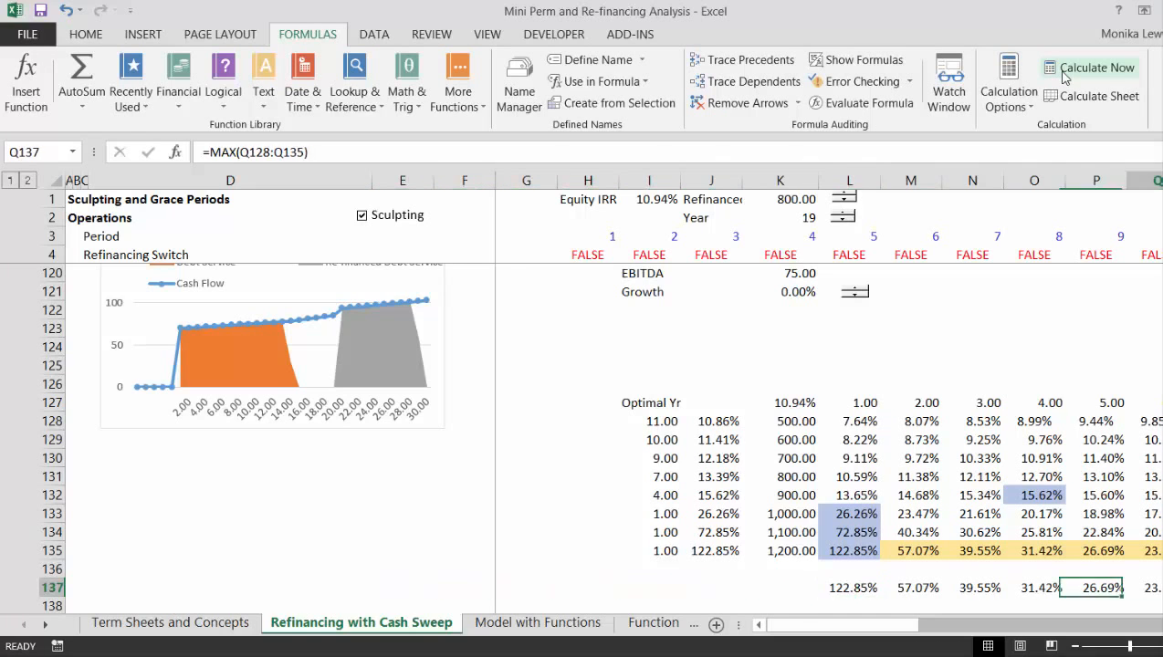
key(Left)
key(Left)
key(Left)
key(Left)
key(Left)
key(Left)
key(Left)
key(Left)
key(Left)
key(Left)
key(Left)
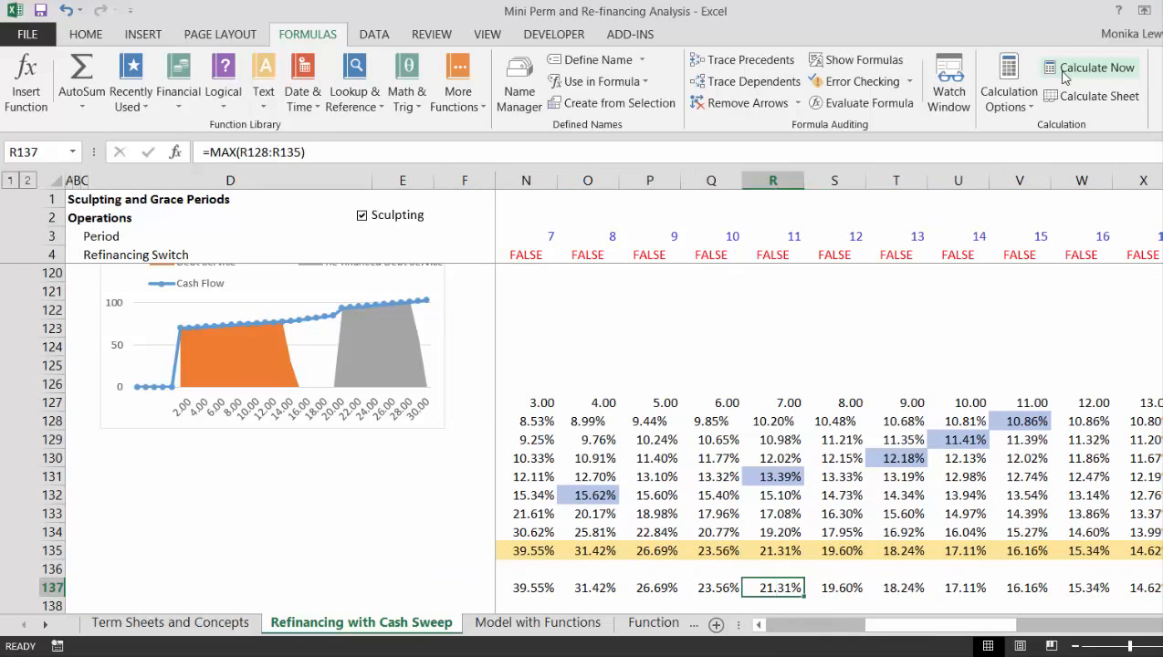
key(Left)
key(Left)
key(Left)
key(Left)
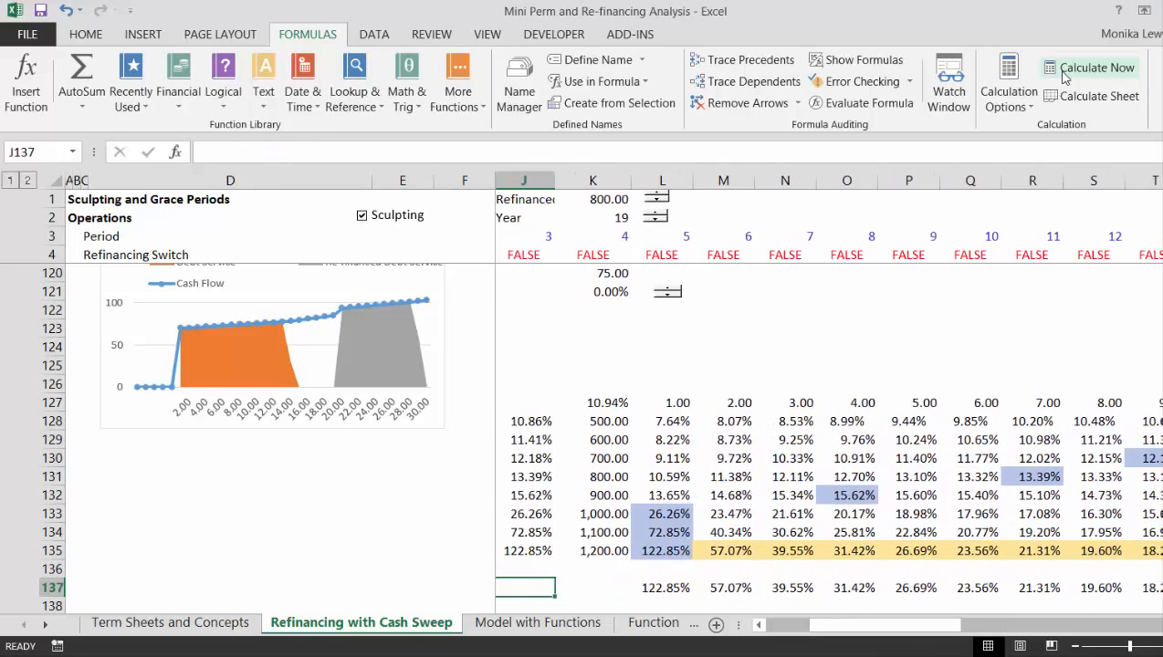
Step: Switch the operating scenario to the High Case by setting the Cash Flow Code in E7 to 3
key(Page_Up)
key(Page_Up)
key(Page_Up)
key(Page_Up)
key(Page_Up)
key(Page_Up)
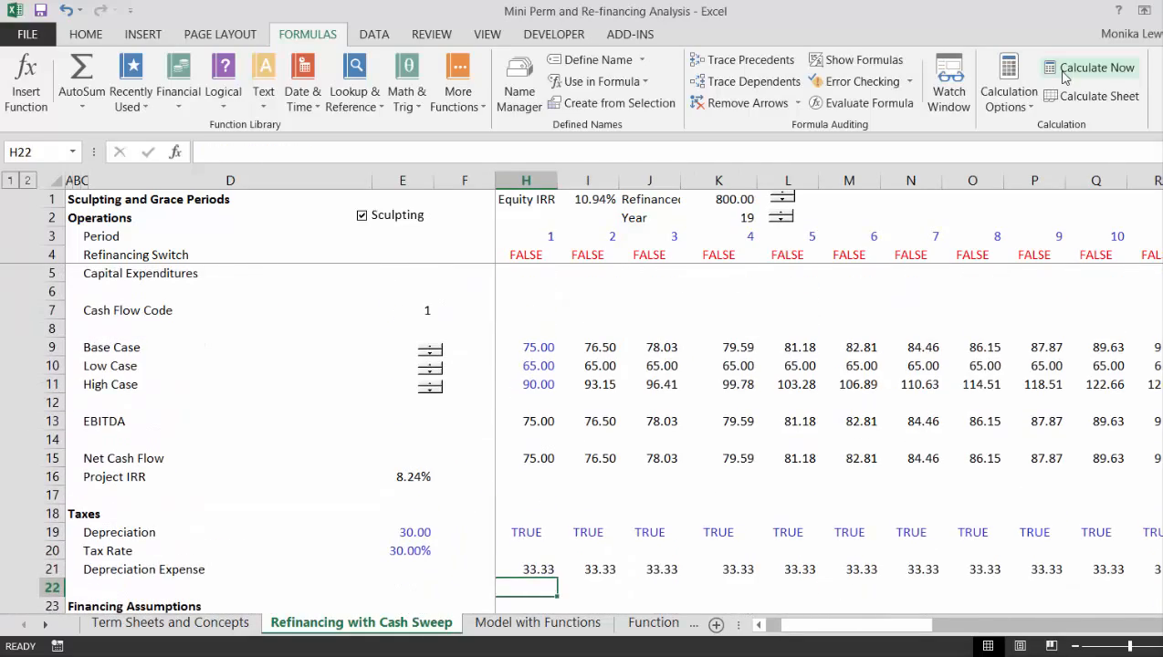
key(Up)
key(Up)
key(Up)
key(Up)
key(Up)
key(Up)
key(Up)
key(Up)
key(Up)
key(Up)
key(Up)
key(Up)
key(Up)
key(Up)
key(Up)
key(Left)
key(Left)
key(Left)
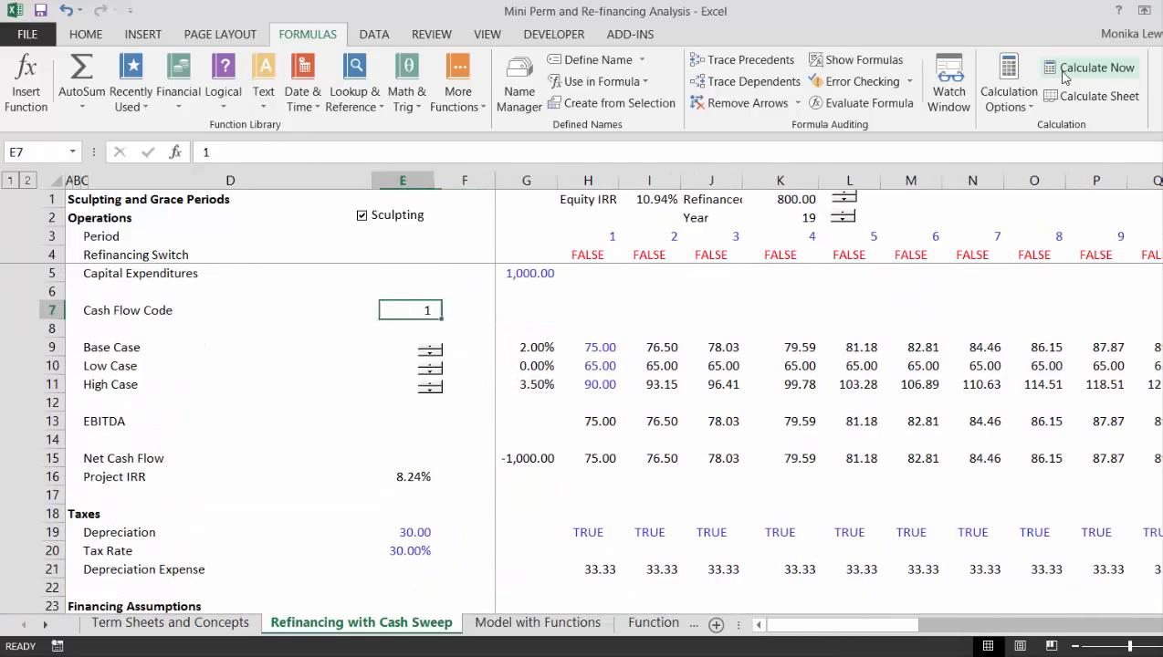
text(3)
key(Return)
Step: Recalculate the workbook to update the equity IRR table and optimal refinancing years for the High Case
key(Page_Down)
key(Page_Down)
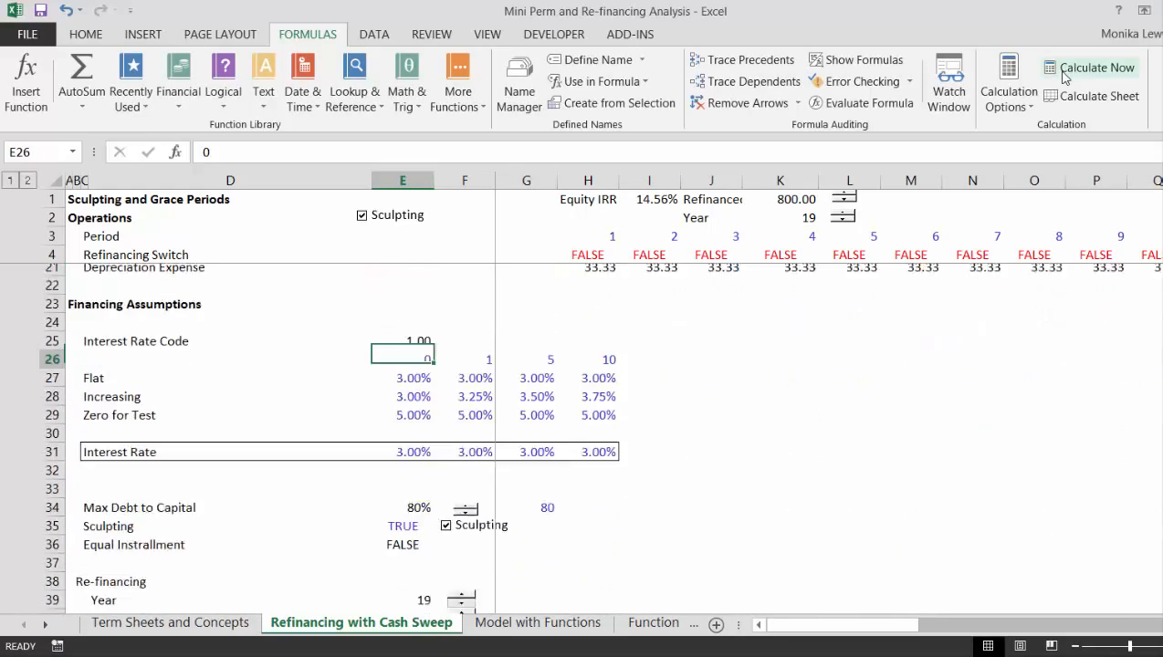
key(Page_Down)
key(Page_Down)
key(Page_Down)
key(Page_Down)
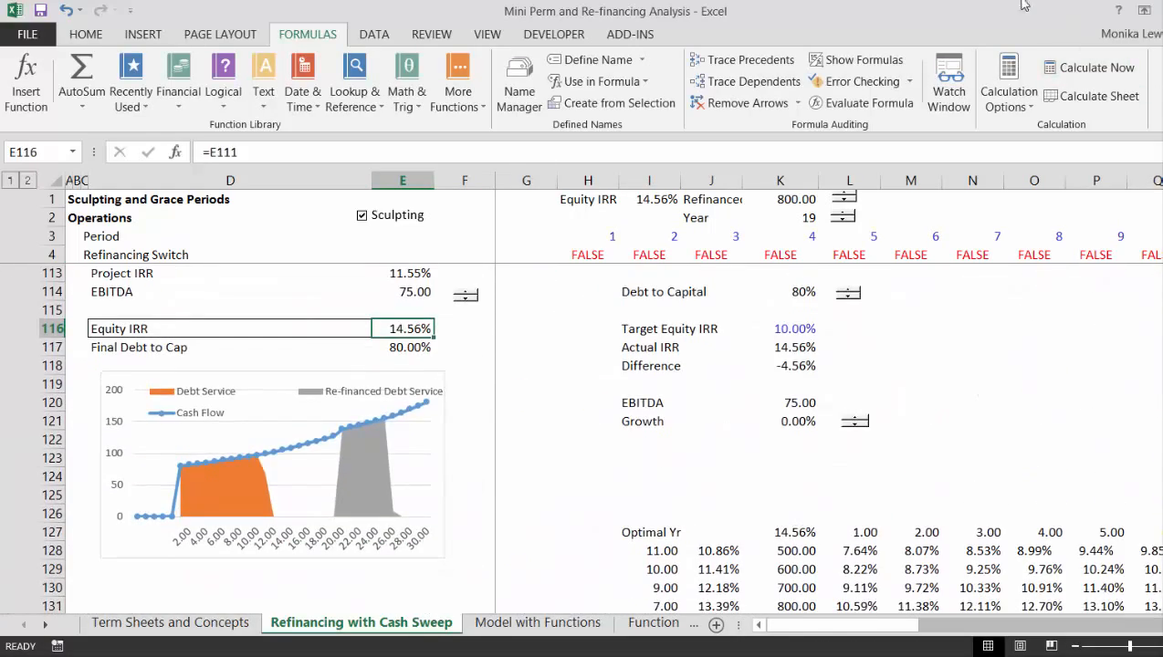
click(1118, 69)
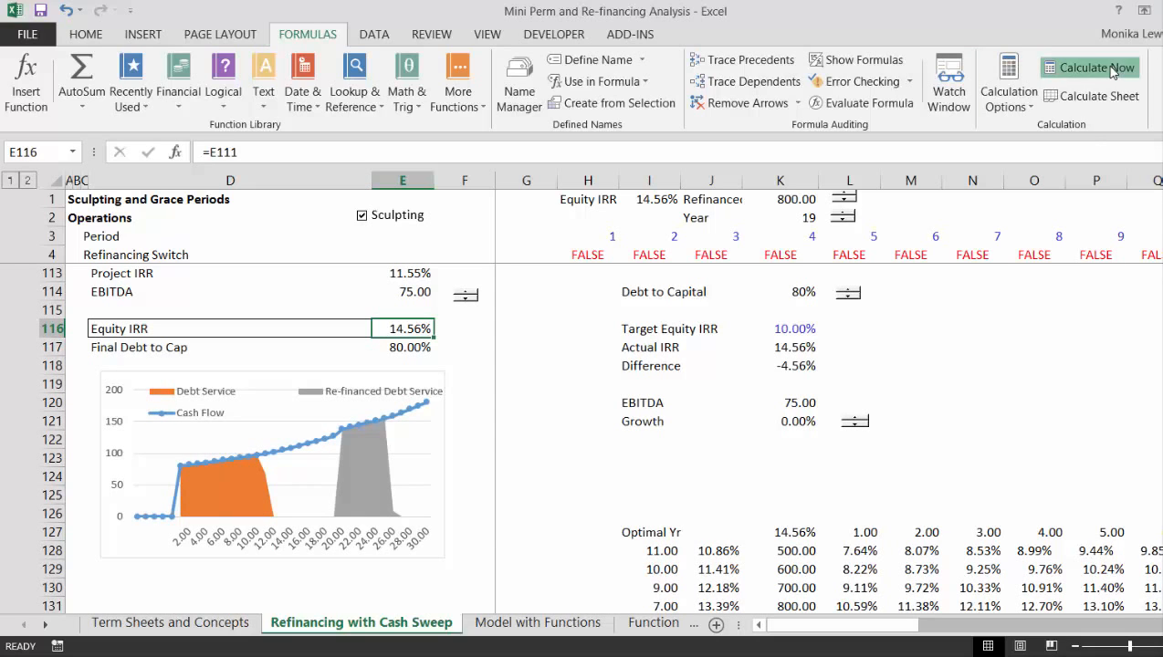
Step: Examine the highlighted maximum IRRs and optimal refinancing years across the recalculated table for the High Case
click(924, 461)
key(Down)
key(Down)
key(Down)
key(Down)
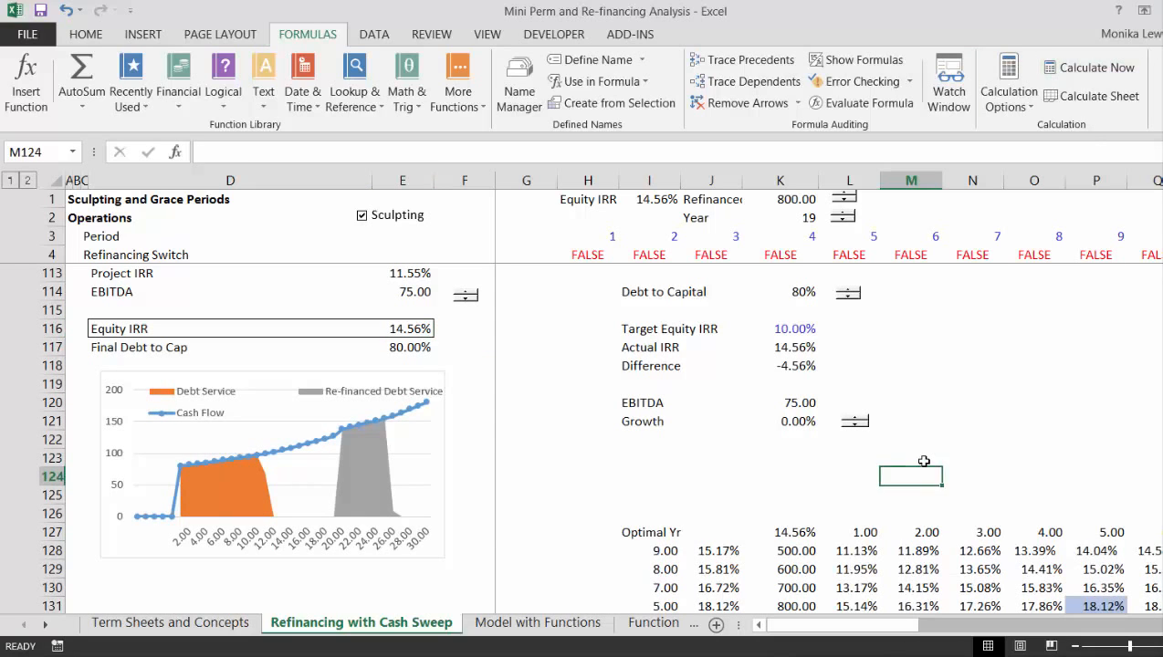
key(Down)
key(Down)
key(Down)
key(Down)
key(Down)
key(Down)
key(Down)
key(Down)
key(Down)
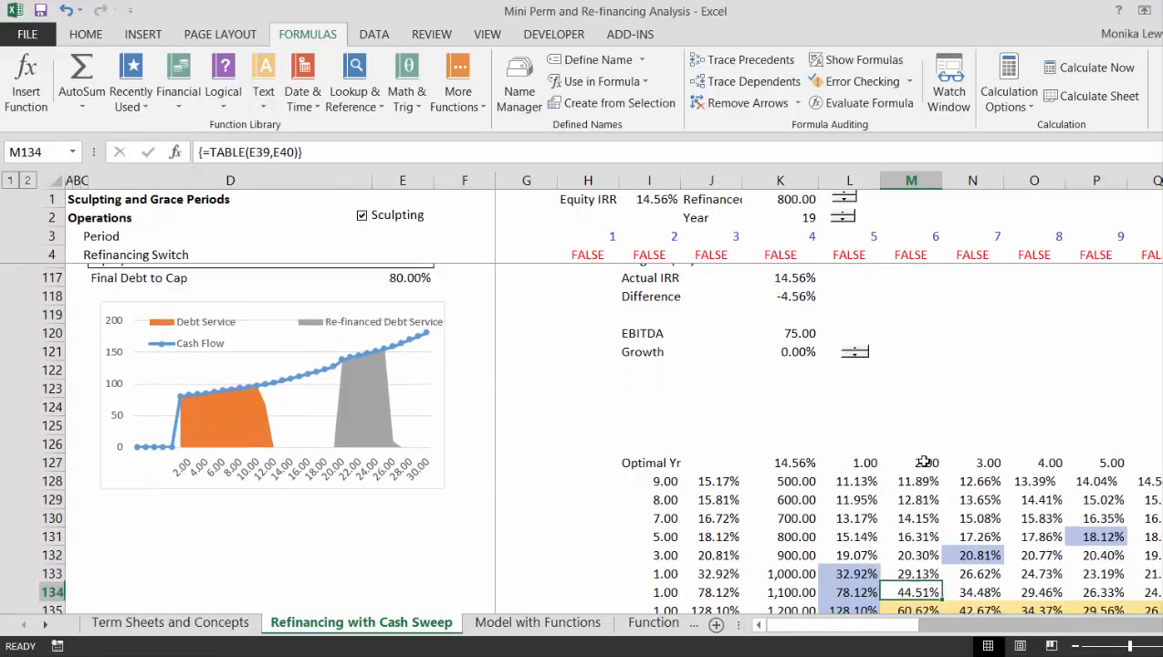
key(Right)
key(Right)
key(Right)
key(Right)
key(Right)
key(Right)
key(Right)
key(Right)
key(Right)
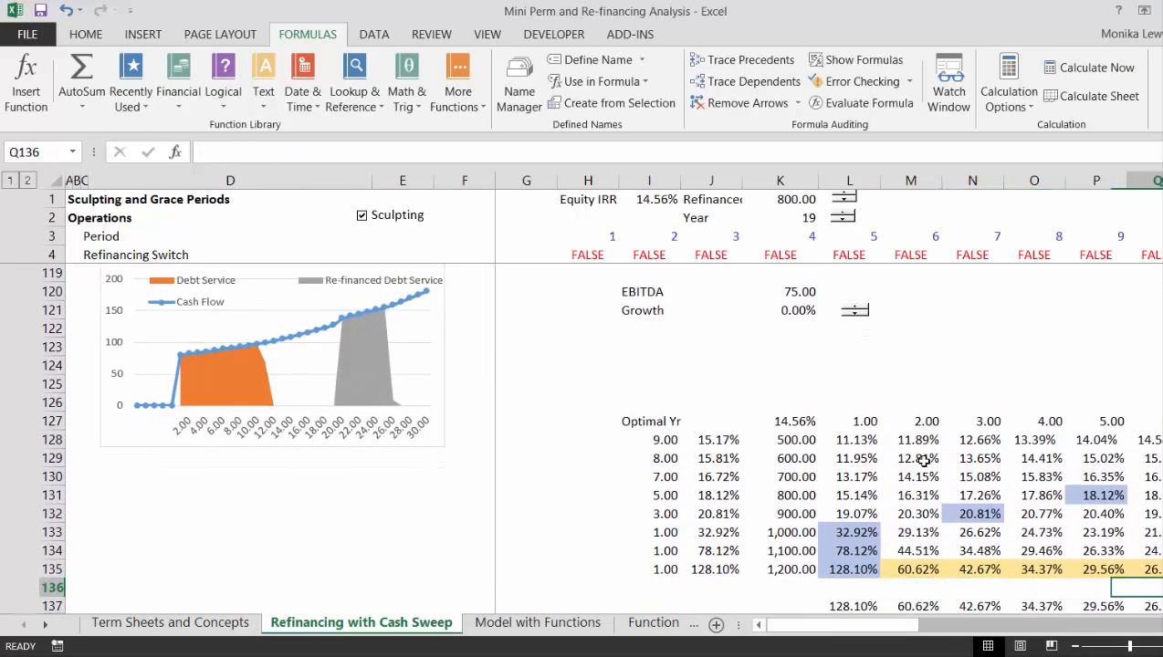
key(Right)
key(Right)
key(Left)
key(Left)
key(Left)
key(Left)
key(Left)
key(Left)
key(Left)
key(Left)
key(Left)
key(Left)
key(Left)
key(Left)
key(Left)
key(Left)
key(Left)
key(Left)
key(Left)
key(Left)
key(Left)
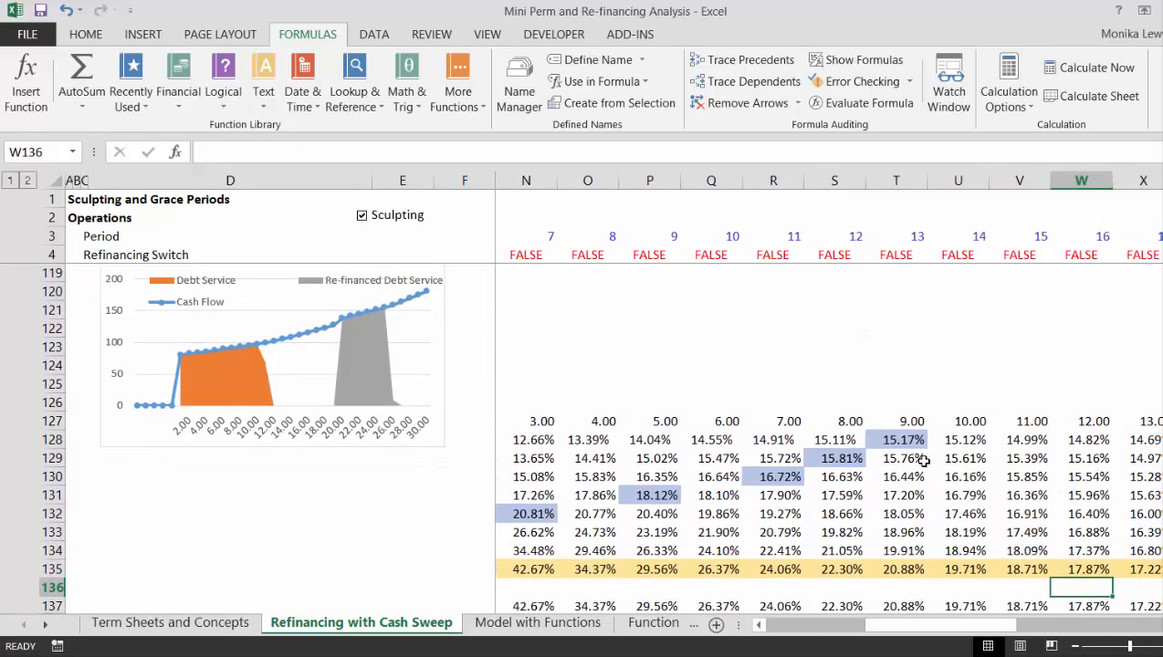
key(Left)
key(Left)
key(Left)
key(Right)
key(Right)
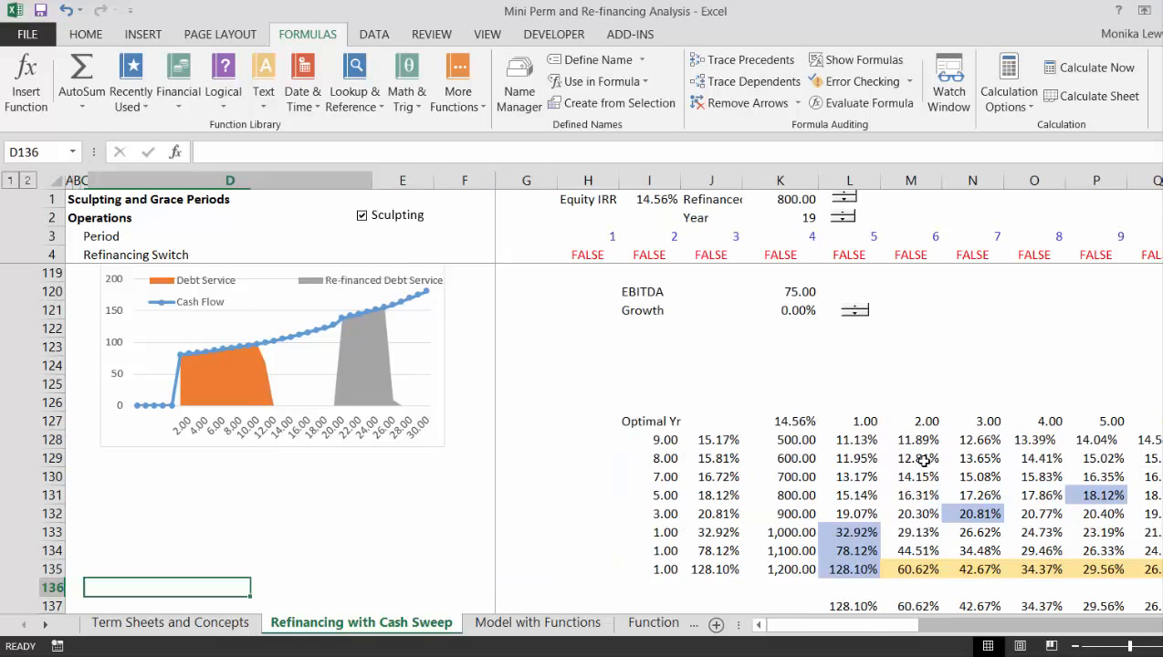
key(Right)
key(Right)
key(Right)
key(Right)
key(Right)
key(Right)
key(Right)
key(Right)
key(Right)
key(Right)
key(Right)
key(Right)
key(Right)
key(Right)
key(Right)
key(Right)
key(Right)
key(Right)
key(Right)
key(Right)
key(Right)
key(Right)
key(Right)
key(Left)
key(Left)
key(Left)
key(Left)
key(Left)
key(Left)
key(Left)
key(Left)
key(Left)
key(Left)
key(Left)
key(Left)
key(Left)
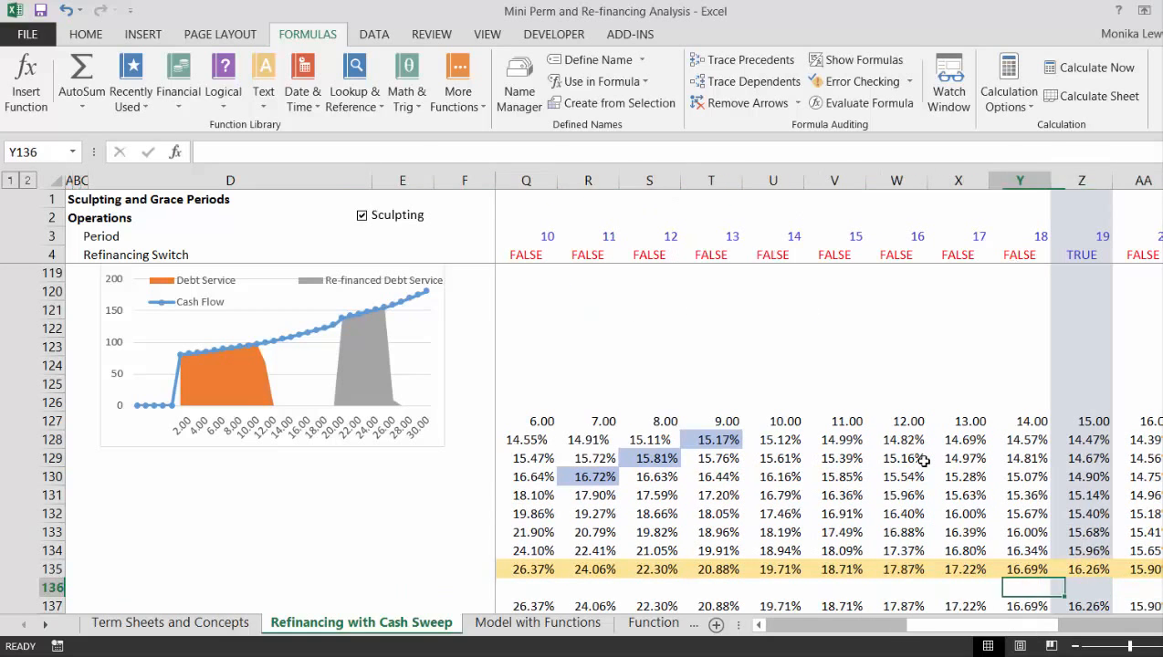
Step: Review the model from the equity IRR table back up through the balance sheet and debt schedules to the operating assumptions at A1
key(Left)
key(Left)
key(Left)
key(Left)
key(Left)
key(Left)
key(Left)
key(Left)
key(Left)
key(Left)
key(Left)
key(Left)
key(Left)
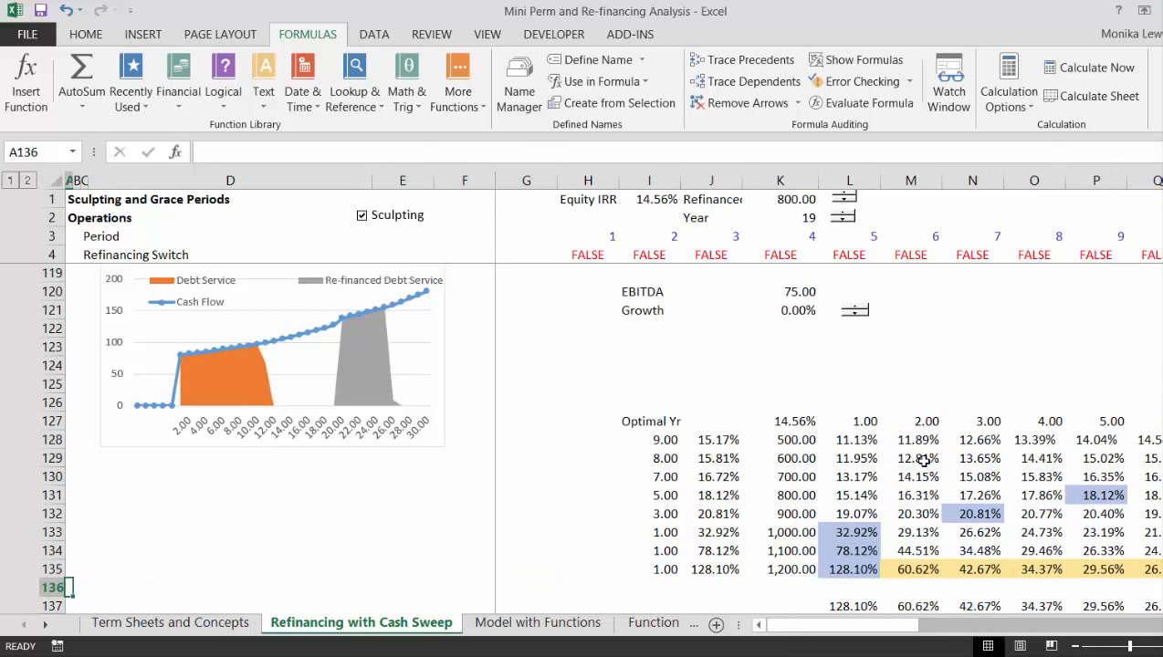
key(Up)
key(Up)
key(Up)
key(Up)
key(Up)
key(Up)
key(Up)
key(Up)
key(Up)
key(Up)
key(Up)
key(Up)
key(Up)
key(Up)
key(Up)
key(Up)
key(Up)
key(Up)
key(Up)
key(Up)
key(Up)
key(Up)
key(Up)
key(Up)
key(Up)
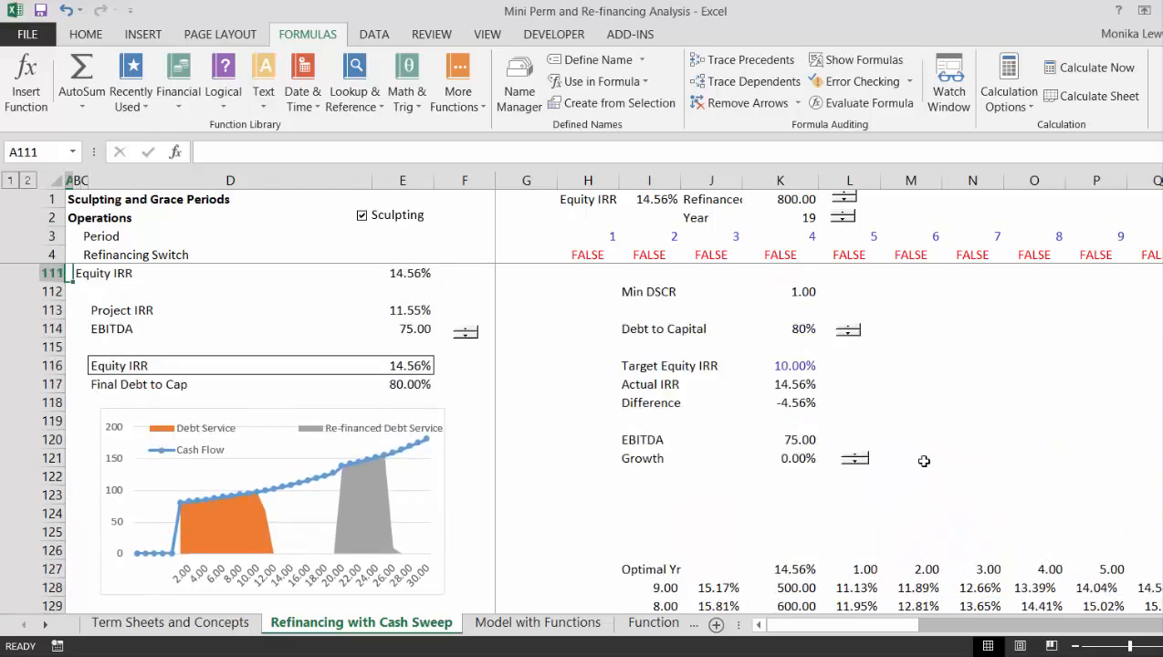
key(Up)
key(Up)
key(Up)
key(Up)
key(Up)
key(Up)
key(Up)
key(Up)
key(Up)
key(Up)
key(Up)
key(Up)
key(Up)
key(Up)
key(Up)
key(Up)
key(Up)
key(Up)
key(Up)
key(Up)
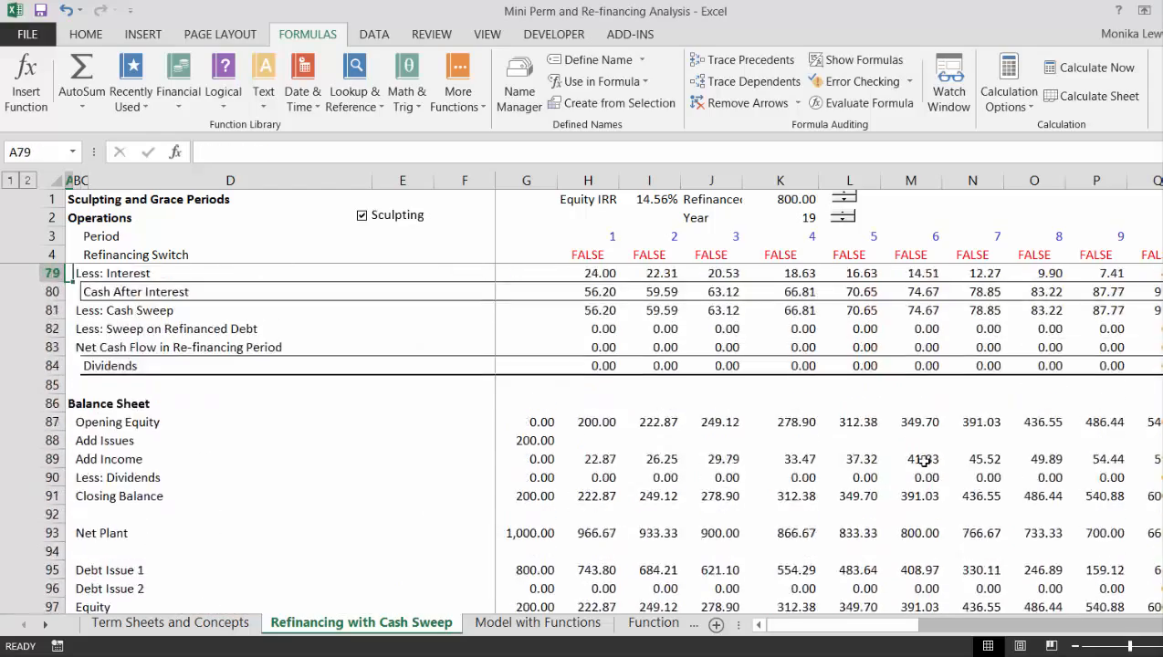
key(Up)
key(Up)
key(Up)
key(Up)
key(Up)
key(Up)
key(Up)
key(Up)
key(Up)
key(Up)
key(Up)
key(Up)
key(Up)
key(Up)
key(Up)
key(Up)
key(Up)
key(Up)
key(Up)
key(Up)
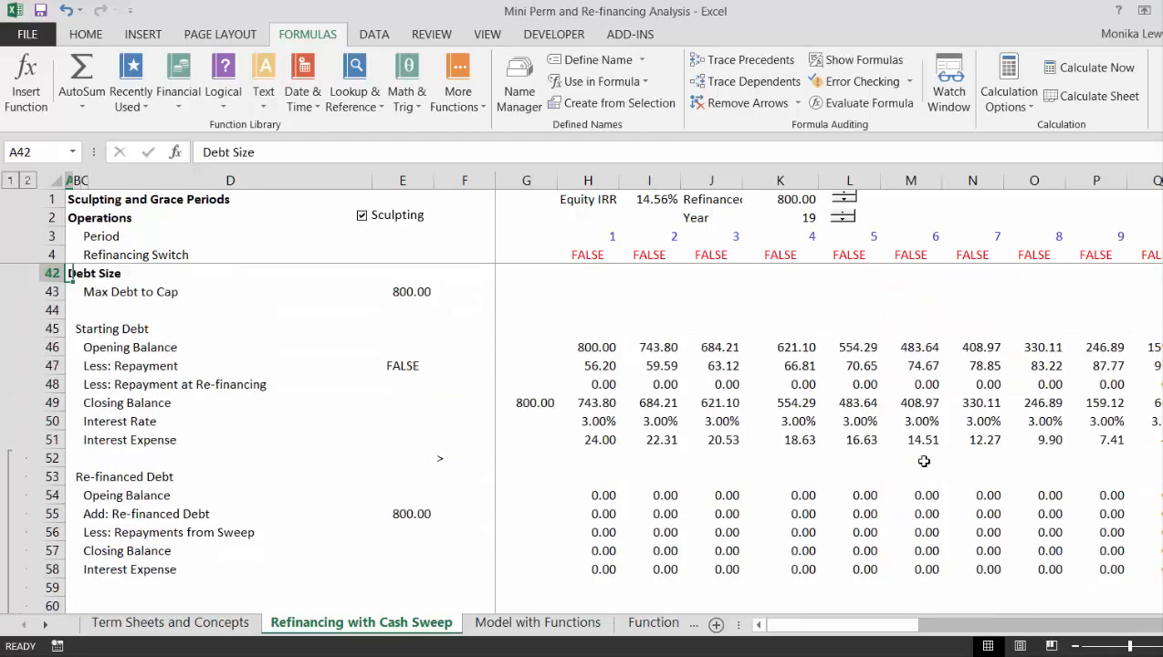
key(Up)
key(Up)
key(Up)
key(Up)
key(Up)
key(Up)
key(Up)
key(Up)
key(Up)
key(Up)
key(Up)
key(Up)
key(Up)
key(Up)
key(Up)
key(Up)
key(Up)
key(Up)
key(Up)
key(Up)
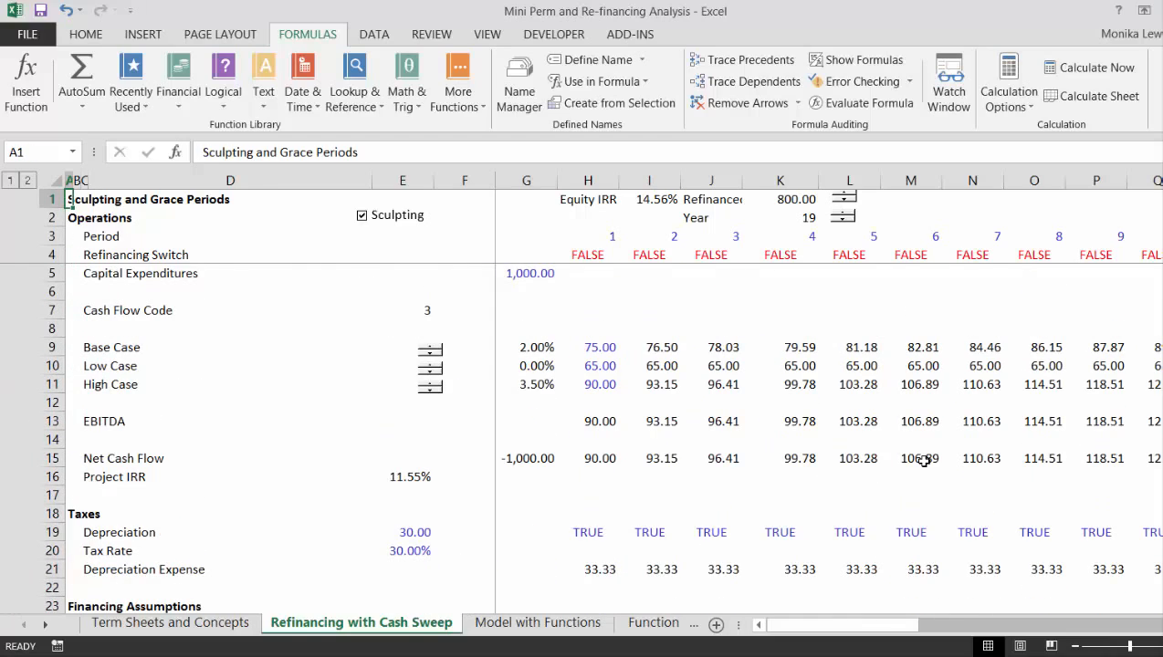
Step: Save the workbook as the macro-enabled file Mini Perm and Re-financing Analysis, replacing the existing version
key(F12)
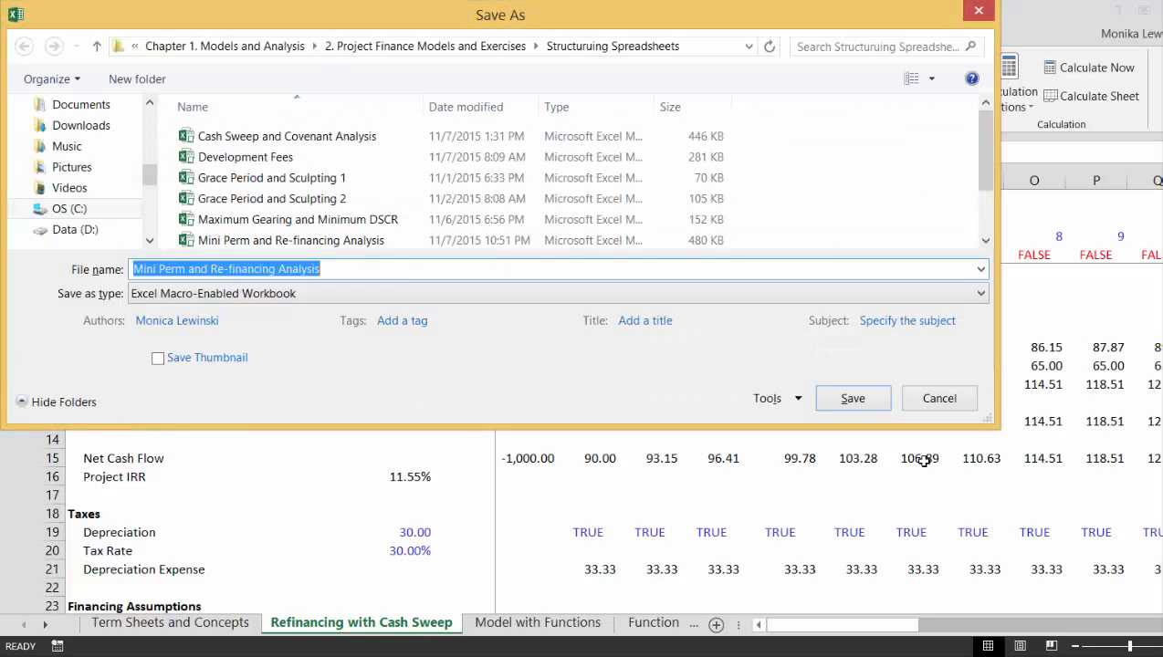
key(Return)
key(Left)
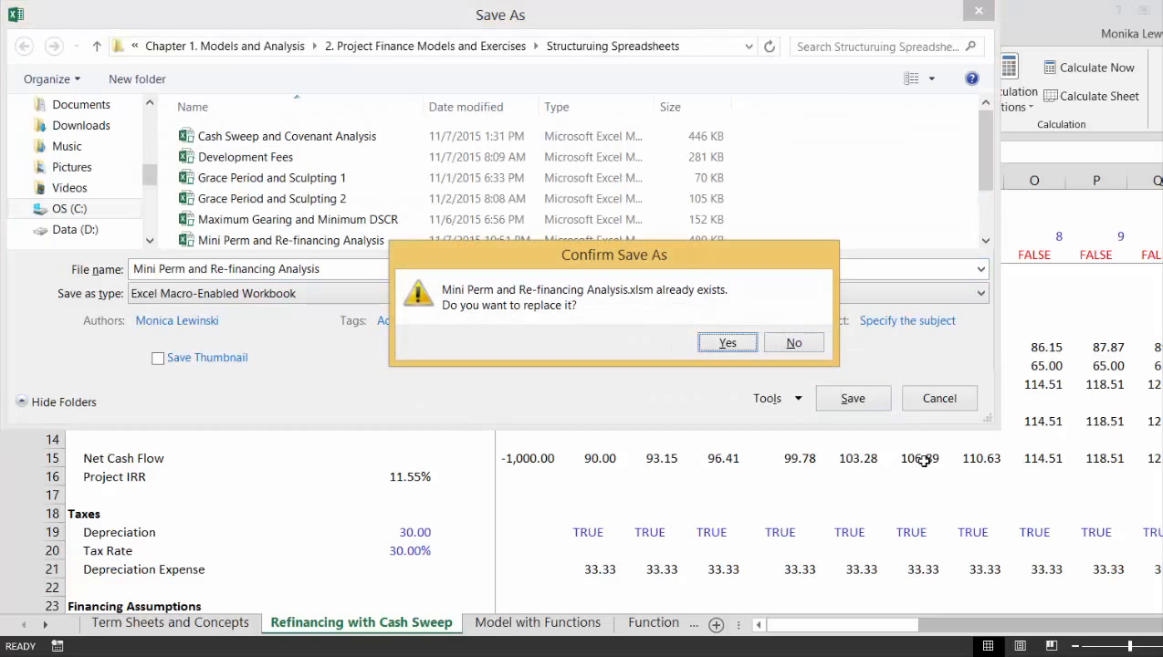
key(Return)
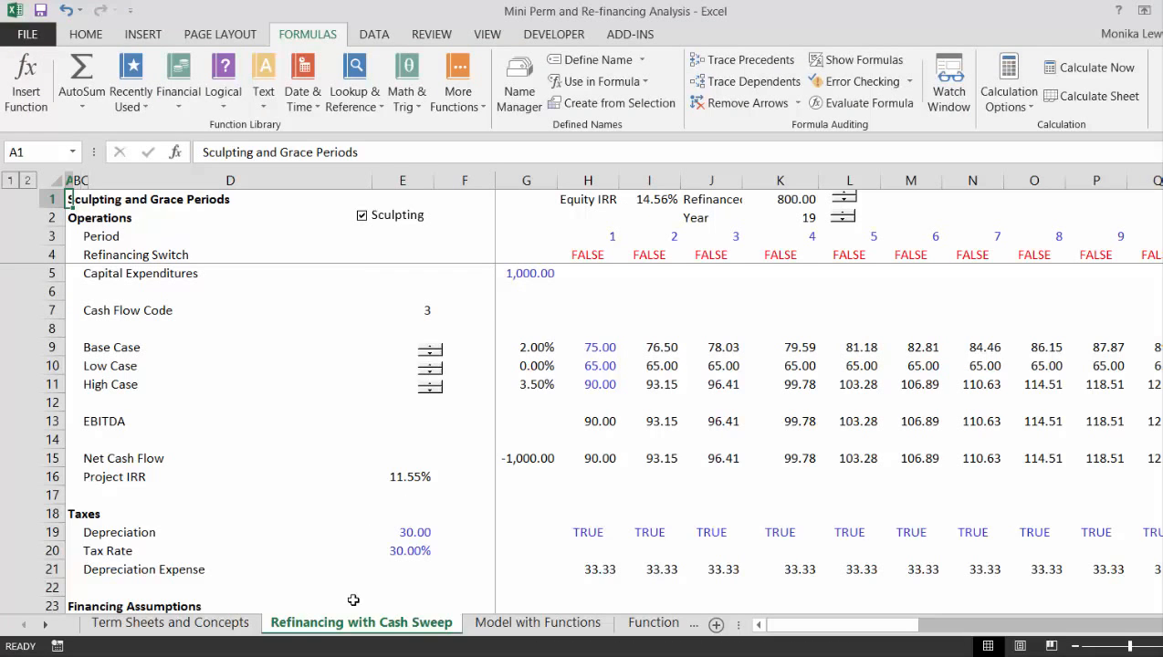
right_click(368, 630)
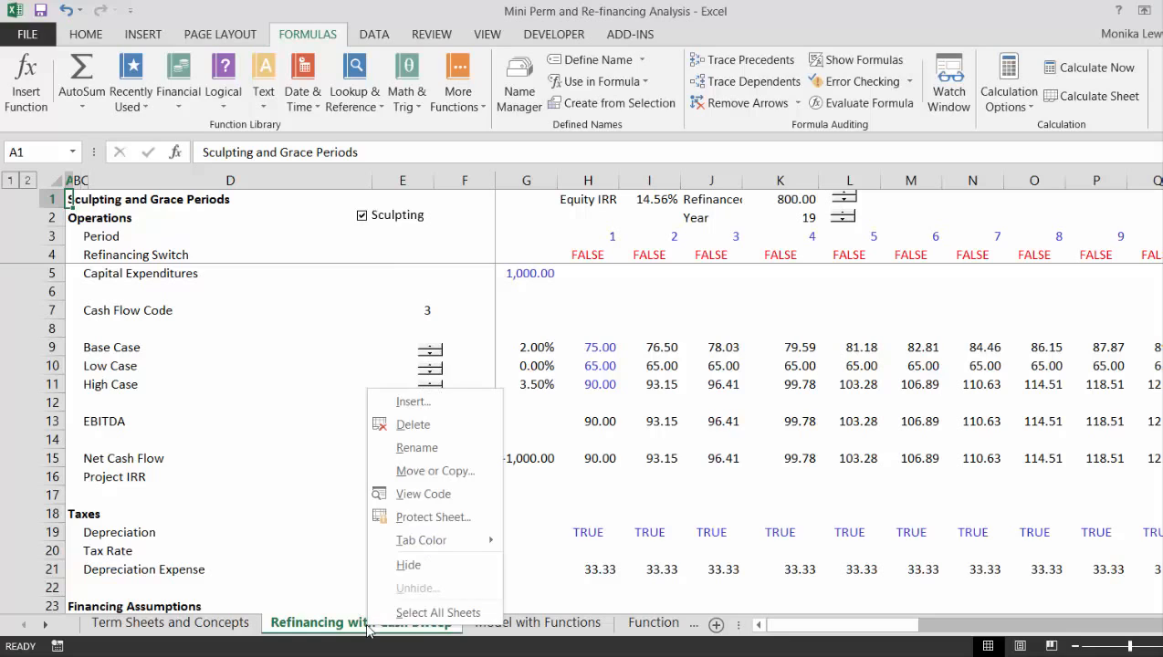
click(279, 501)
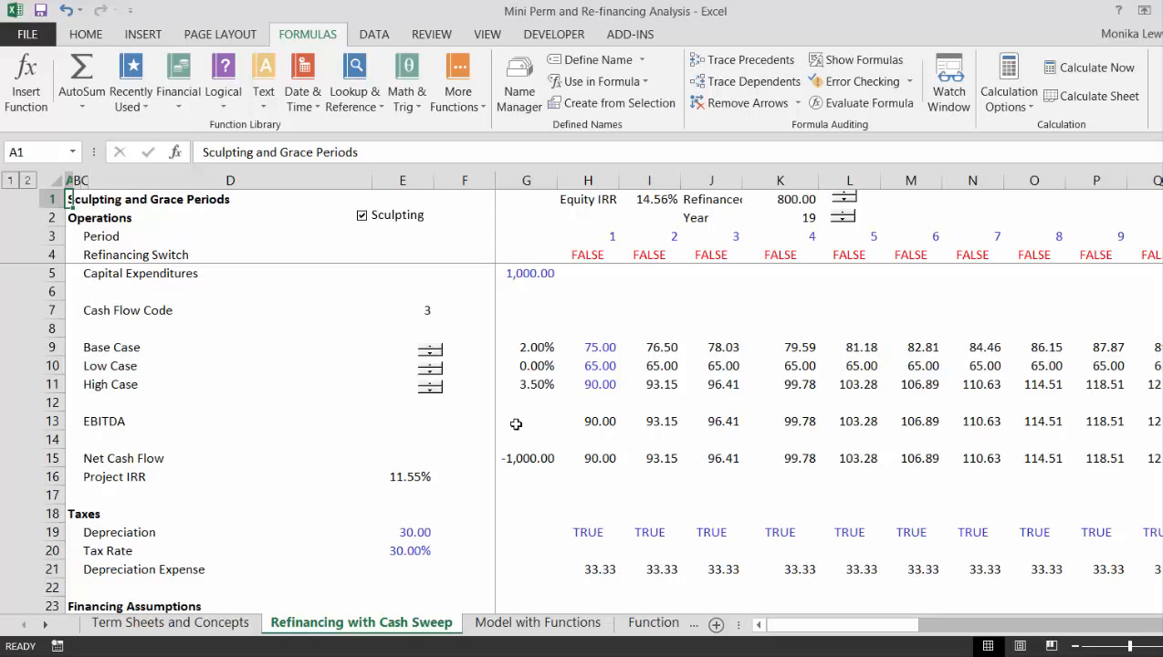
Step: Lower the refinancing year shown in K2 to 7, keeping the refinanced amount at 800
click(644, 220)
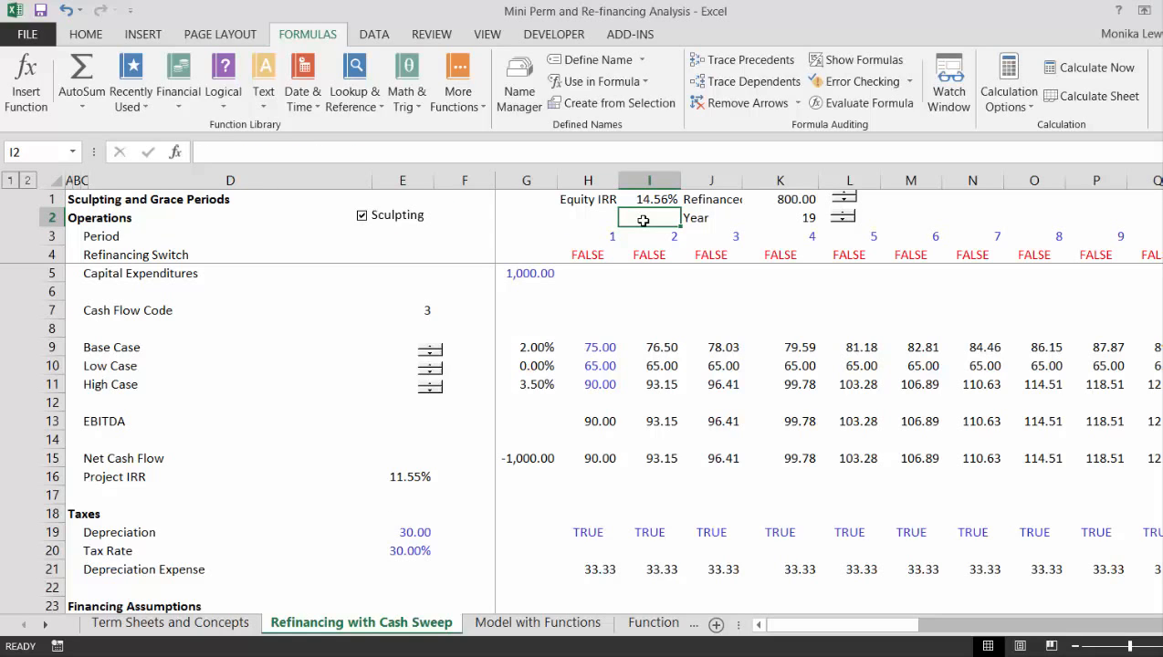
key(Right)
key(Right)
key(Up)
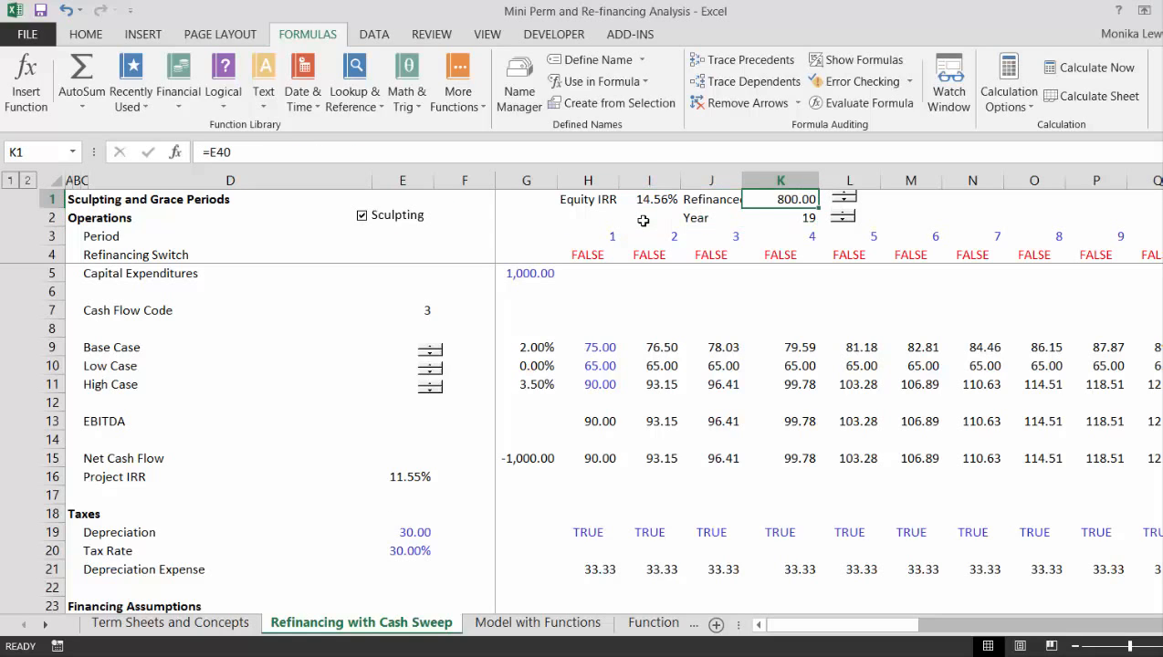
key(Down)
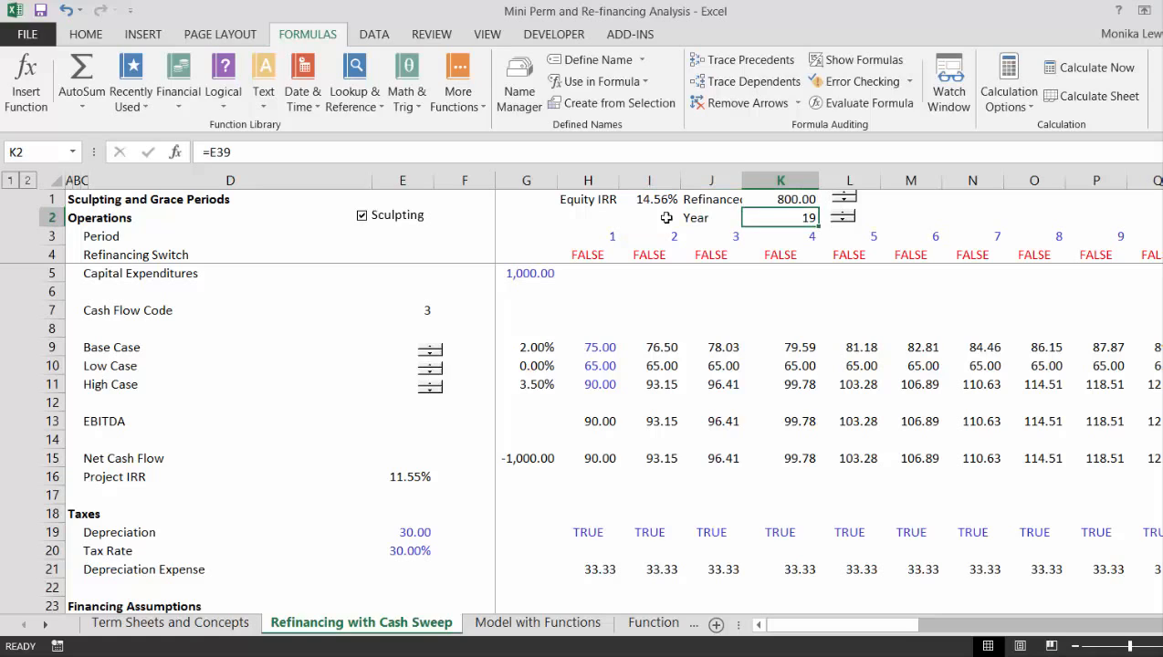
click(841, 222)
click(840, 222)
click(841, 222)
click(840, 222)
click(841, 221)
click(841, 222)
click(841, 222)
click(840, 222)
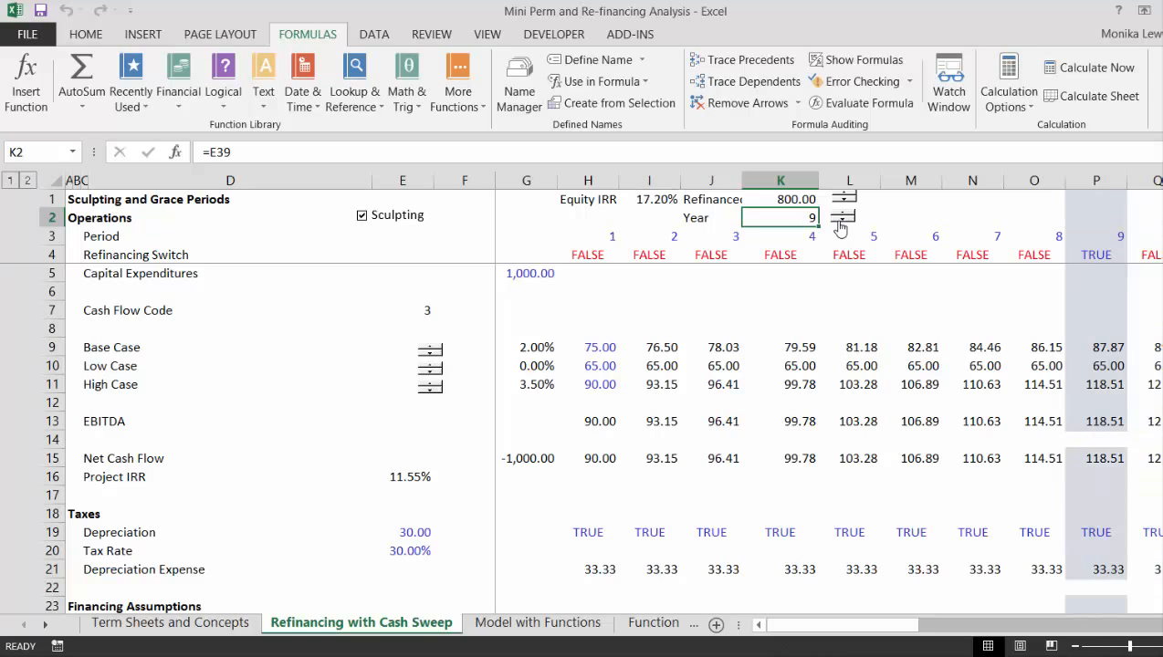
click(840, 222)
click(840, 221)
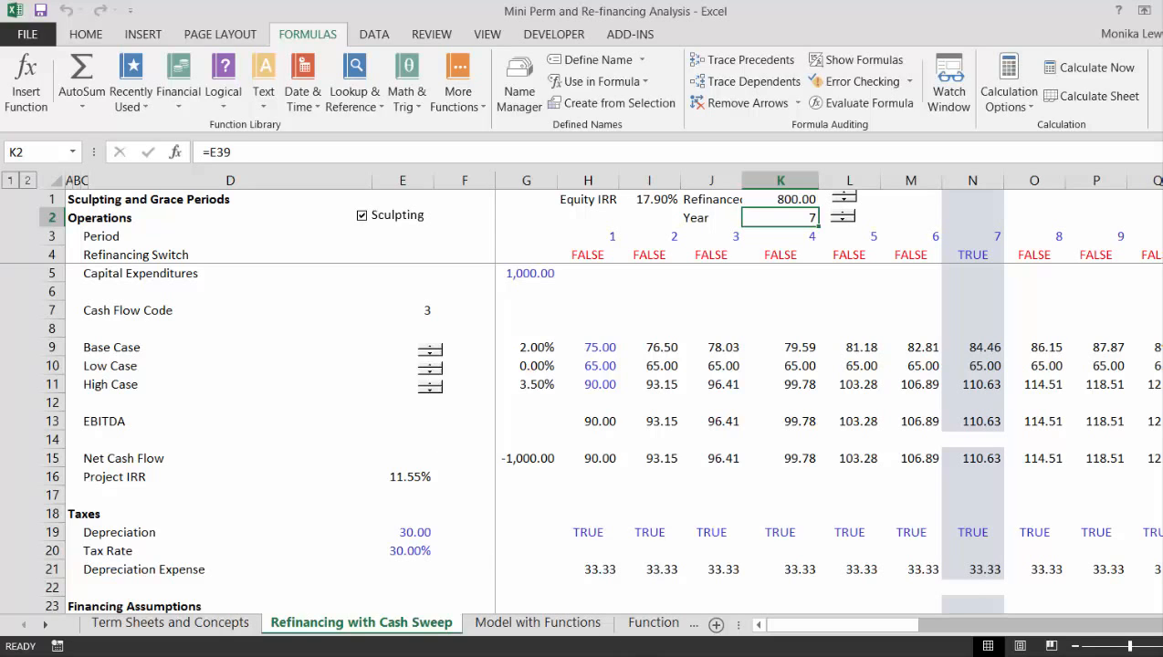
key(alt+Tab)
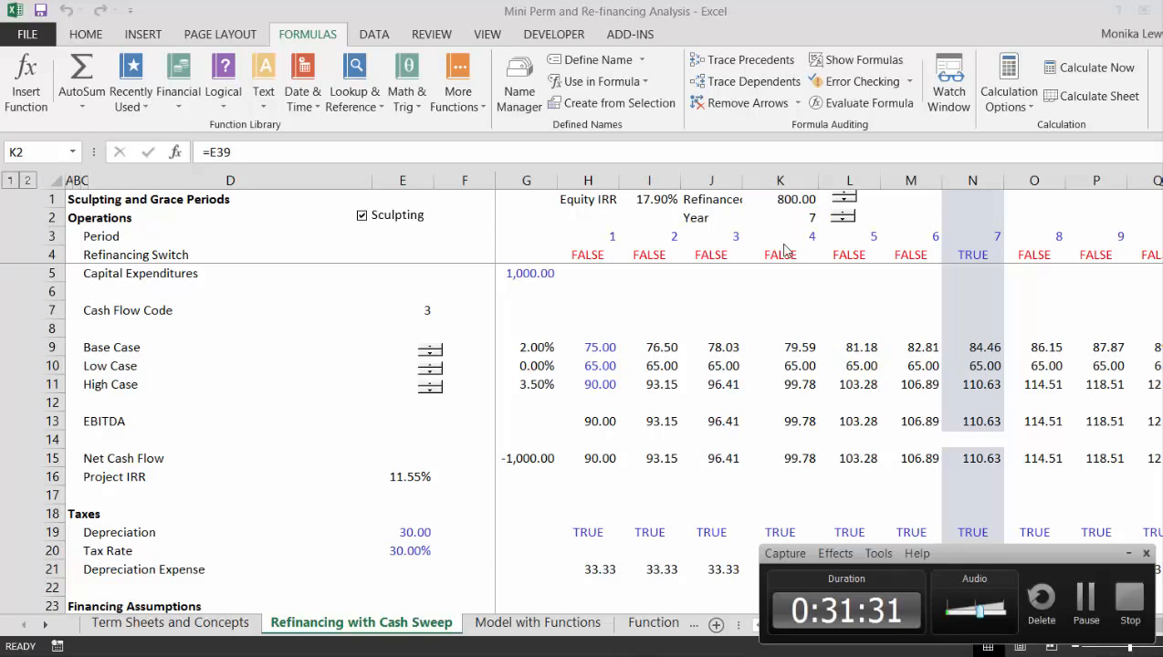